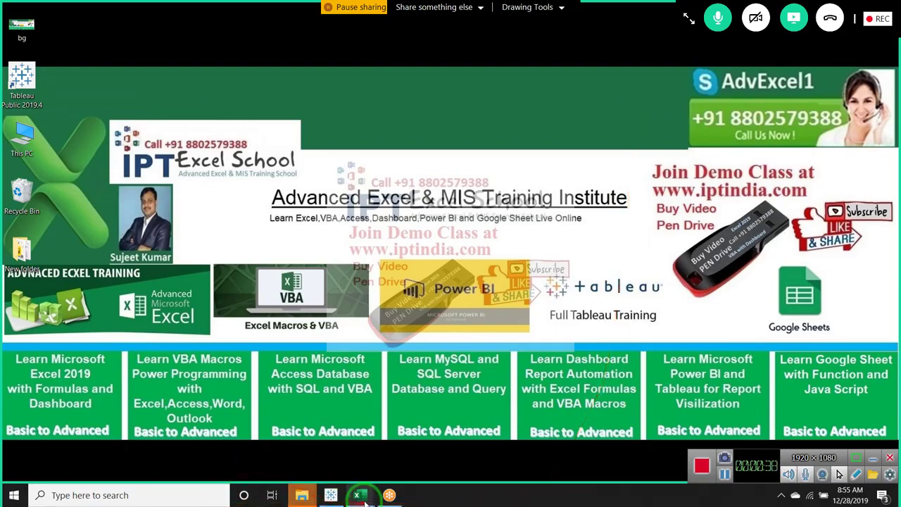
Bring the Book2 workbook, with its SID/Date/CID/PID/Qty Sales sheet, to the front
{"action": "mouse_move", "coordinate": [359, 495]}
{"action": "left_click", "coordinate": [397, 461]}
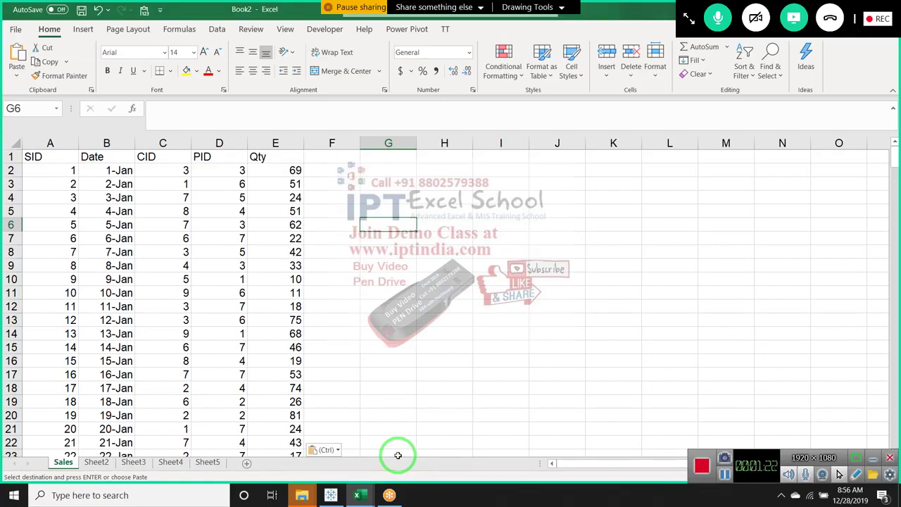
Copy the whole ID, Name and City customer table from DD's Cust sheet
{"action": "key", "text": "ctrl+Tab"}
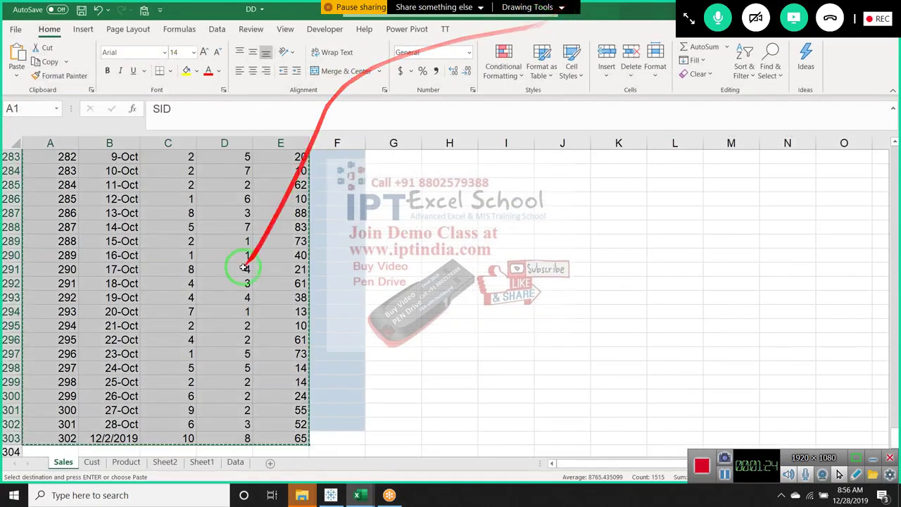
{"action": "left_click", "coordinate": [92, 465]}
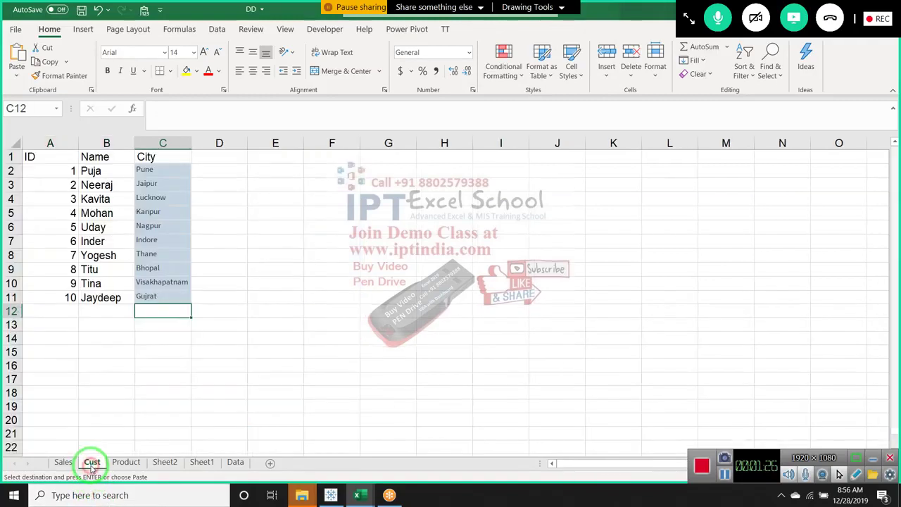
{"action": "key", "text": "Up"}
{"action": "key", "text": "Left"}
{"action": "key", "text": "Left"}
{"action": "key", "text": "ctrl+Up"}
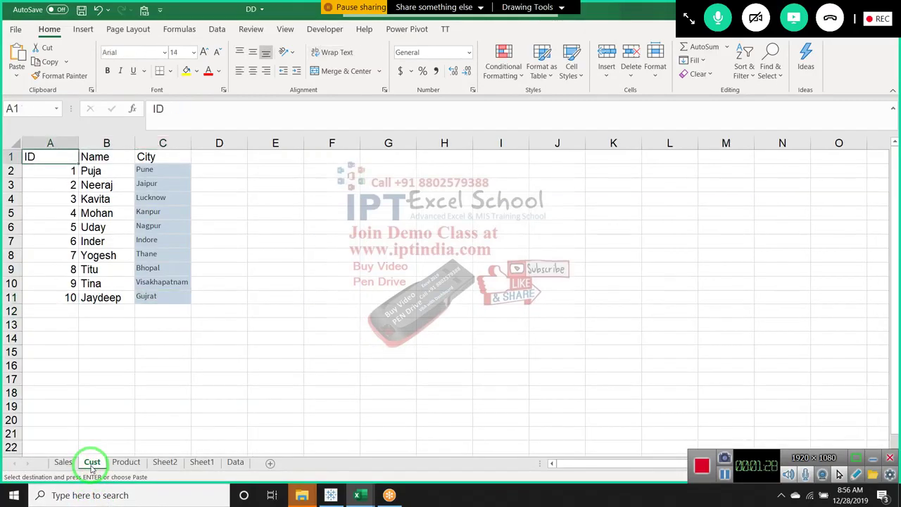
{"action": "key", "text": "ctrl+shift+Right"}
{"action": "key", "text": "ctrl+shift+Down"}
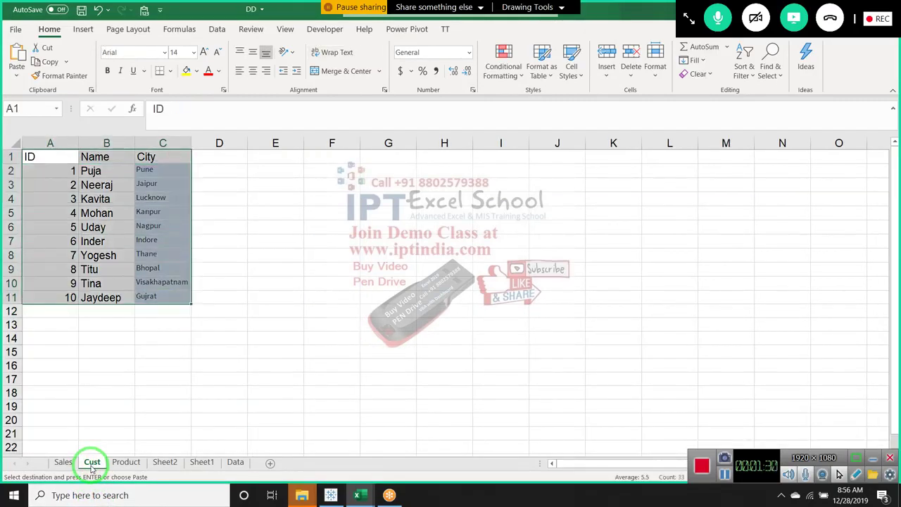
{"action": "key", "text": "ctrl+c"}
Paste the customer table into Book2's Sheet2 and begin renaming its tab
{"action": "key", "text": "ctrl+Tab"}
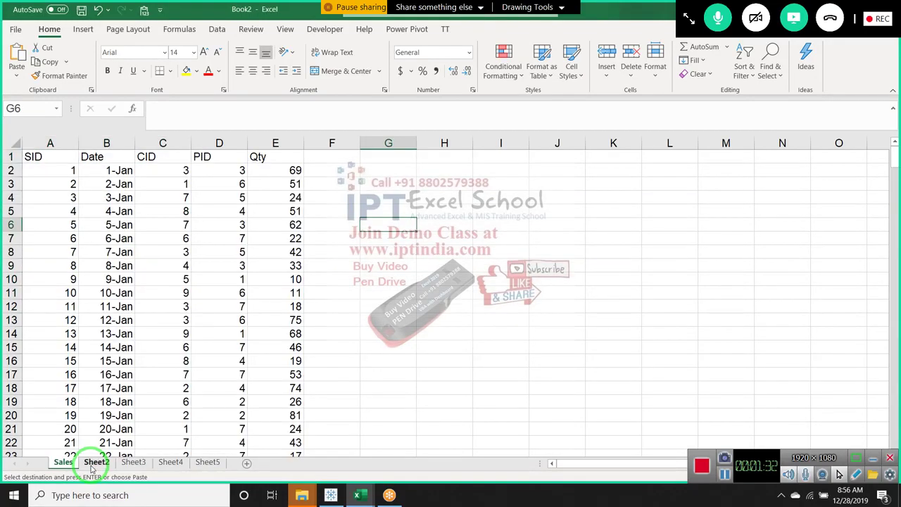
{"action": "left_click", "coordinate": [96, 463]}
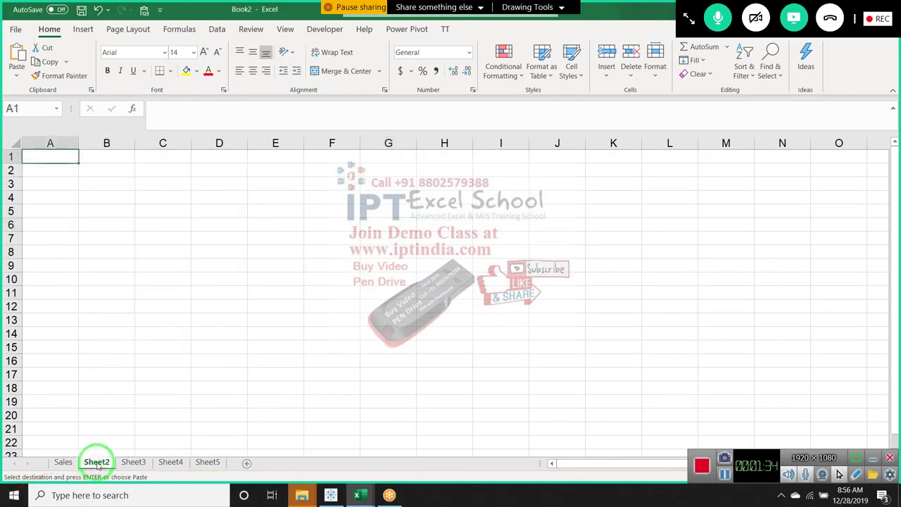
{"action": "key", "text": "ctrl+v"}
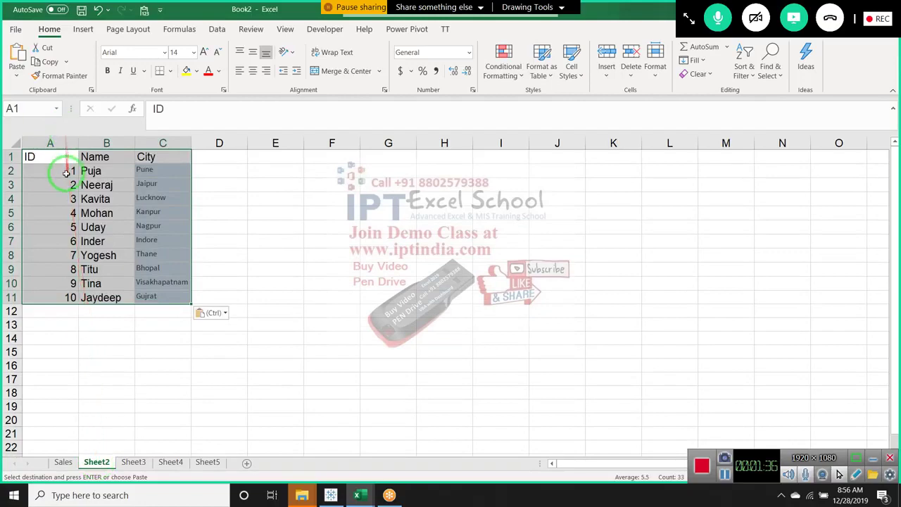
{"action": "left_click", "coordinate": [63, 463]}
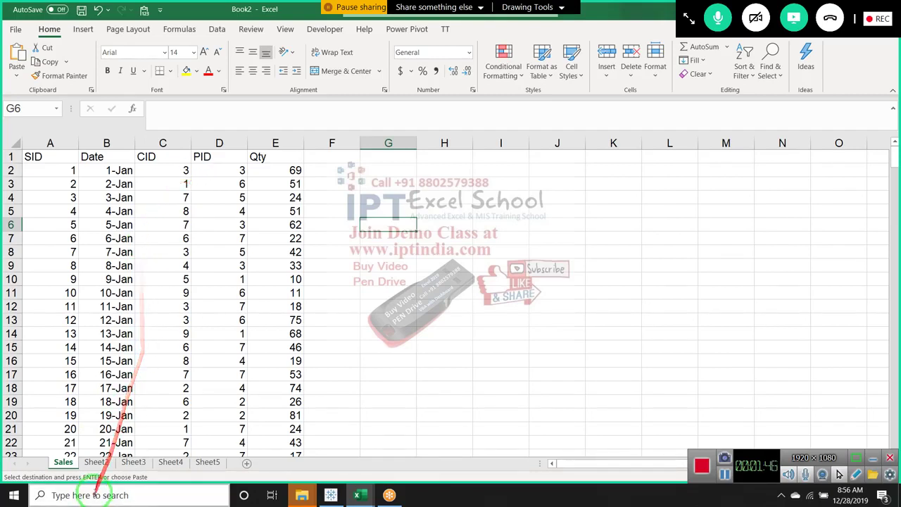
{"action": "left_click", "coordinate": [97, 462]}
{"action": "left_click_drag", "start_coordinate": [97, 462], "coordinate": [99, 463]}
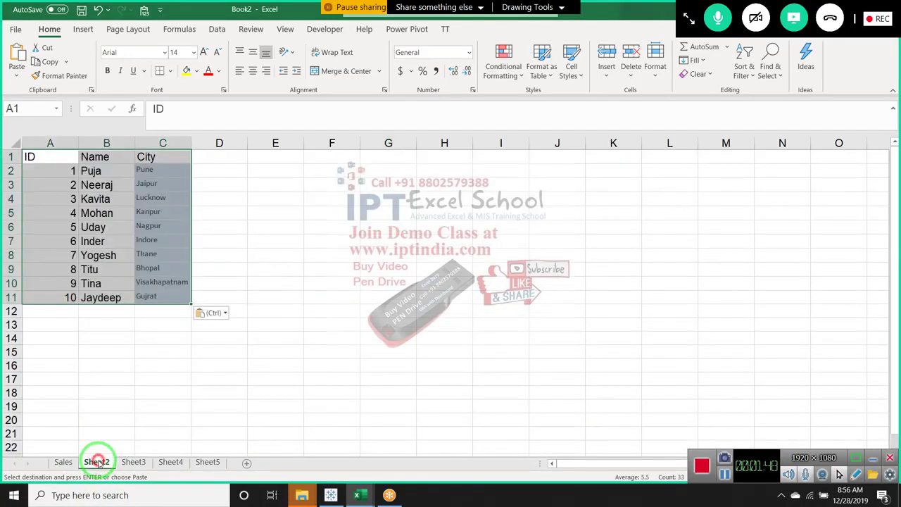
{"action": "type", "text": "d"}
{"action": "key", "text": "BackSpace"}
Name the customer sheet 'Cust' and switch back to the DD workbook
{"action": "type", "text": "Cust"}
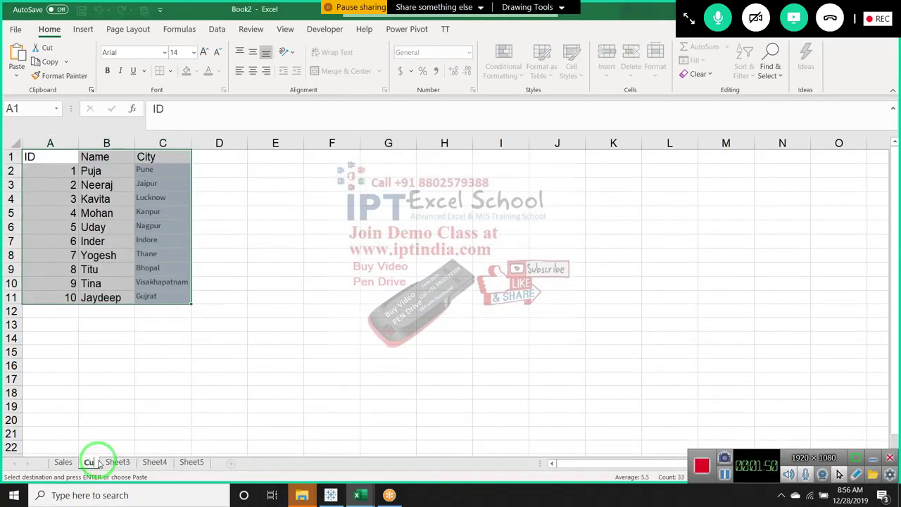
{"action": "left_click", "coordinate": [100, 432]}
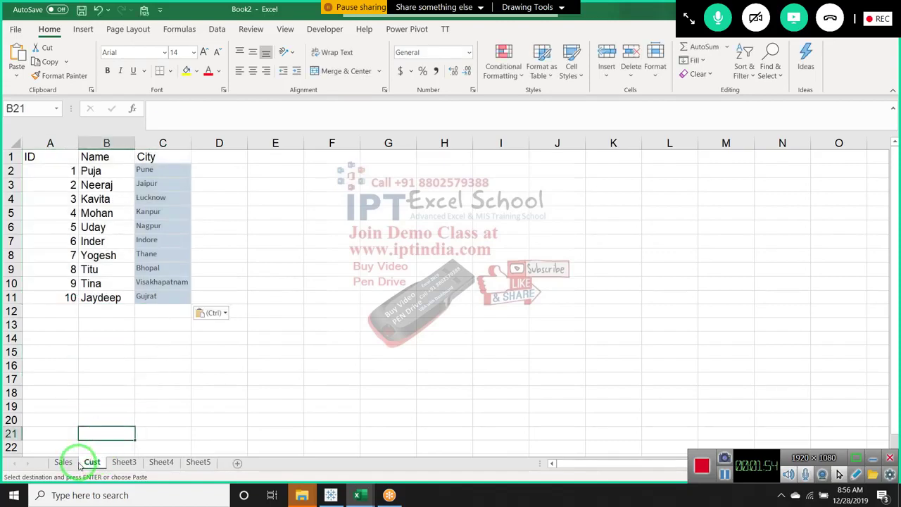
{"action": "key", "text": "ctrl+Tab"}
{"action": "key", "text": "alt+Tab"}
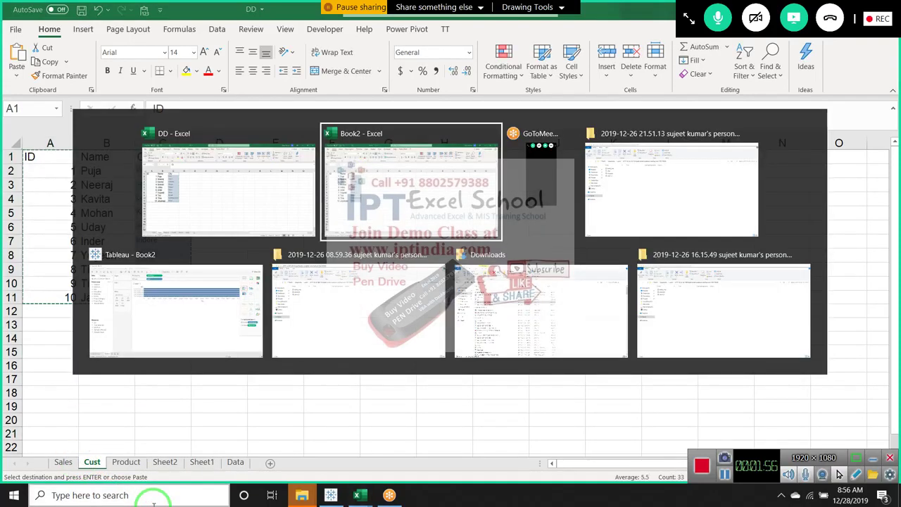
{"action": "key", "text": "alt+Tab"}
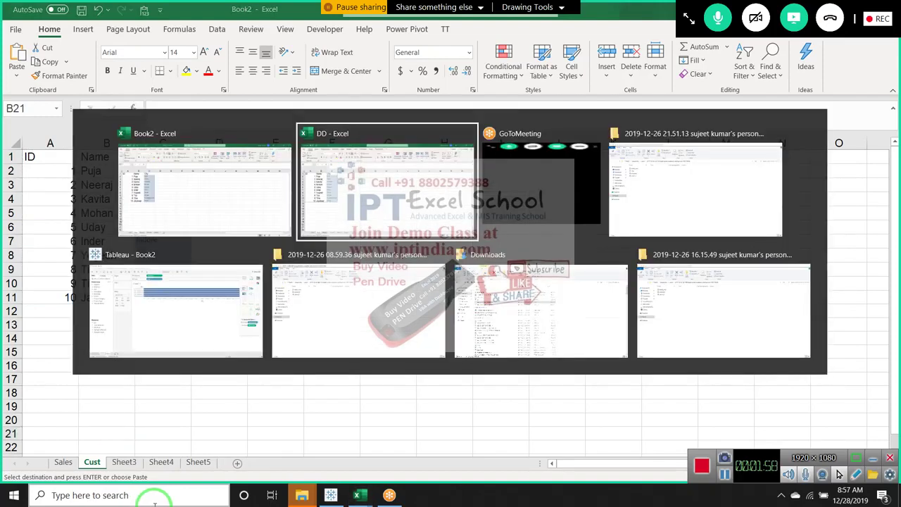
{"action": "key", "text": "alt+Tab"}
{"action": "key", "text": "alt+Tab"}
{"action": "key", "text": "alt+Tab"}
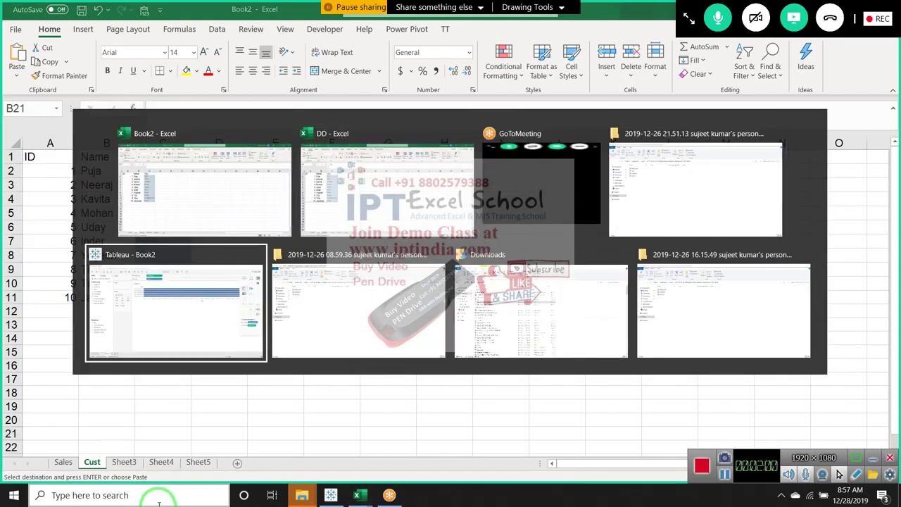
{"action": "key", "text": "alt+Tab"}
{"action": "key", "text": "alt+Tab"}
{"action": "key", "text": "alt+Tab"}
{"action": "key", "text": "alt+Tab"}
{"action": "key", "text": "alt+Tab"}
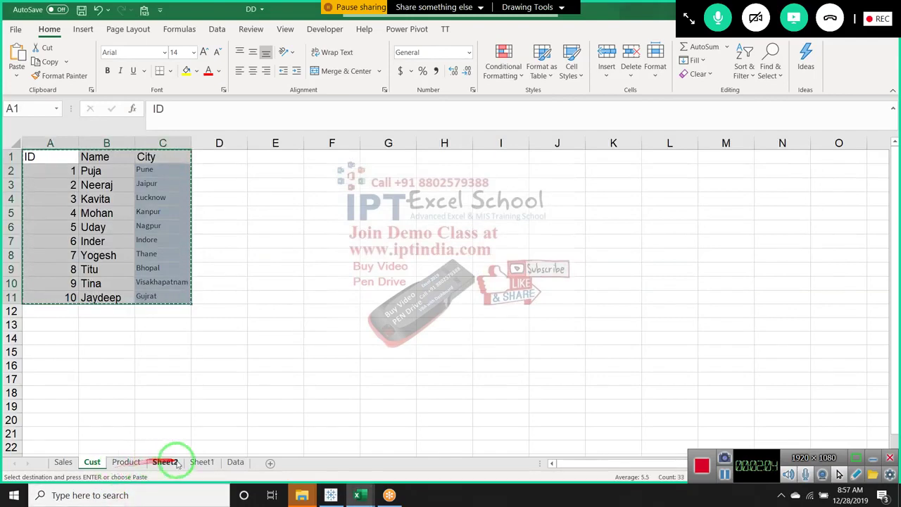
{"action": "left_click", "coordinate": [235, 462]}
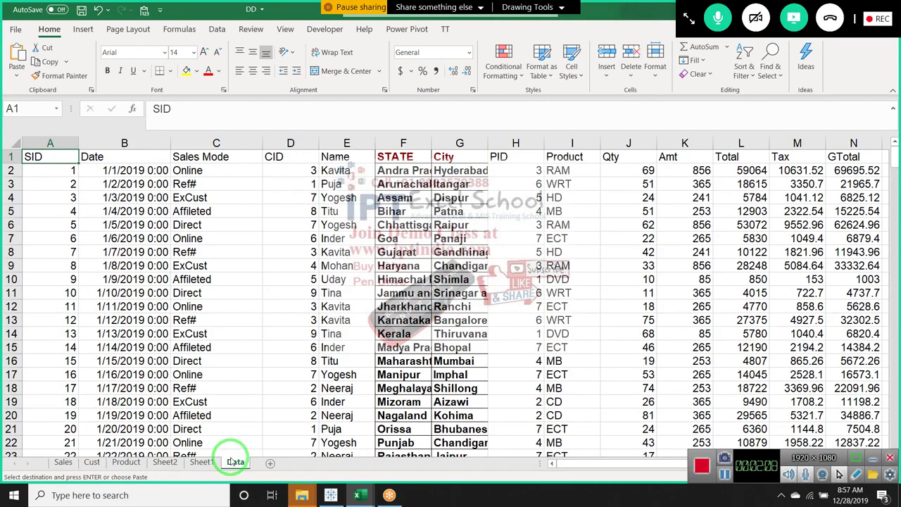
In DD's Product sheet, add ID 8 for the Projector row and copy the product table
{"action": "left_click", "coordinate": [140, 463]}
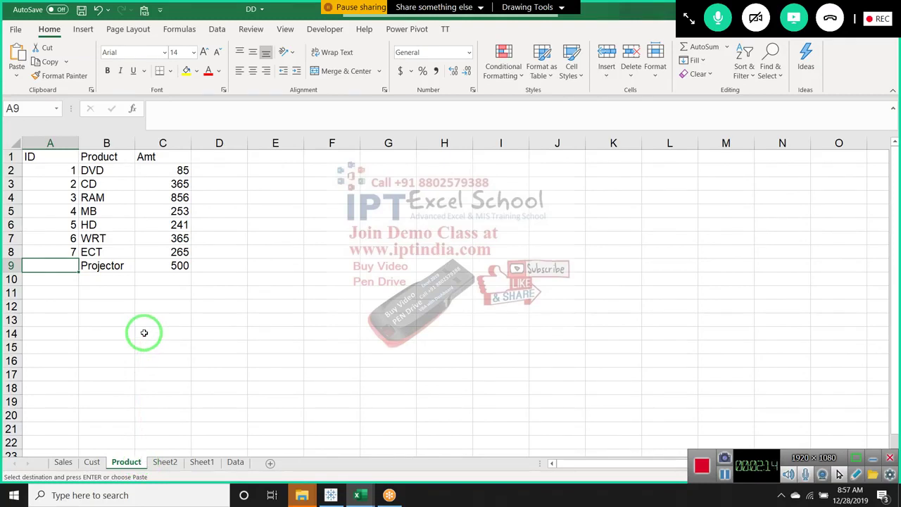
{"action": "type", "text": "8"}
{"action": "key", "text": "Return"}
{"action": "key", "text": "ctrl+Home"}
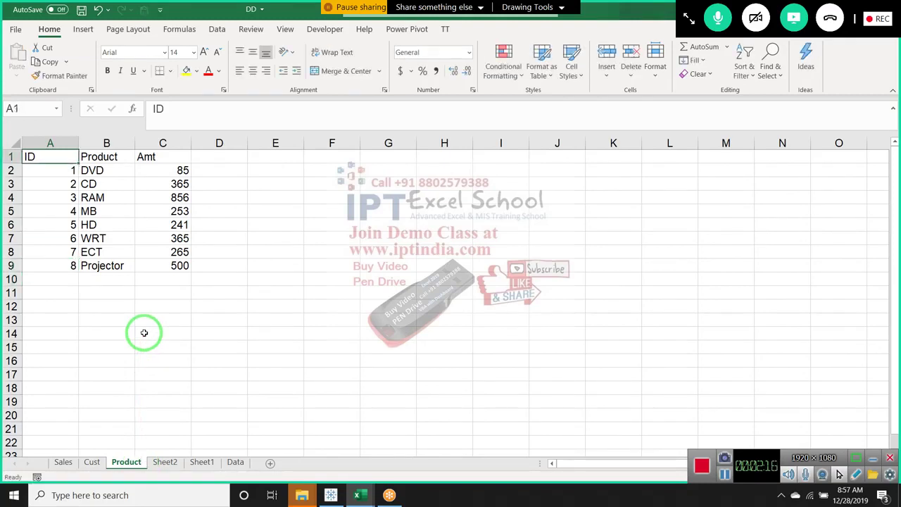
{"action": "key", "text": "ctrl+shift+Right"}
{"action": "key", "text": "ctrl+shift+Down"}
{"action": "key", "text": "ctrl+c"}
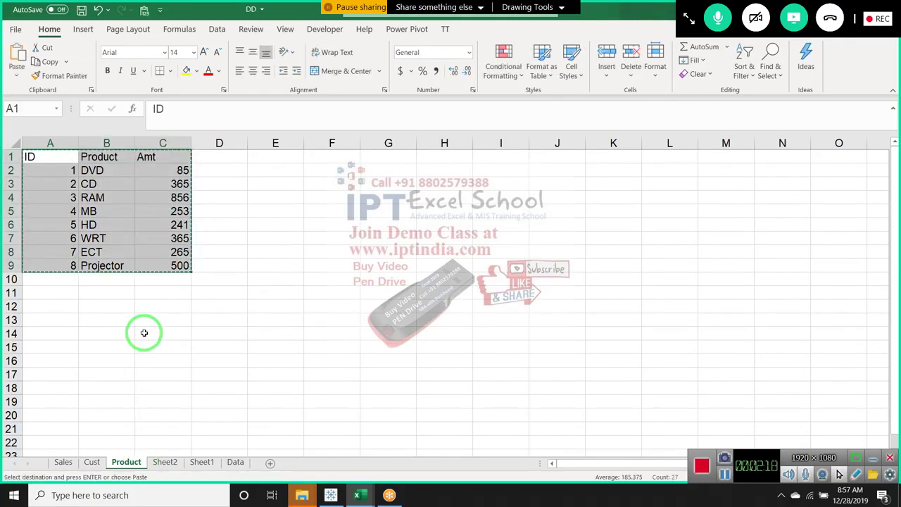
Paste the product table into Book2's Sheet3 and rename the sheet 'Product'
{"action": "key", "text": "ctrl+Tab"}
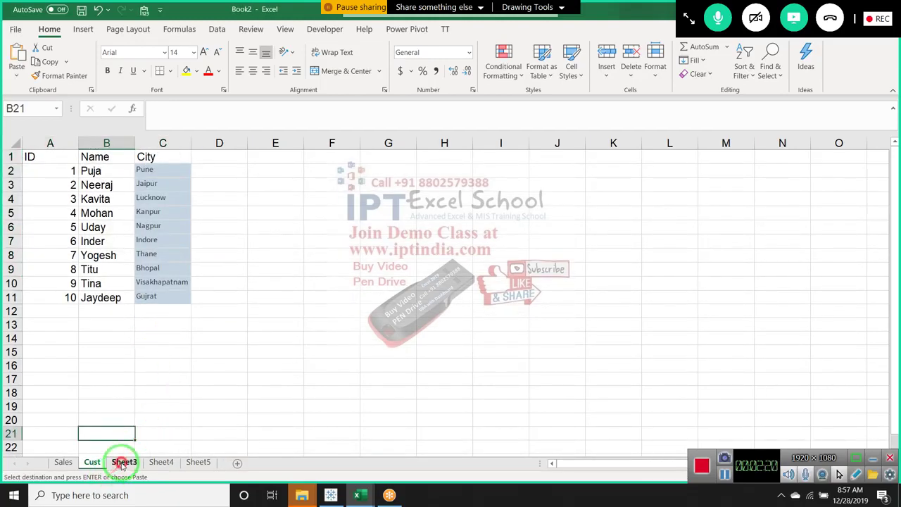
{"action": "left_click", "coordinate": [125, 462]}
{"action": "key", "text": "ctrl+v"}
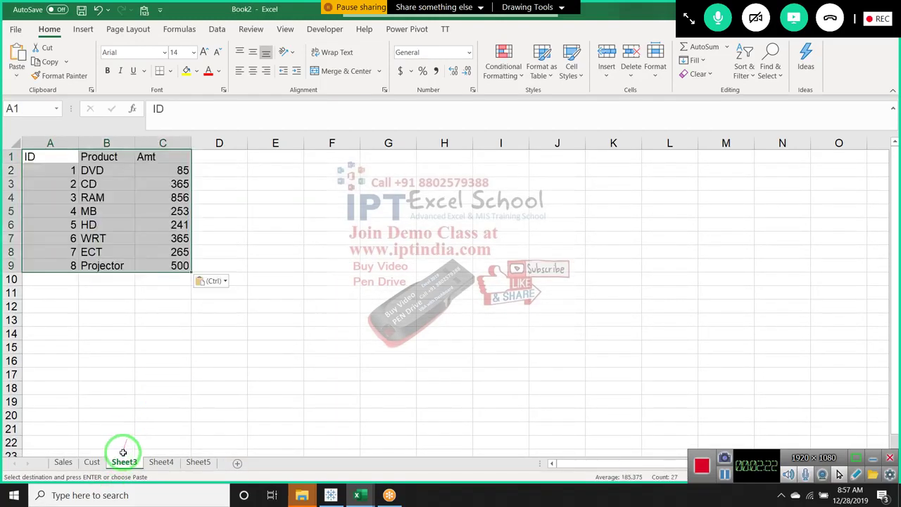
{"action": "double_click", "coordinate": [124, 462]}
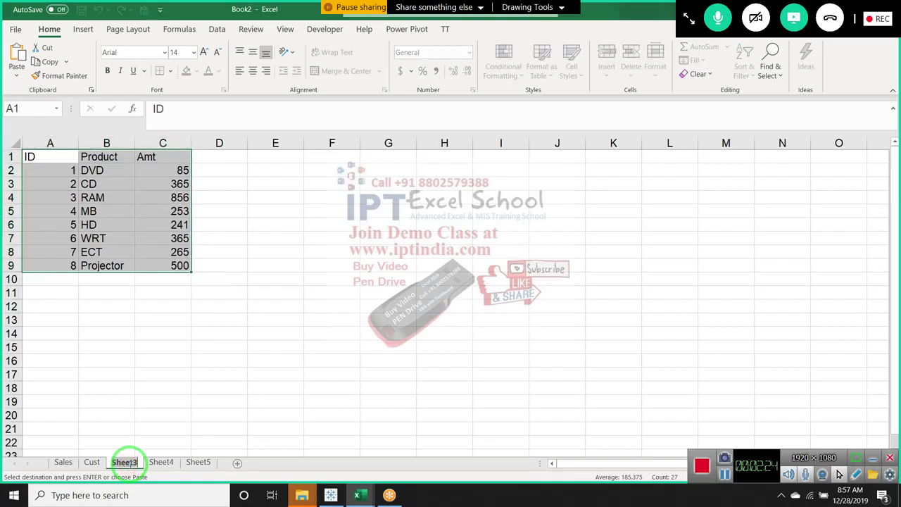
{"action": "type", "text": "Produc"}
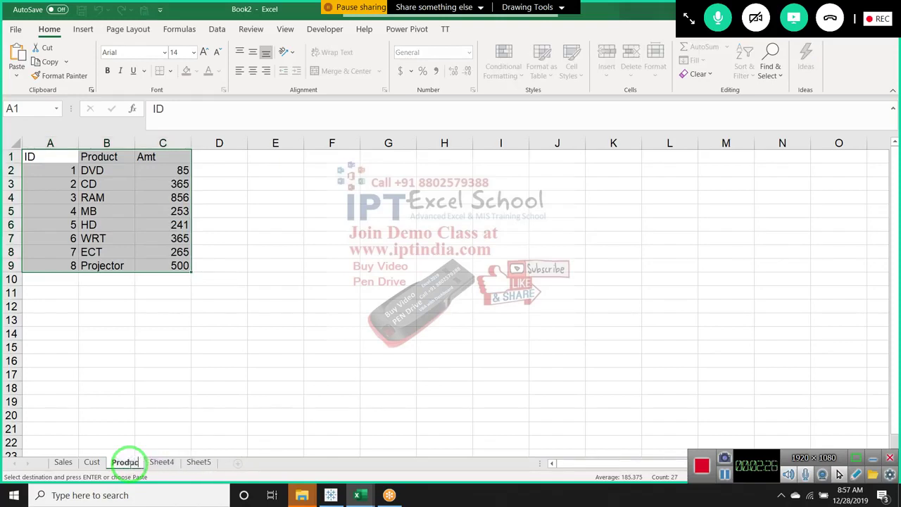
{"action": "type", "text": "t"}
{"action": "key", "text": "Return"}
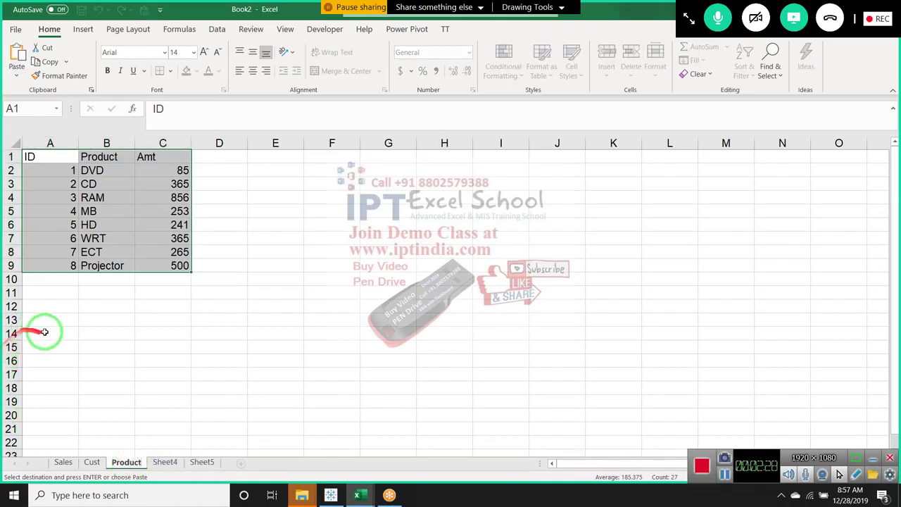
{"action": "left_click", "coordinate": [49, 332]}
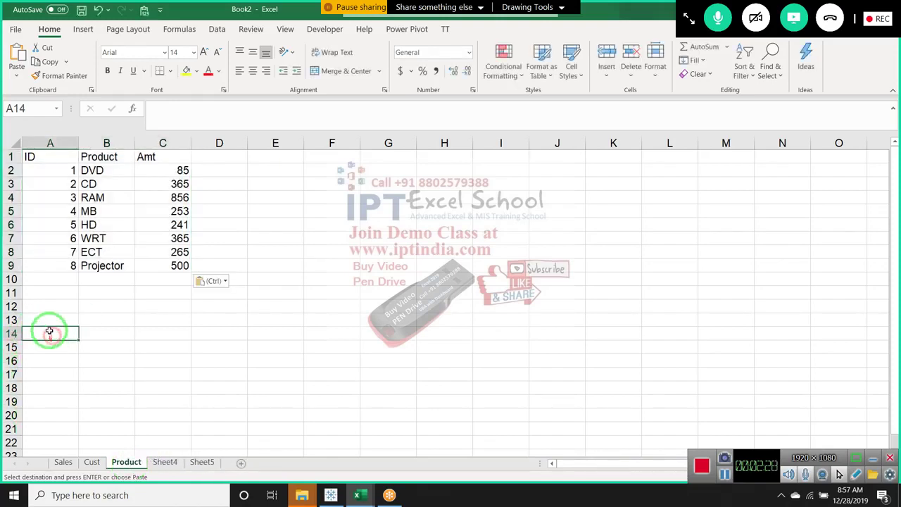
Look through the CID values in the Sales sheet from top to bottom
{"action": "left_click", "coordinate": [63, 462]}
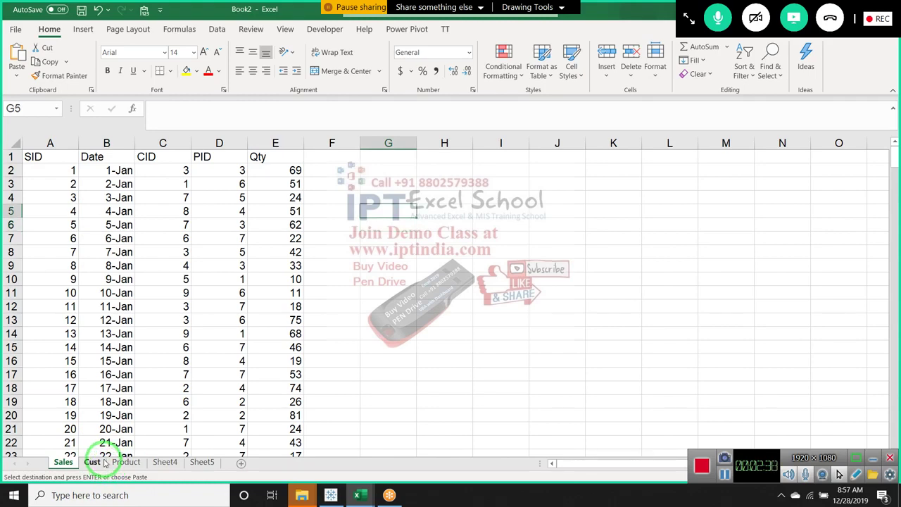
{"action": "key", "text": "Up"}
{"action": "key", "text": "Up"}
{"action": "key", "text": "Up"}
{"action": "key", "text": "Left"}
{"action": "key", "text": "Left"}
{"action": "key", "text": "Left"}
{"action": "key", "text": "Left"}
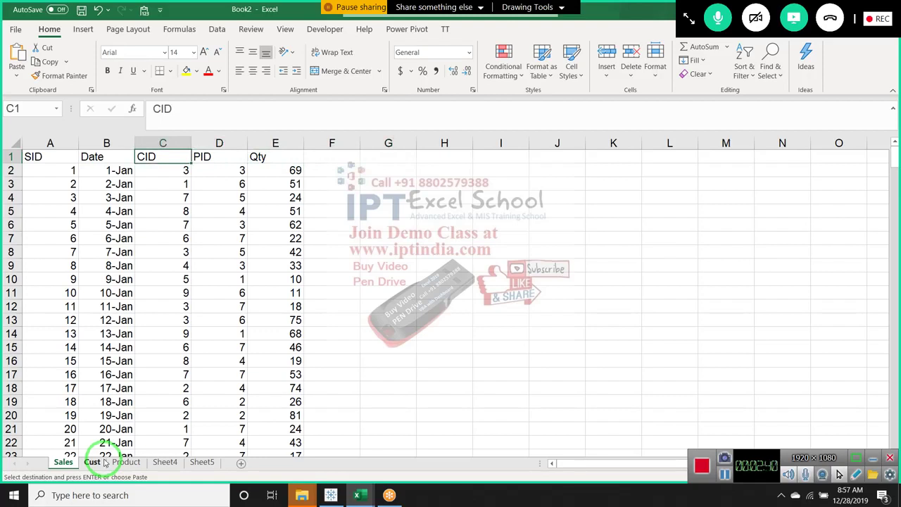
{"action": "key", "text": "Down"}
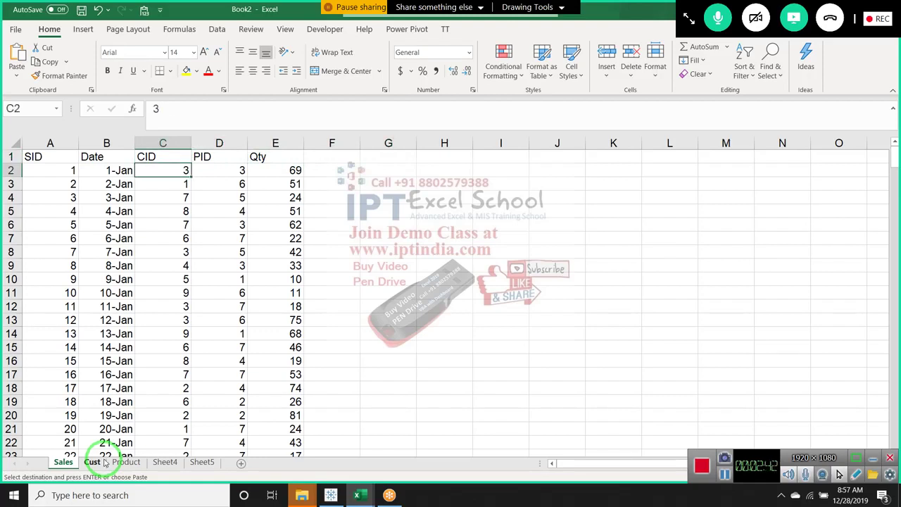
{"action": "key", "text": "Down"}
{"action": "key", "text": "Down"}
{"action": "key", "text": "Down"}
{"action": "key", "text": "Down"}
{"action": "key", "text": "Down"}
{"action": "key", "text": "Up"}
{"action": "key", "text": "Up"}
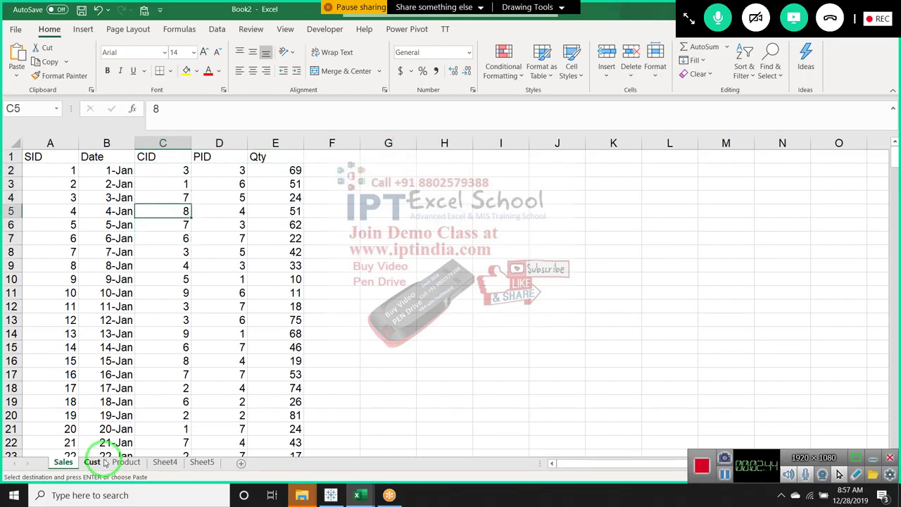
{"action": "key", "text": "Up"}
{"action": "key", "text": "Up"}
{"action": "key", "text": "Up"}
{"action": "key", "text": "Down"}
{"action": "key", "text": "ctrl+Down"}
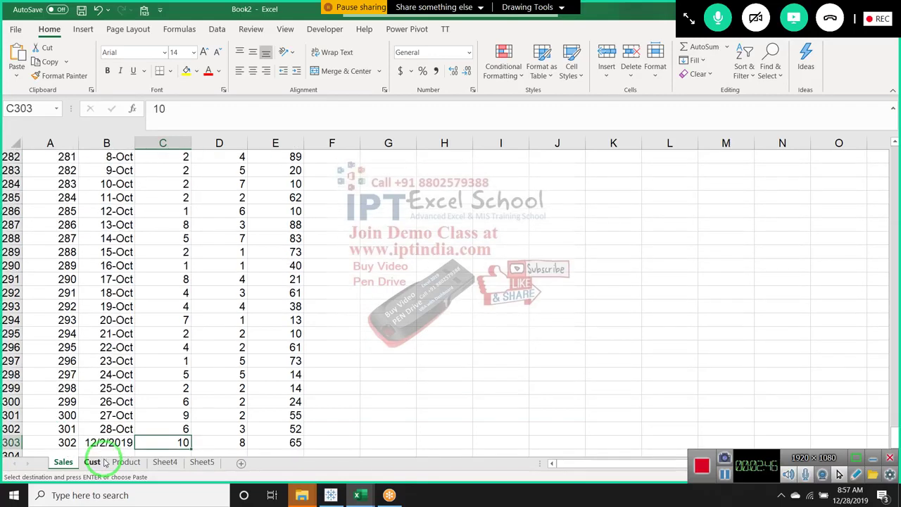
{"action": "key", "text": "ctrl+Up"}
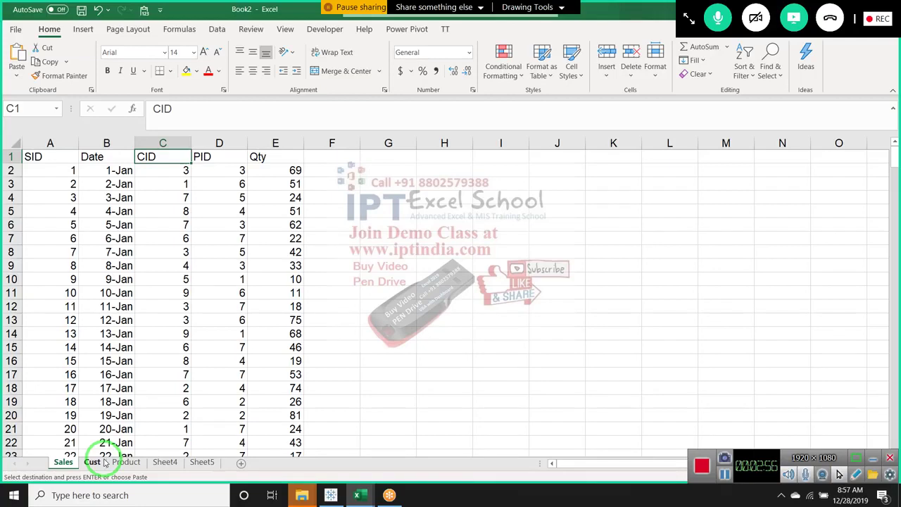
On the Cust sheet, select the first customer's ID and name record
{"action": "left_click", "coordinate": [103, 461]}
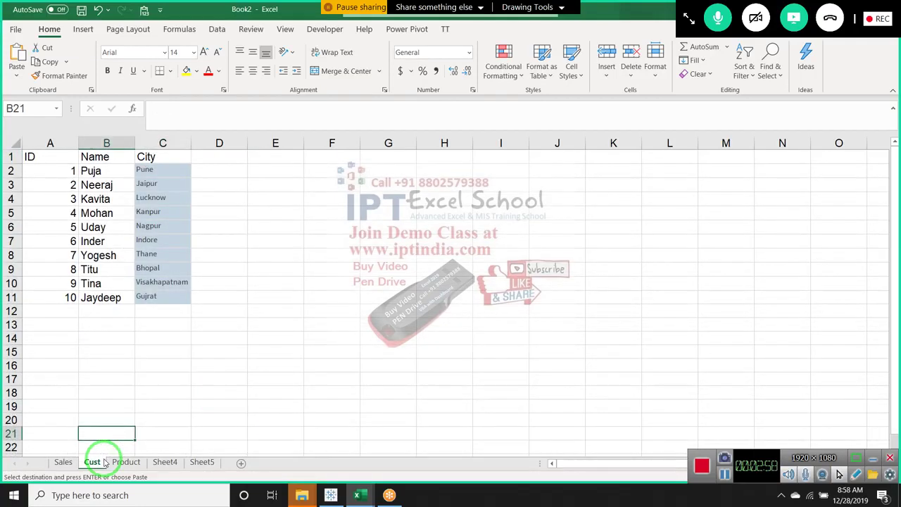
{"action": "key", "text": "Up"}
{"action": "key", "text": "Up"}
{"action": "key", "text": "ctrl+Up"}
{"action": "key", "text": "ctrl+Up"}
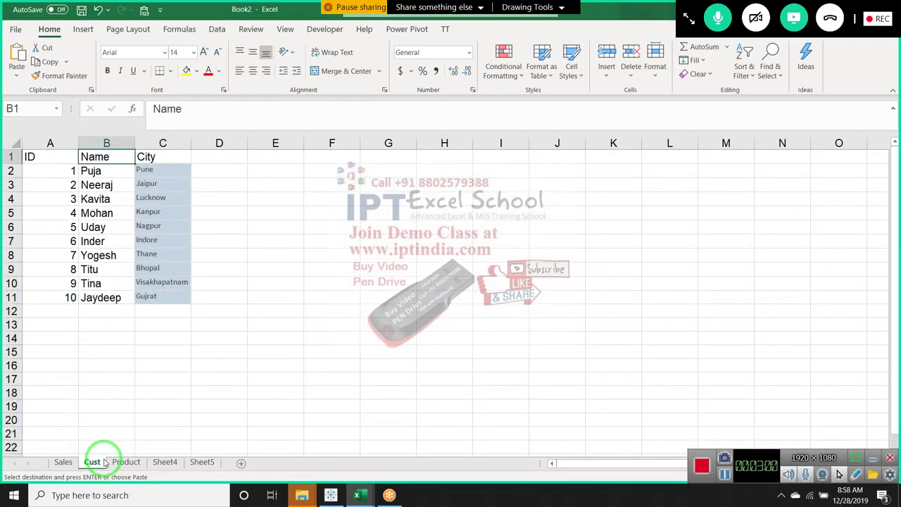
{"action": "key", "text": "Down"}
{"action": "key", "text": "Left"}
{"action": "key", "text": "shift+Right"}
{"action": "key", "text": "shift+Right"}
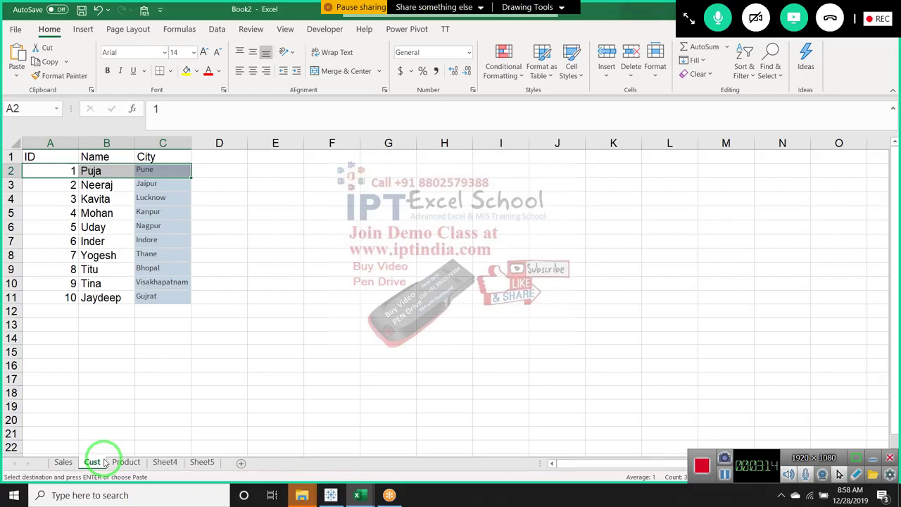
Check the Sales PID column, then go to the top of the Product table
{"action": "key", "text": "ctrl+Page_Up"}
{"action": "key", "text": "Right"}
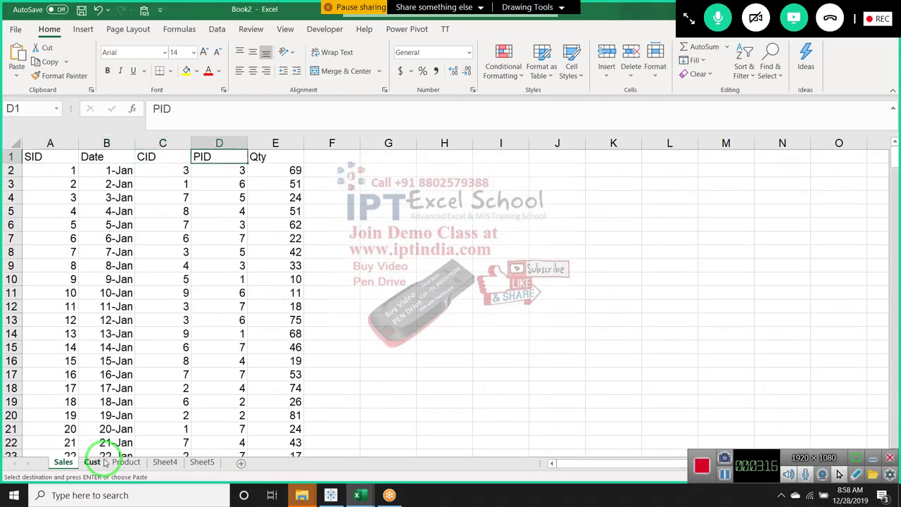
{"action": "key", "text": "Down"}
{"action": "key", "text": "Down"}
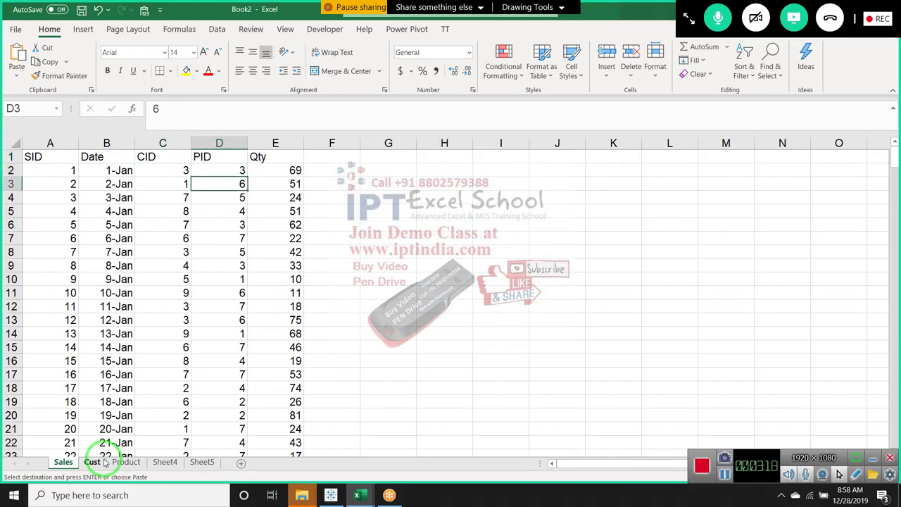
{"action": "key", "text": "ctrl+Page_Down"}
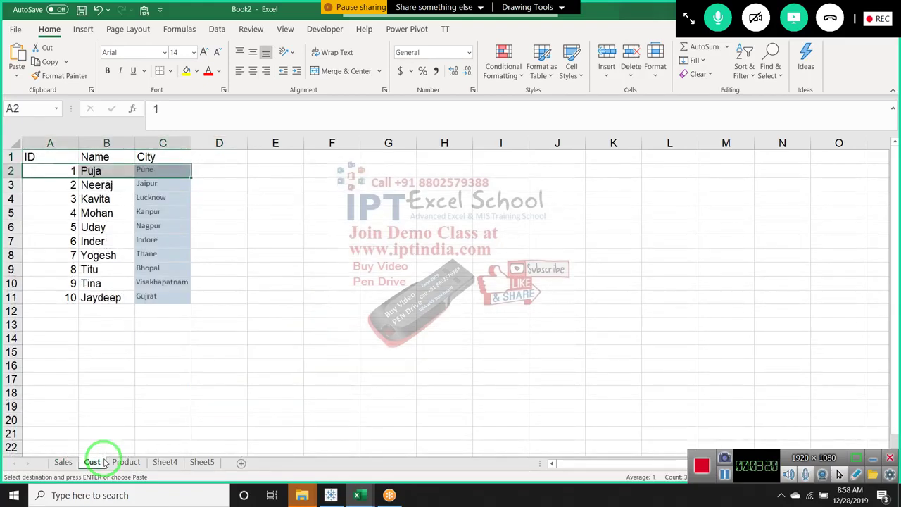
{"action": "key", "text": "ctrl+Page_Down"}
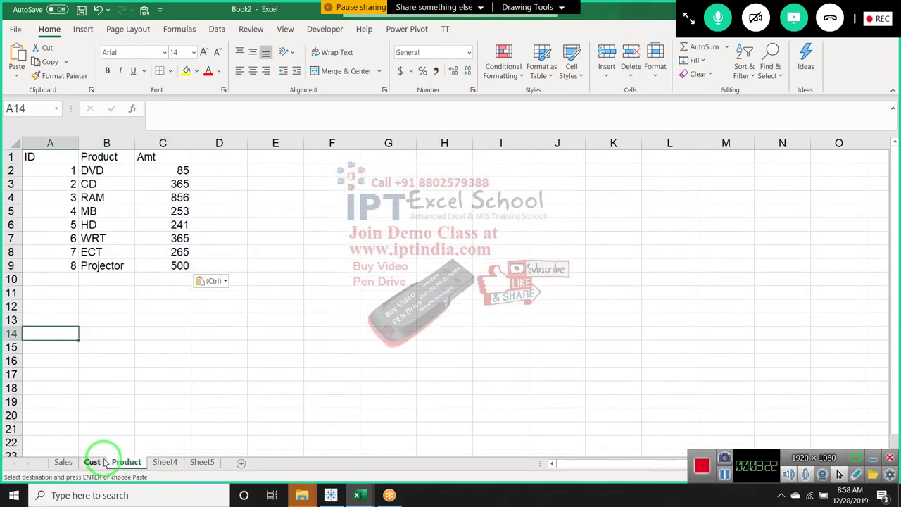
{"action": "key", "text": "ctrl+Up"}
{"action": "key", "text": "ctrl+Up"}
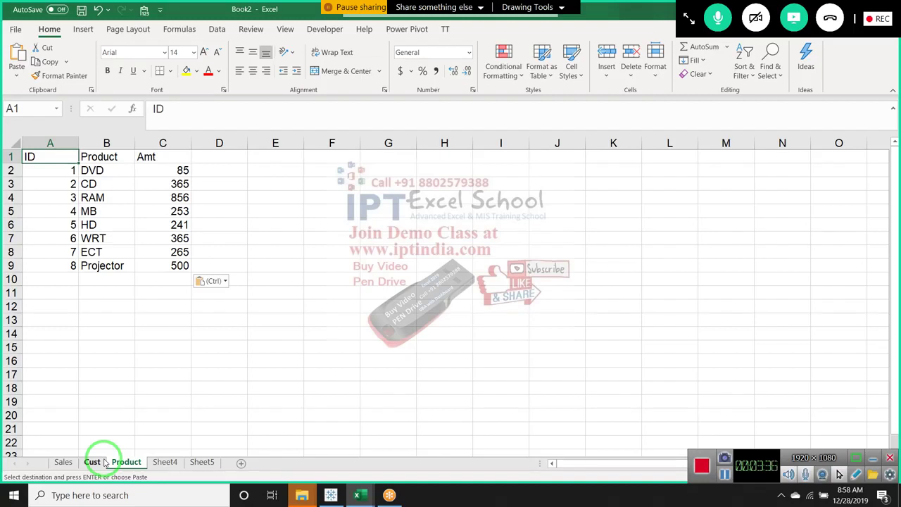
{"action": "left_click", "coordinate": [114, 462]}
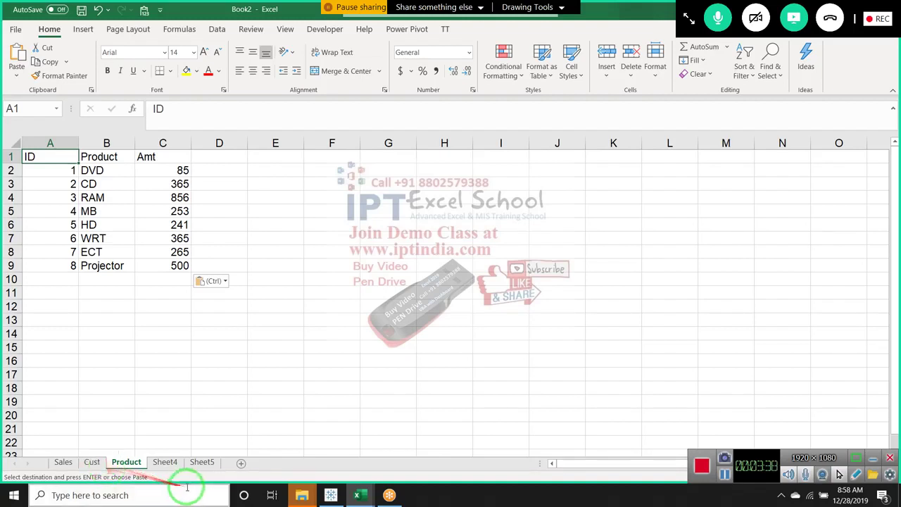
{"action": "left_click", "coordinate": [348, 497]}
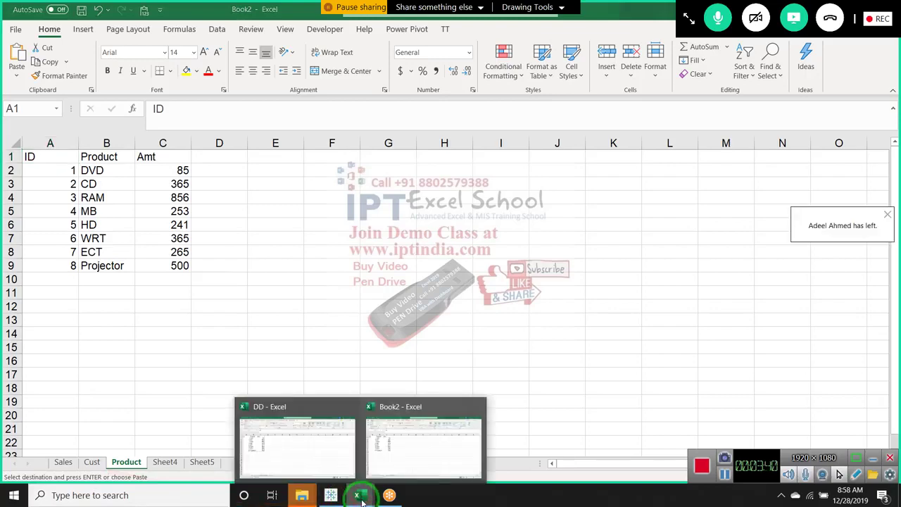
{"action": "left_click", "coordinate": [344, 463]}
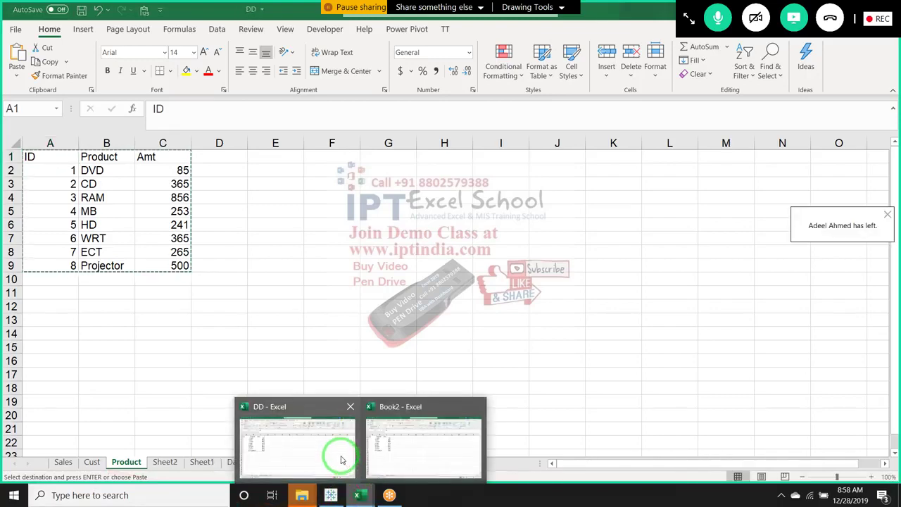
{"action": "left_click", "coordinate": [416, 448]}
{"action": "left_click", "coordinate": [362, 495]}
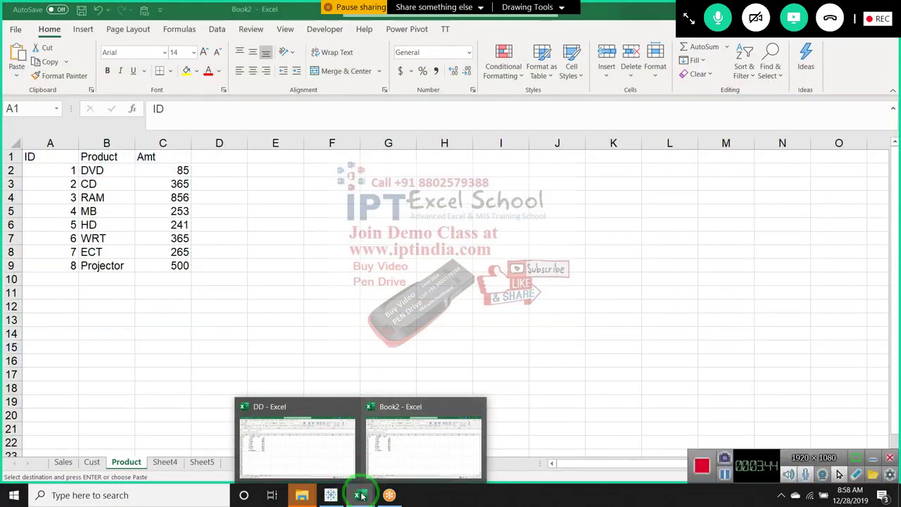
{"action": "left_click", "coordinate": [362, 495]}
{"action": "left_click", "coordinate": [321, 467]}
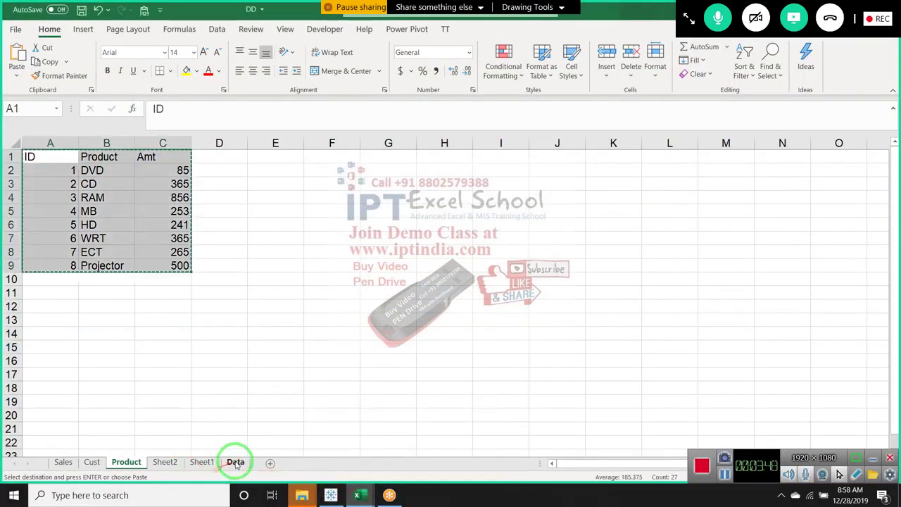
{"action": "left_click", "coordinate": [235, 463]}
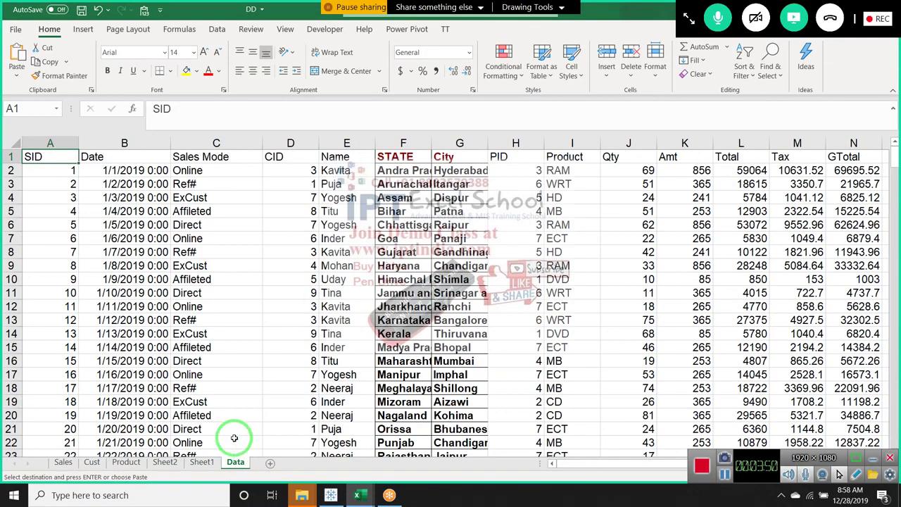
{"action": "key", "text": "Right"}
{"action": "key", "text": "Right"}
{"action": "key", "text": "Right"}
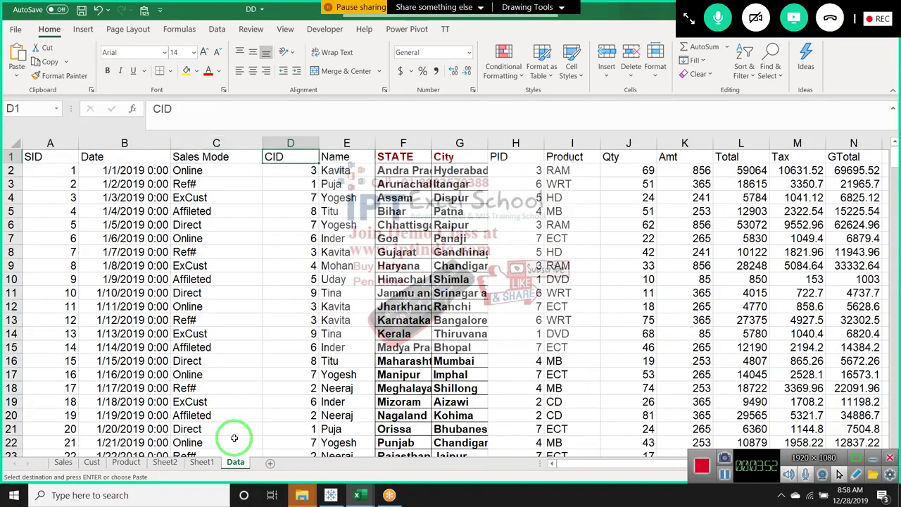
{"action": "key", "text": "Down"}
{"action": "key", "text": "Down"}
{"action": "key", "text": "Up"}
{"action": "key", "text": "Up"}
{"action": "key", "text": "Down"}
{"action": "key", "text": "Down"}
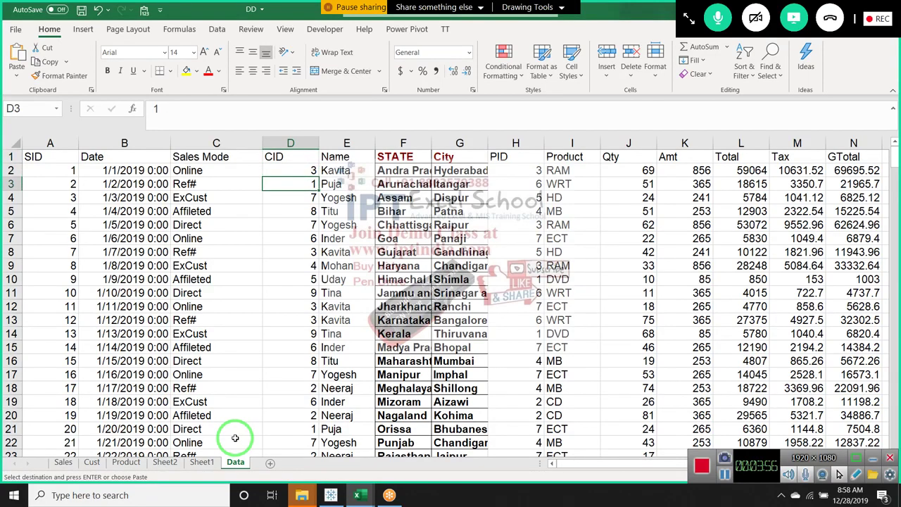
{"action": "key", "text": "Right"}
{"action": "key", "text": "Right"}
{"action": "key", "text": "Right"}
{"action": "key", "text": "Right"}
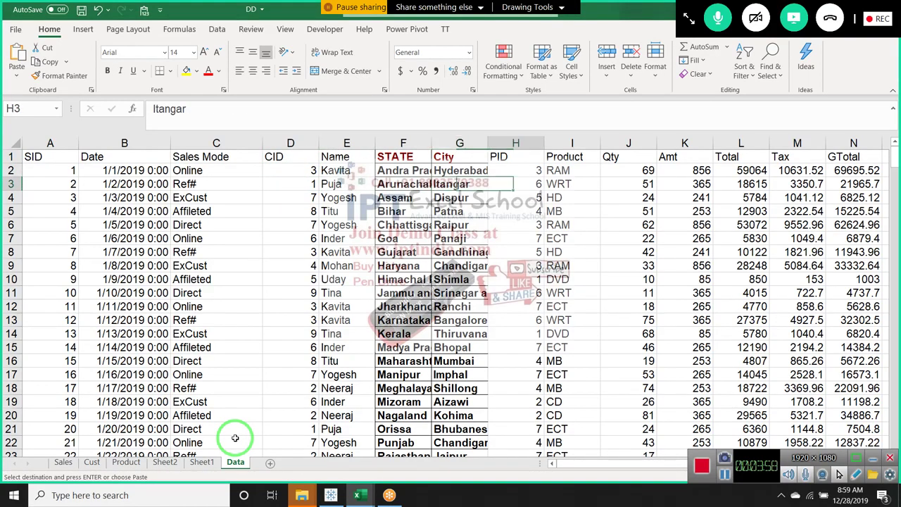
{"action": "key", "text": "Right"}
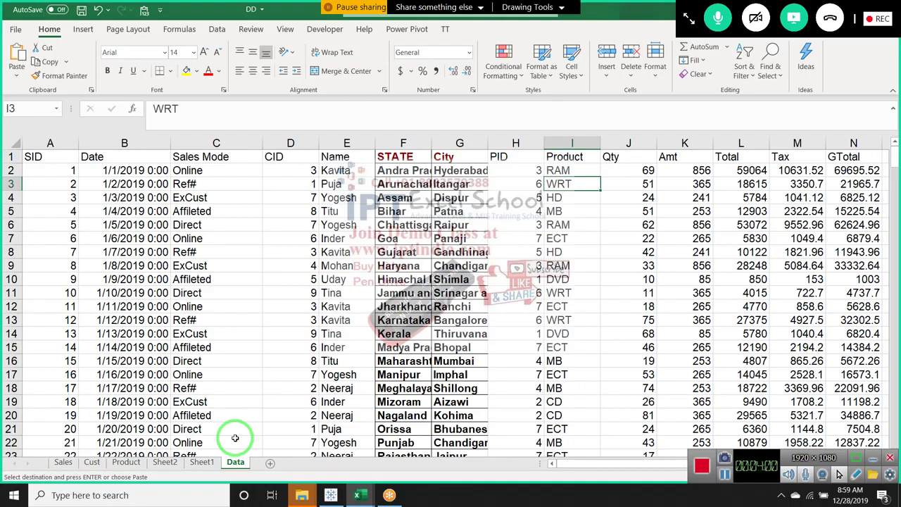
{"action": "key", "text": "Right"}
{"action": "key", "text": "Right"}
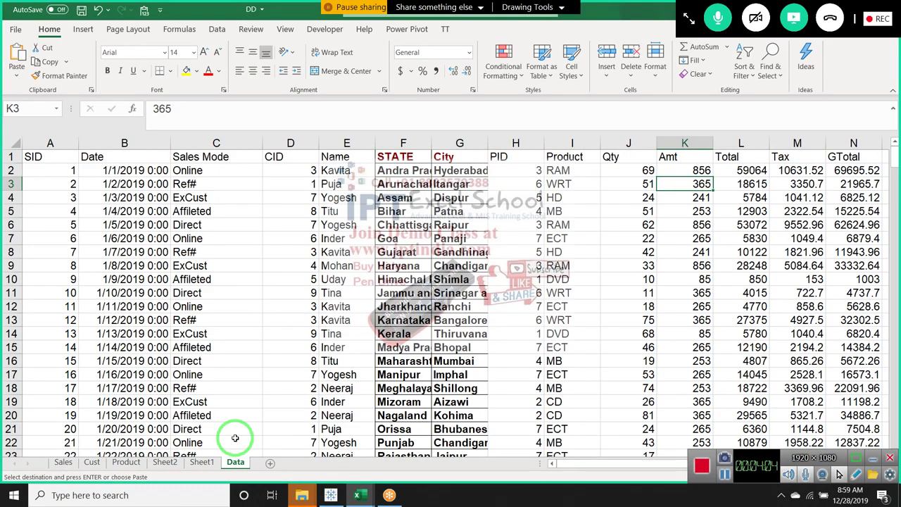
Rename the Product sheet's Amt column heading to MRP
{"action": "key", "text": "ctrl+Tab"}
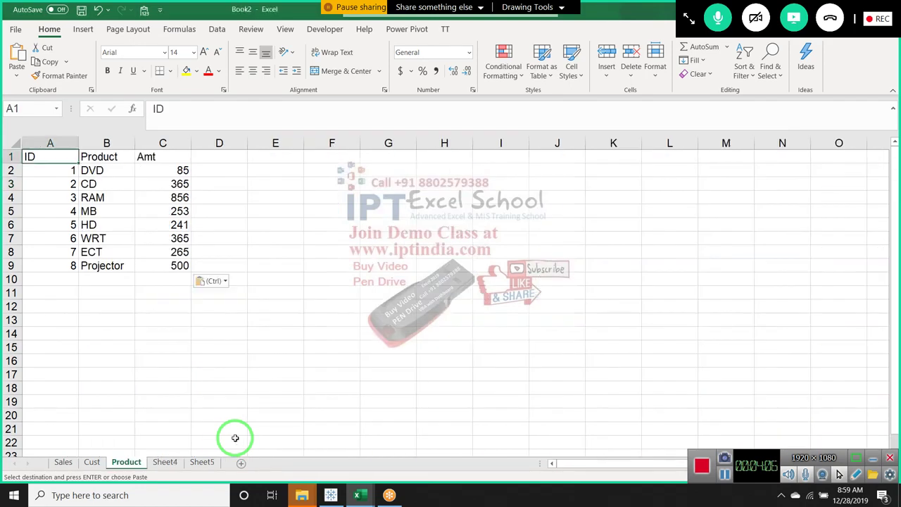
{"action": "key", "text": "Right"}
{"action": "key", "text": "Right"}
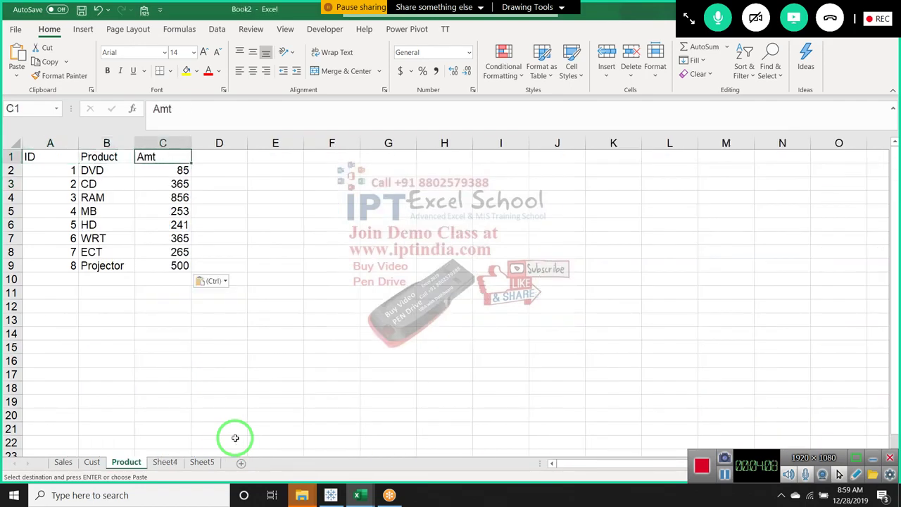
{"action": "type", "text": "MRT"}
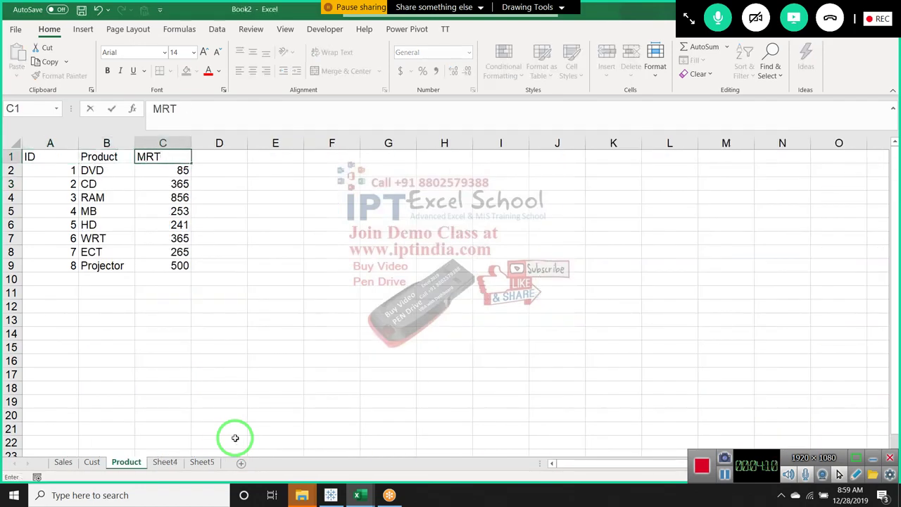
{"action": "key", "text": "BackSpace"}
{"action": "type", "text": "P"}
{"action": "key", "text": "Return"}
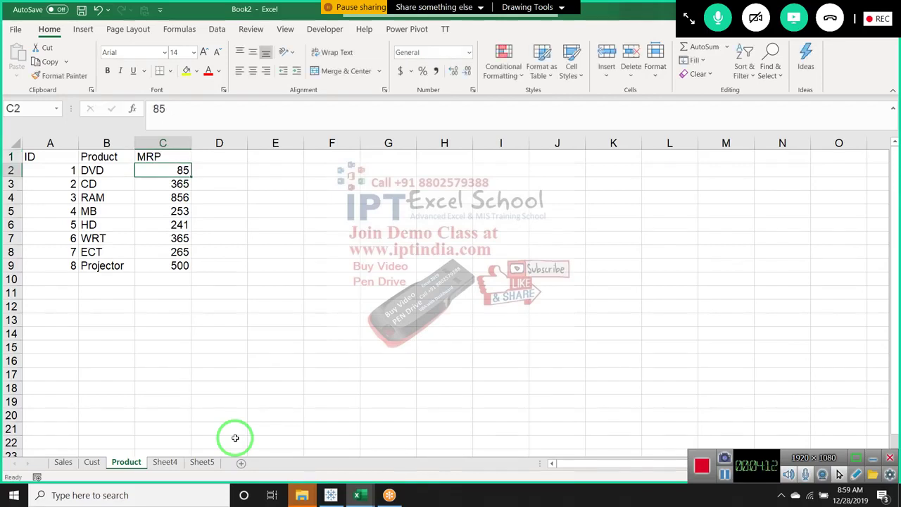
{"action": "left_click_drag", "start_coordinate": [236, 438], "coordinate": [60, 496]}
Insert a new column headed 'Name' before PID on the Sales sheet
{"action": "left_click", "coordinate": [63, 463]}
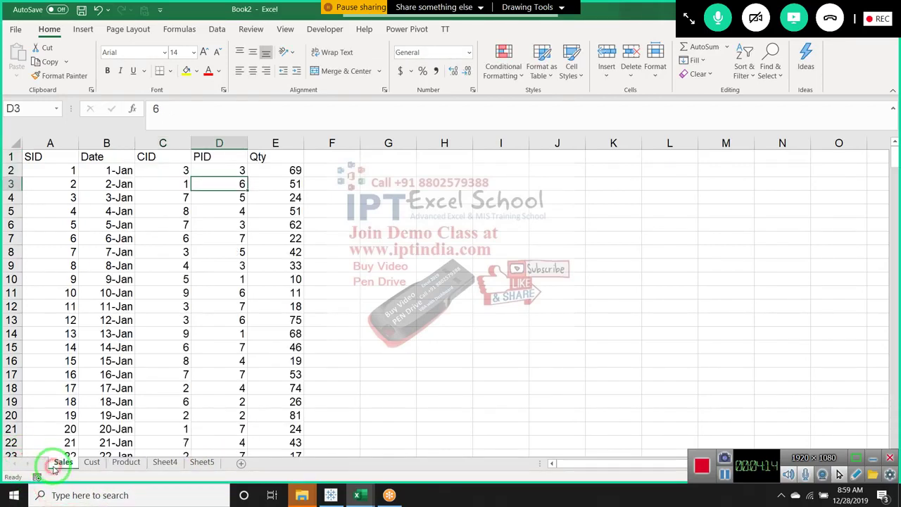
{"action": "left_click", "coordinate": [199, 143]}
{"action": "key", "text": "ctrl+shift+plus"}
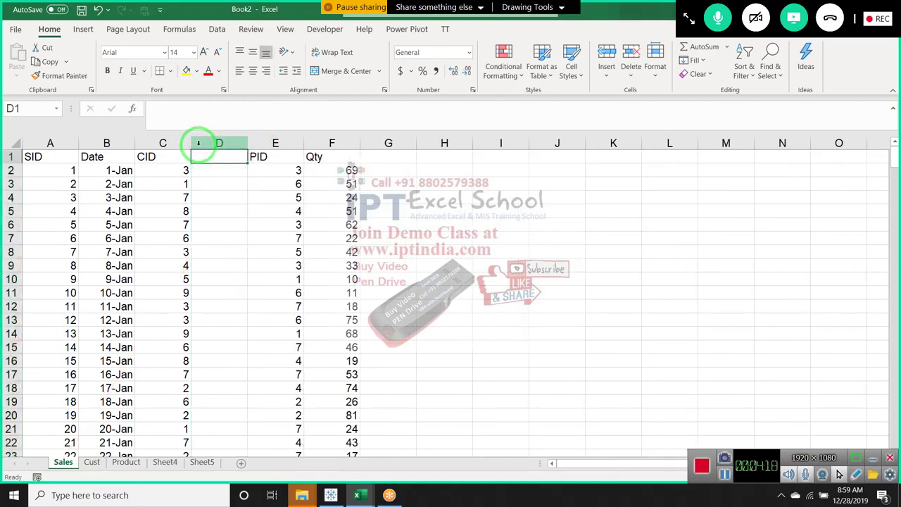
{"action": "type", "text": "Name"}
{"action": "key", "text": "Return"}
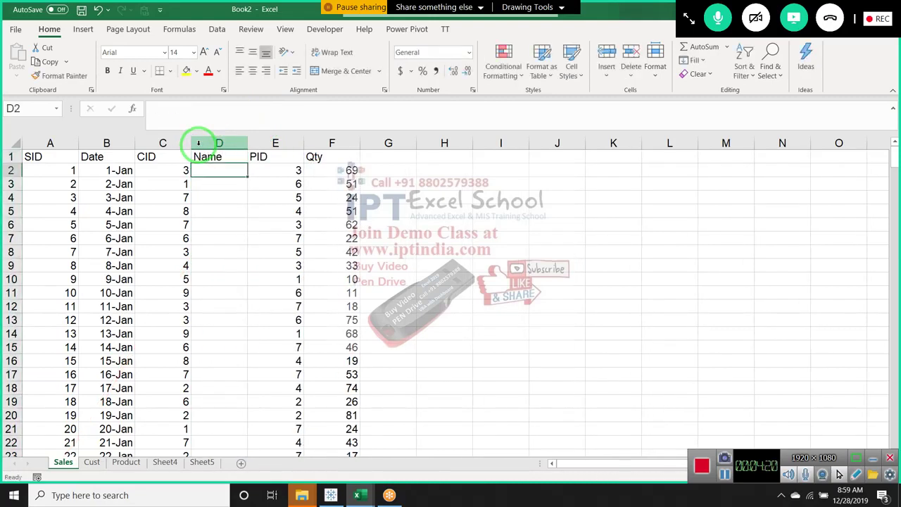
Enter a VLOOKUP in D2 returning the customer name from Cust columns A:C, column 2, exact match
{"action": "type", "text": "=vl"}
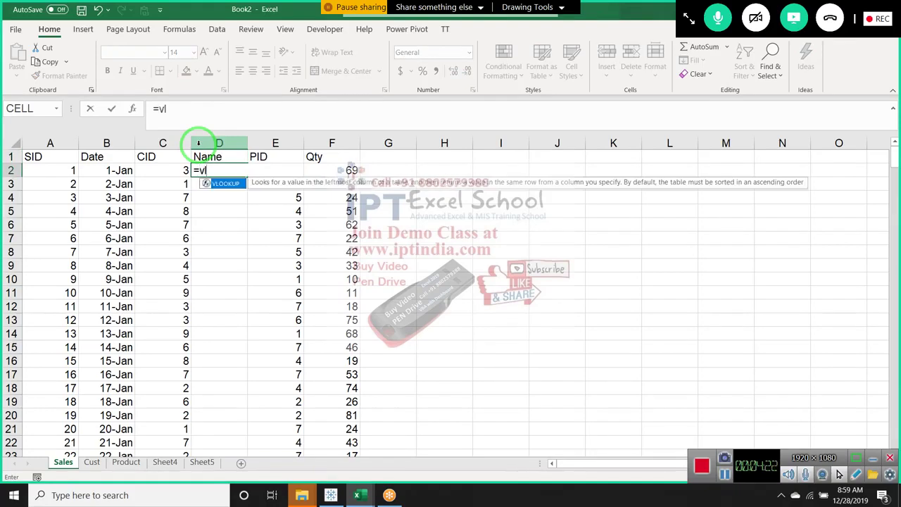
{"action": "key", "text": "Tab"}
{"action": "key", "text": "Left"}
{"action": "type", "text": ","}
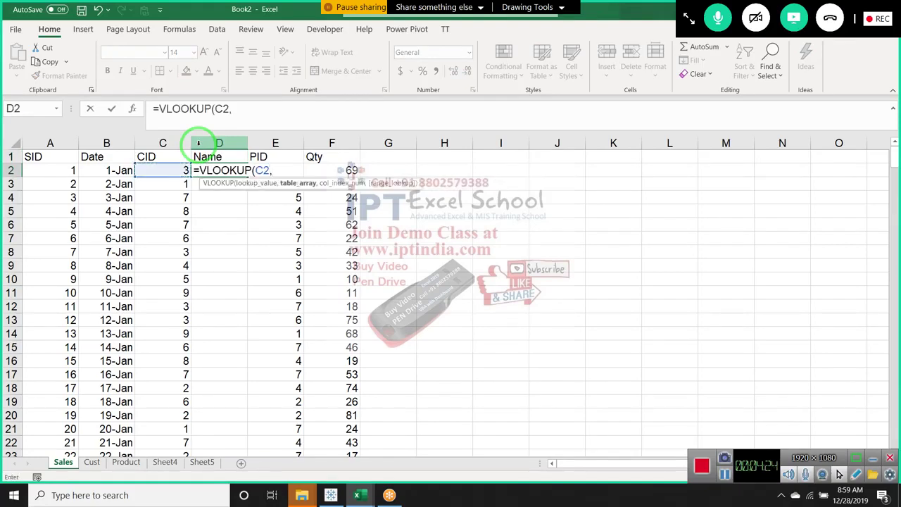
{"action": "left_click", "coordinate": [92, 462]}
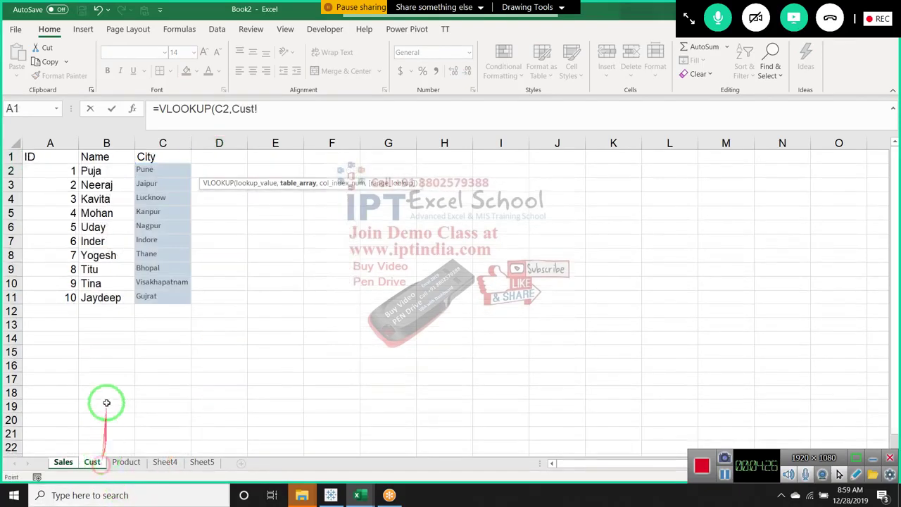
{"action": "left_click_drag", "start_coordinate": [55, 143], "coordinate": [143, 150]}
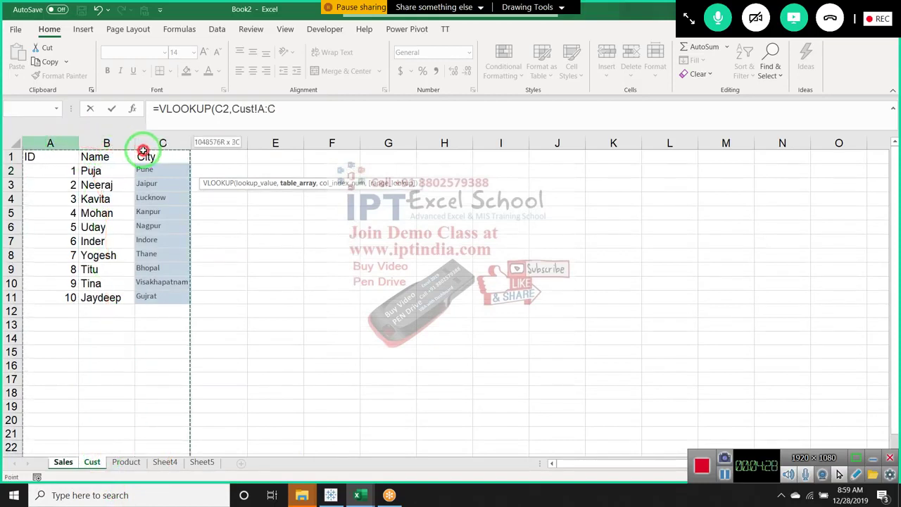
{"action": "type", "text": ","}
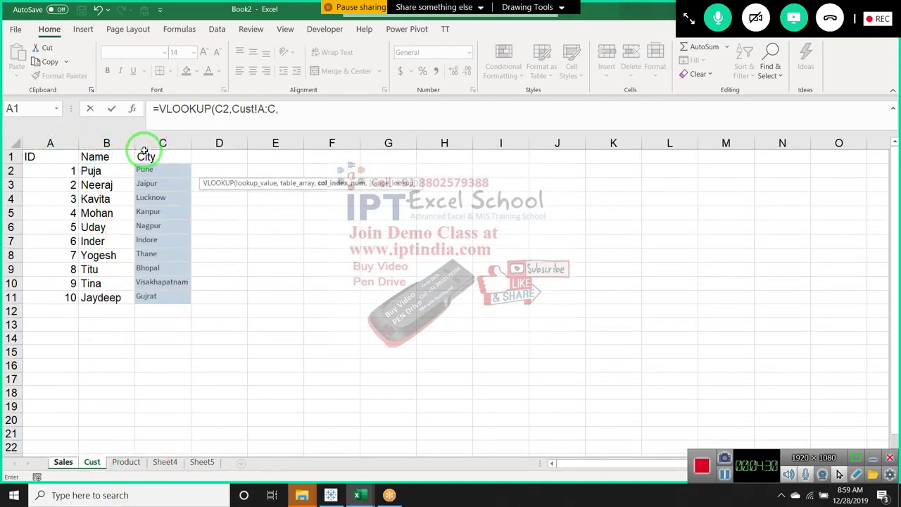
{"action": "type", "text": "3"}
{"action": "key", "text": "BackSpace"}
{"action": "type", "text": "2,0"}
{"action": "key", "text": "Return"}
Fill the Name lookup down the column, then delete the Name column
{"action": "key", "text": "Up"}
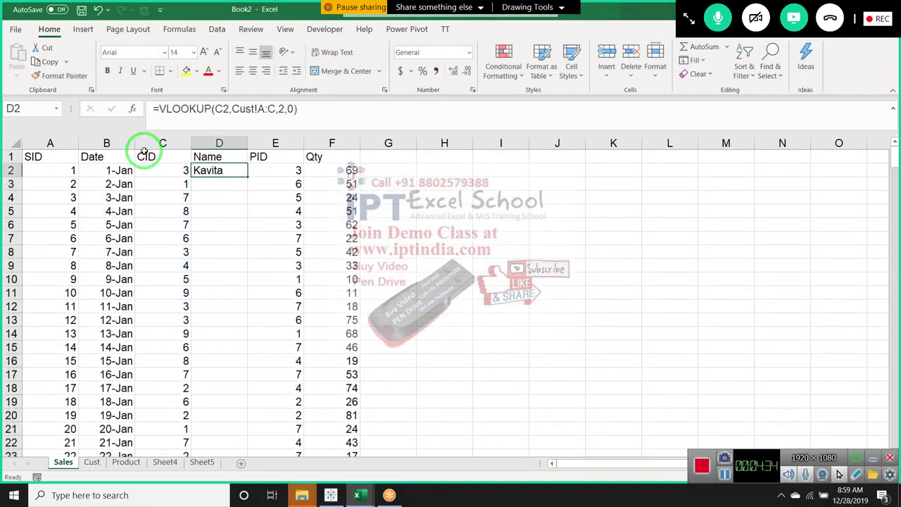
{"action": "double_click", "coordinate": [247, 175]}
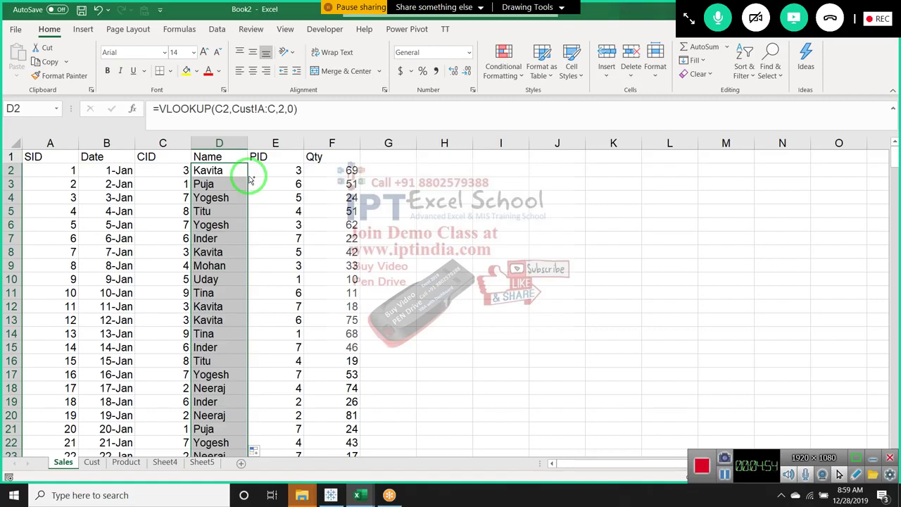
{"action": "key", "text": "ctrl+shift+Up"}
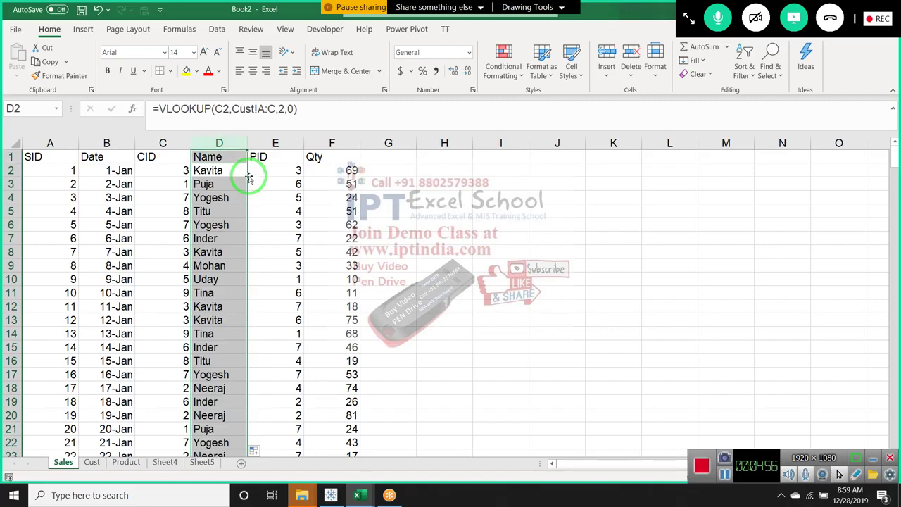
{"action": "key", "text": "ctrl+minus"}
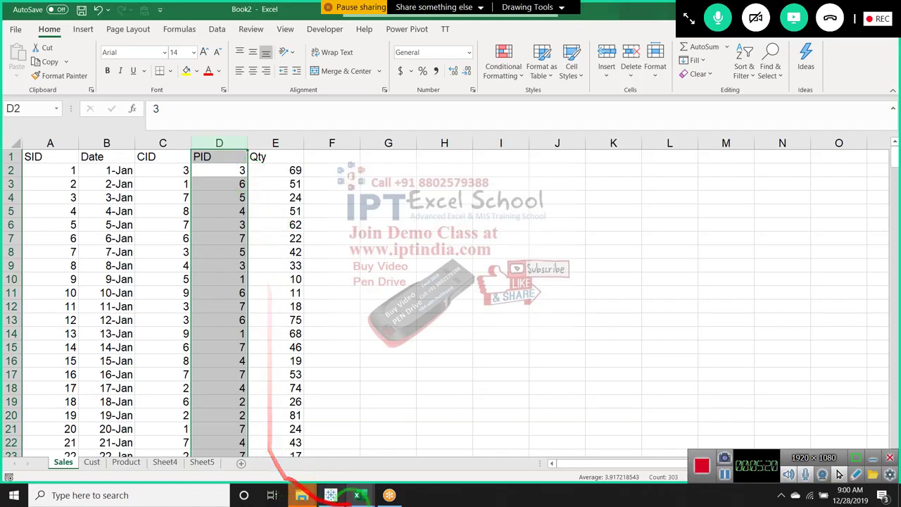
{"action": "mouse_move", "coordinate": [358, 495]}
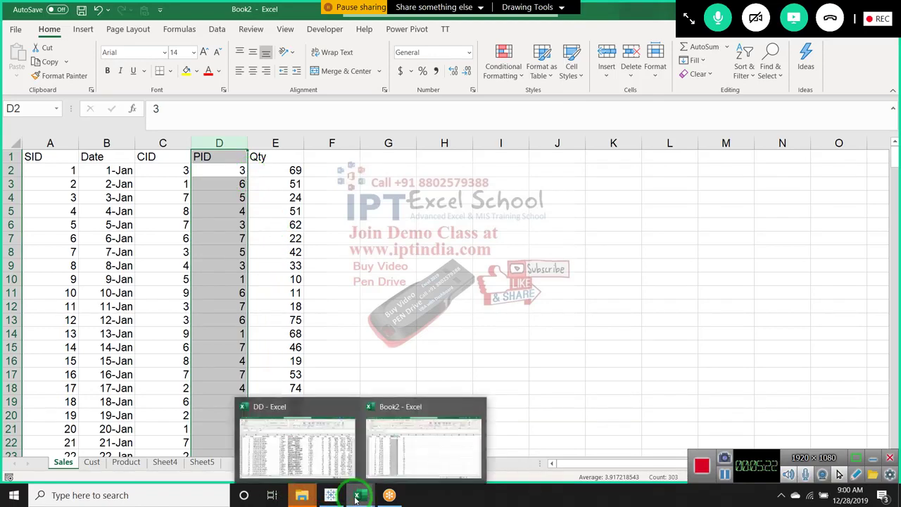
Restore the DD workbook window and close it with Don't Save
{"action": "left_click", "coordinate": [322, 458]}
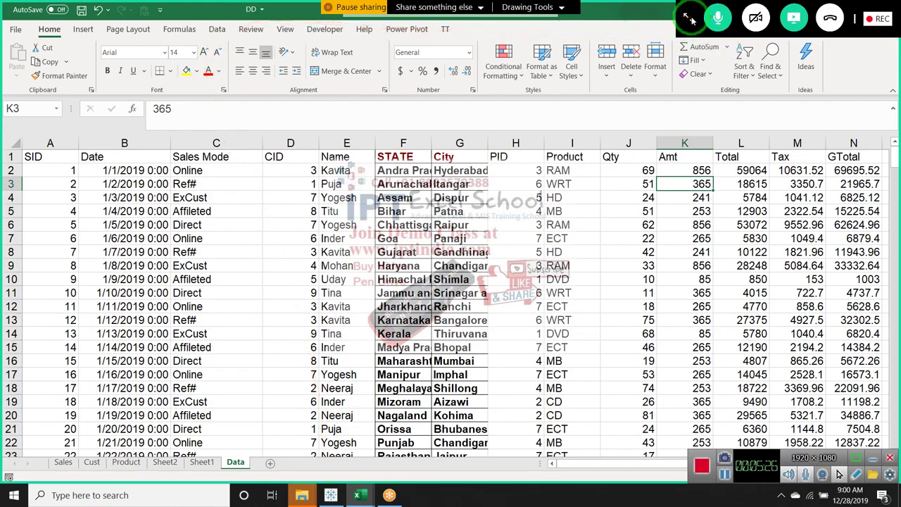
{"action": "double_click", "coordinate": [667, 20]}
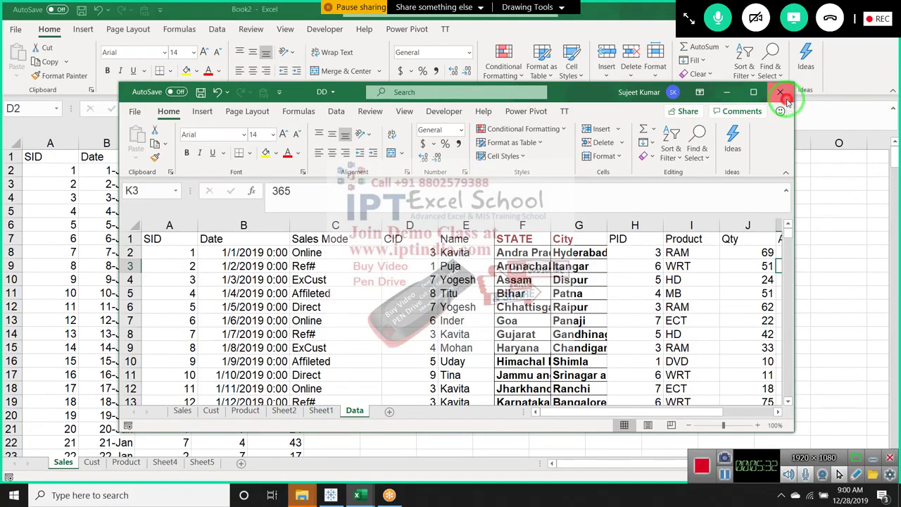
{"action": "left_click", "coordinate": [787, 101]}
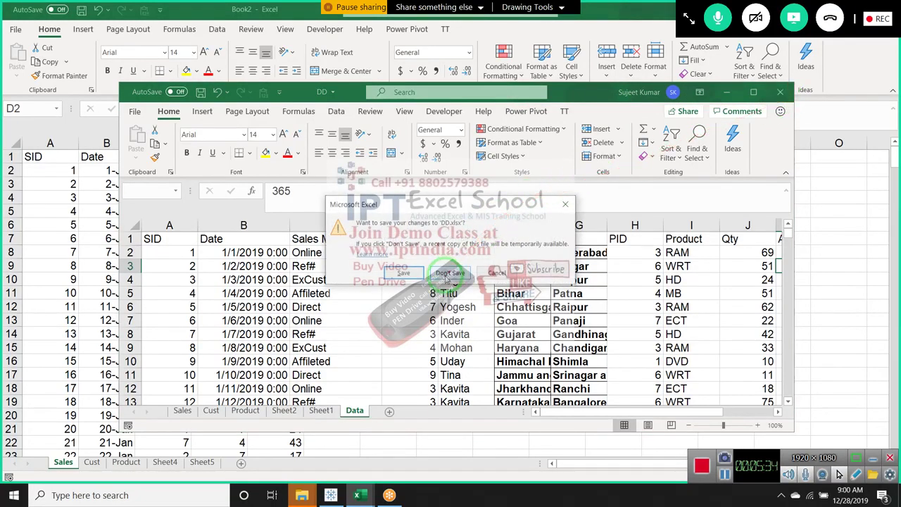
{"action": "left_click", "coordinate": [445, 276]}
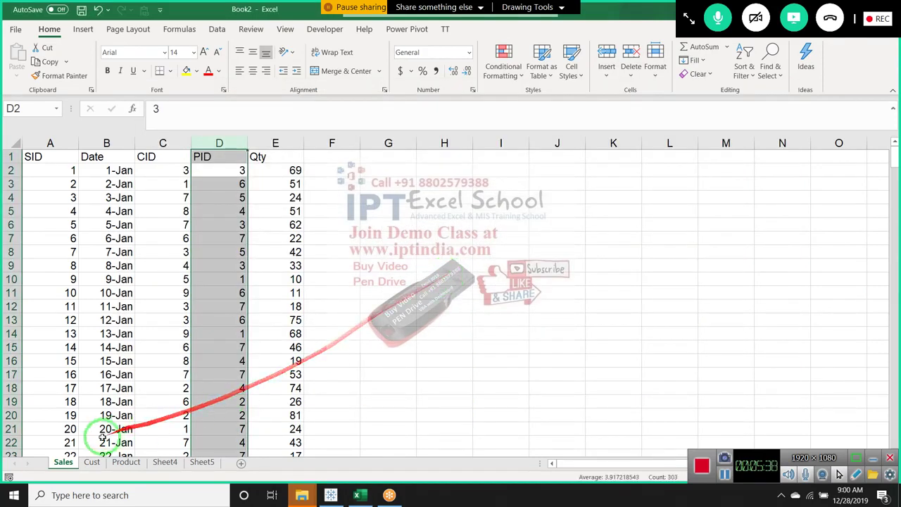
{"action": "left_click", "coordinate": [92, 462]}
{"action": "left_click_drag", "start_coordinate": [99, 171], "coordinate": [106, 283]}
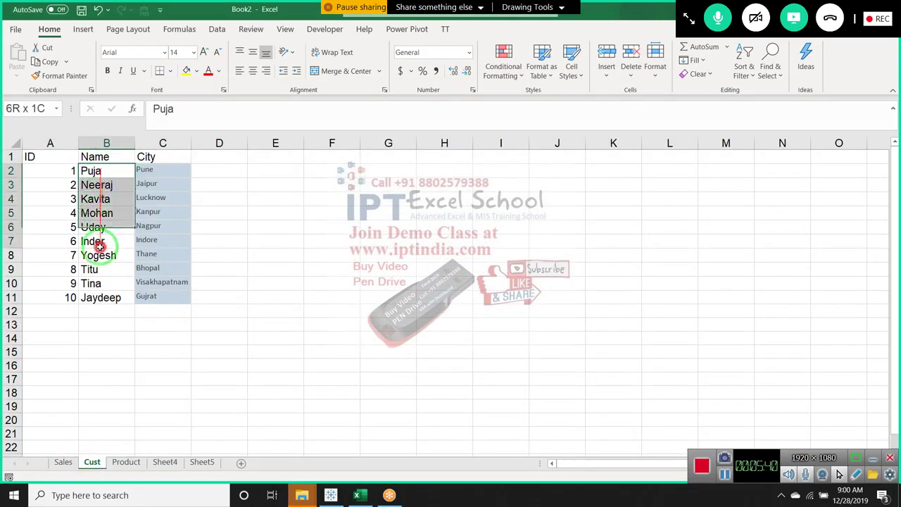
{"action": "left_click_drag", "start_coordinate": [148, 184], "coordinate": [152, 296]}
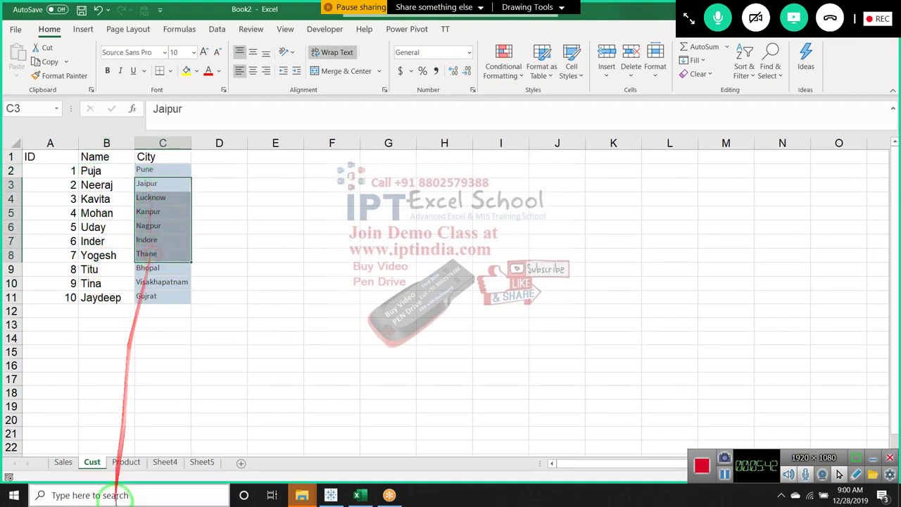
{"action": "left_click", "coordinate": [126, 462]}
{"action": "left_click_drag", "start_coordinate": [105, 156], "coordinate": [106, 280]}
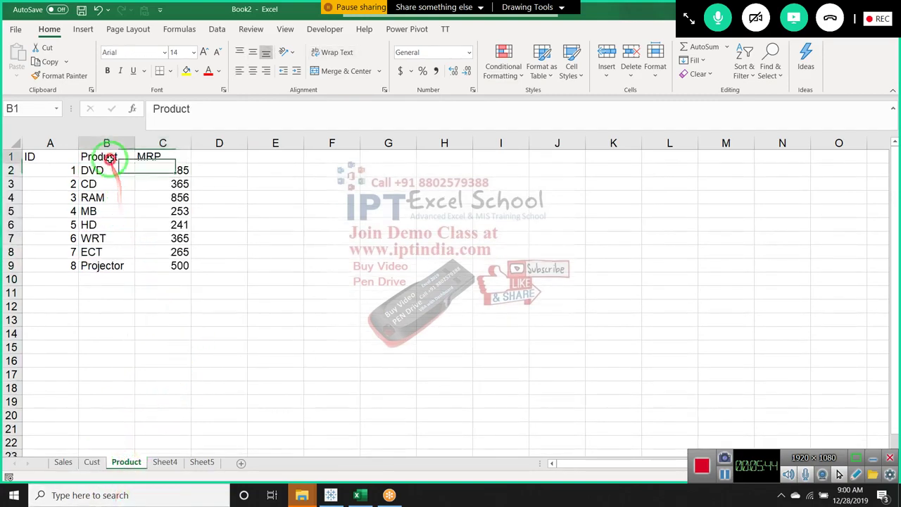
{"action": "left_click", "coordinate": [64, 462]}
{"action": "left_click", "coordinate": [97, 464]}
{"action": "left_click", "coordinate": [63, 462]}
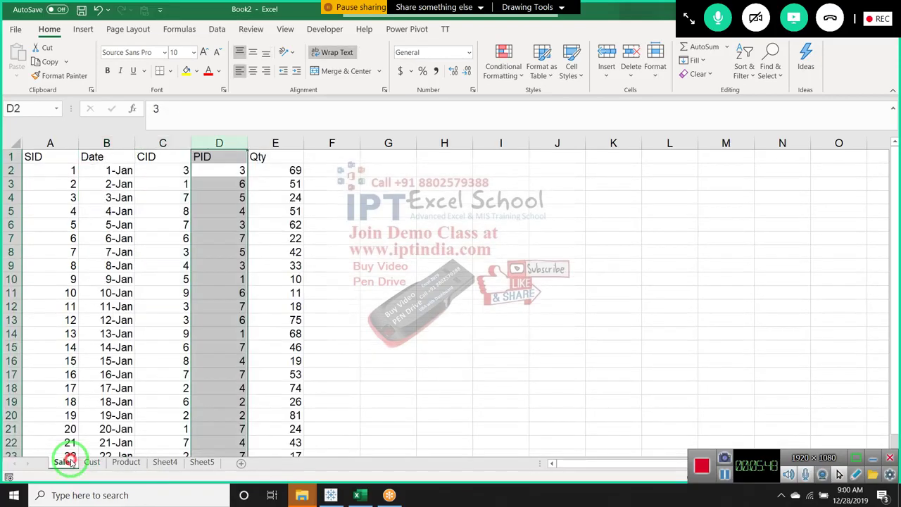
{"action": "left_click", "coordinate": [172, 170]}
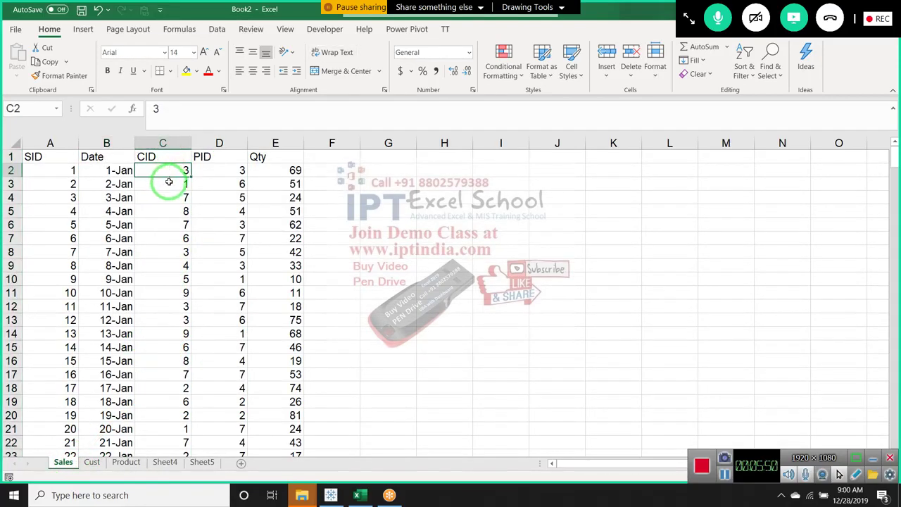
{"action": "left_click", "coordinate": [91, 462]}
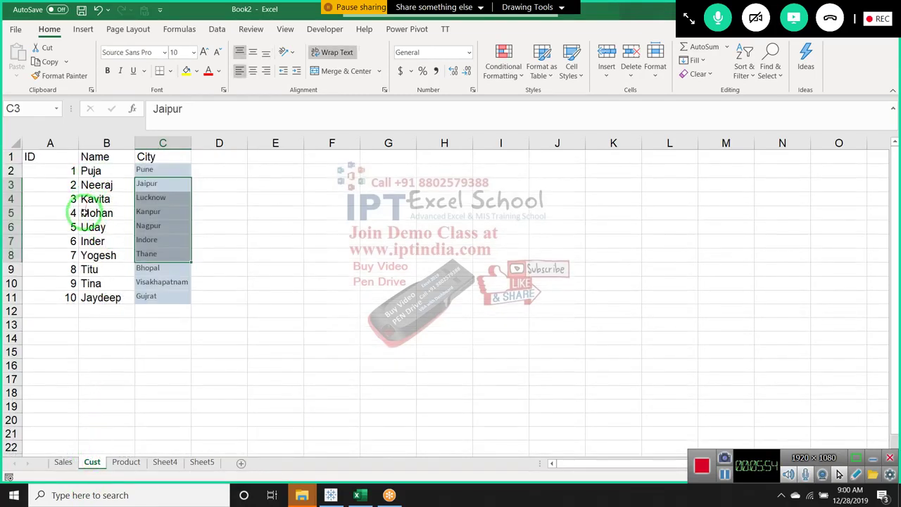
{"action": "left_click", "coordinate": [91, 200]}
{"action": "left_click_drag", "start_coordinate": [91, 200], "coordinate": [141, 200]}
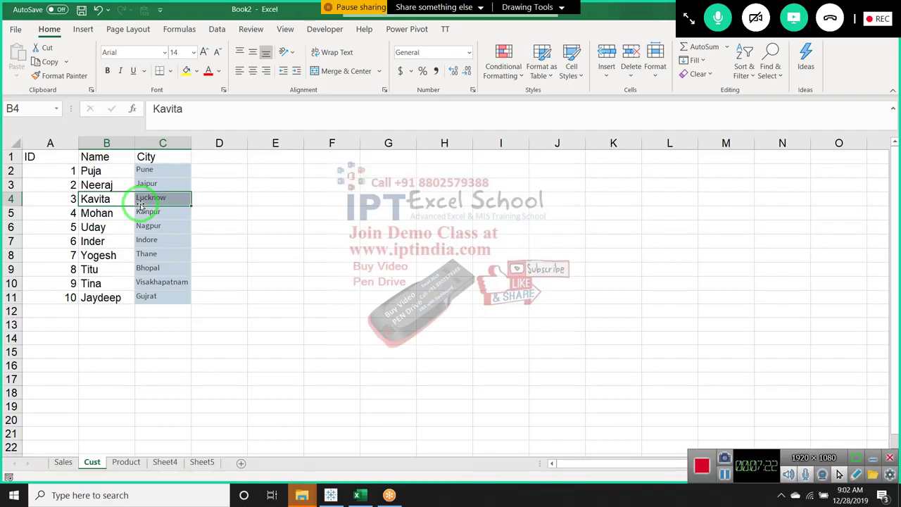
Insert a PivotTable from the Sales data on a new sheet, adding it to the Data Model
{"action": "left_click", "coordinate": [75, 465]}
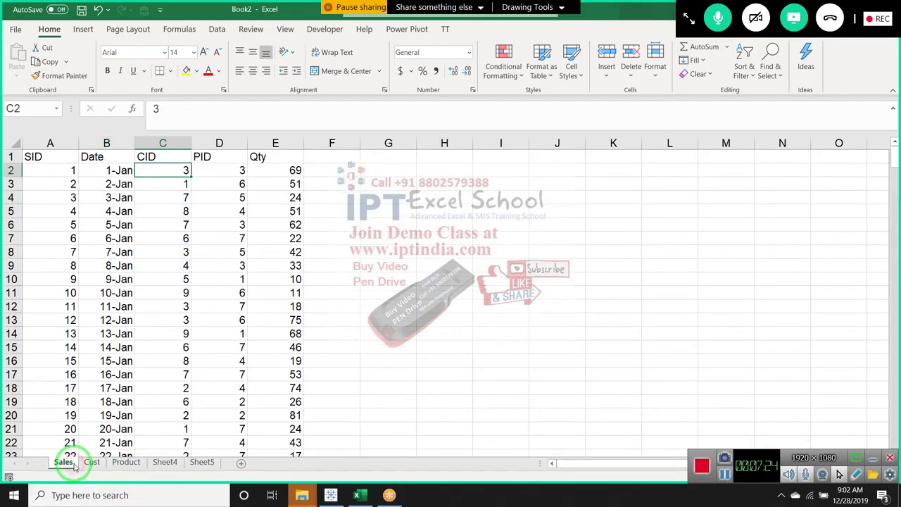
{"action": "left_click", "coordinate": [56, 160]}
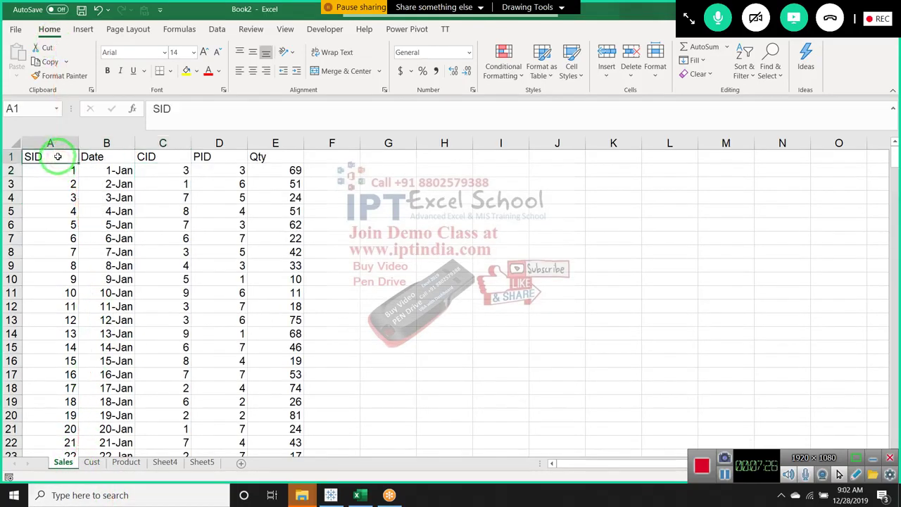
{"action": "left_click", "coordinate": [82, 29]}
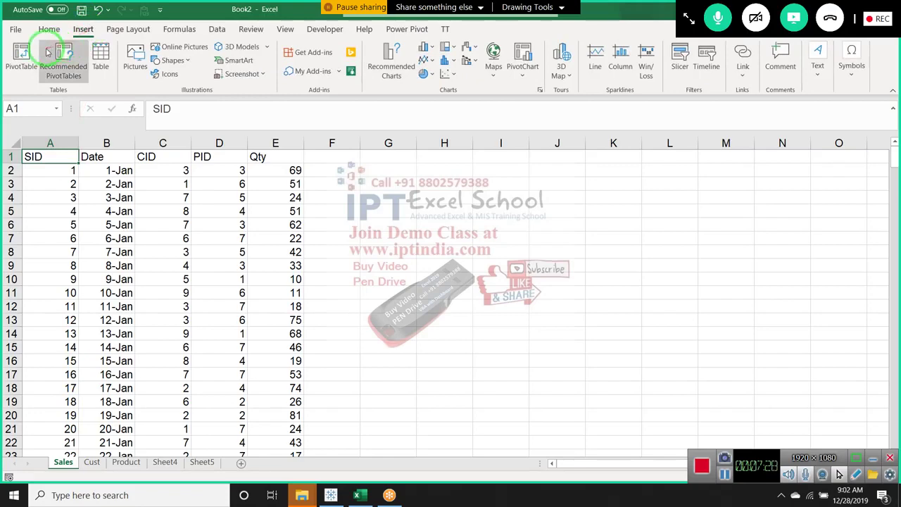
{"action": "left_click", "coordinate": [21, 56]}
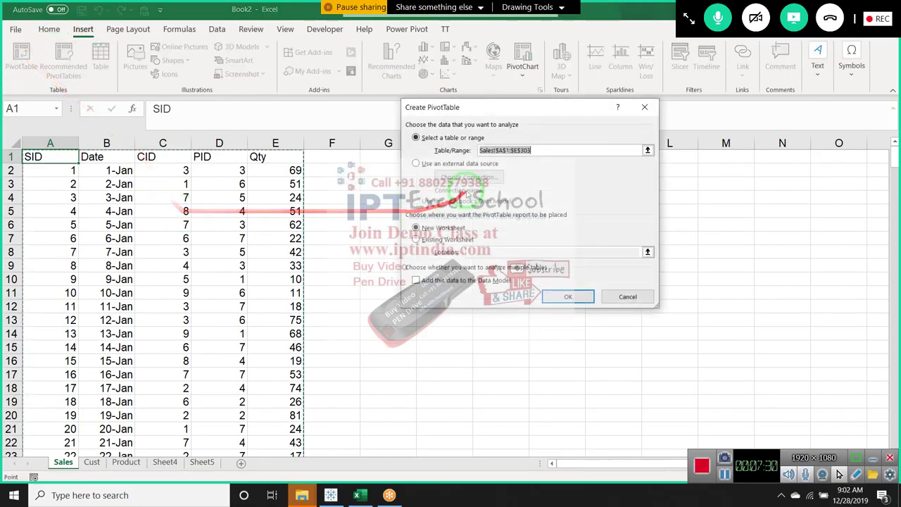
{"action": "left_click_drag", "start_coordinate": [459, 114], "coordinate": [440, 111]}
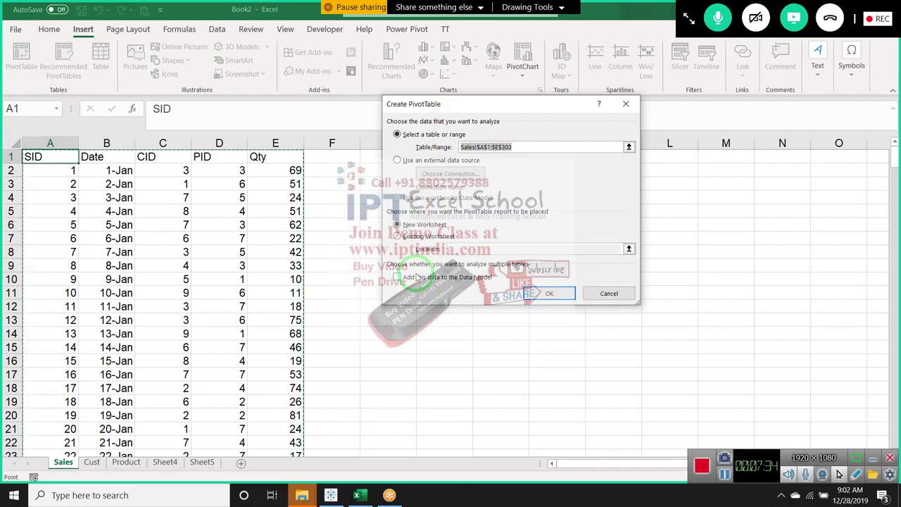
{"action": "left_click", "coordinate": [398, 277]}
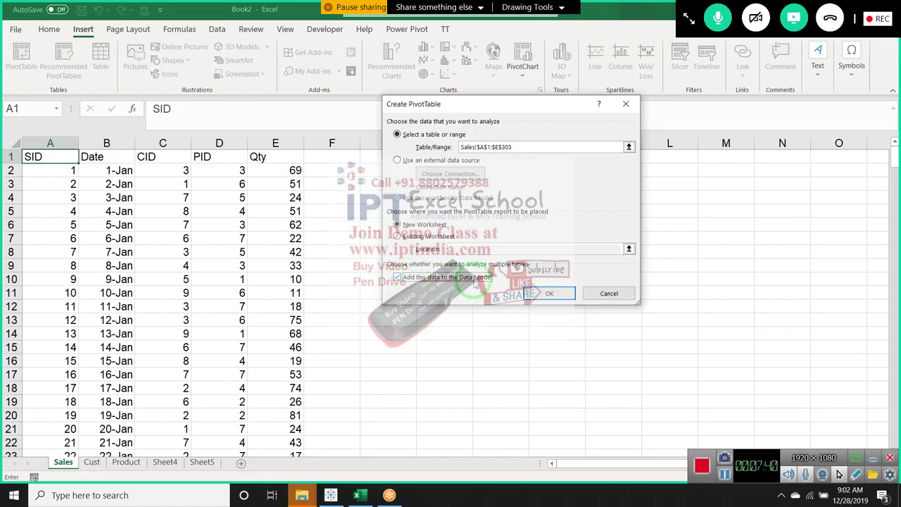
{"action": "left_click", "coordinate": [540, 292]}
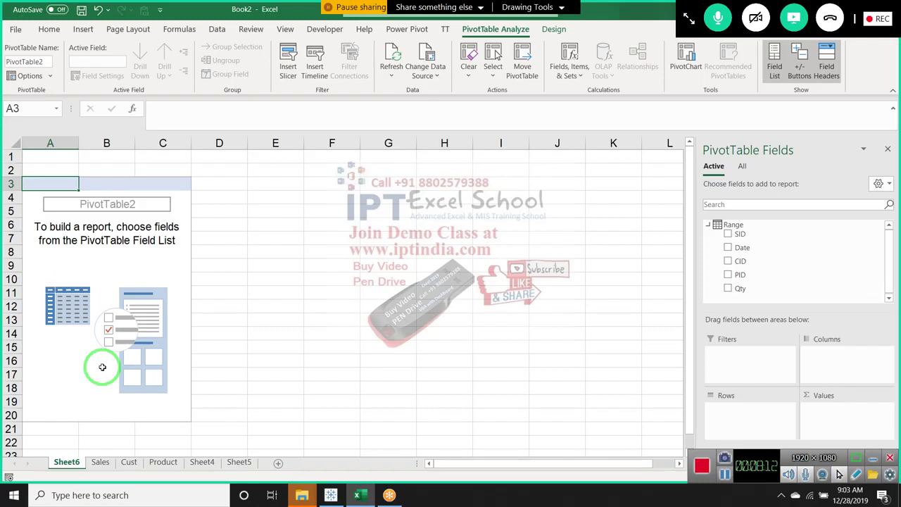
{"action": "left_click", "coordinate": [128, 462]}
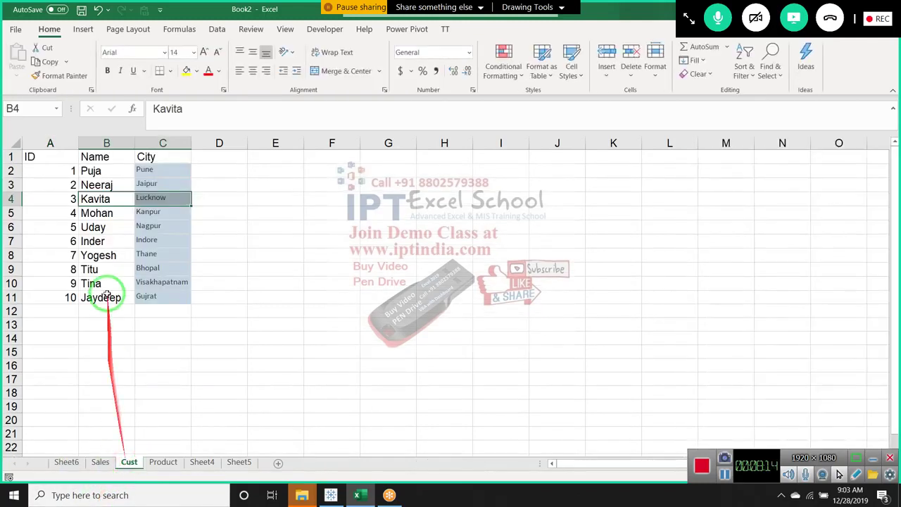
Select the Cust table and insert a PivotTable with 'Add this data to the Data Model' ticked
{"action": "left_click_drag", "start_coordinate": [58, 156], "coordinate": [159, 298]}
{"action": "left_click", "coordinate": [79, 30]}
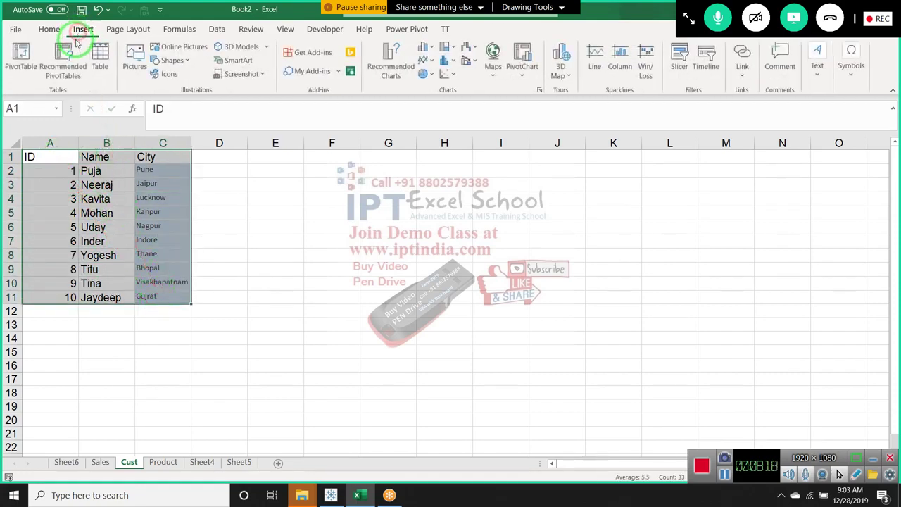
{"action": "left_click", "coordinate": [21, 57]}
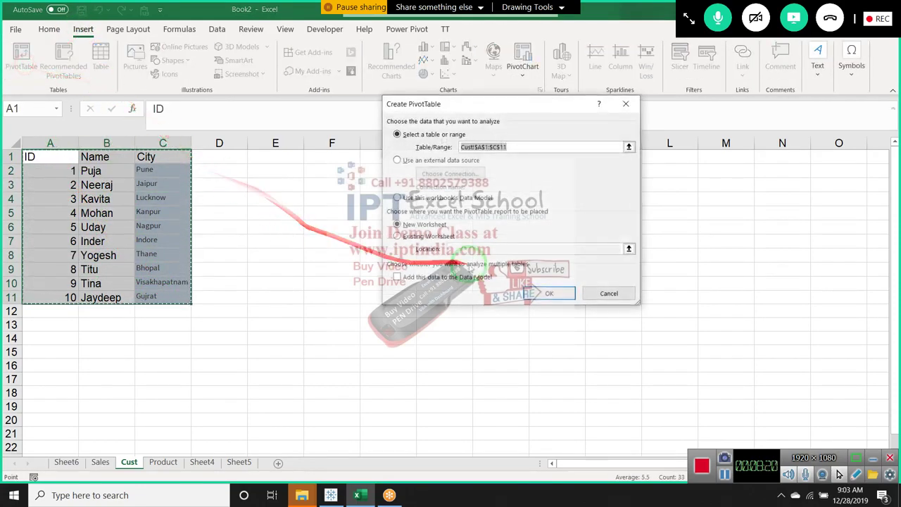
{"action": "left_click", "coordinate": [405, 279]}
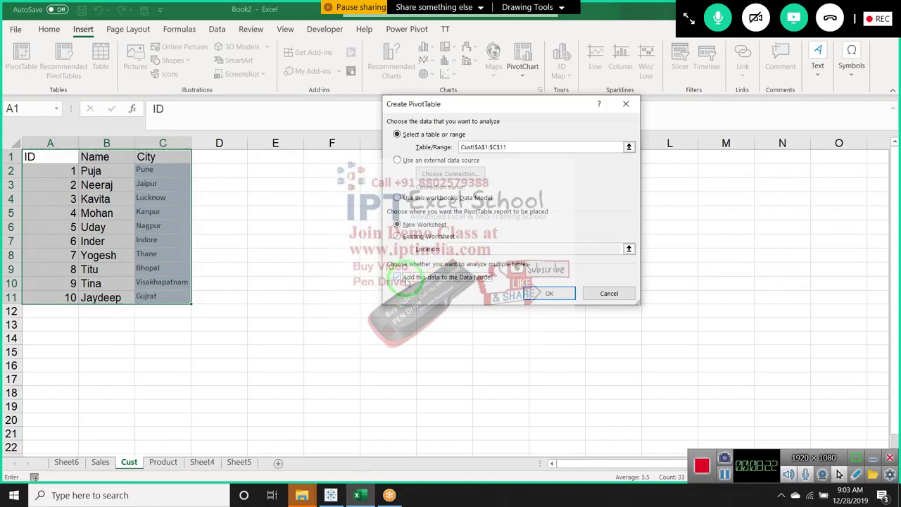
{"action": "left_click", "coordinate": [539, 304]}
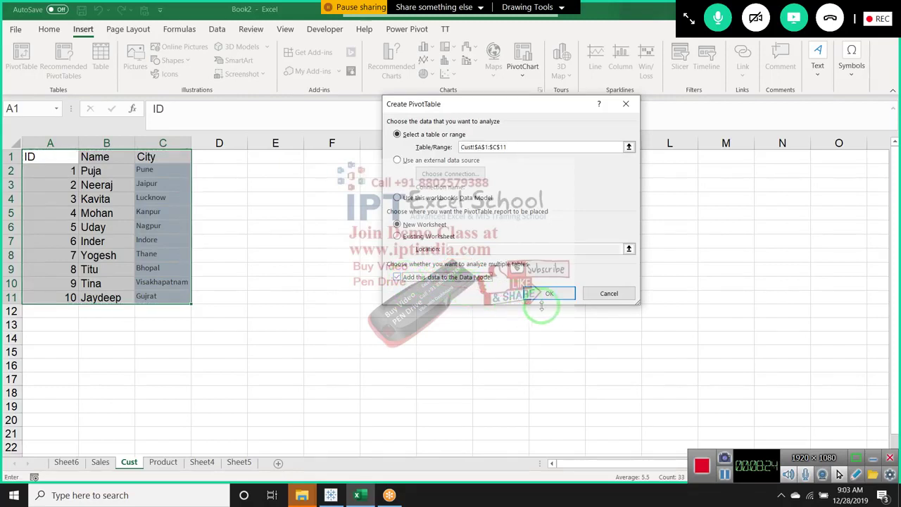
{"action": "left_click", "coordinate": [540, 295]}
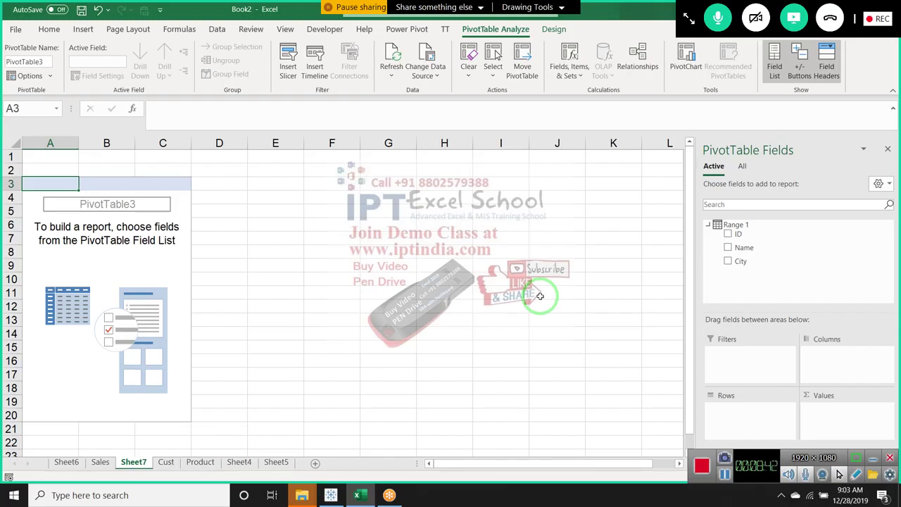
{"action": "mouse_move", "coordinate": [497, 334]}
{"action": "left_mouse_down"}
{"action": "mouse_move", "coordinate": [348, 117]}
{"action": "mouse_move", "coordinate": [845, 44]}
{"action": "left_mouse_up"}
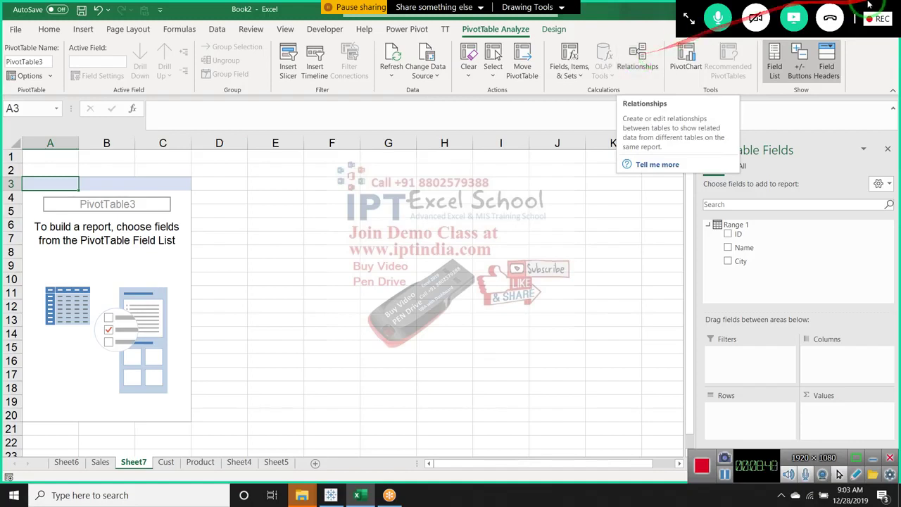
Use the GoToMeeting People panel to mute all participants, then collapse the control panel
{"action": "mouse_move", "coordinate": [687, 32]}
{"action": "left_mouse_down"}
{"action": "mouse_move", "coordinate": [115, 446]}
{"action": "mouse_move", "coordinate": [676, 28]}
{"action": "left_mouse_up"}
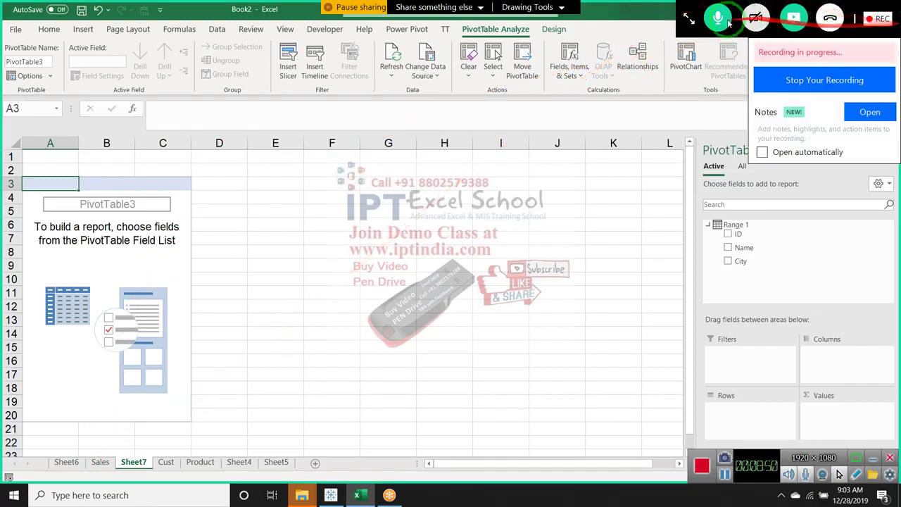
{"action": "left_click", "coordinate": [689, 19]}
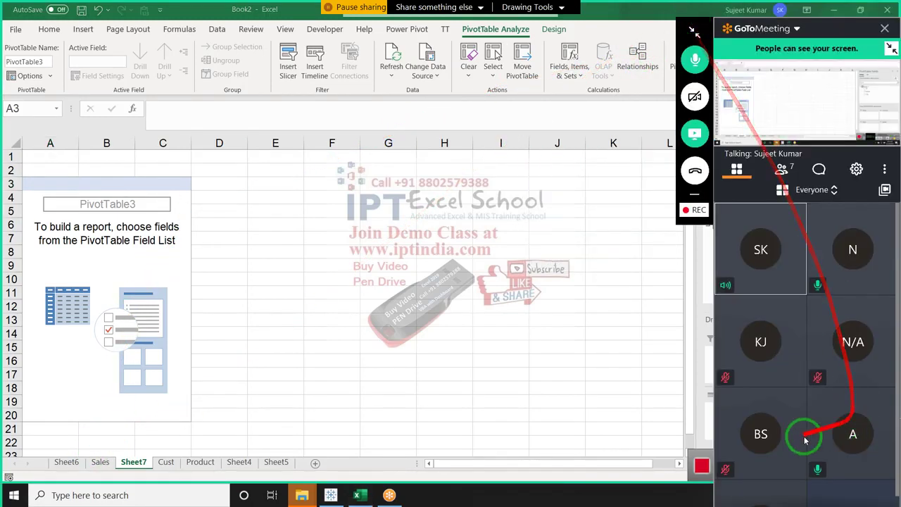
{"action": "left_click", "coordinate": [726, 284]}
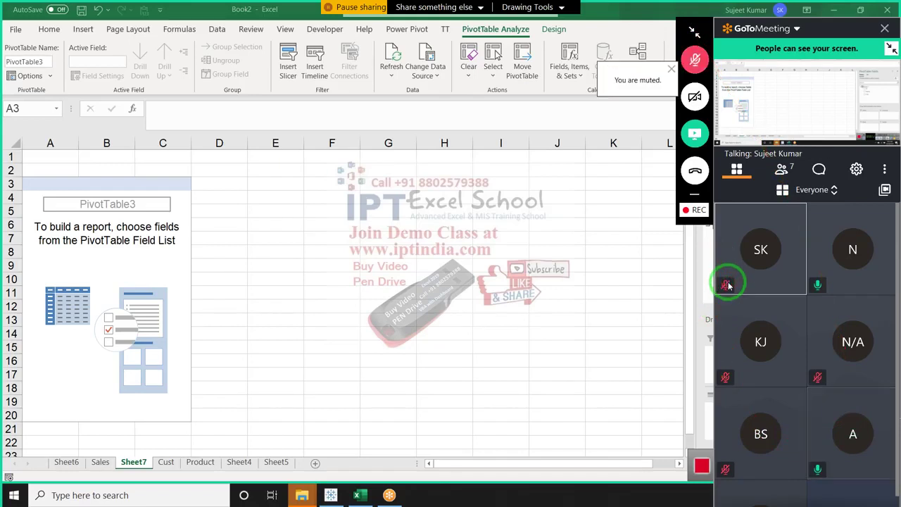
{"action": "left_click", "coordinate": [727, 284]}
{"action": "left_click", "coordinate": [823, 285]}
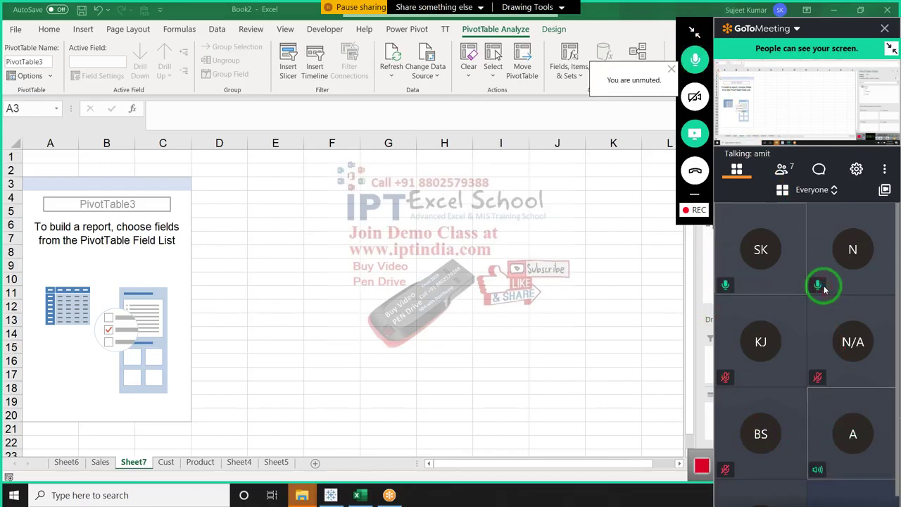
{"action": "left_click", "coordinate": [823, 470]}
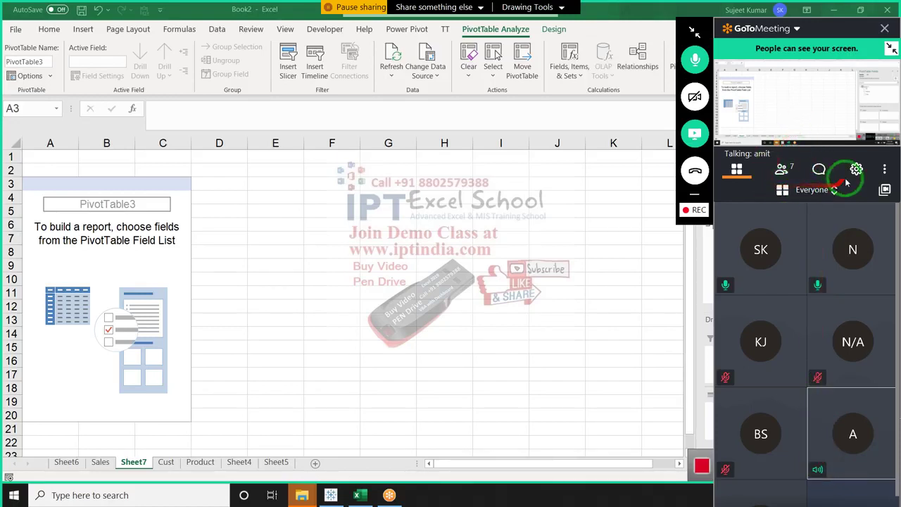
{"action": "left_click", "coordinate": [796, 172]}
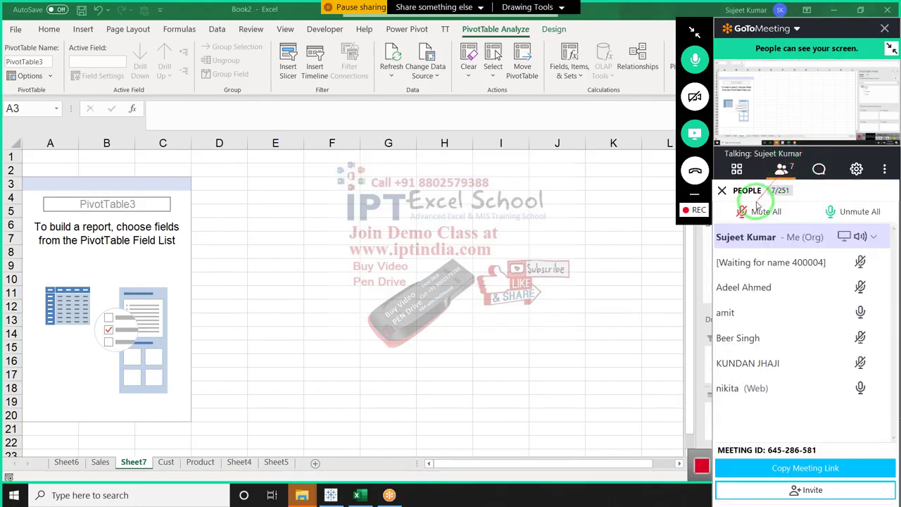
{"action": "left_click", "coordinate": [758, 215]}
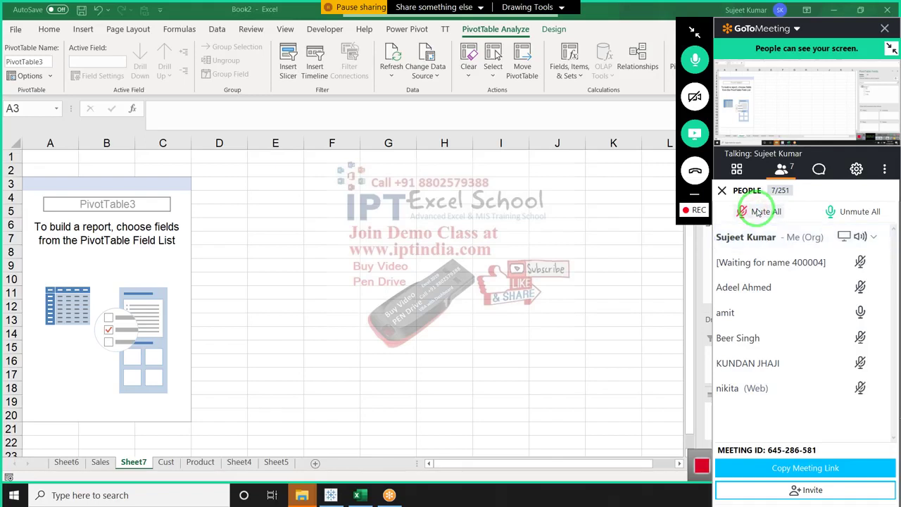
{"action": "left_click", "coordinate": [695, 33]}
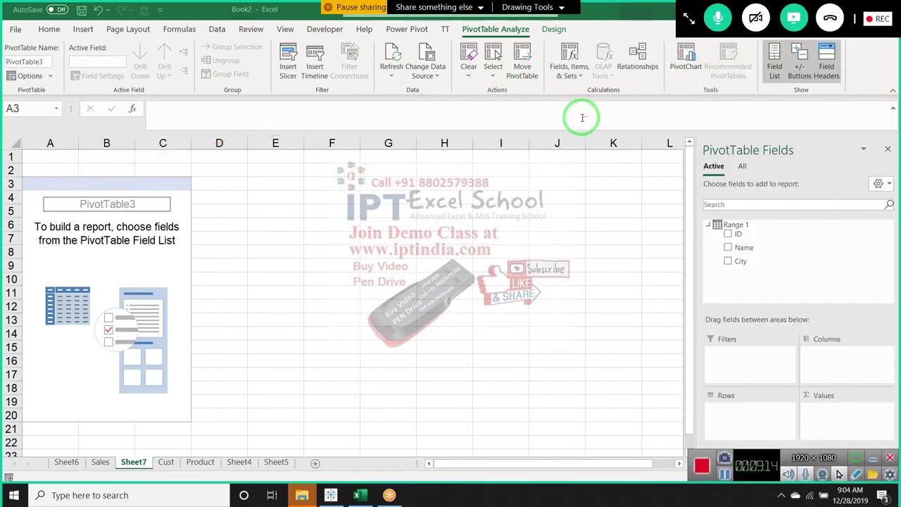
Review the Sheet6 pivot and Sales data, then return to Sheet7's pivot table
{"action": "left_click", "coordinate": [68, 461]}
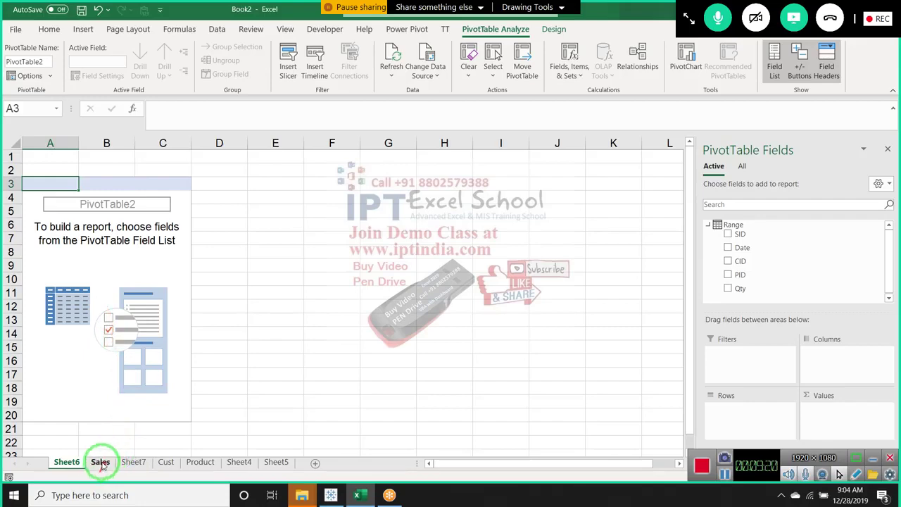
{"action": "left_click", "coordinate": [101, 462]}
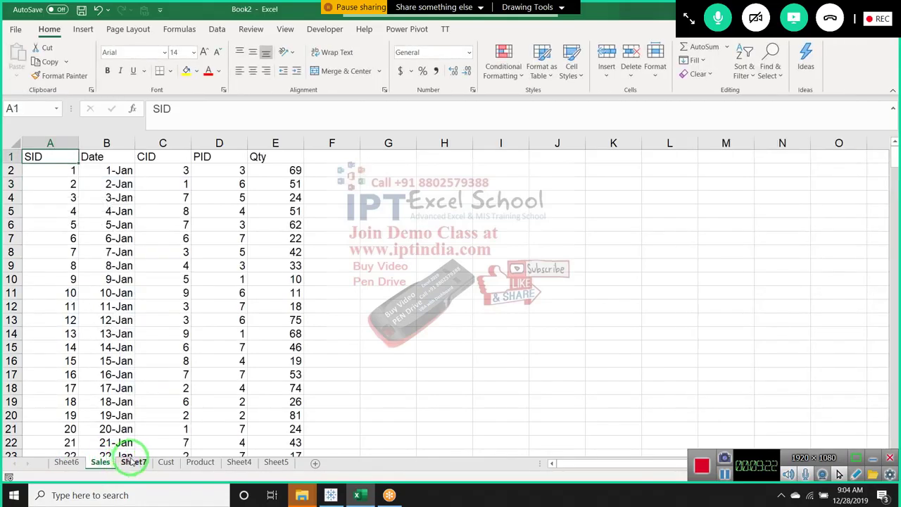
{"action": "left_click", "coordinate": [133, 462]}
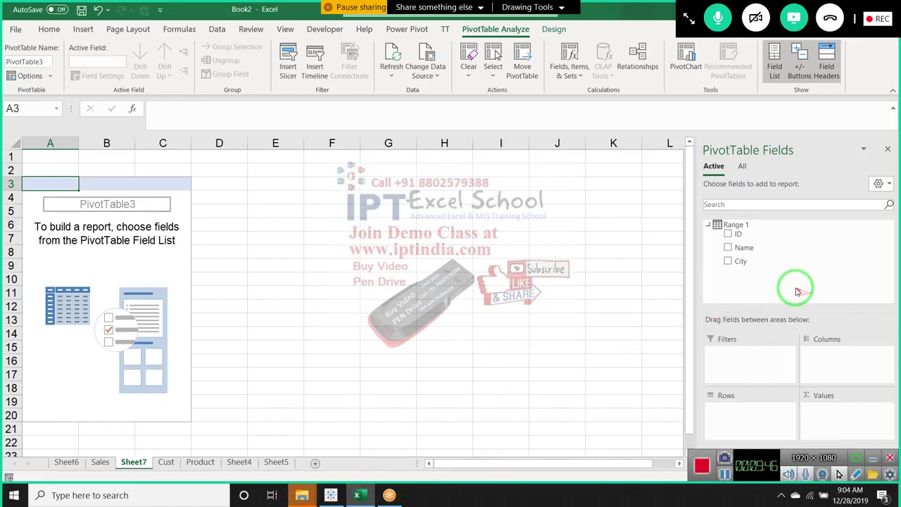
Show All tables in the PivotTable Fields list and inspect the Range and Range 1 fields
{"action": "left_click", "coordinate": [742, 166]}
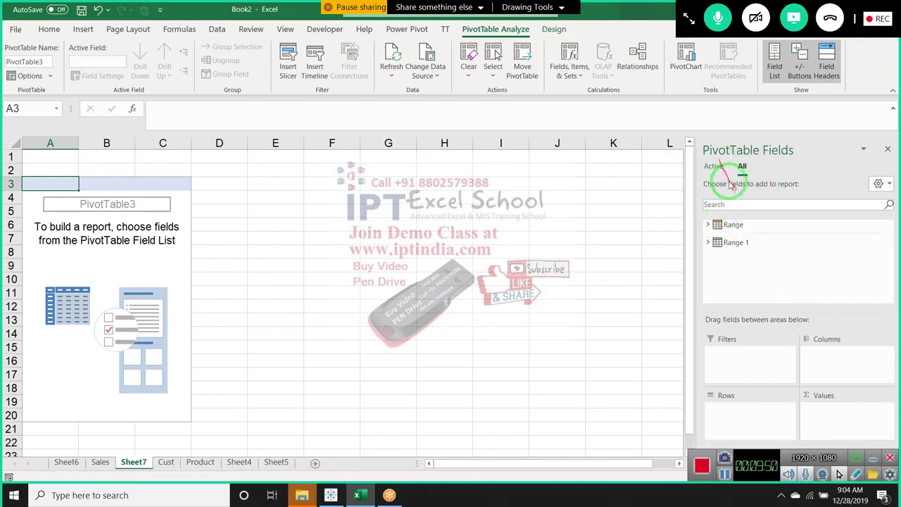
{"action": "left_click", "coordinate": [710, 224]}
{"action": "left_click", "coordinate": [710, 224]}
{"action": "left_click", "coordinate": [708, 243]}
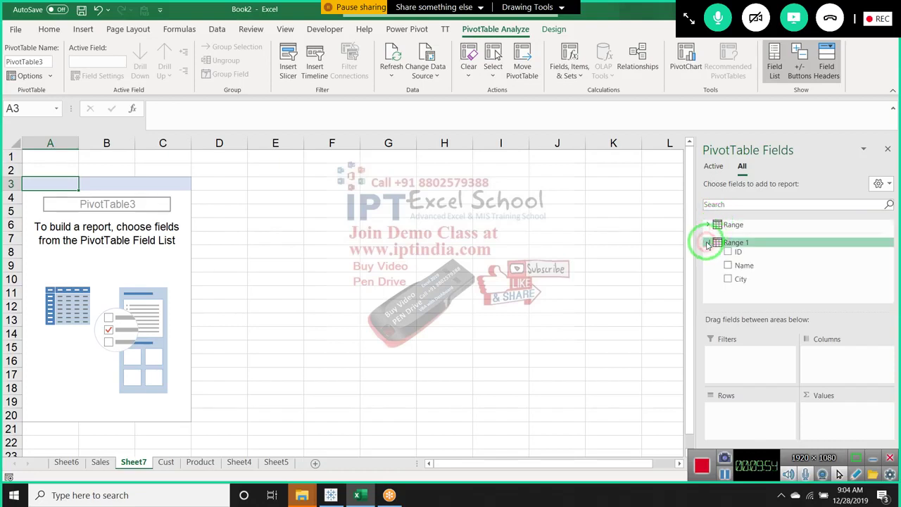
{"action": "left_click", "coordinate": [708, 243]}
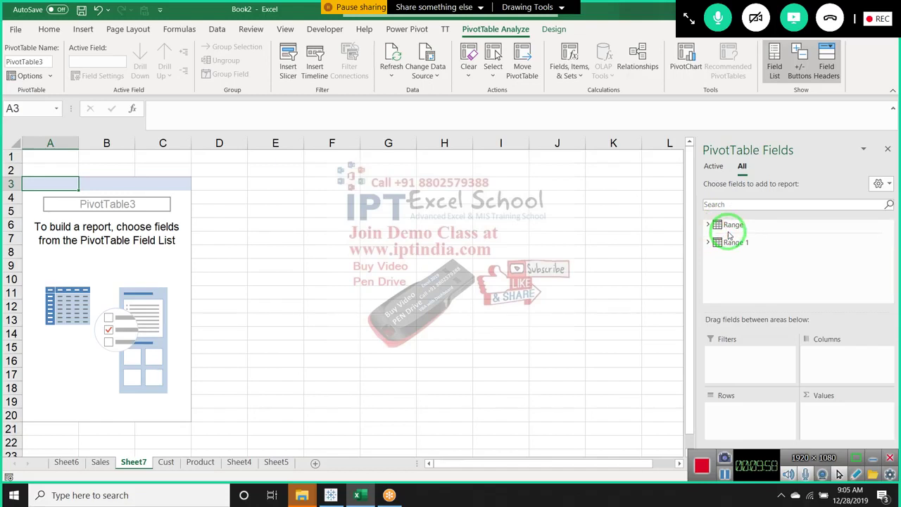
Add Sum of Qty from Range and City rows from Range 1 to the pivot, dismissing the relationships notice
{"action": "left_click", "coordinate": [710, 224]}
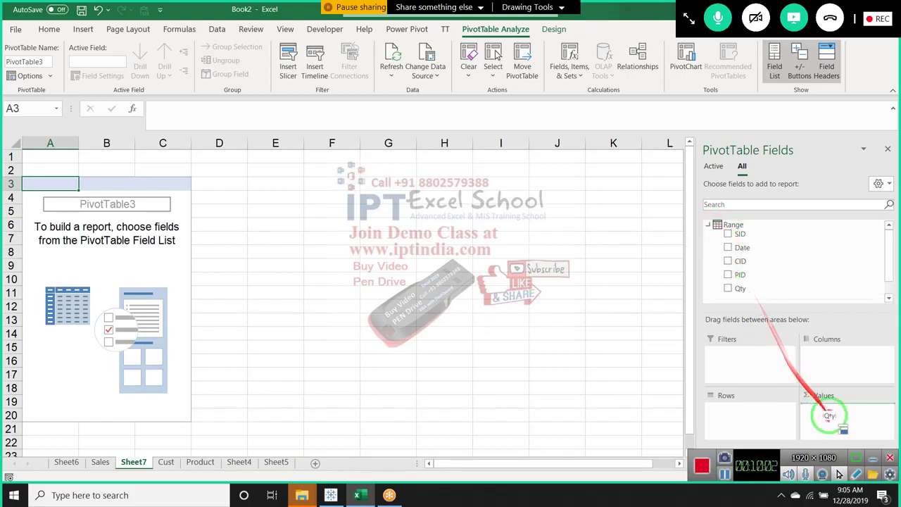
{"action": "left_click_drag", "start_coordinate": [749, 289], "coordinate": [829, 416]}
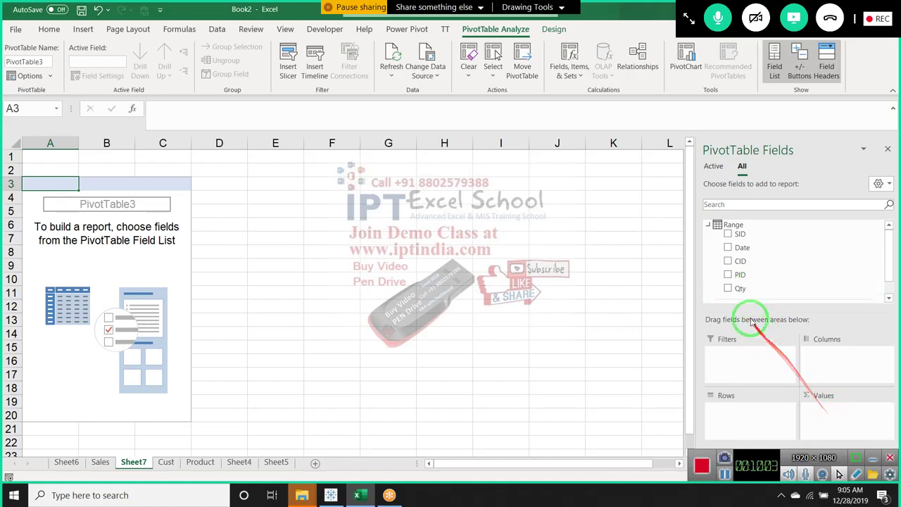
{"action": "left_click", "coordinate": [709, 225]}
{"action": "left_click", "coordinate": [709, 243]}
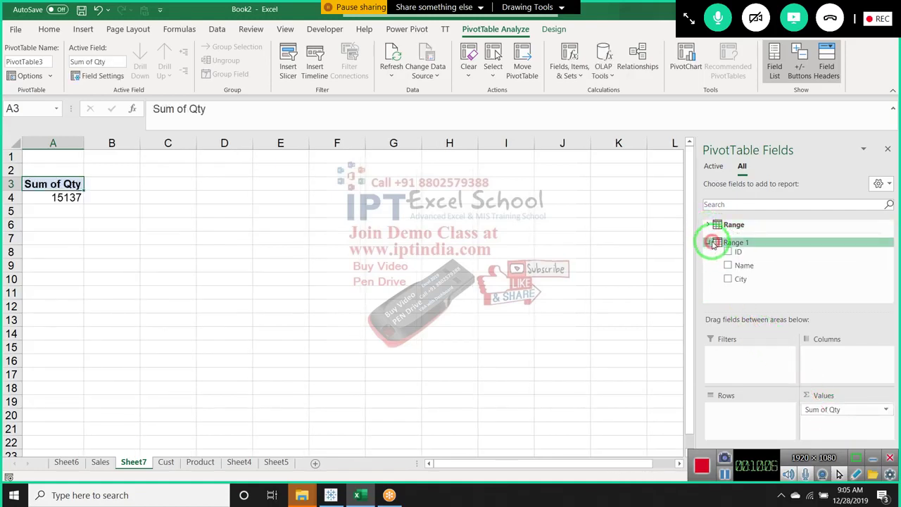
{"action": "left_click_drag", "start_coordinate": [736, 279], "coordinate": [736, 414]}
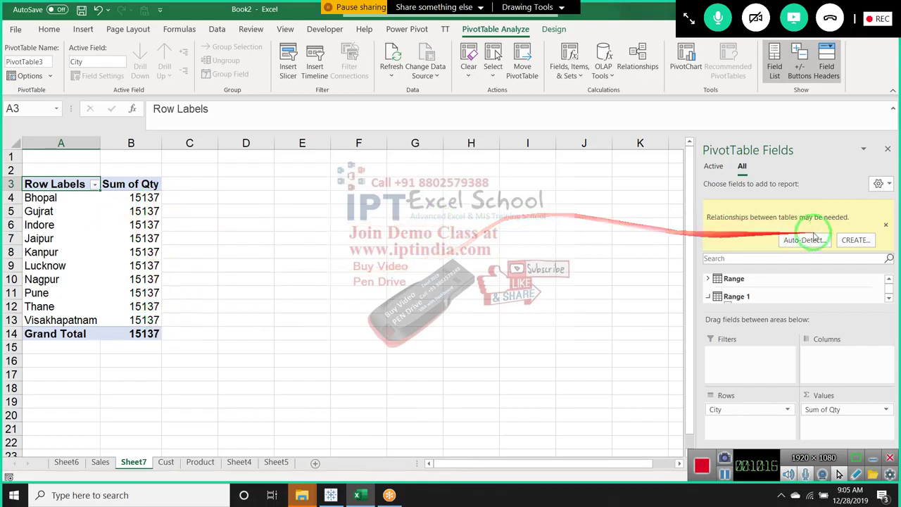
{"action": "left_click", "coordinate": [887, 225]}
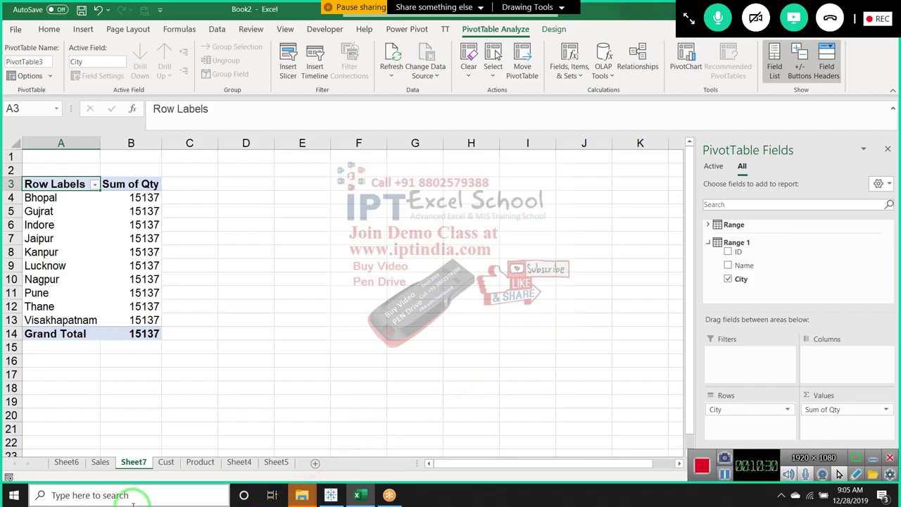
Check the customer data on the Cust sheet, then select Nagpur's total in B10 on Sheet7
{"action": "left_click", "coordinate": [162, 462]}
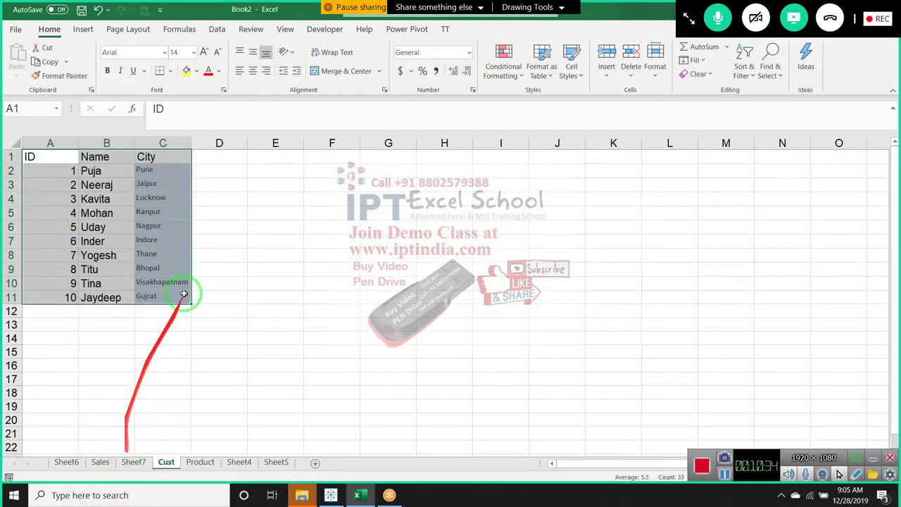
{"action": "left_click", "coordinate": [134, 462]}
{"action": "left_click", "coordinate": [113, 282]}
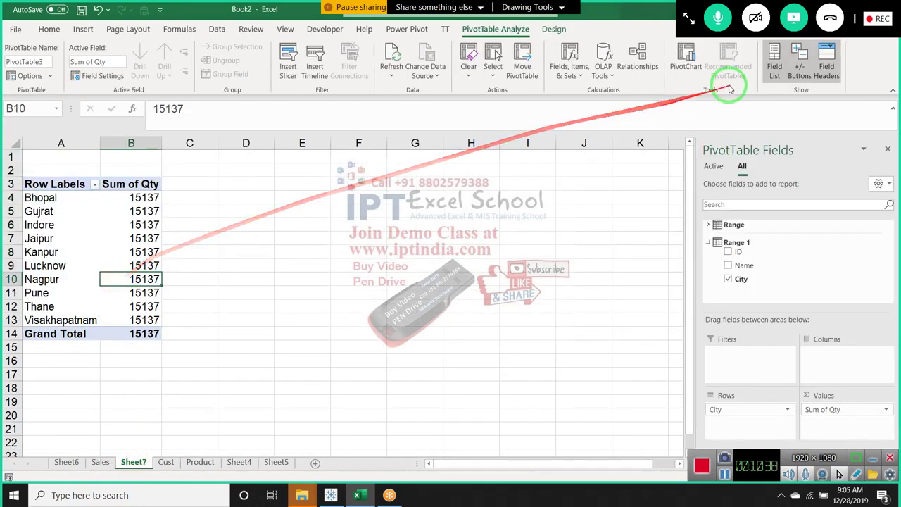
Create a relationship linking Range's CID column to Range 1's ID column, then close Manage Relationships
{"action": "left_click", "coordinate": [647, 67]}
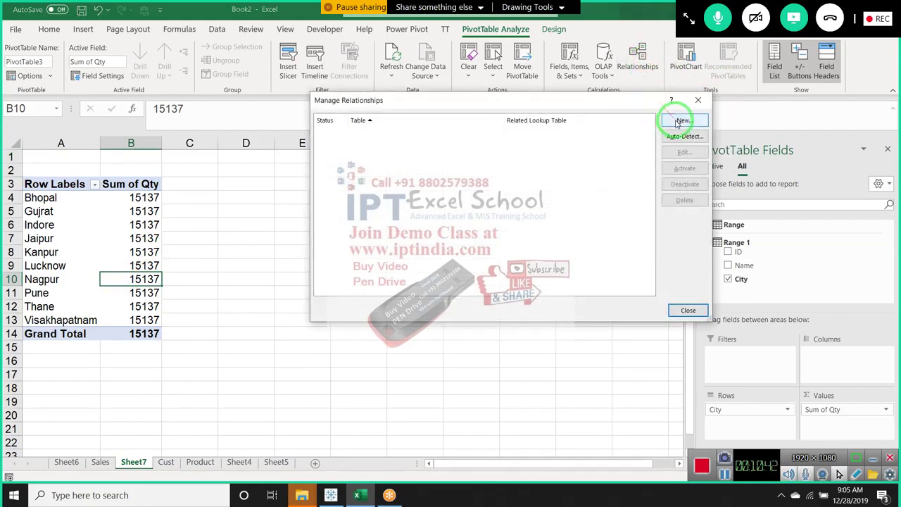
{"action": "left_click", "coordinate": [682, 121]}
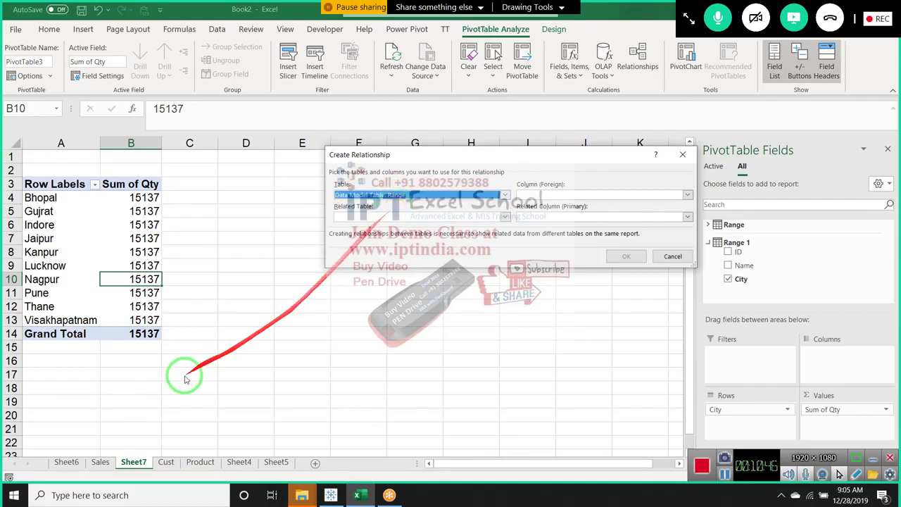
{"action": "mouse_move", "coordinate": [396, 209]}
{"action": "left_mouse_down"}
{"action": "mouse_move", "coordinate": [106, 458]}
{"action": "mouse_move", "coordinate": [274, 242]}
{"action": "left_mouse_up"}
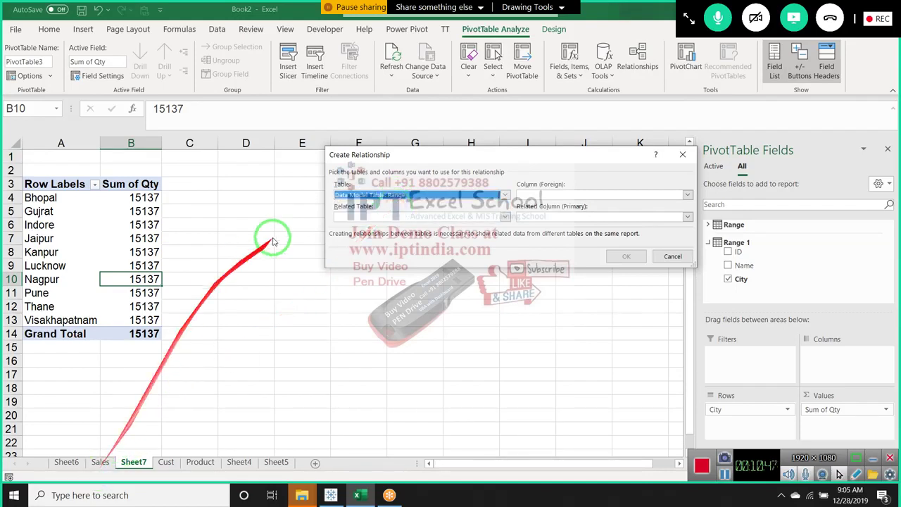
{"action": "left_click", "coordinate": [356, 216]}
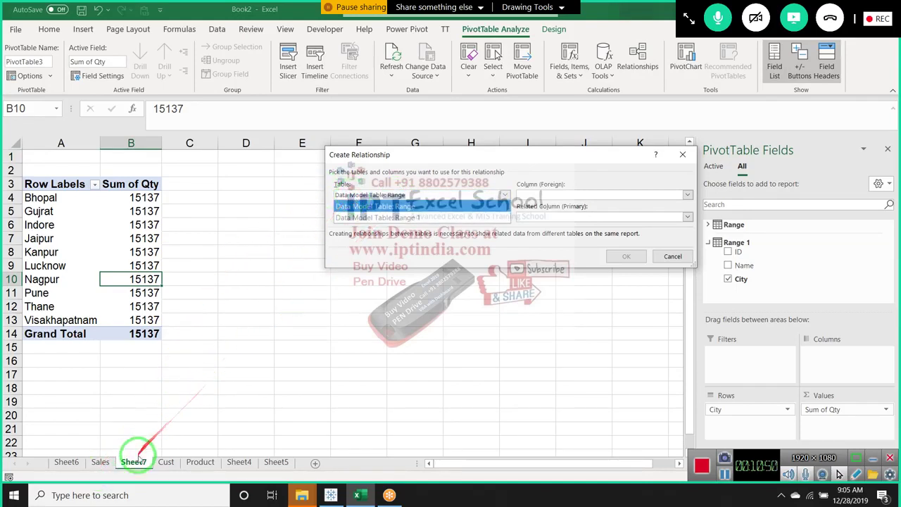
{"action": "left_click_drag", "start_coordinate": [215, 381], "coordinate": [312, 279]}
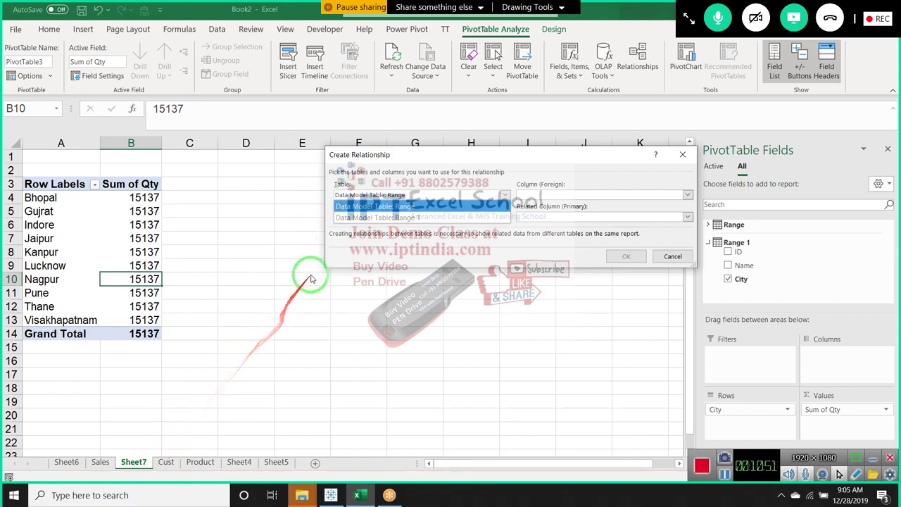
{"action": "left_click", "coordinate": [359, 207]}
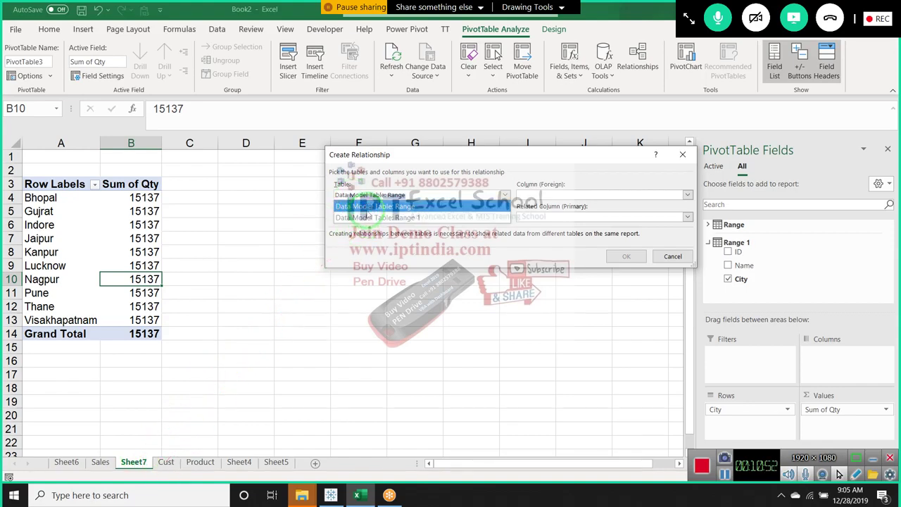
{"action": "left_click", "coordinate": [556, 195]}
{"action": "left_click", "coordinate": [553, 206]}
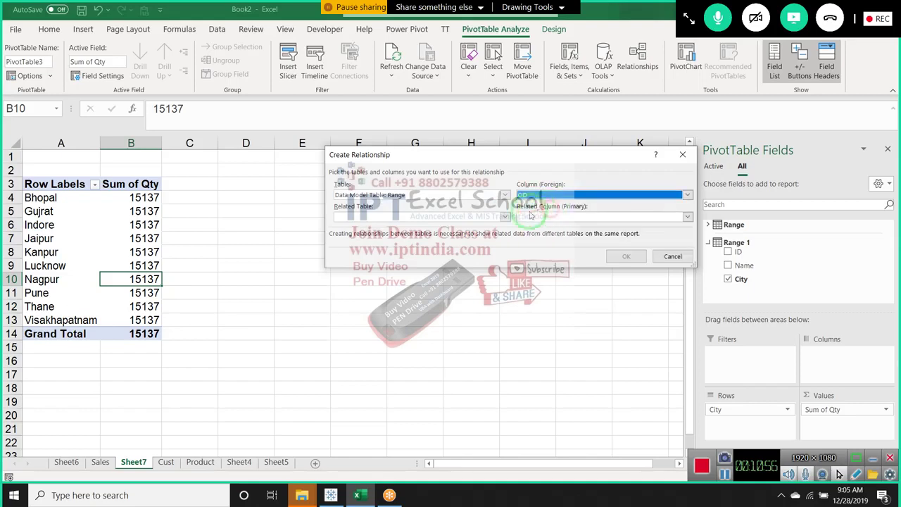
{"action": "left_click", "coordinate": [505, 217]}
{"action": "left_click", "coordinate": [495, 240]}
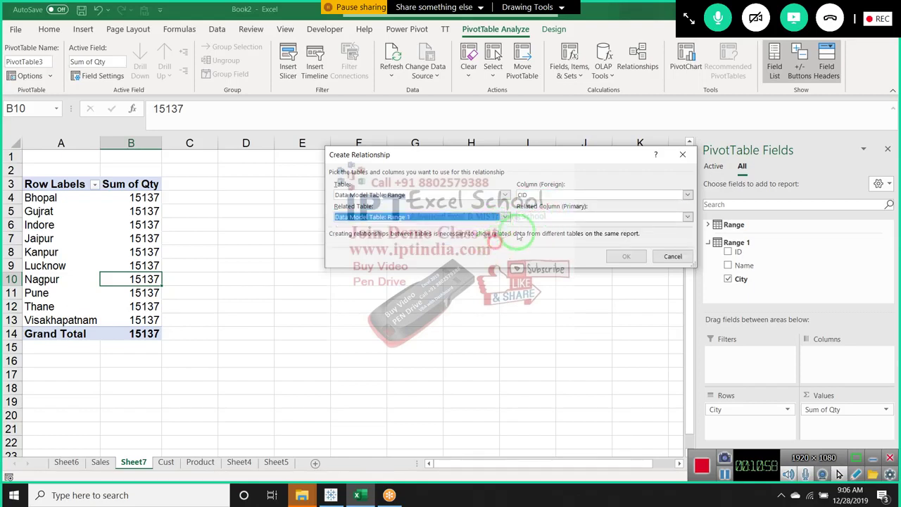
{"action": "left_click", "coordinate": [560, 217]}
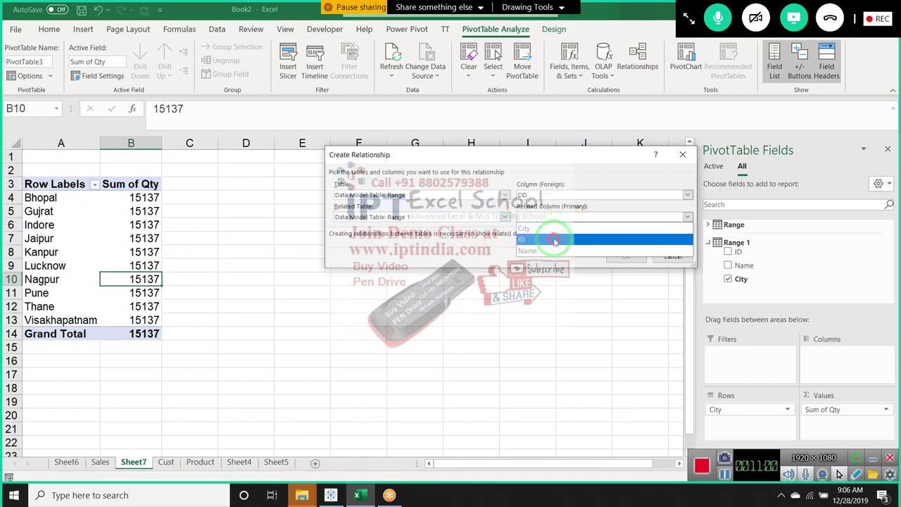
{"action": "left_click", "coordinate": [555, 240]}
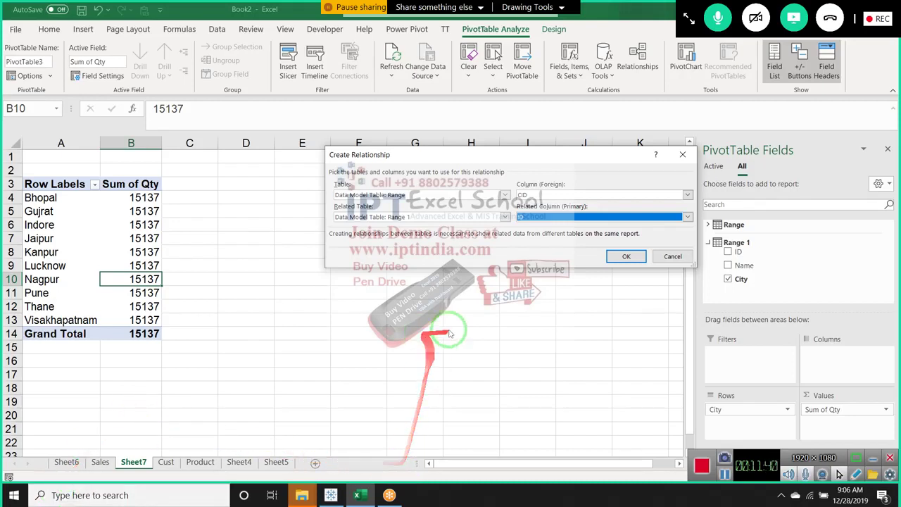
{"action": "left_click", "coordinate": [629, 258]}
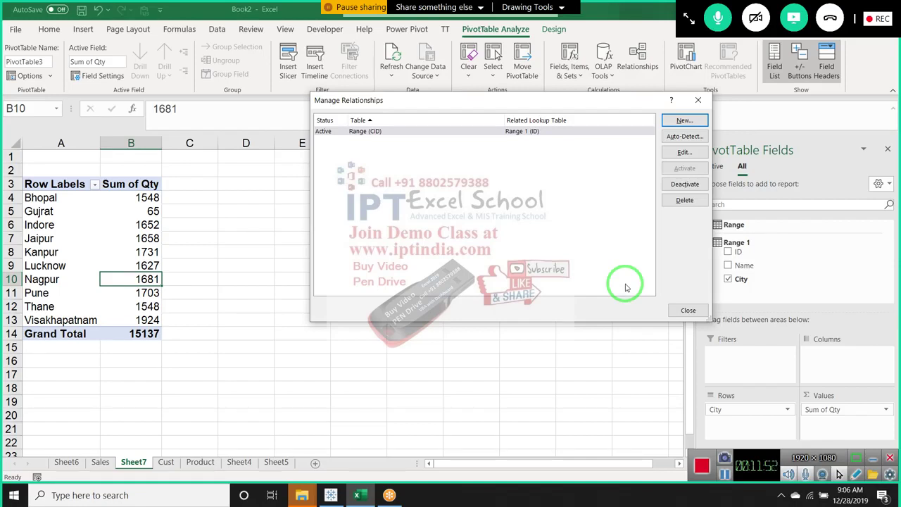
{"action": "left_click", "coordinate": [698, 100]}
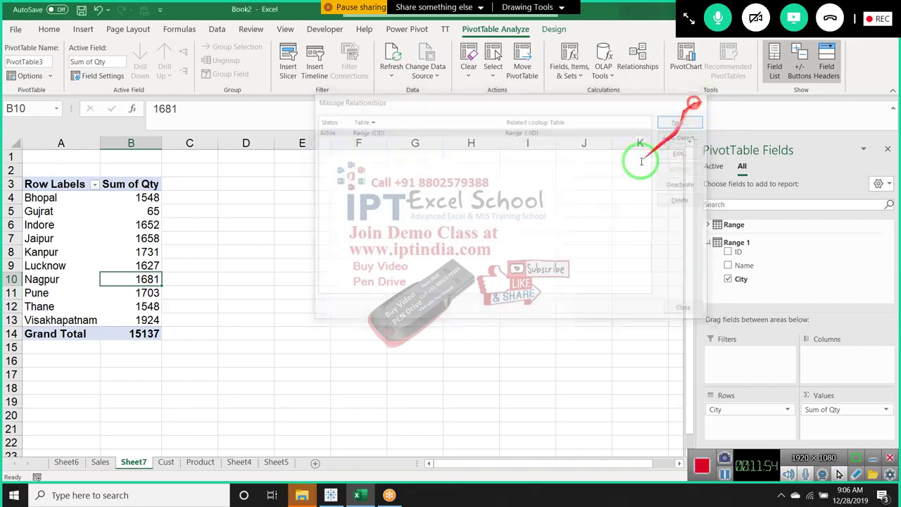
Select column C and a few CID values on the Sales sheet
{"action": "left_click", "coordinate": [99, 463]}
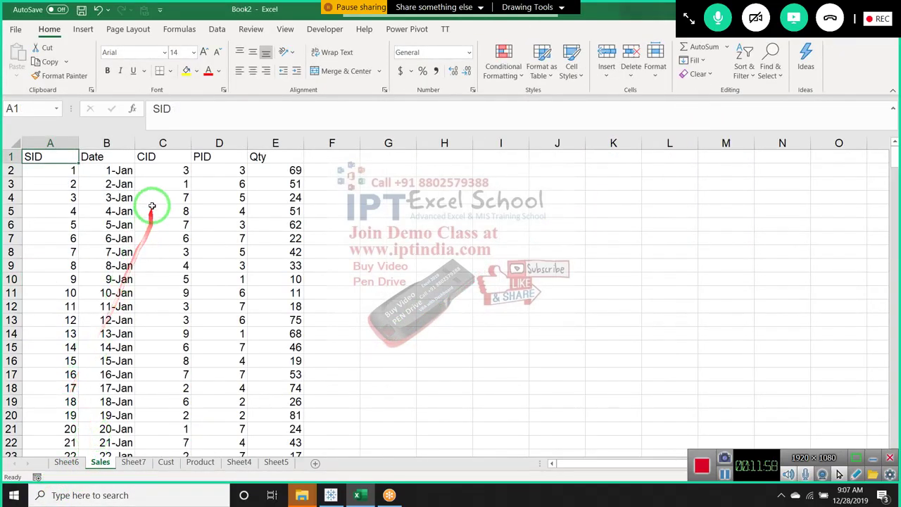
{"action": "left_click", "coordinate": [162, 139]}
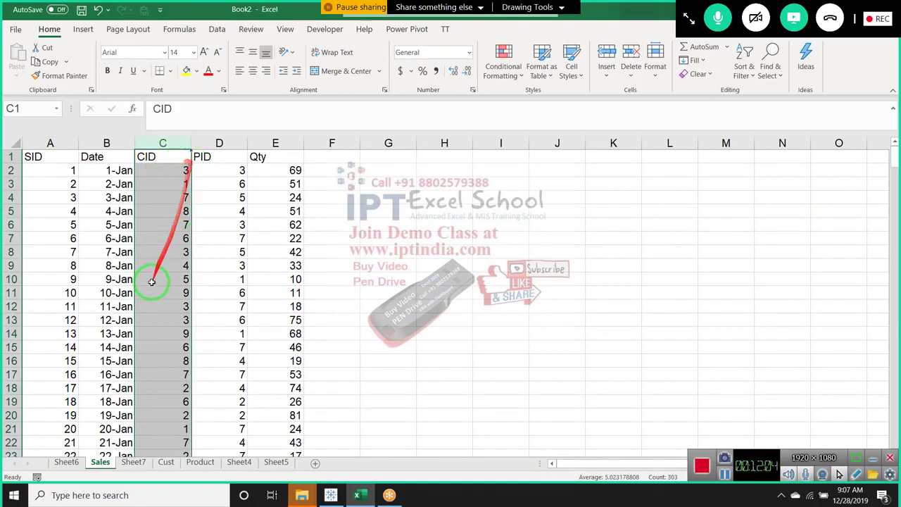
{"action": "left_click_drag", "start_coordinate": [169, 306], "coordinate": [171, 310]}
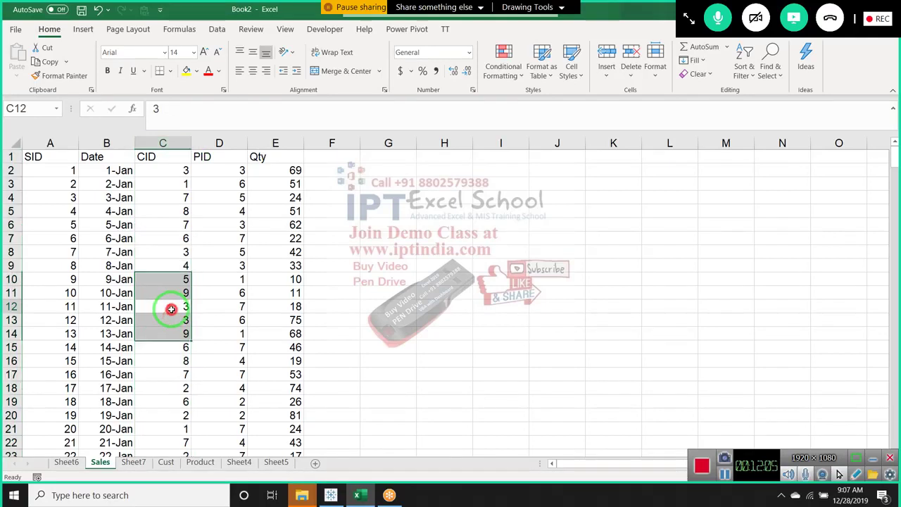
Step through customer IDs and names on the Cust sheet, then return to the Sheet7 pivot
{"action": "left_click", "coordinate": [166, 462]}
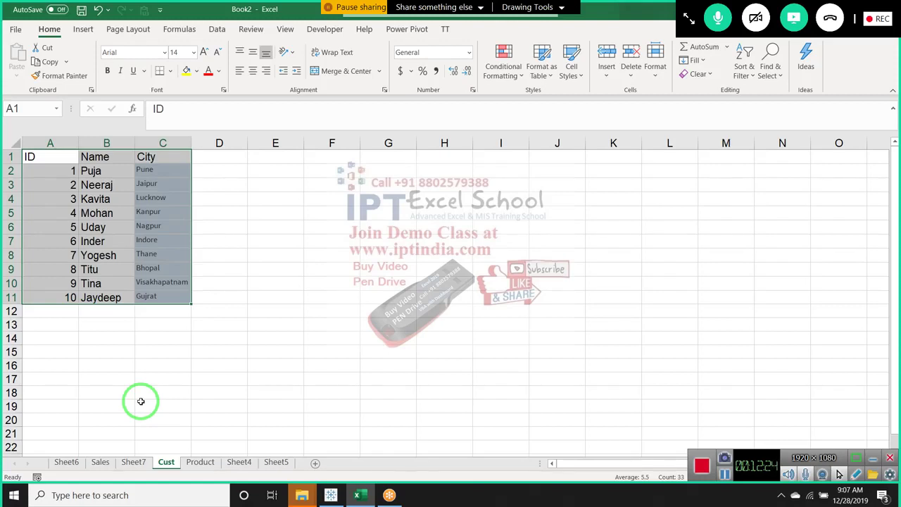
{"action": "key", "text": "Down"}
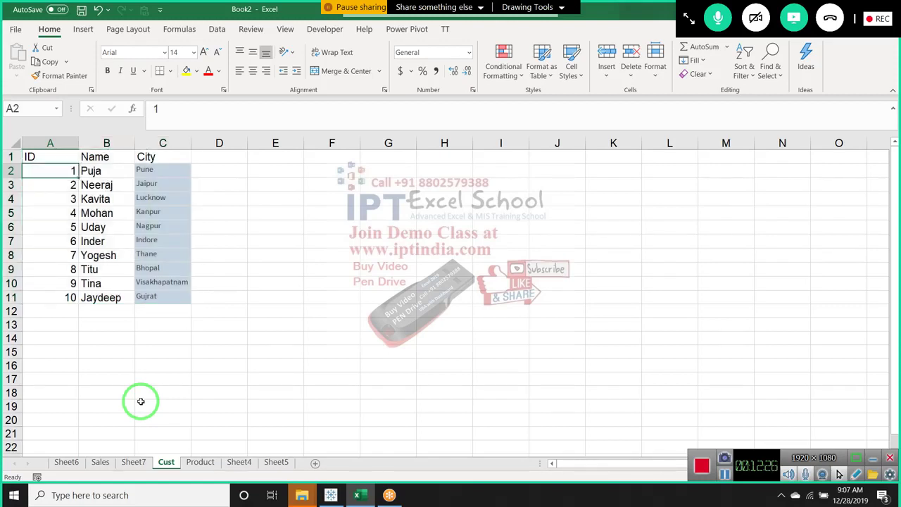
{"action": "key", "text": "Down"}
{"action": "key", "text": "Down"}
{"action": "key", "text": "Down"}
{"action": "key", "text": "Down"}
{"action": "key", "text": "Down"}
{"action": "key", "text": "Down"}
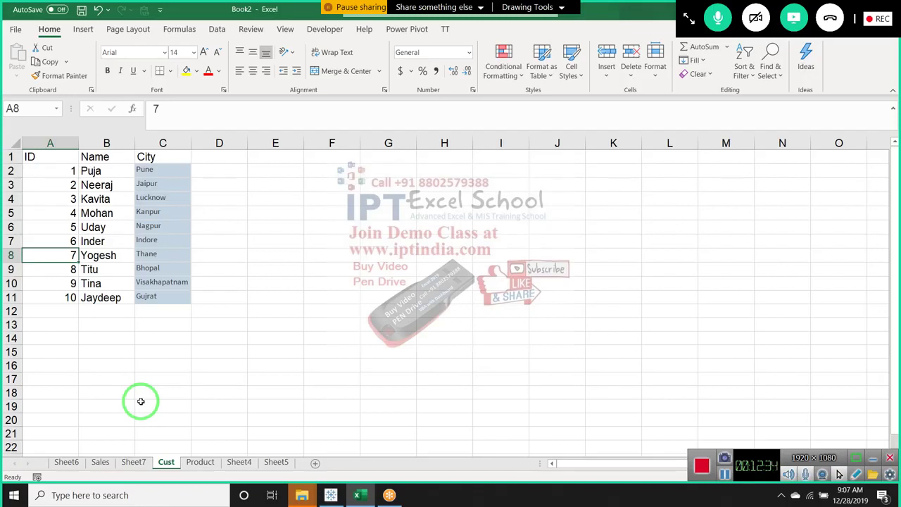
{"action": "key", "text": "Right"}
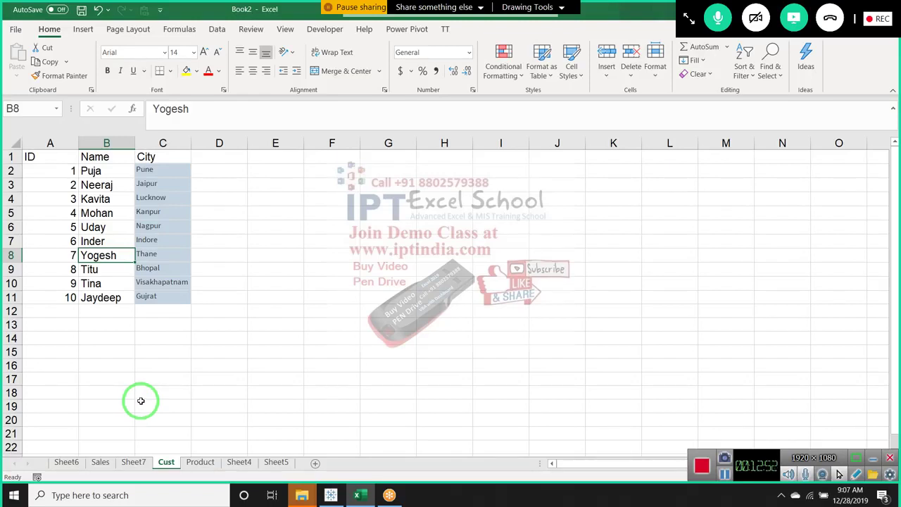
{"action": "left_click", "coordinate": [132, 458]}
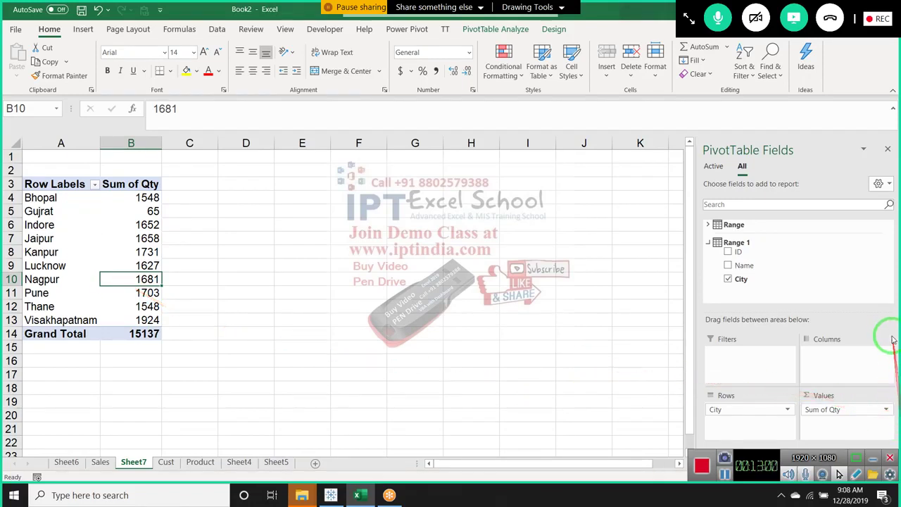
Put the Name field in the pivot rows and drag City out, so rows list customer names
{"action": "mouse_move", "coordinate": [746, 265]}
{"action": "left_mouse_down"}
{"action": "mouse_move", "coordinate": [813, 317]}
{"action": "mouse_move", "coordinate": [824, 352]}
{"action": "left_mouse_up"}
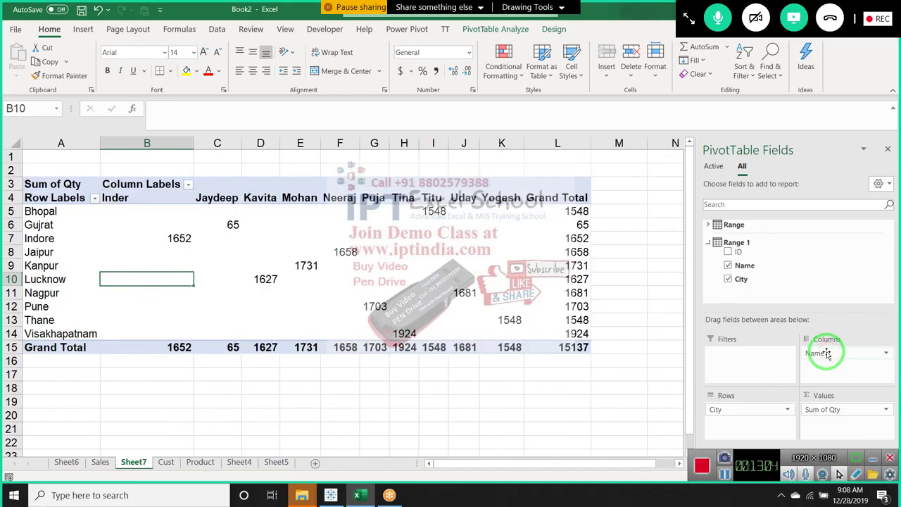
{"action": "left_click", "coordinate": [821, 355]}
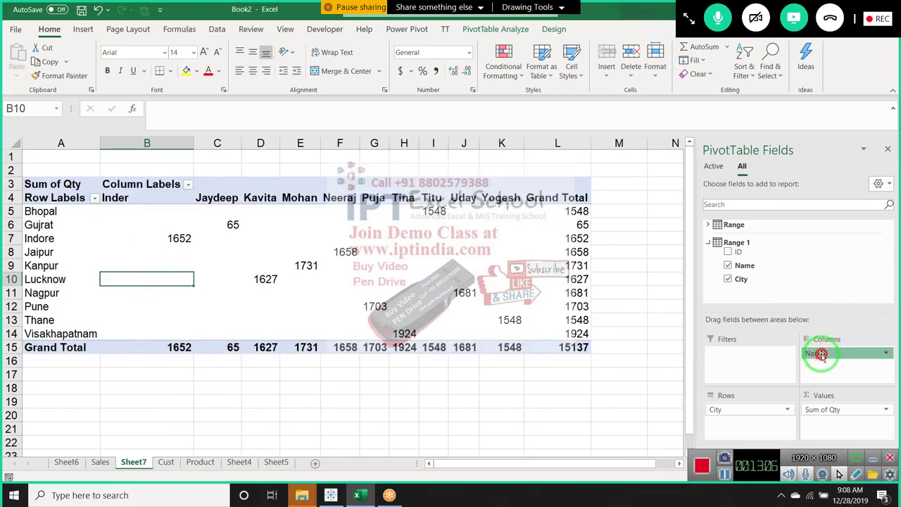
{"action": "mouse_move", "coordinate": [821, 354]}
{"action": "left_mouse_down"}
{"action": "mouse_move", "coordinate": [745, 415]}
{"action": "mouse_move", "coordinate": [815, 359]}
{"action": "mouse_move", "coordinate": [757, 282]}
{"action": "left_mouse_up"}
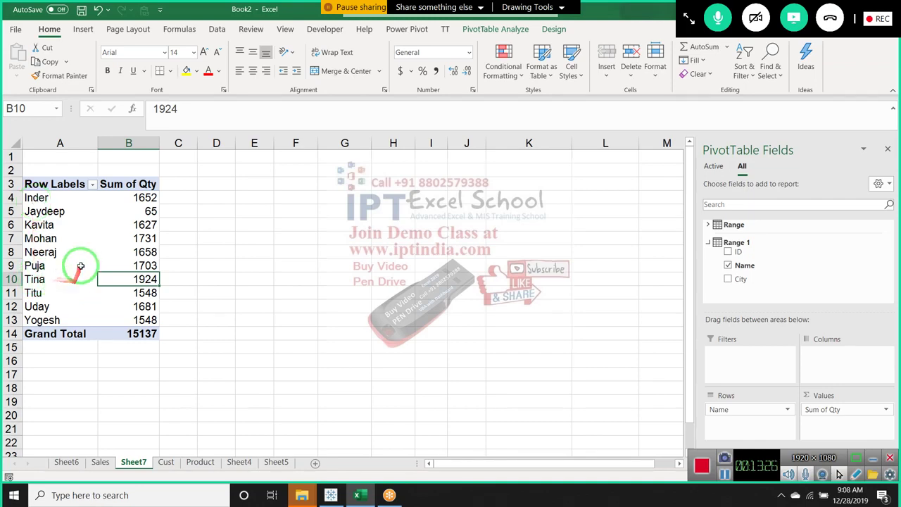
{"action": "left_click_drag", "start_coordinate": [91, 262], "coordinate": [128, 433]}
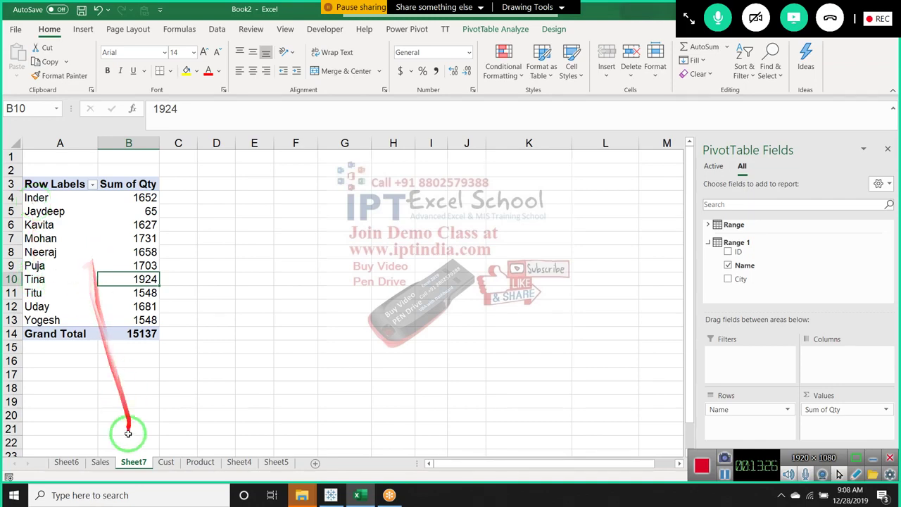
{"action": "left_click", "coordinate": [100, 462]}
{"action": "left_click_drag", "start_coordinate": [176, 170], "coordinate": [169, 266]}
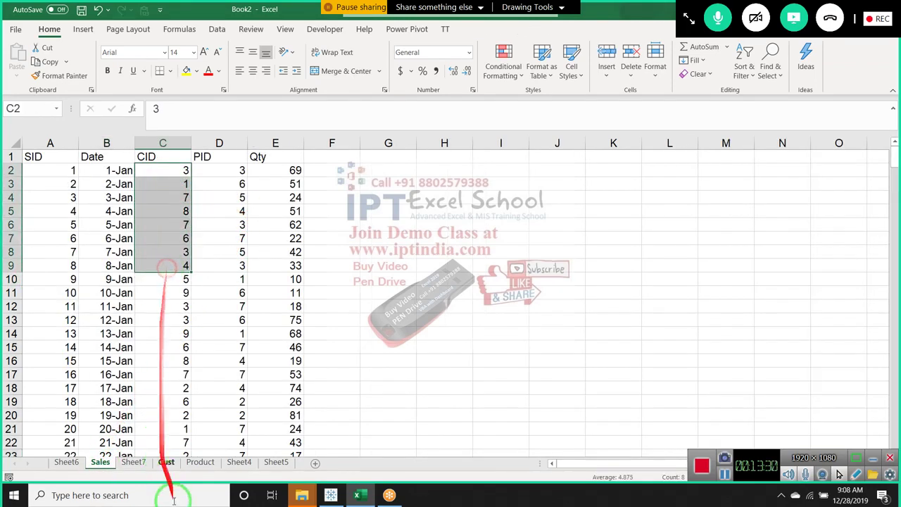
{"action": "left_click", "coordinate": [166, 462]}
{"action": "left_click_drag", "start_coordinate": [50, 171], "coordinate": [61, 269]}
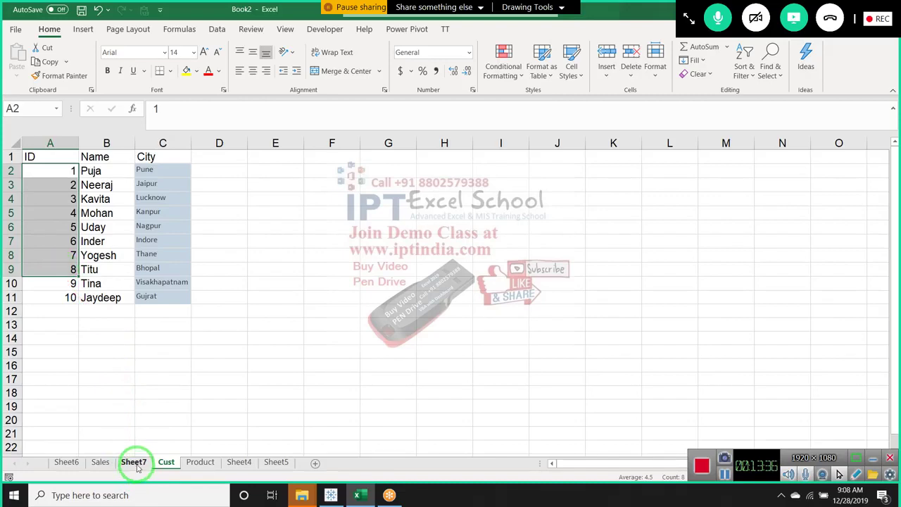
{"action": "left_click", "coordinate": [99, 462]}
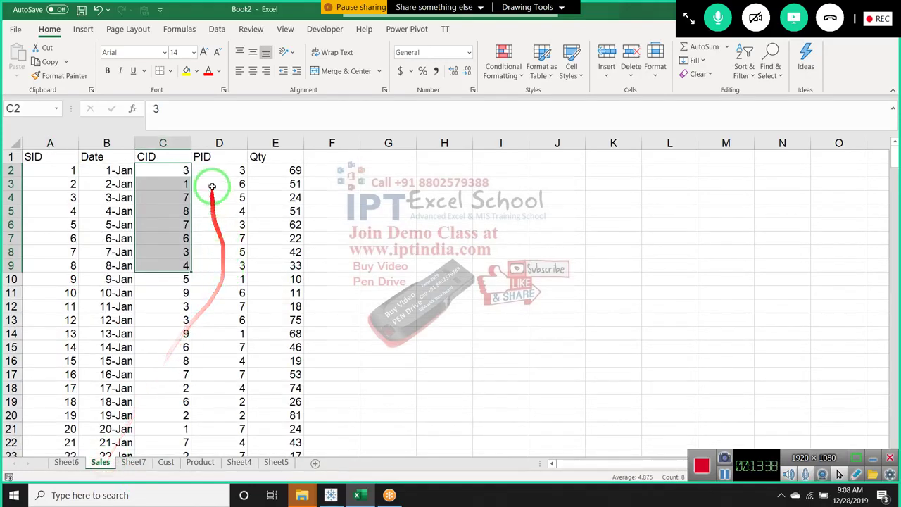
{"action": "left_click", "coordinate": [210, 143]}
{"action": "key", "text": "ctrl+shift+plus"}
{"action": "key", "text": "Down"}
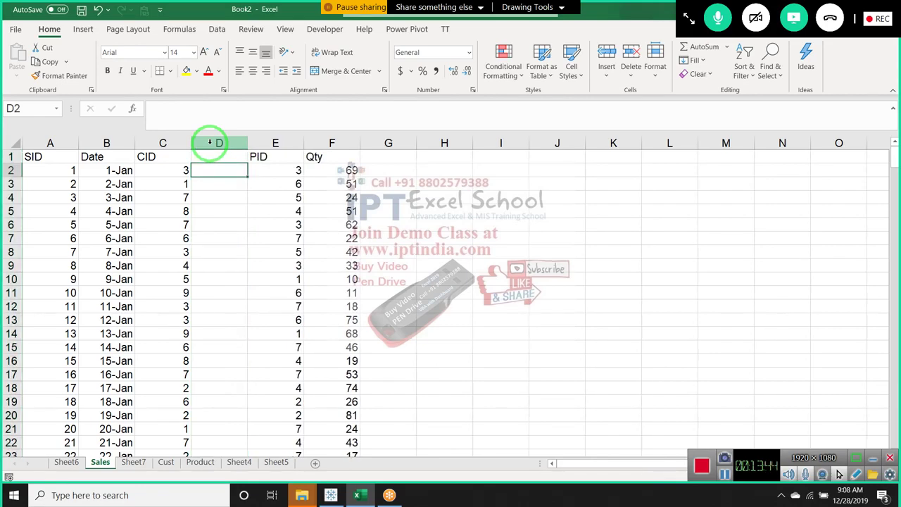
{"action": "left_click", "coordinate": [210, 143]}
{"action": "key", "text": "ctrl+minus"}
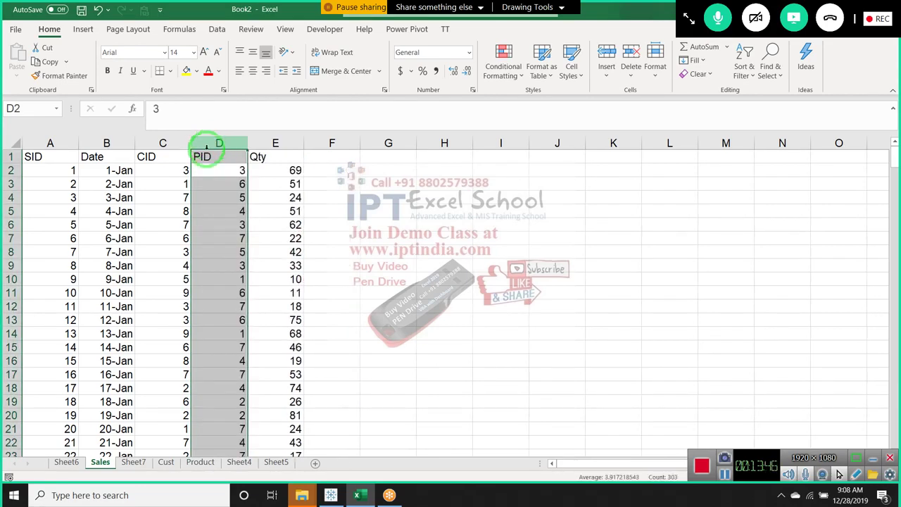
{"action": "left_click", "coordinate": [203, 170]}
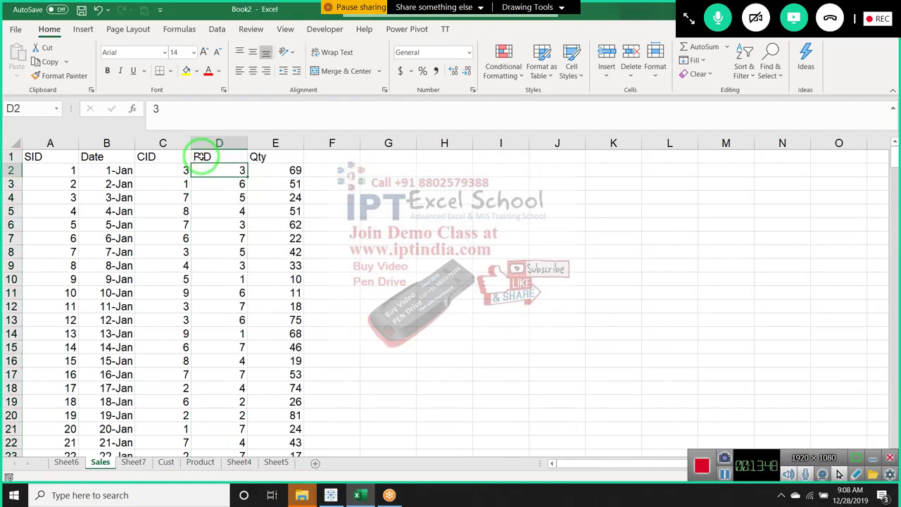
{"action": "left_click", "coordinate": [134, 462]}
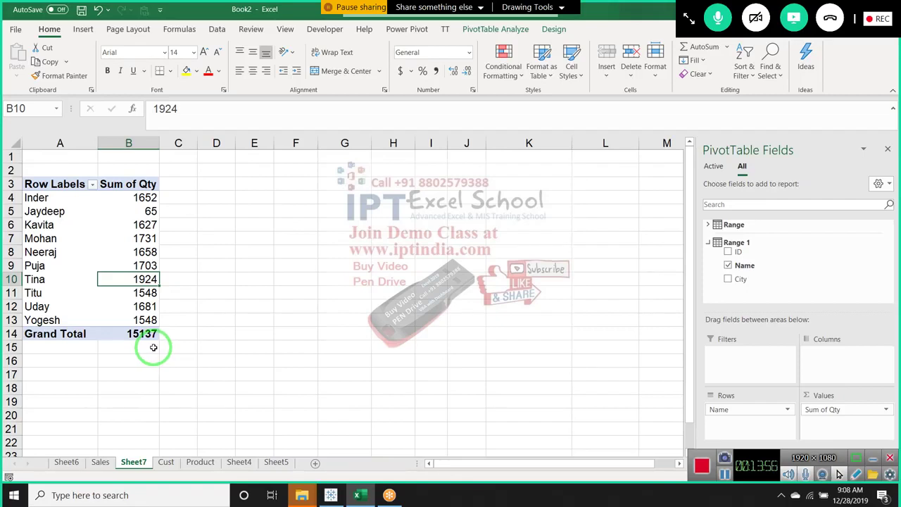
{"action": "left_click", "coordinate": [166, 462]}
{"action": "left_click", "coordinate": [70, 298]}
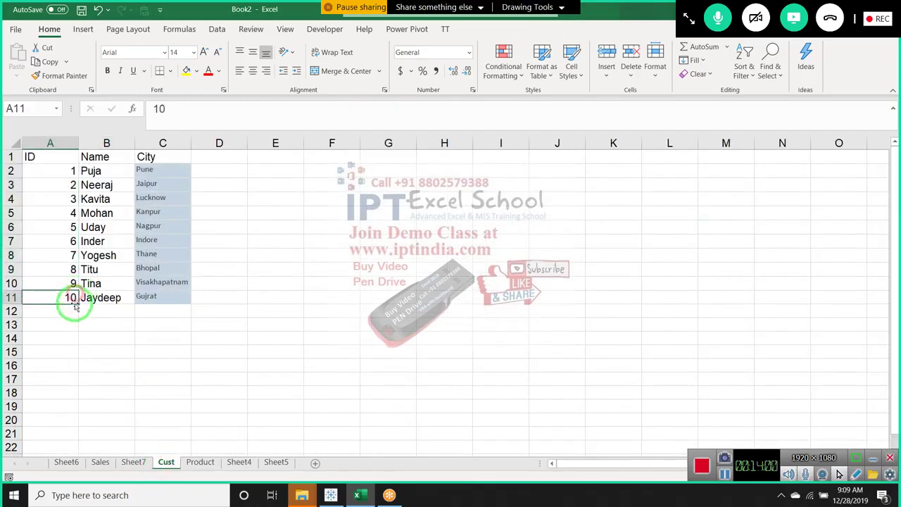
{"action": "left_click", "coordinate": [100, 463]}
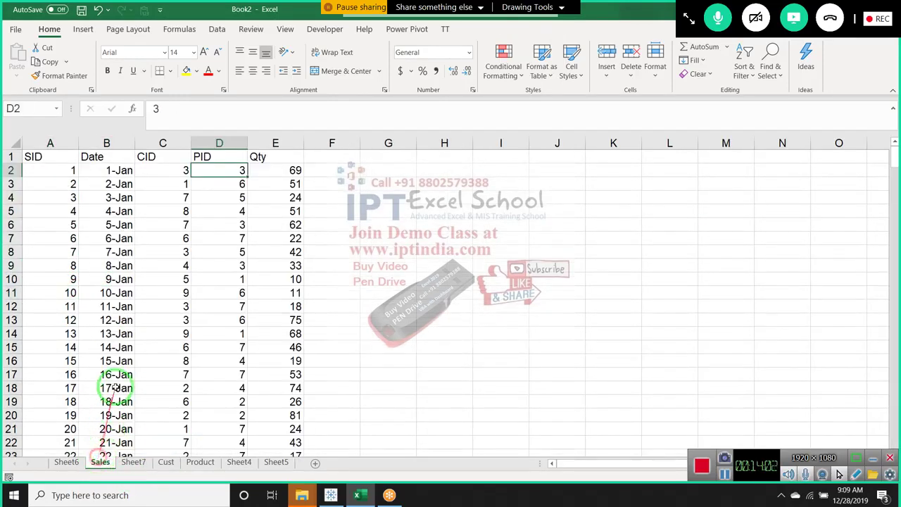
{"action": "left_click", "coordinate": [155, 366]}
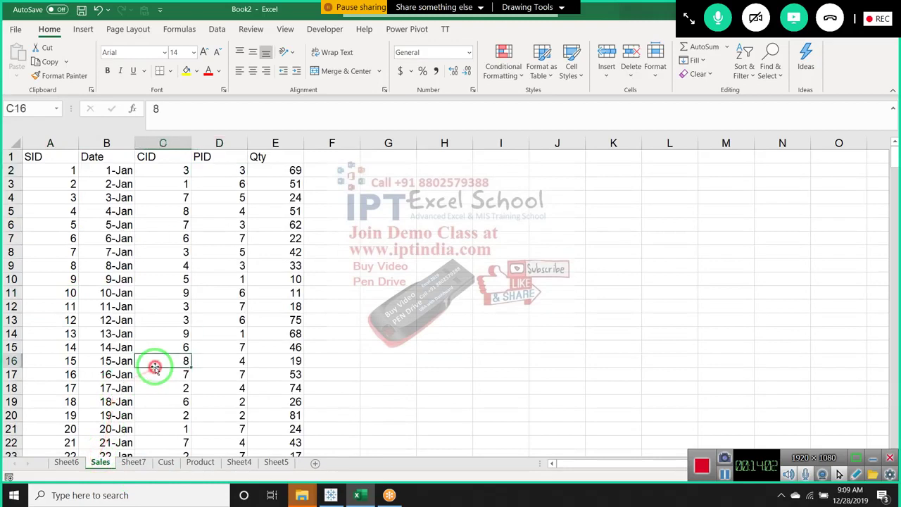
{"action": "left_click", "coordinate": [134, 463]}
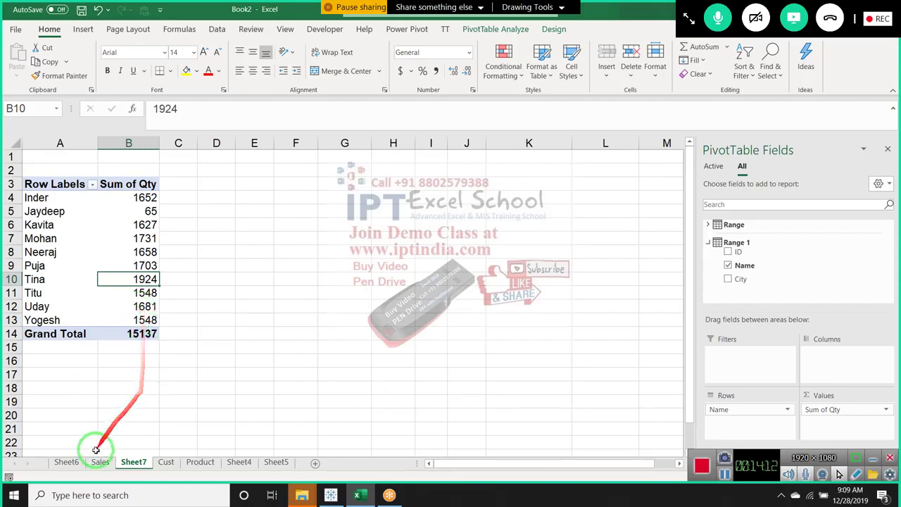
{"action": "left_click", "coordinate": [69, 462]}
{"action": "left_click", "coordinate": [131, 463]}
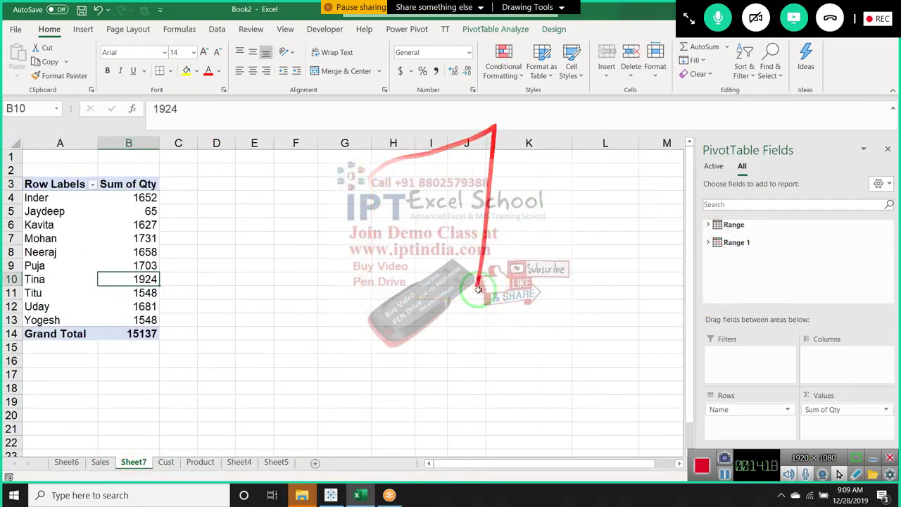
Check PivotTable Analyze's Fields, Items & Sets, finding Calculated Field unavailable, then return to Sheet7
{"action": "left_click", "coordinate": [501, 58]}
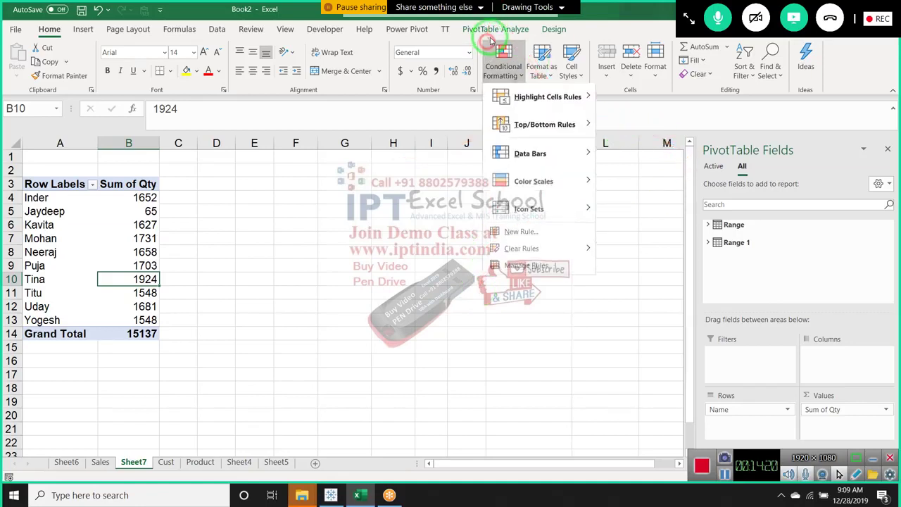
{"action": "left_click", "coordinate": [492, 31]}
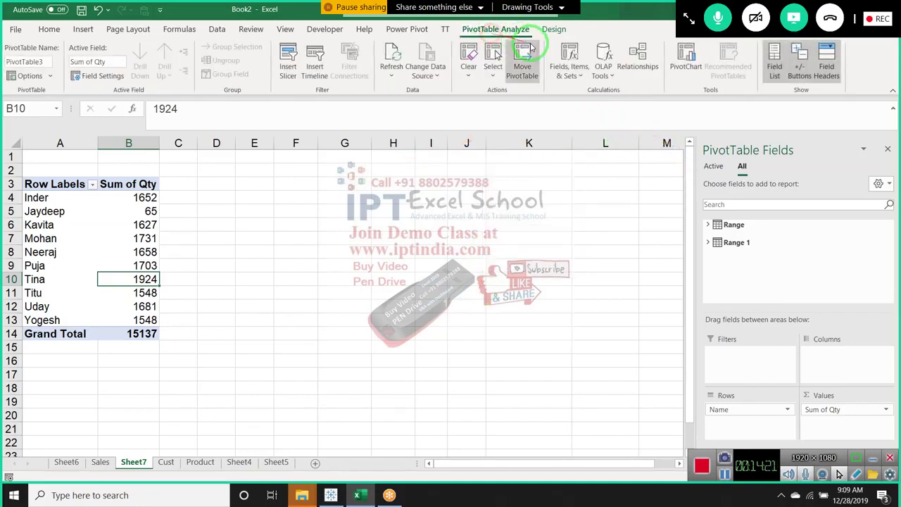
{"action": "left_click", "coordinate": [577, 76]}
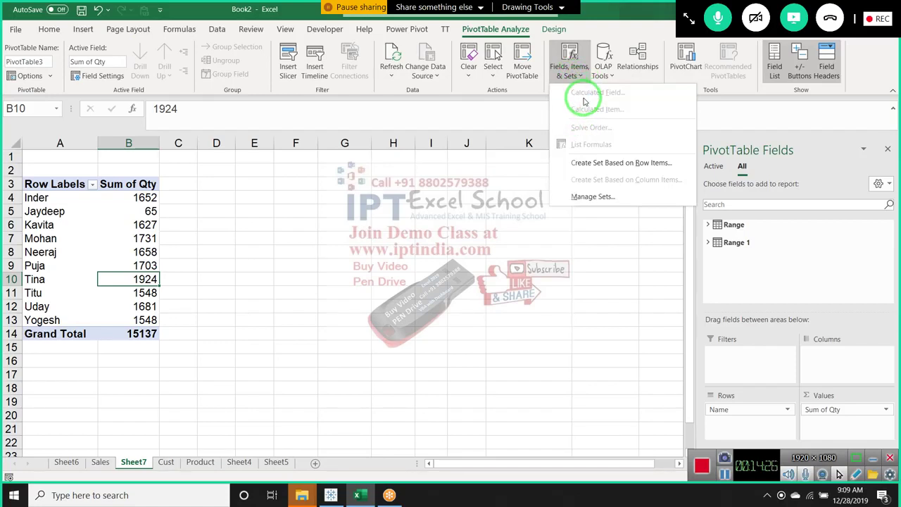
{"action": "left_click", "coordinate": [211, 226]}
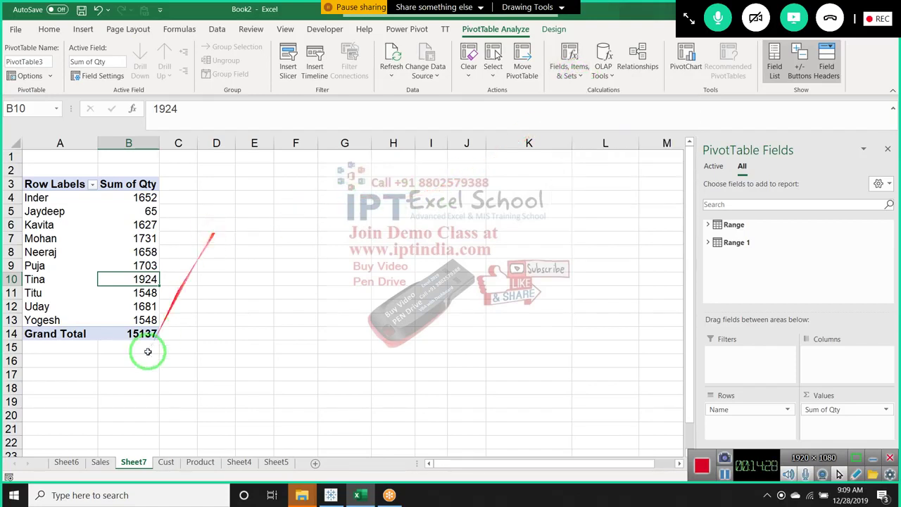
{"action": "left_click", "coordinate": [74, 462]}
{"action": "left_click", "coordinate": [100, 462]}
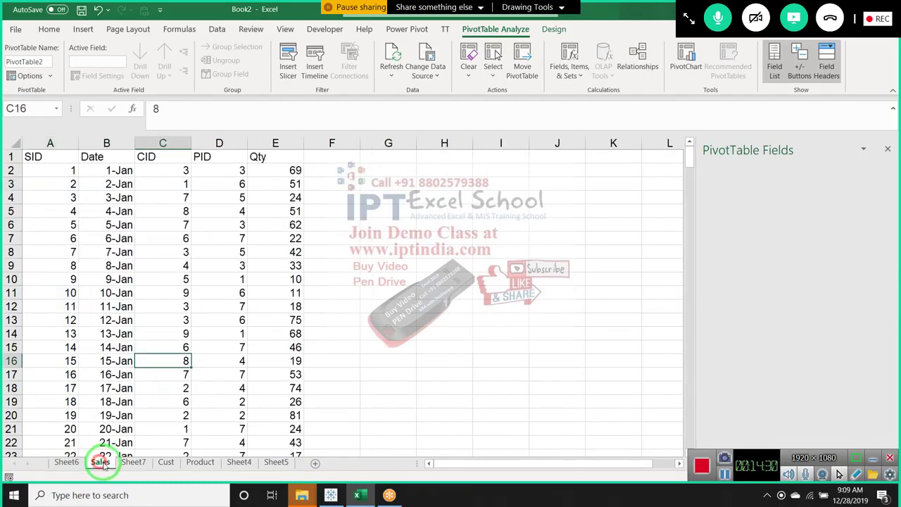
{"action": "left_click", "coordinate": [147, 462]}
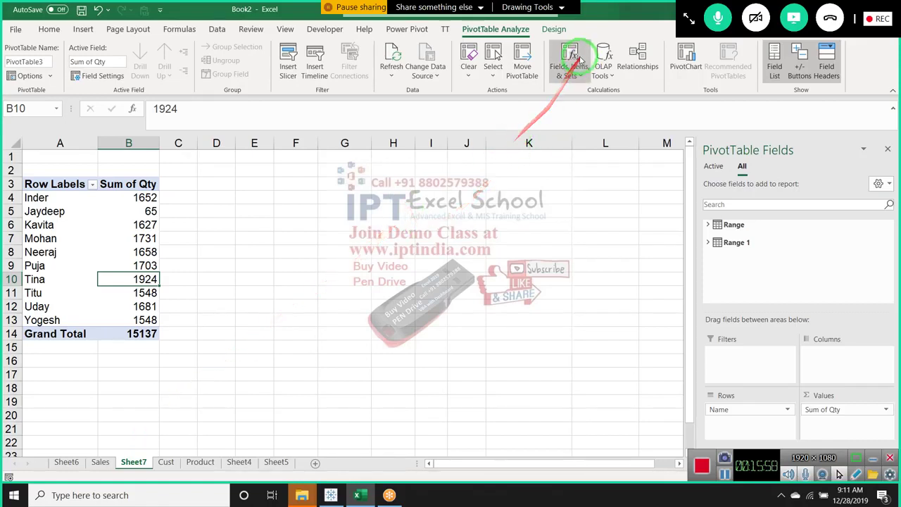
Show the Power Pivot ribbon with its measures and KPIs commands
{"action": "left_click", "coordinate": [389, 32]}
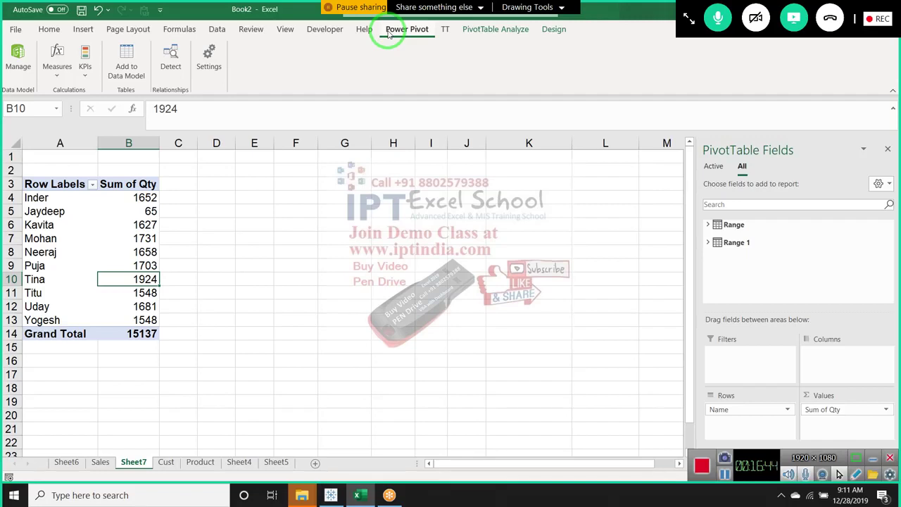
In Excel Options, manage COM Add-ins to view Power Map and Power Pivot enabled
{"action": "left_click", "coordinate": [15, 30]}
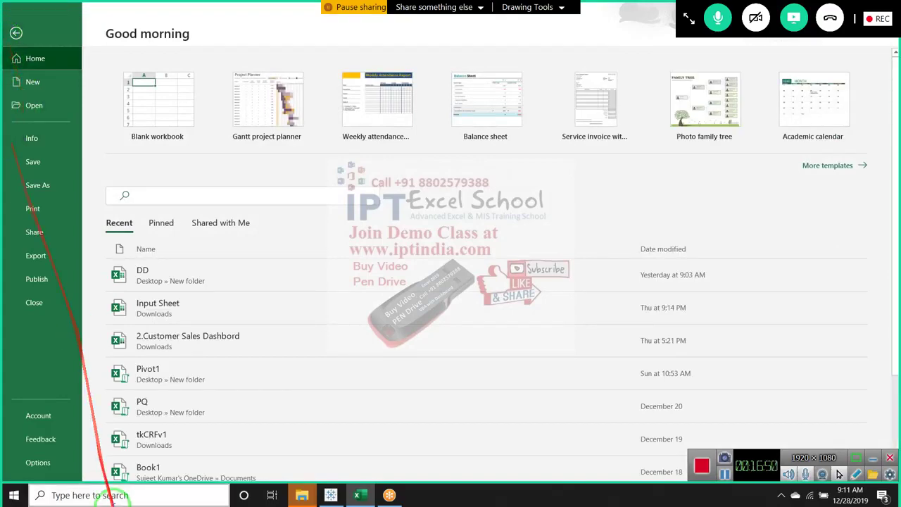
{"action": "left_click", "coordinate": [48, 471]}
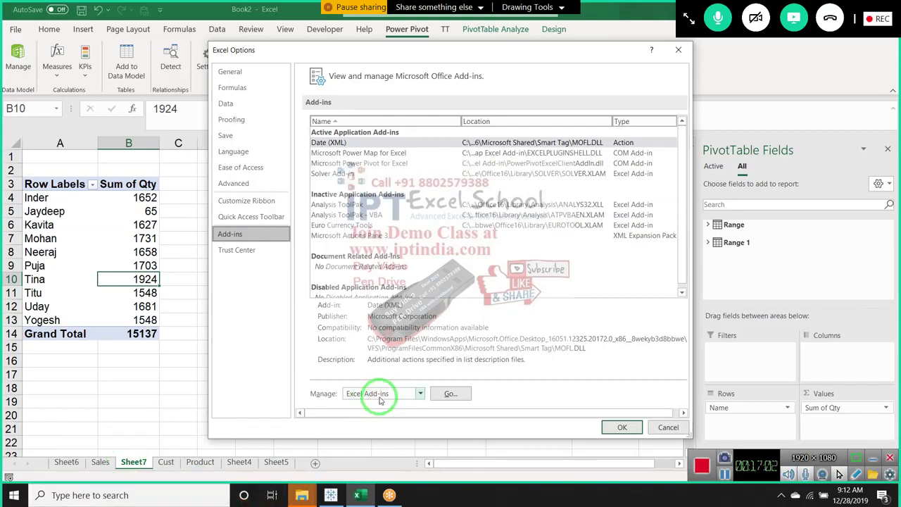
{"action": "left_click", "coordinate": [380, 398]}
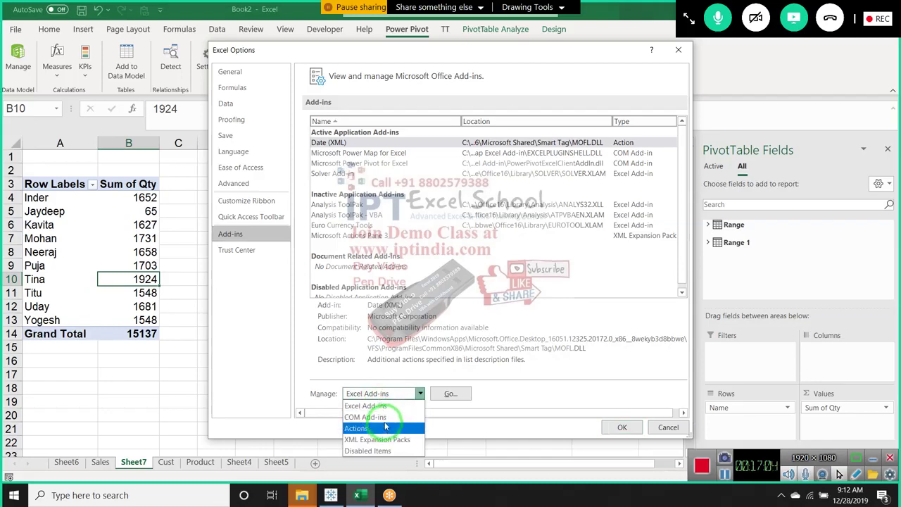
{"action": "left_click", "coordinate": [385, 418]}
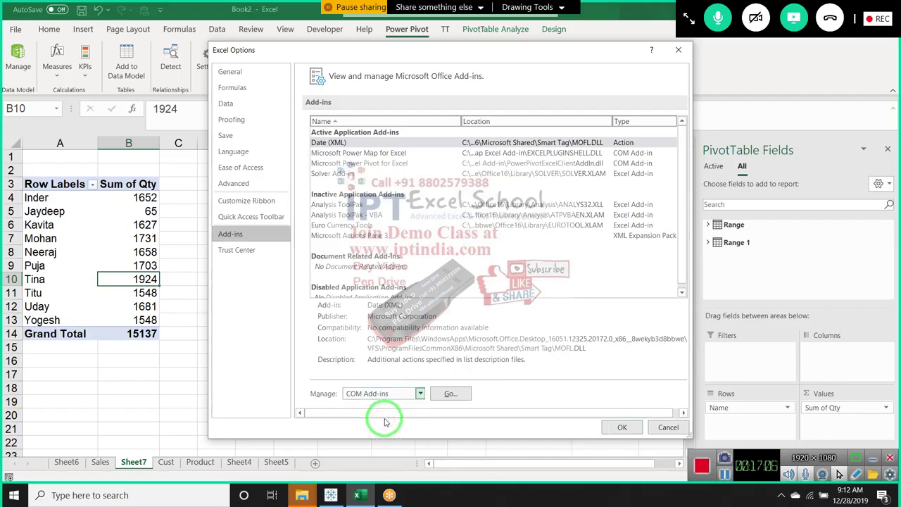
{"action": "left_click", "coordinate": [446, 395]}
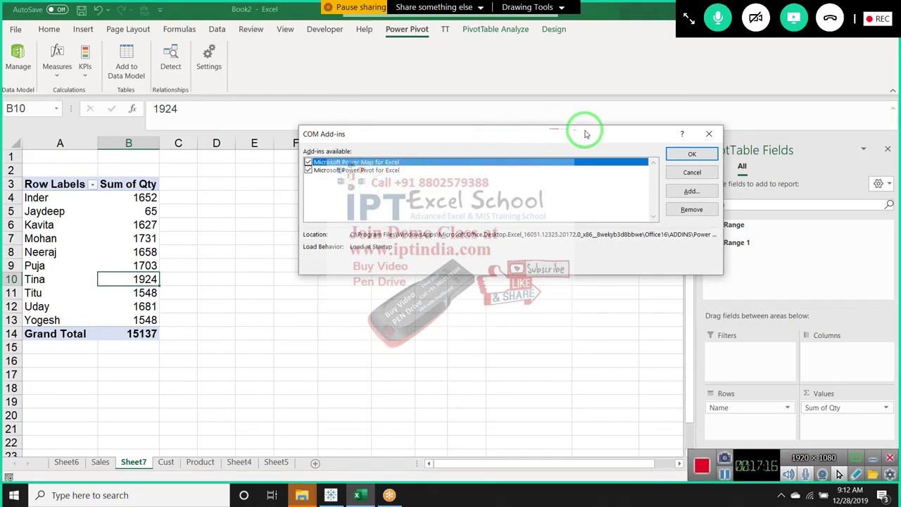
Close the COM Add-ins list and delete Sheet6 and Sheet7 from the workbook
{"action": "left_click", "coordinate": [710, 135]}
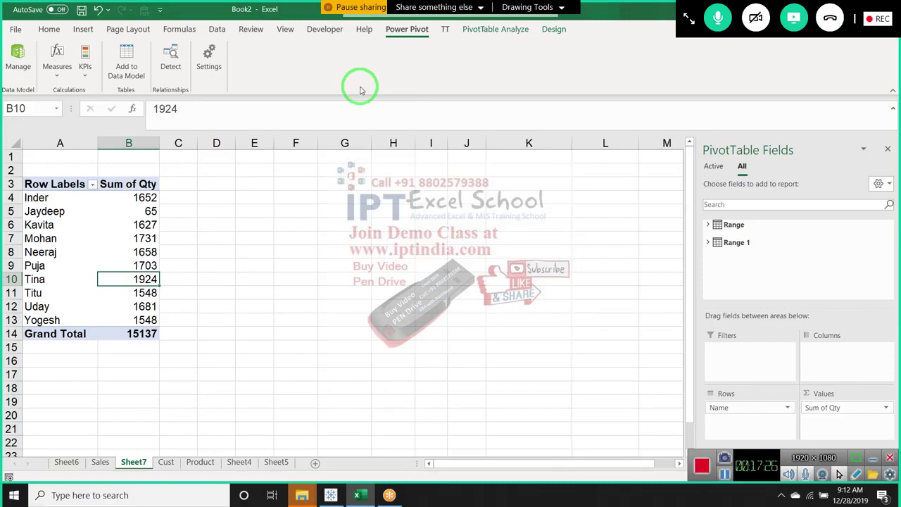
{"action": "left_click", "coordinate": [64, 462]}
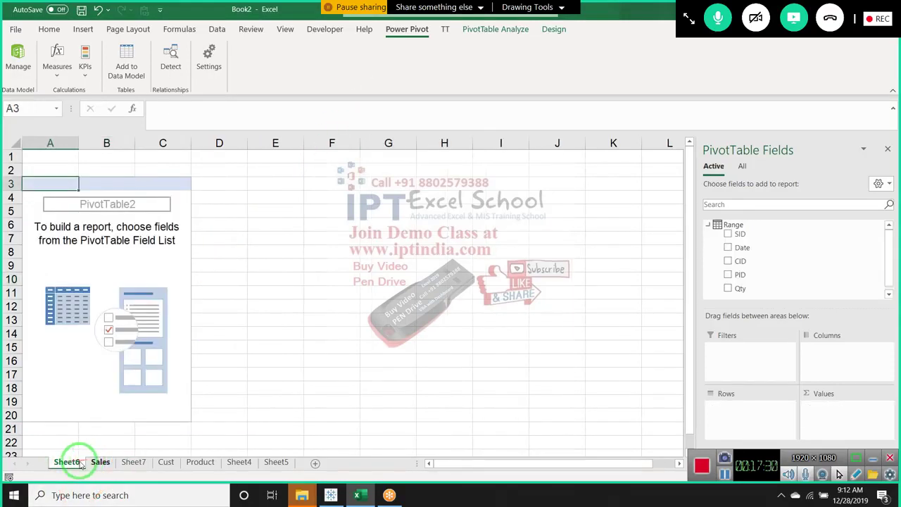
{"action": "right_click", "coordinate": [59, 463]}
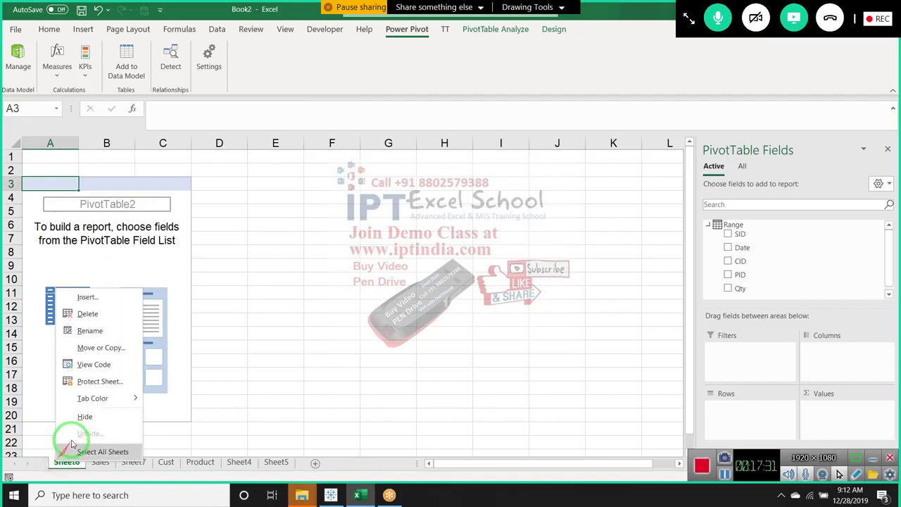
{"action": "left_click", "coordinate": [83, 314]}
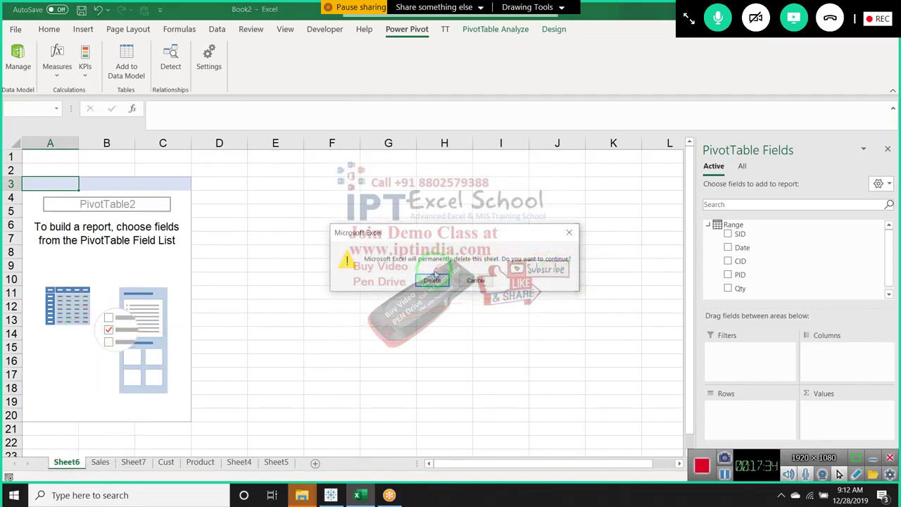
{"action": "left_click", "coordinate": [432, 281]}
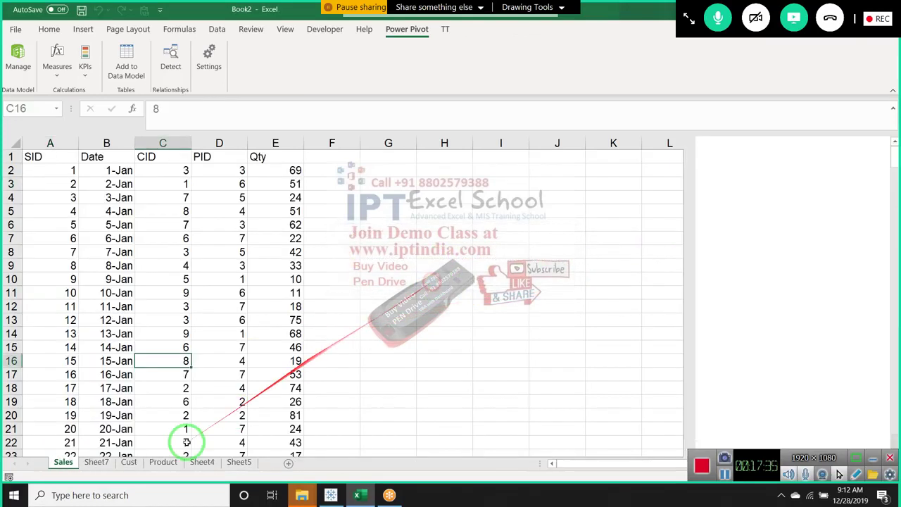
{"action": "left_click", "coordinate": [97, 463]}
{"action": "right_click", "coordinate": [97, 462]}
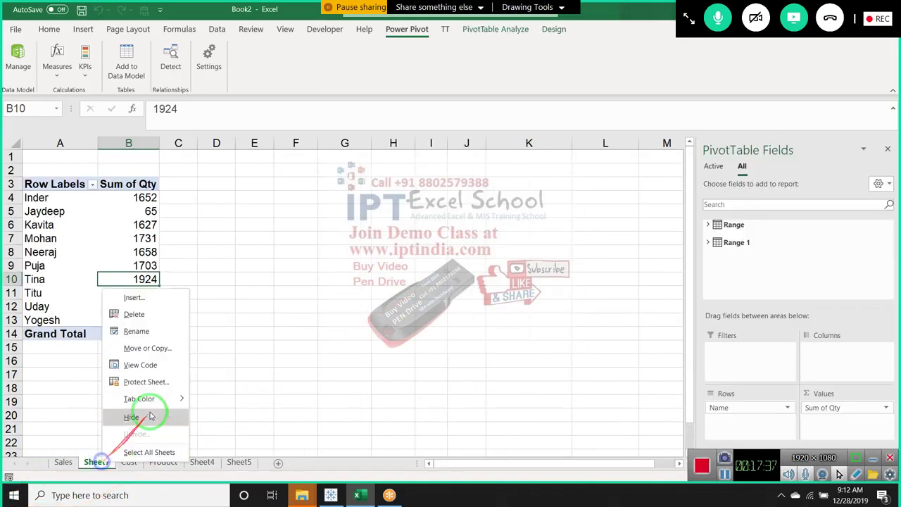
{"action": "left_click", "coordinate": [141, 314]}
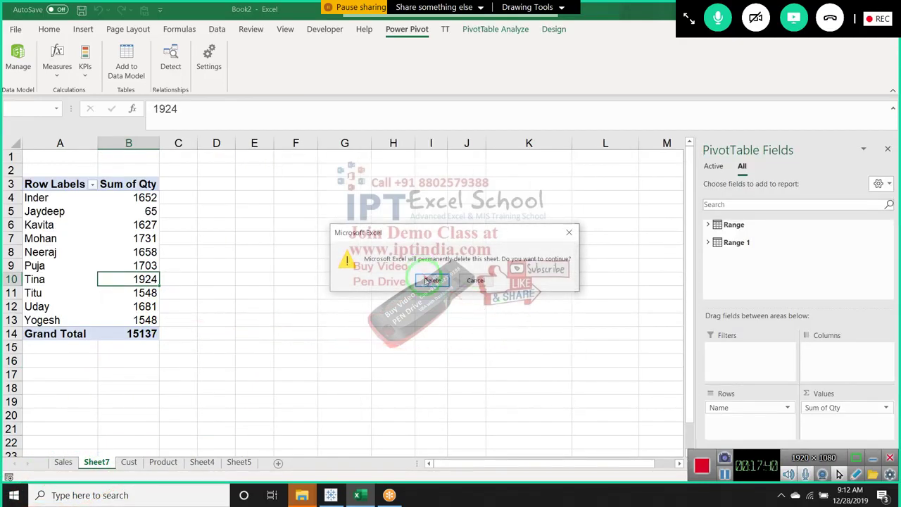
{"action": "left_click", "coordinate": [433, 280]}
Select cell A2 in the Sales sheet data
{"action": "left_click", "coordinate": [127, 463]}
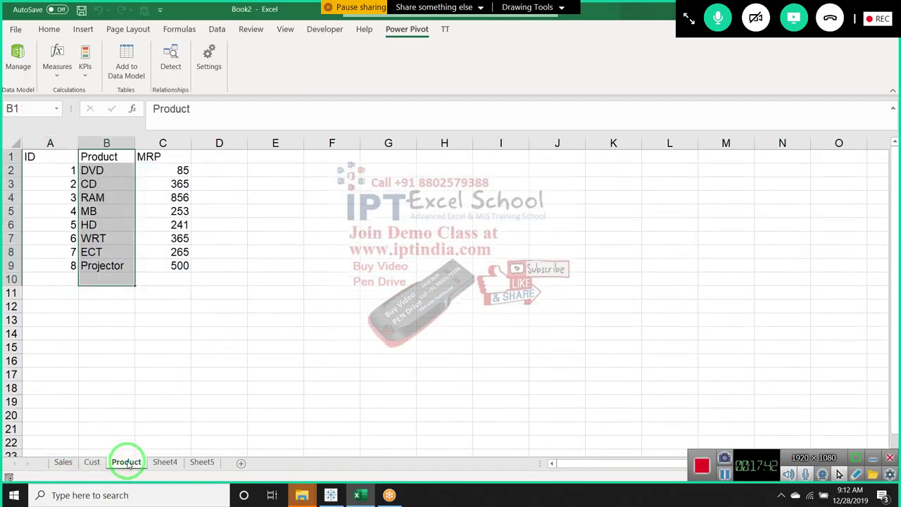
{"action": "left_click", "coordinate": [61, 463]}
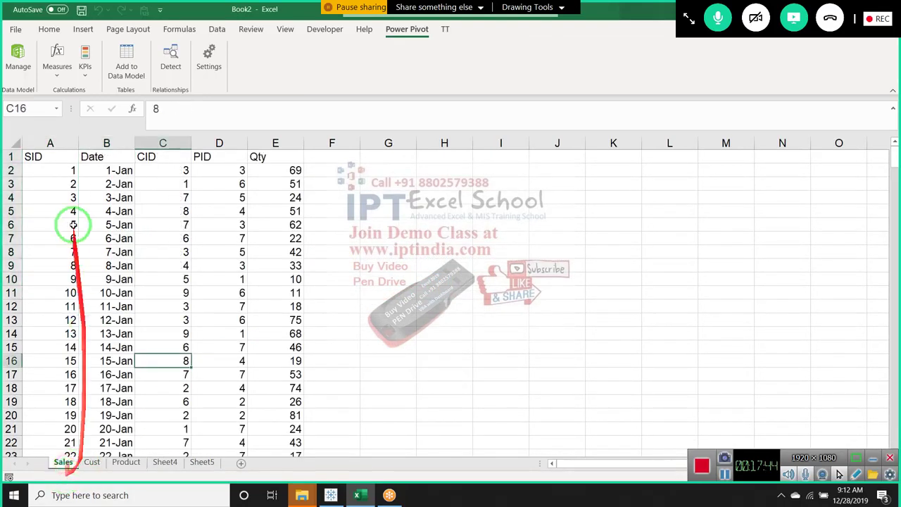
{"action": "left_click", "coordinate": [60, 171]}
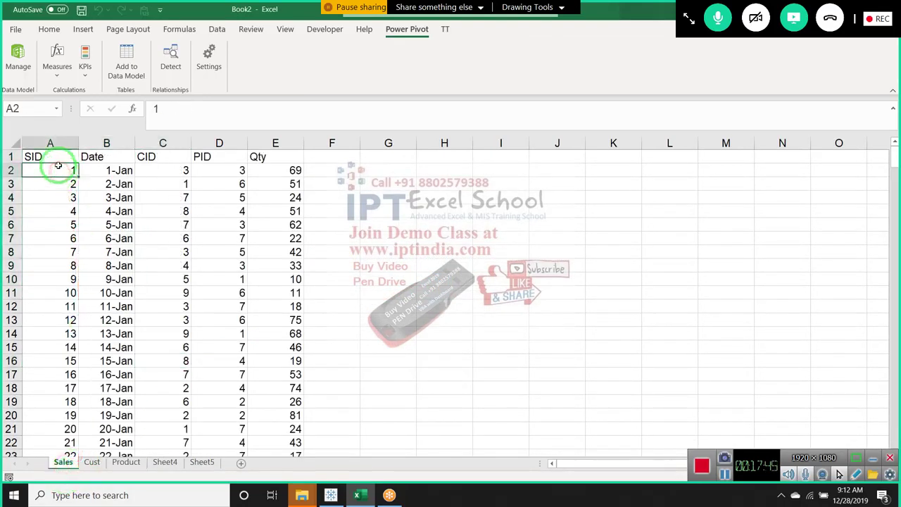
Open the Power Pivot window and rename table Range to Sales and Range 1 to Cust
{"action": "left_click", "coordinate": [21, 68]}
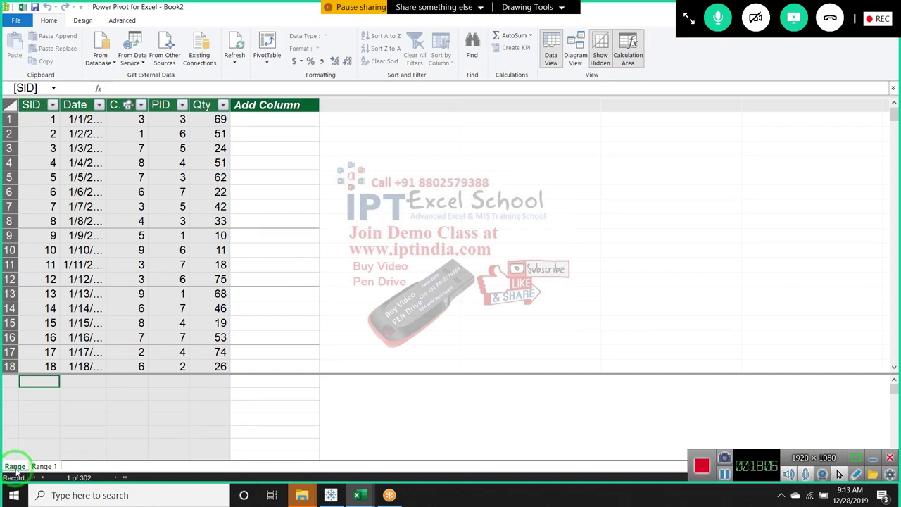
{"action": "double_click", "coordinate": [13, 467]}
{"action": "type", "text": "Sales"}
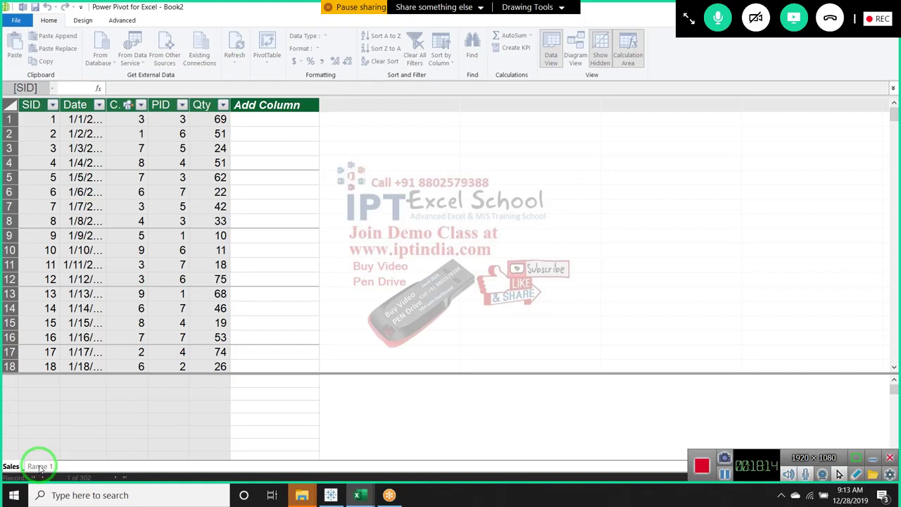
{"action": "left_click", "coordinate": [39, 466]}
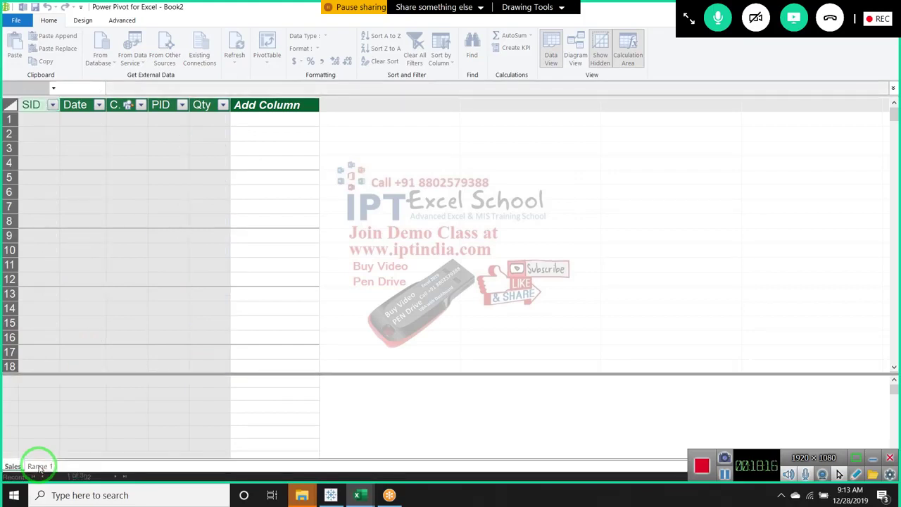
{"action": "double_click", "coordinate": [39, 467]}
{"action": "type", "text": "Cust"}
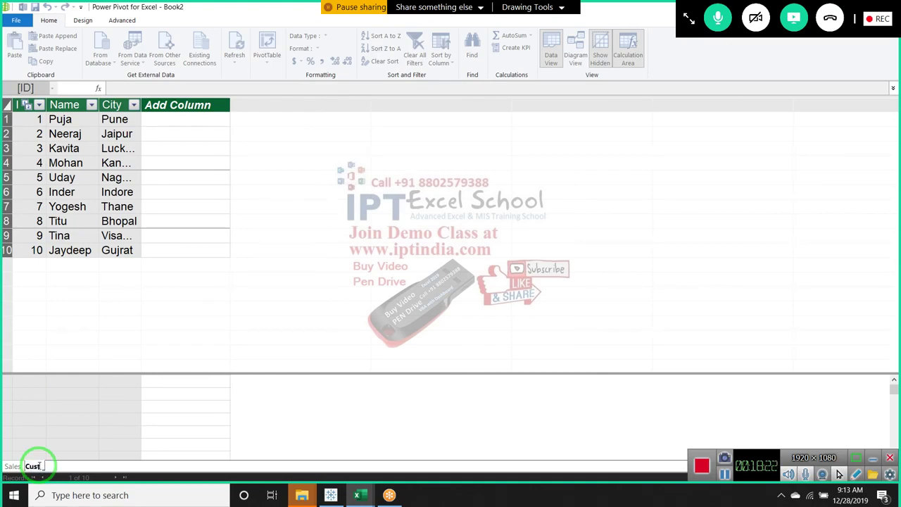
{"action": "key", "text": "Return"}
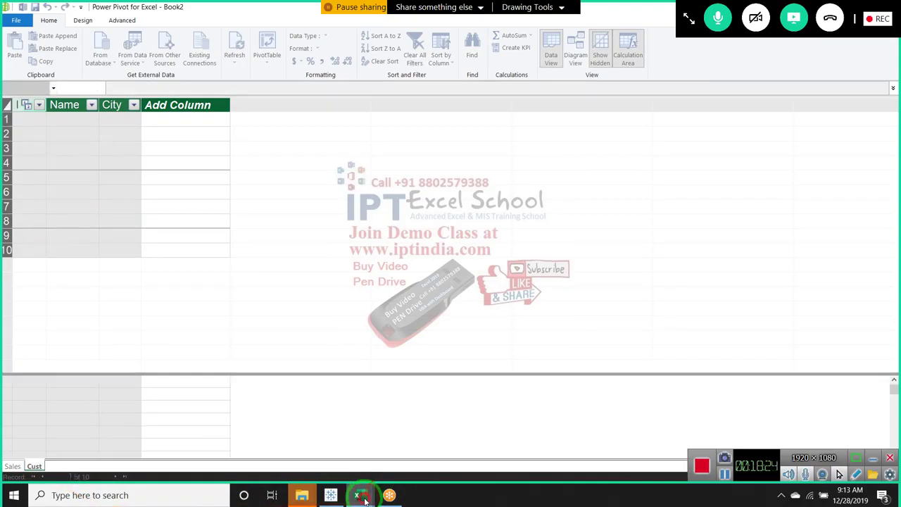
Add the Product sheet's ID, Product and MRP range to the Data Model as Table1
{"action": "left_click", "coordinate": [335, 461]}
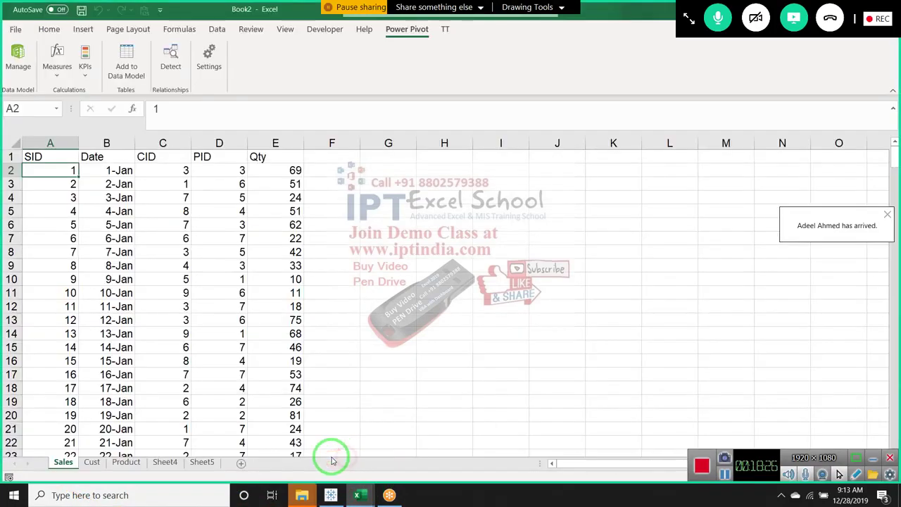
{"action": "left_click", "coordinate": [126, 462]}
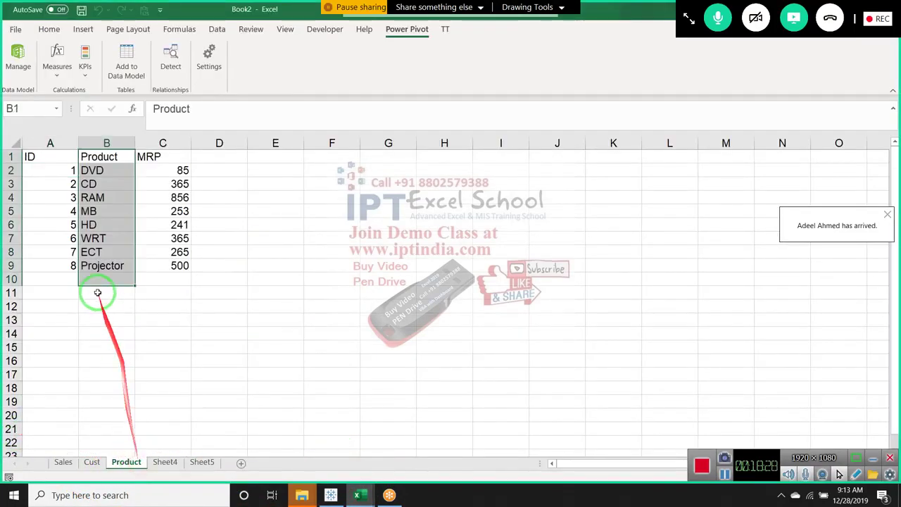
{"action": "left_click", "coordinate": [32, 156]}
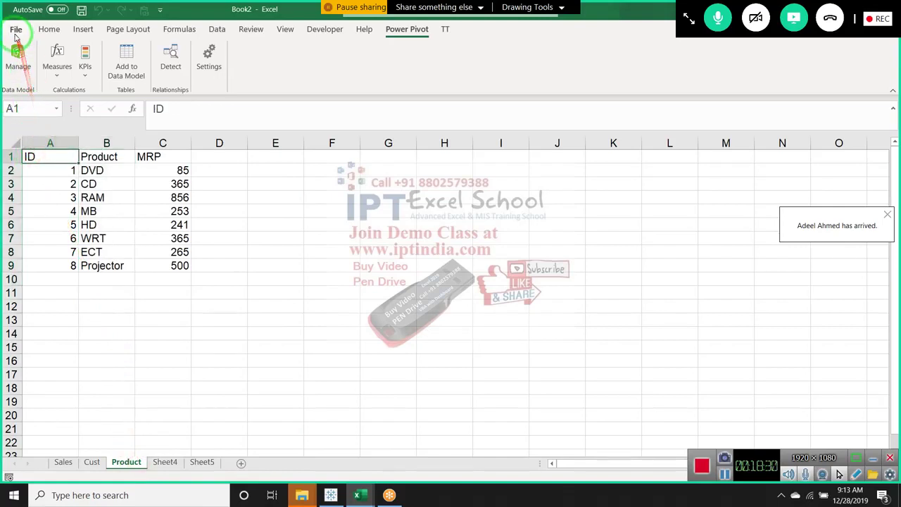
{"action": "left_click", "coordinate": [138, 66]}
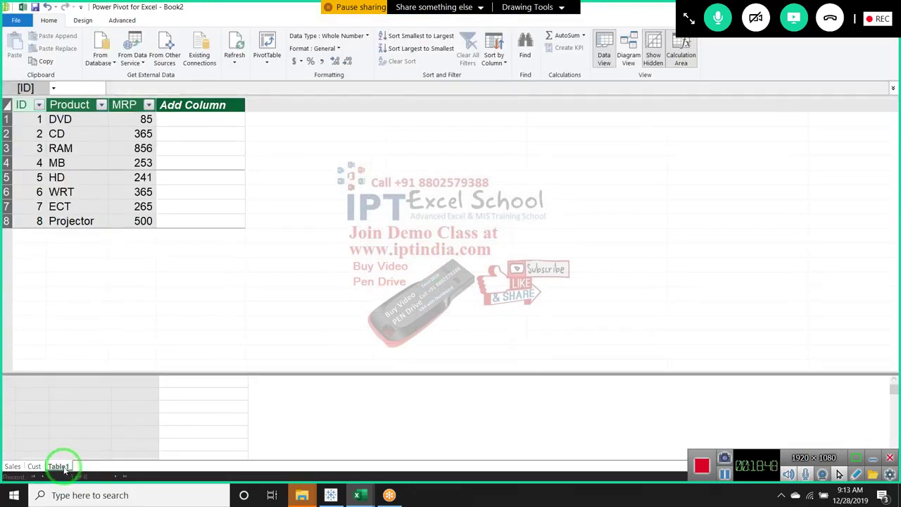
Rename the Table1 table to Pro, then check the Sales, Cust and Pro tables
{"action": "double_click", "coordinate": [59, 466]}
{"action": "type", "text": "Pro"}
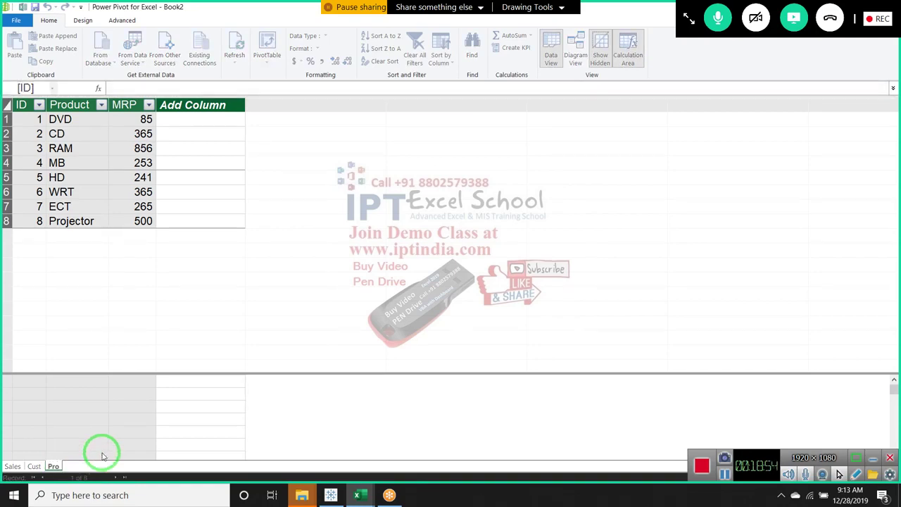
{"action": "key", "text": "Return"}
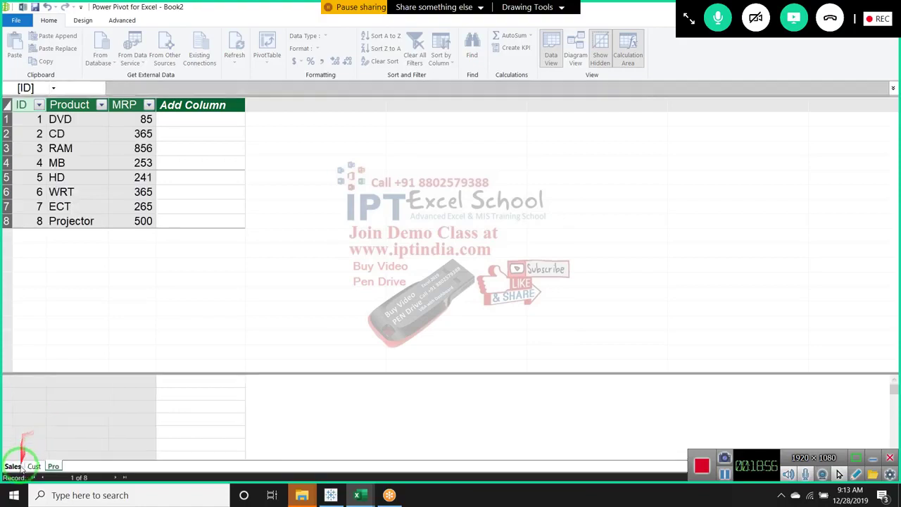
{"action": "left_click", "coordinate": [12, 466]}
{"action": "left_click", "coordinate": [34, 466]}
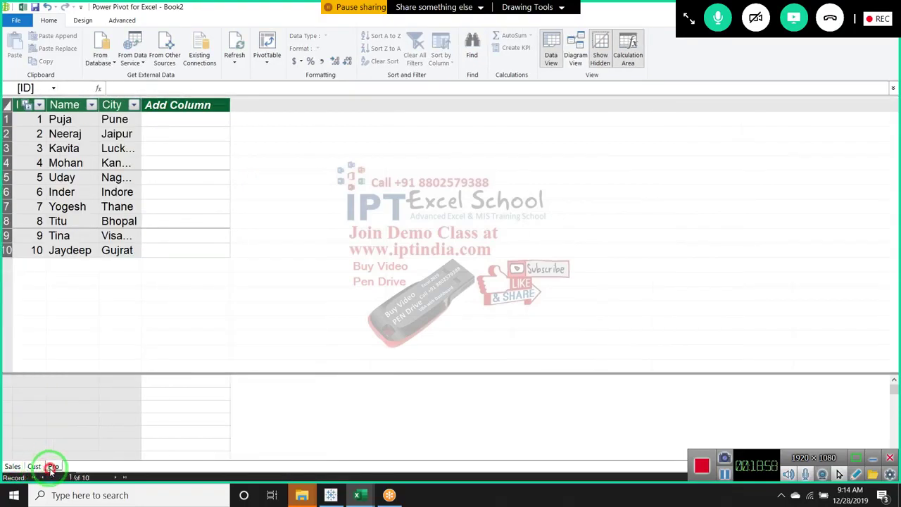
{"action": "left_click", "coordinate": [53, 467]}
{"action": "left_click", "coordinate": [34, 466]}
{"action": "left_click", "coordinate": [13, 466]}
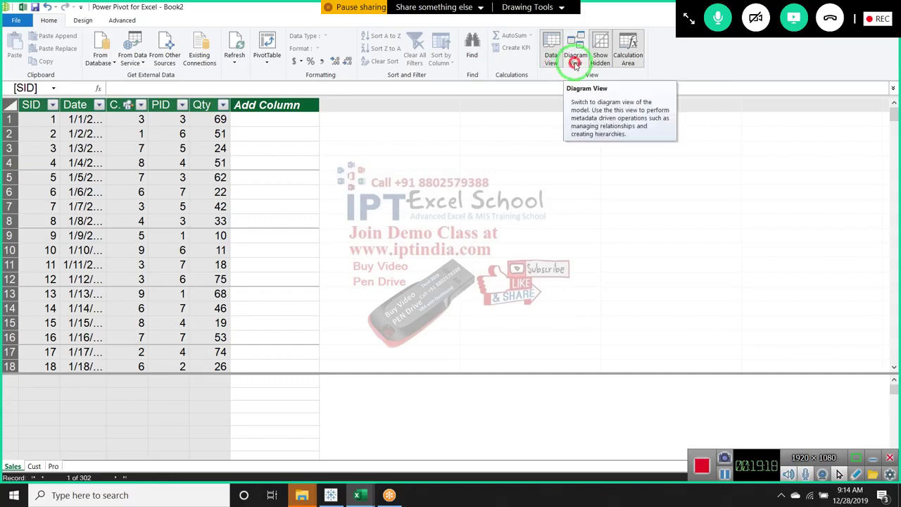
In Diagram View, delete the existing Sales–Cust relationship
{"action": "left_click", "coordinate": [576, 64]}
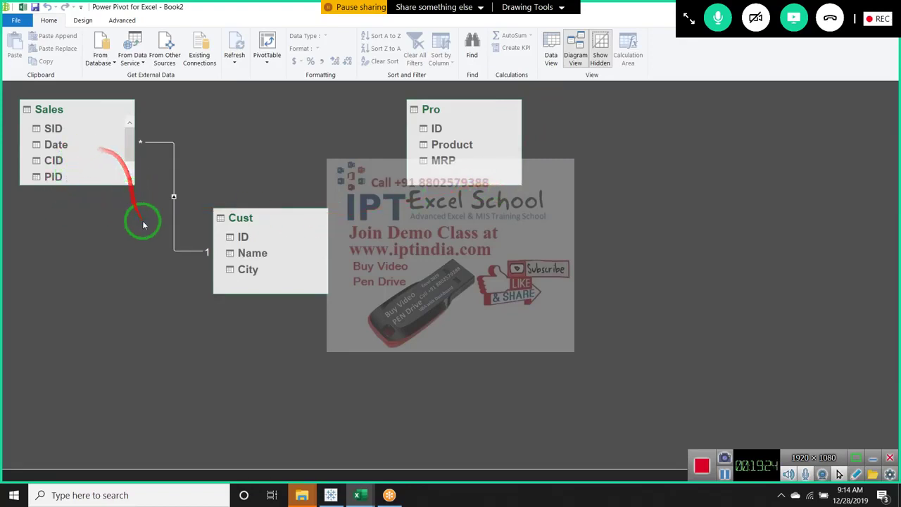
{"action": "left_click", "coordinate": [173, 249]}
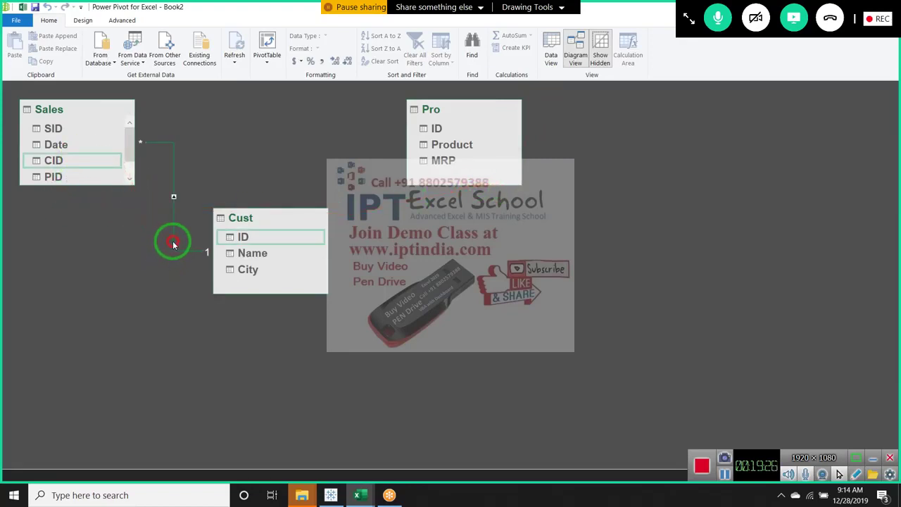
{"action": "left_click", "coordinate": [174, 204]}
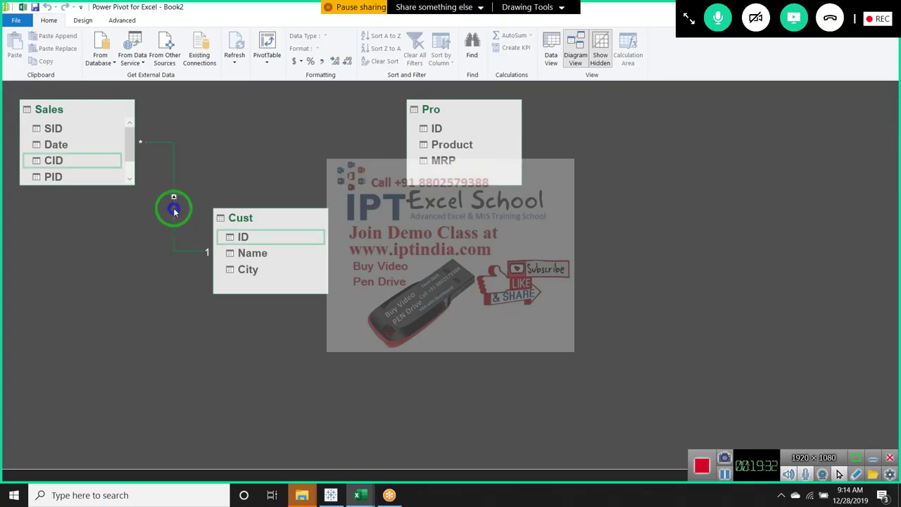
{"action": "right_click", "coordinate": [174, 209]}
{"action": "left_click", "coordinate": [199, 262]}
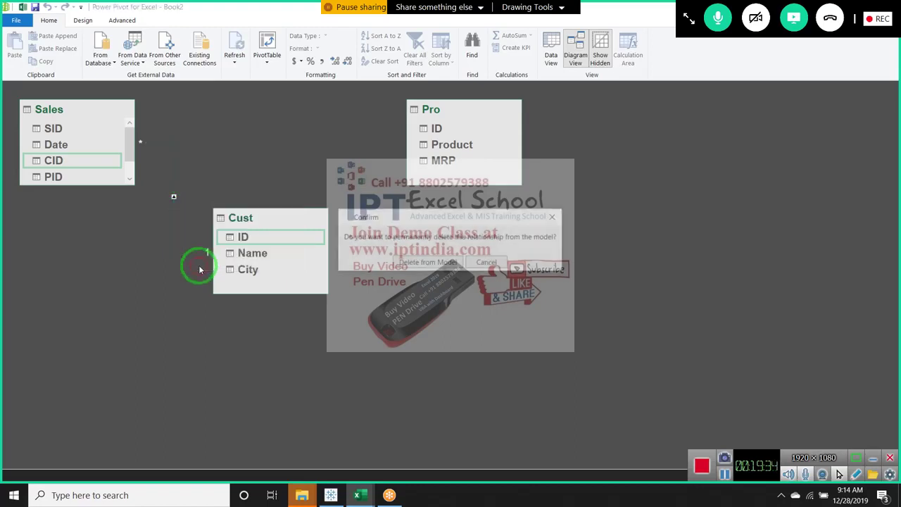
{"action": "left_click", "coordinate": [422, 262]}
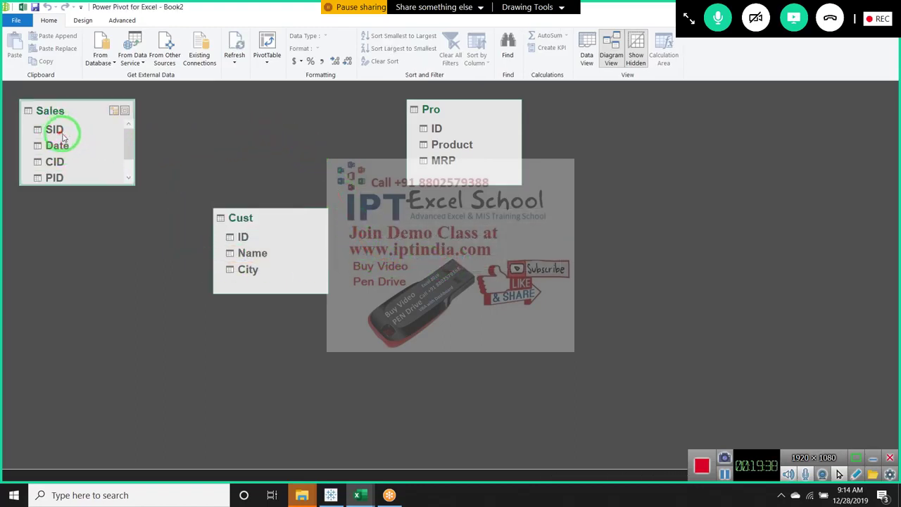
Enlarge the Sales table and rearrange it beside Cust so every field is visible
{"action": "mouse_move", "coordinate": [63, 137]}
{"action": "left_mouse_down"}
{"action": "mouse_move", "coordinate": [71, 186]}
{"action": "mouse_move", "coordinate": [55, 278]}
{"action": "left_mouse_up"}
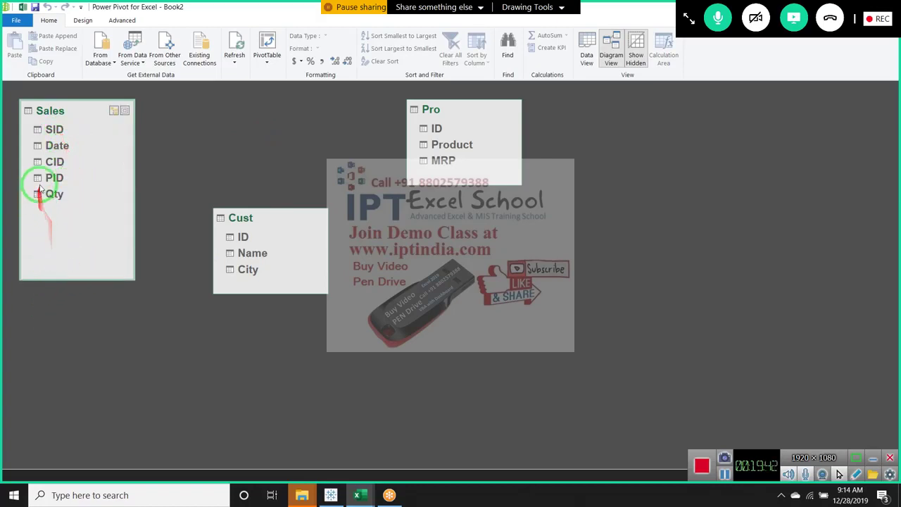
{"action": "left_click", "coordinate": [51, 161]}
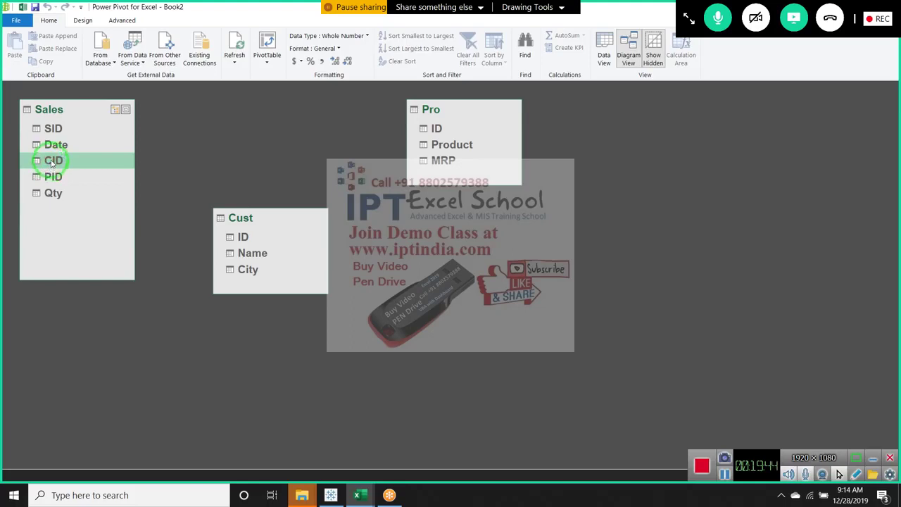
{"action": "mouse_move", "coordinate": [280, 212]}
{"action": "left_mouse_down"}
{"action": "mouse_move", "coordinate": [225, 98]}
{"action": "mouse_move", "coordinate": [205, 97]}
{"action": "left_mouse_up"}
{"action": "mouse_move", "coordinate": [77, 107]}
{"action": "left_mouse_down"}
{"action": "mouse_move", "coordinate": [320, 257]}
{"action": "mouse_move", "coordinate": [320, 219]}
{"action": "left_mouse_up"}
{"action": "left_click", "coordinate": [299, 237]}
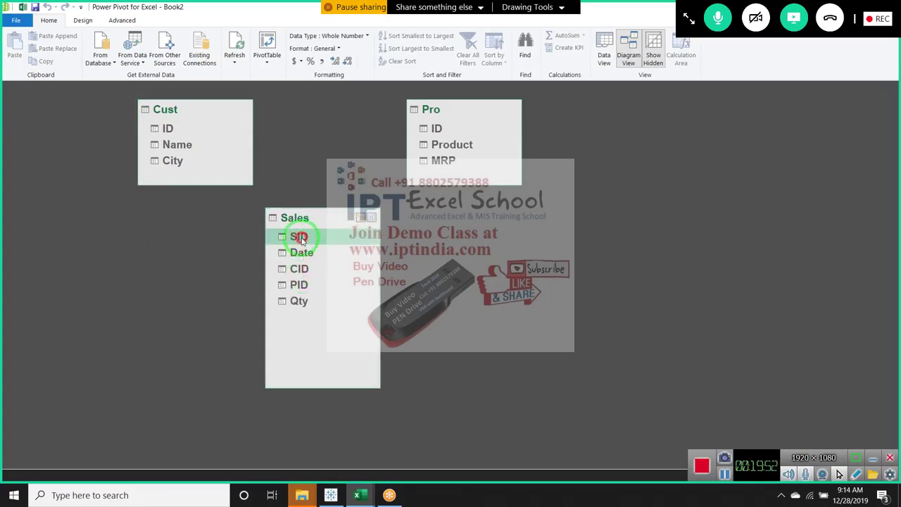
Relate Sales CID to Cust ID and Sales PID to Pro ID
{"action": "left_click", "coordinate": [305, 270]}
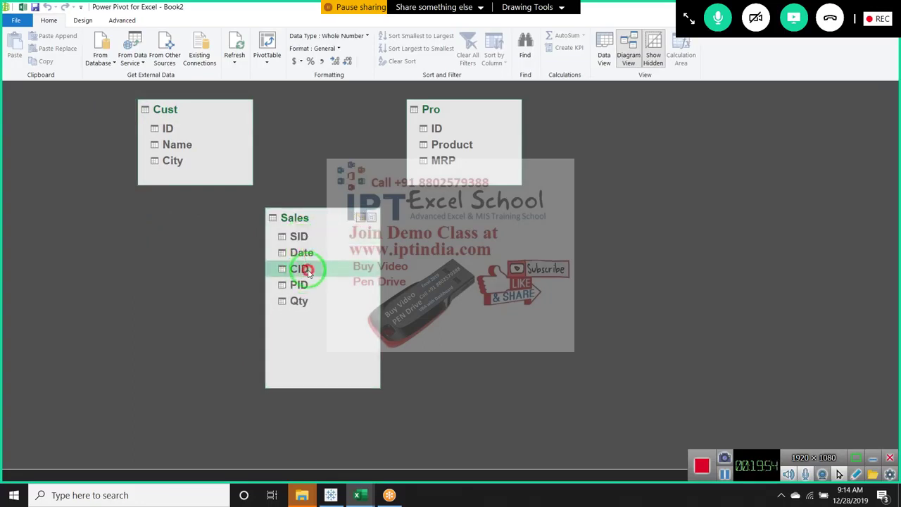
{"action": "left_click_drag", "start_coordinate": [307, 275], "coordinate": [171, 133]}
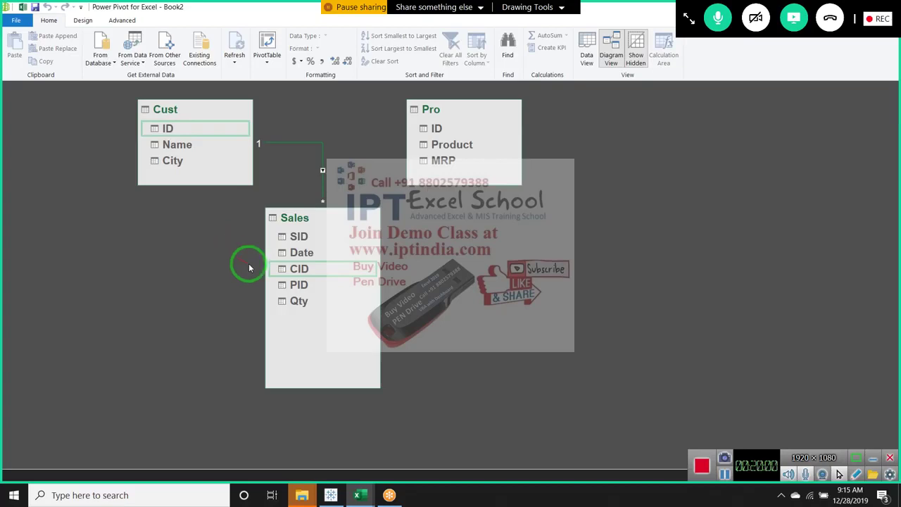
{"action": "left_click_drag", "start_coordinate": [299, 285], "coordinate": [442, 129]}
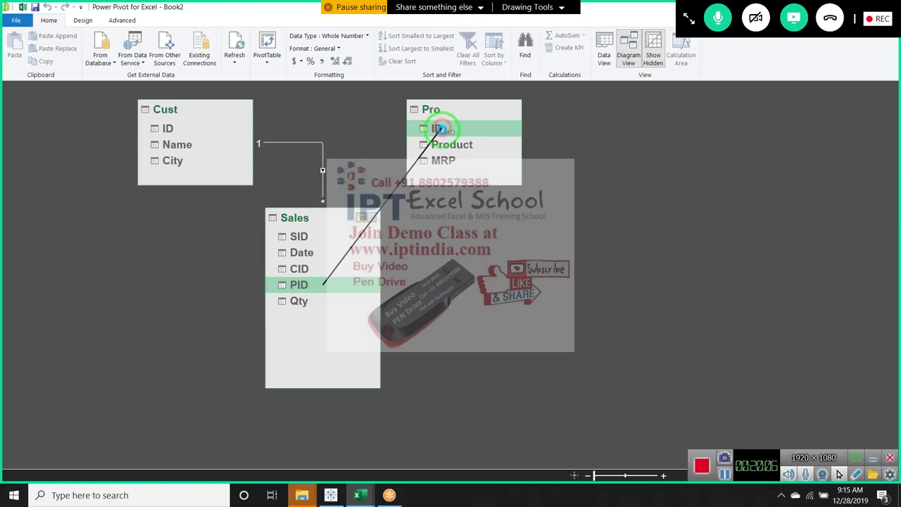
{"action": "left_click_drag", "start_coordinate": [442, 128], "coordinate": [442, 129]}
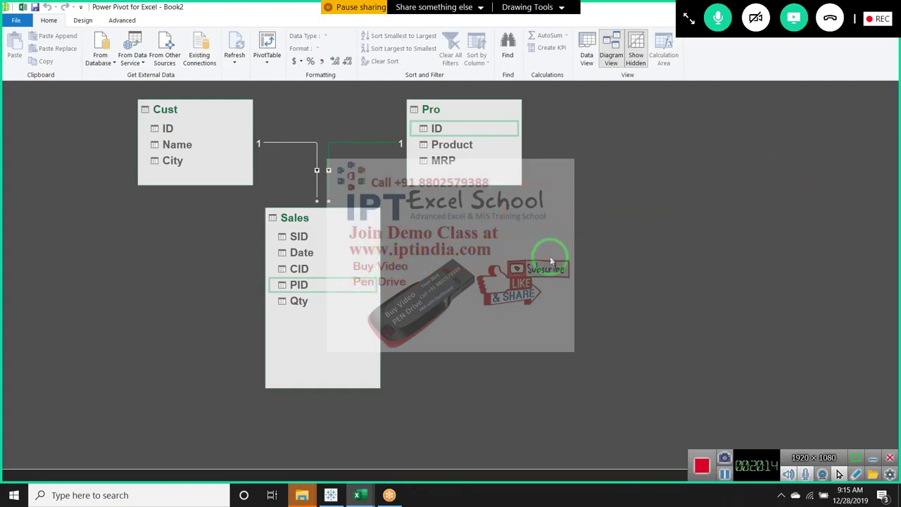
Back in Data View, add a new Sales column named MRP
{"action": "left_click", "coordinate": [586, 59]}
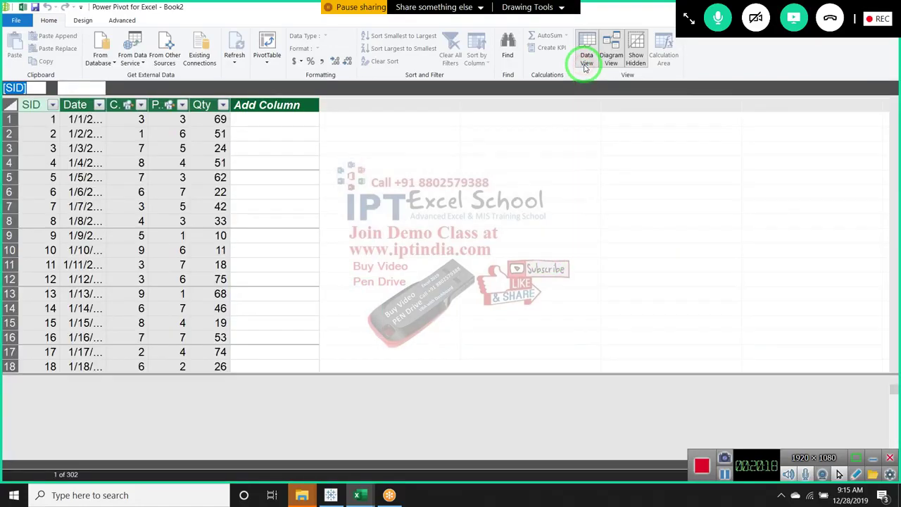
{"action": "left_click", "coordinate": [154, 105]}
{"action": "left_click", "coordinate": [117, 105]}
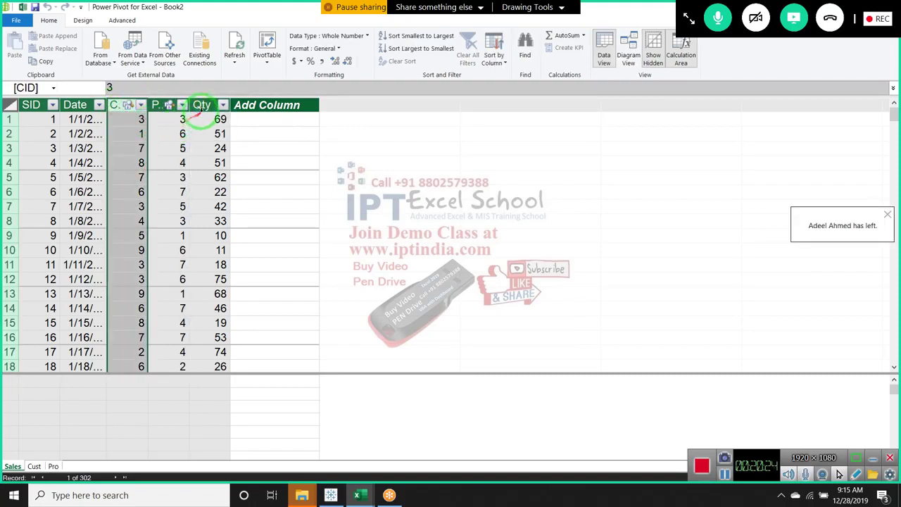
{"action": "left_click", "coordinate": [204, 105]}
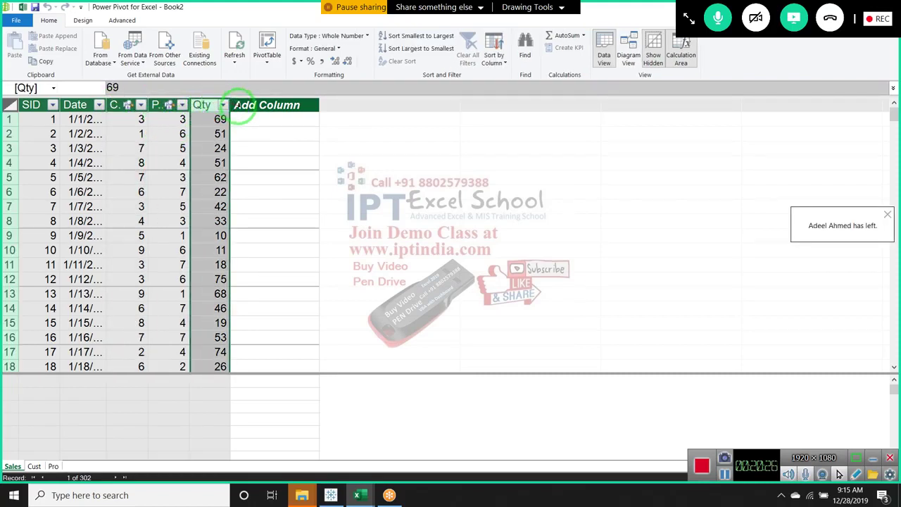
{"action": "left_click", "coordinate": [237, 105]}
{"action": "double_click", "coordinate": [240, 105]}
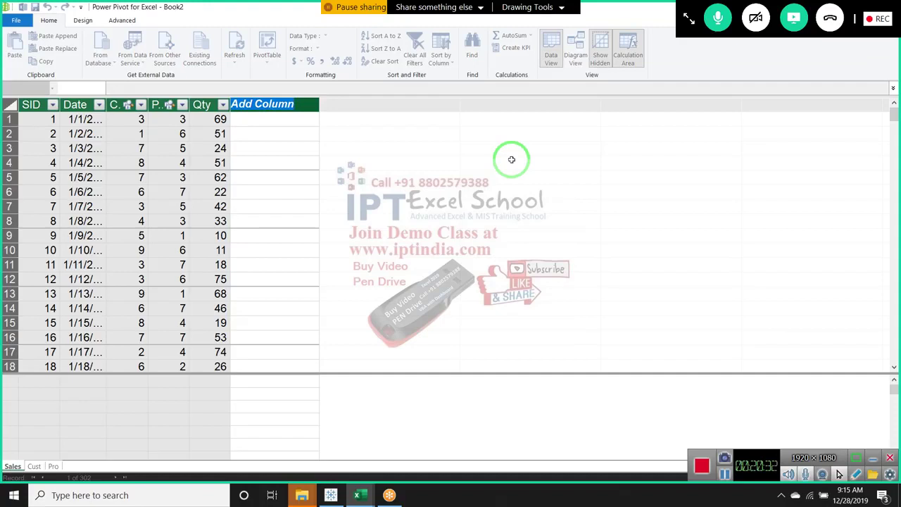
{"action": "type", "text": "MRP"}
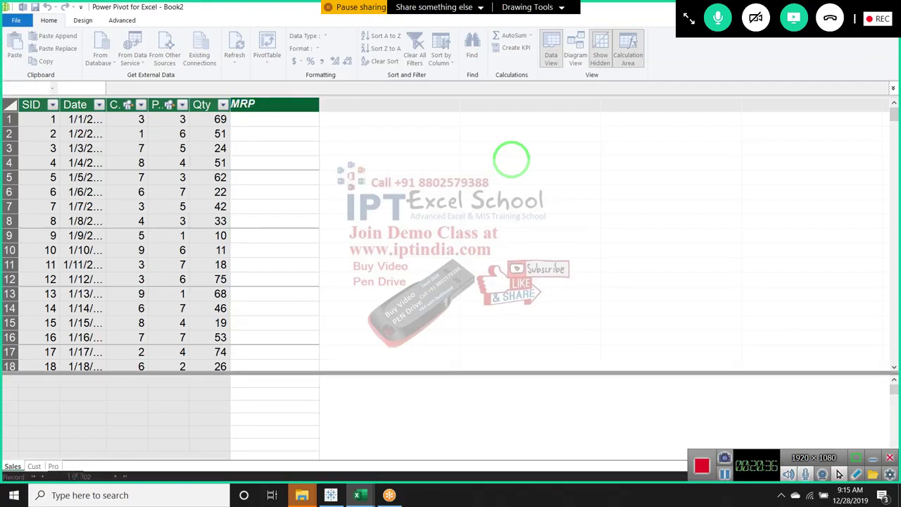
{"action": "key", "text": "Return"}
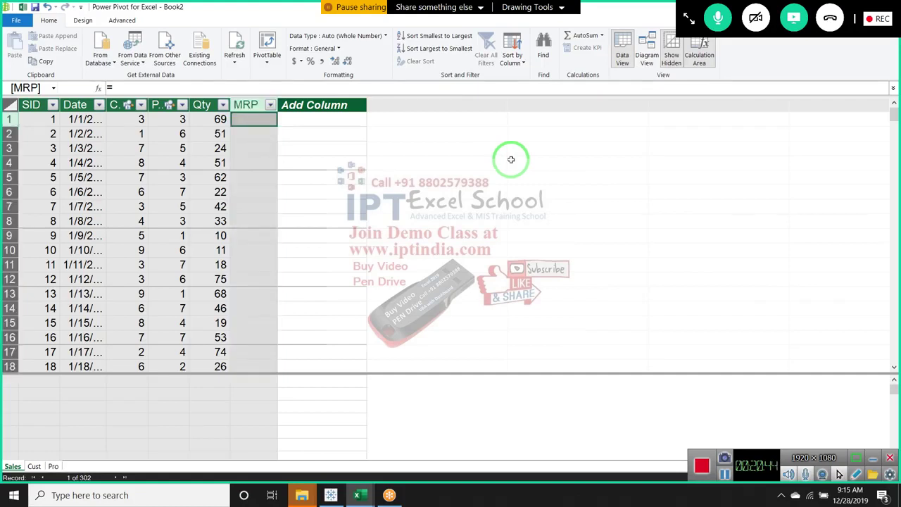
Fill MRP with =RELATED(Pro[MRP]), giving 856, 365, 241 in the first rows
{"action": "type", "text": "re"}
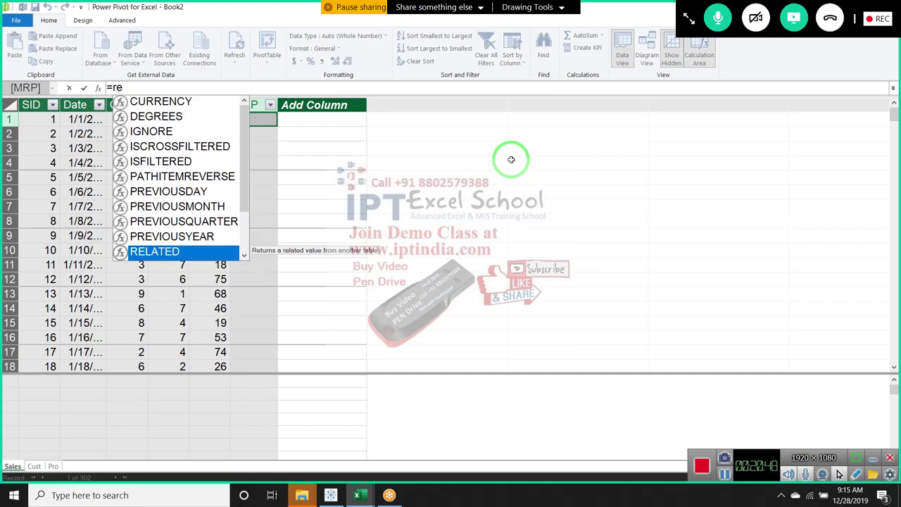
{"action": "key", "text": "Tab"}
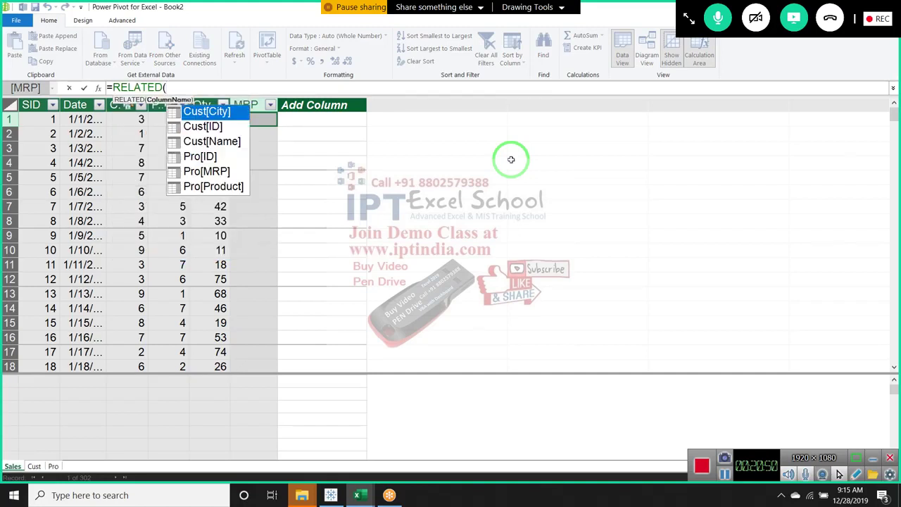
{"action": "key", "text": "Down"}
{"action": "key", "text": "Down"}
{"action": "key", "text": "Down"}
{"action": "key", "text": "Down"}
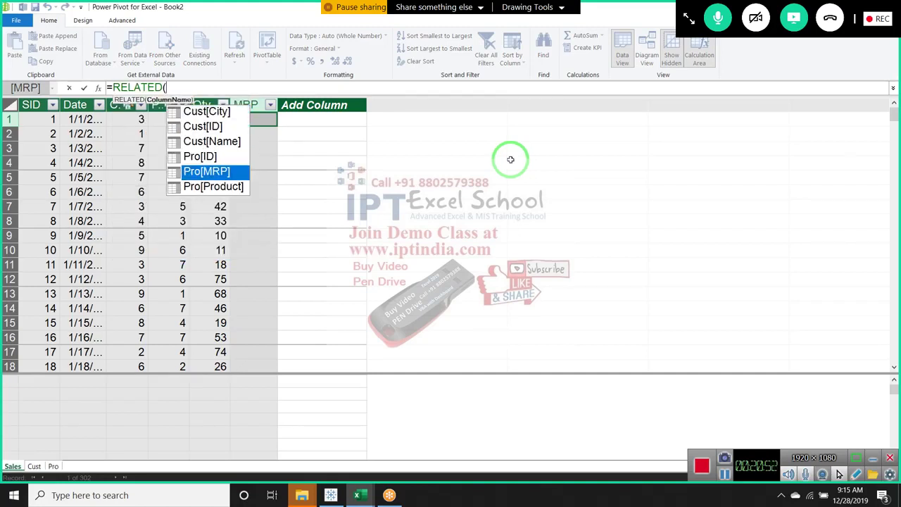
{"action": "key", "text": "Tab"}
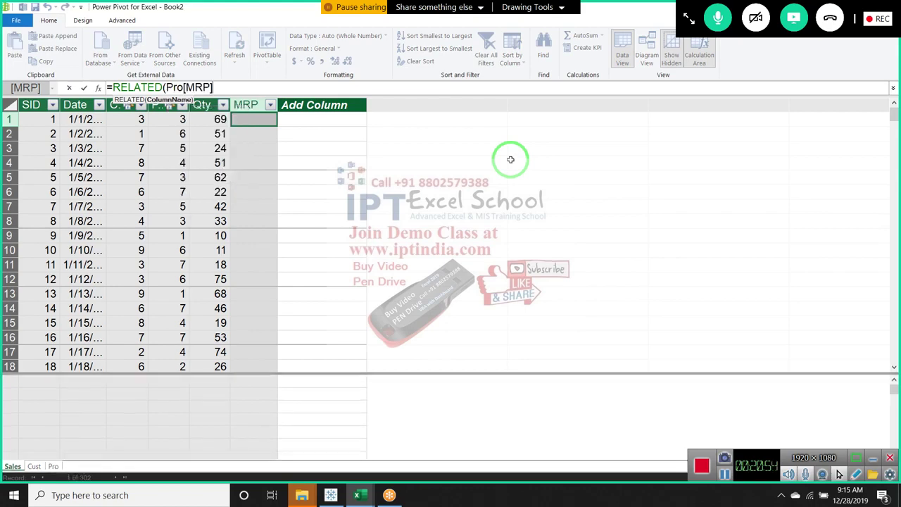
{"action": "type", "text": ")"}
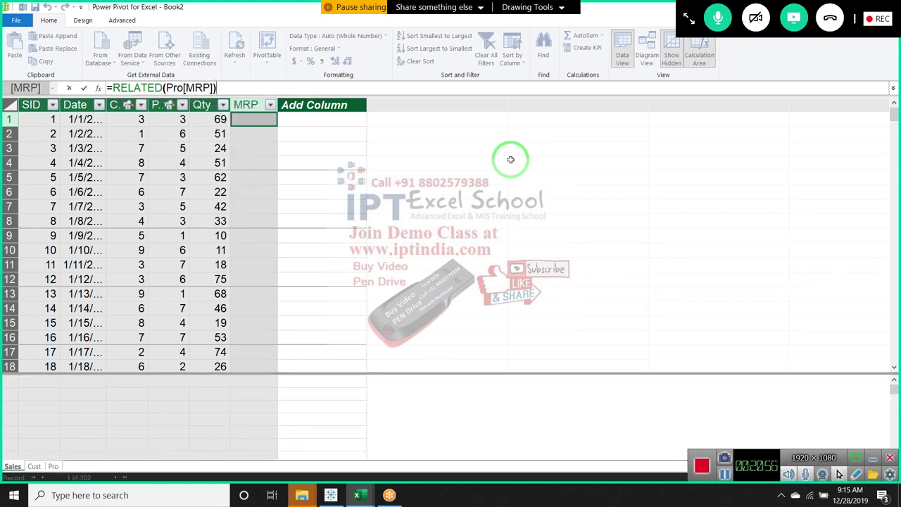
{"action": "key", "text": "Return"}
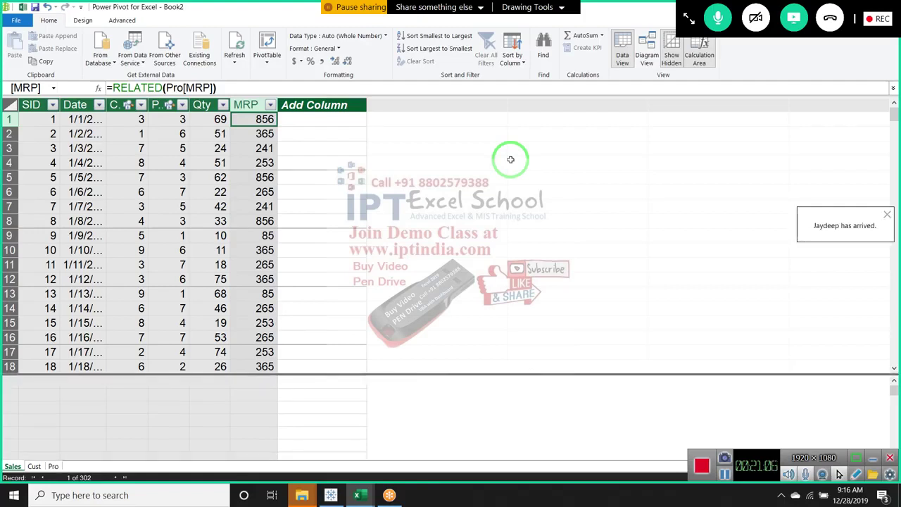
{"action": "left_click", "coordinate": [259, 138]}
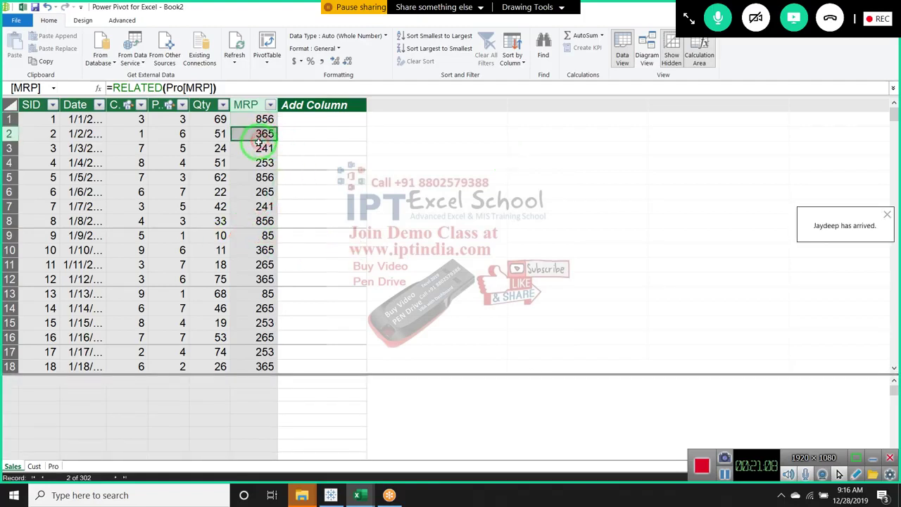
{"action": "left_click", "coordinate": [254, 121]}
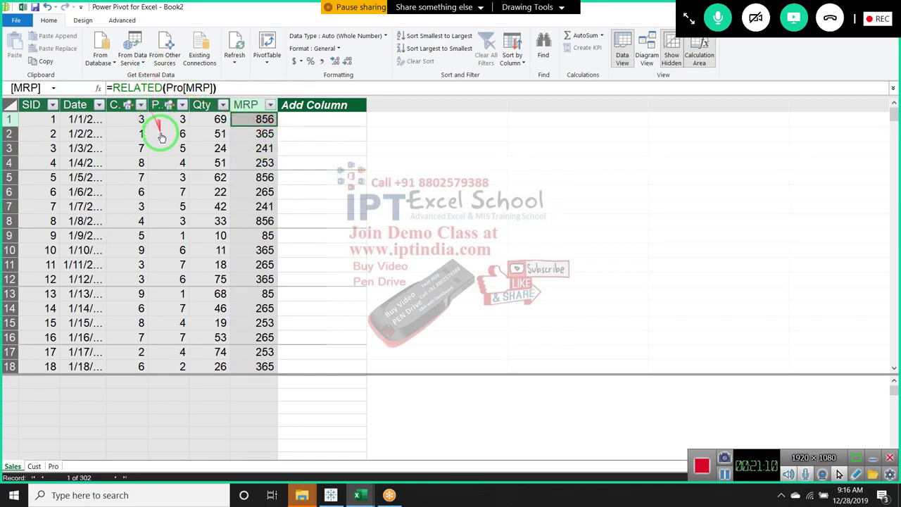
{"action": "left_click", "coordinate": [320, 123]}
{"action": "left_click", "coordinate": [258, 121]}
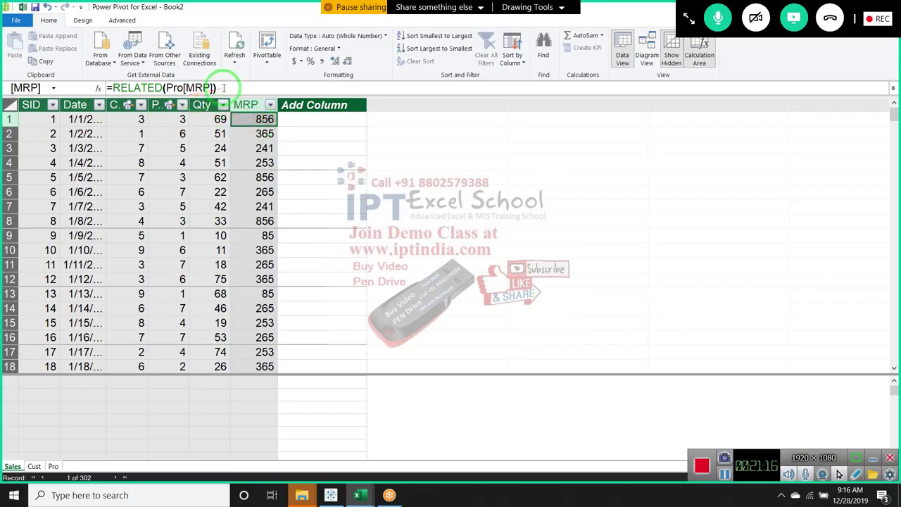
Rename MRP to Amt and change its formula to =RELATED(Pro[MRP])*[Qty]
{"action": "left_click", "coordinate": [243, 106]}
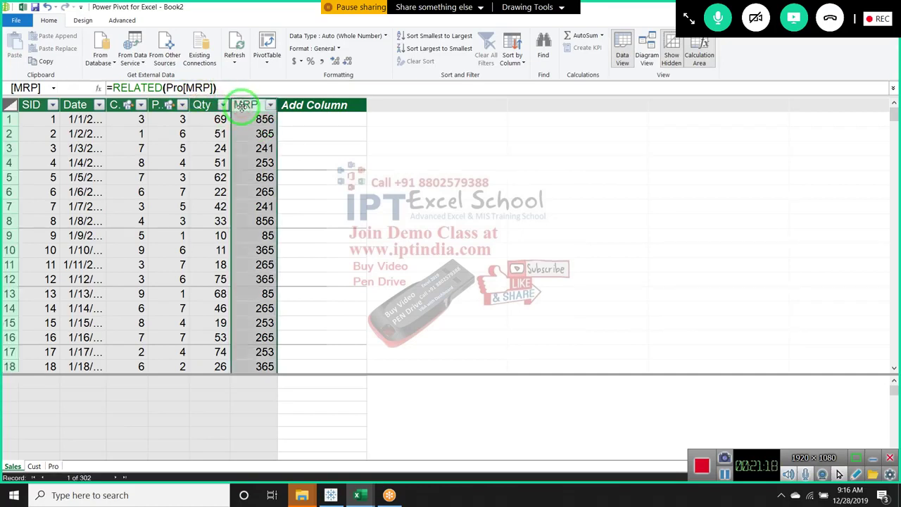
{"action": "double_click", "coordinate": [243, 106]}
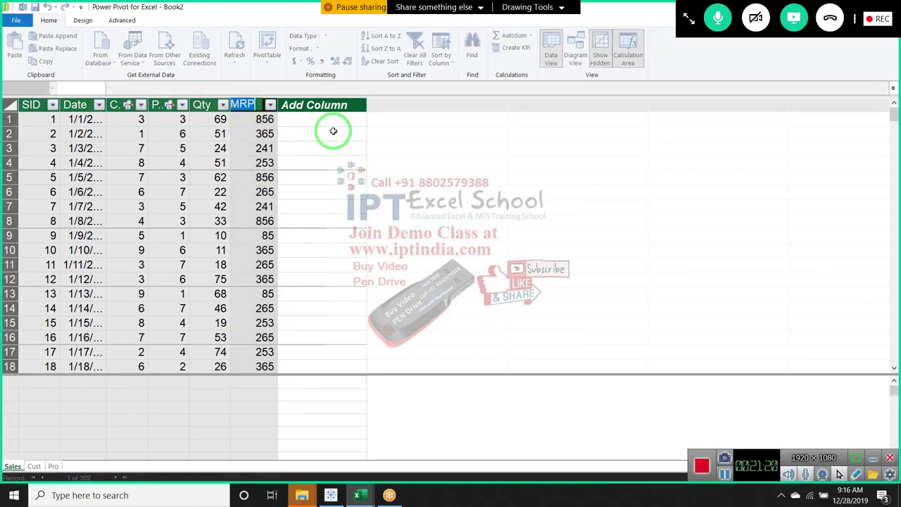
{"action": "type", "text": "Amt"}
{"action": "key", "text": "Return"}
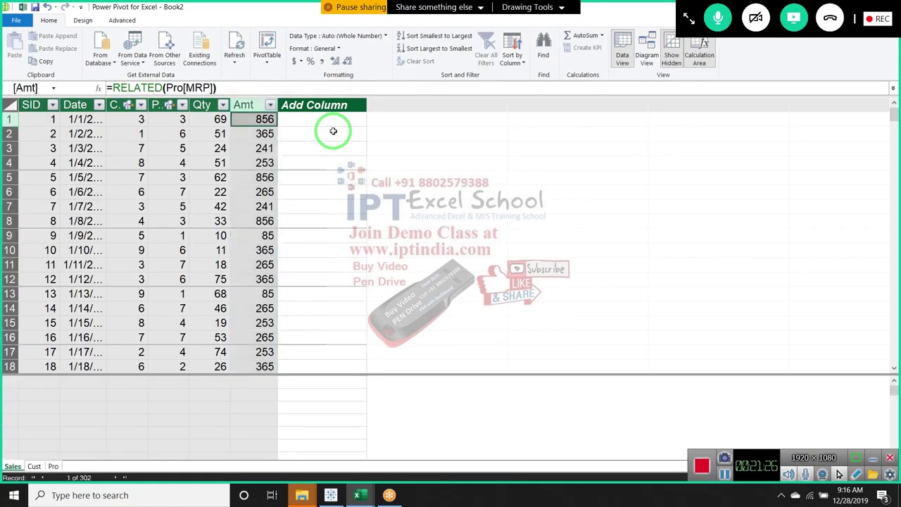
{"action": "left_click", "coordinate": [312, 91]}
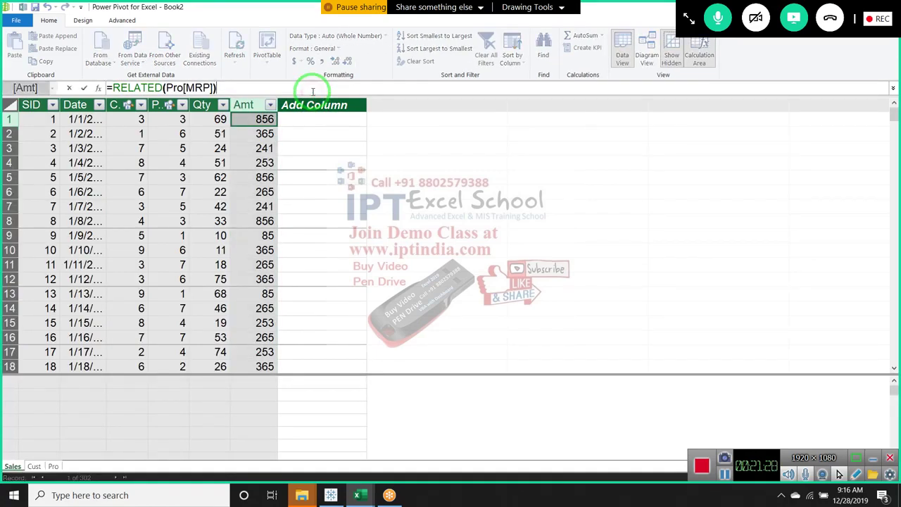
{"action": "type", "text": "*"}
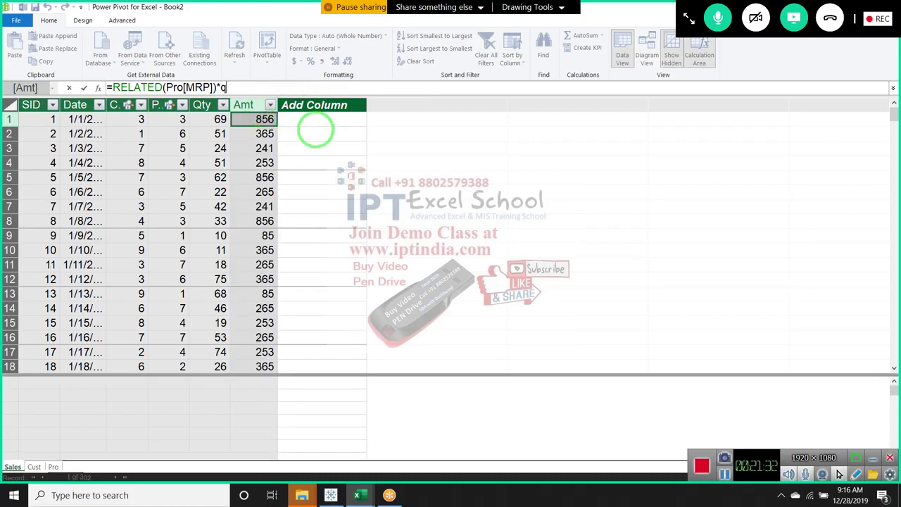
{"action": "type", "text": "qty"}
{"action": "key", "text": "Tab"}
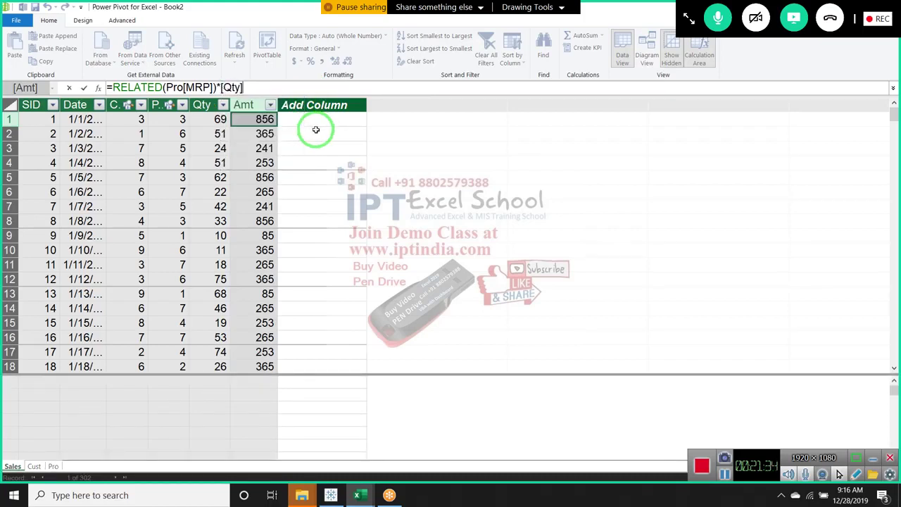
{"action": "key", "text": "Return"}
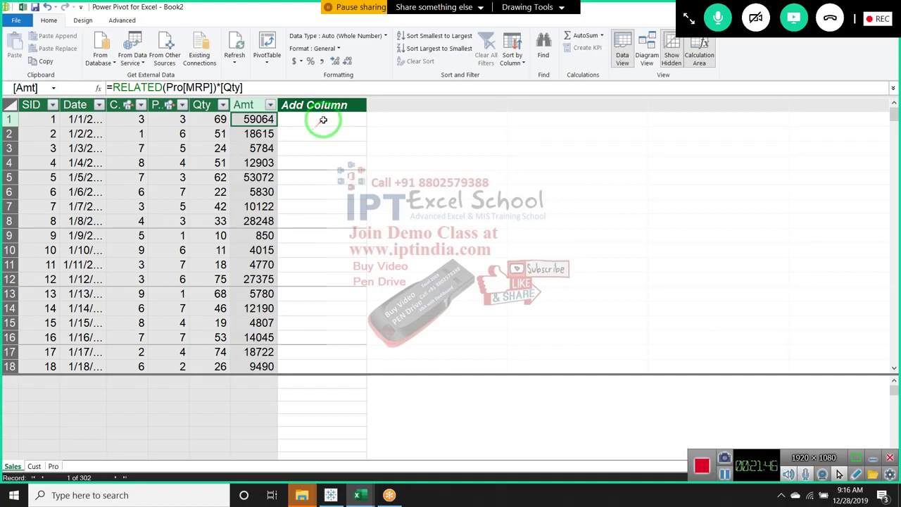
Add a new Sales column named Tax
{"action": "left_click", "coordinate": [330, 106]}
{"action": "double_click", "coordinate": [330, 105]}
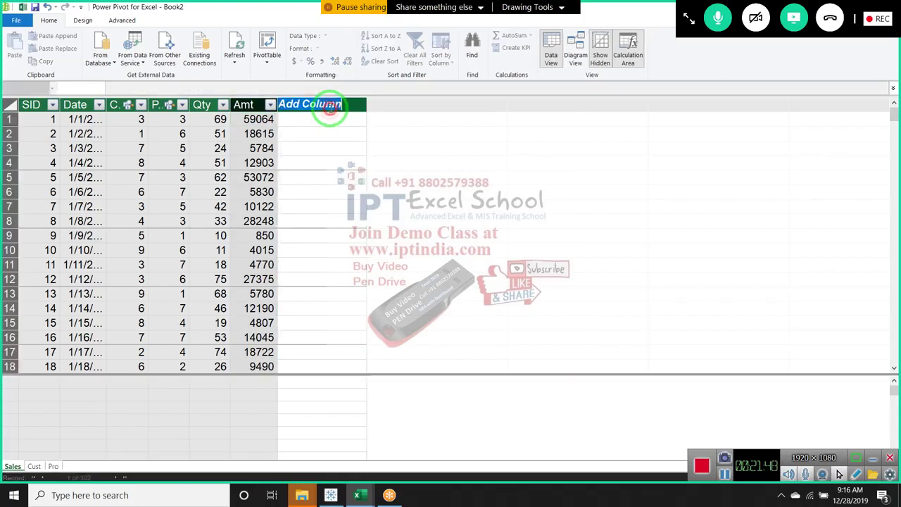
{"action": "type", "text": "Tax"}
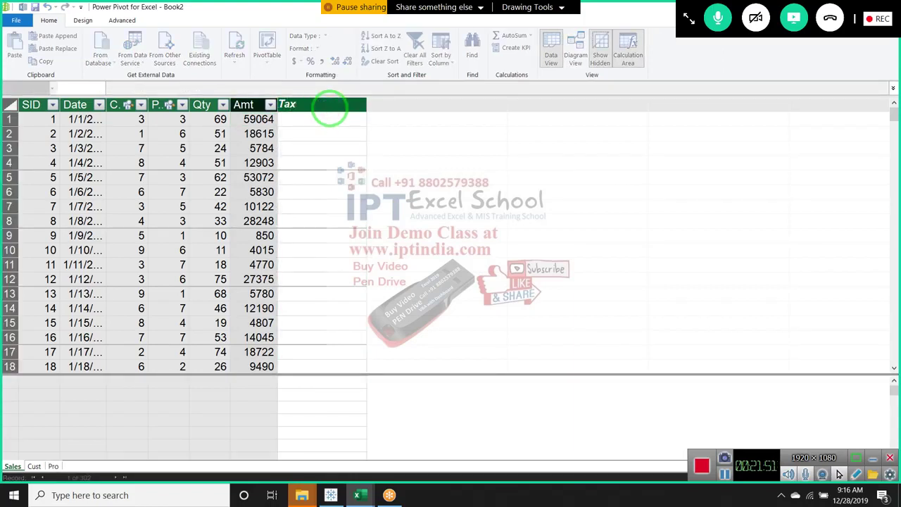
{"action": "key", "text": "Return"}
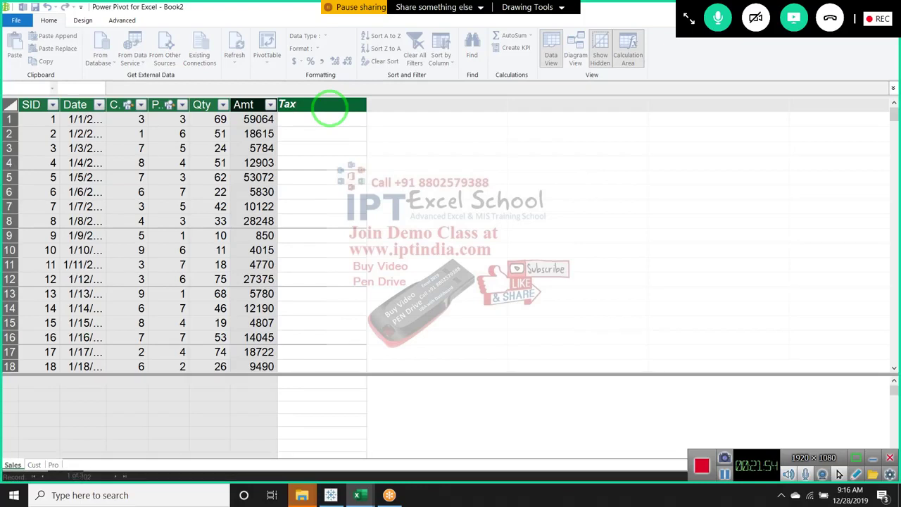
{"action": "left_click", "coordinate": [307, 144]}
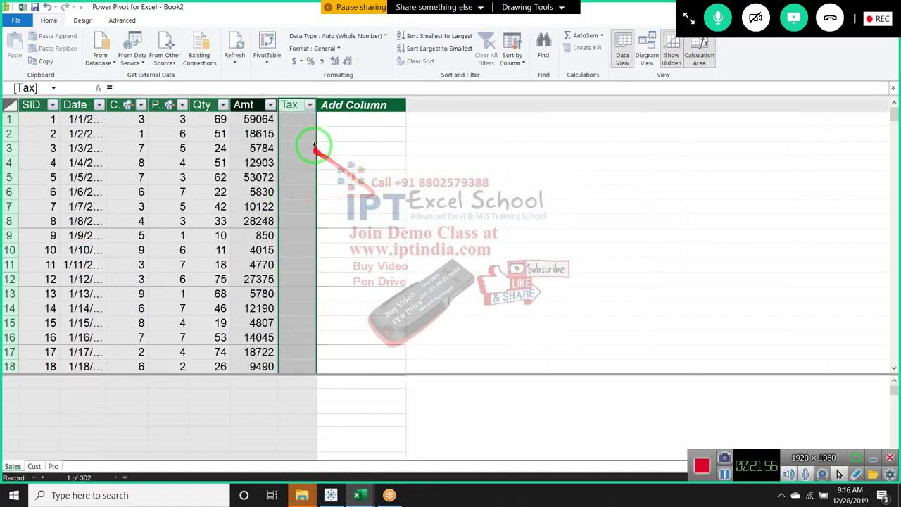
{"action": "left_click", "coordinate": [304, 121]}
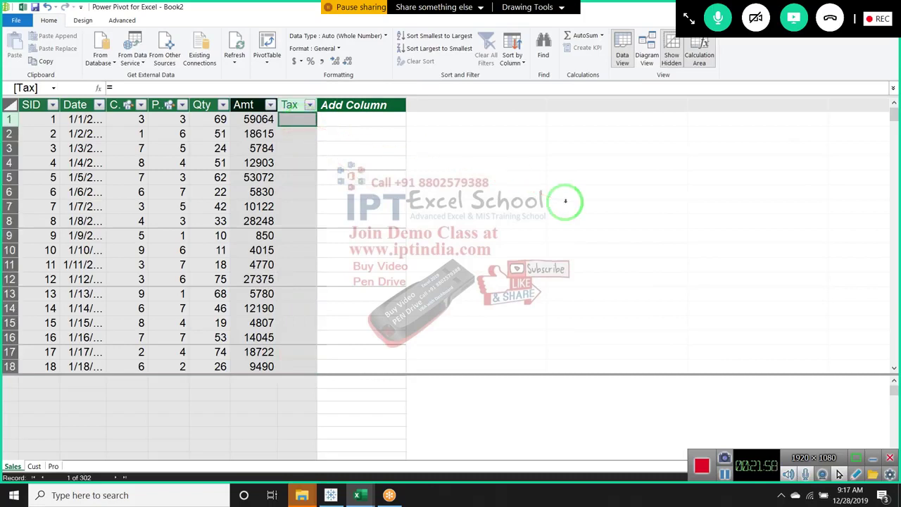
Give Tax the formula =[Amt]*0.18, fixing the % syntax error, and widen the column
{"action": "type", "text": "="}
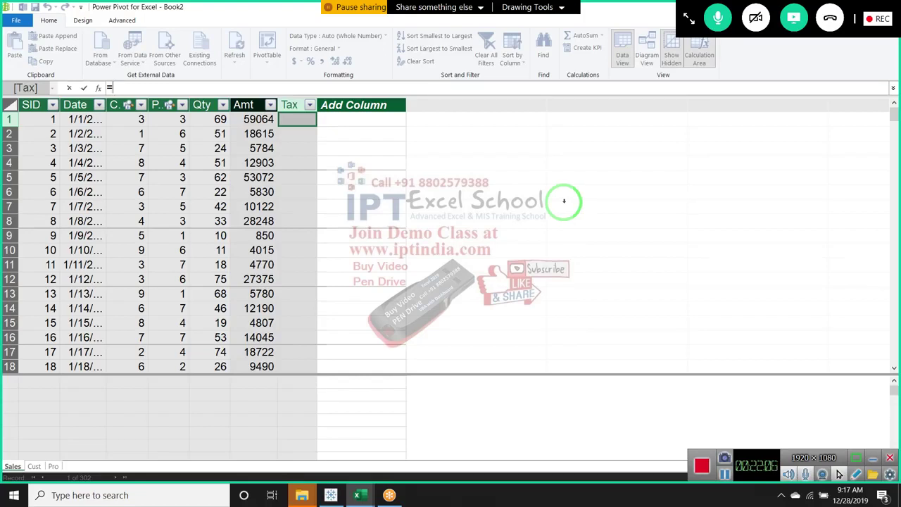
{"action": "type", "text": "am"}
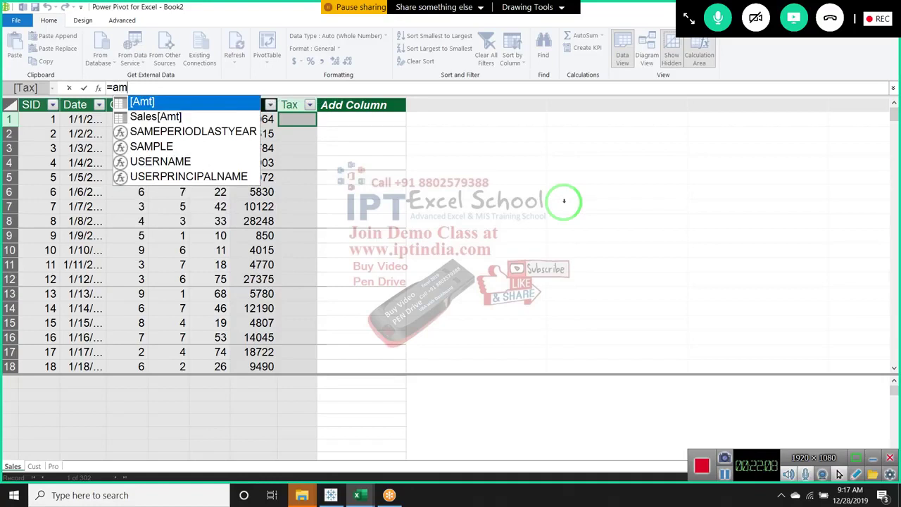
{"action": "key", "text": "Tab"}
{"action": "type", "text": "*1"}
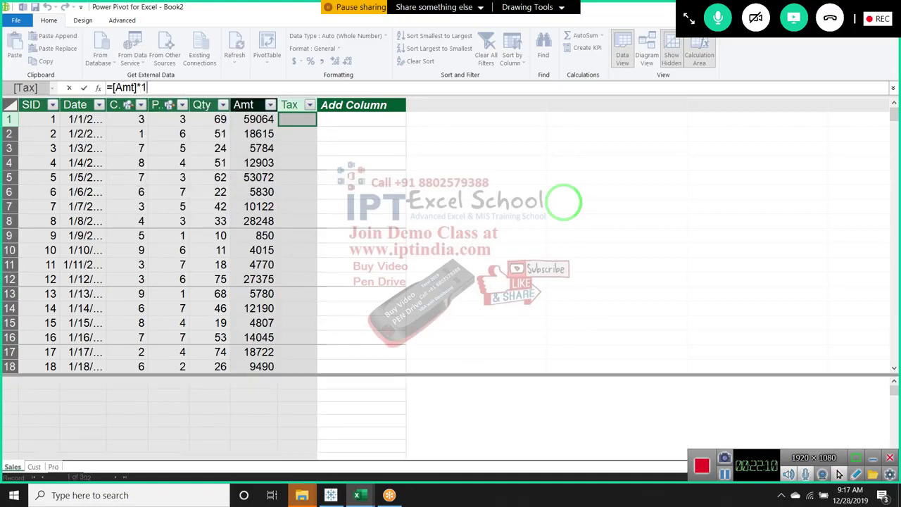
{"action": "type", "text": "8"}
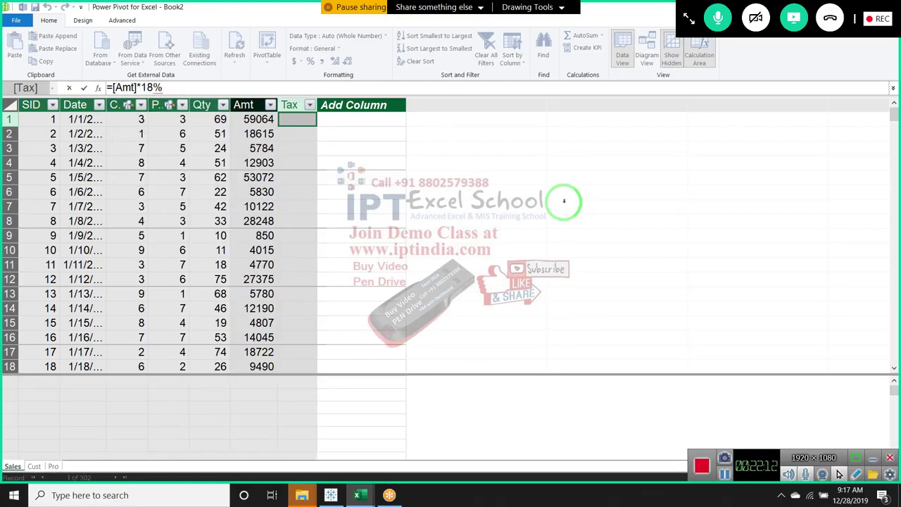
{"action": "key", "text": "Escape"}
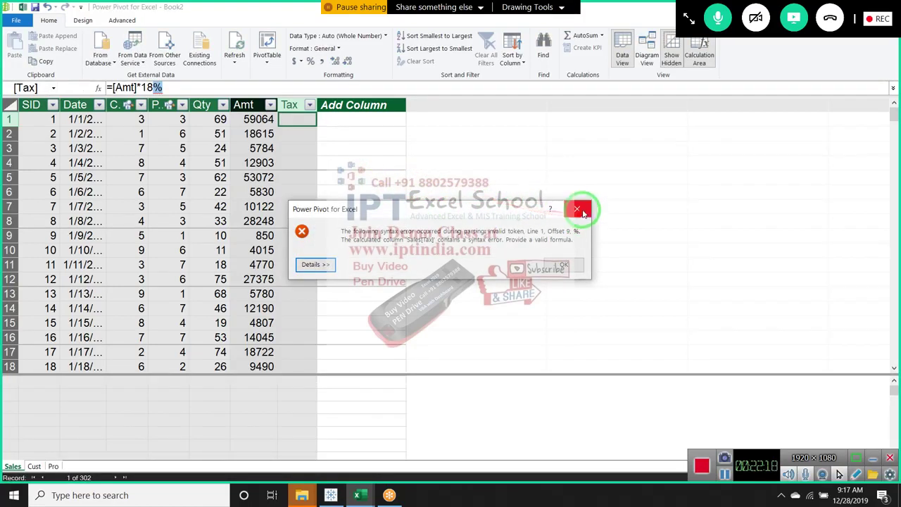
{"action": "left_click", "coordinate": [577, 208]}
{"action": "left_click", "coordinate": [227, 84]}
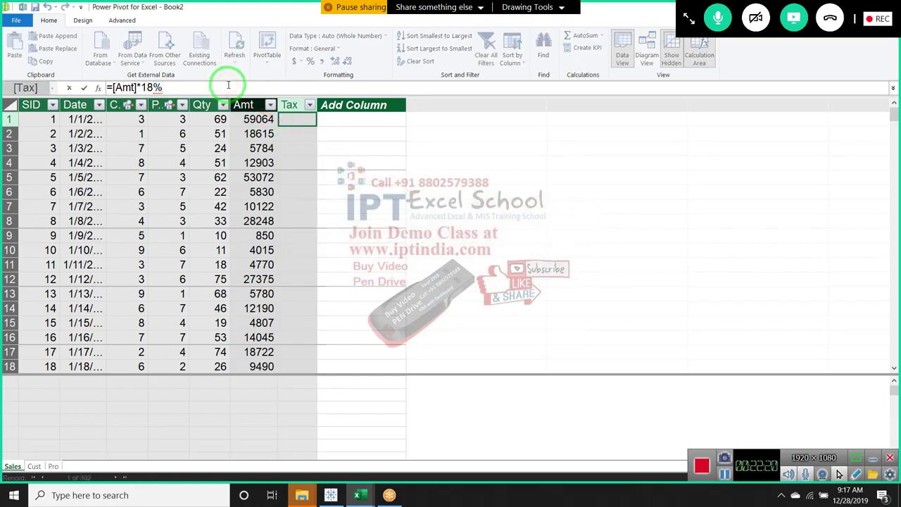
{"action": "key", "text": "BackSpace"}
{"action": "key", "text": "BackSpace"}
{"action": "type", "text": "0."}
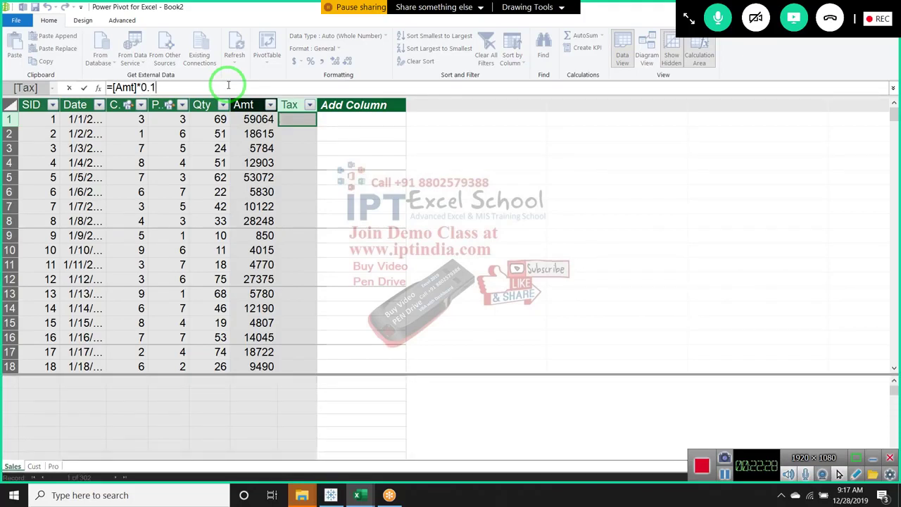
{"action": "type", "text": "8"}
{"action": "key", "text": "Return"}
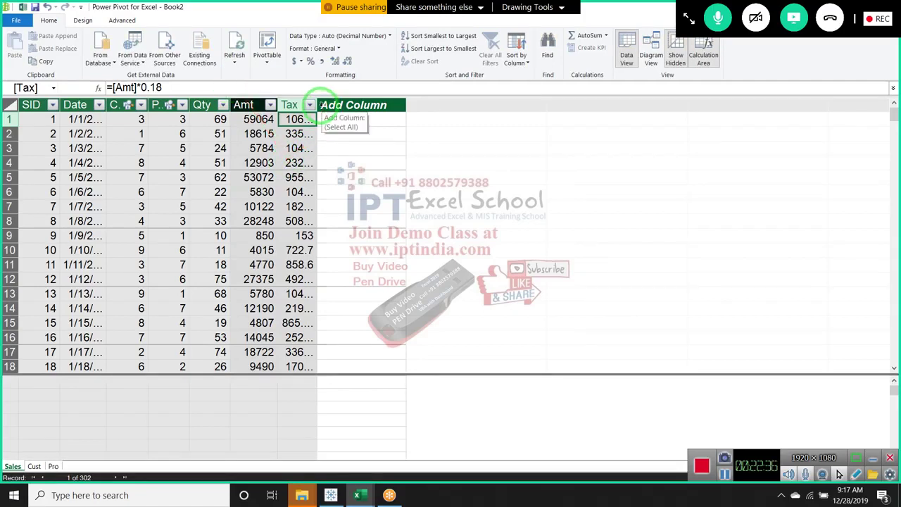
{"action": "left_click_drag", "start_coordinate": [316, 104], "coordinate": [346, 104]}
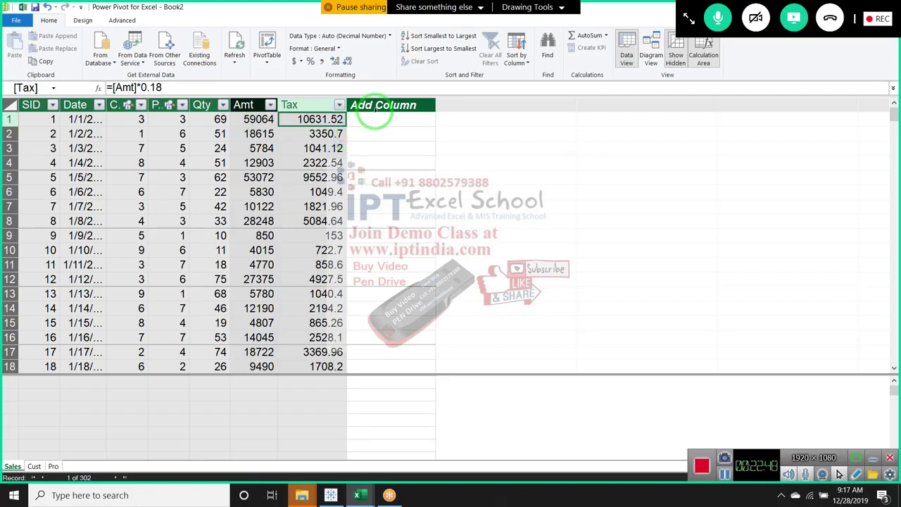
Add a Total column with =[Amt]+ROUND(Sales[Tax],0), reading 69696 in row 1
{"action": "double_click", "coordinate": [376, 107]}
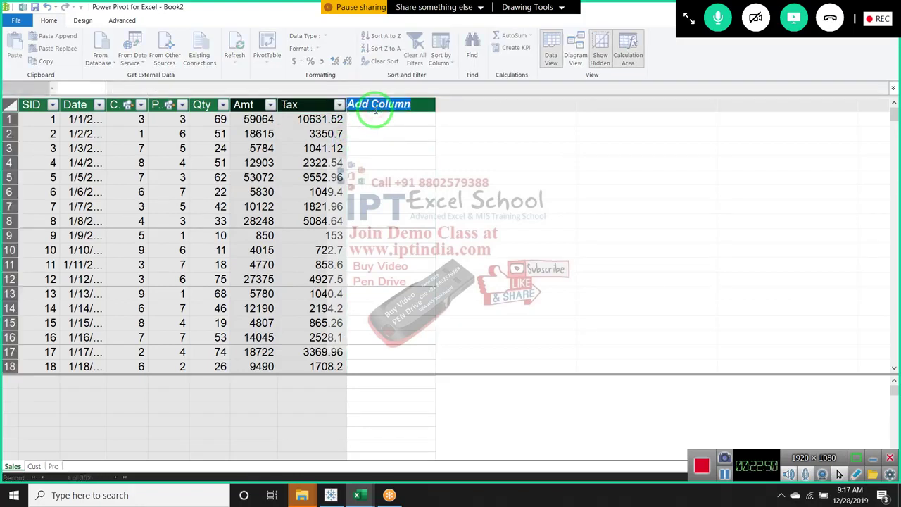
{"action": "type", "text": "Total"}
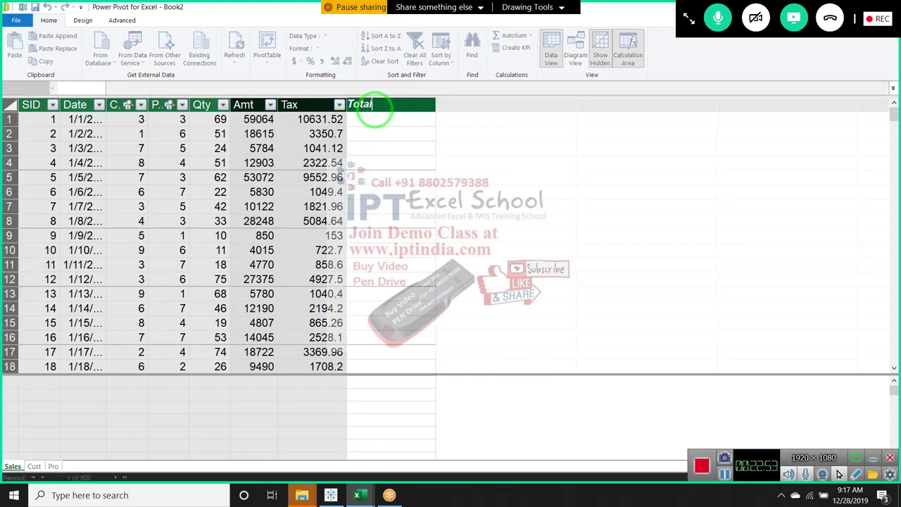
{"action": "key", "text": "Return"}
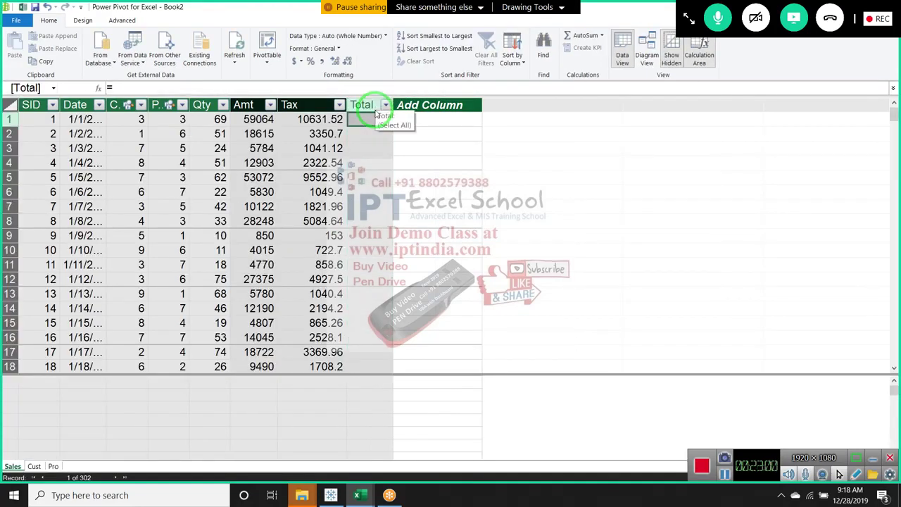
{"action": "type", "text": "=am"}
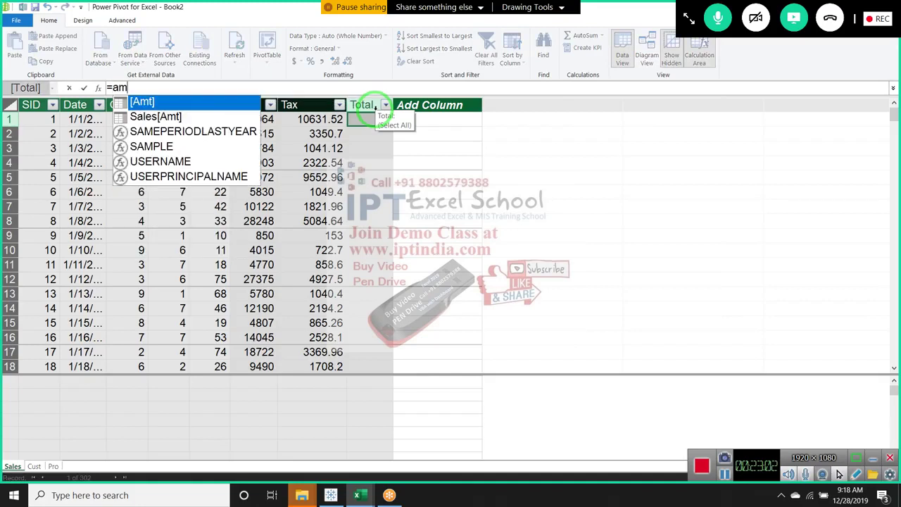
{"action": "type", "text": "t"}
{"action": "key", "text": "Tab"}
{"action": "type", "text": "+"}
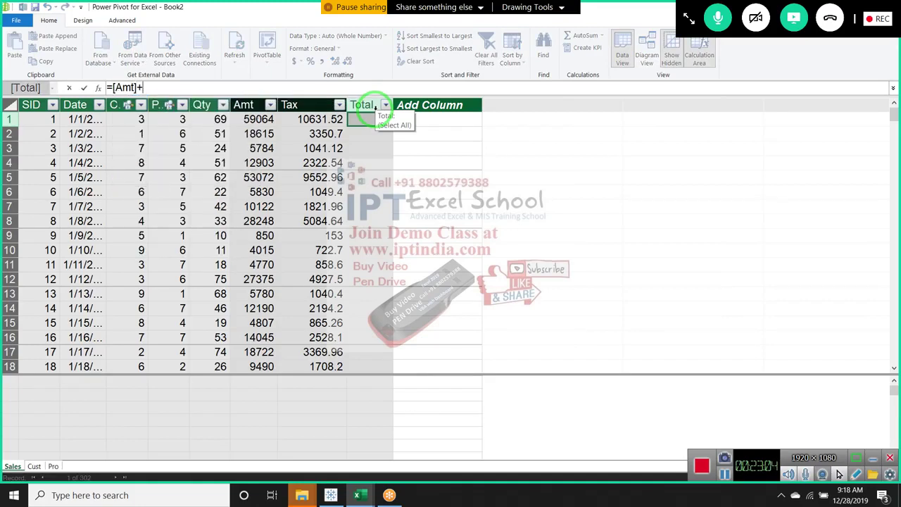
{"action": "type", "text": "roun"}
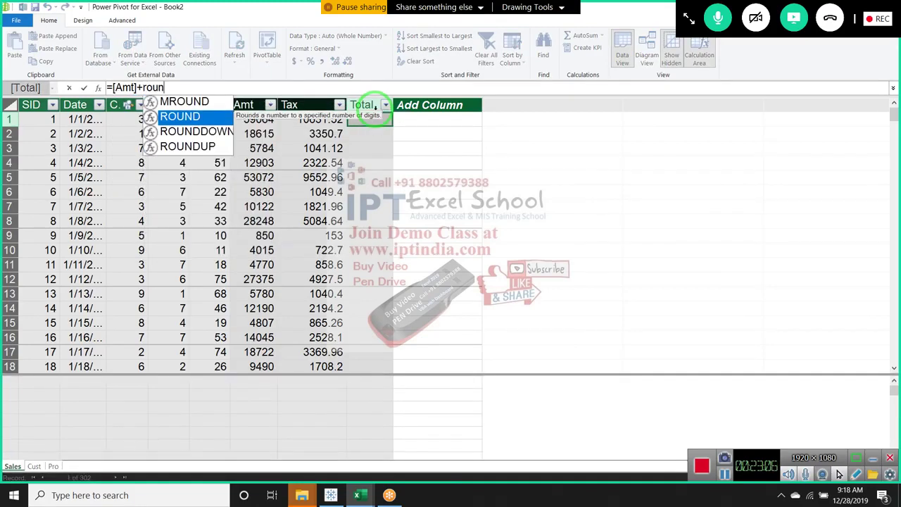
{"action": "key", "text": "Tab"}
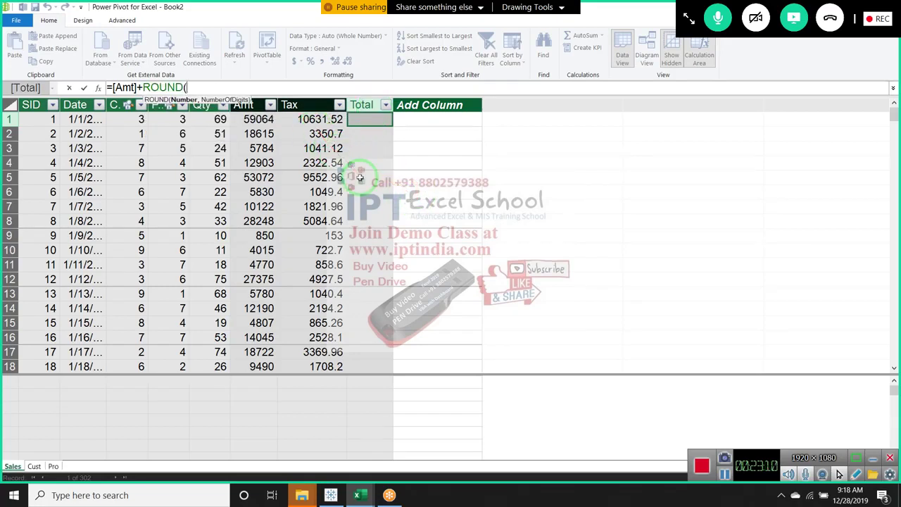
{"action": "type", "text": "tax"}
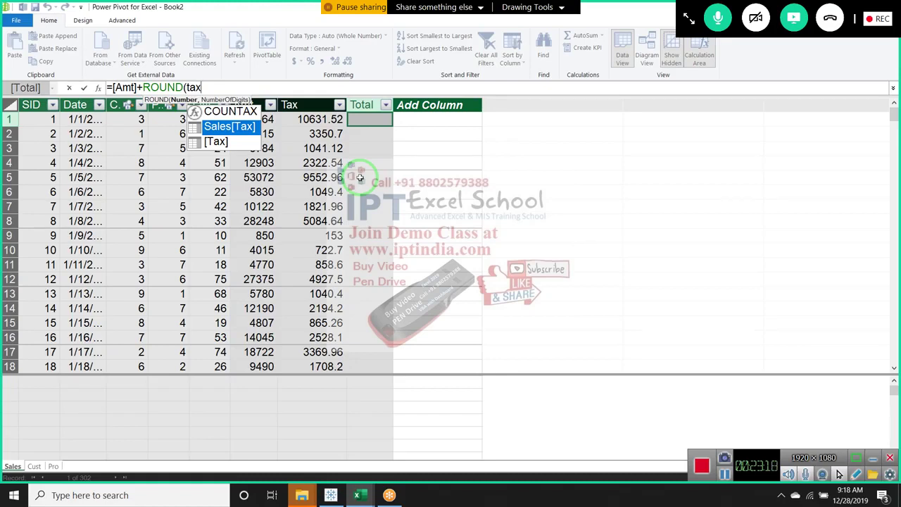
{"action": "key", "text": "Down"}
{"action": "key", "text": "Tab"}
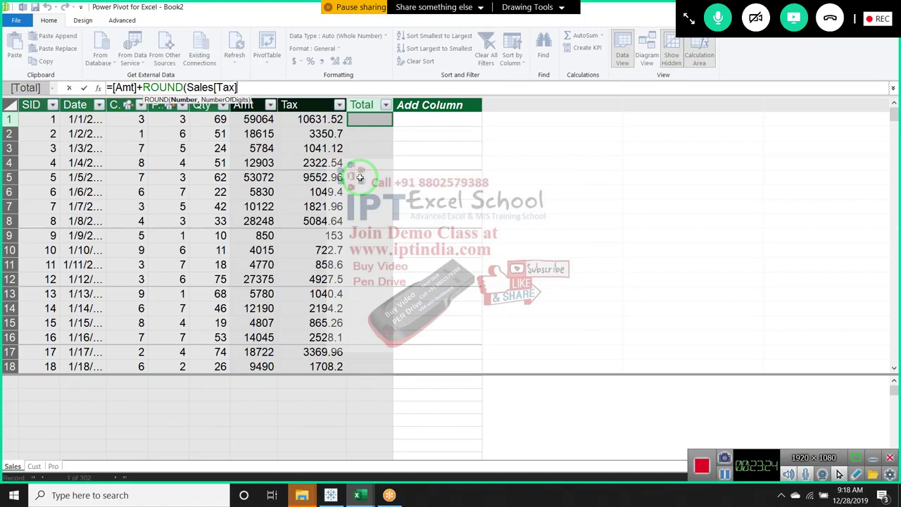
{"action": "type", "text": ",0"}
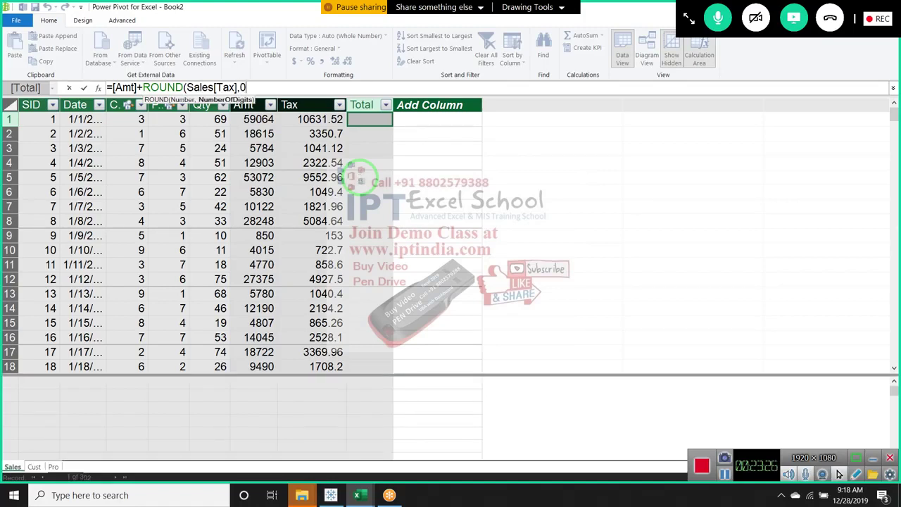
{"action": "type", "text": ")"}
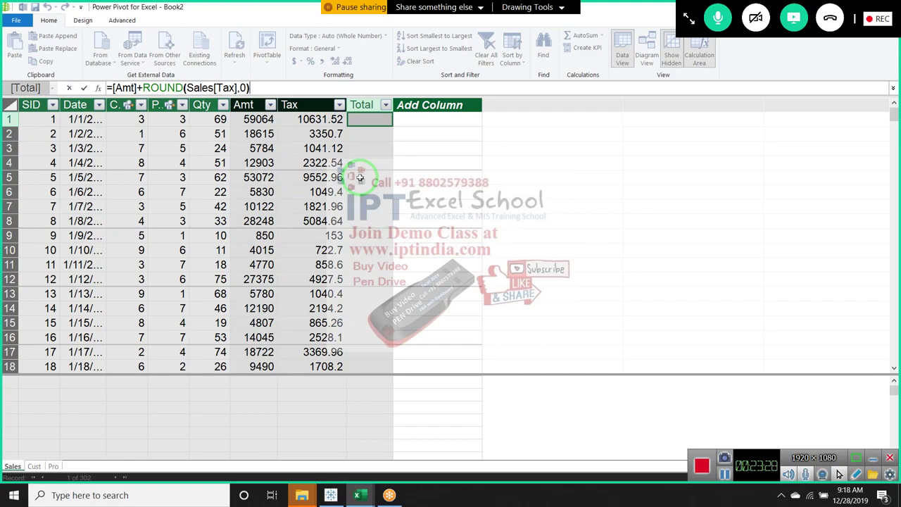
{"action": "key", "text": "Return"}
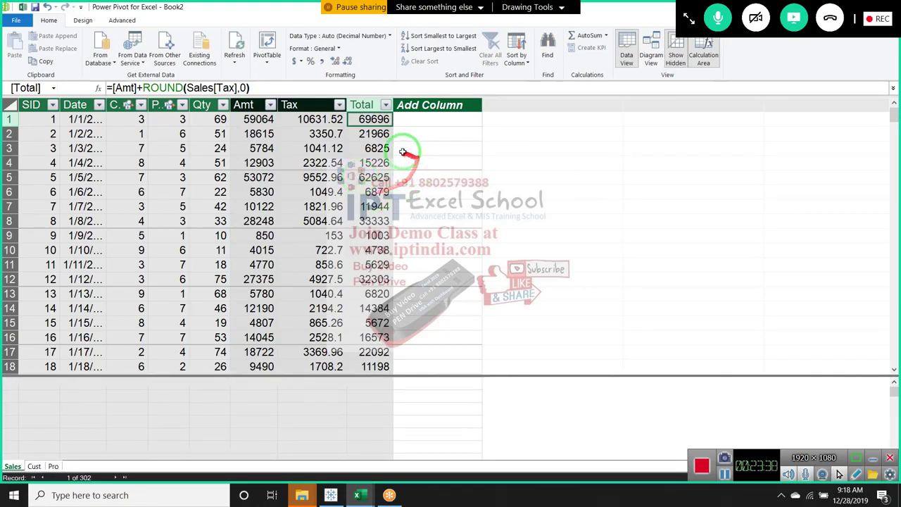
Check the Total values, widen the Date column, and begin naming another new column
{"action": "left_click", "coordinate": [369, 149]}
{"action": "left_click", "coordinate": [370, 192]}
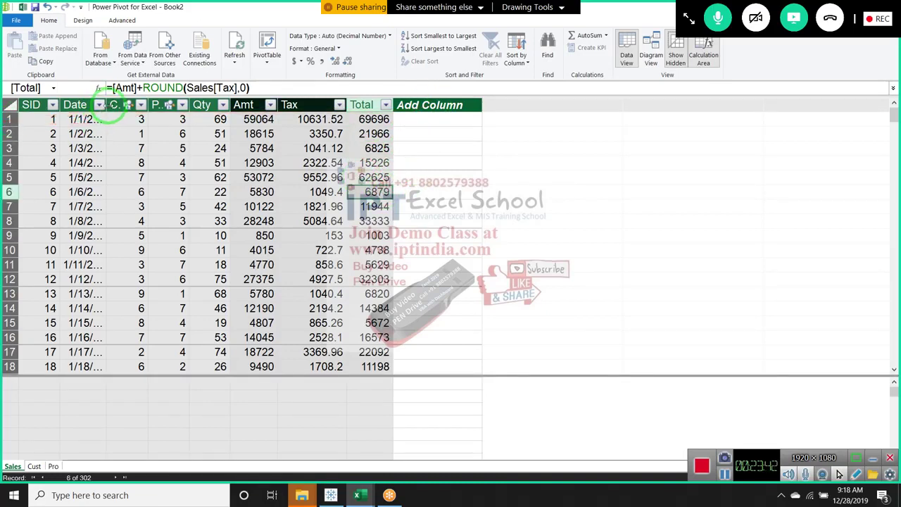
{"action": "left_click_drag", "start_coordinate": [106, 106], "coordinate": [122, 106]}
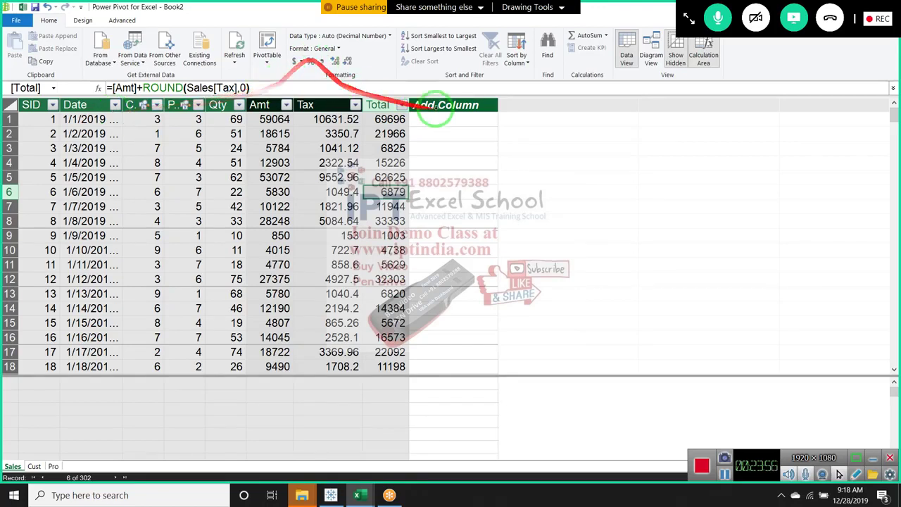
{"action": "left_click", "coordinate": [461, 106]}
{"action": "double_click", "coordinate": [463, 106]}
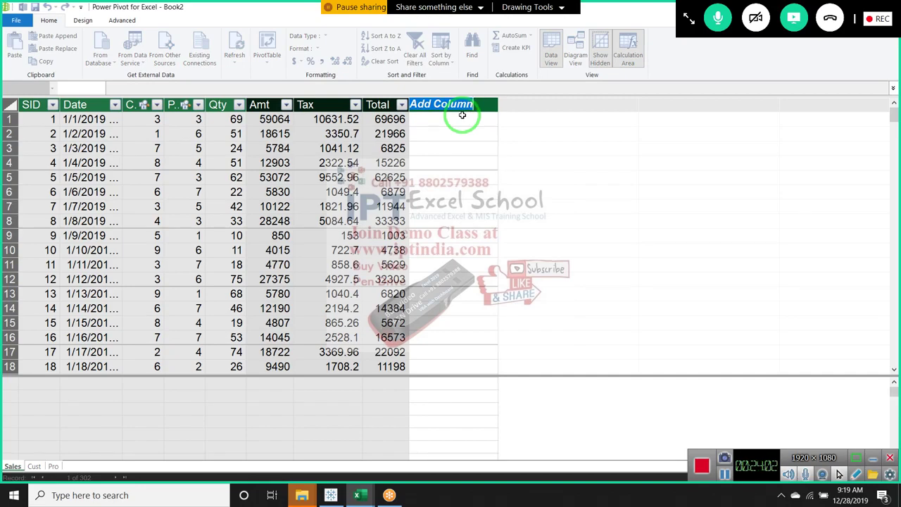
Name the new column Month and browse the month-related DAX function suggestions
{"action": "type", "text": "Month"}
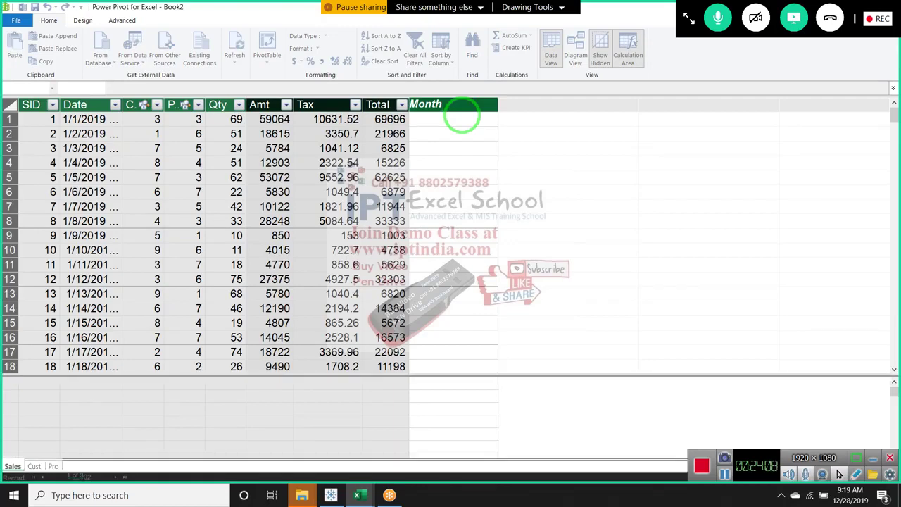
{"action": "key", "text": "Return"}
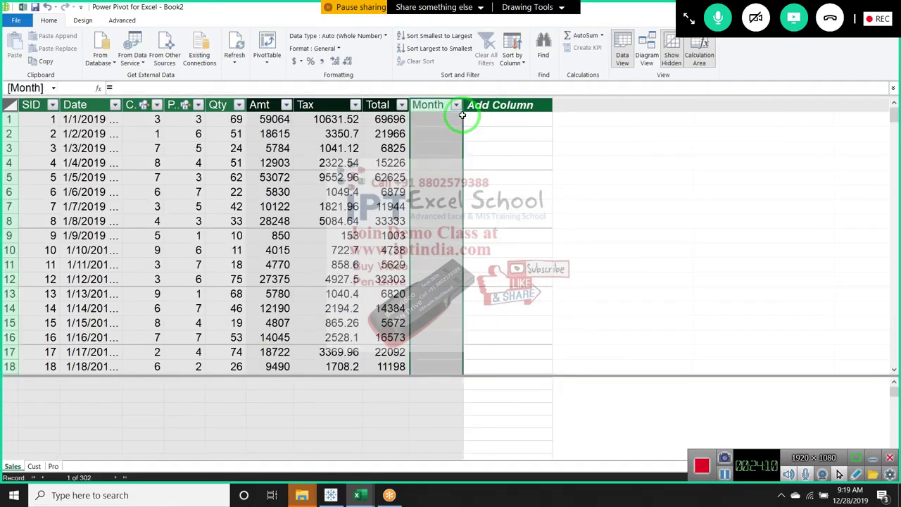
{"action": "left_click", "coordinate": [462, 117]}
{"action": "type", "text": "="}
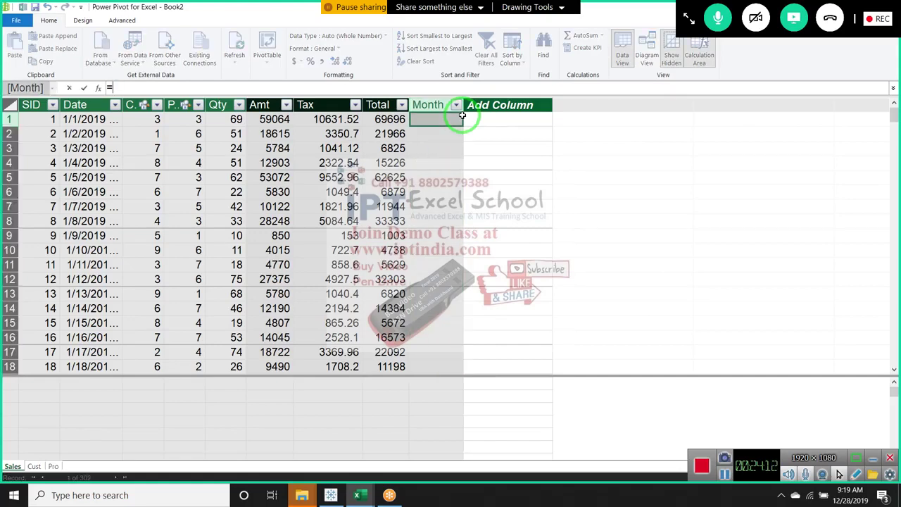
{"action": "type", "text": "mon"}
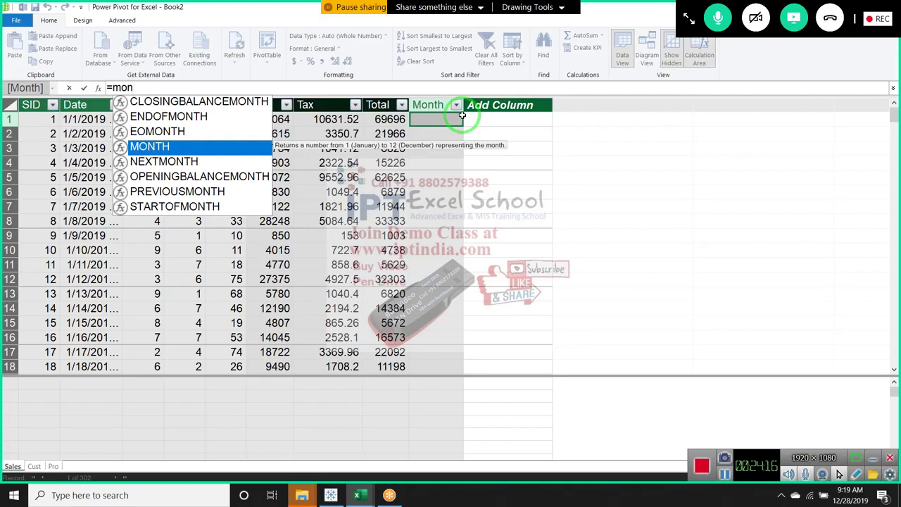
{"action": "key", "text": "Down"}
{"action": "key", "text": "Up"}
{"action": "key", "text": "Up"}
{"action": "key", "text": "Up"}
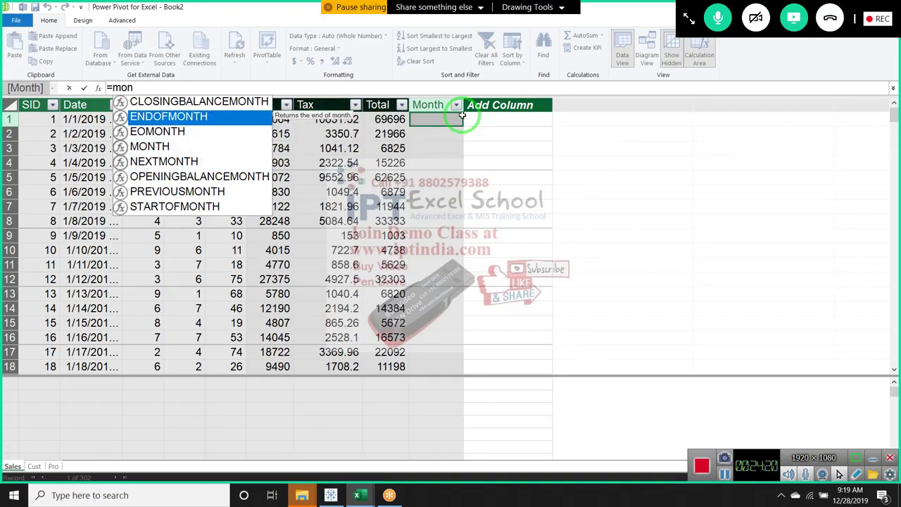
{"action": "key", "text": "Down"}
{"action": "key", "text": "Up"}
{"action": "key", "text": "Down"}
{"action": "key", "text": "Down"}
{"action": "key", "text": "Down"}
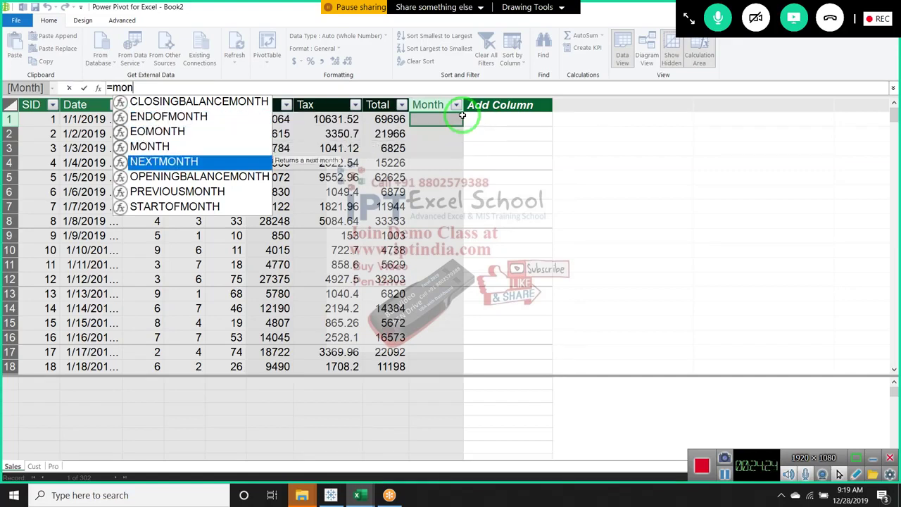
{"action": "key", "text": "Down"}
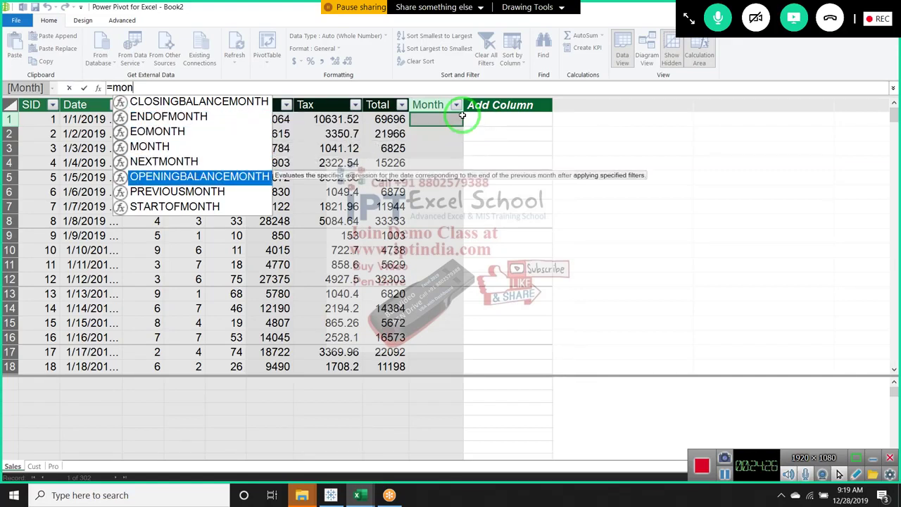
{"action": "key", "text": "Down"}
{"action": "key", "text": "Down"}
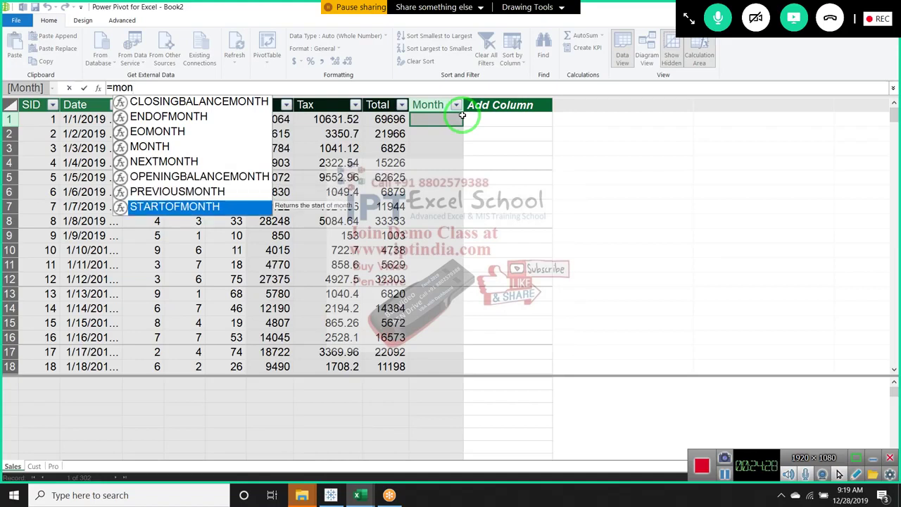
{"action": "key", "text": "Up"}
{"action": "key", "text": "Up"}
{"action": "key", "text": "Up"}
{"action": "key", "text": "Up"}
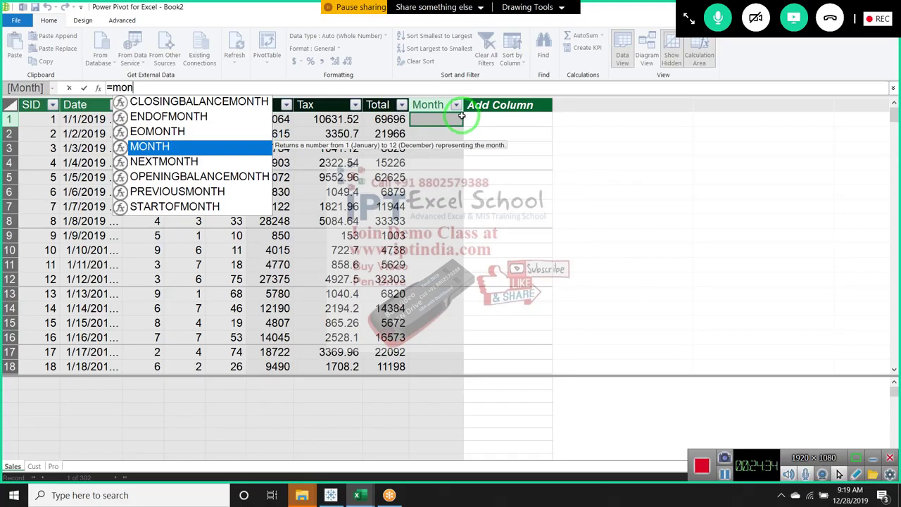
{"action": "key", "text": "Tab"}
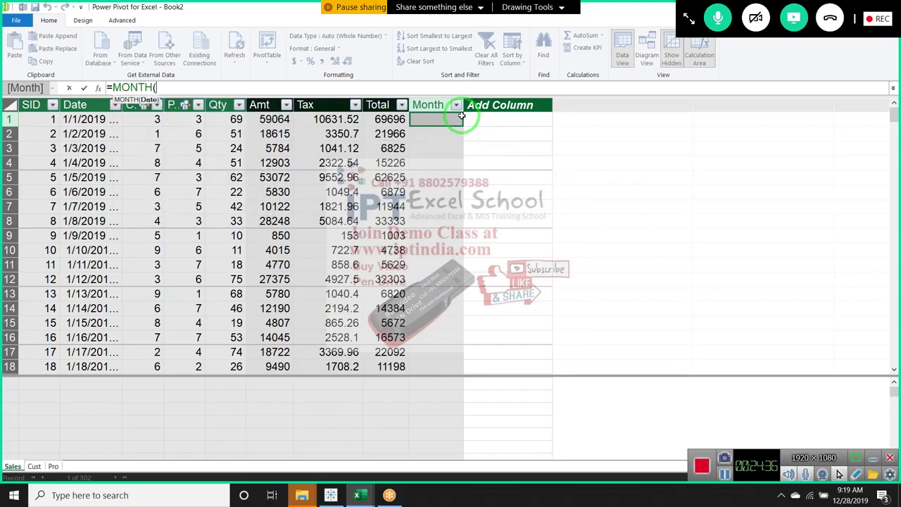
{"action": "key", "text": "BackSpace"}
{"action": "type", "text": "n"}
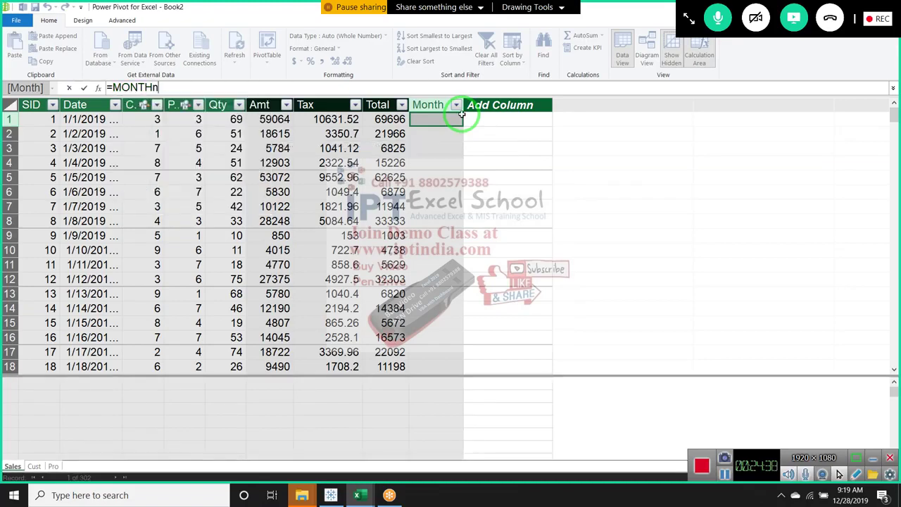
{"action": "key", "text": "BackSpace"}
{"action": "key", "text": "BackSpace"}
{"action": "key", "text": "BackSpace"}
{"action": "key", "text": "BackSpace"}
{"action": "key", "text": "BackSpace"}
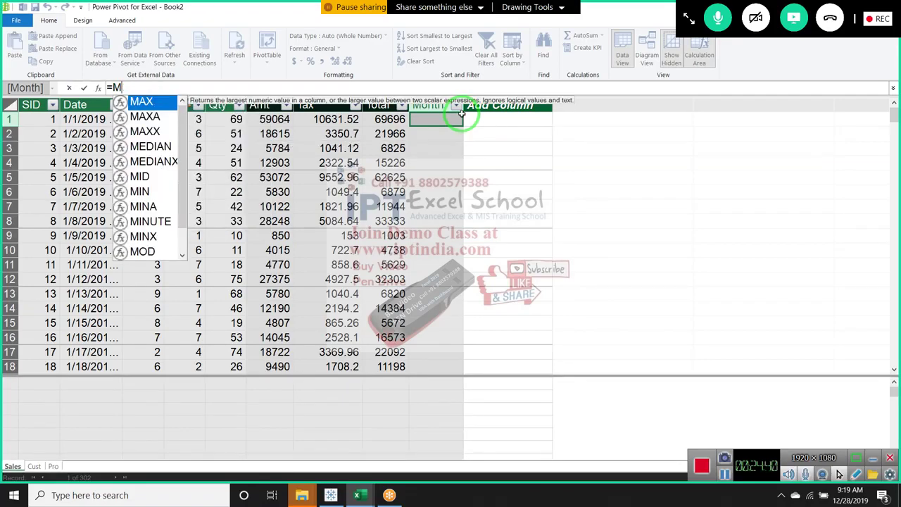
{"action": "key", "text": "BackSpace"}
Enter =MONTH([Date]) in the Month column, showing 1 for the January rows
{"action": "type", "text": "date"}
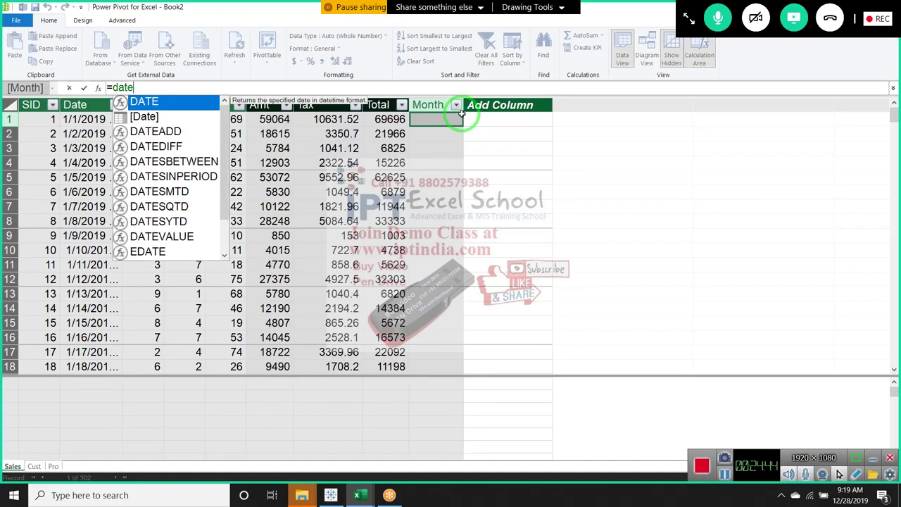
{"action": "key", "text": "Down"}
{"action": "key", "text": "Down"}
{"action": "key", "text": "Down"}
{"action": "key", "text": "Down"}
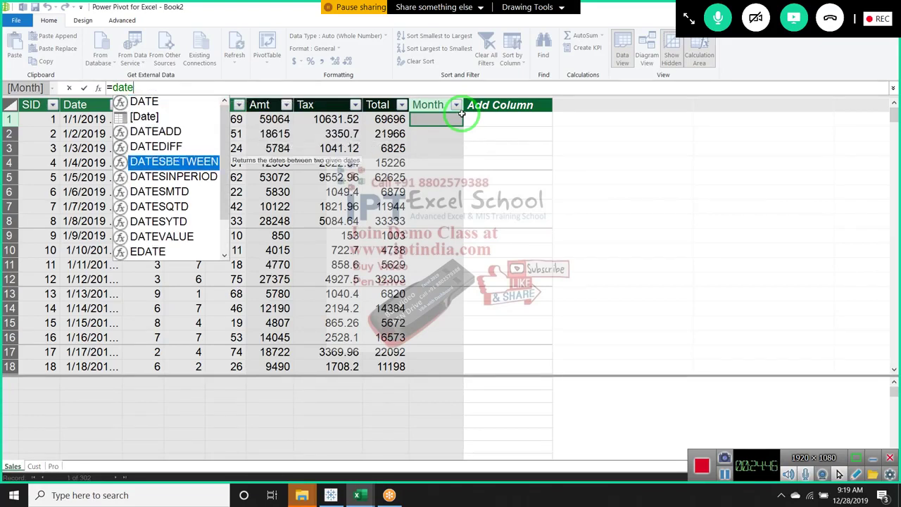
{"action": "key", "text": "Page_Down"}
{"action": "key", "text": "Down"}
{"action": "key", "text": "Down"}
{"action": "key", "text": "Down"}
{"action": "key", "text": "Up"}
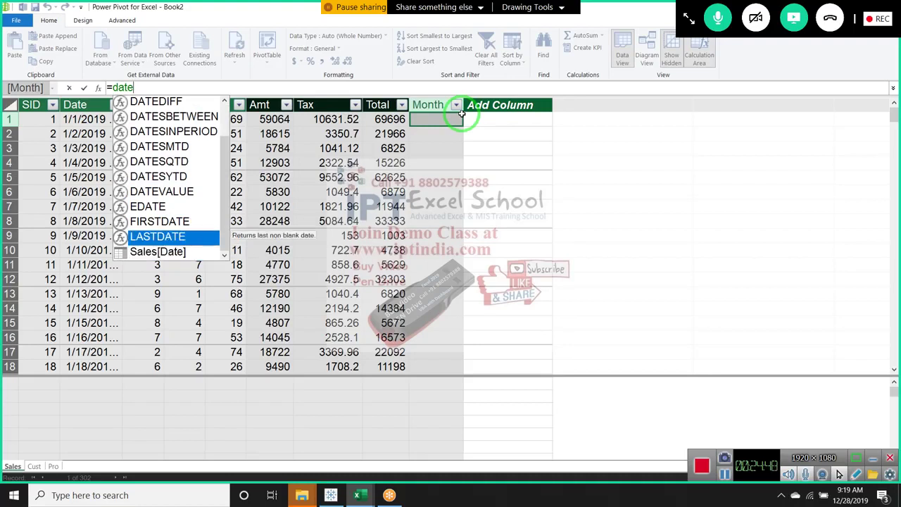
{"action": "key", "text": "Up"}
{"action": "key", "text": "Up"}
{"action": "key", "text": "Up"}
{"action": "key", "text": "Up"}
{"action": "key", "text": "Up"}
{"action": "key", "text": "Up"}
{"action": "key", "text": "Down"}
{"action": "key", "text": "Down"}
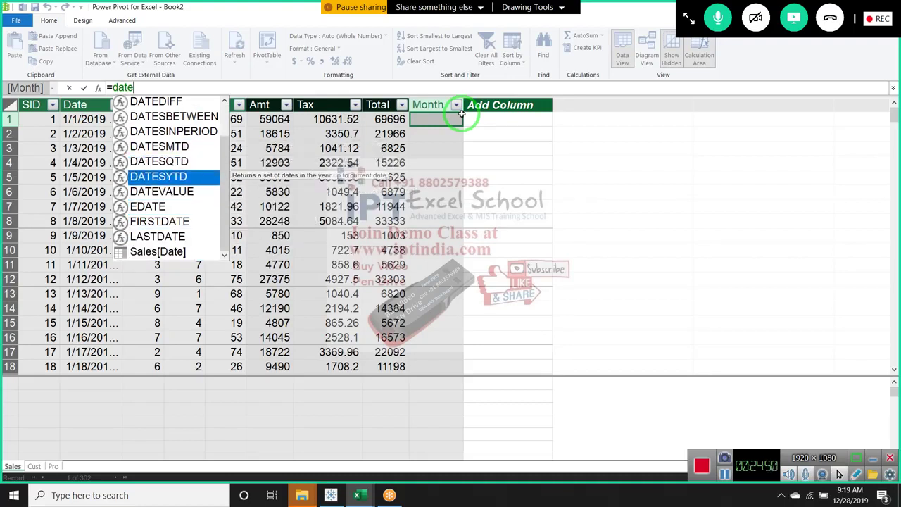
{"action": "key", "text": "Down"}
{"action": "key", "text": "Down"}
{"action": "key", "text": "Down"}
{"action": "key", "text": "Down"}
{"action": "key", "text": "Down"}
{"action": "key", "text": "Up"}
{"action": "key", "text": "Up"}
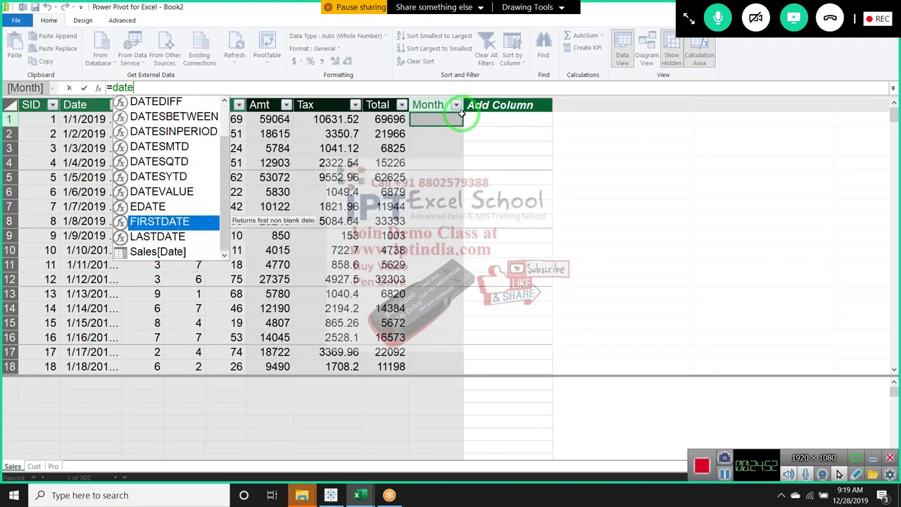
{"action": "key", "text": "Up"}
{"action": "key", "text": "Up"}
{"action": "key", "text": "Up"}
{"action": "key", "text": "Up"}
{"action": "key", "text": "Up"}
{"action": "key", "text": "Up"}
{"action": "key", "text": "Up"}
{"action": "key", "text": "Up"}
{"action": "key", "text": "Up"}
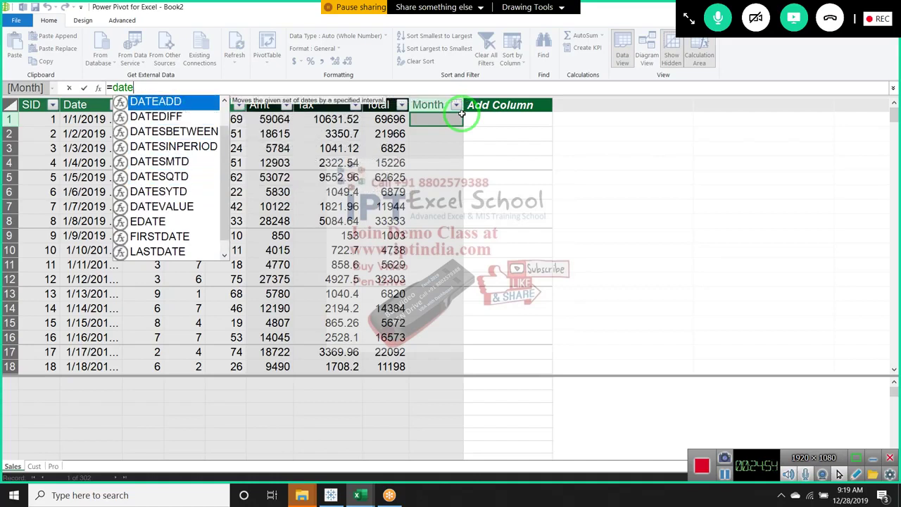
{"action": "key", "text": "Up"}
{"action": "key", "text": "Up"}
{"action": "key", "text": "Down"}
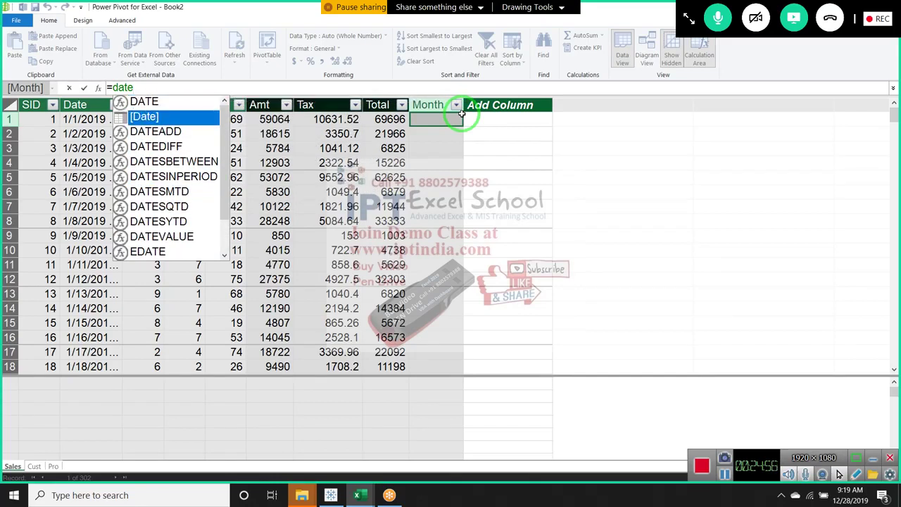
{"action": "key", "text": "BackSpace"}
{"action": "key", "text": "BackSpace"}
{"action": "key", "text": "BackSpace"}
{"action": "key", "text": "BackSpace"}
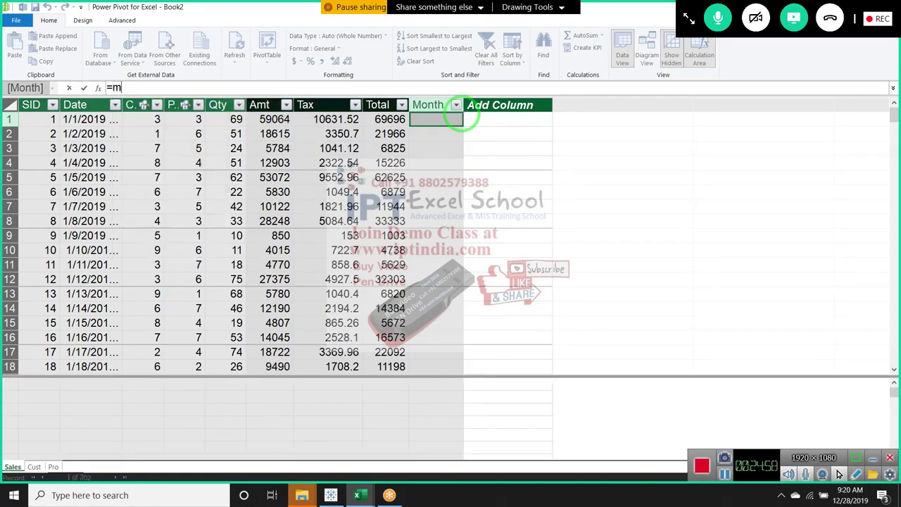
{"action": "type", "text": "mon"}
{"action": "key", "text": "Tab"}
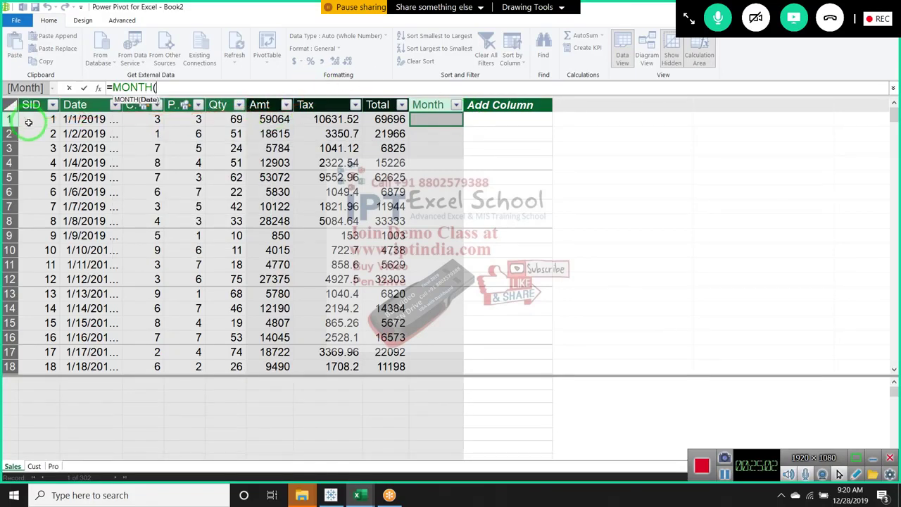
{"action": "type", "text": "da"}
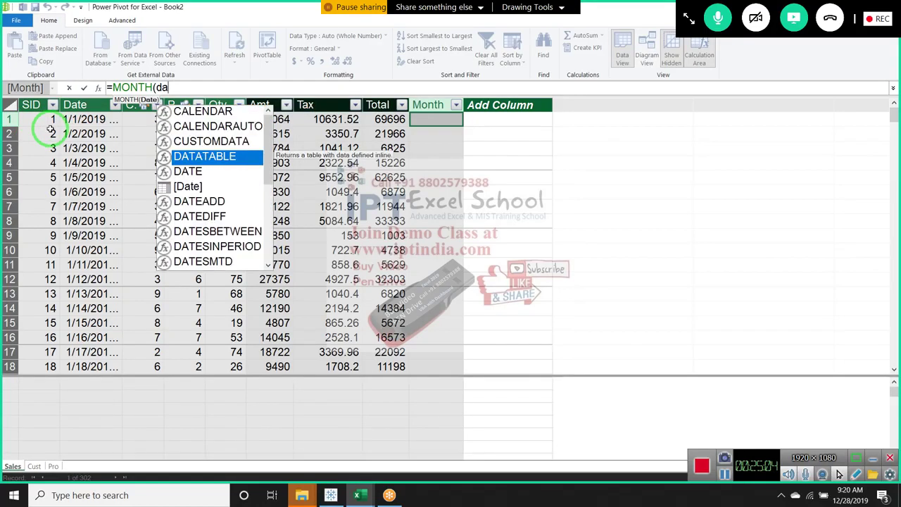
{"action": "key", "text": "Down"}
{"action": "key", "text": "Down"}
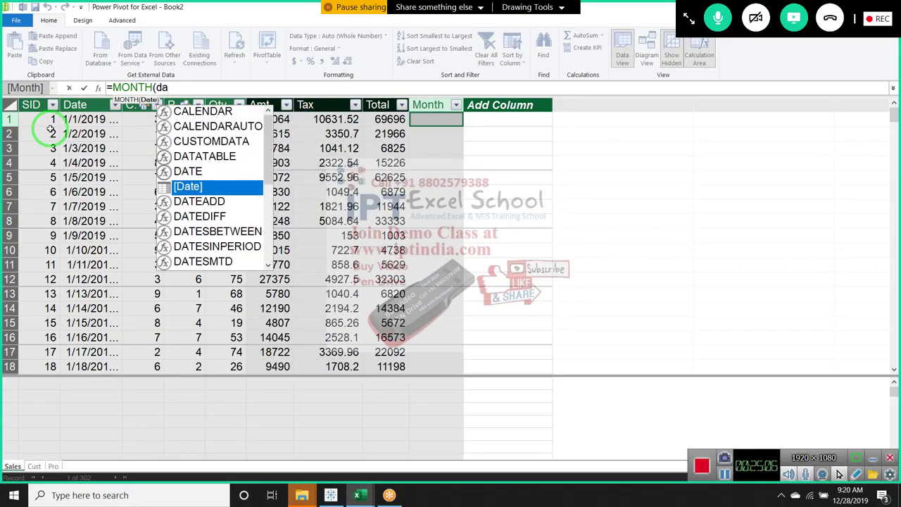
{"action": "key", "text": "Tab"}
{"action": "type", "text": ")"}
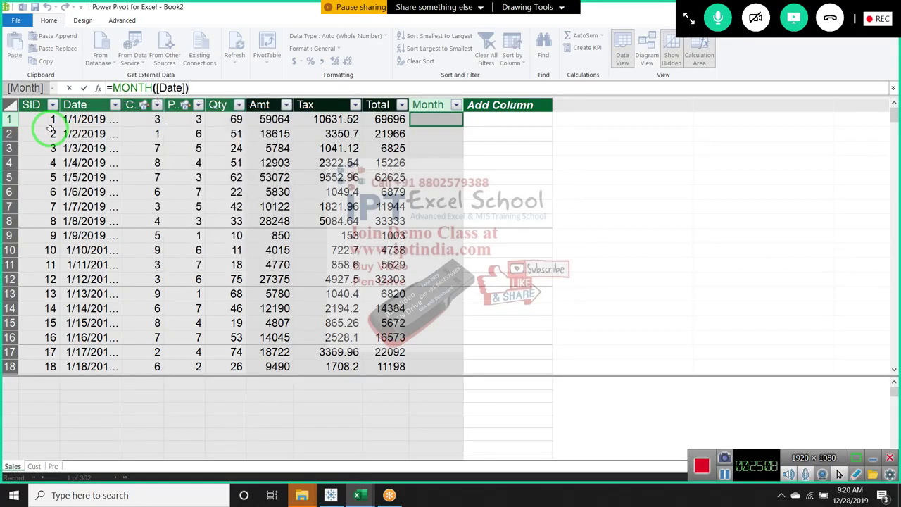
{"action": "key", "text": "Return"}
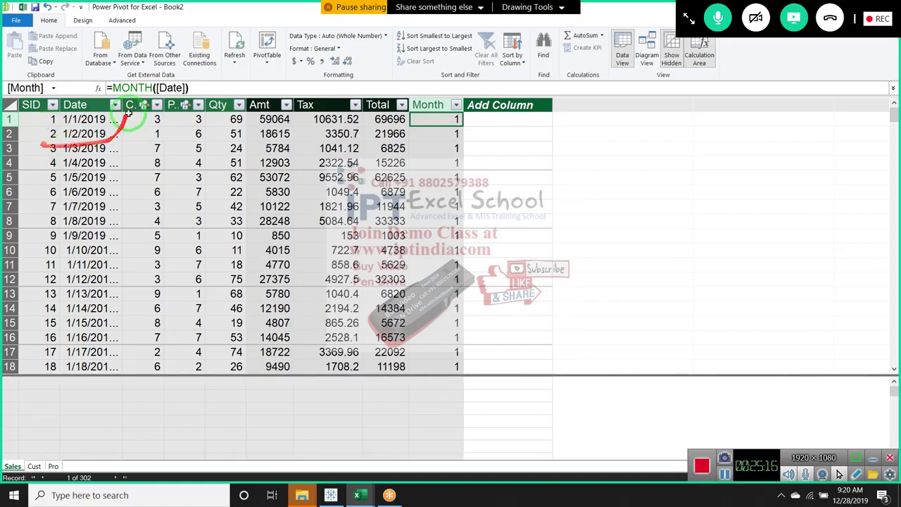
{"action": "left_click_drag", "start_coordinate": [181, 141], "coordinate": [560, 293]}
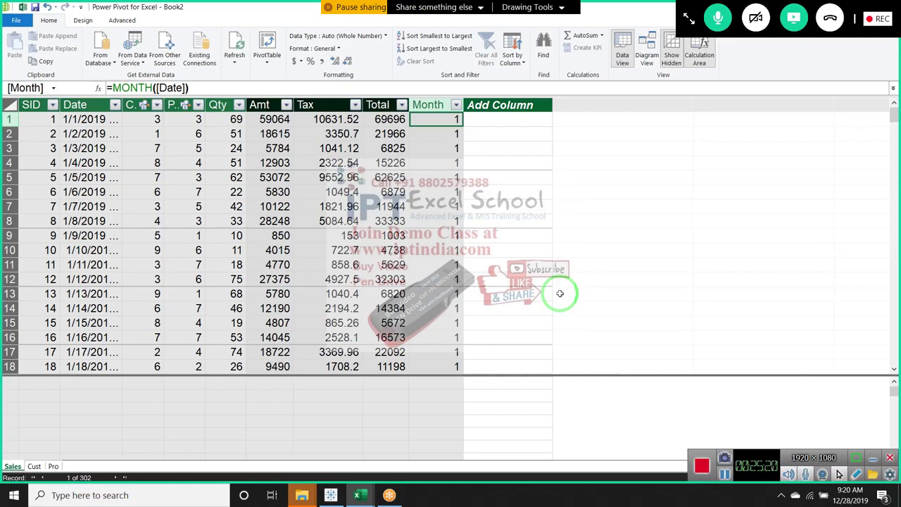
Rewrite the Month formula as =FORMAT(Sales[Date],"MMM")
{"action": "left_click", "coordinate": [436, 205]}
{"action": "left_click", "coordinate": [439, 120]}
{"action": "type", "text": "="}
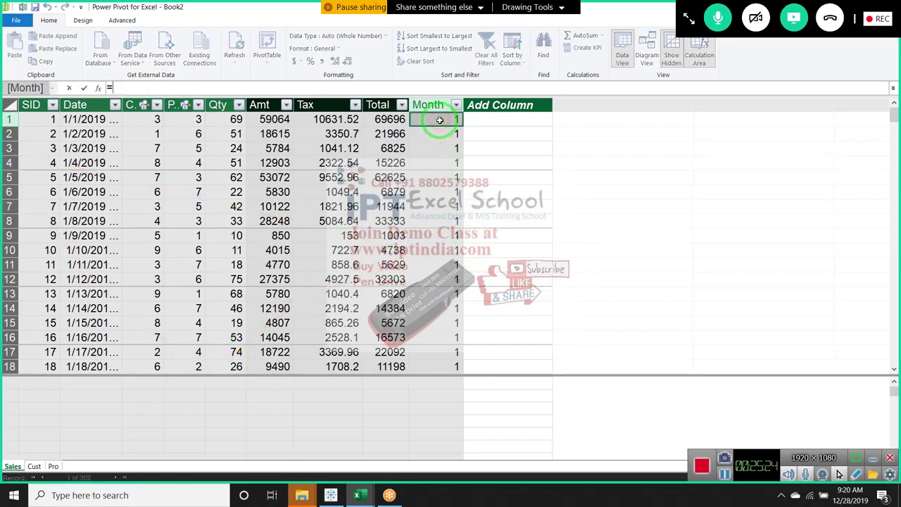
{"action": "type", "text": "te"}
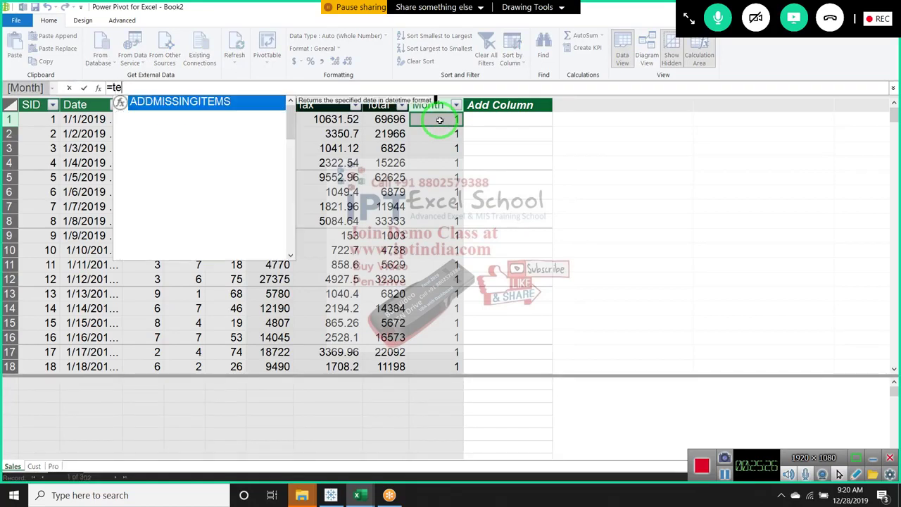
{"action": "type", "text": "x"}
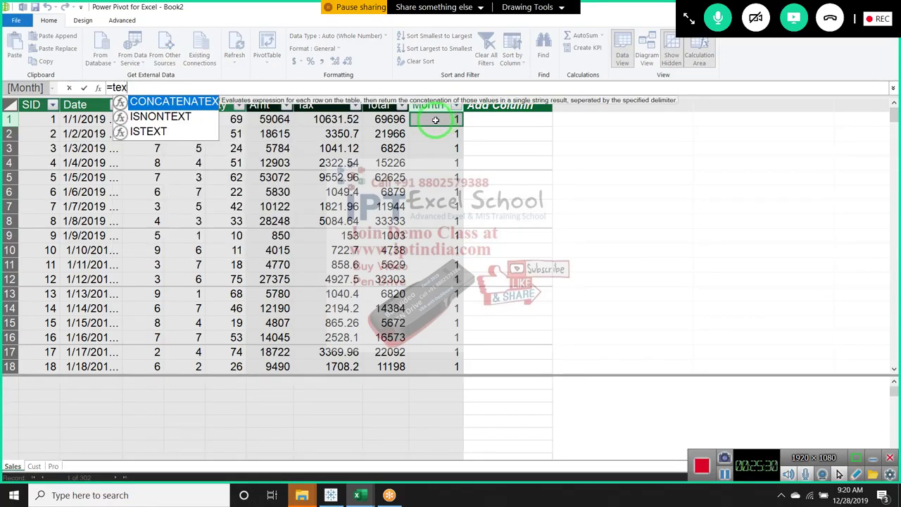
{"action": "type", "text": "t"}
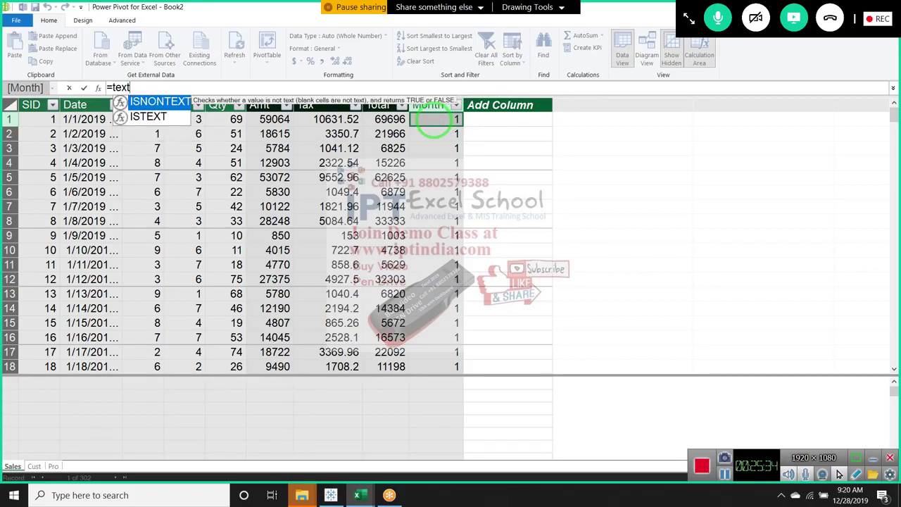
{"action": "key", "text": "BackSpace"}
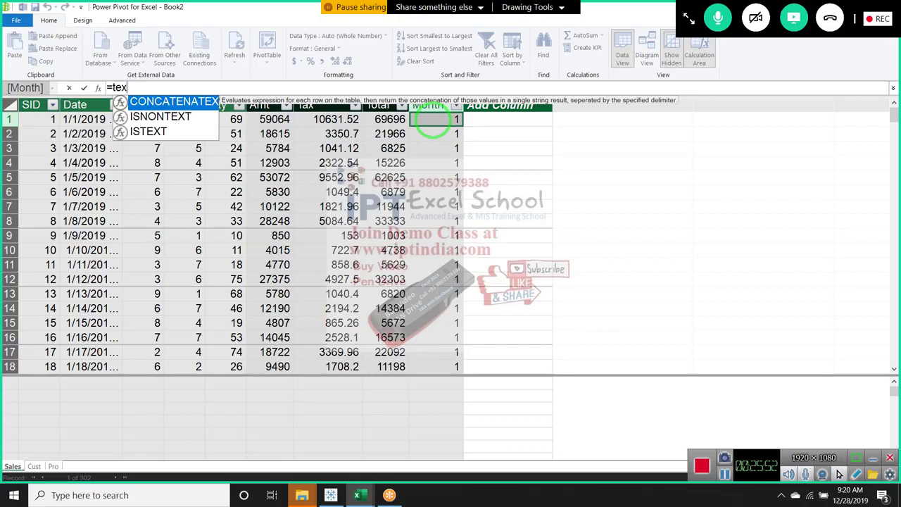
{"action": "key", "text": "BackSpace"}
{"action": "key", "text": "BackSpace"}
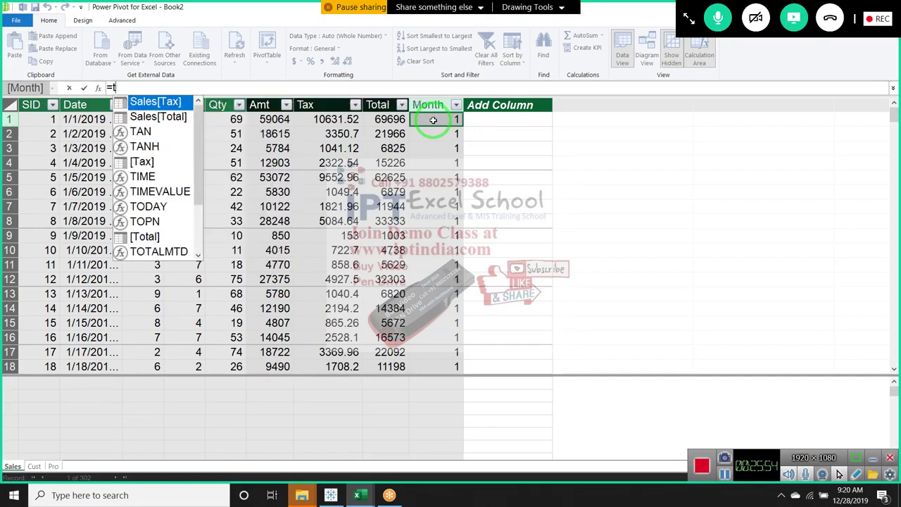
{"action": "key", "text": "BackSpace"}
{"action": "type", "text": "fo"}
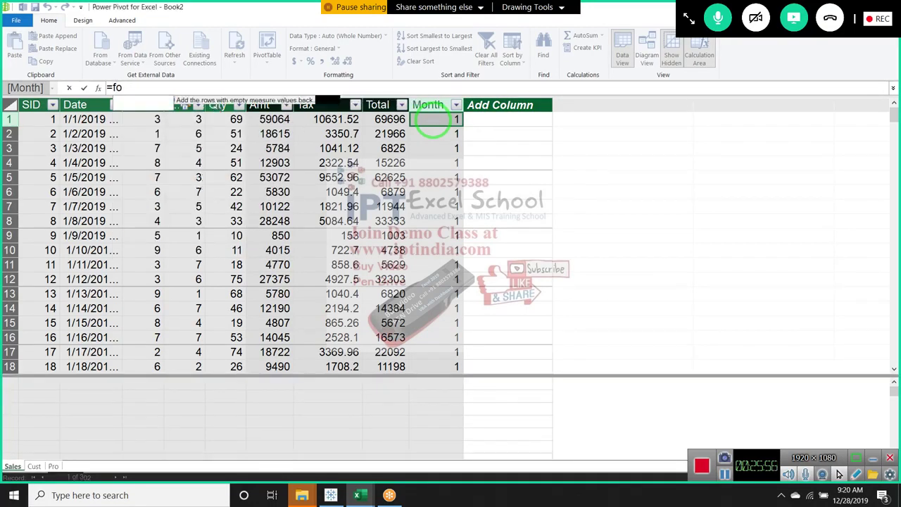
{"action": "type", "text": "r"}
{"action": "key", "text": "Tab"}
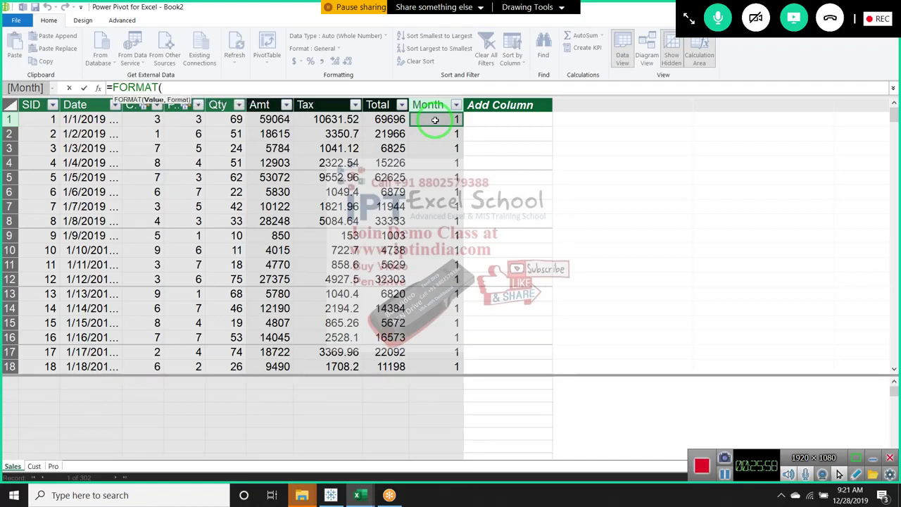
{"action": "left_click_drag", "start_coordinate": [435, 119], "coordinate": [248, 218]}
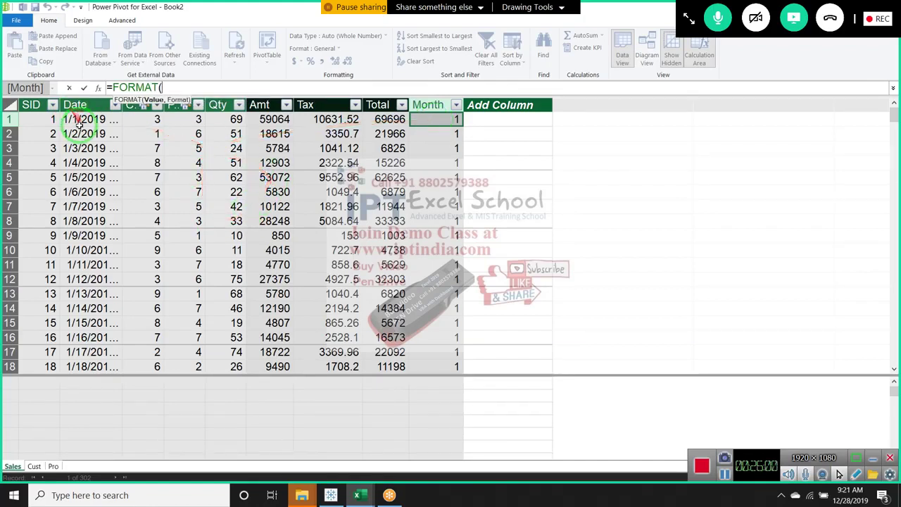
{"action": "left_click", "coordinate": [79, 124]}
{"action": "type", "text": ","}
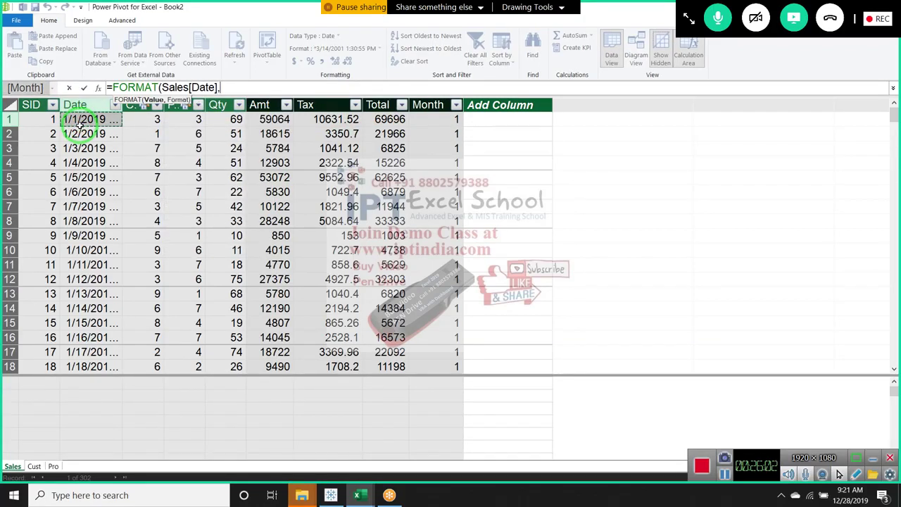
{"action": "type", "text": "\""}
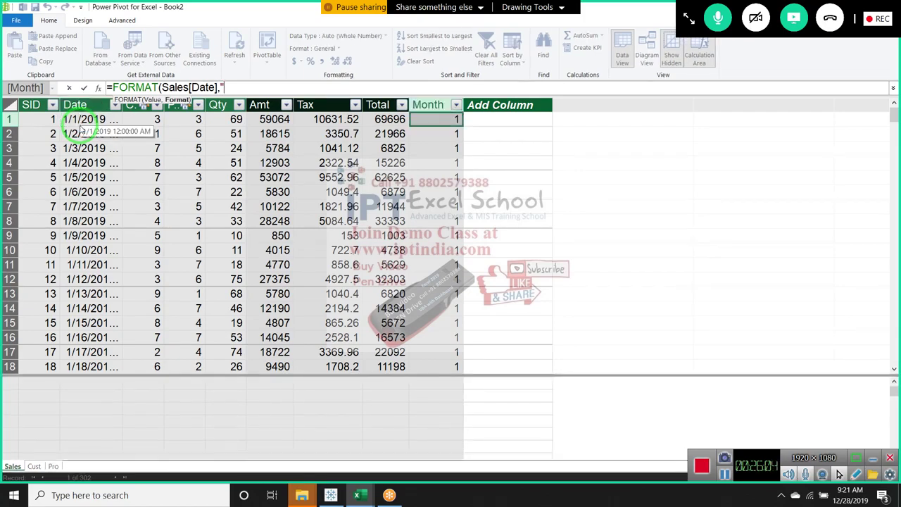
{"action": "type", "text": "MMM"}
{"action": "type", "text": "\""}
{"action": "type", "text": ")"}
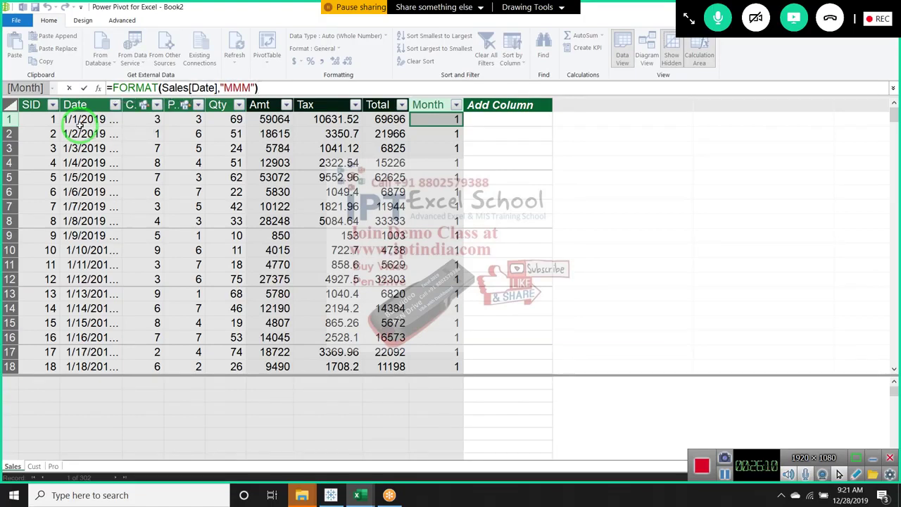
{"action": "key", "text": "Return"}
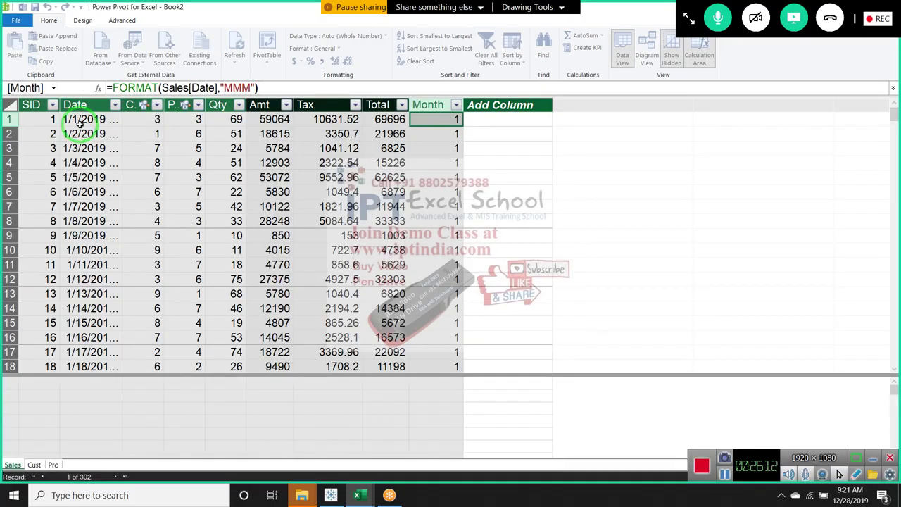
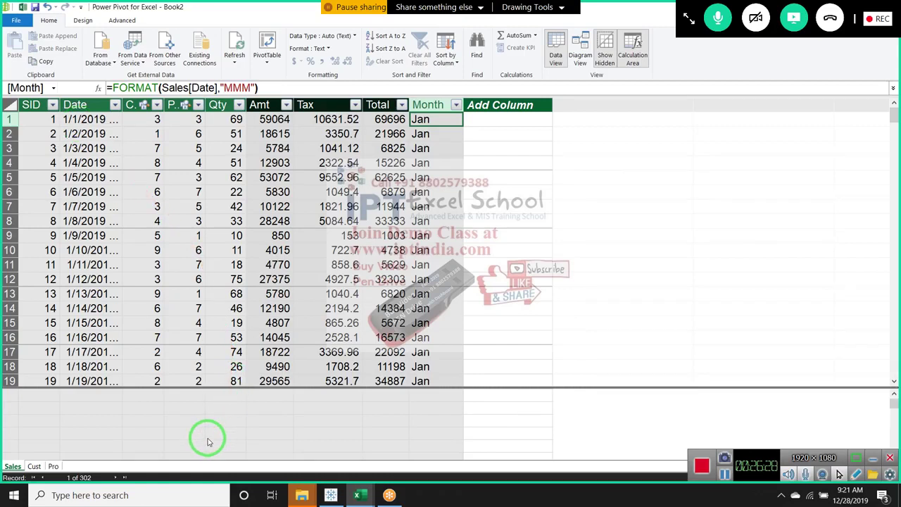
Create a data-model PivotTable on Sheet8 with customer Name in the rows
{"action": "left_click", "coordinate": [267, 46]}
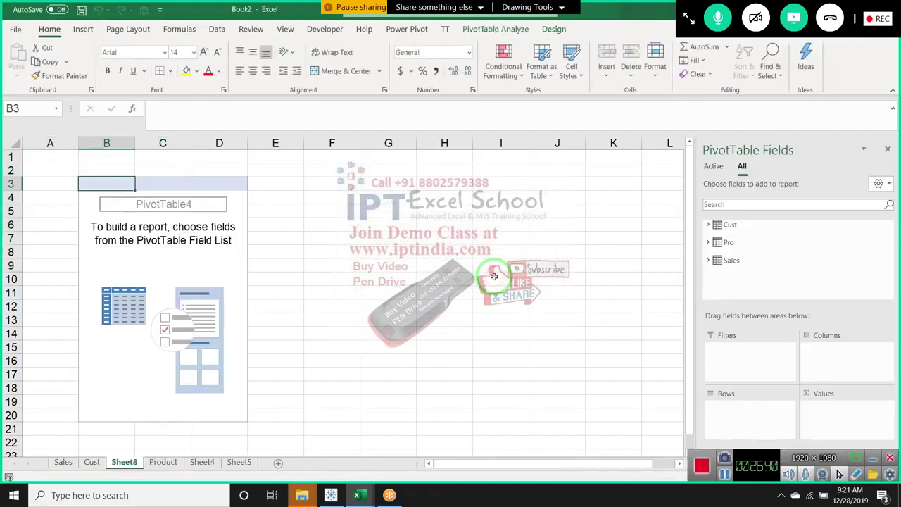
{"action": "scroll", "coordinate": [196, 264], "scroll_direction": "down", "scroll_amount": 4}
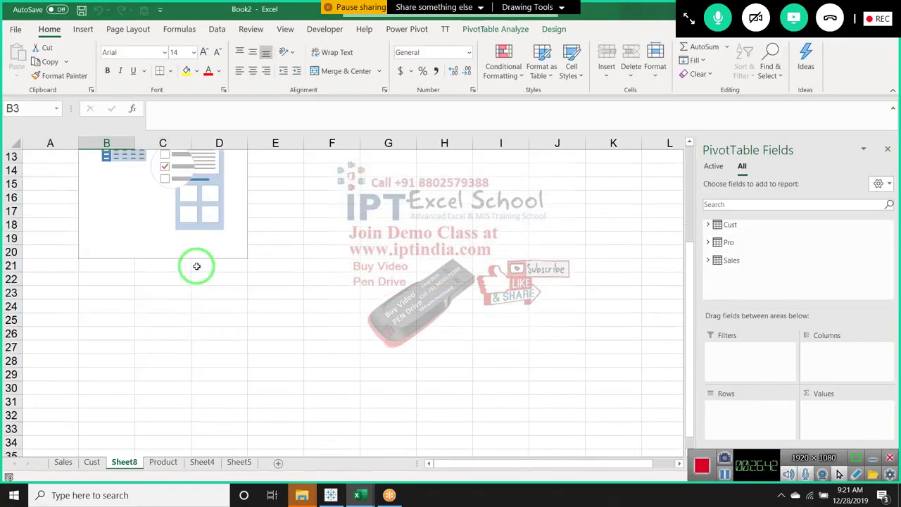
{"action": "scroll", "coordinate": [198, 266], "scroll_direction": "up", "scroll_amount": 4}
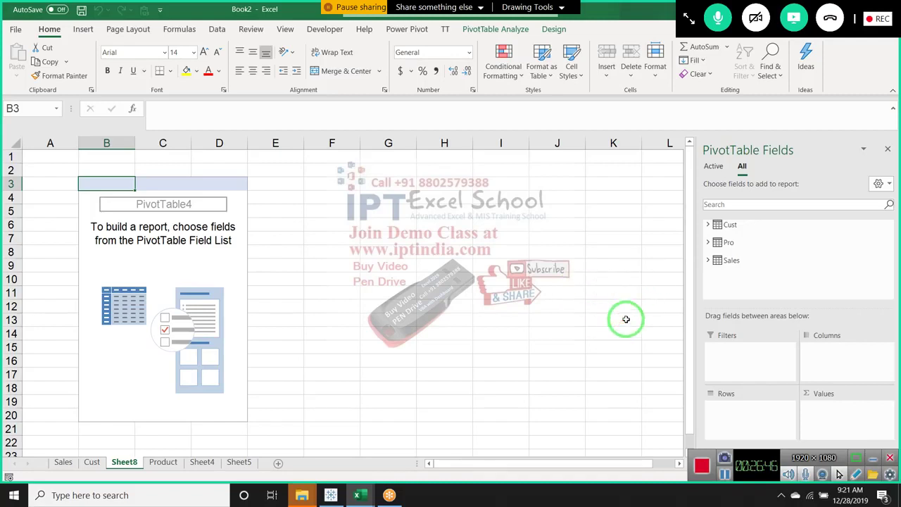
{"action": "left_click", "coordinate": [708, 226]}
{"action": "mouse_move", "coordinate": [747, 247]}
{"action": "left_mouse_down"}
{"action": "mouse_move", "coordinate": [769, 355]}
{"action": "mouse_move", "coordinate": [756, 246]}
{"action": "mouse_move", "coordinate": [744, 415]}
{"action": "left_mouse_up"}
Add Product to the pivot columns and Sum of Total to the values
{"action": "left_click", "coordinate": [709, 269]}
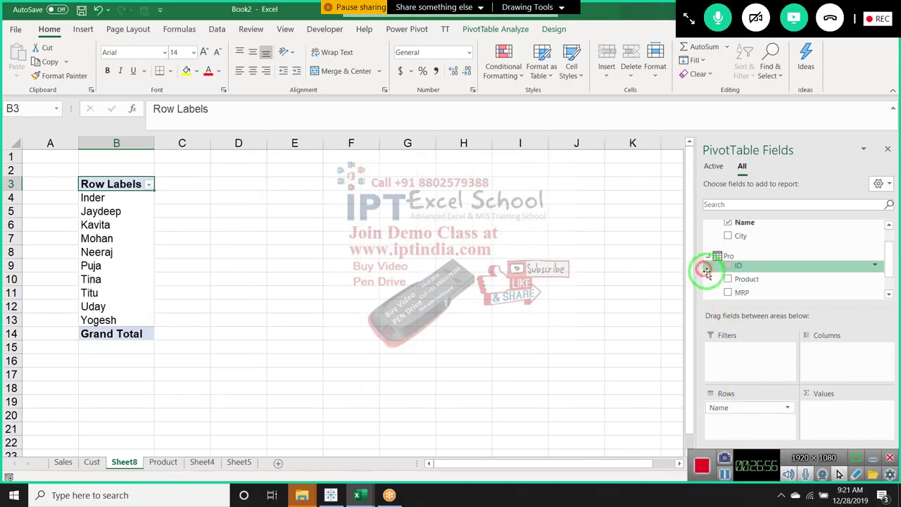
{"action": "scroll", "coordinate": [749, 266], "scroll_direction": "down", "scroll_amount": 1}
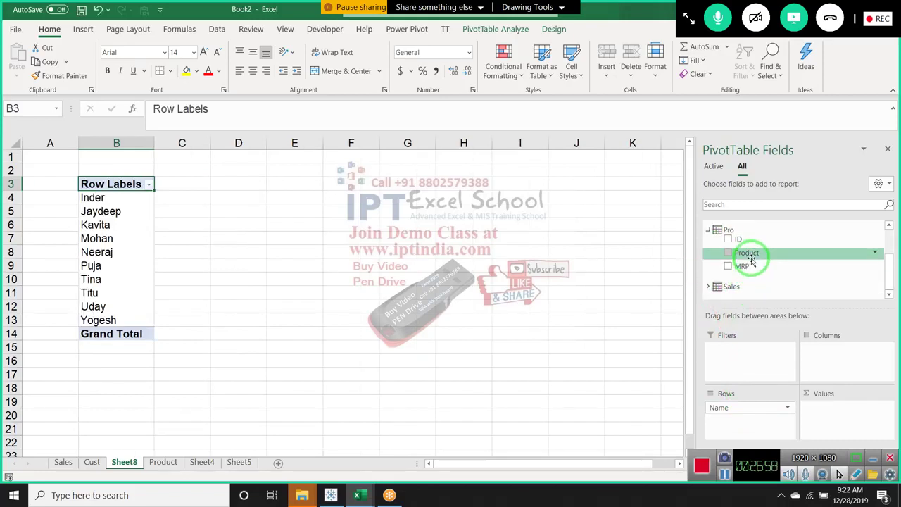
{"action": "left_click_drag", "start_coordinate": [751, 258], "coordinate": [821, 350]}
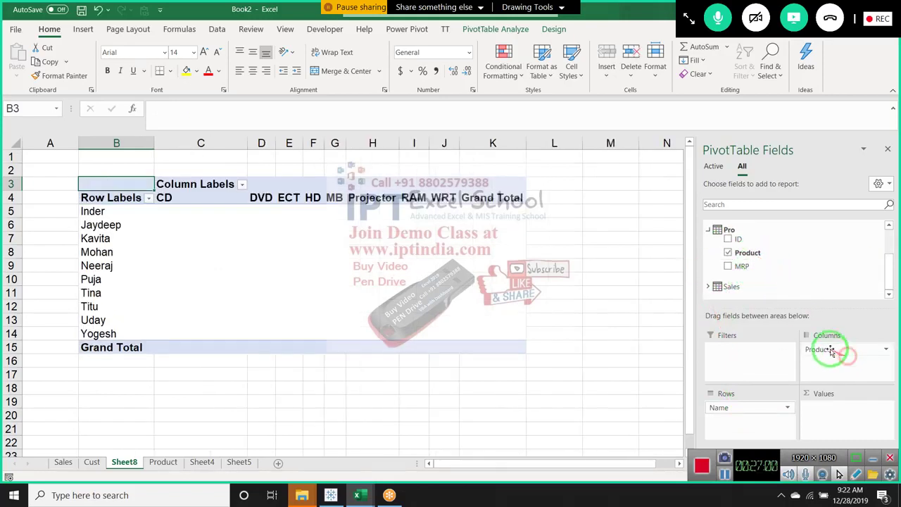
{"action": "scroll", "coordinate": [756, 291], "scroll_direction": "down", "scroll_amount": 1}
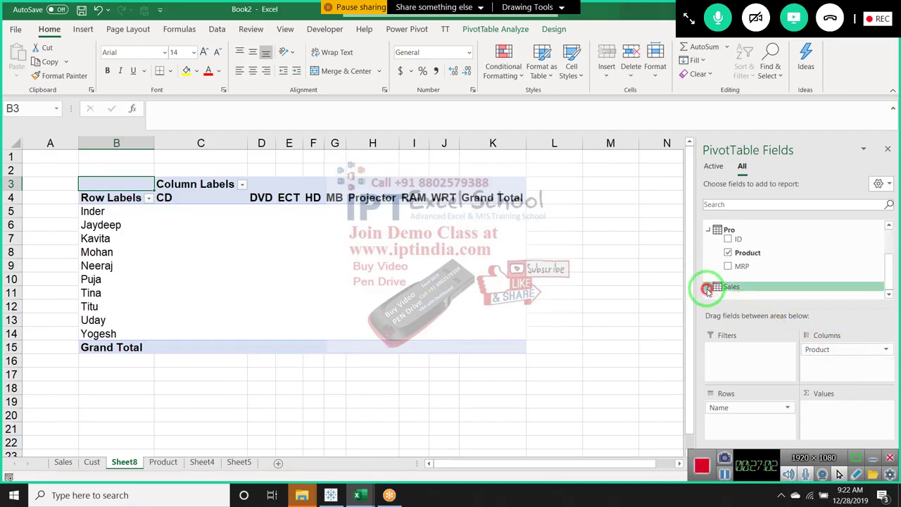
{"action": "scroll", "coordinate": [714, 289], "scroll_direction": "down", "scroll_amount": 2}
{"action": "scroll", "coordinate": [726, 282], "scroll_direction": "down", "scroll_amount": 1}
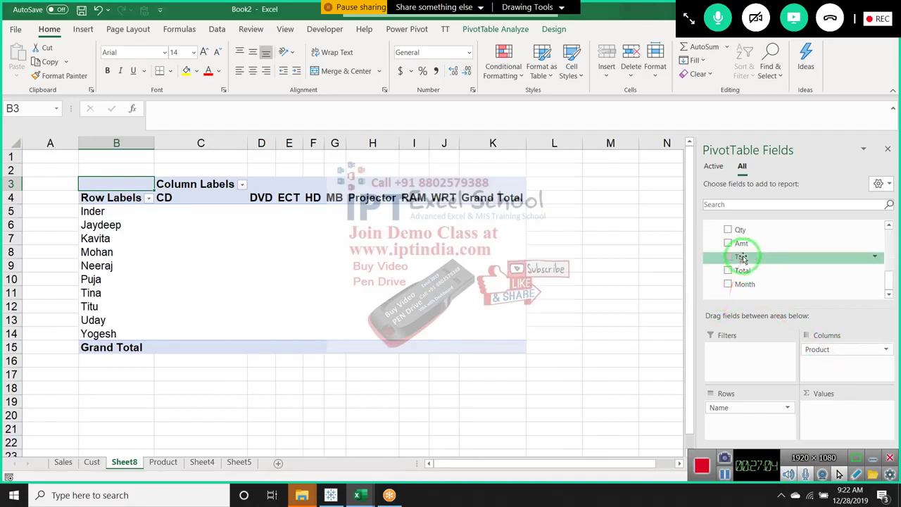
{"action": "scroll", "coordinate": [746, 271], "scroll_direction": "down", "scroll_amount": 1}
{"action": "left_click_drag", "start_coordinate": [764, 273], "coordinate": [850, 414]}
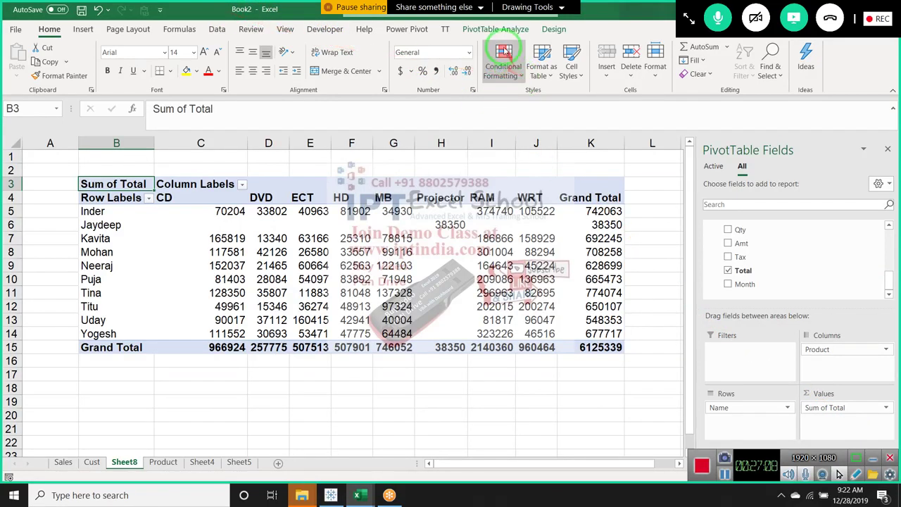
Insert City and Month slicers for the pivot table from PivotTable Analyze
{"action": "left_click", "coordinate": [495, 29]}
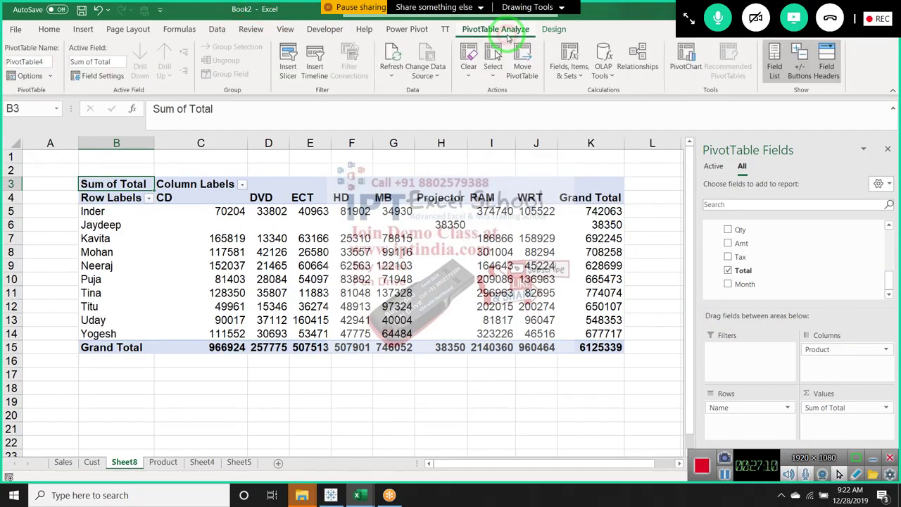
{"action": "left_click", "coordinate": [294, 70]}
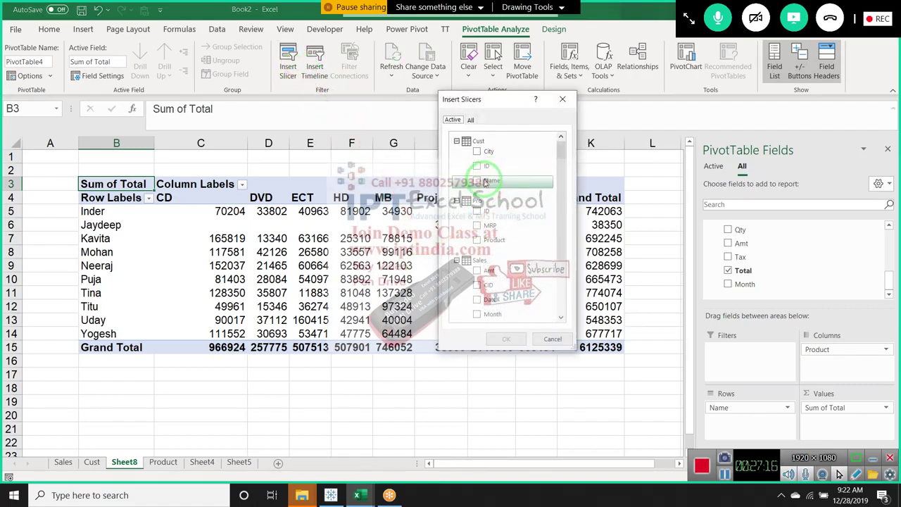
{"action": "left_click", "coordinate": [479, 151]}
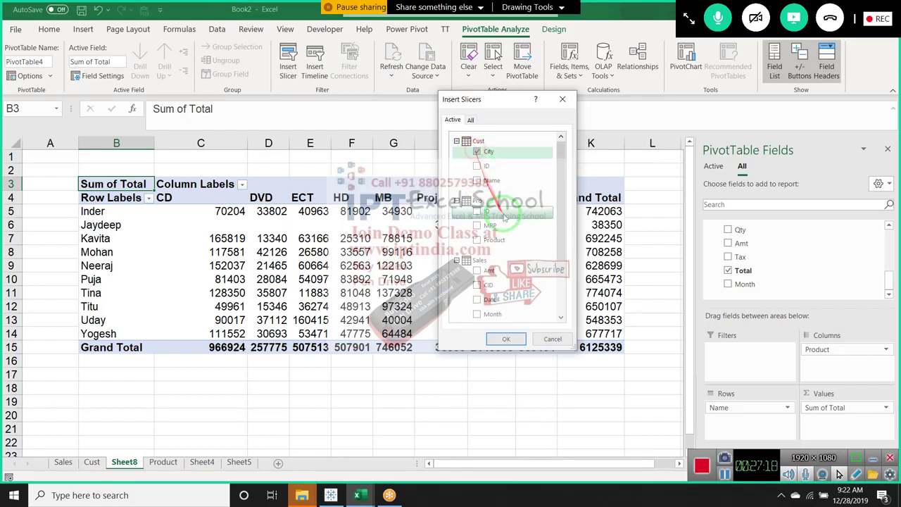
{"action": "scroll", "coordinate": [511, 243], "scroll_direction": "down", "scroll_amount": 2}
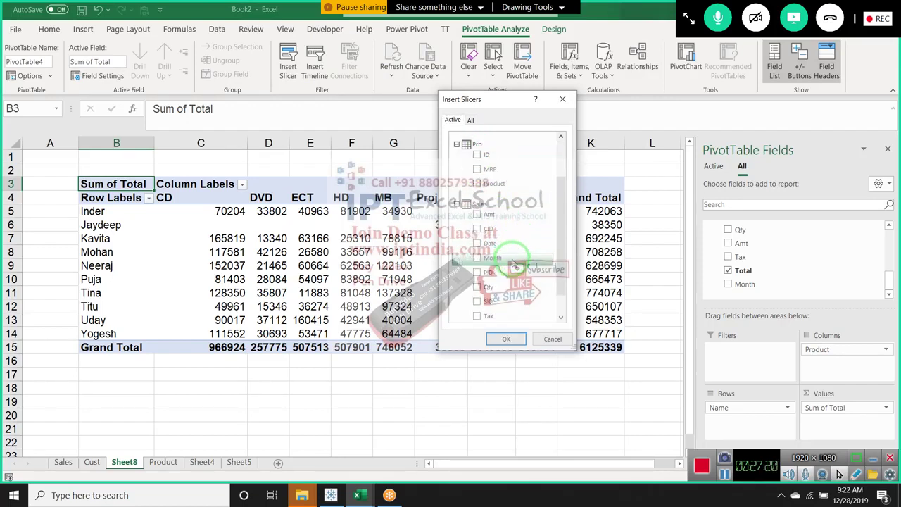
{"action": "scroll", "coordinate": [500, 233], "scroll_direction": "down", "scroll_amount": 1}
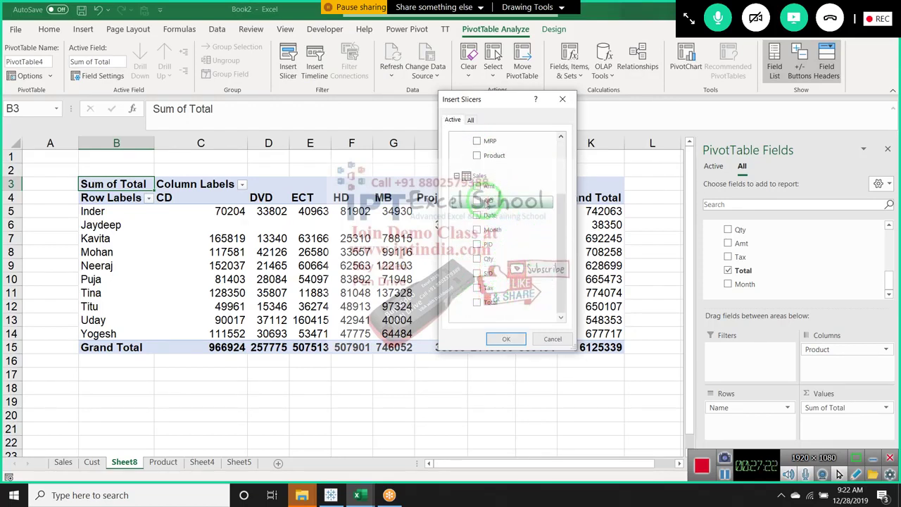
{"action": "left_click", "coordinate": [484, 229]}
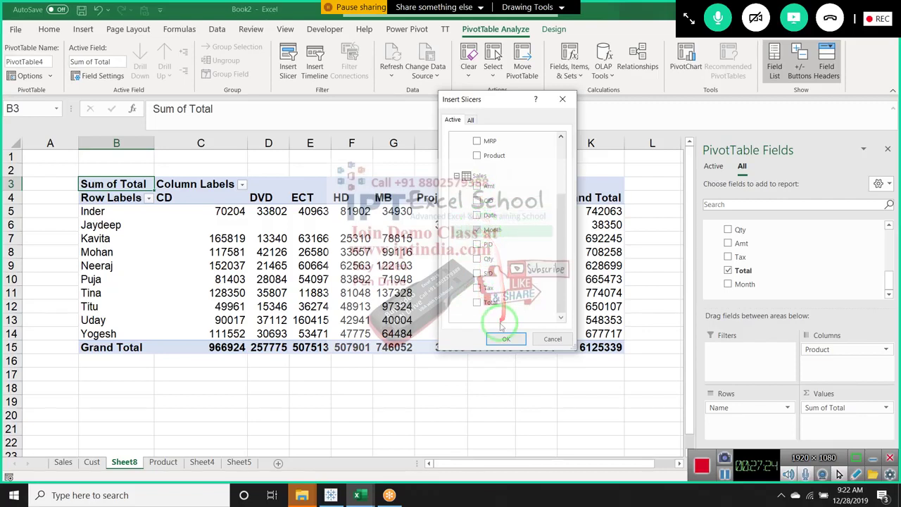
{"action": "scroll", "coordinate": [498, 320], "scroll_direction": "up", "scroll_amount": 2}
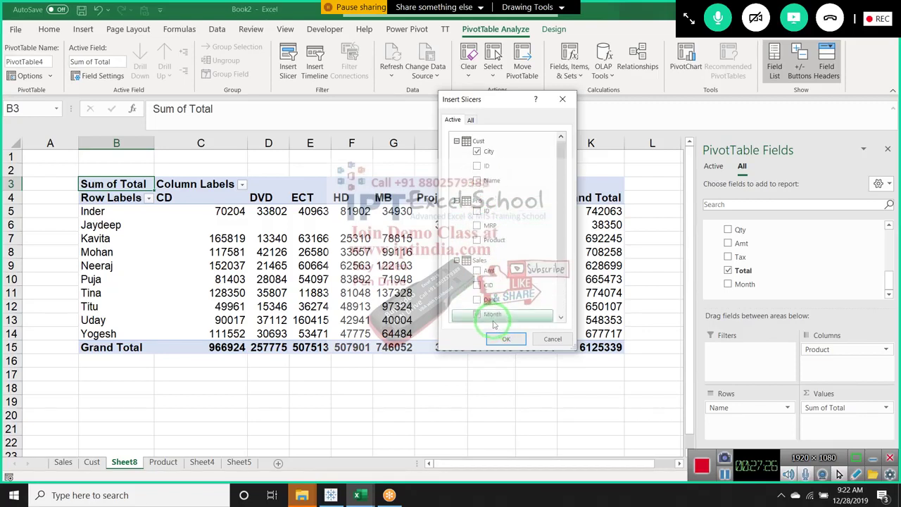
{"action": "left_click", "coordinate": [496, 339]}
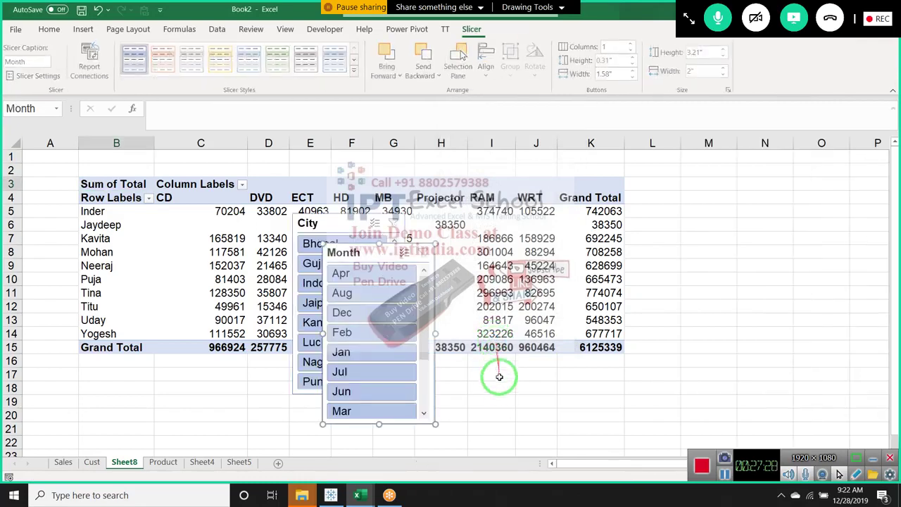
Move the Month slicer right of the pivot table, with the City slicer beside it
{"action": "left_click", "coordinate": [533, 399]}
{"action": "left_click_drag", "start_coordinate": [339, 241], "coordinate": [657, 149]}
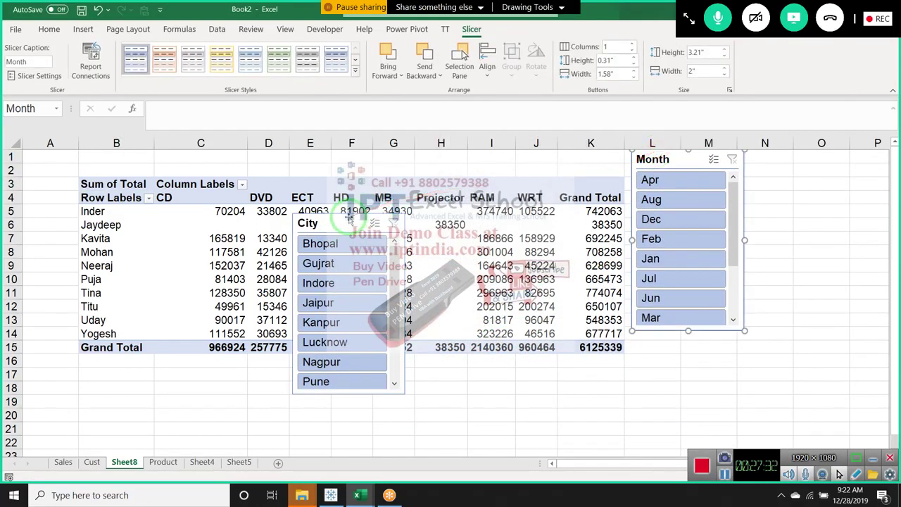
{"action": "left_click_drag", "start_coordinate": [348, 217], "coordinate": [800, 153]}
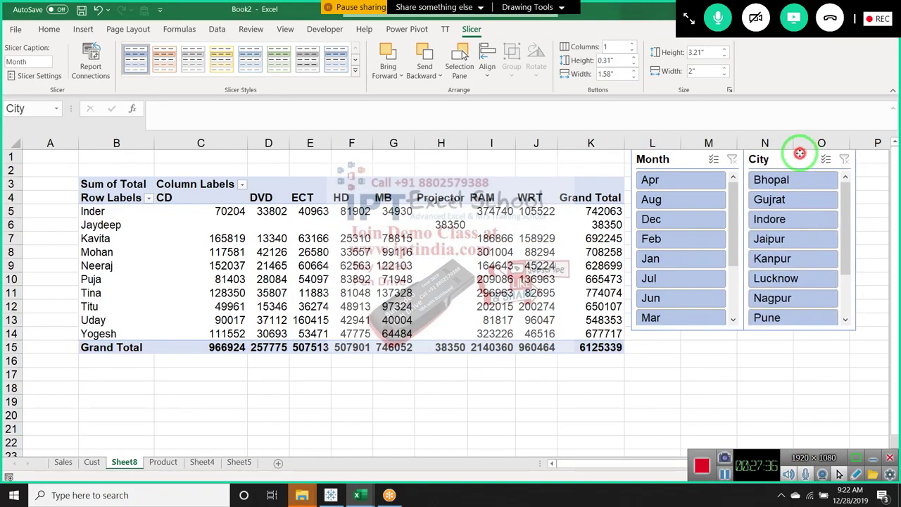
{"action": "left_click", "coordinate": [670, 358]}
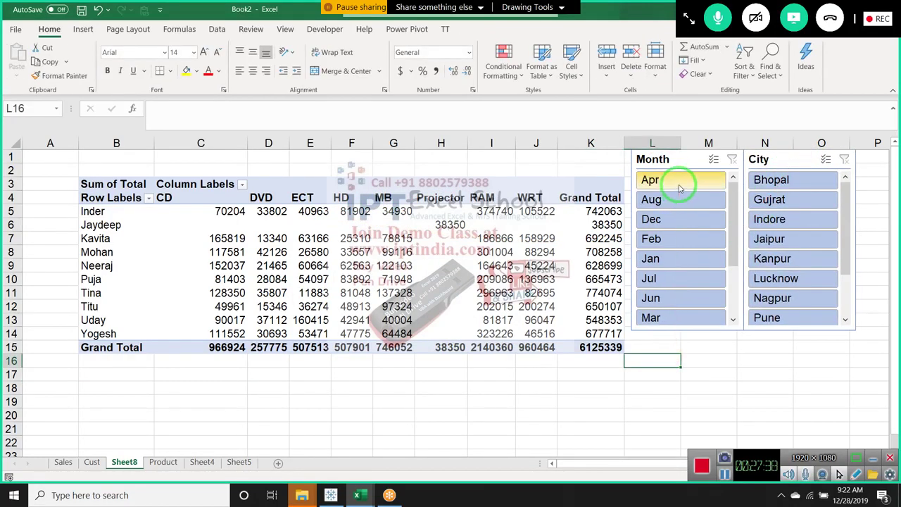
Test the Month slicer with April, August, December and January, then clear its filter
{"action": "left_click", "coordinate": [681, 182]}
{"action": "left_click", "coordinate": [659, 199]}
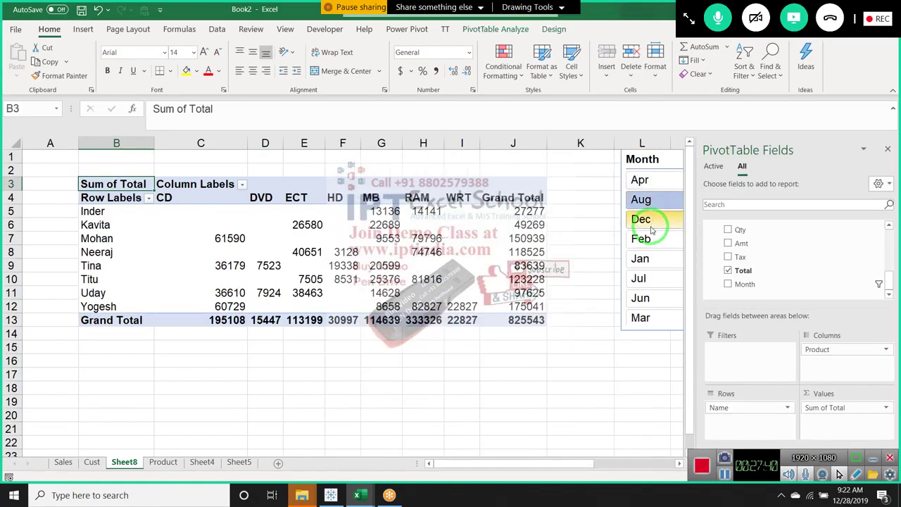
{"action": "left_click", "coordinate": [652, 230]}
{"action": "left_click", "coordinate": [608, 249]}
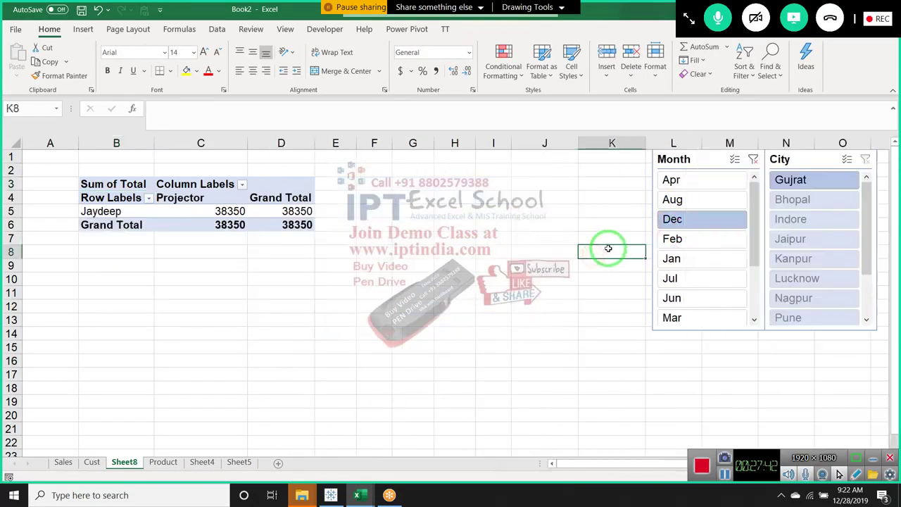
{"action": "left_click", "coordinate": [676, 258]}
{"action": "left_click", "coordinate": [574, 279]}
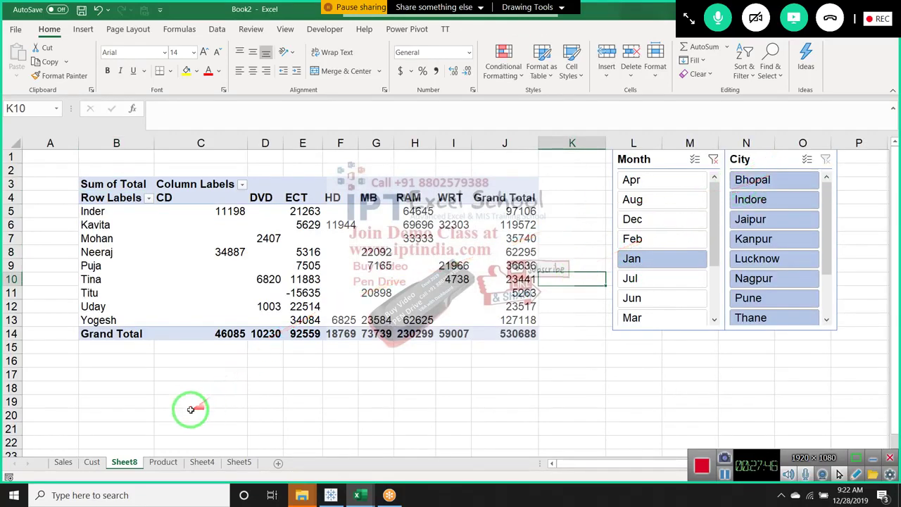
{"action": "left_click", "coordinate": [65, 462]}
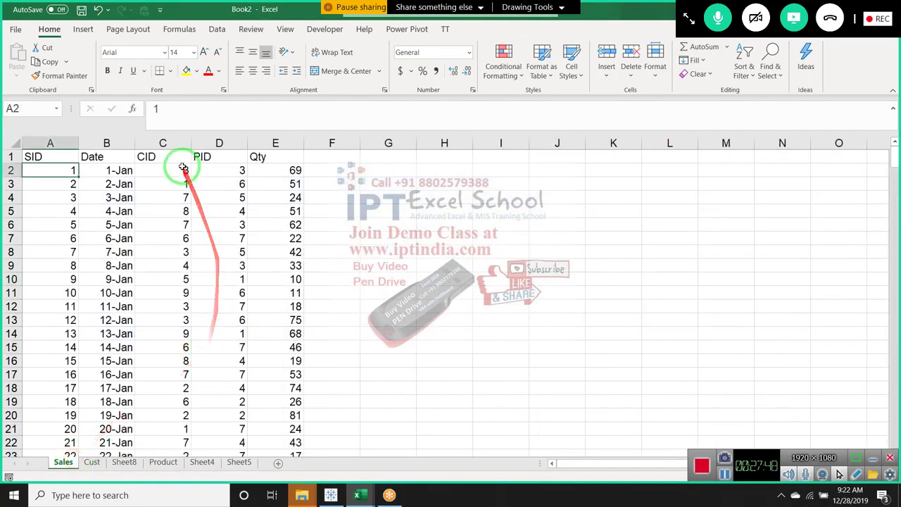
{"action": "left_click", "coordinate": [239, 462]}
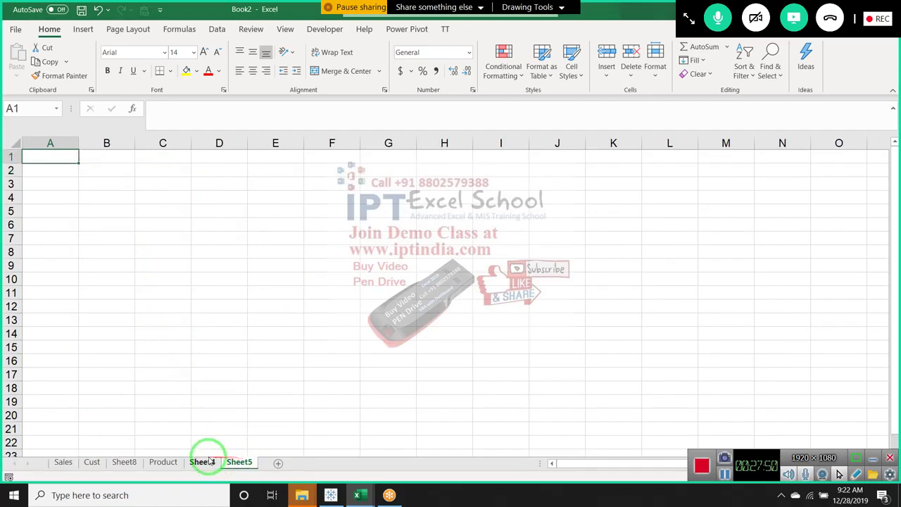
{"action": "left_click", "coordinate": [128, 465]}
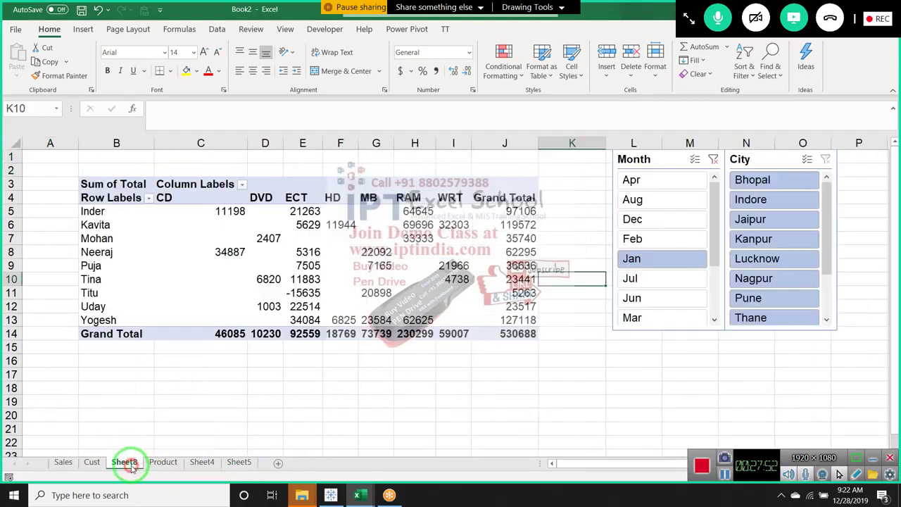
{"action": "left_click", "coordinate": [714, 160]}
{"action": "left_click", "coordinate": [569, 373]}
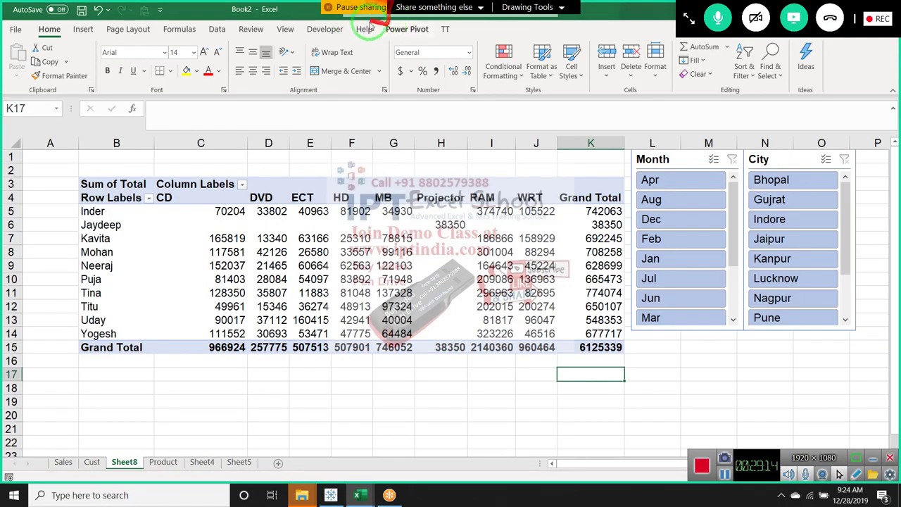
Restore the Excel window and close Book2 without saving
{"action": "left_click_drag", "start_coordinate": [290, 8], "coordinate": [276, 41]}
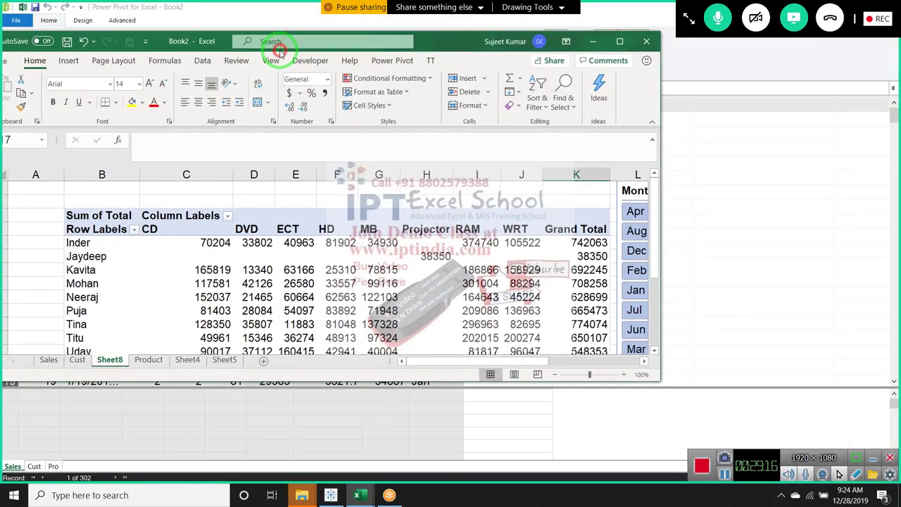
{"action": "left_click", "coordinate": [647, 41]}
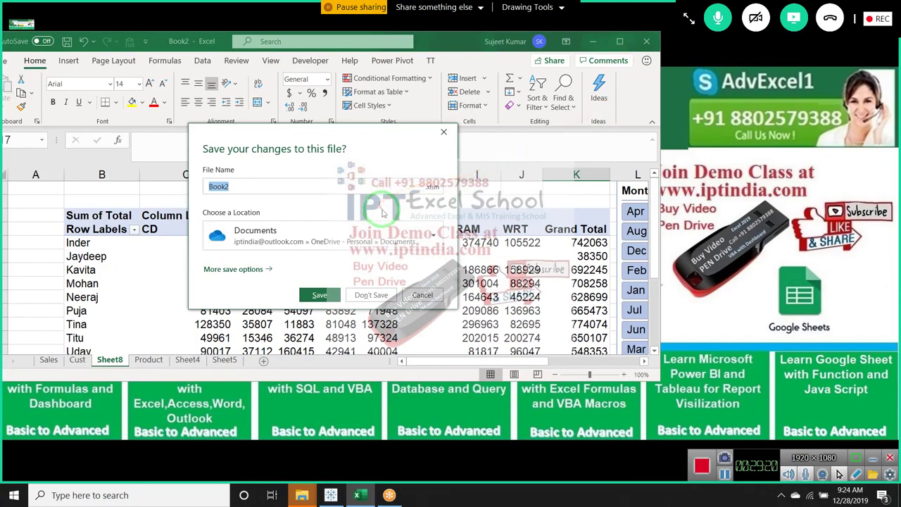
{"action": "left_click", "coordinate": [383, 303]}
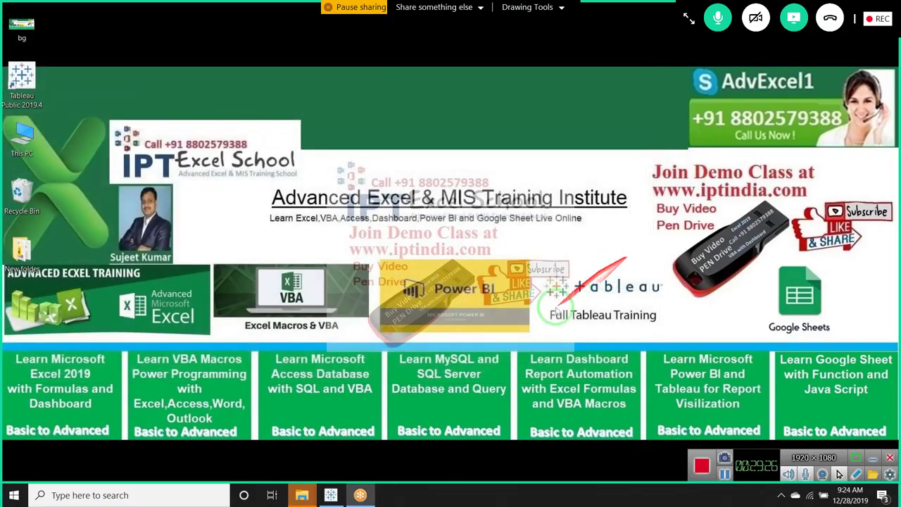
Launch Excel by searching 'exce' in the Start menu and open a blank workbook
{"action": "key", "text": "super"}
{"action": "type", "text": "e"}
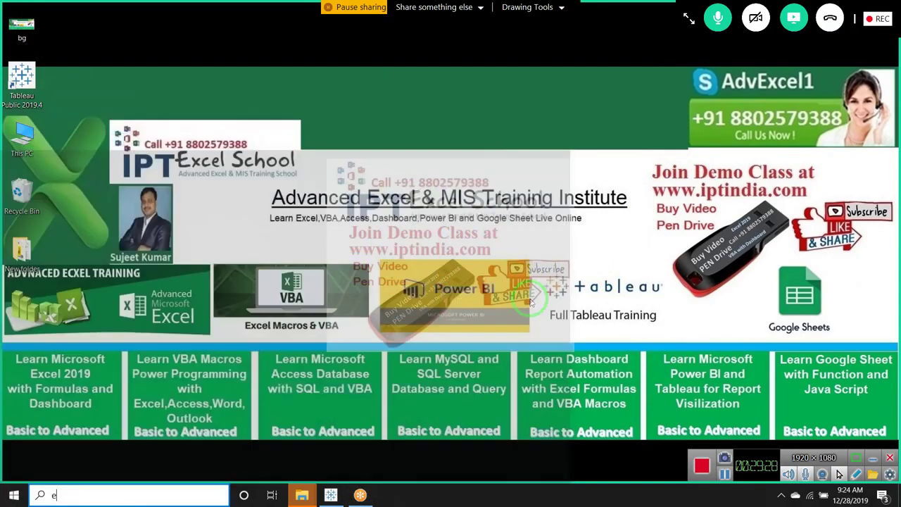
{"action": "type", "text": "xcel"}
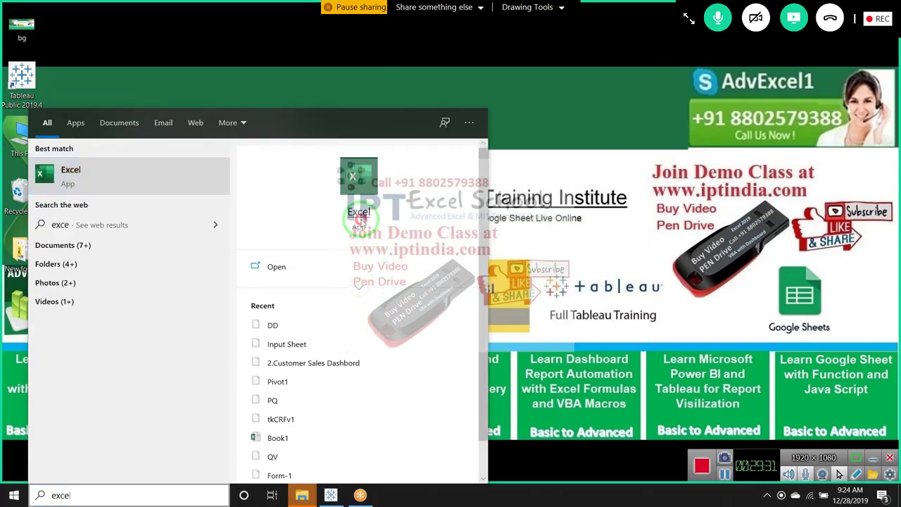
{"action": "key", "text": "Return"}
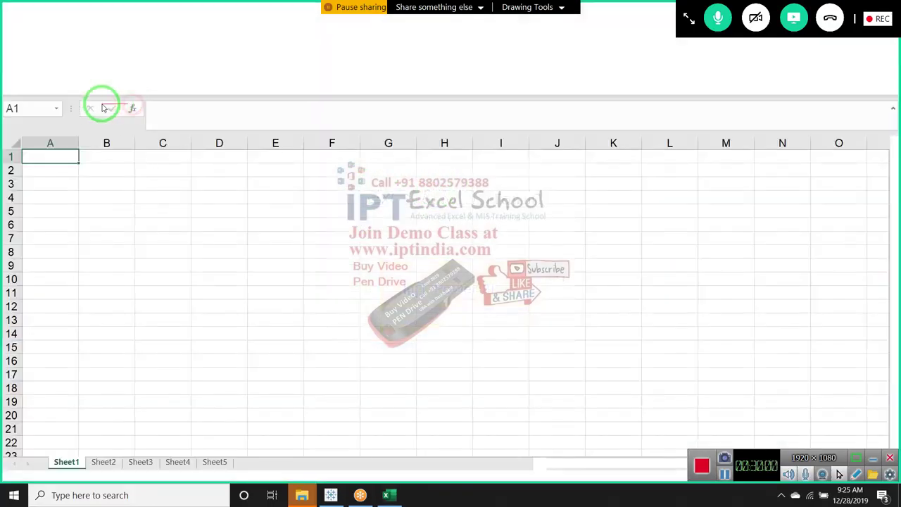
Rename Sheet1 to Team-1
{"action": "left_click", "coordinate": [132, 108]}
{"action": "key", "text": "Escape"}
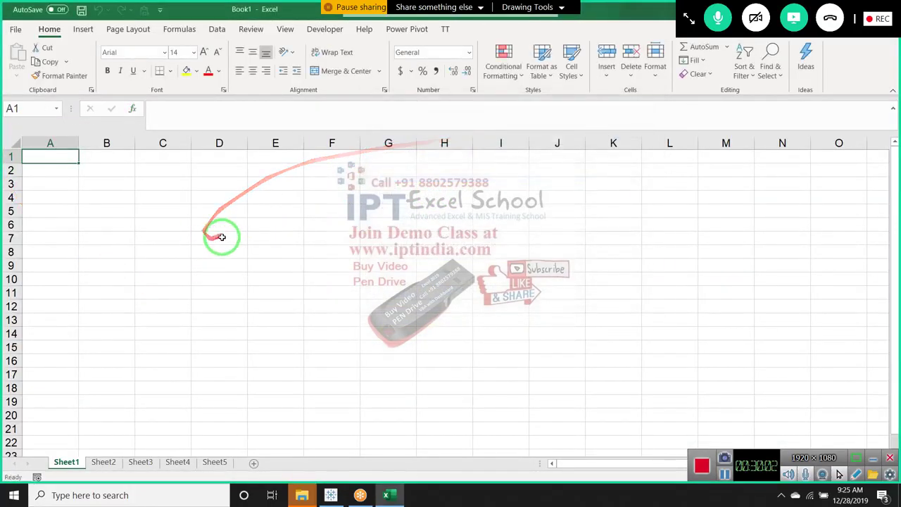
{"action": "left_click", "coordinate": [44, 261]}
{"action": "left_click", "coordinate": [45, 297]}
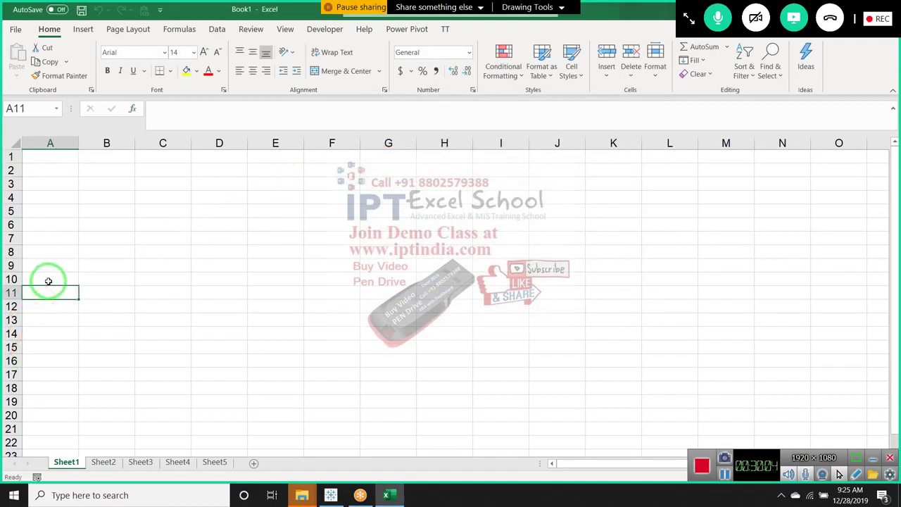
{"action": "scroll", "coordinate": [48, 280], "scroll_direction": "down", "scroll_amount": 3}
{"action": "scroll", "coordinate": [52, 273], "scroll_direction": "up", "scroll_amount": 3}
{"action": "scroll", "coordinate": [56, 279], "scroll_direction": "down", "scroll_amount": 1}
{"action": "scroll", "coordinate": [56, 279], "scroll_direction": "up", "scroll_amount": 1}
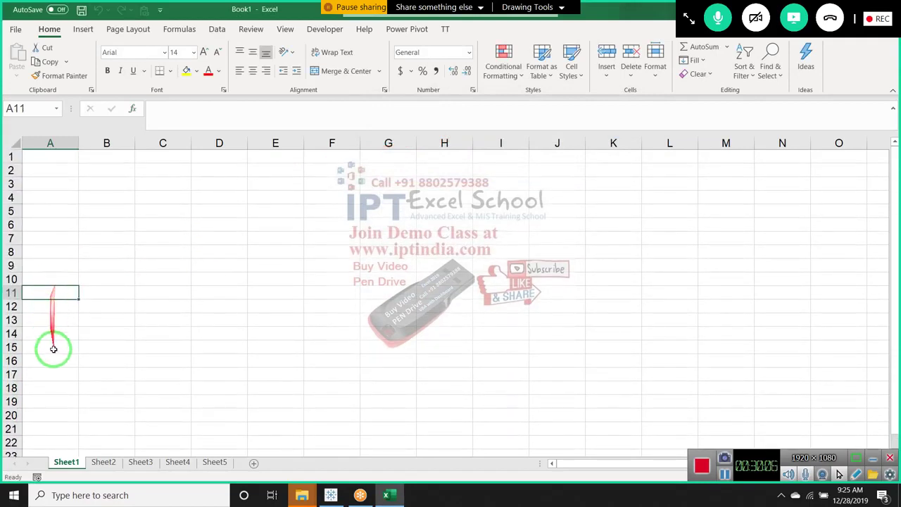
{"action": "left_click", "coordinate": [68, 464]}
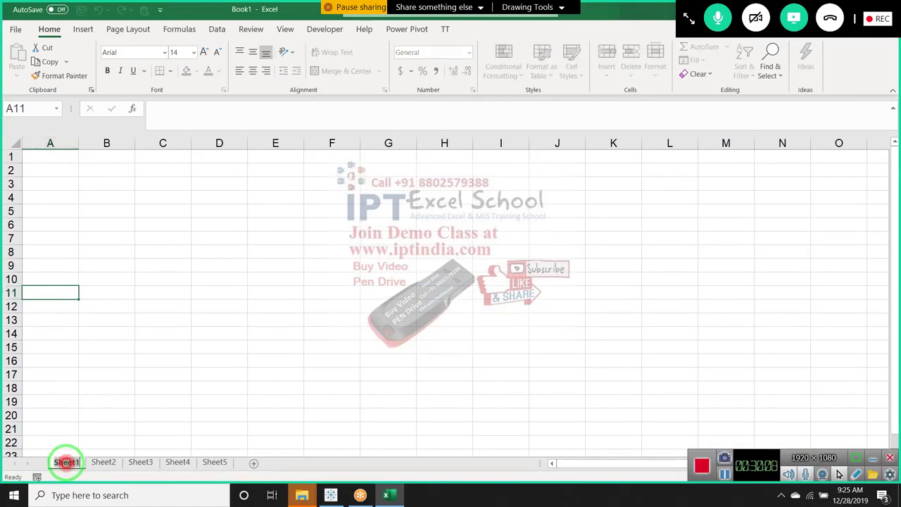
{"action": "type", "text": "Tea"}
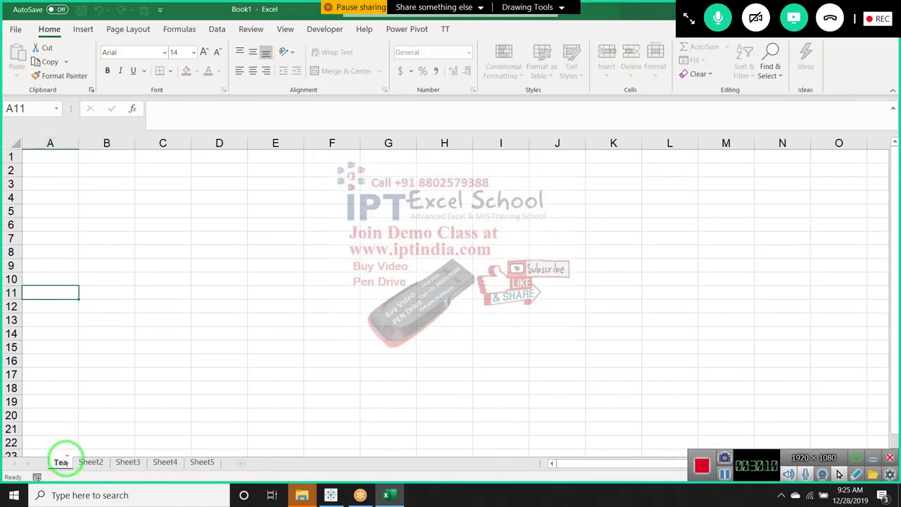
{"action": "type", "text": "m-1"}
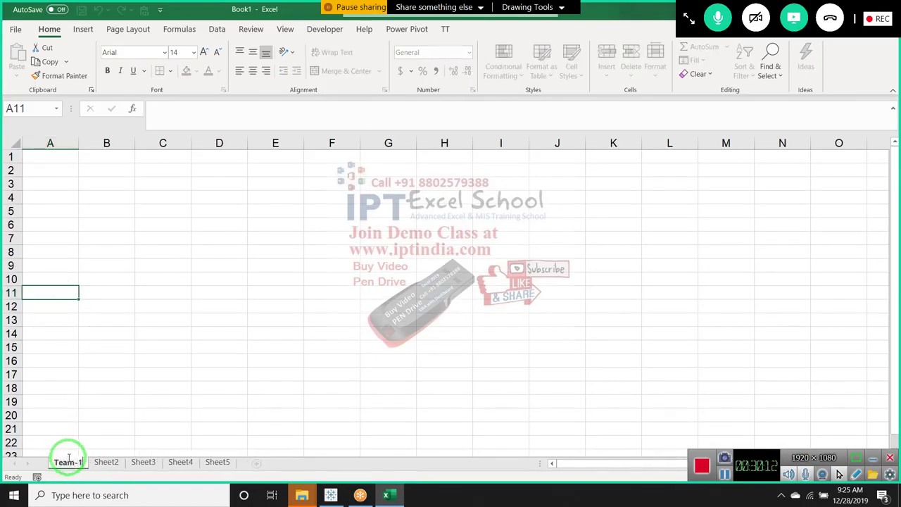
{"action": "left_click", "coordinate": [76, 444]}
Put the Name header in A1 and month headers Jan through Jun in B1:G1
{"action": "key", "text": "ctrl+Home"}
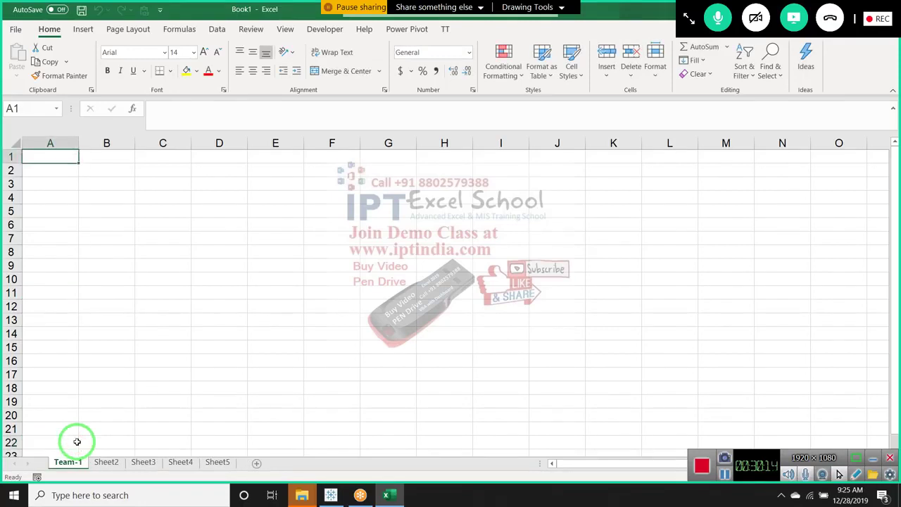
{"action": "type", "text": "NAme"}
{"action": "key", "text": "Return"}
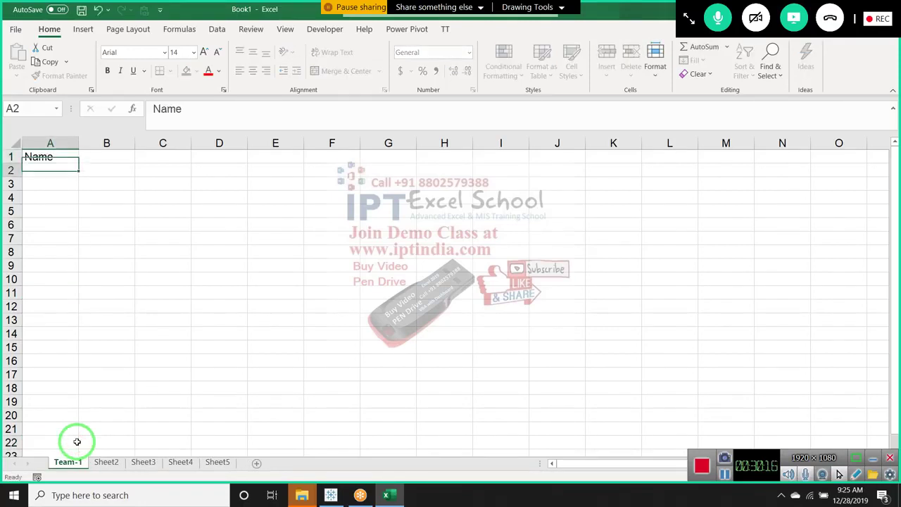
{"action": "key", "text": "Up"}
{"action": "key", "text": "Right"}
{"action": "type", "text": "J"}
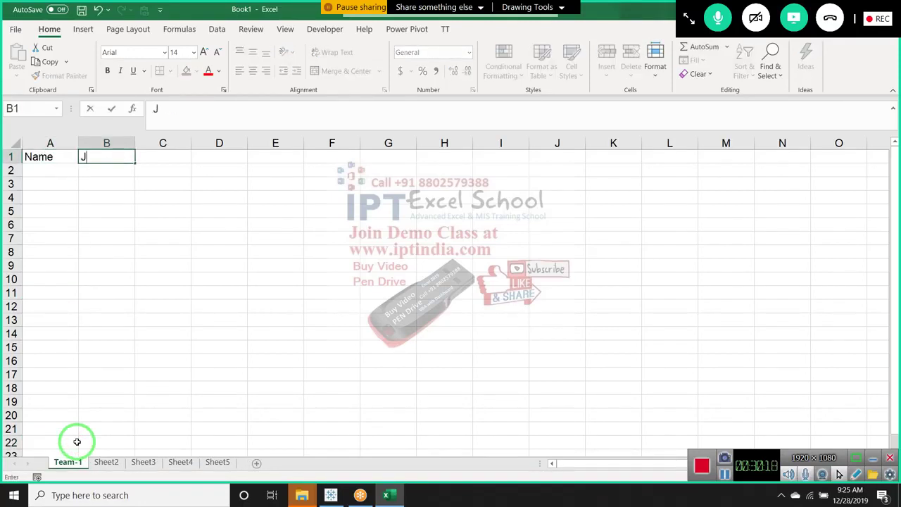
{"action": "key", "text": "Return"}
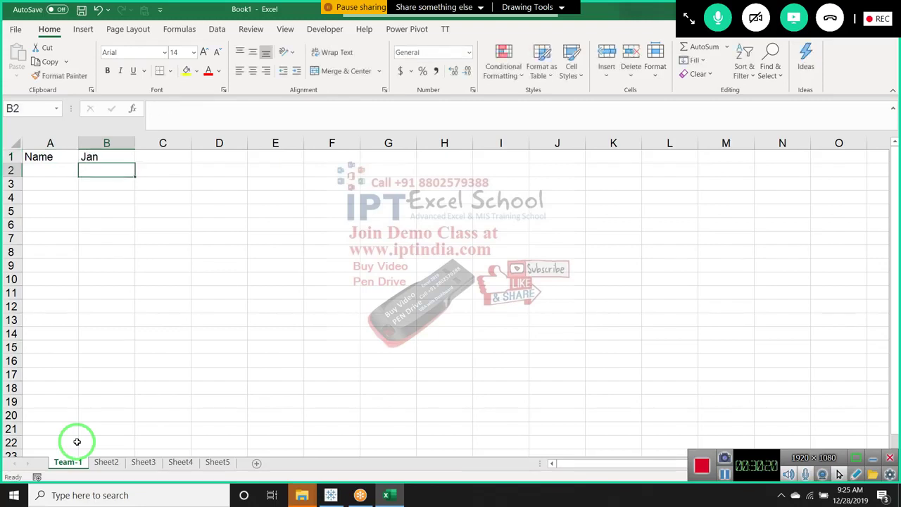
{"action": "key", "text": "Up"}
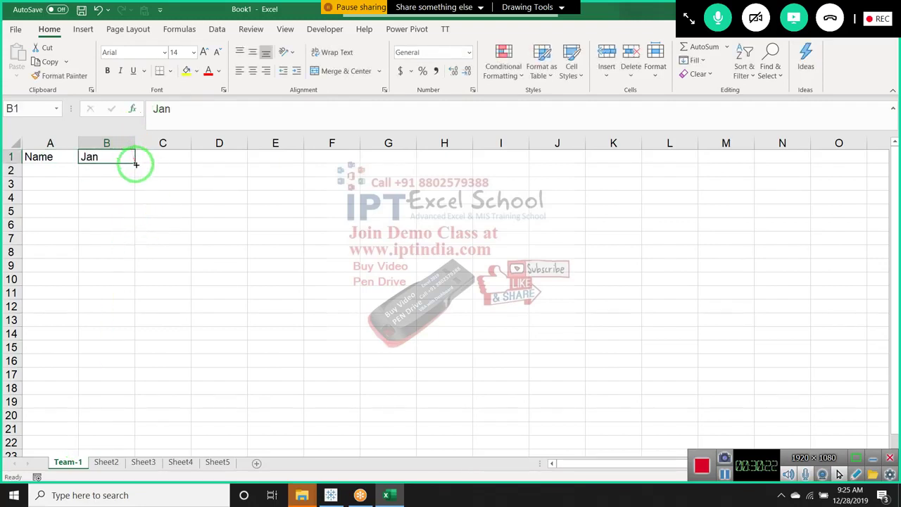
{"action": "mouse_move", "coordinate": [132, 156]}
{"action": "left_mouse_down"}
{"action": "mouse_move", "coordinate": [348, 180]}
{"action": "mouse_move", "coordinate": [389, 166]}
{"action": "left_mouse_up"}
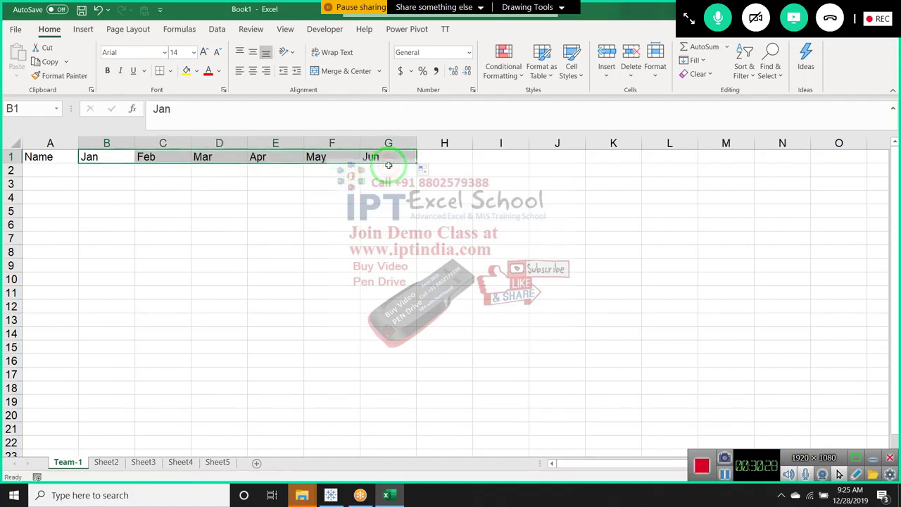
Enter a team member's name in A2 and fill a repeating name list down column A
{"action": "left_click", "coordinate": [53, 169]}
{"action": "type", "text": "Puj"}
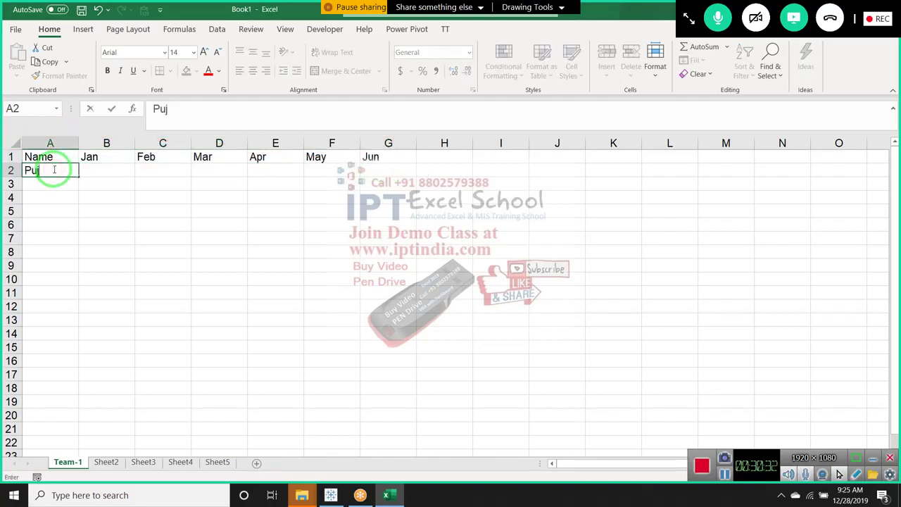
{"action": "type", "text": "a"}
{"action": "key", "text": "Return"}
{"action": "left_click", "coordinate": [58, 169]}
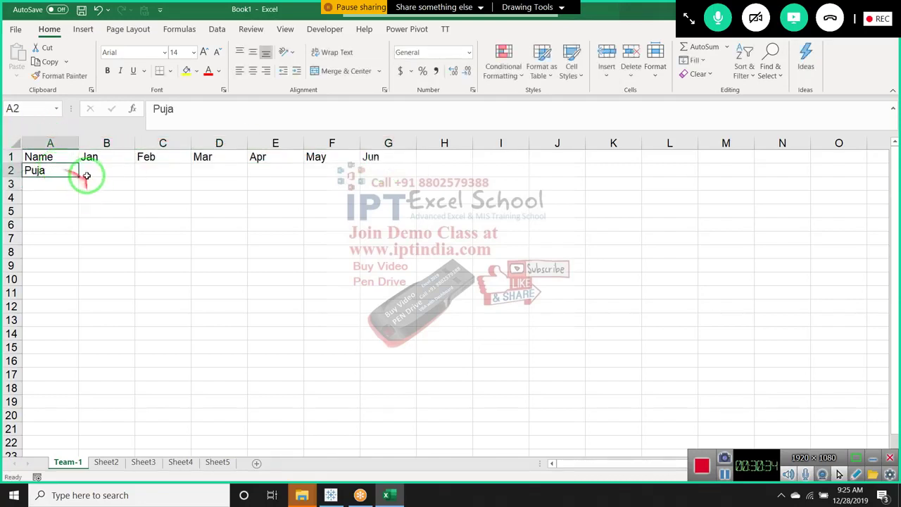
{"action": "left_click_drag", "start_coordinate": [78, 178], "coordinate": [64, 431]}
{"action": "scroll", "coordinate": [80, 419], "scroll_direction": "down", "scroll_amount": 3}
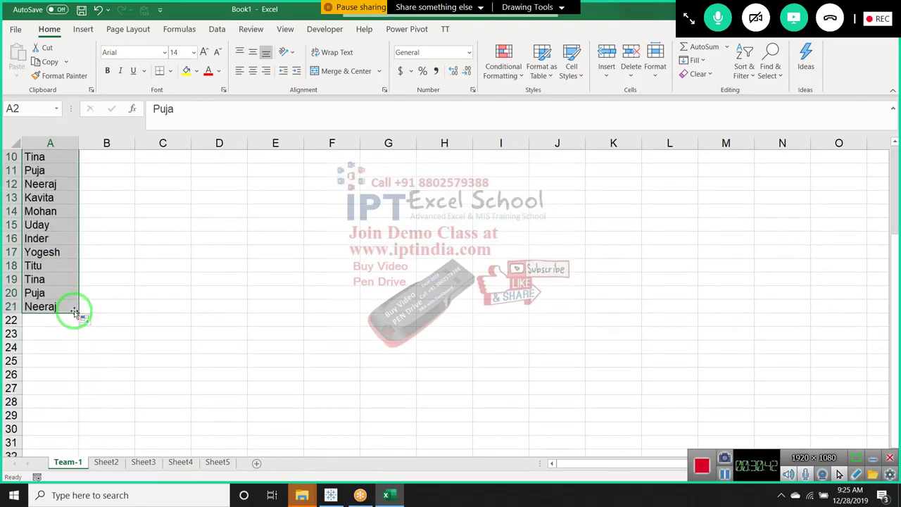
{"action": "left_click_drag", "start_coordinate": [76, 311], "coordinate": [85, 474]}
Enter =RANDBETWEEN(20,90) in cell B2
{"action": "key", "text": "ctrl+Home"}
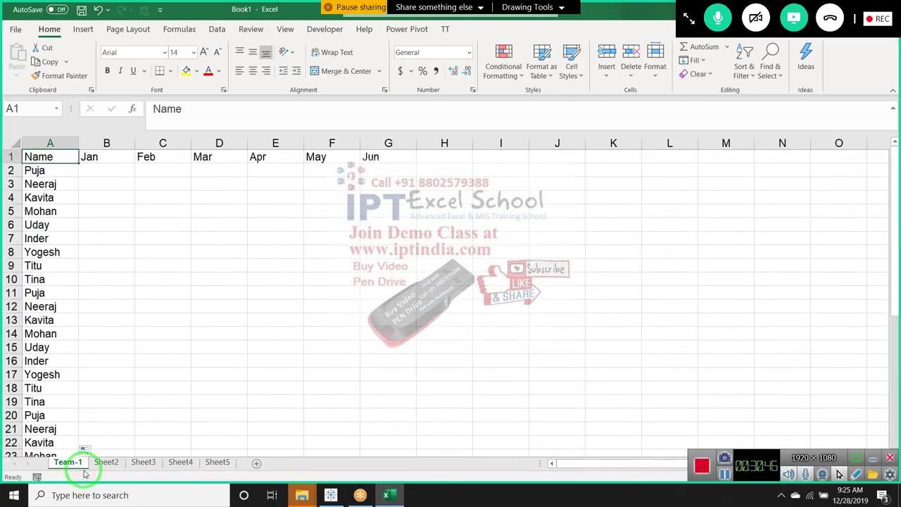
{"action": "key", "text": "Right"}
{"action": "key", "text": "Down"}
{"action": "type", "text": "="}
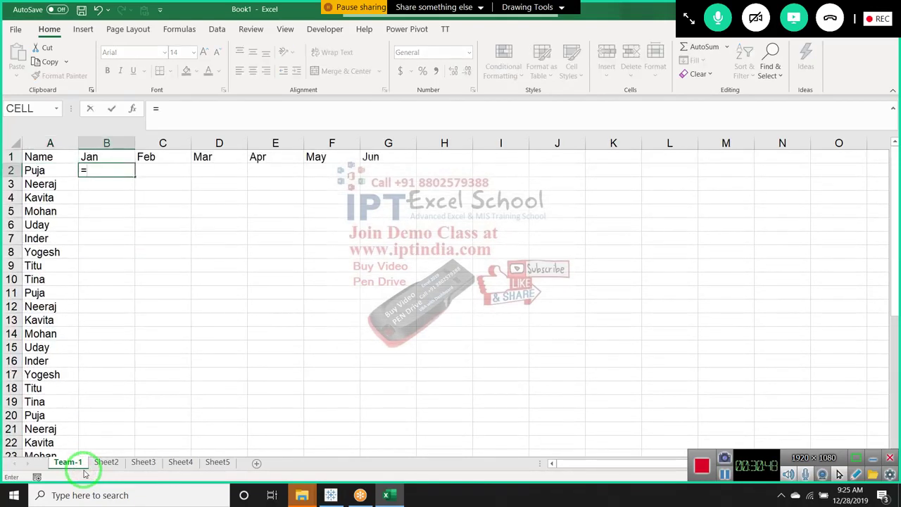
{"action": "type", "text": "ra"}
{"action": "key", "text": "Down"}
{"action": "key", "text": "Down"}
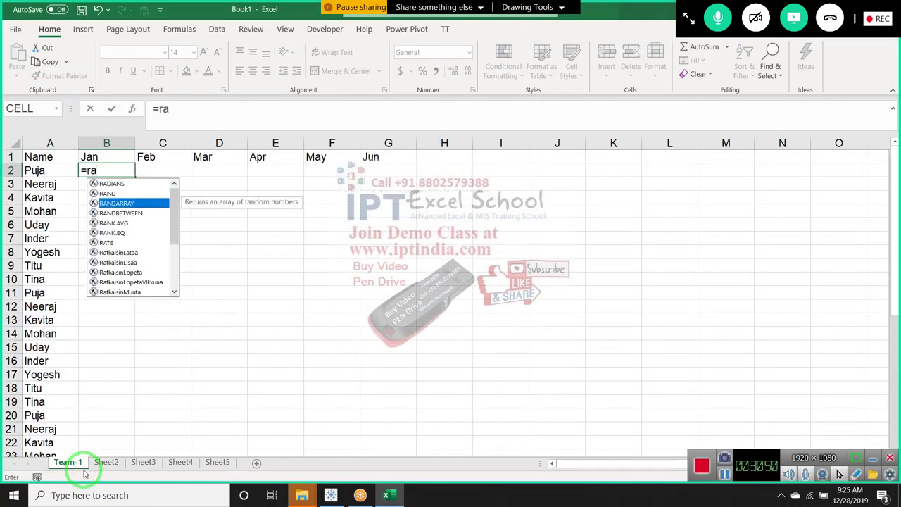
{"action": "key", "text": "Down"}
{"action": "key", "text": "Tab"}
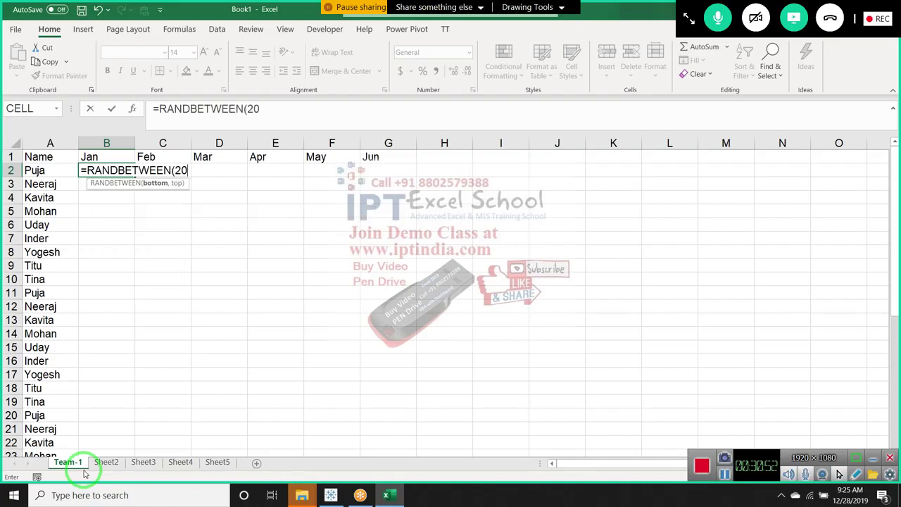
{"action": "type", "text": "0"}
{"action": "key", "text": "Return"}
{"action": "key", "text": "Up"}
{"action": "key", "text": "Up"}
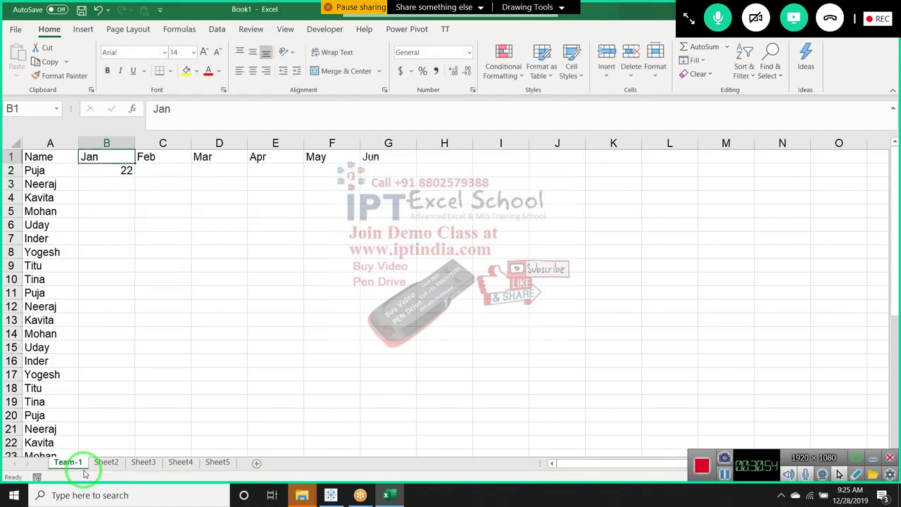
Fill the RANDBETWEEN formula across B2:G2 and down through row 39
{"action": "key", "text": "Right"}
{"action": "key", "text": "Right"}
{"action": "key", "text": "Right"}
{"action": "key", "text": "Down"}
{"action": "key", "text": "shift+Left"}
{"action": "key", "text": "shift+Left"}
{"action": "key", "text": "shift+Left"}
{"action": "key", "text": "ctrl+r"}
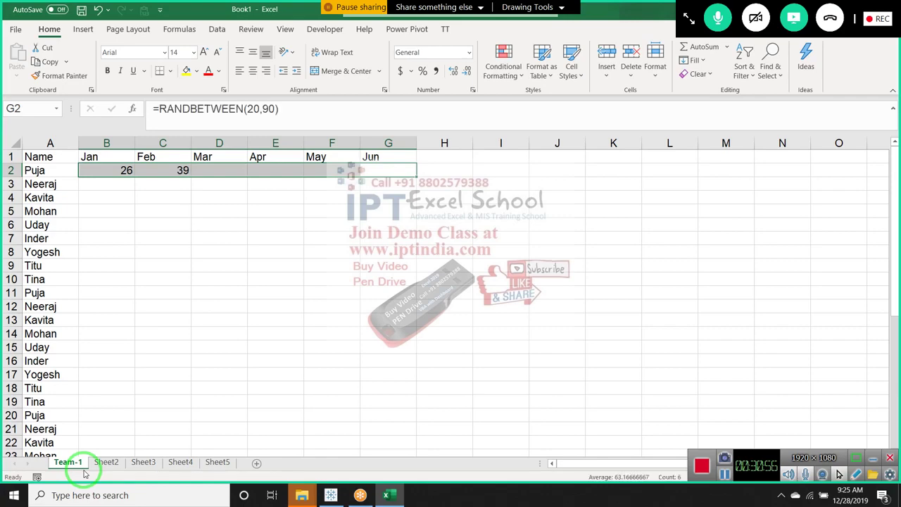
{"action": "key", "text": "ctrl+Left"}
{"action": "key", "text": "ctrl+Down"}
{"action": "key", "text": "Right"}
{"action": "key", "text": "ctrl+shift+Up"}
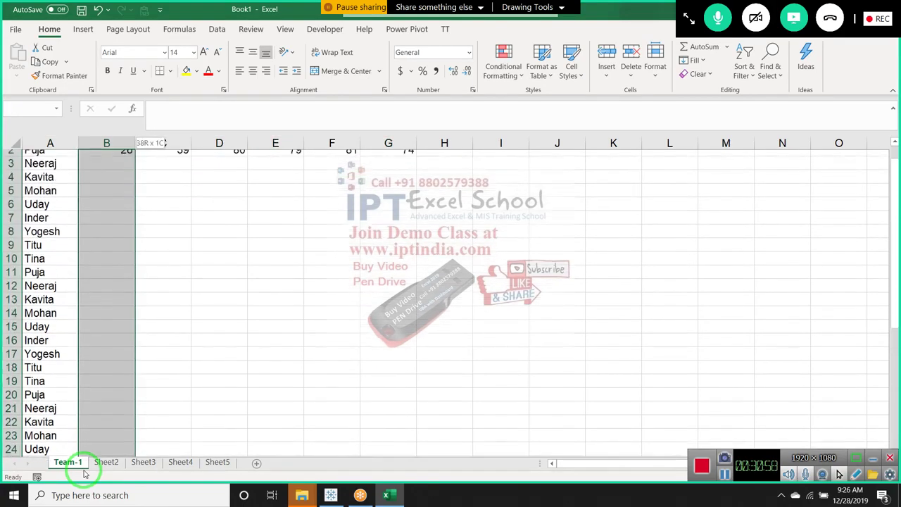
{"action": "key", "text": "shift+Right"}
{"action": "key", "text": "shift+Right"}
{"action": "key", "text": "shift+Right"}
{"action": "key", "text": "shift+Right"}
{"action": "key", "text": "shift+Right"}
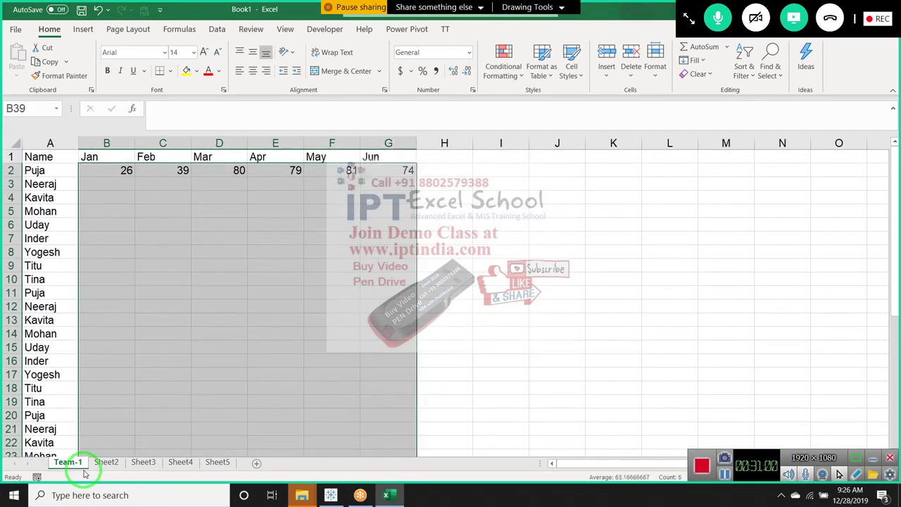
{"action": "key", "text": "ctrl+d"}
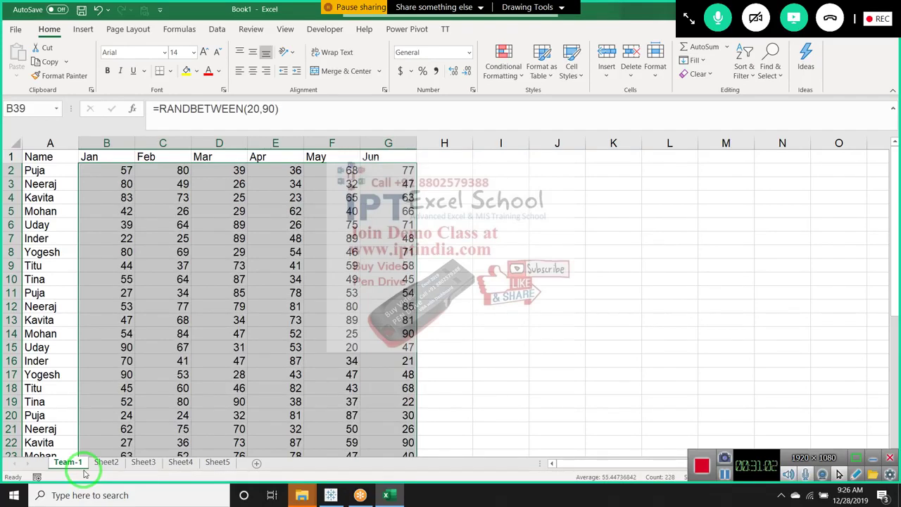
Convert B2:G39 to fixed numbers with Copy and Paste Values
{"action": "key", "text": "ctrl+c"}
{"action": "left_click_drag", "start_coordinate": [17, 422], "coordinate": [44, 126]}
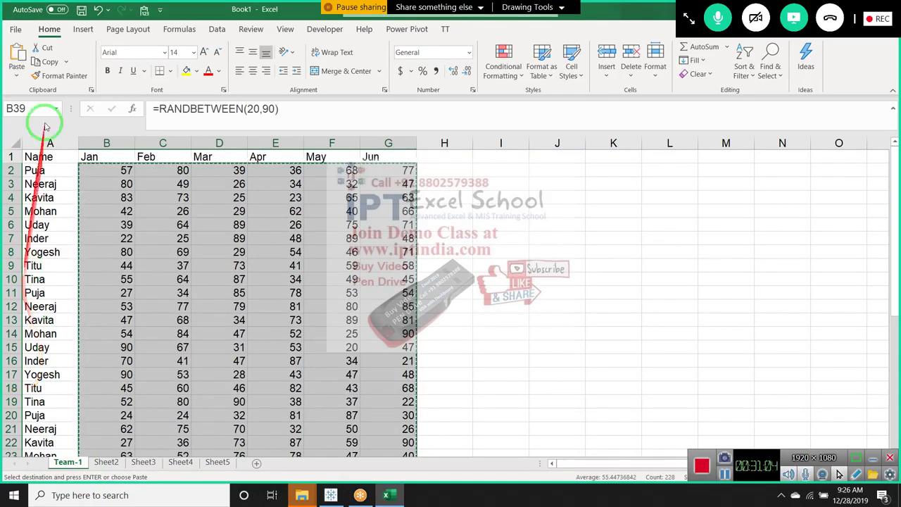
{"action": "left_click", "coordinate": [16, 73]}
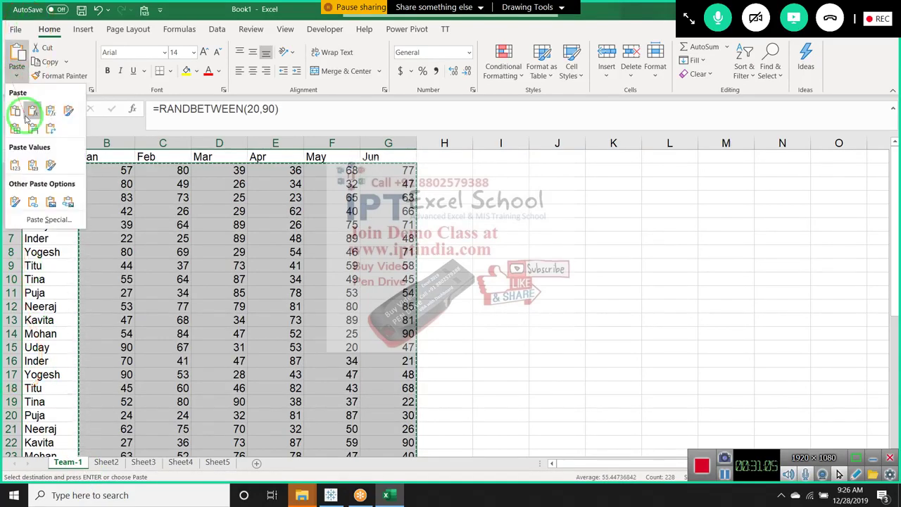
{"action": "left_click", "coordinate": [18, 166]}
{"action": "scroll", "coordinate": [102, 209], "scroll_direction": "down", "scroll_amount": 9}
{"action": "left_click_drag", "start_coordinate": [62, 181], "coordinate": [102, 209]}
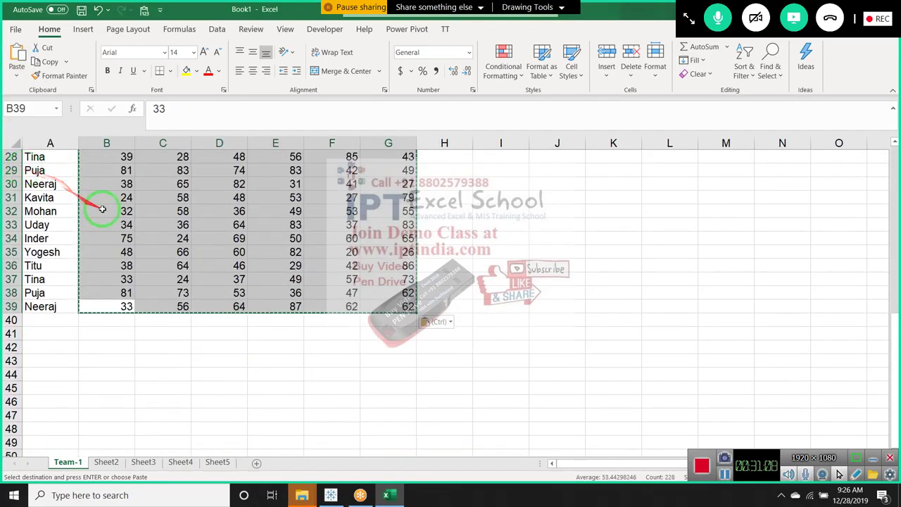
{"action": "key", "text": "Escape"}
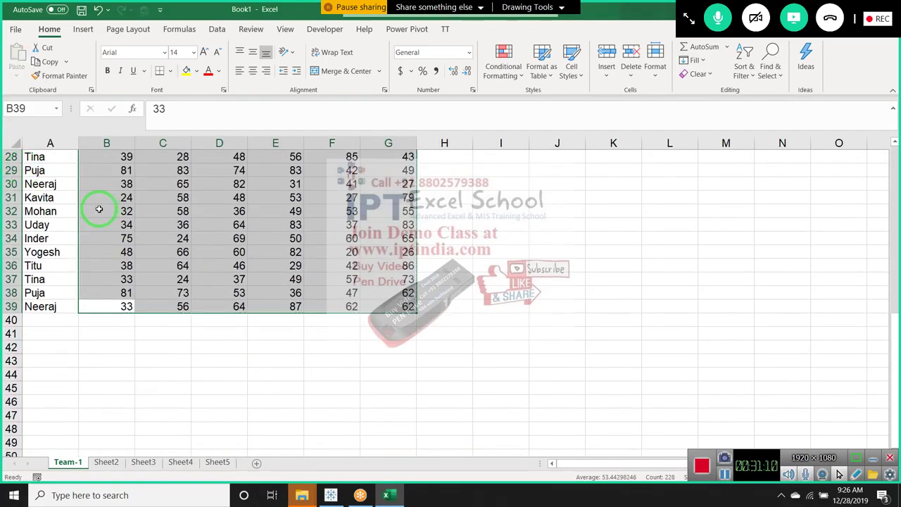
Select the whole Team-1 table A1:G39 and copy it
{"action": "key", "text": "ctrl+Up"}
{"action": "key", "text": "ctrl+Left"}
{"action": "key", "text": "ctrl+shift+End"}
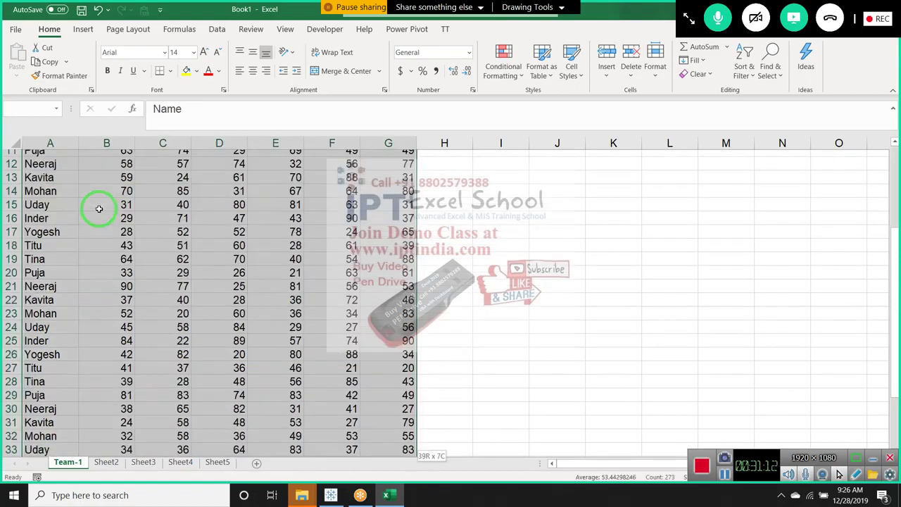
{"action": "key", "text": "ctrl+c"}
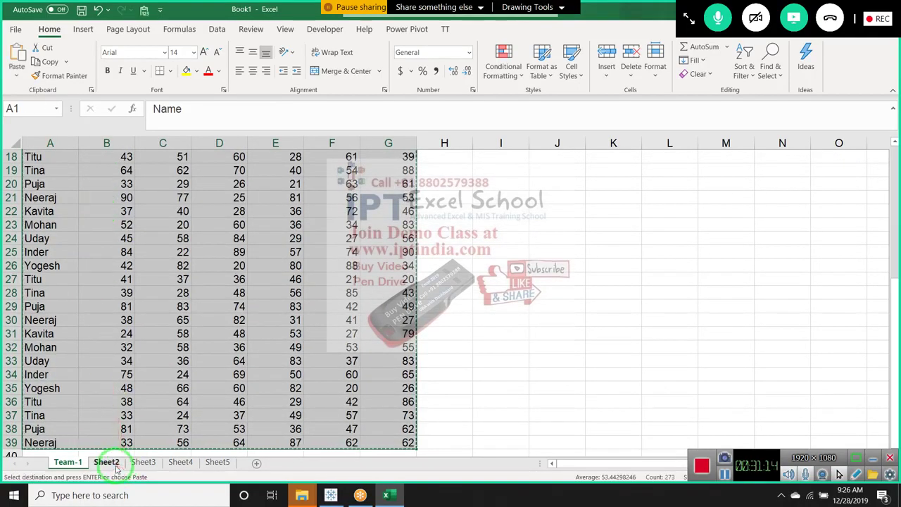
Rename Sheet2 to Team-2 and paste the copied table at A1
{"action": "left_click", "coordinate": [112, 464]}
{"action": "double_click", "coordinate": [109, 462]}
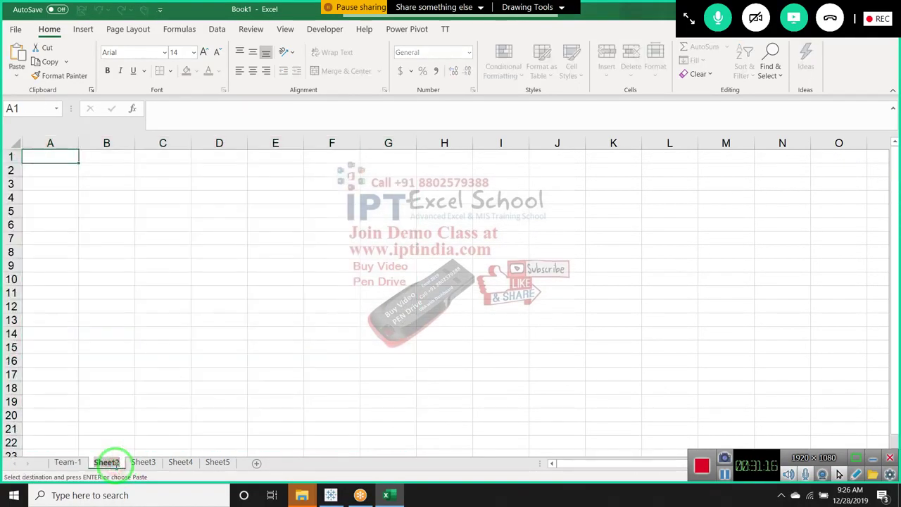
{"action": "type", "text": "Tea"}
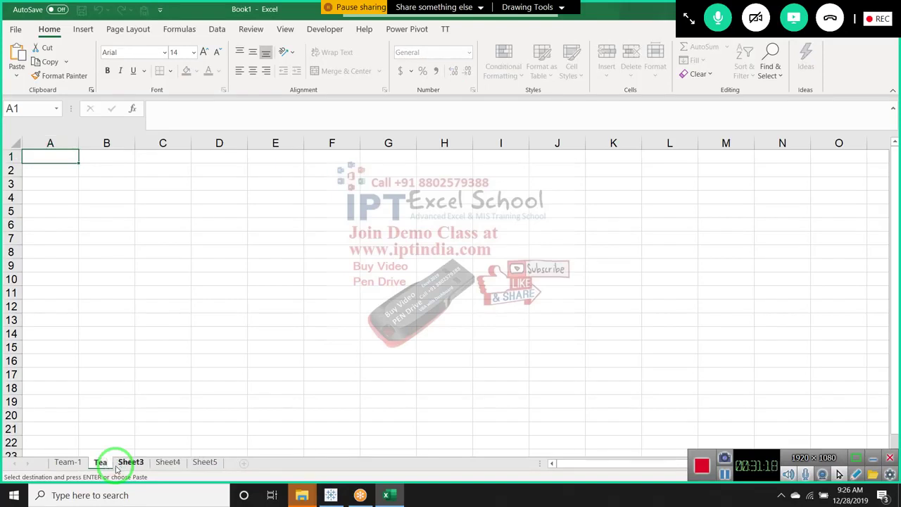
{"action": "type", "text": "m-2"}
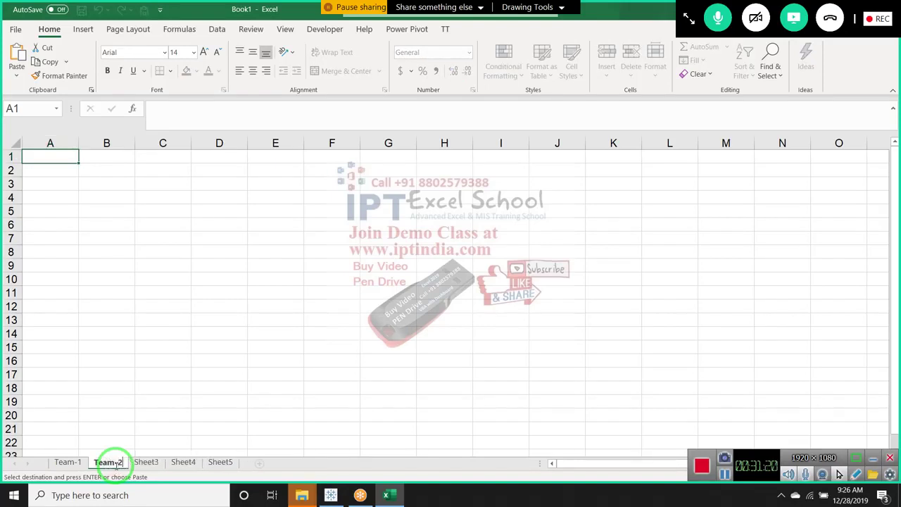
{"action": "left_click", "coordinate": [125, 216]}
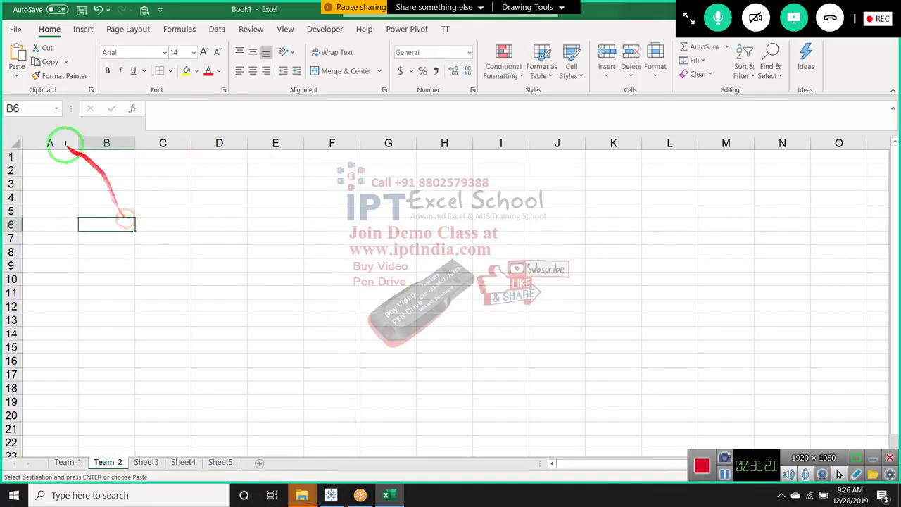
{"action": "left_click", "coordinate": [31, 156]}
{"action": "key", "text": "ctrl+v"}
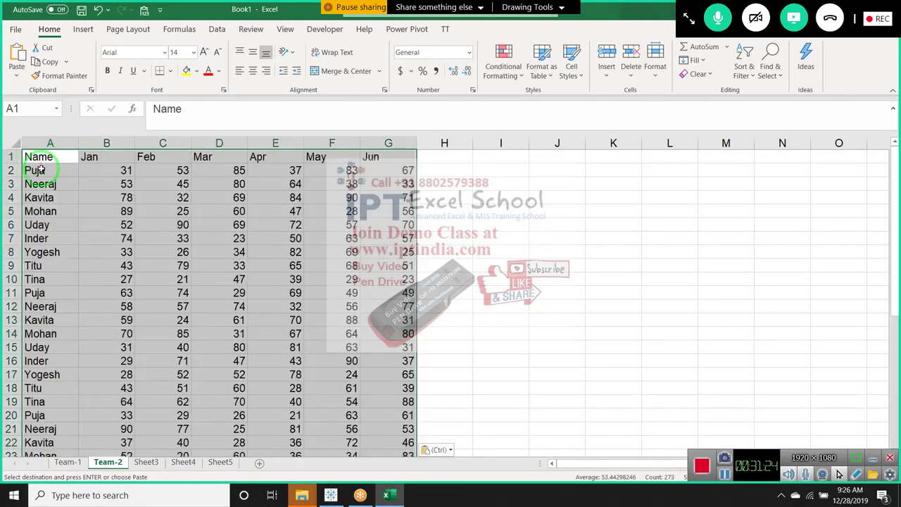
Enter =RANDBETWEEN(10,90) in cell B2
{"action": "left_click", "coordinate": [94, 170]}
{"action": "type", "text": "=ra"}
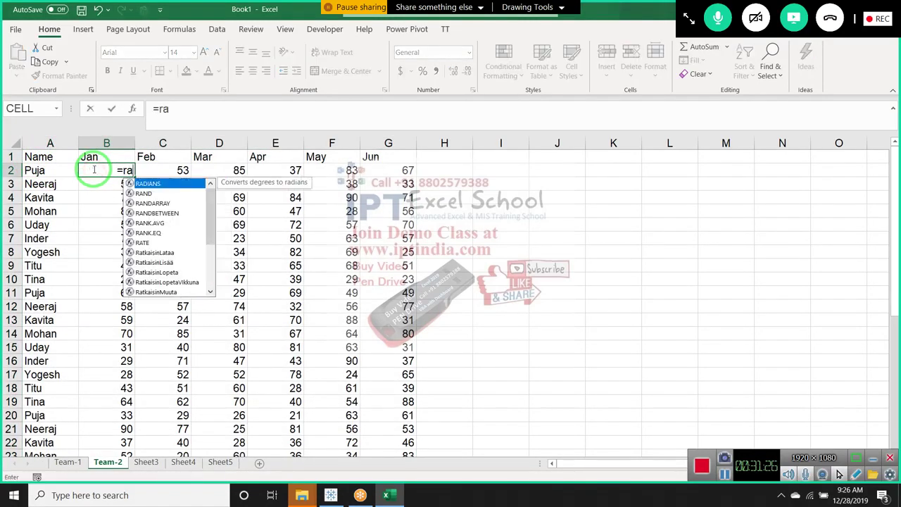
{"action": "key", "text": "Down"}
{"action": "key", "text": "Down"}
{"action": "key", "text": "Down"}
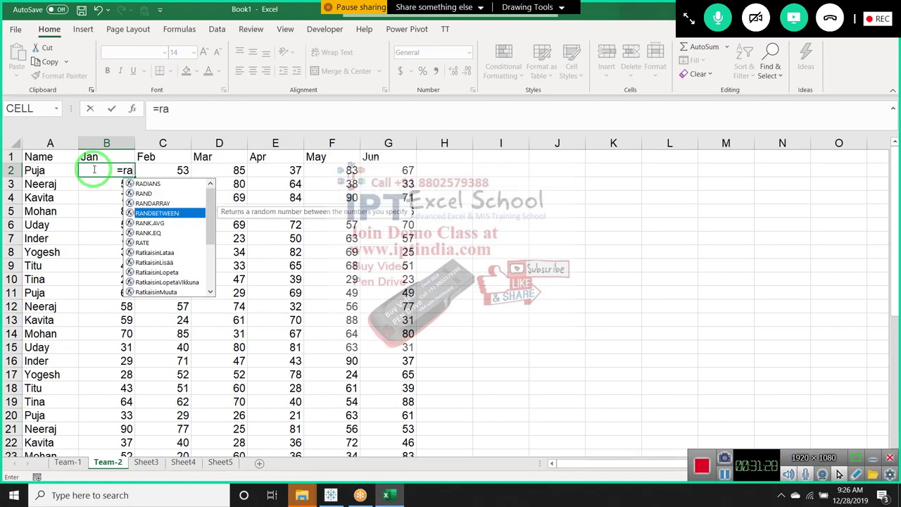
{"action": "key", "text": "Tab"}
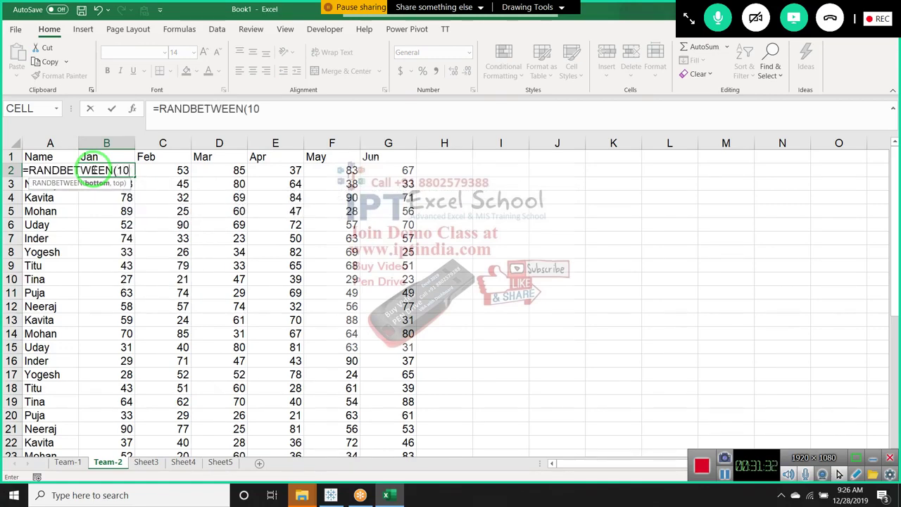
{"action": "type", "text": "90"}
{"action": "key", "text": "Return"}
{"action": "type", "text": "1"}
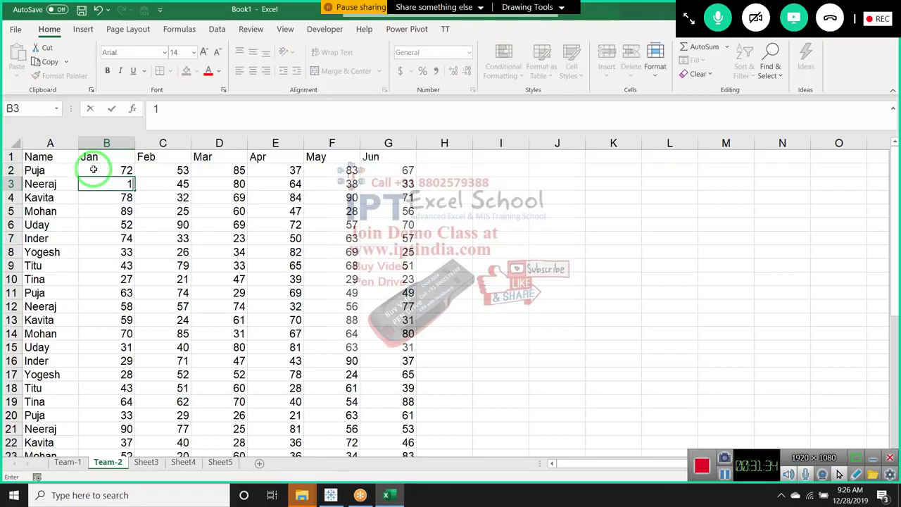
{"action": "key", "text": "Escape"}
{"action": "key", "text": "Up"}
Fill the RANDBETWEEN formula across and down through B2:G39
{"action": "key", "text": "ctrl+Right"}
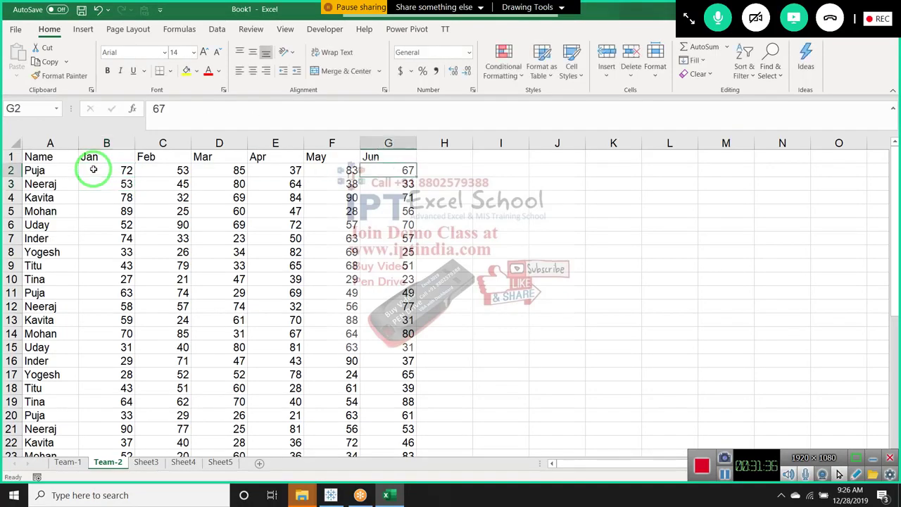
{"action": "key", "text": "ctrl+shift+Left"}
{"action": "key", "text": "shift+Right"}
{"action": "key", "text": "ctrl+shift+Down"}
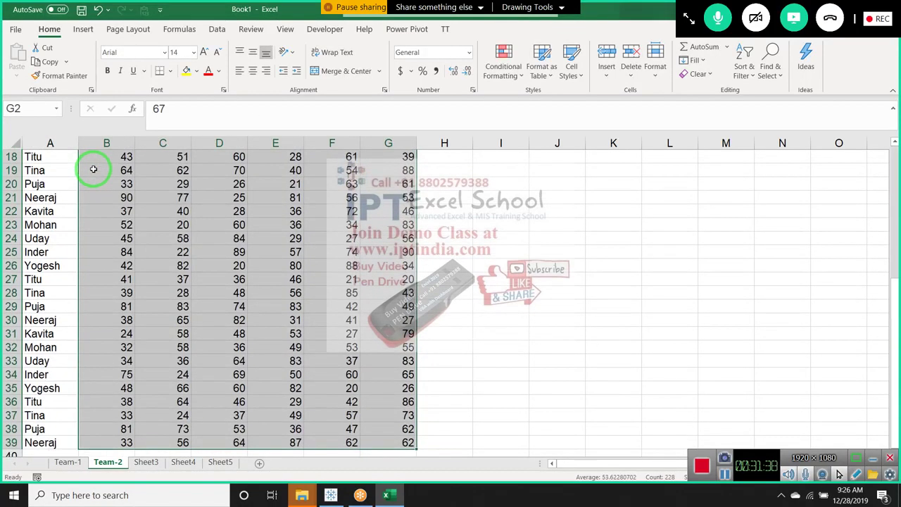
{"action": "key", "text": "ctrl+r"}
{"action": "key", "text": "ctrl+d"}
Replace the B2:G39 formulas with fixed values via Paste Values
{"action": "key", "text": "ctrl+c"}
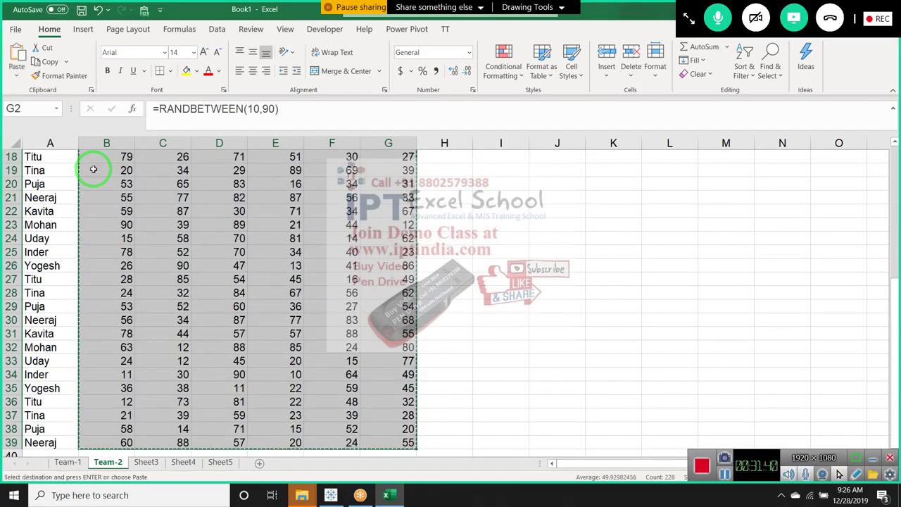
{"action": "left_click", "coordinate": [21, 76]}
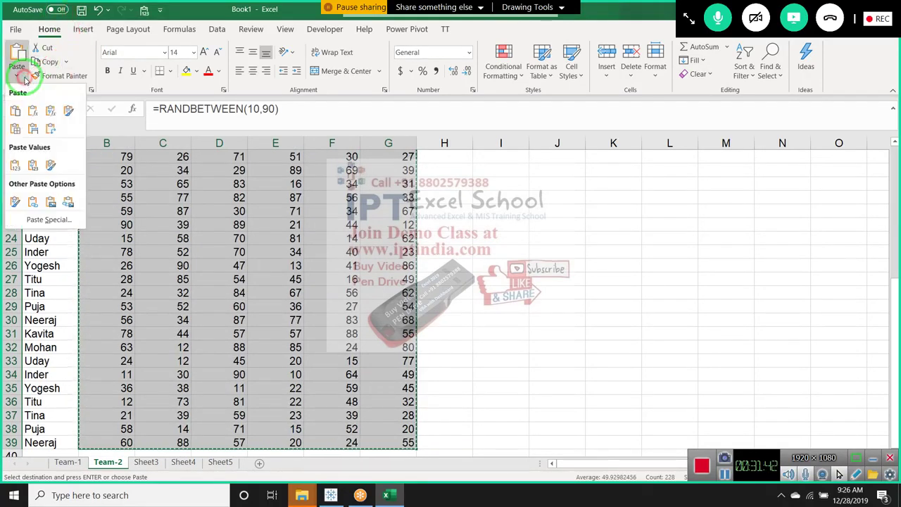
{"action": "left_click", "coordinate": [12, 169]}
{"action": "scroll", "coordinate": [211, 212], "scroll_direction": "up", "scroll_amount": 6}
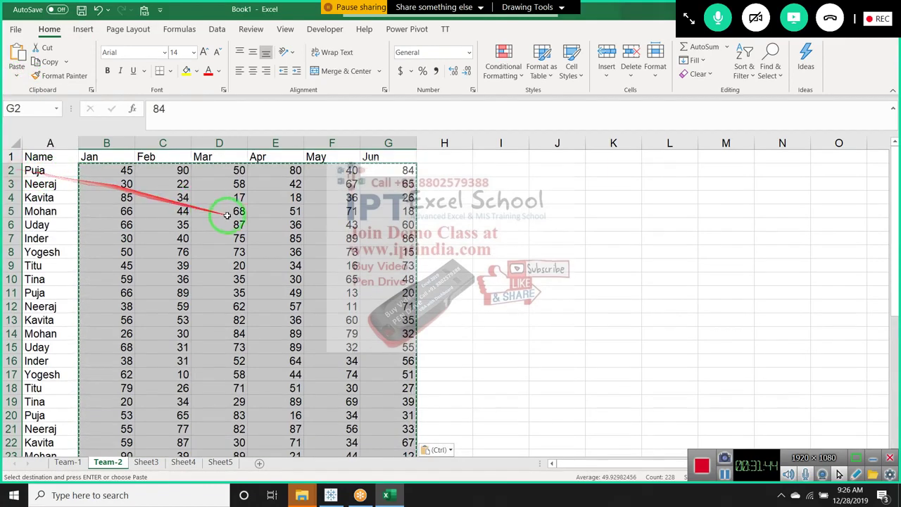
{"action": "left_click", "coordinate": [229, 212]}
Clear the copy marquee, compare the Team-1 and Team-2 sheets, and return to Team-1's table top
{"action": "key", "text": "Escape"}
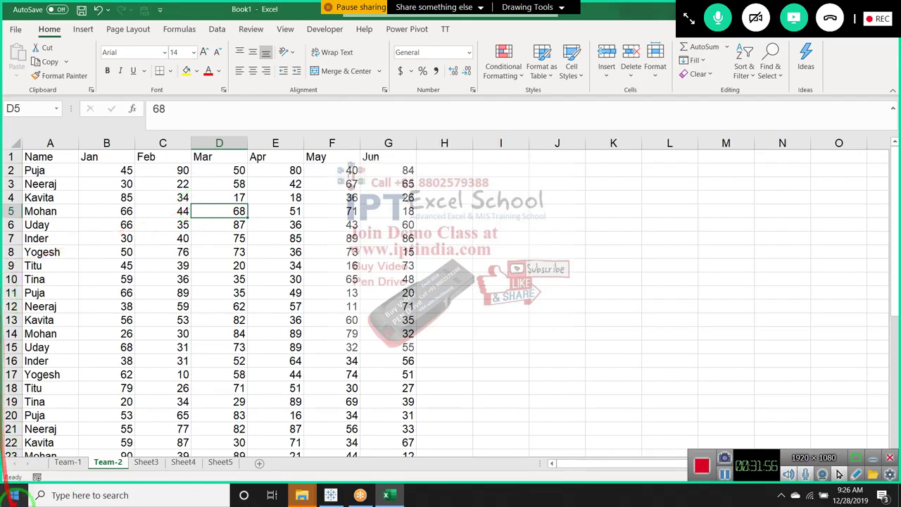
{"action": "left_click", "coordinate": [64, 462]}
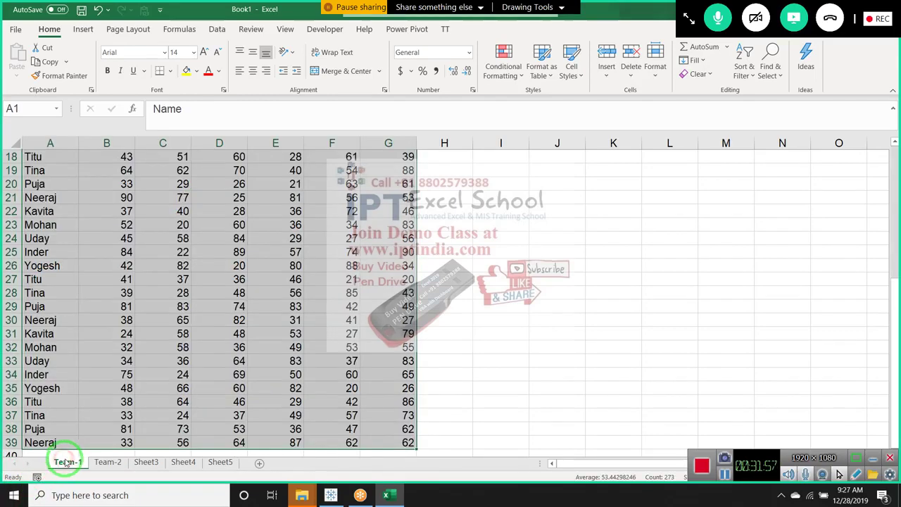
{"action": "left_click", "coordinate": [104, 462]}
{"action": "left_click", "coordinate": [71, 463]}
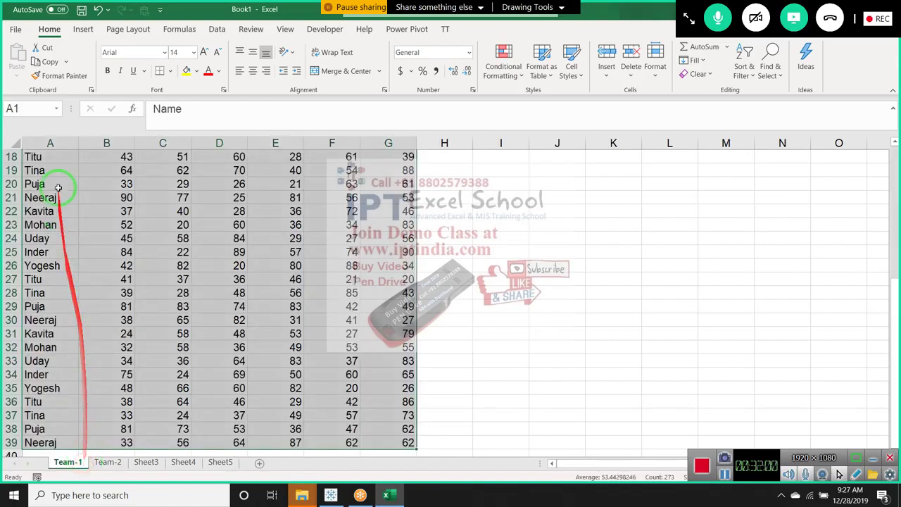
{"action": "left_click", "coordinate": [97, 226]}
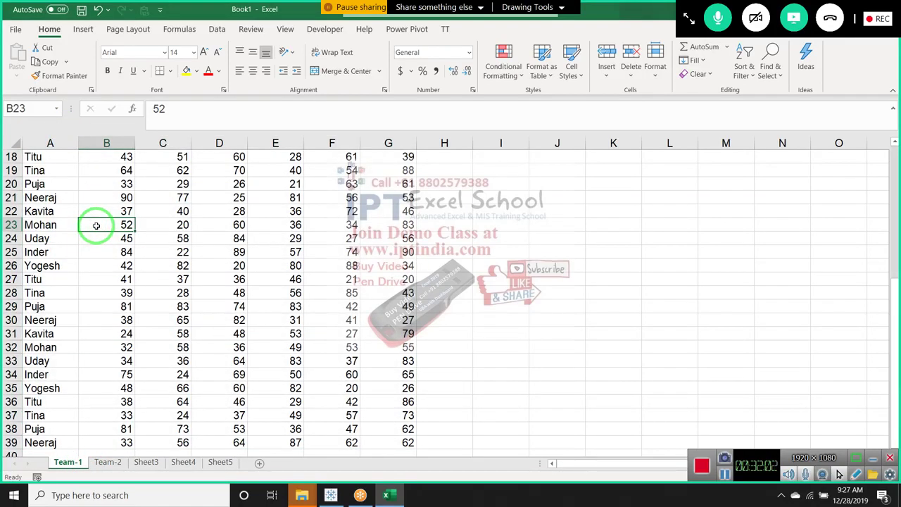
{"action": "key", "text": "ctrl+shift+Up"}
{"action": "key", "text": "ctrl+Up"}
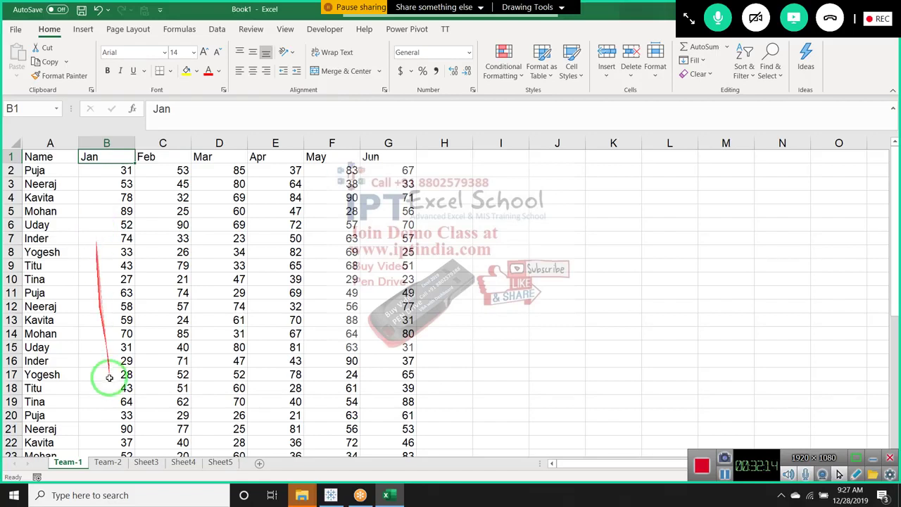
Copy all of Team-2's data rows below the header
{"action": "left_click", "coordinate": [125, 462]}
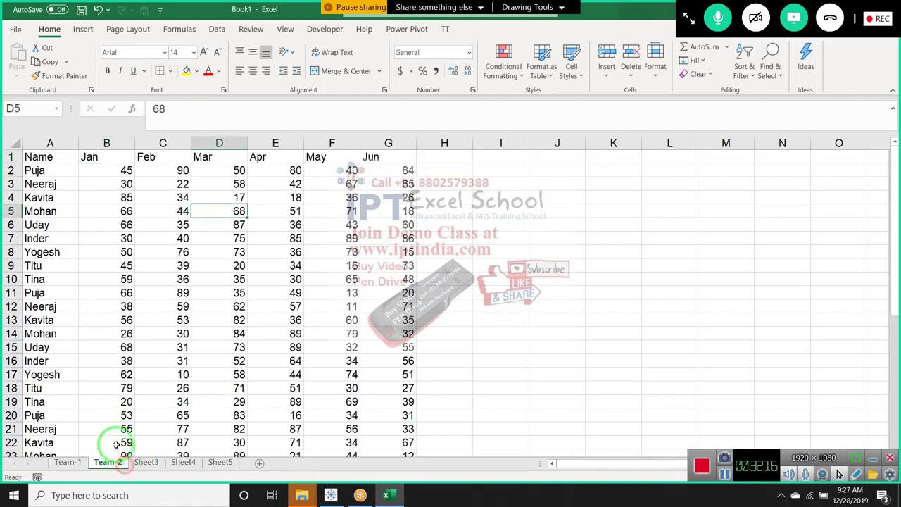
{"action": "key", "text": "ctrl+Home"}
{"action": "key", "text": "Down"}
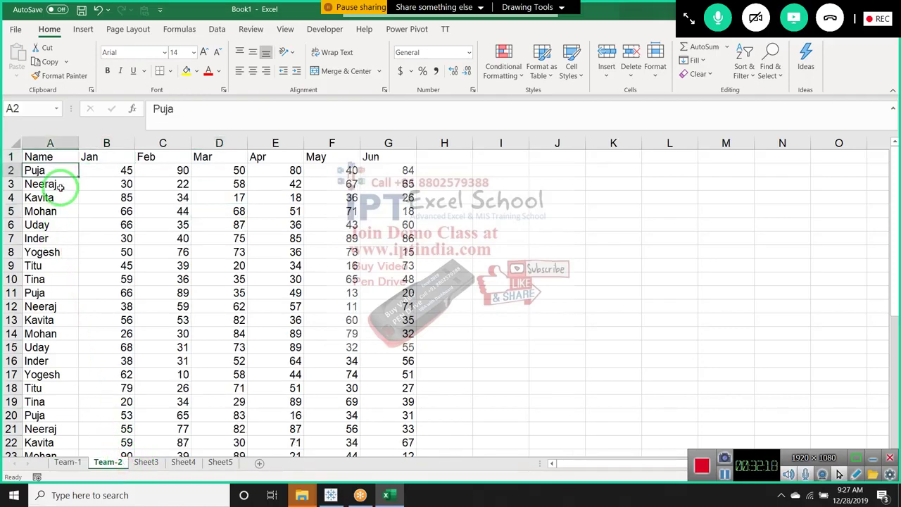
{"action": "key", "text": "ctrl+shift+Right"}
{"action": "key", "text": "ctrl+shift+Down"}
{"action": "key", "text": "ctrl+c"}
{"action": "left_click_drag", "start_coordinate": [61, 194], "coordinate": [53, 335]}
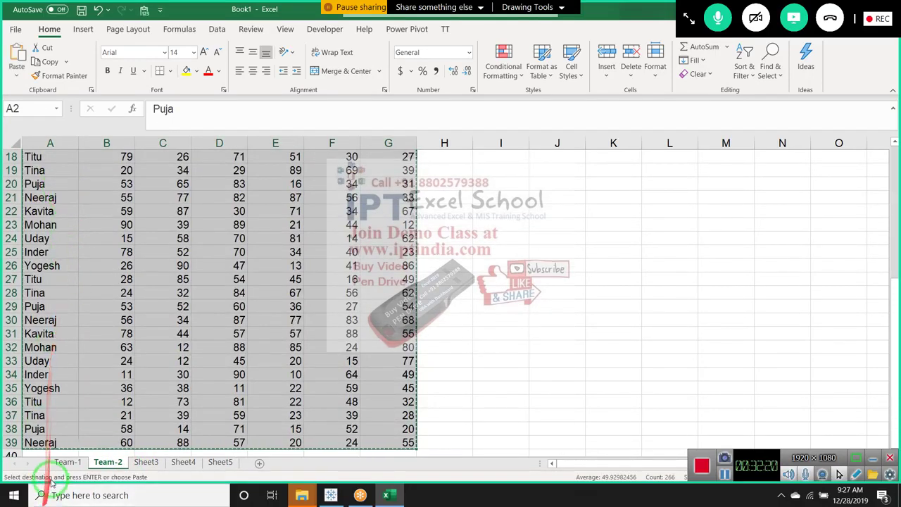
Paste the Team-2 rows at A40 below Team-1's table, then undo the paste
{"action": "left_click", "coordinate": [67, 463]}
{"action": "left_click", "coordinate": [57, 414]}
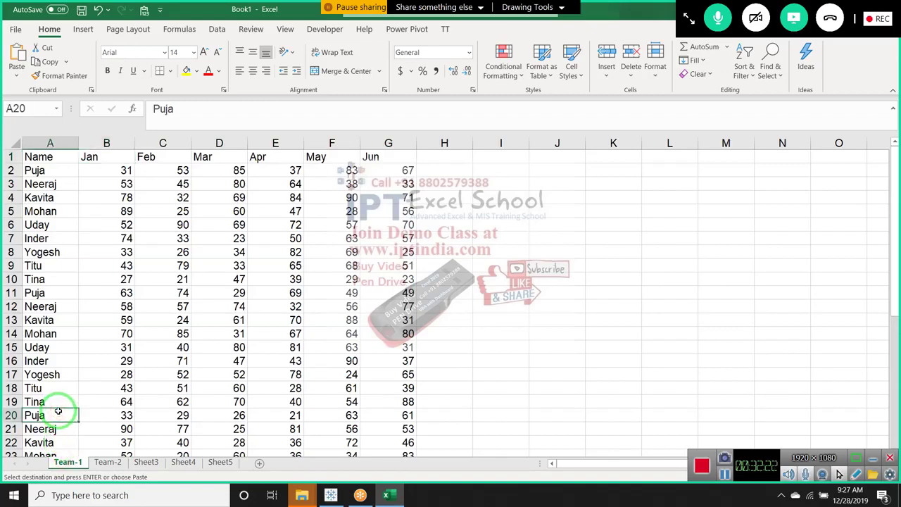
{"action": "key", "text": "ctrl+Down"}
{"action": "key", "text": "Down"}
{"action": "key", "text": "ctrl+v"}
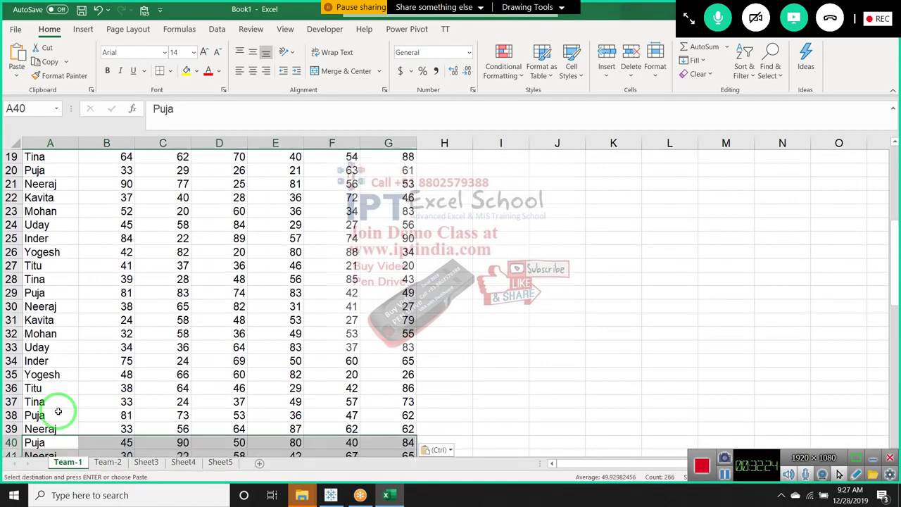
{"action": "key", "text": "ctrl+z"}
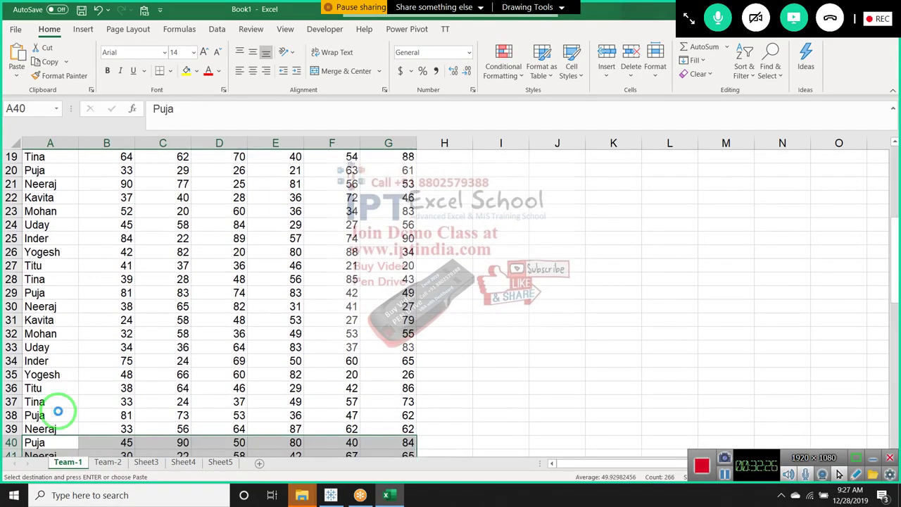
{"action": "left_click", "coordinate": [84, 401]}
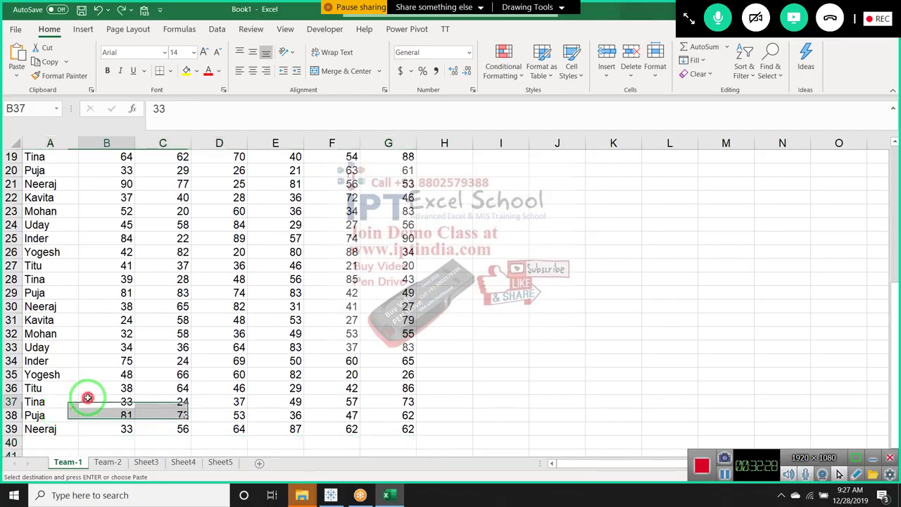
{"action": "scroll", "coordinate": [106, 380], "scroll_direction": "up", "scroll_amount": 6}
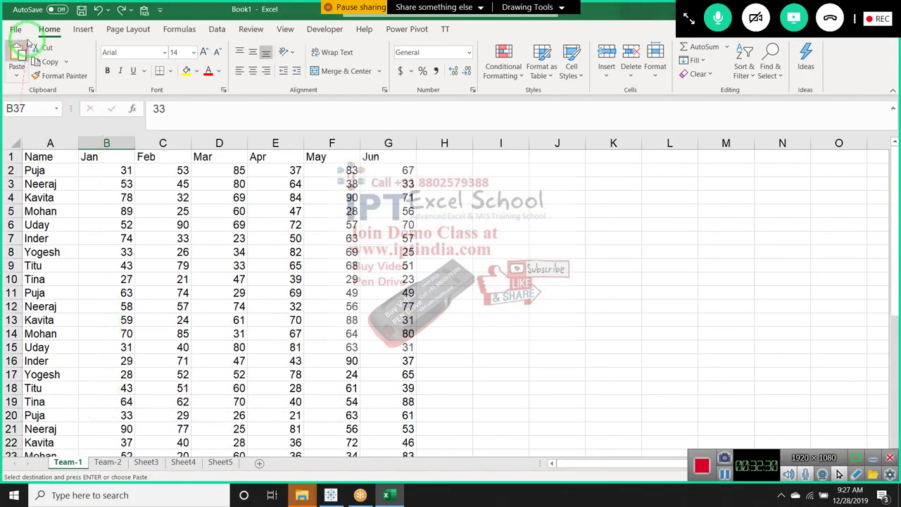
Save the workbook as Excel Macro-Enabled Workbook PPQ in Desktop\New folder instead of overwriting PQ
{"action": "left_click", "coordinate": [82, 10]}
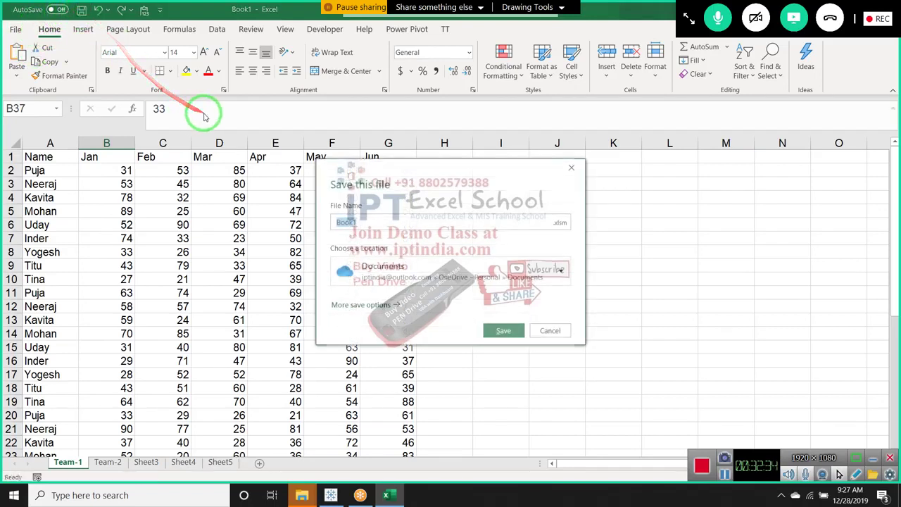
{"action": "left_click", "coordinate": [386, 306]}
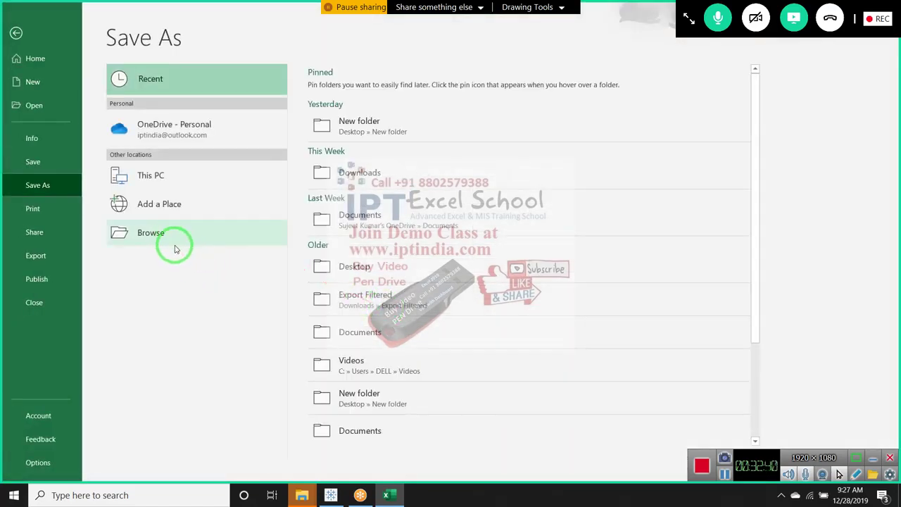
{"action": "left_click", "coordinate": [343, 391]}
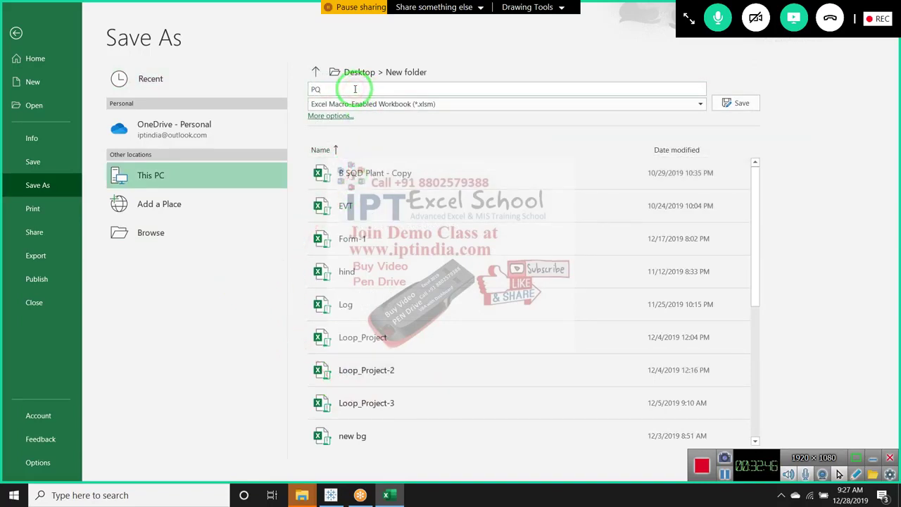
{"action": "left_click", "coordinate": [758, 105]}
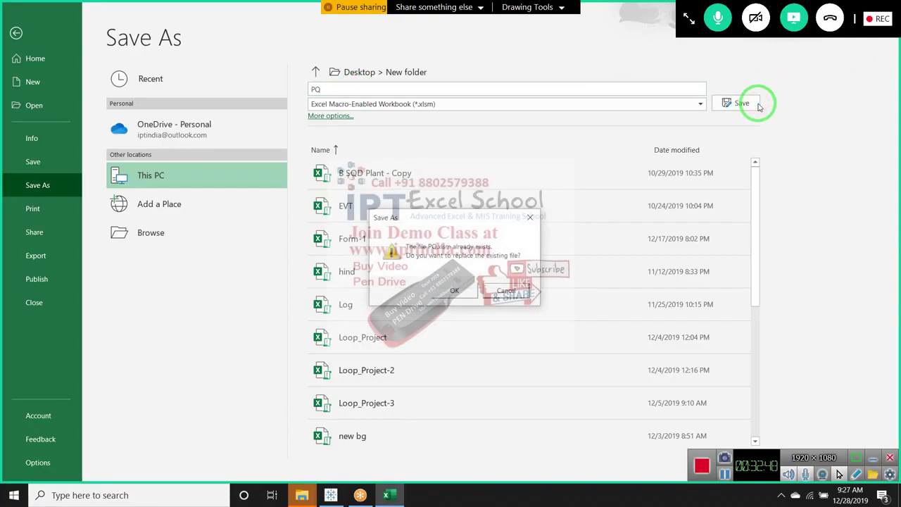
{"action": "key", "text": "Escape"}
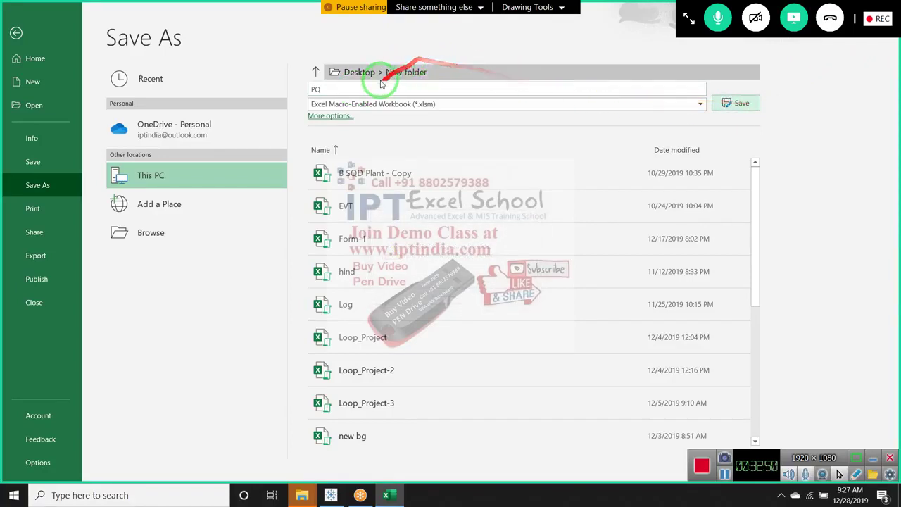
{"action": "left_click", "coordinate": [378, 83]}
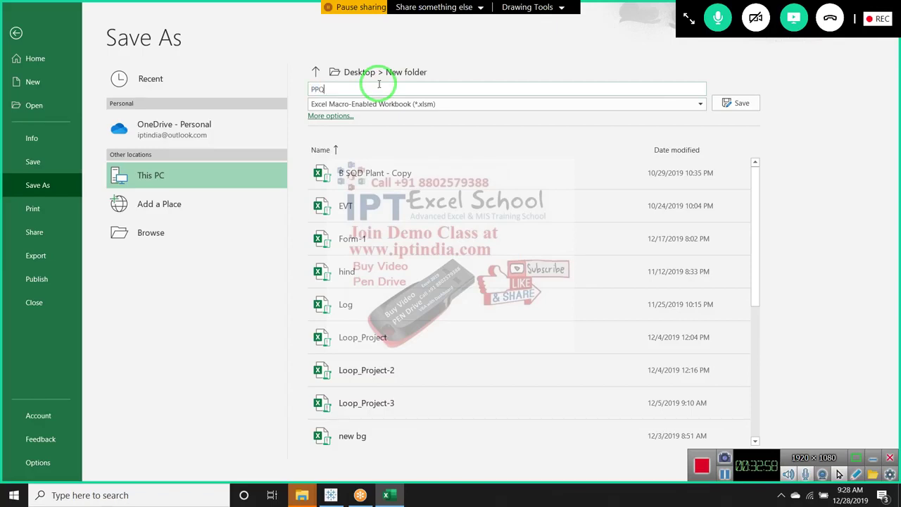
{"action": "left_click", "coordinate": [745, 103]}
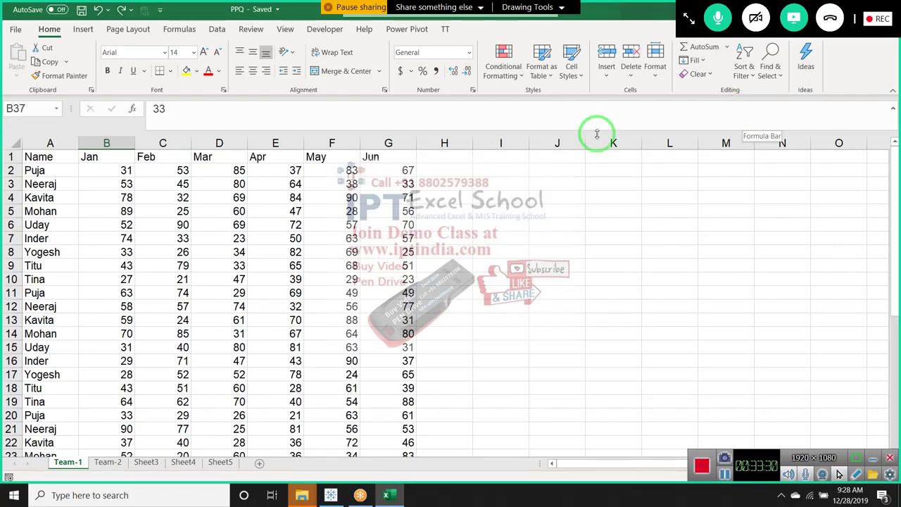
Move to the empty Sheet3 and bring up Data > Get Data > From File sources
{"action": "left_click", "coordinate": [107, 462]}
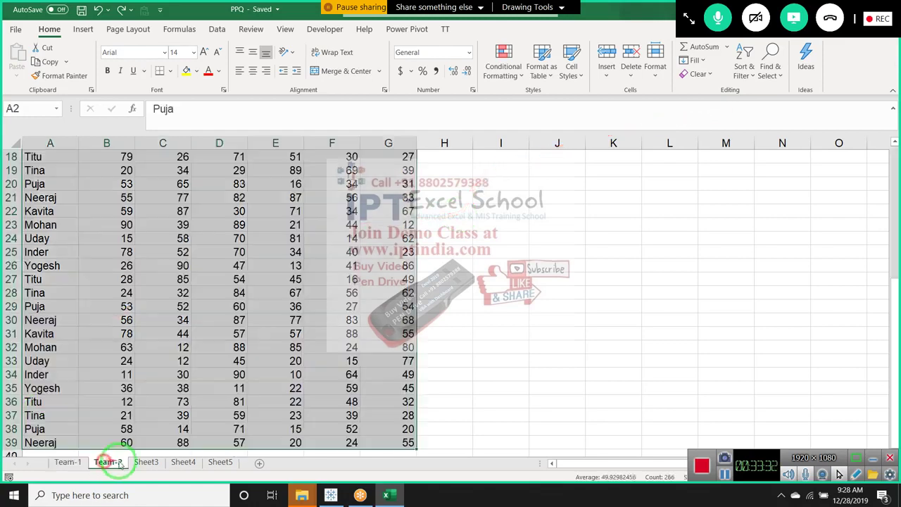
{"action": "left_click", "coordinate": [149, 462]}
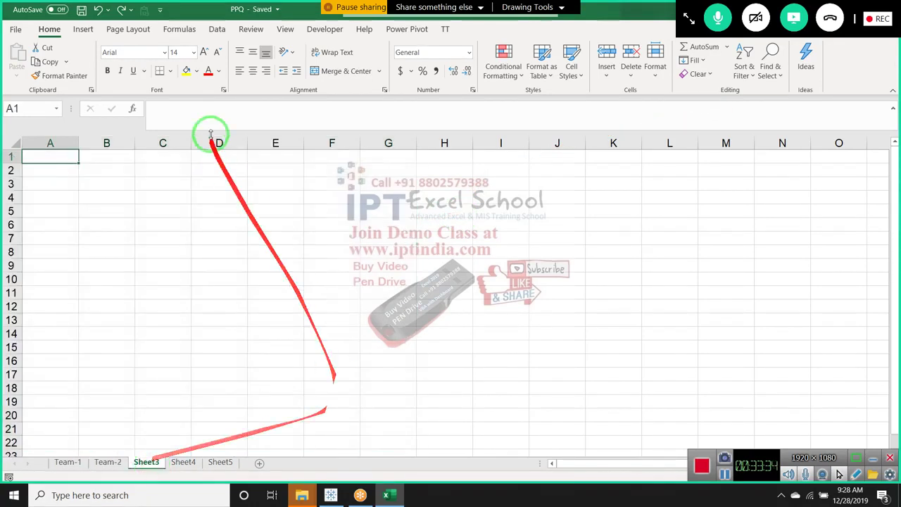
{"action": "left_click", "coordinate": [208, 34]}
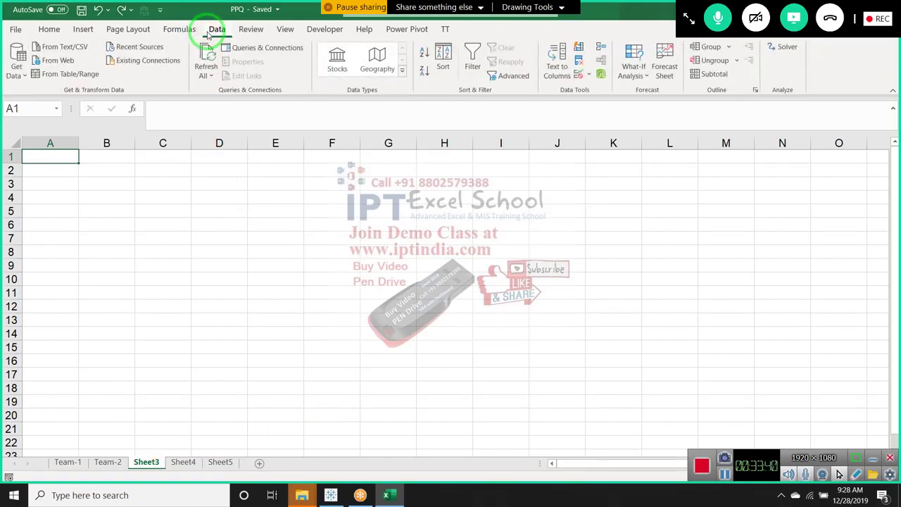
{"action": "left_click", "coordinate": [17, 73]}
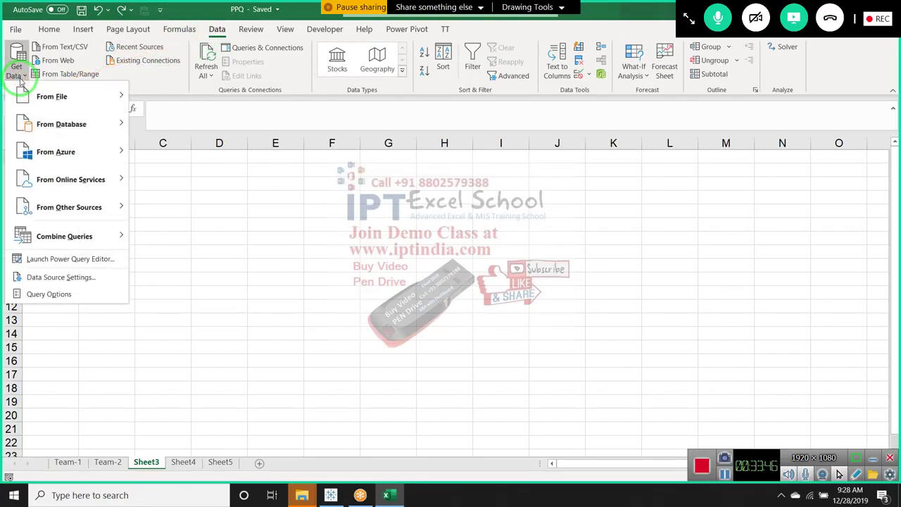
{"action": "mouse_move", "coordinate": [53, 96]}
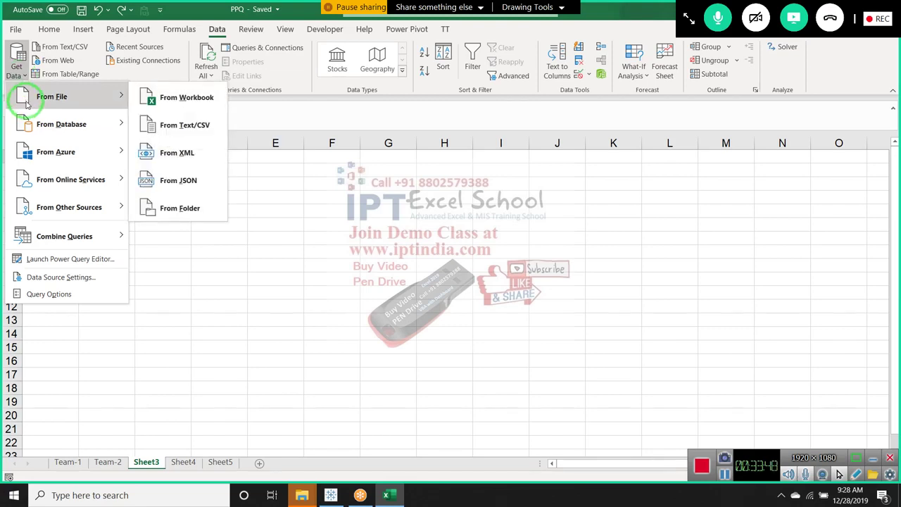
Import From Workbook using PPQ in Desktop\New folder, dismissing the connection error
{"action": "left_click", "coordinate": [161, 97]}
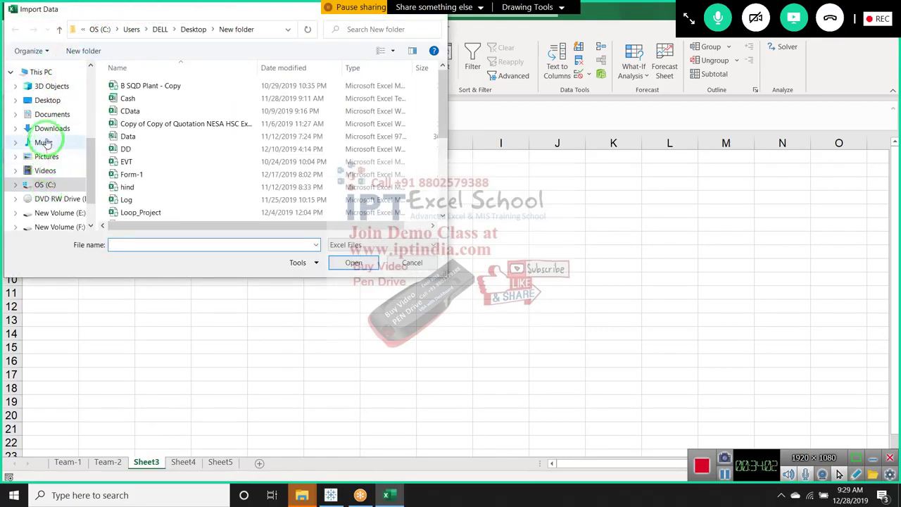
{"action": "left_click", "coordinate": [48, 103]}
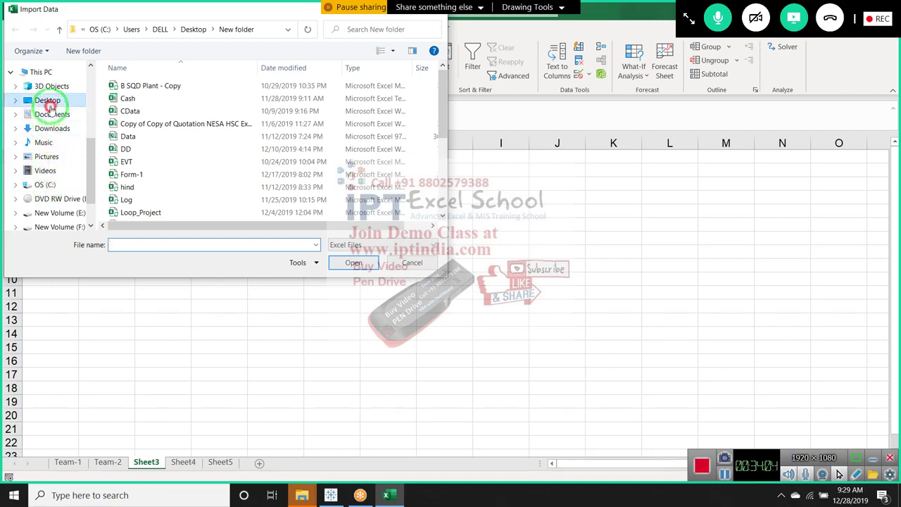
{"action": "double_click", "coordinate": [170, 88]}
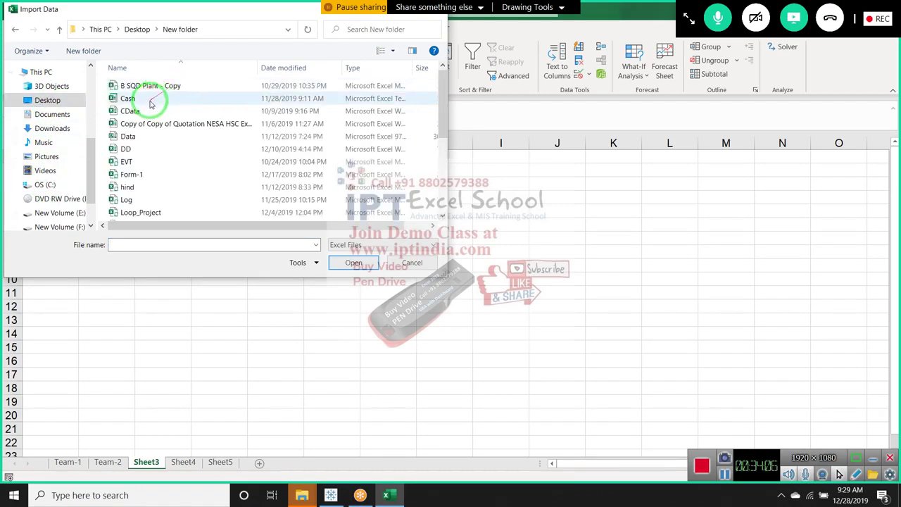
{"action": "left_click", "coordinate": [136, 147]}
{"action": "key", "text": "p"}
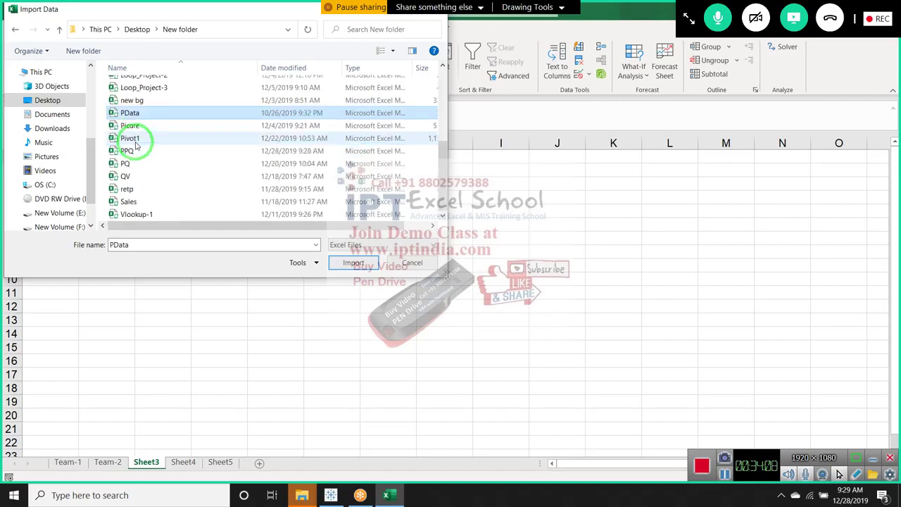
{"action": "left_click", "coordinate": [153, 150]}
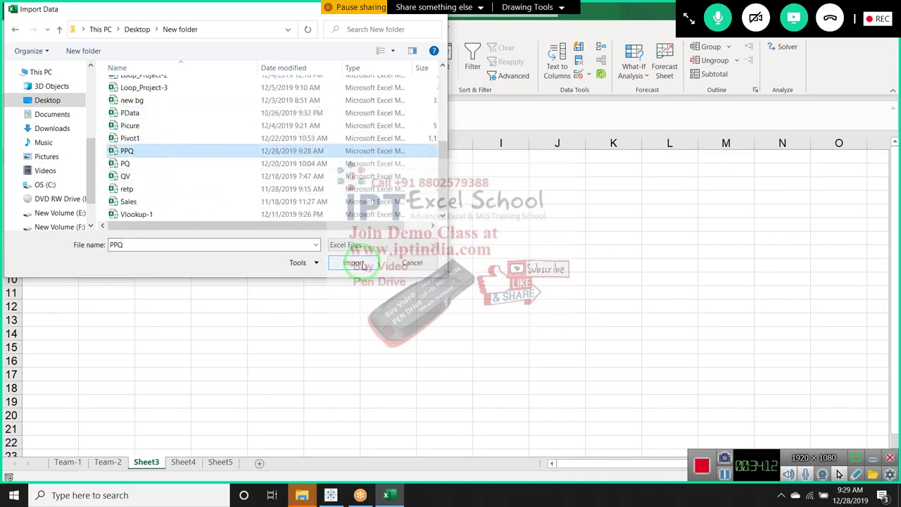
{"action": "left_click", "coordinate": [354, 262]}
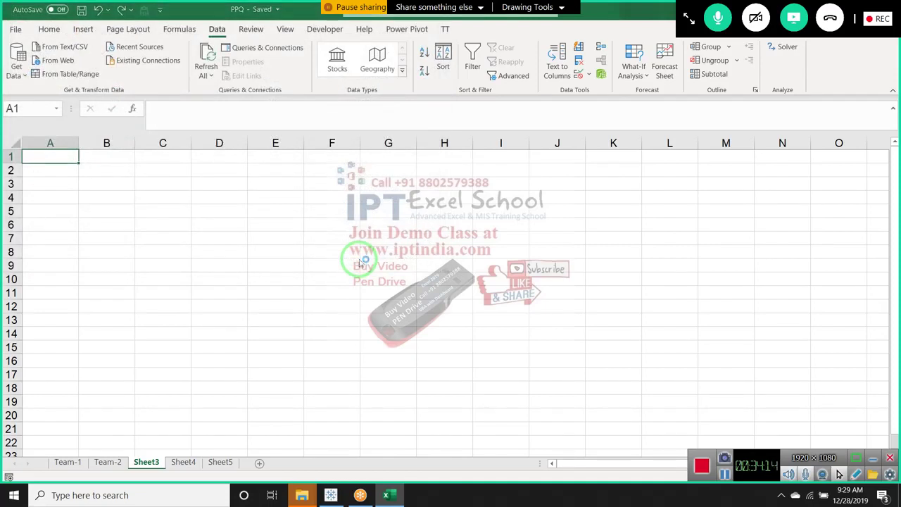
{"action": "key", "text": "Return"}
{"action": "key", "text": "Return"}
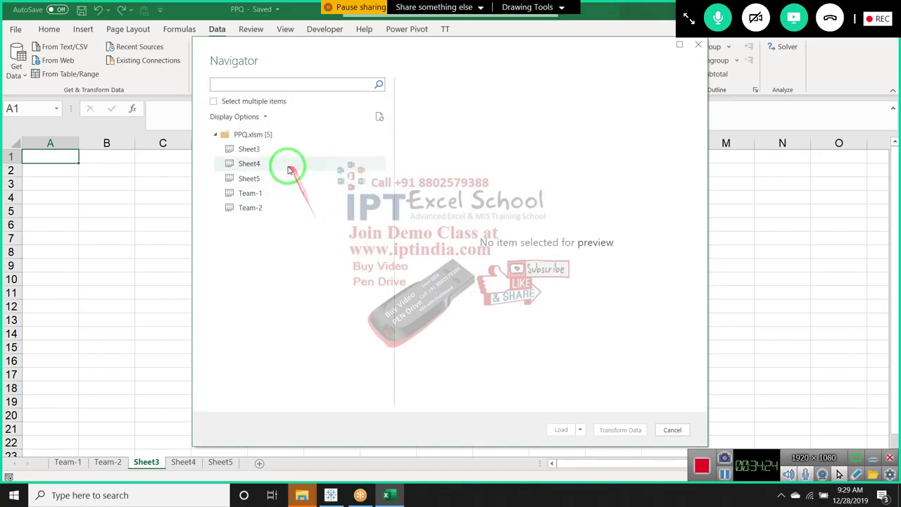
Preview Sheet3, then Team-2, then Team-1 in the Navigator, settling on Team-1's table
{"action": "left_click", "coordinate": [251, 153]}
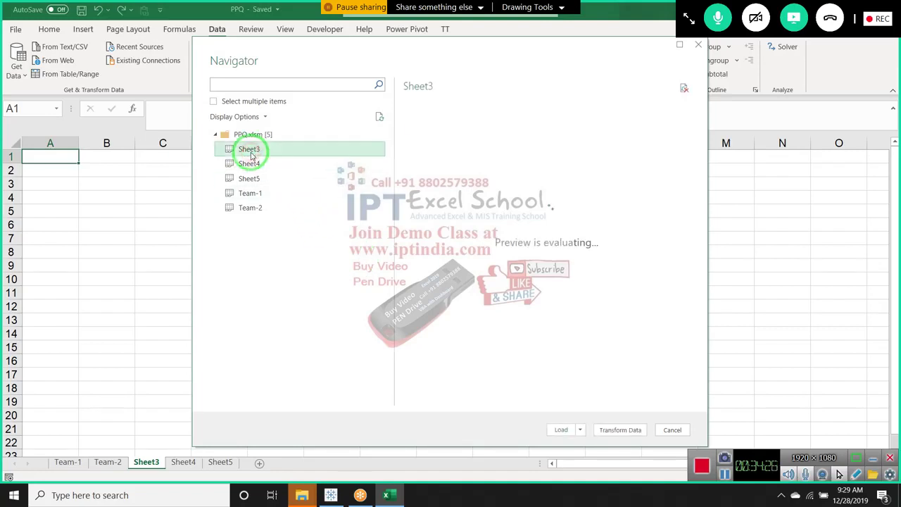
{"action": "left_click", "coordinate": [257, 207]}
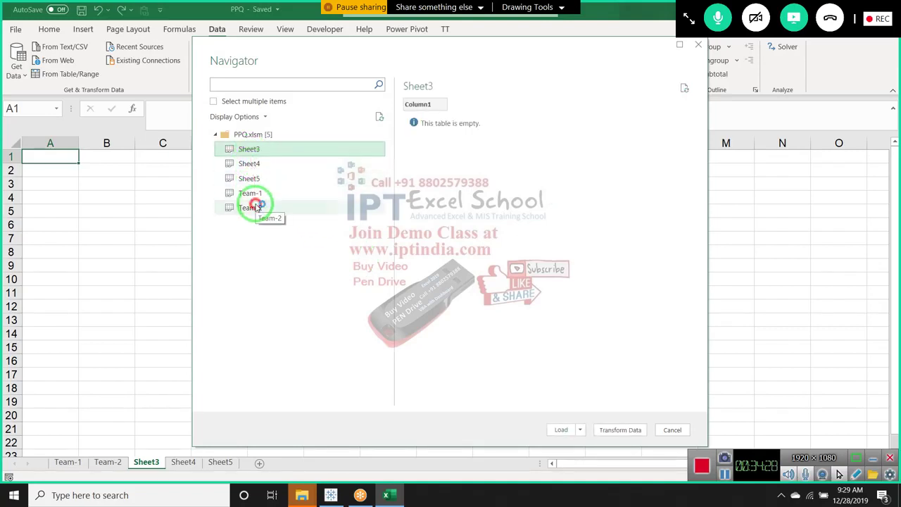
{"action": "left_click", "coordinate": [252, 194]}
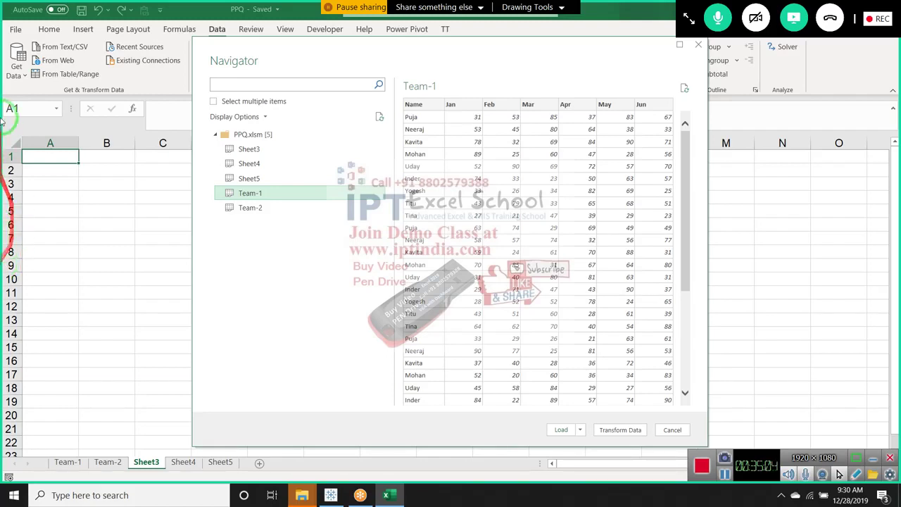
{"action": "mouse_move", "coordinate": [205, 150]}
{"action": "left_mouse_down"}
{"action": "mouse_move", "coordinate": [239, 187]}
{"action": "mouse_move", "coordinate": [695, 493]}
{"action": "left_mouse_up"}
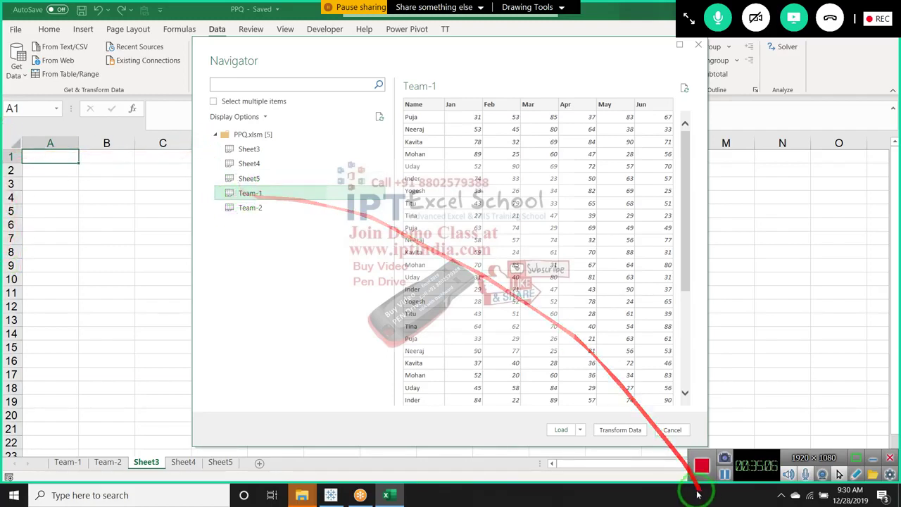
Open Team-1 with Transform Data and browse across row 5's values in Power Query
{"action": "left_click", "coordinate": [631, 435]}
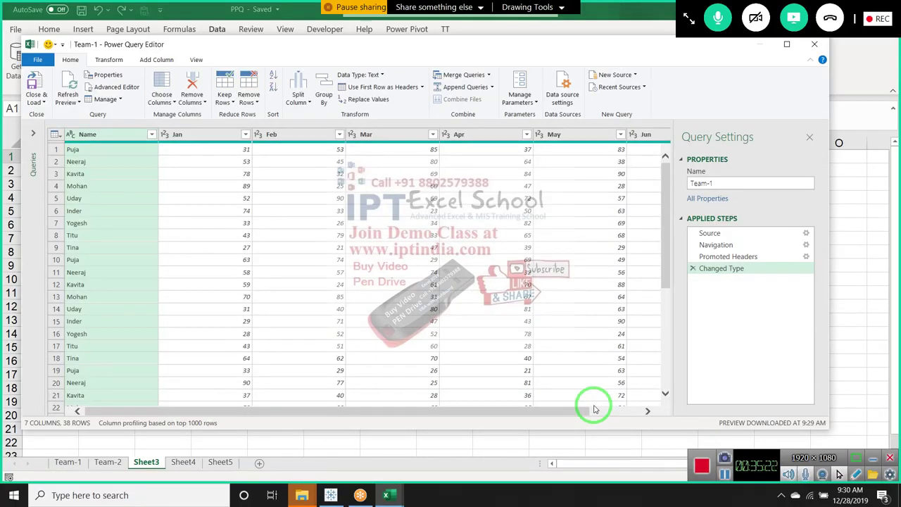
{"action": "left_click", "coordinate": [456, 198]}
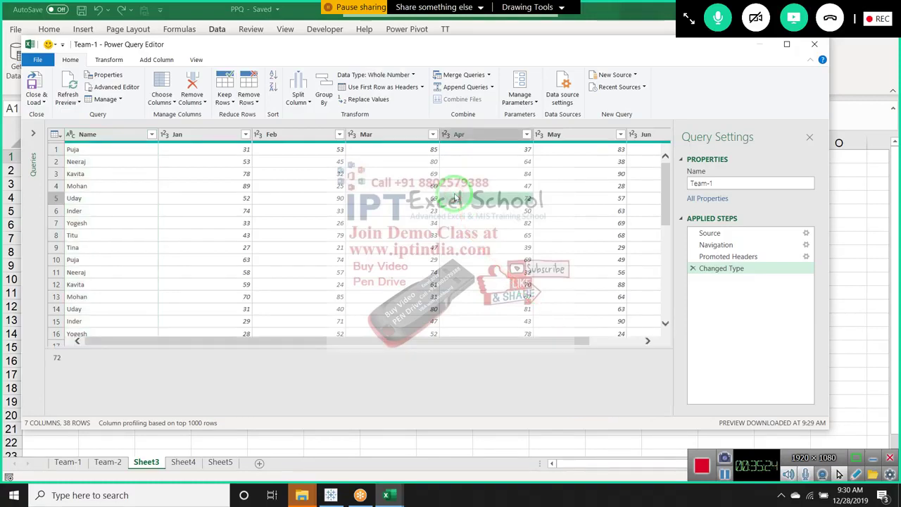
{"action": "key", "text": "Right"}
{"action": "key", "text": "Right"}
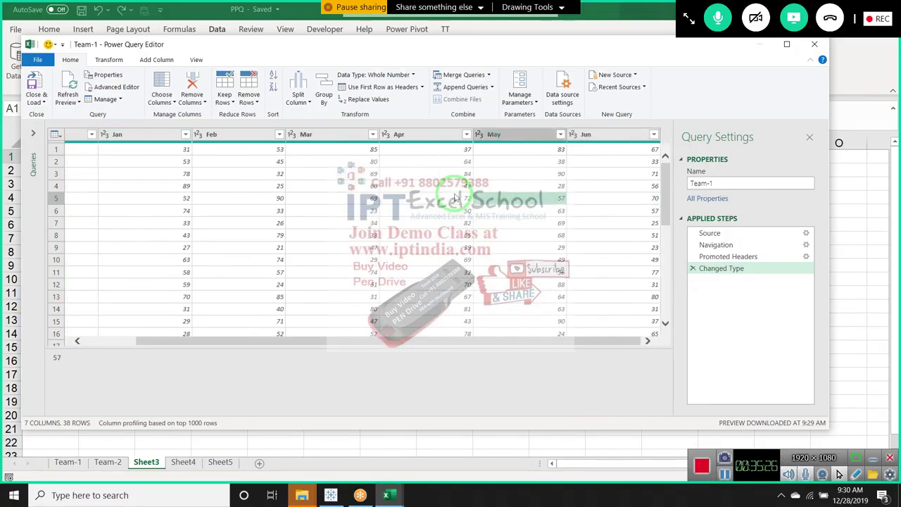
{"action": "key", "text": "Home"}
{"action": "key", "text": "Right"}
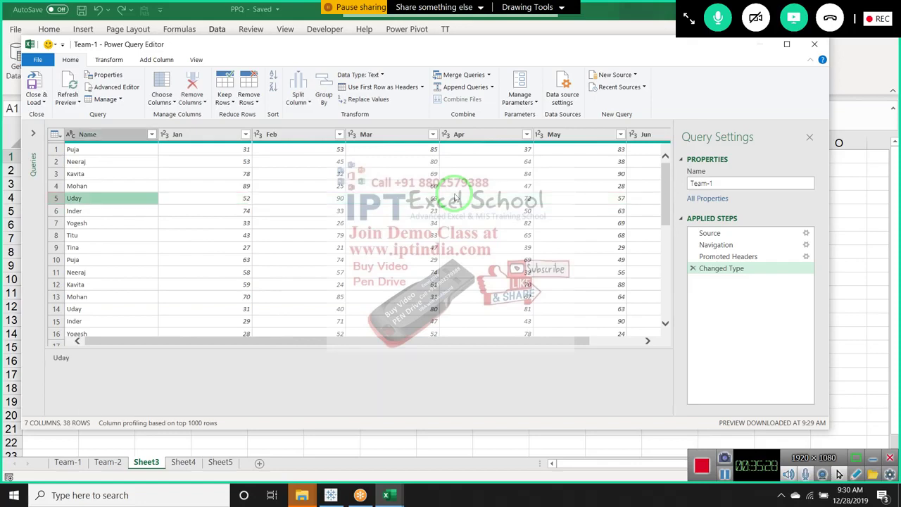
{"action": "key", "text": "Right"}
{"action": "key", "text": "Right"}
{"action": "key", "text": "Right"}
{"action": "key", "text": "Right"}
{"action": "key", "text": "Right"}
{"action": "key", "text": "Right"}
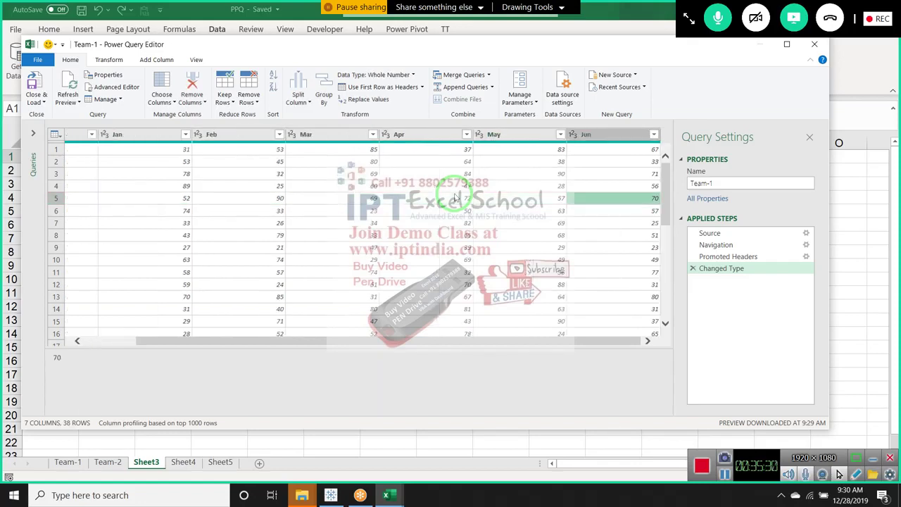
Check the Add Column options, then close the editor and discard the changes
{"action": "left_click", "coordinate": [152, 61]}
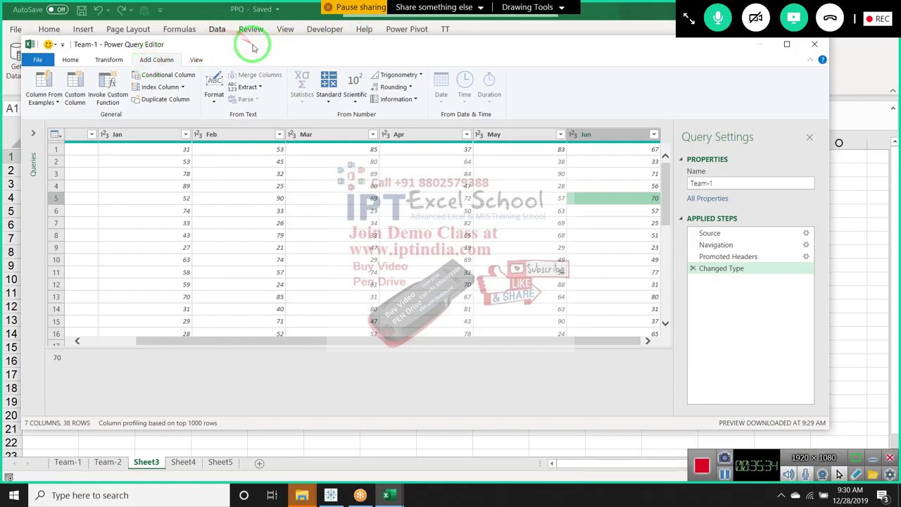
{"action": "left_click_drag", "start_coordinate": [252, 44], "coordinate": [250, 46]}
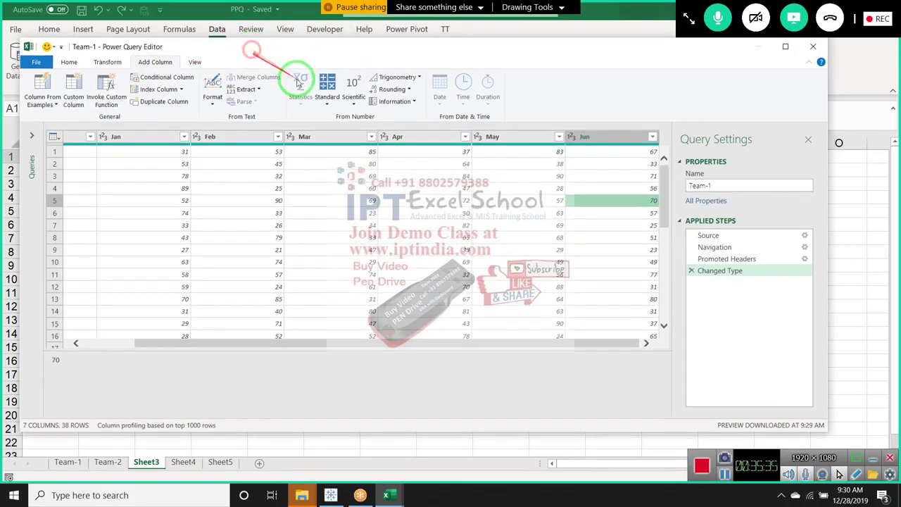
{"action": "left_click", "coordinate": [814, 48]}
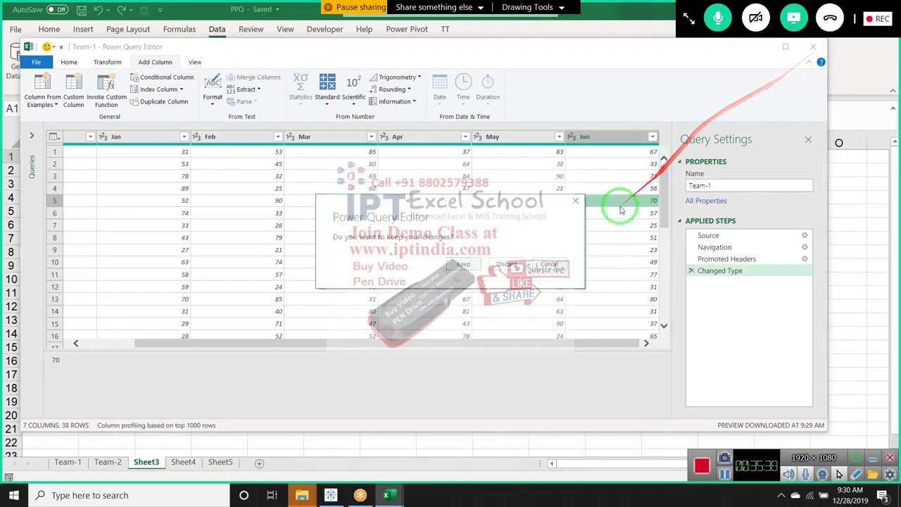
{"action": "left_click", "coordinate": [503, 270]}
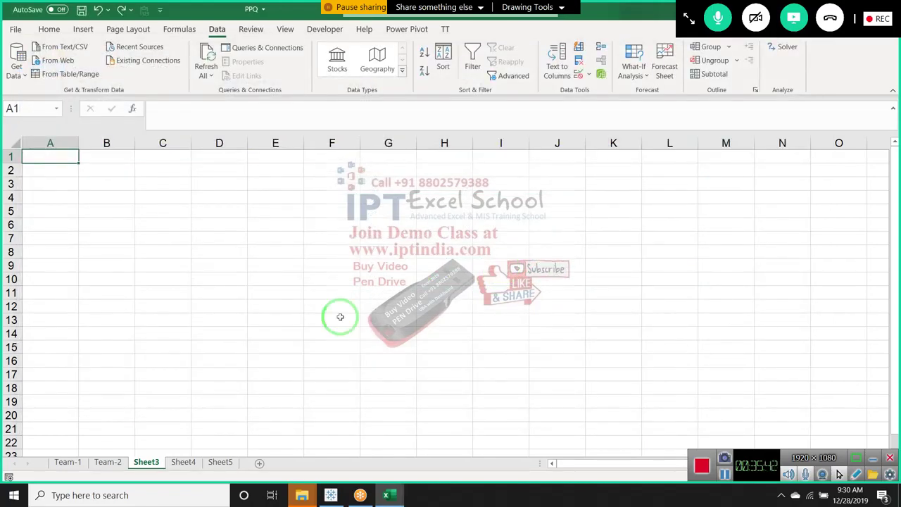
List Get Data's file sources and expand the GoToMeeting side panel
{"action": "left_click", "coordinate": [15, 70]}
{"action": "mouse_move", "coordinate": [62, 96]}
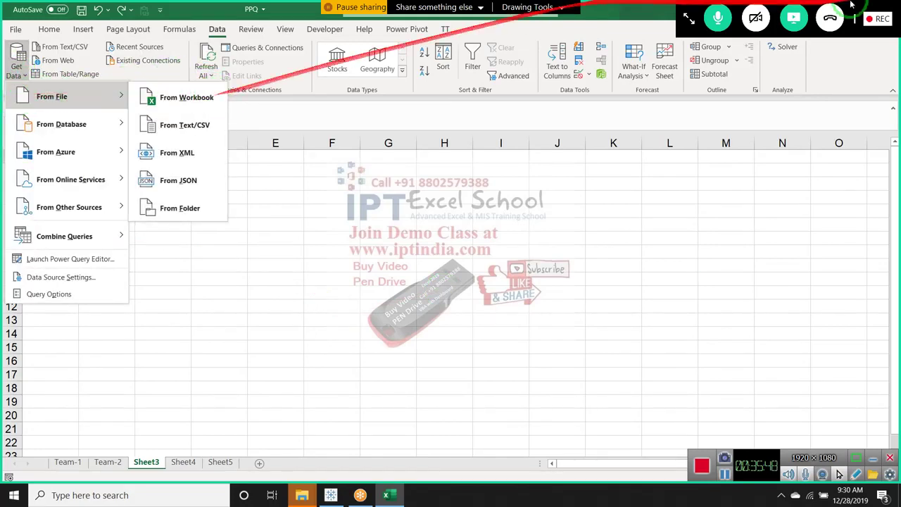
{"action": "left_click", "coordinate": [691, 23]}
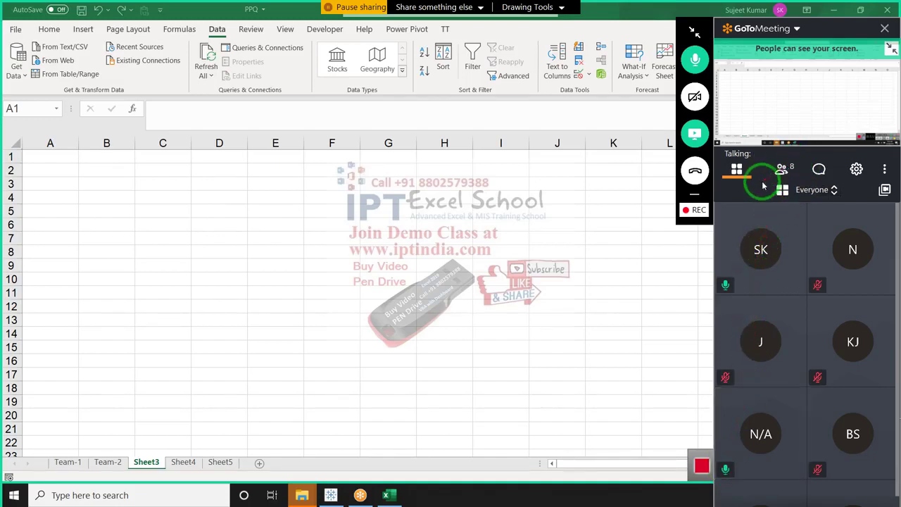
Mute all GoToMeeting participants and collapse the meeting panel into a toolbar
{"action": "left_click", "coordinate": [783, 171]}
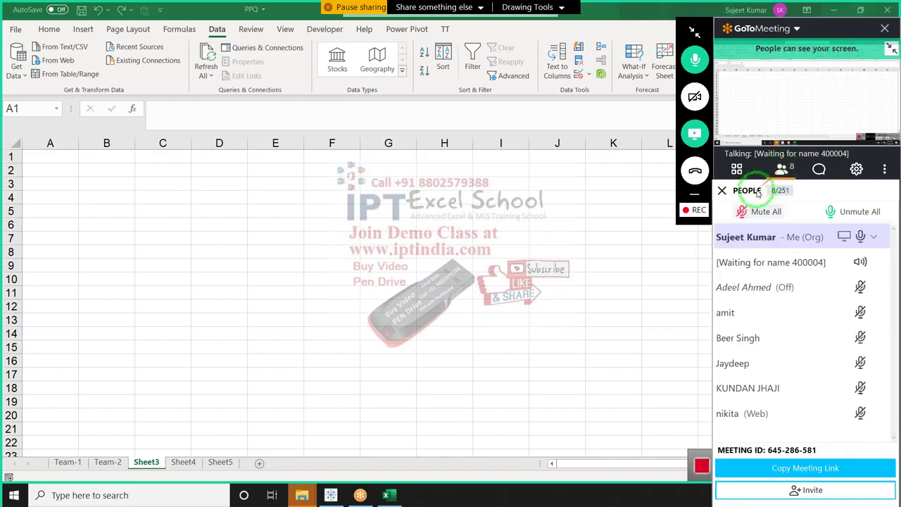
{"action": "left_click", "coordinate": [744, 213]}
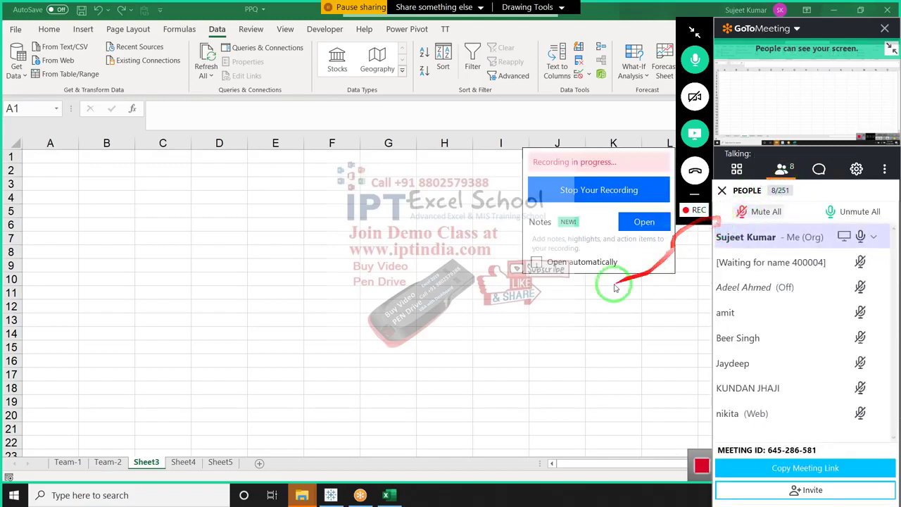
{"action": "left_click_drag", "start_coordinate": [393, 330], "coordinate": [504, 215]}
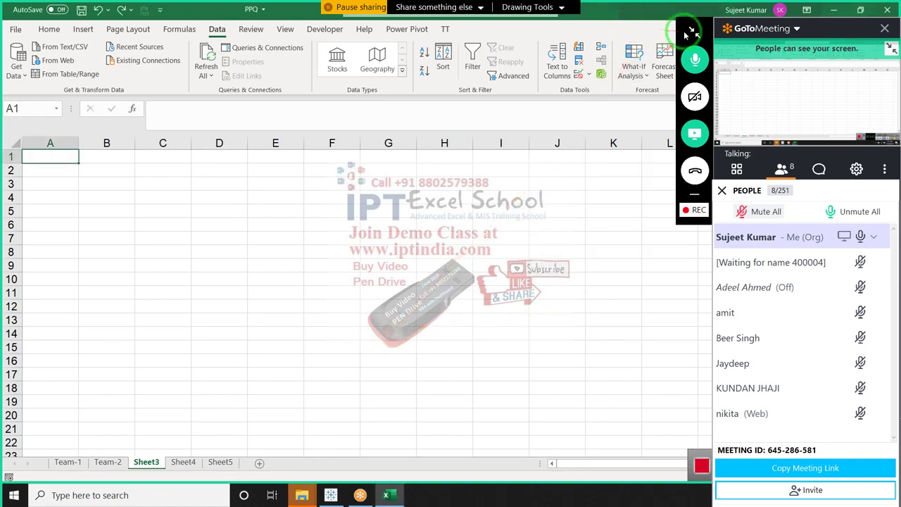
{"action": "left_click", "coordinate": [695, 31]}
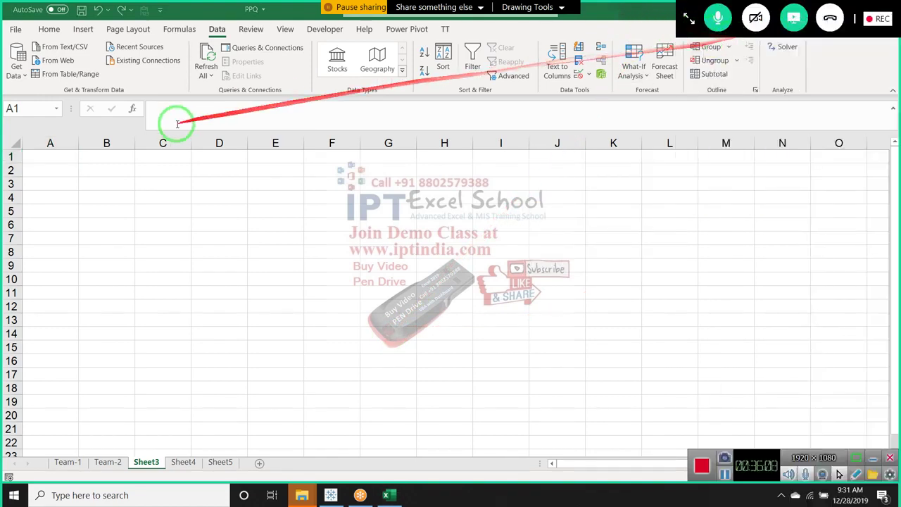
{"action": "left_click_drag", "start_coordinate": [695, 32], "coordinate": [28, 44]}
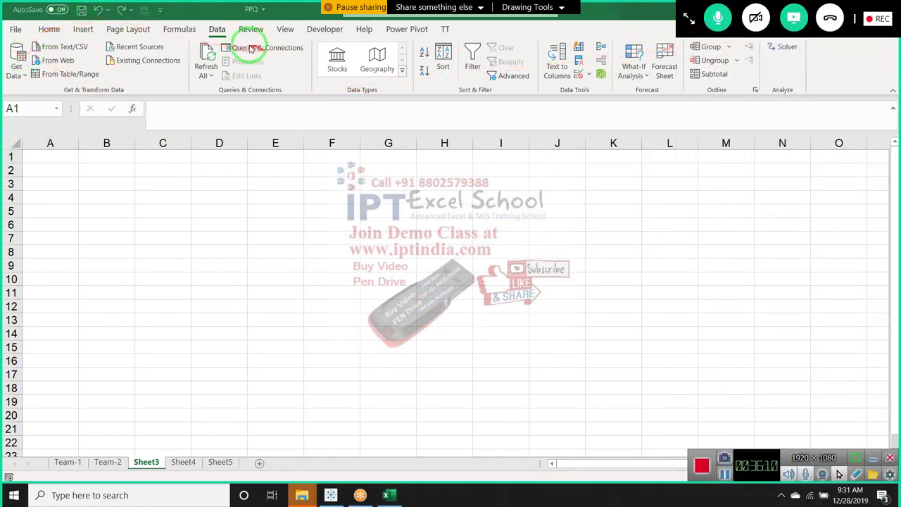
{"action": "left_click_drag", "start_coordinate": [224, 34], "coordinate": [11, 73]}
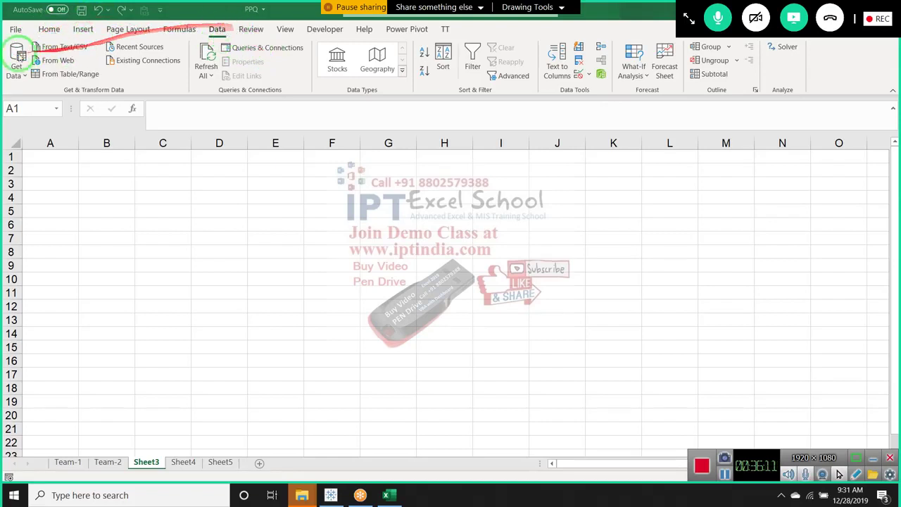
Choose Get Data From Workbook and import PPQ from Desktop\New folder
{"action": "left_click", "coordinate": [12, 78]}
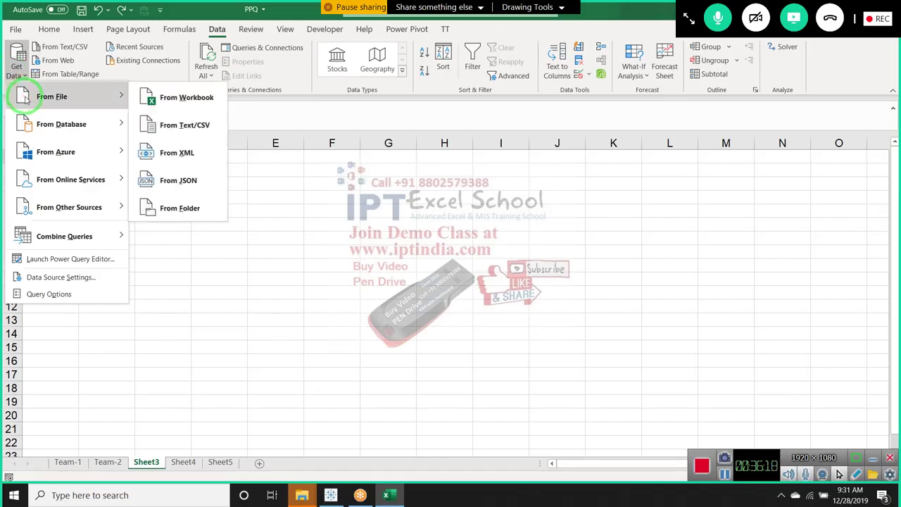
{"action": "left_click_drag", "start_coordinate": [26, 98], "coordinate": [171, 101]}
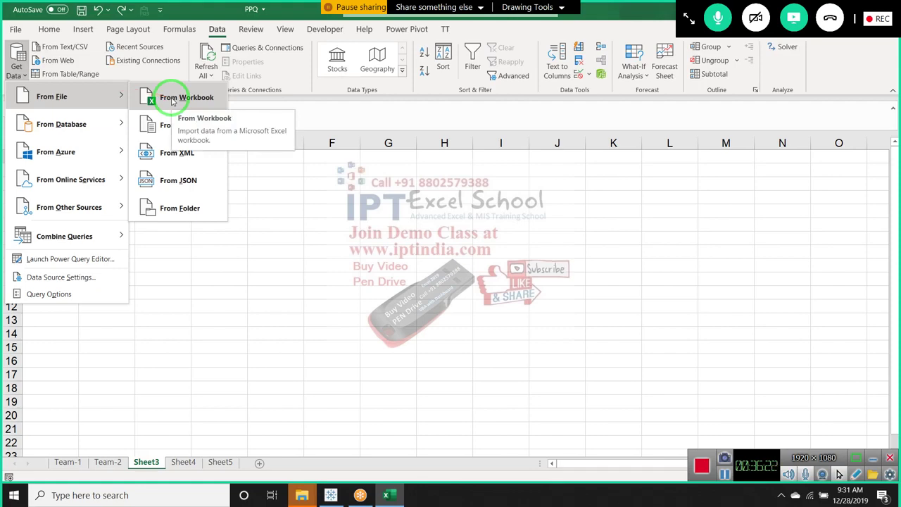
{"action": "left_click", "coordinate": [171, 97]}
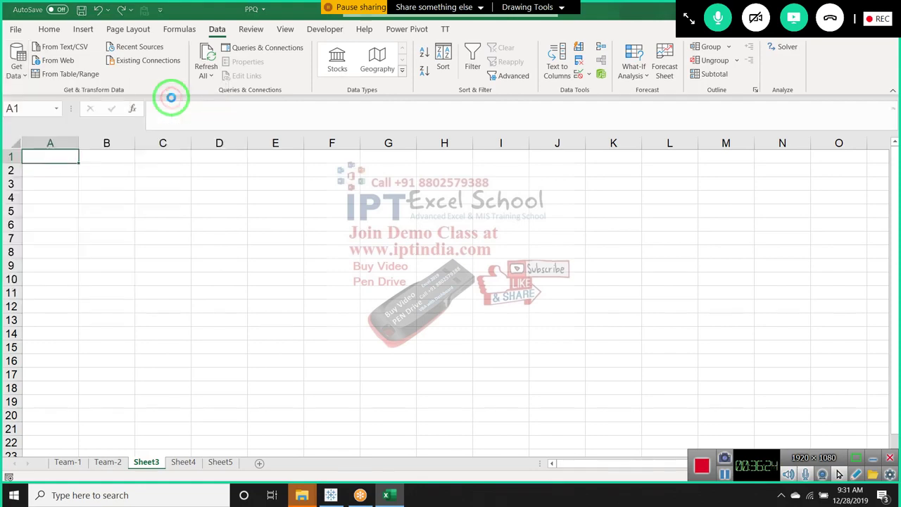
{"action": "left_click_drag", "start_coordinate": [172, 101], "coordinate": [49, 100]}
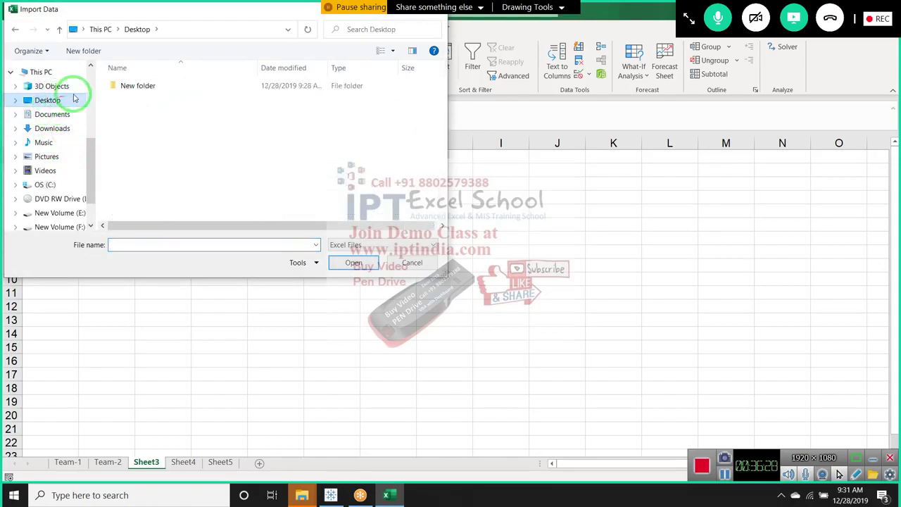
{"action": "double_click", "coordinate": [122, 87]}
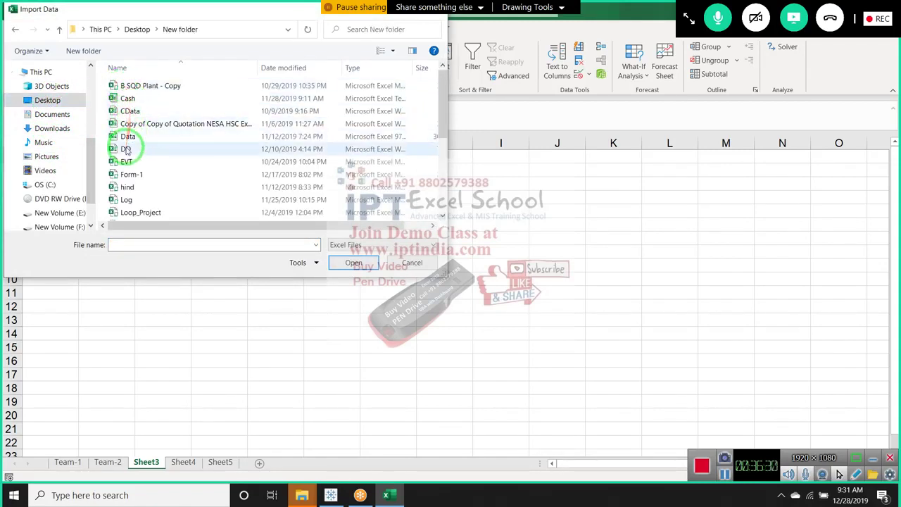
{"action": "left_click", "coordinate": [125, 148]}
{"action": "key", "text": "p"}
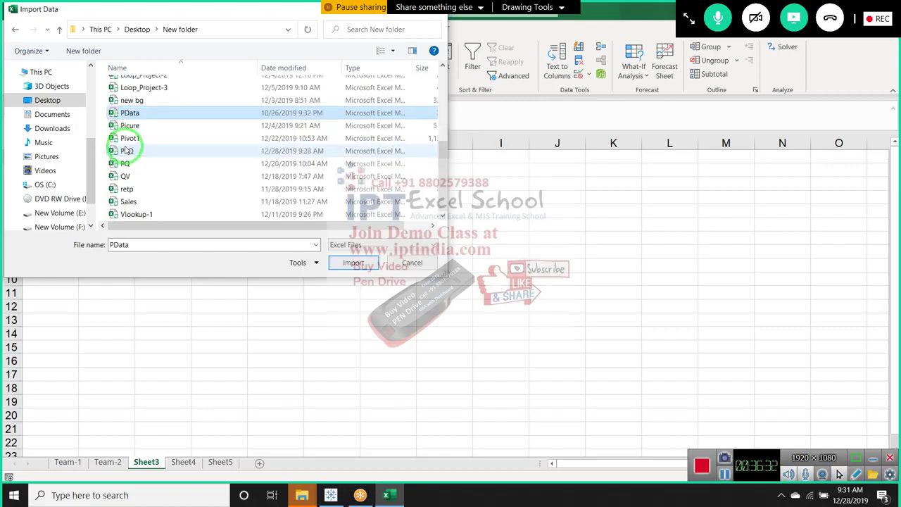
{"action": "left_click", "coordinate": [128, 150]}
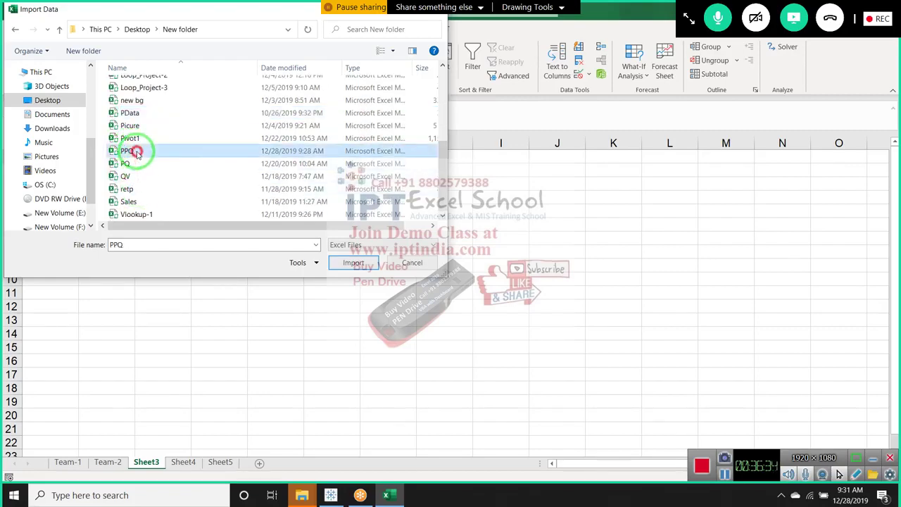
{"action": "left_click", "coordinate": [345, 271]}
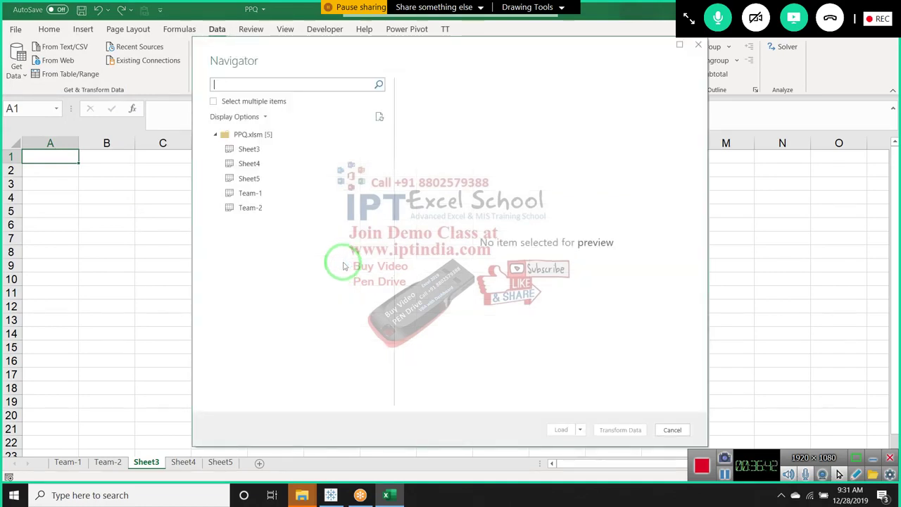
Select Team-1 in the Navigator and open it with Transform Data
{"action": "left_click", "coordinate": [269, 194]}
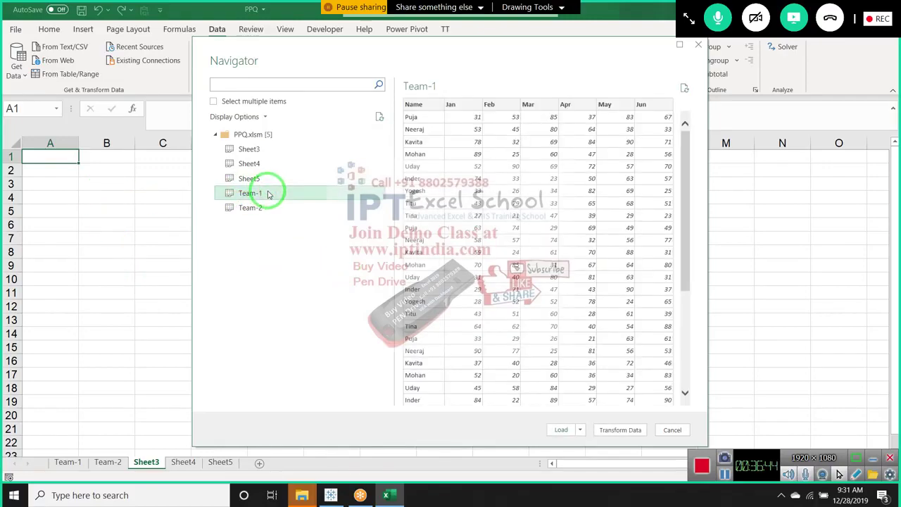
{"action": "mouse_move", "coordinate": [272, 232]}
{"action": "left_mouse_down"}
{"action": "mouse_move", "coordinate": [668, 240]}
{"action": "mouse_move", "coordinate": [689, 404]}
{"action": "mouse_move", "coordinate": [708, 147]}
{"action": "mouse_move", "coordinate": [590, 426]}
{"action": "mouse_move", "coordinate": [543, 221]}
{"action": "mouse_move", "coordinate": [140, 187]}
{"action": "mouse_move", "coordinate": [432, 345]}
{"action": "left_mouse_up"}
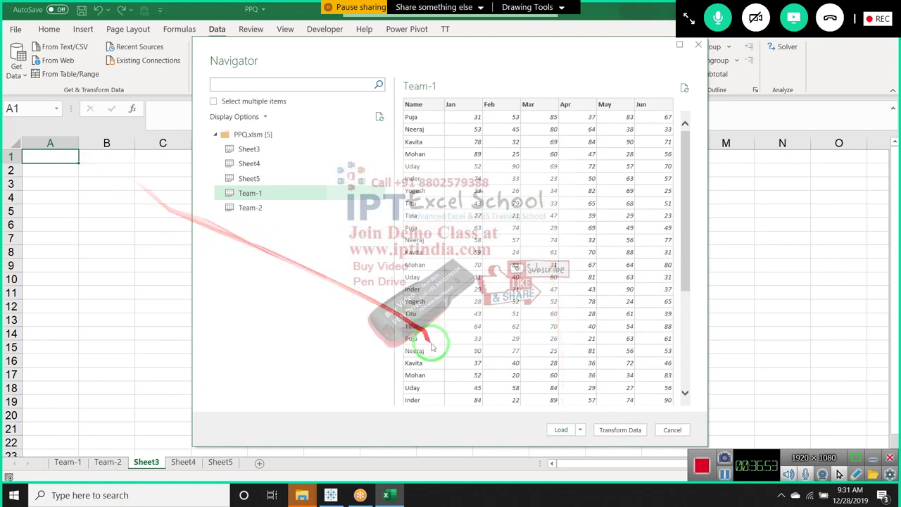
{"action": "left_click", "coordinate": [615, 431]}
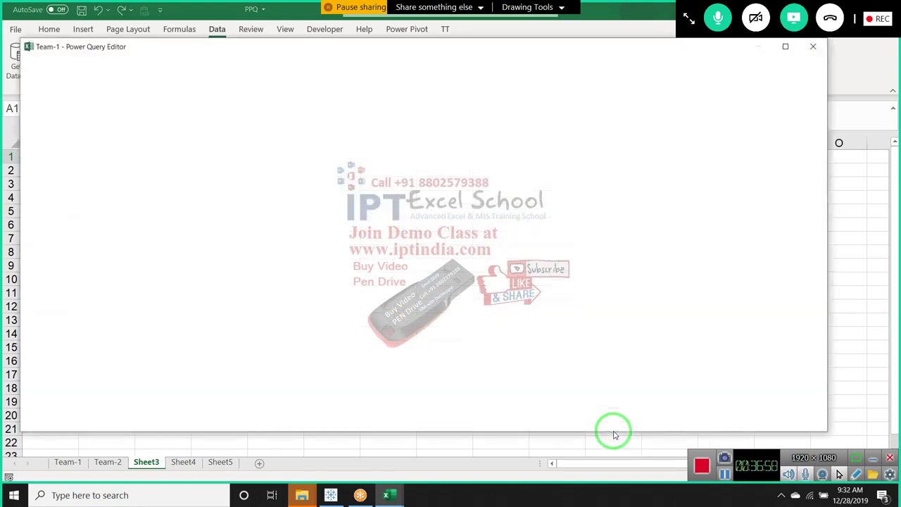
Load Team-1 through Close & Load To… with Only Create Connection, confirming with OK
{"action": "mouse_move", "coordinate": [614, 435]}
{"action": "left_mouse_down"}
{"action": "mouse_move", "coordinate": [332, 161]}
{"action": "mouse_move", "coordinate": [171, 77]}
{"action": "mouse_move", "coordinate": [547, 133]}
{"action": "left_mouse_up"}
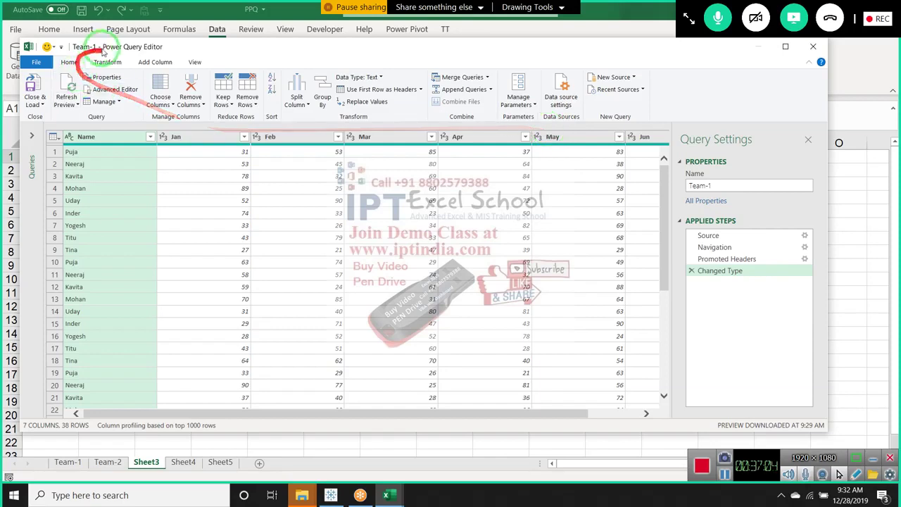
{"action": "left_click", "coordinate": [155, 62]}
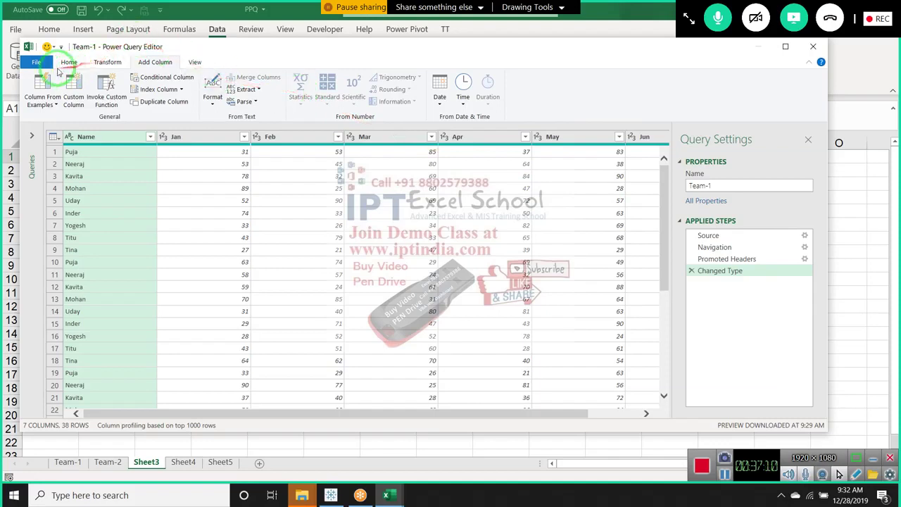
{"action": "left_click", "coordinate": [68, 62]}
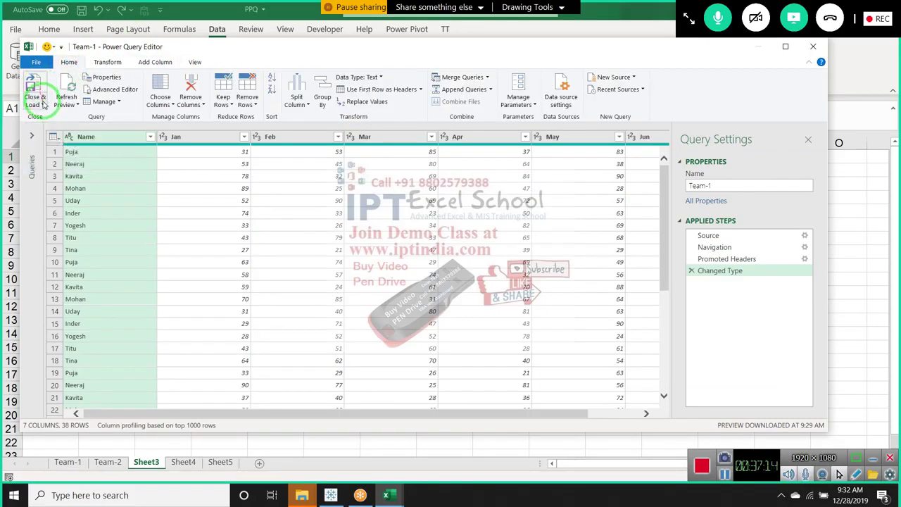
{"action": "left_click", "coordinate": [43, 104]}
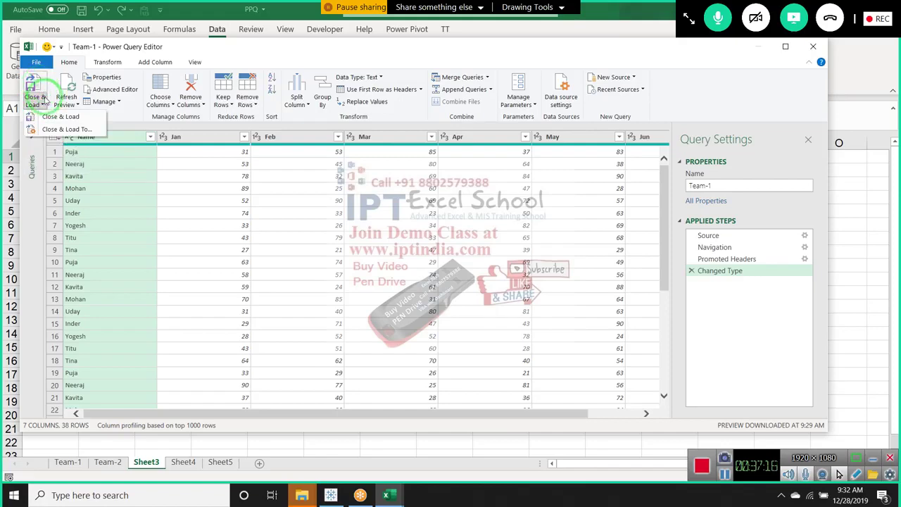
{"action": "left_click", "coordinate": [63, 130]}
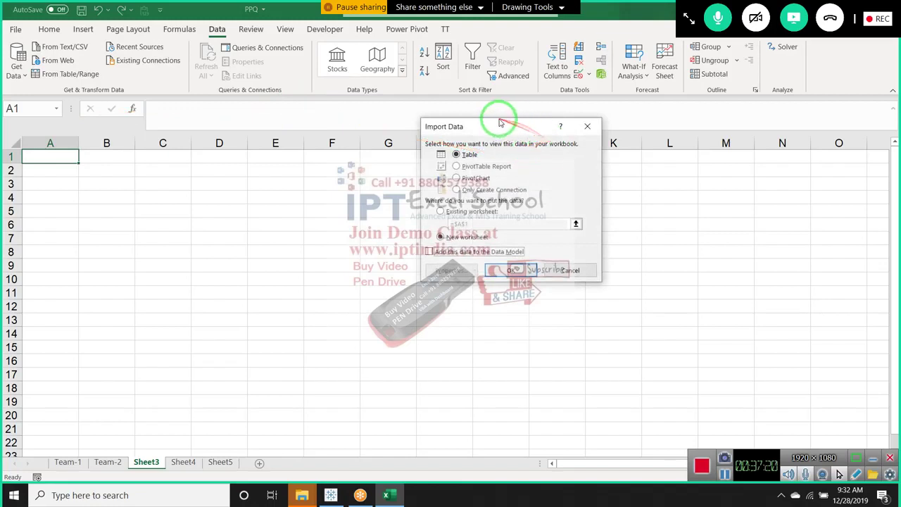
{"action": "left_click_drag", "start_coordinate": [498, 124], "coordinate": [287, 126]}
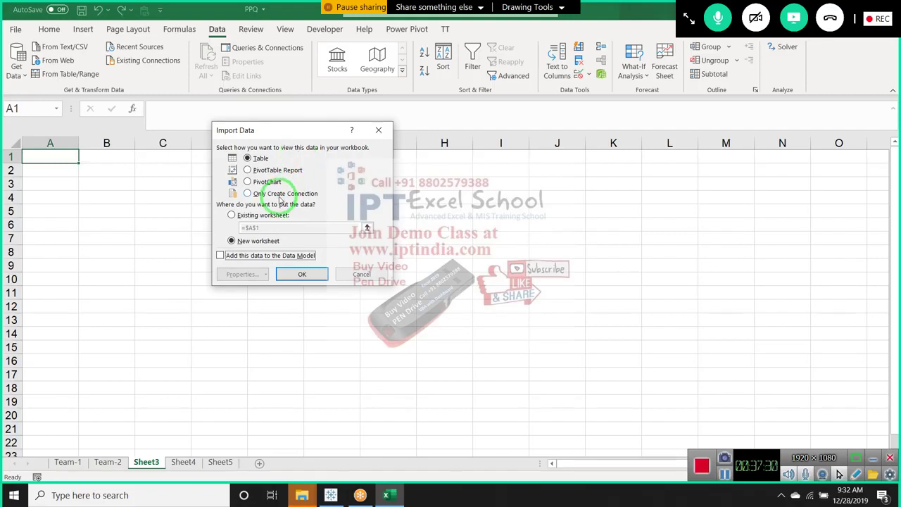
{"action": "left_click", "coordinate": [279, 194]}
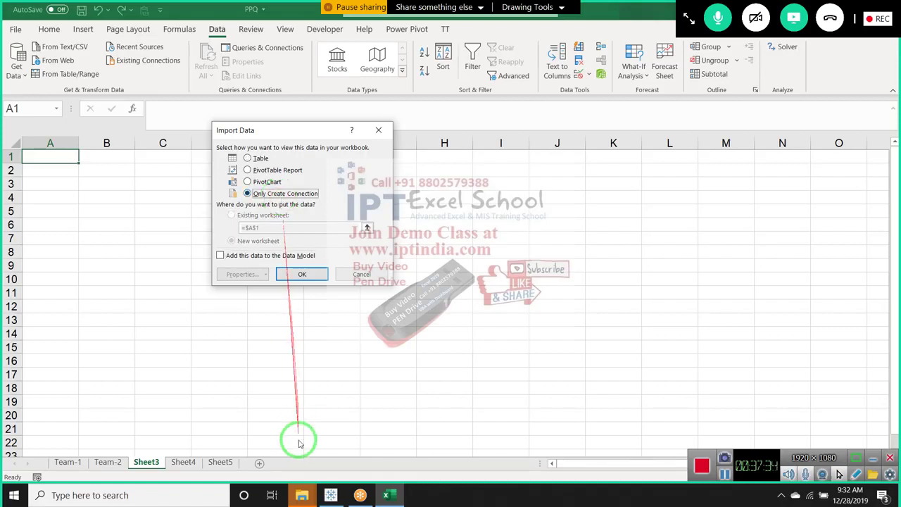
{"action": "left_click", "coordinate": [296, 277]}
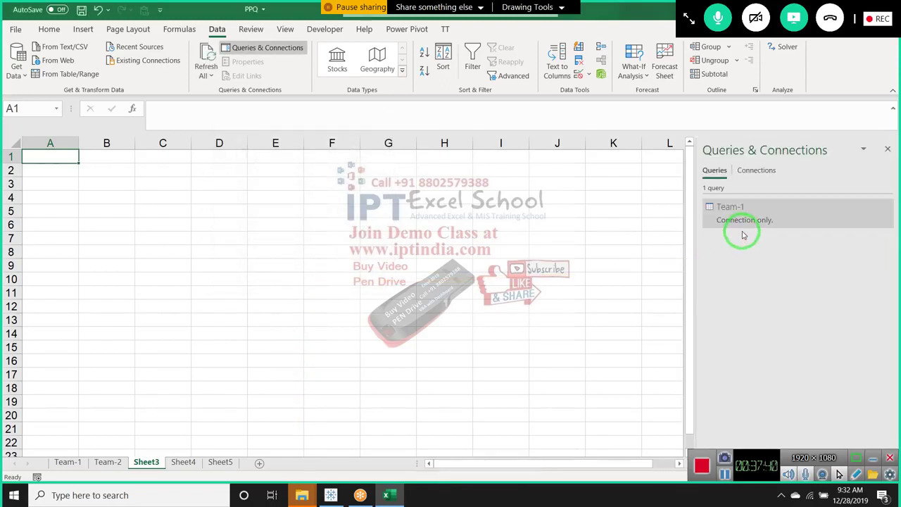
Import the Team-2 sheet from PPQ.xlsm into Power Query, then choose Close & Load To
{"action": "left_click", "coordinate": [16, 62]}
{"action": "mouse_move", "coordinate": [67, 96]}
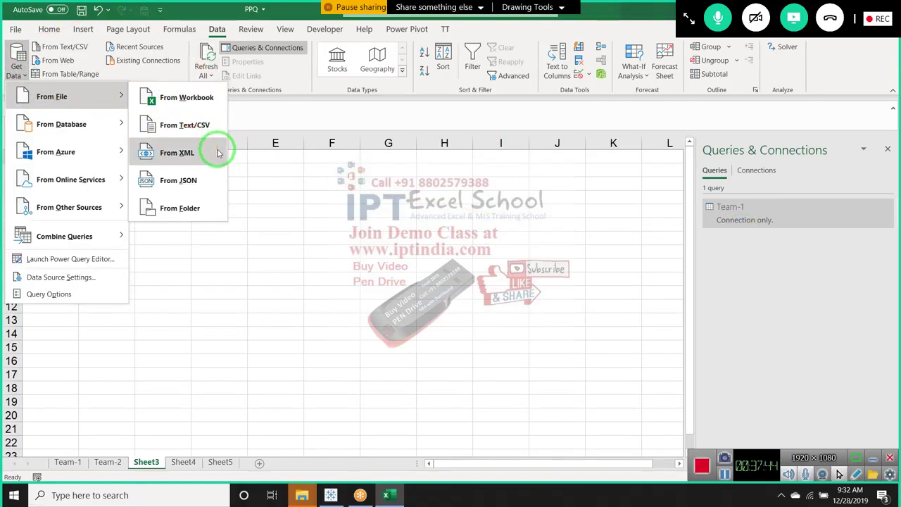
{"action": "left_click", "coordinate": [201, 101]}
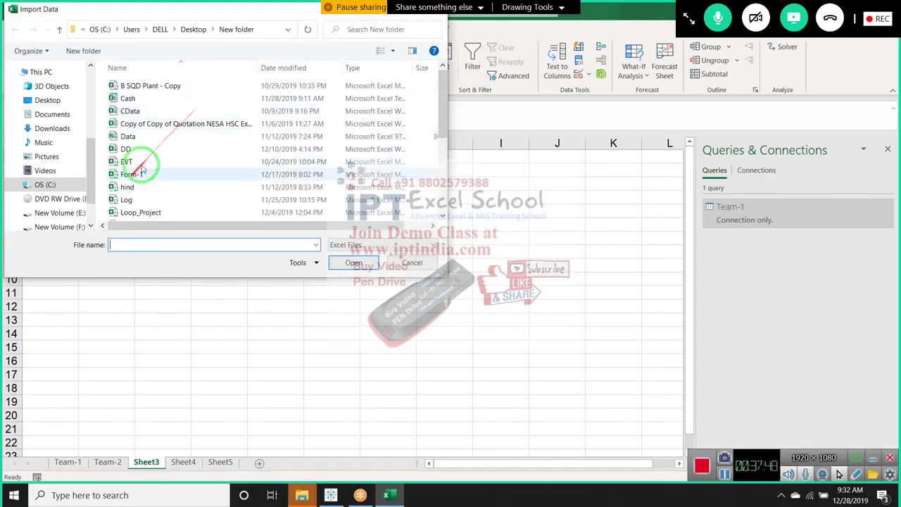
{"action": "left_click", "coordinate": [127, 162]}
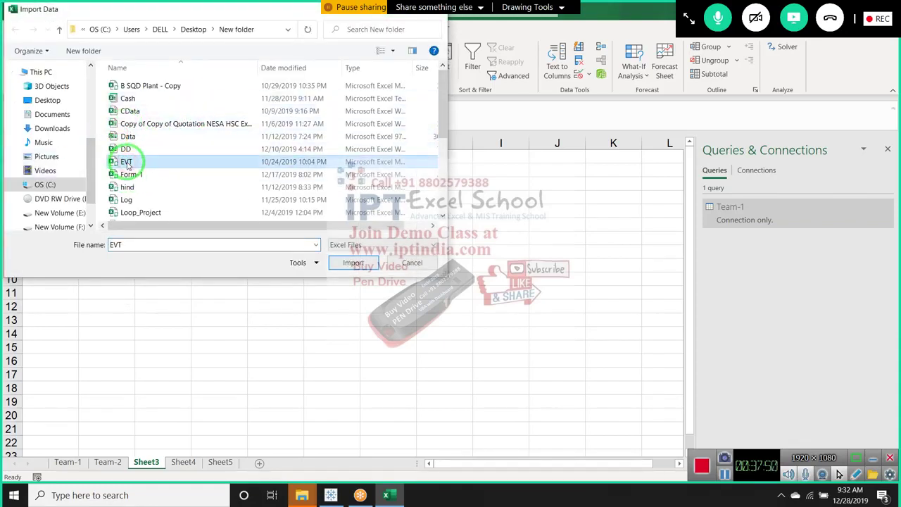
{"action": "scroll", "coordinate": [128, 164], "scroll_direction": "down", "scroll_amount": 4}
{"action": "left_click", "coordinate": [134, 150]}
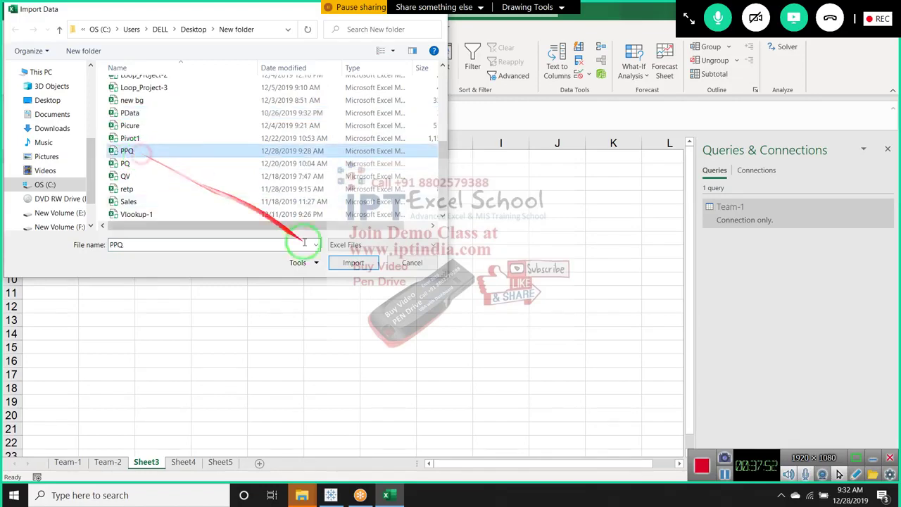
{"action": "left_click", "coordinate": [362, 266]}
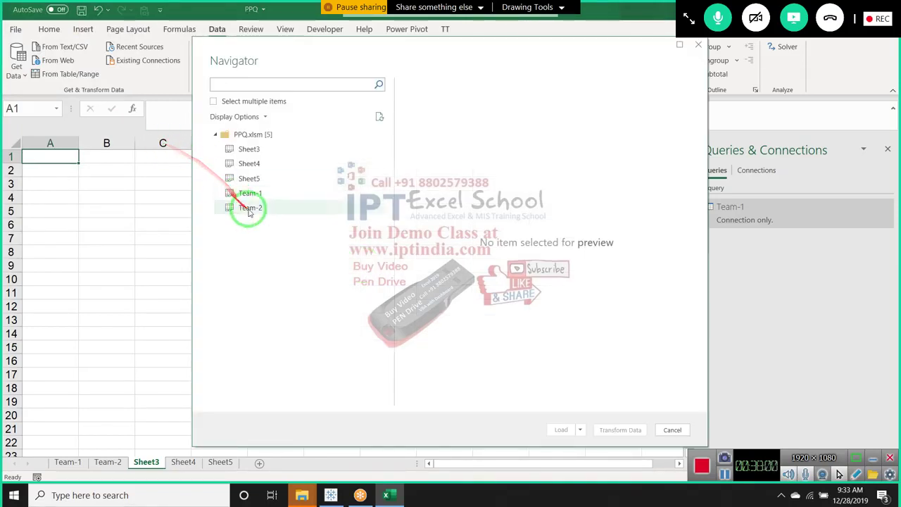
{"action": "left_click", "coordinate": [250, 208]}
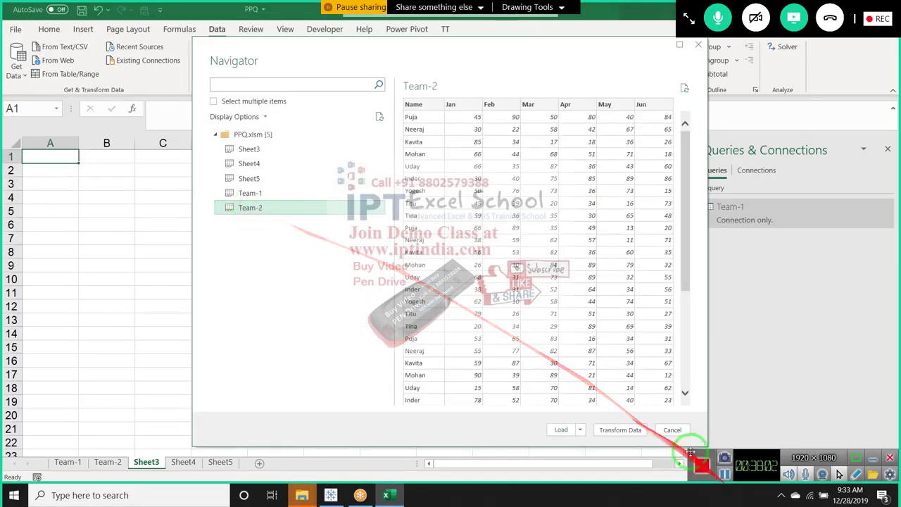
{"action": "left_click", "coordinate": [636, 431]}
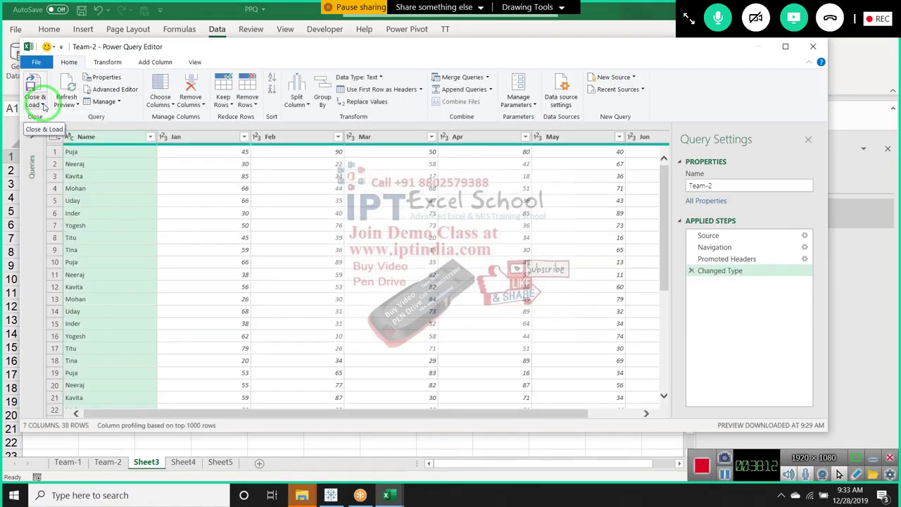
{"action": "left_click", "coordinate": [43, 106]}
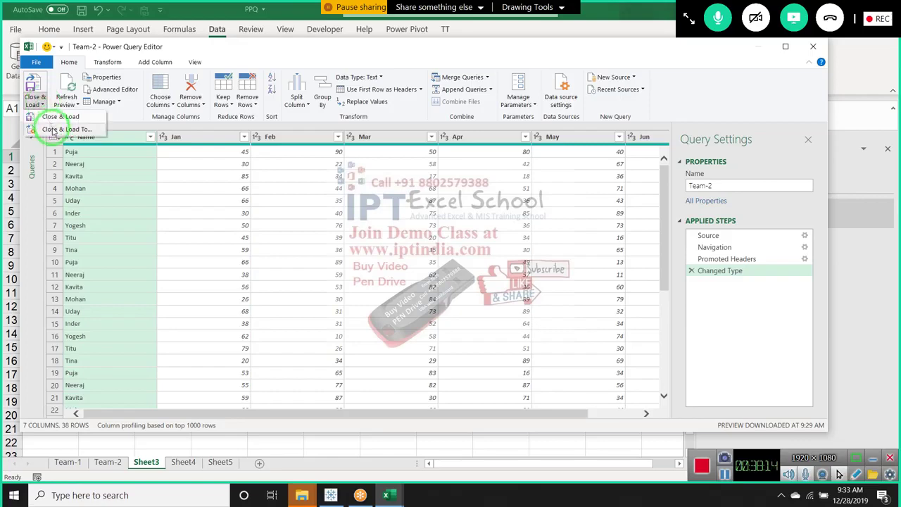
{"action": "left_click", "coordinate": [52, 128]}
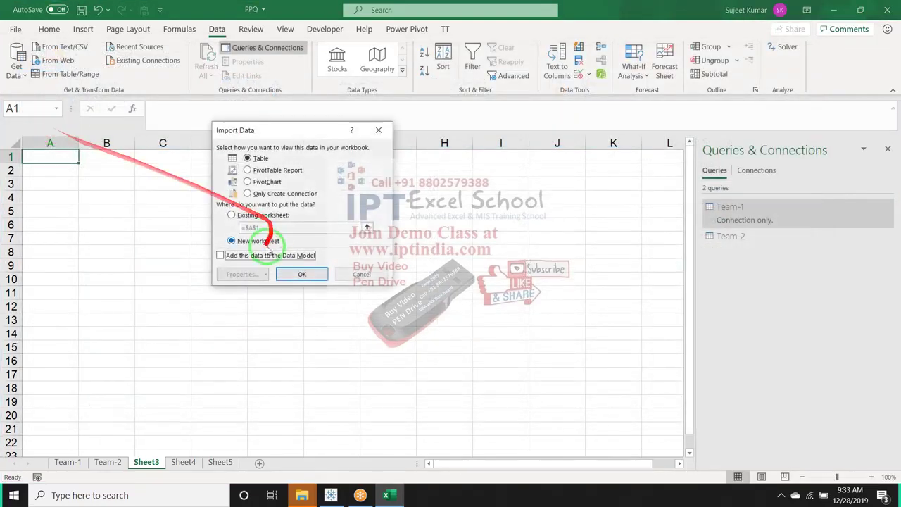
Load Team-2 as a connection-only query and open the Get Data list to combine queries
{"action": "left_click", "coordinate": [264, 193]}
{"action": "left_click", "coordinate": [302, 274]}
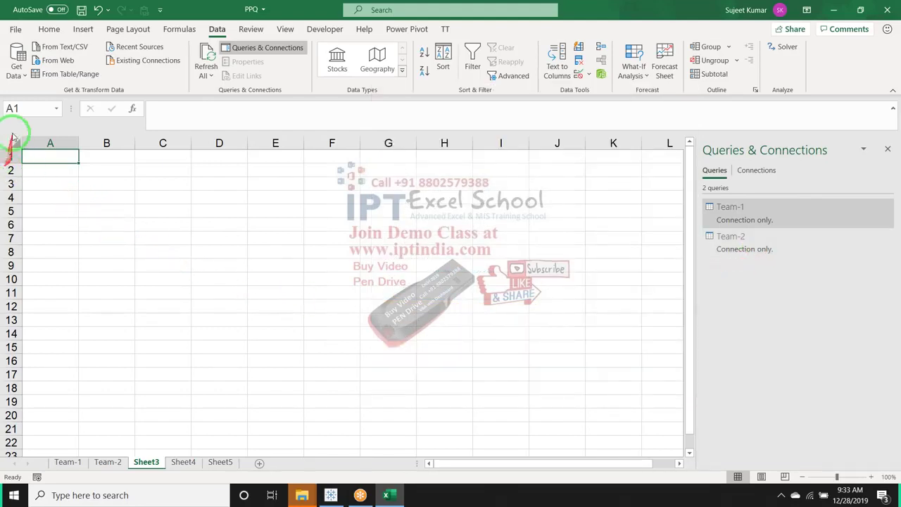
{"action": "left_click", "coordinate": [24, 79]}
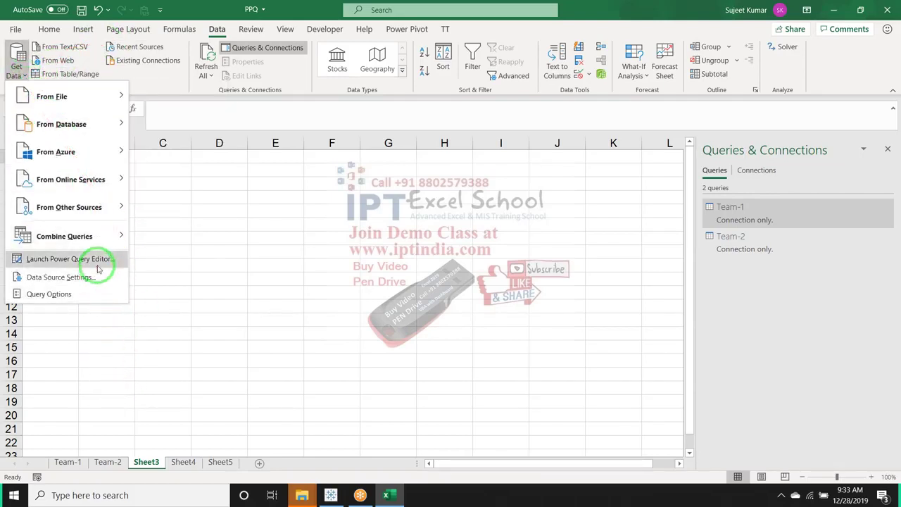
{"action": "mouse_move", "coordinate": [64, 236]}
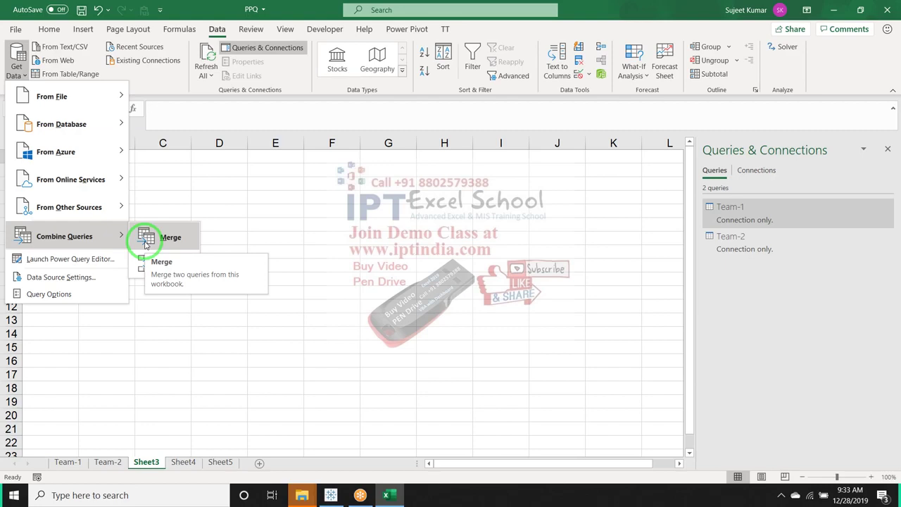
Append Team-1 and Team-2 into a new Append1 query using the Three or more tables option
{"action": "left_click", "coordinate": [171, 266]}
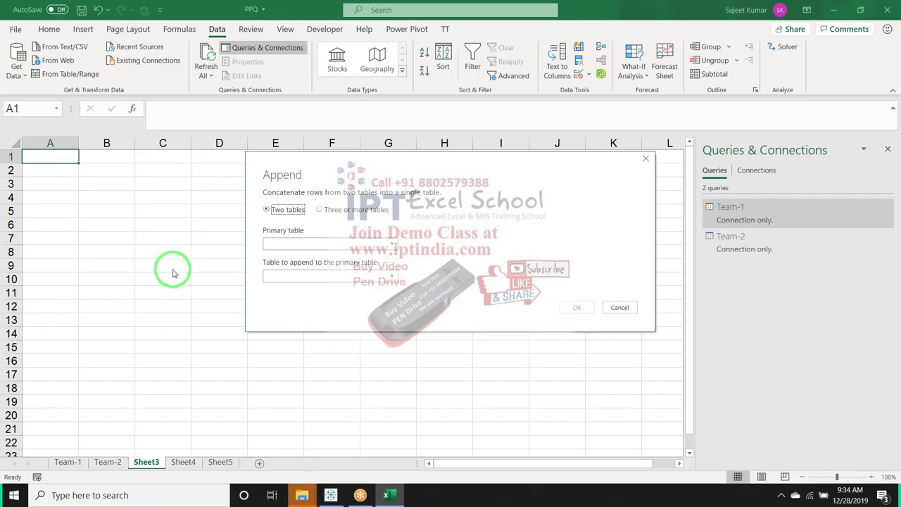
{"action": "left_click", "coordinate": [341, 211]}
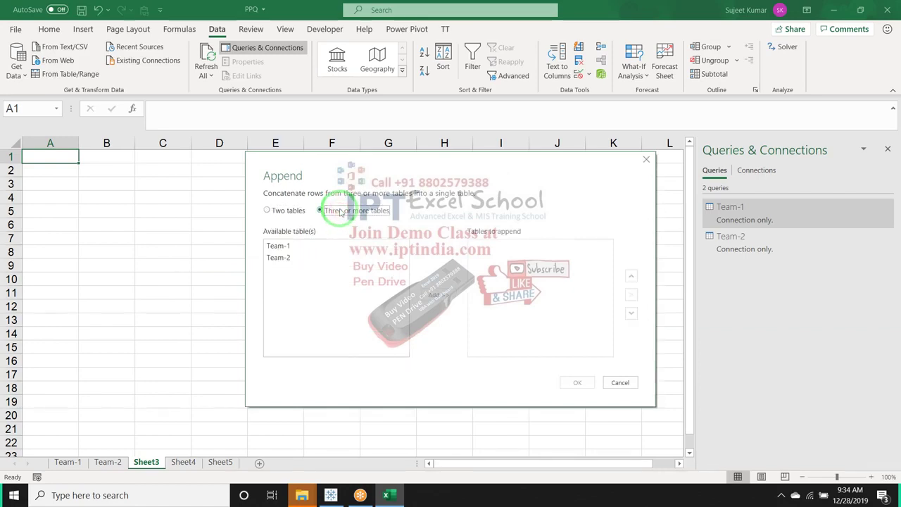
{"action": "left_click", "coordinate": [282, 246]}
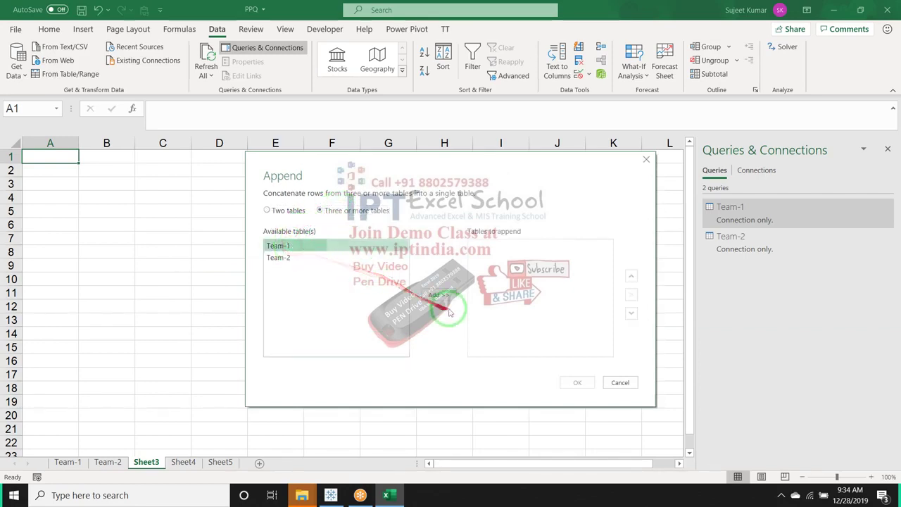
{"action": "left_click", "coordinate": [449, 312]}
{"action": "left_click", "coordinate": [278, 257]}
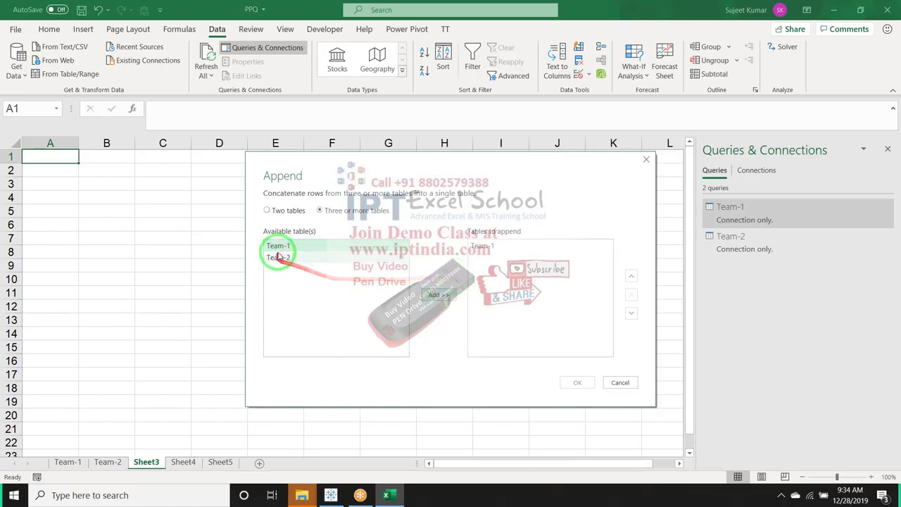
{"action": "left_click", "coordinate": [437, 296]}
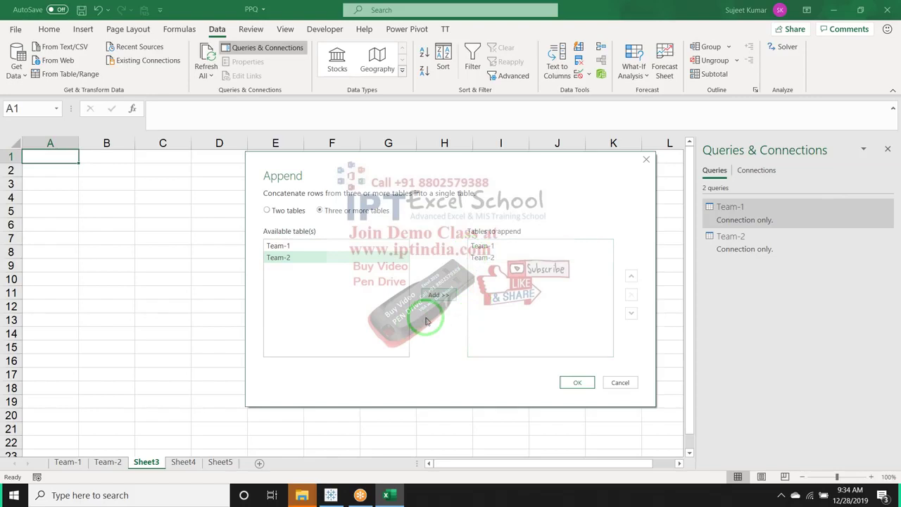
{"action": "left_click", "coordinate": [579, 382]}
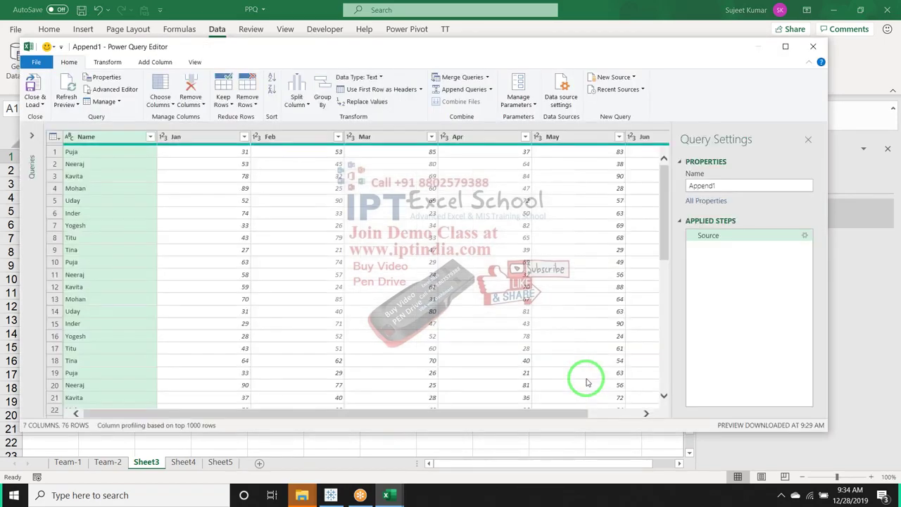
Load the 76-row Append1 query as a PivotTable report on a new worksheet
{"action": "scroll", "coordinate": [546, 326], "scroll_direction": "down", "scroll_amount": 7}
{"action": "scroll", "coordinate": [546, 329], "scroll_direction": "down", "scroll_amount": 7}
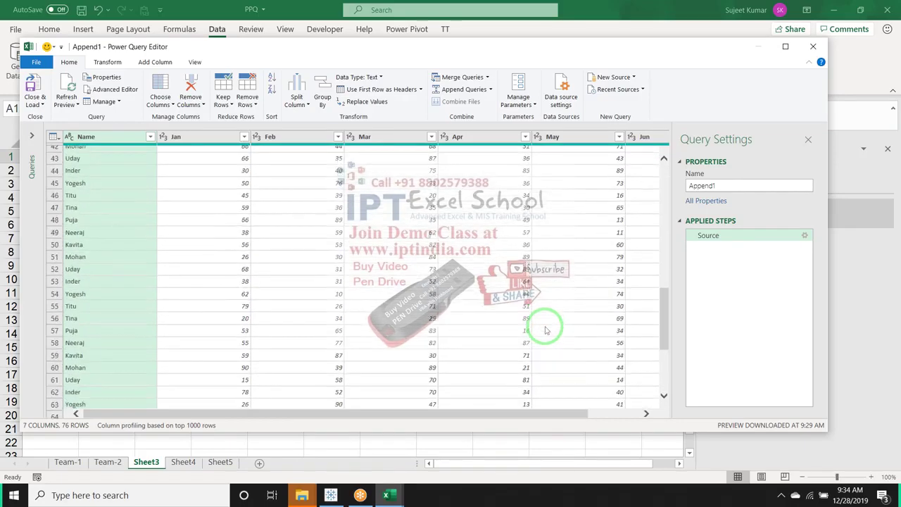
{"action": "scroll", "coordinate": [546, 330], "scroll_direction": "down", "scroll_amount": 5}
{"action": "scroll", "coordinate": [546, 331], "scroll_direction": "up", "scroll_amount": 18}
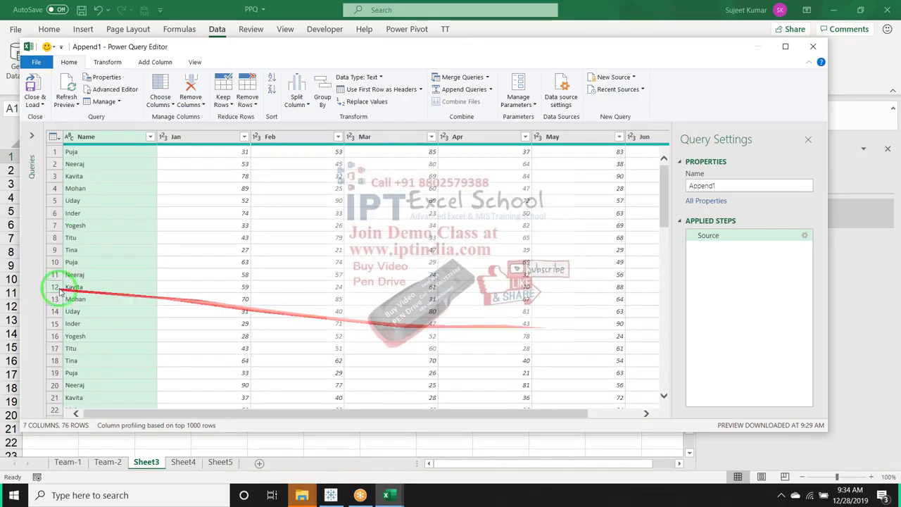
{"action": "left_click", "coordinate": [33, 105]}
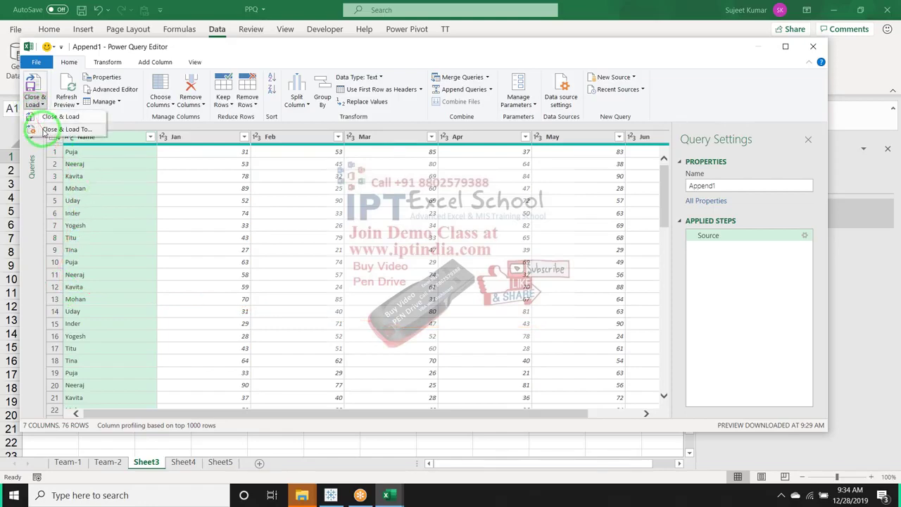
{"action": "left_click", "coordinate": [44, 129]}
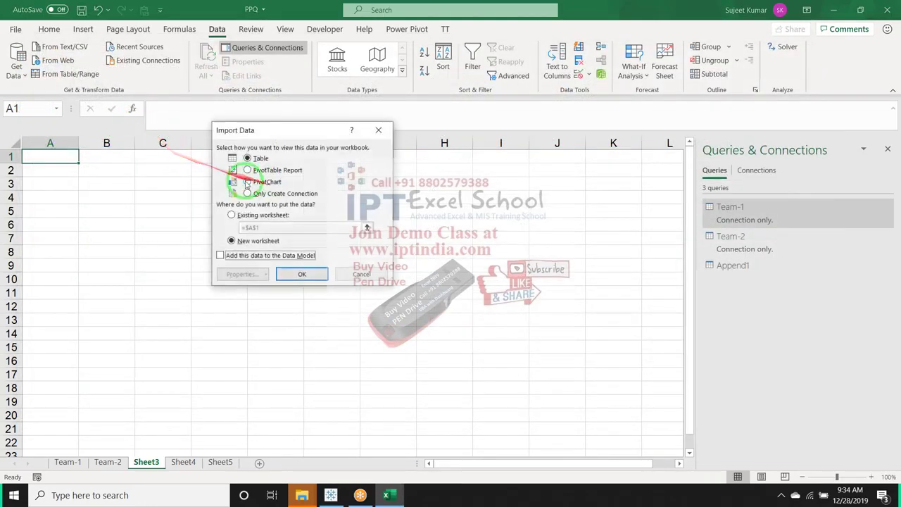
{"action": "left_click", "coordinate": [248, 171]}
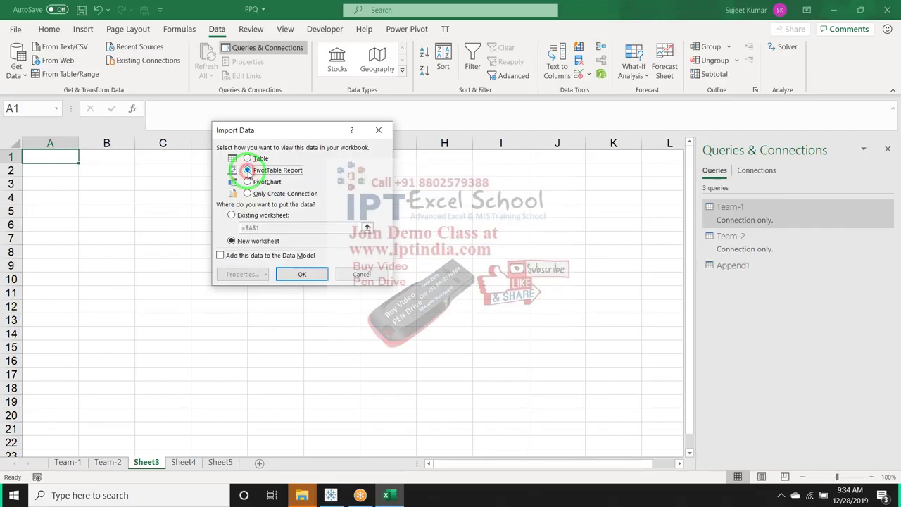
{"action": "left_click", "coordinate": [297, 273]}
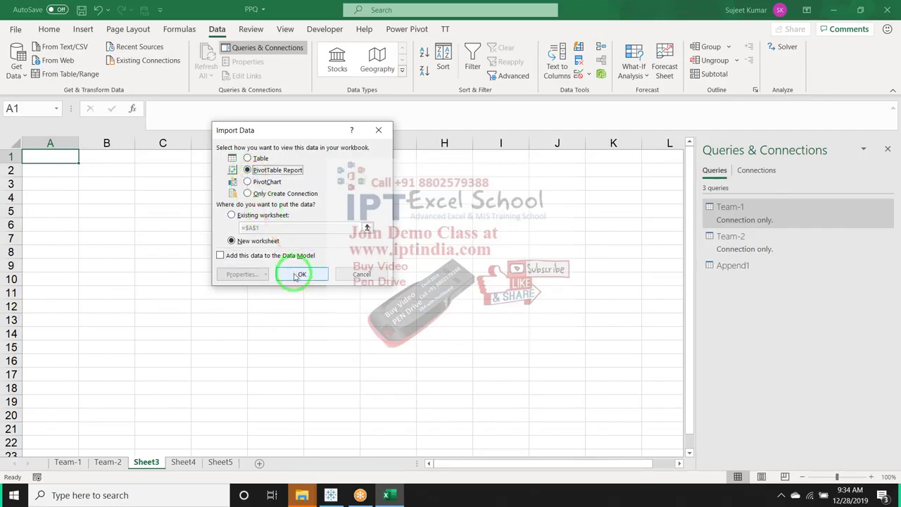
{"action": "left_click", "coordinate": [299, 273]}
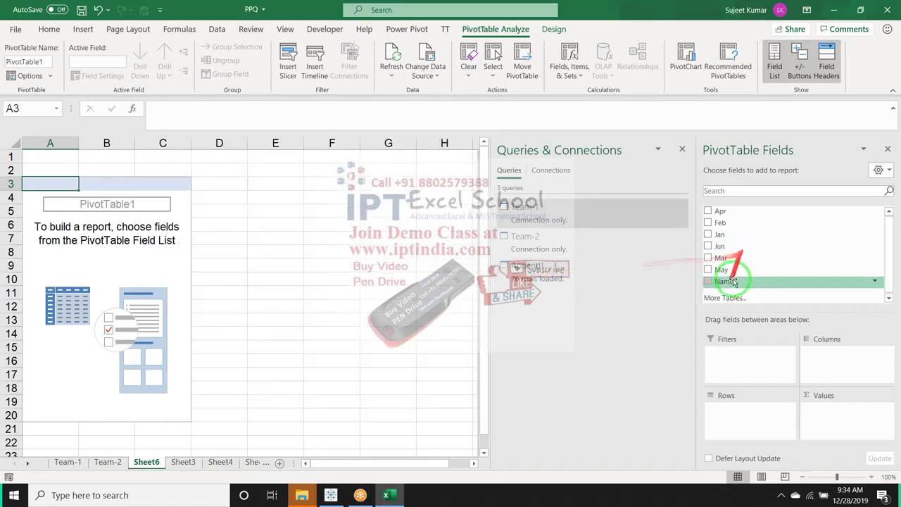
Put Name in the PivotTable rows and Sum of Apr in values, then view Team-1
{"action": "left_click_drag", "start_coordinate": [730, 287], "coordinate": [740, 409]}
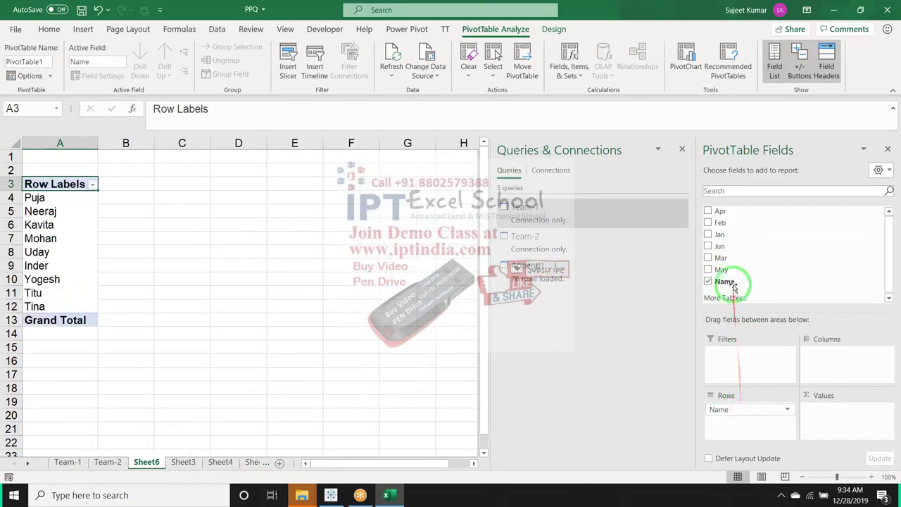
{"action": "left_click_drag", "start_coordinate": [720, 210], "coordinate": [817, 410]}
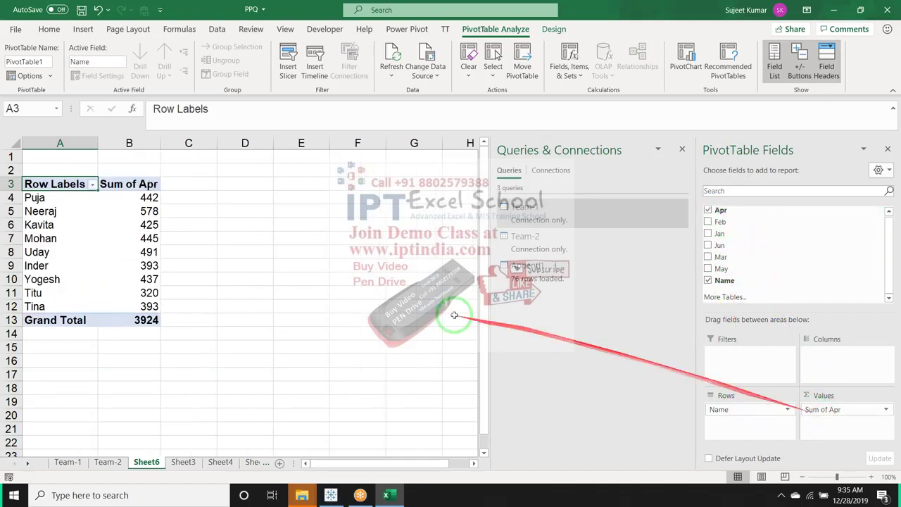
{"action": "left_click", "coordinate": [68, 462]}
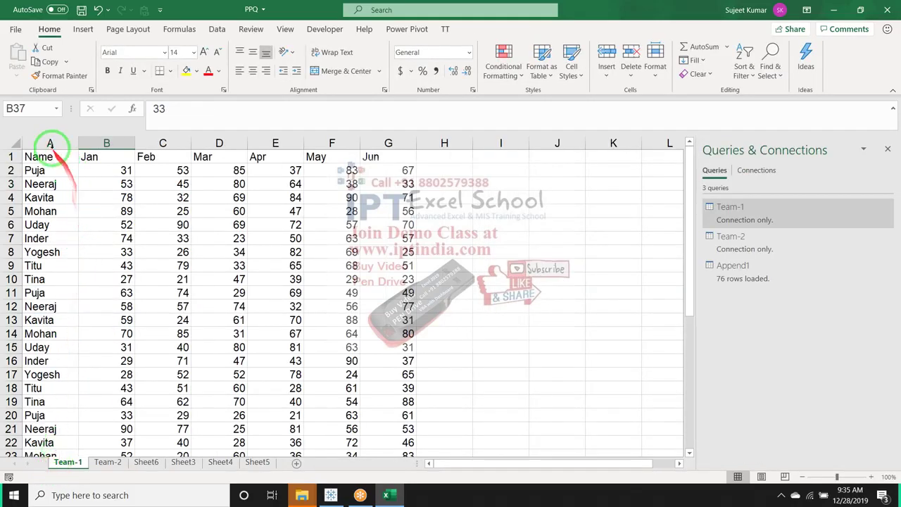
Check Team-1's Name column down to row 39, then return to the Sheet6 PivotTable
{"action": "left_click", "coordinate": [48, 157]}
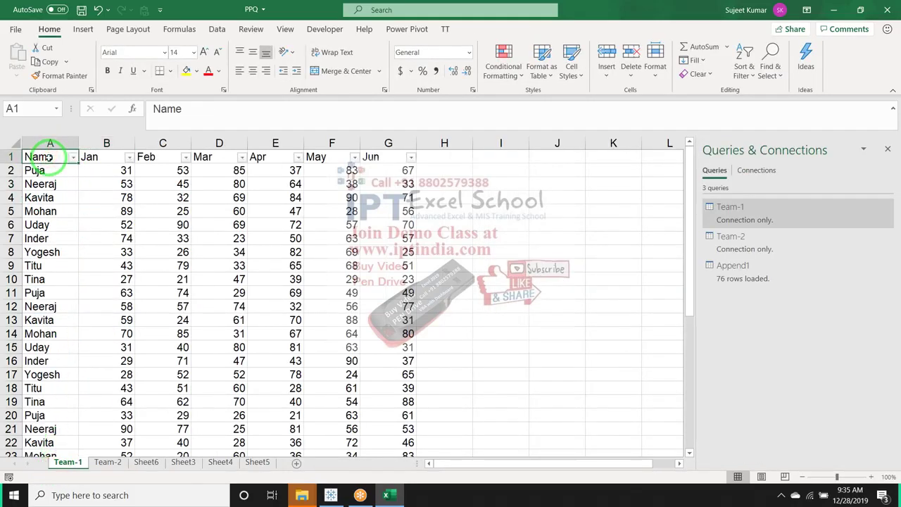
{"action": "left_click", "coordinate": [72, 157]}
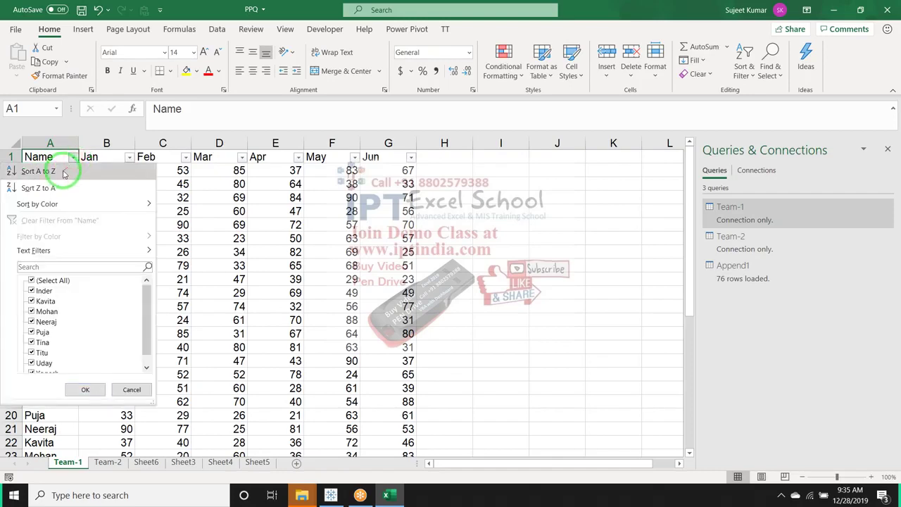
{"action": "key", "text": "Escape"}
{"action": "left_click", "coordinate": [59, 176]}
{"action": "key", "text": "ctrl+Down"}
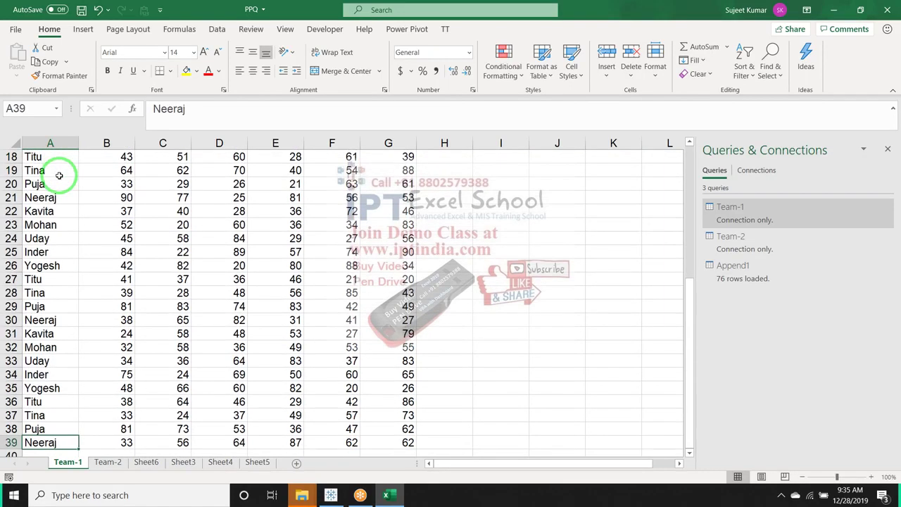
{"action": "key", "text": "ctrl+Up"}
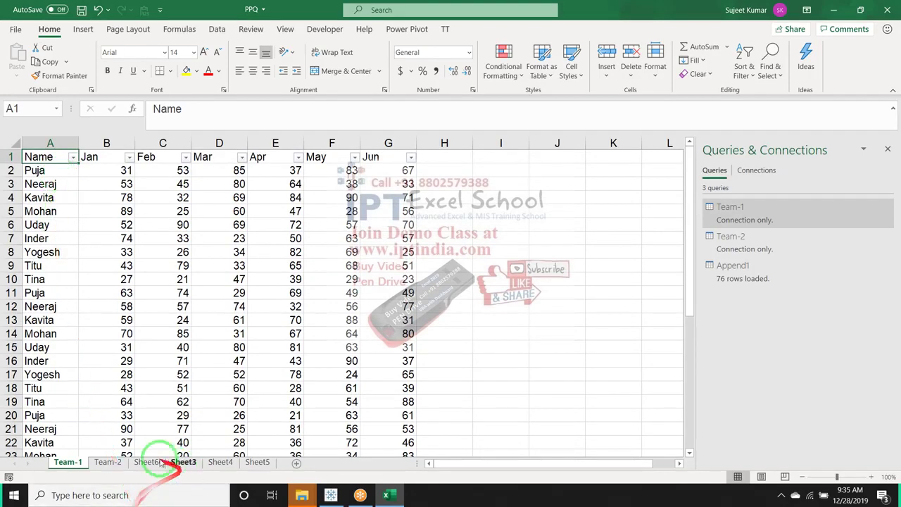
{"action": "left_click", "coordinate": [145, 462]}
Drill into the 3924 Grand Total and review the 76 combined detail rows on Sheet7
{"action": "double_click", "coordinate": [143, 319]}
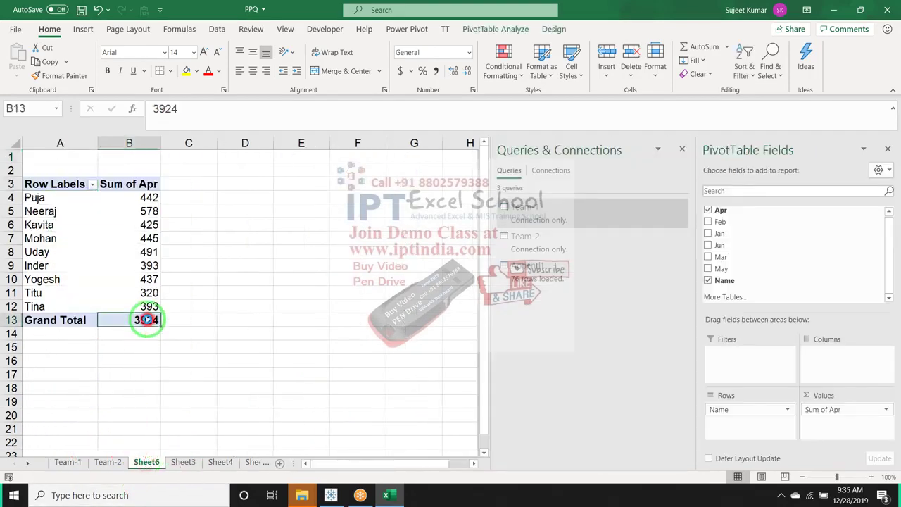
{"action": "left_click", "coordinate": [76, 258]}
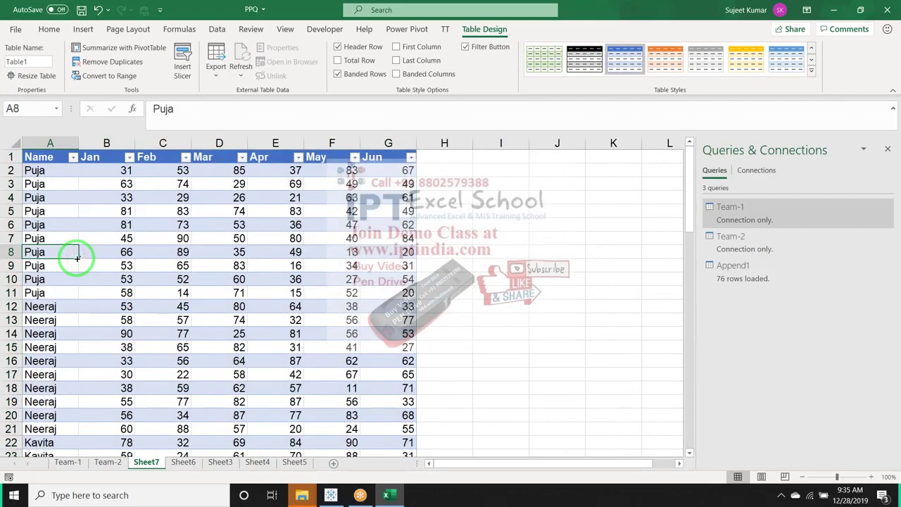
{"action": "key", "text": "ctrl+Down"}
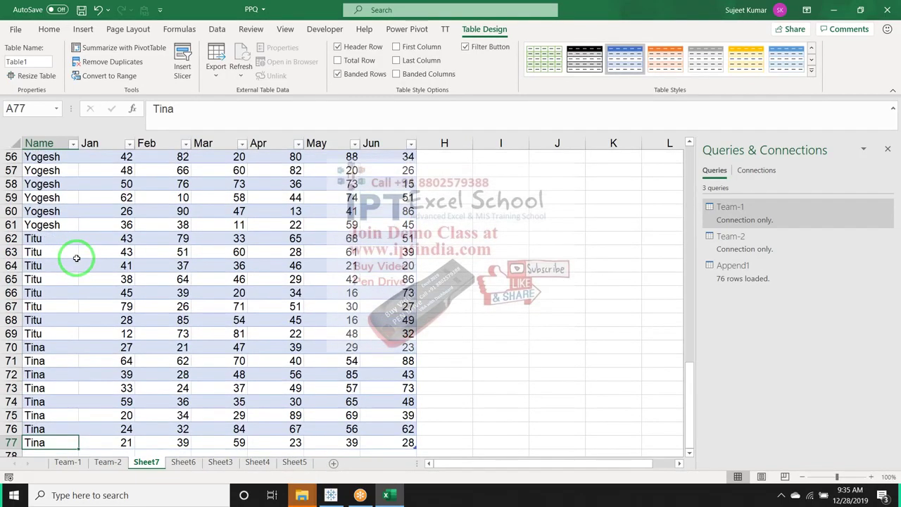
{"action": "key", "text": "ctrl+Up"}
{"action": "left_click_drag", "start_coordinate": [83, 289], "coordinate": [113, 346]}
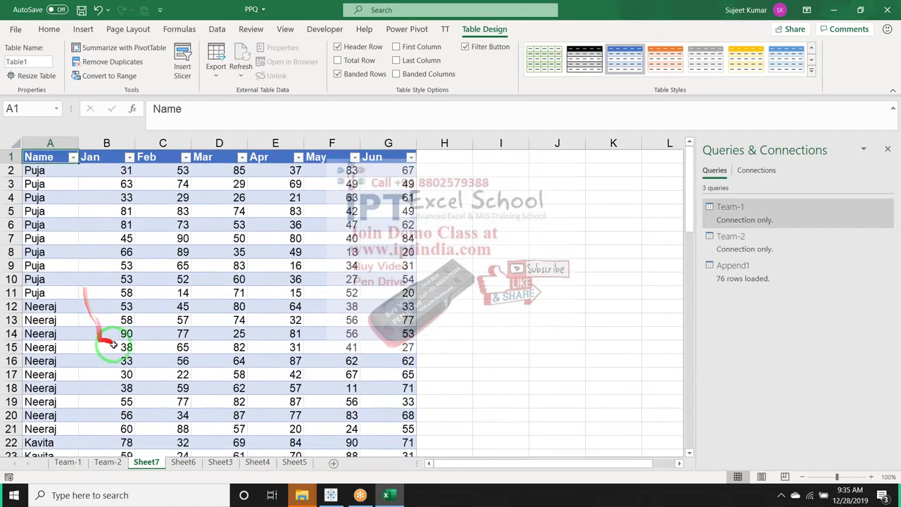
Delete the Sheet7 drill-down sheet
{"action": "right_click", "coordinate": [144, 461]}
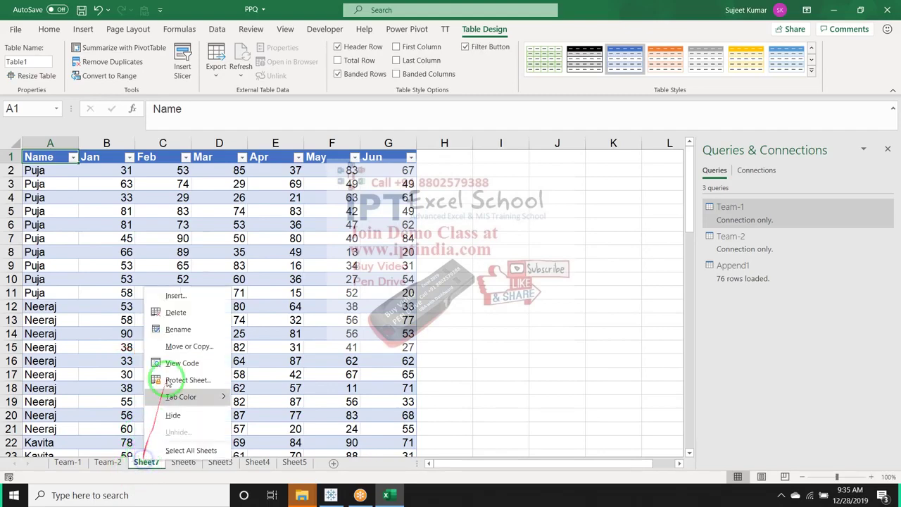
{"action": "left_click", "coordinate": [175, 312]}
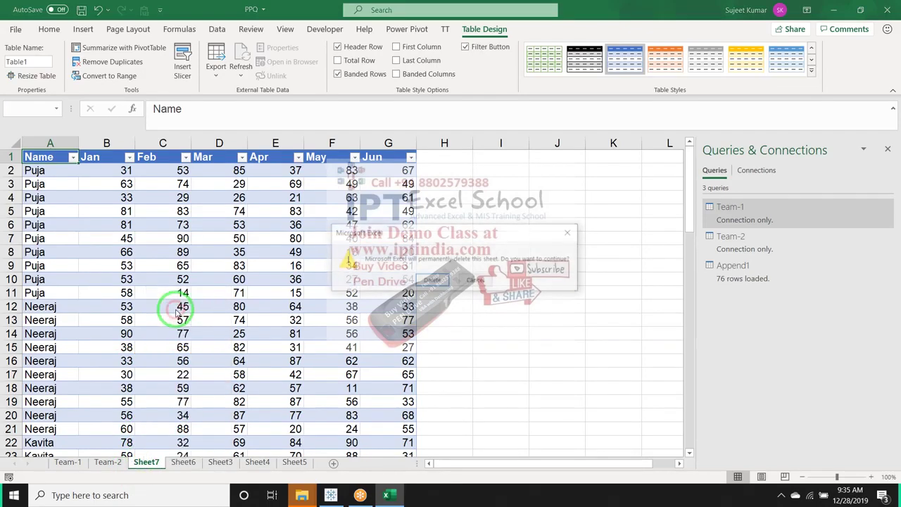
{"action": "left_click", "coordinate": [432, 282]}
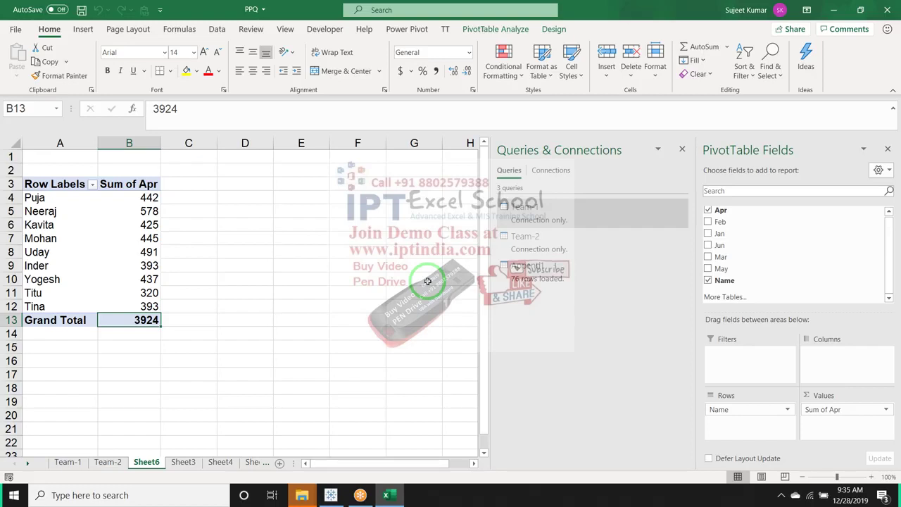
From the empty Sheet3, start a Get Data import From Microsoft Query
{"action": "left_click", "coordinate": [370, 362]}
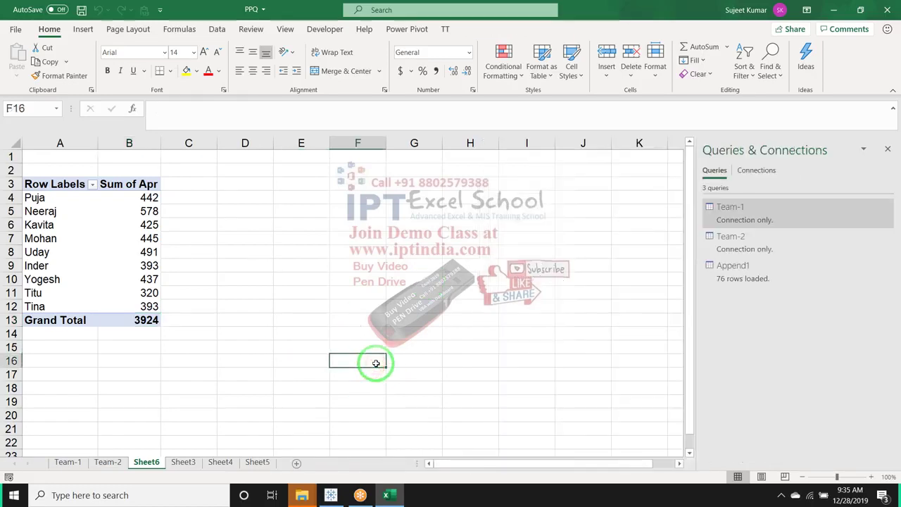
{"action": "left_click", "coordinate": [182, 462]}
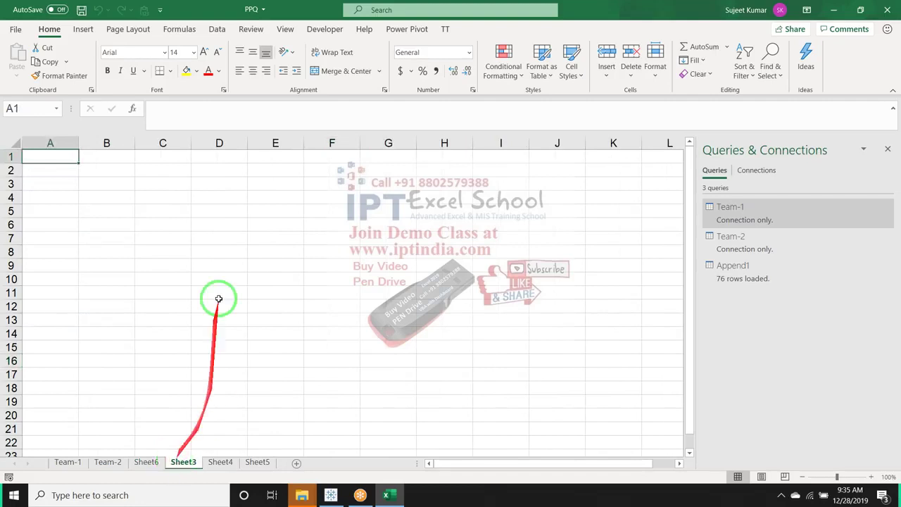
{"action": "left_click", "coordinate": [217, 30]}
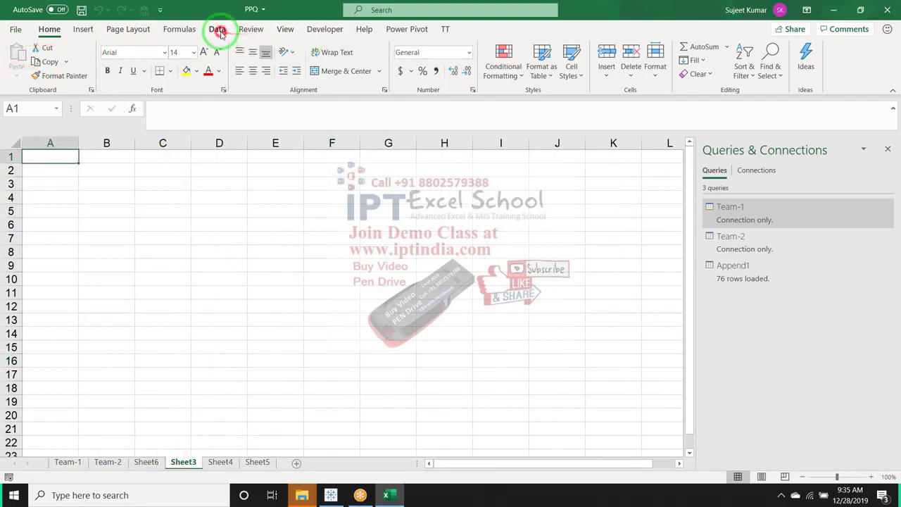
{"action": "left_click", "coordinate": [21, 74]}
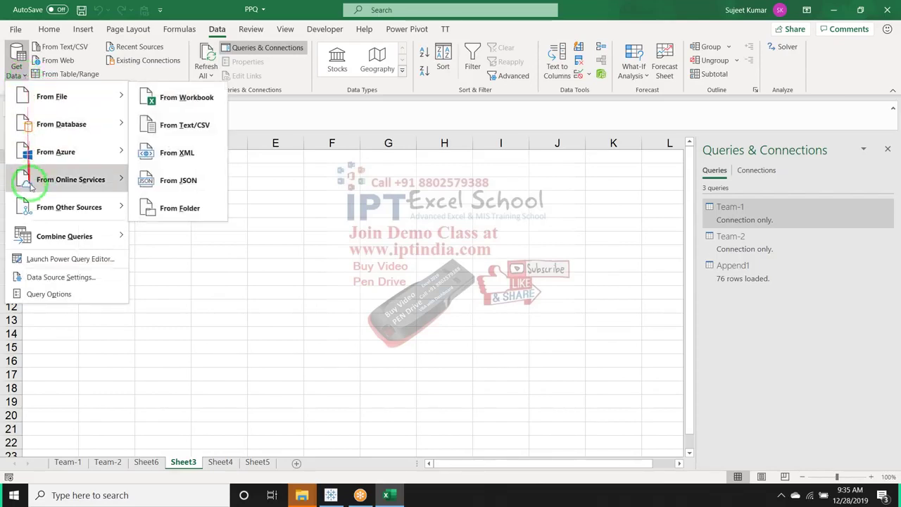
{"action": "mouse_move", "coordinate": [69, 208]}
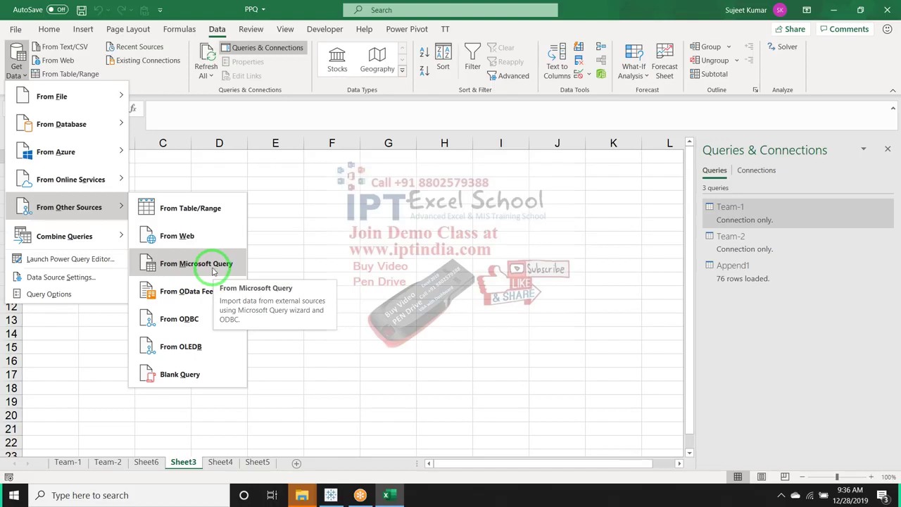
{"action": "left_click", "coordinate": [212, 265]}
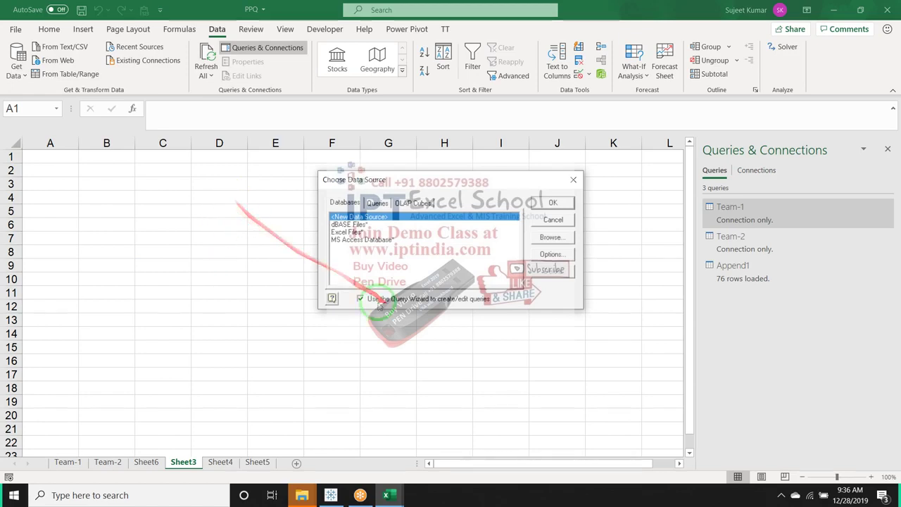
Choose Excel Files* as the data source and select the PPQ.xlsm workbook
{"action": "left_click", "coordinate": [348, 232]}
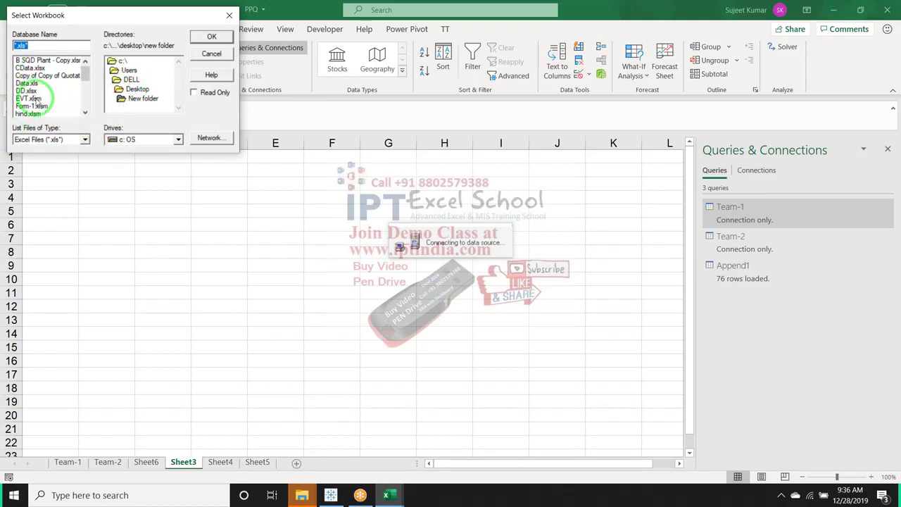
{"action": "left_click", "coordinate": [35, 99]}
{"action": "scroll", "coordinate": [39, 103], "scroll_direction": "down", "scroll_amount": 2}
{"action": "left_click", "coordinate": [44, 109]}
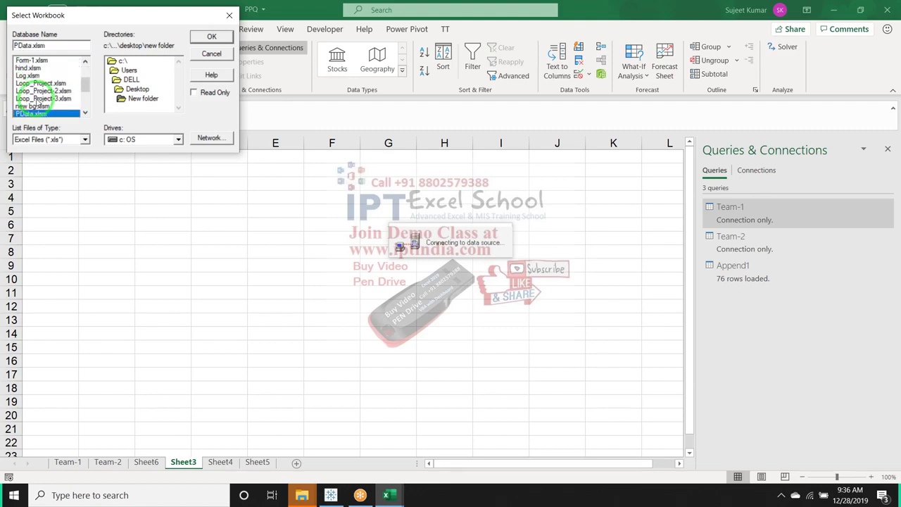
{"action": "key", "text": "Down"}
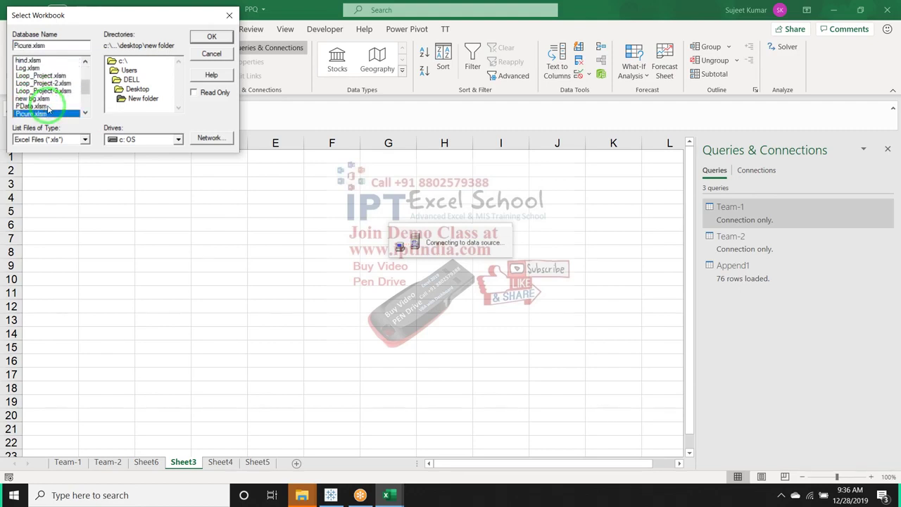
{"action": "scroll", "coordinate": [48, 110], "scroll_direction": "down", "scroll_amount": 1}
{"action": "scroll", "coordinate": [48, 109], "scroll_direction": "down", "scroll_amount": 2}
{"action": "left_click", "coordinate": [48, 107]}
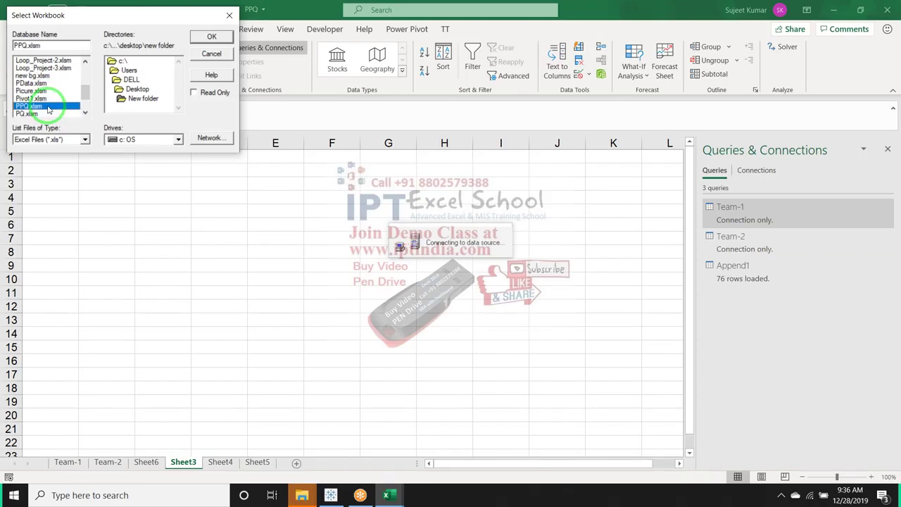
{"action": "left_click", "coordinate": [210, 37]}
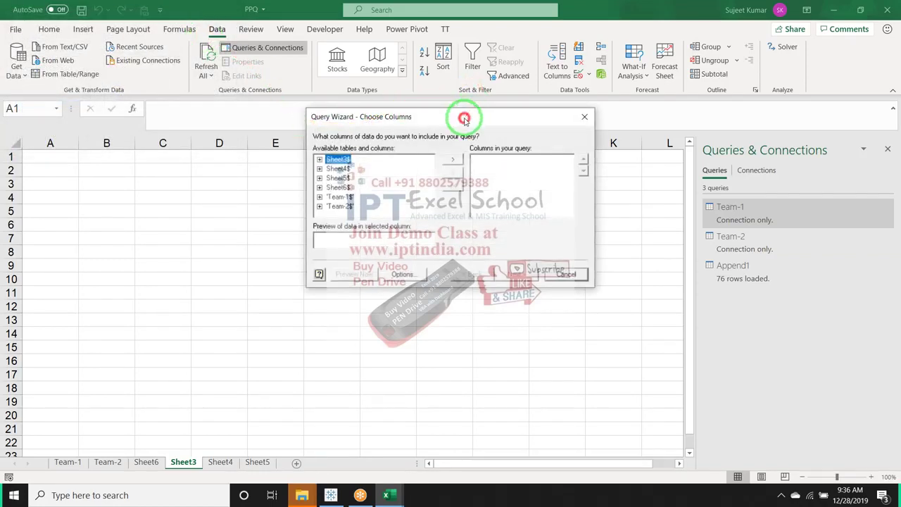
Reposition the Choose Columns wizard and adjust its Table Options for system tables
{"action": "left_click_drag", "start_coordinate": [465, 116], "coordinate": [291, 139]}
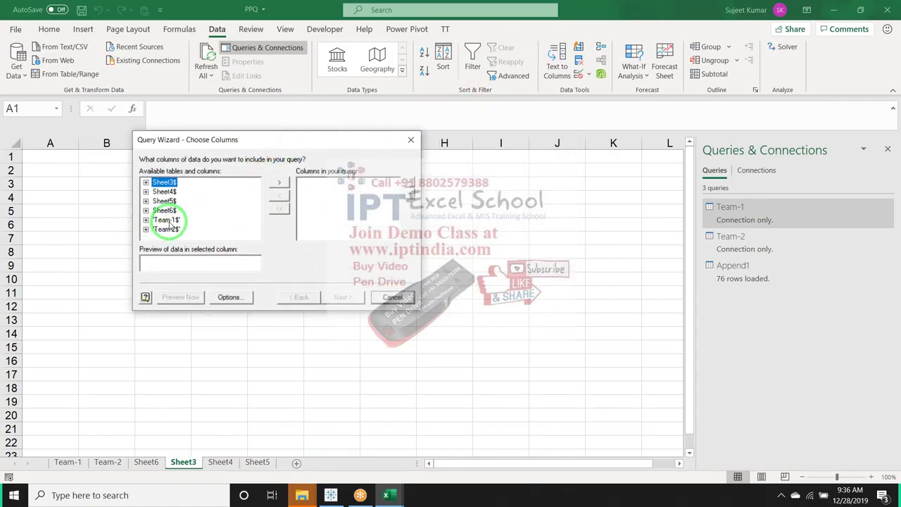
{"action": "left_click", "coordinate": [228, 296]}
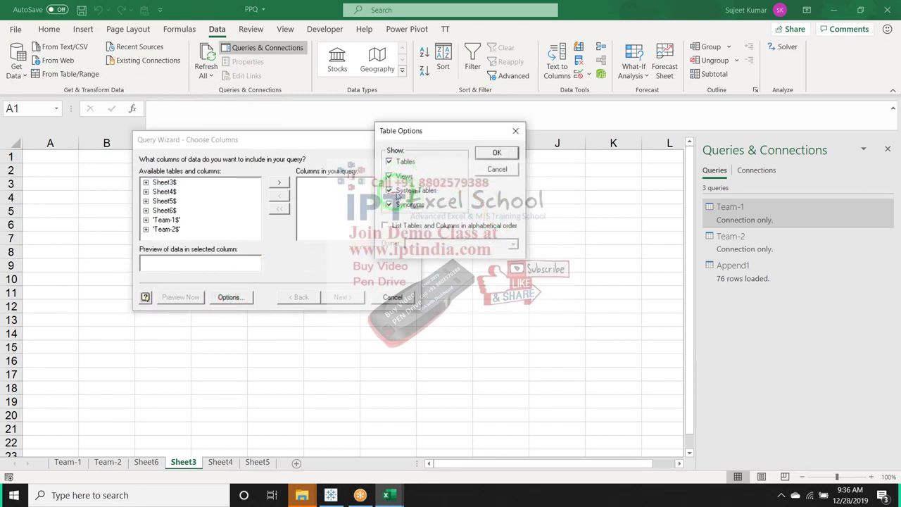
{"action": "left_click", "coordinate": [399, 193]}
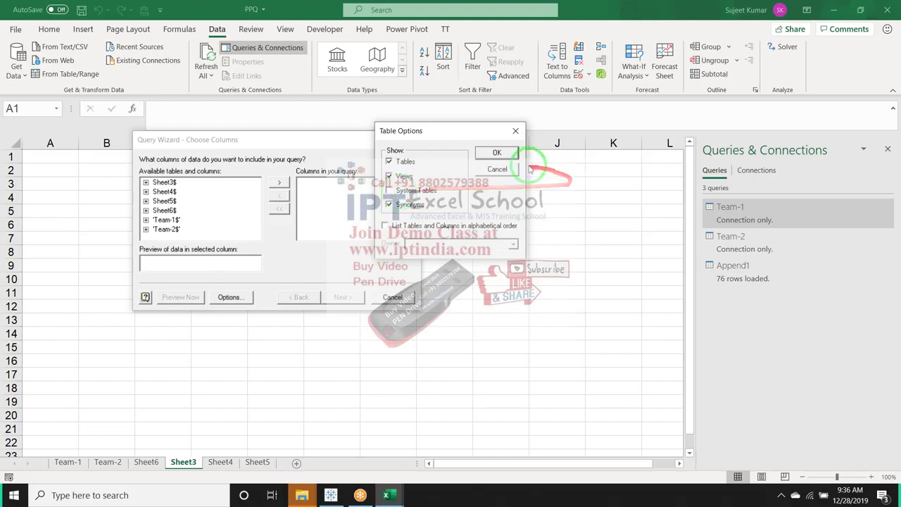
{"action": "left_click", "coordinate": [502, 153]}
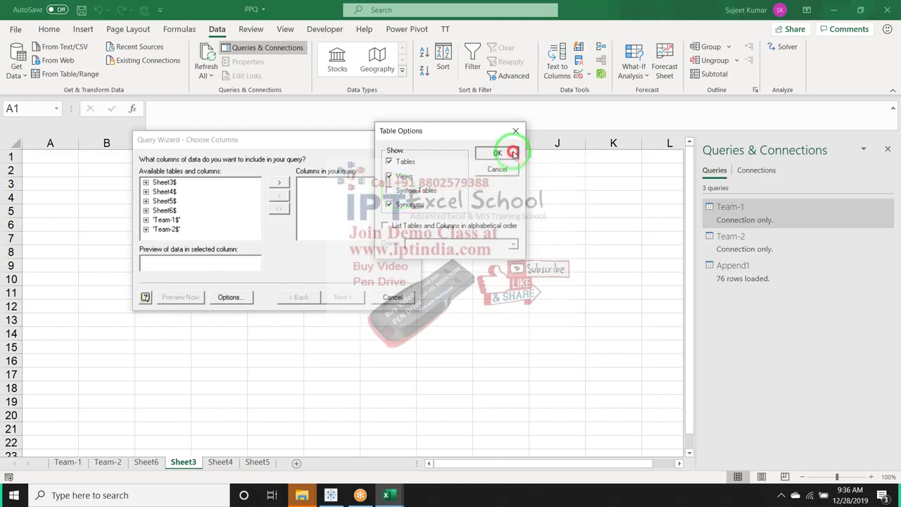
{"action": "left_click", "coordinate": [230, 296]}
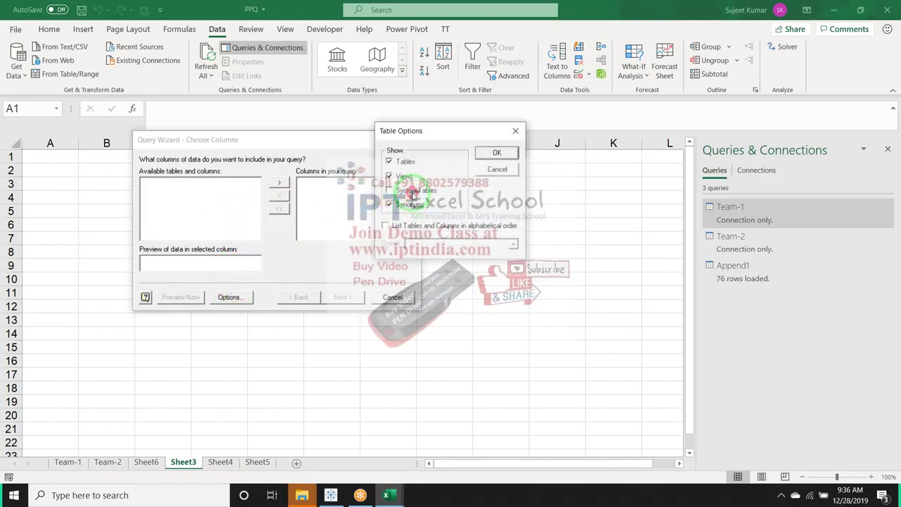
{"action": "left_click", "coordinate": [500, 154]}
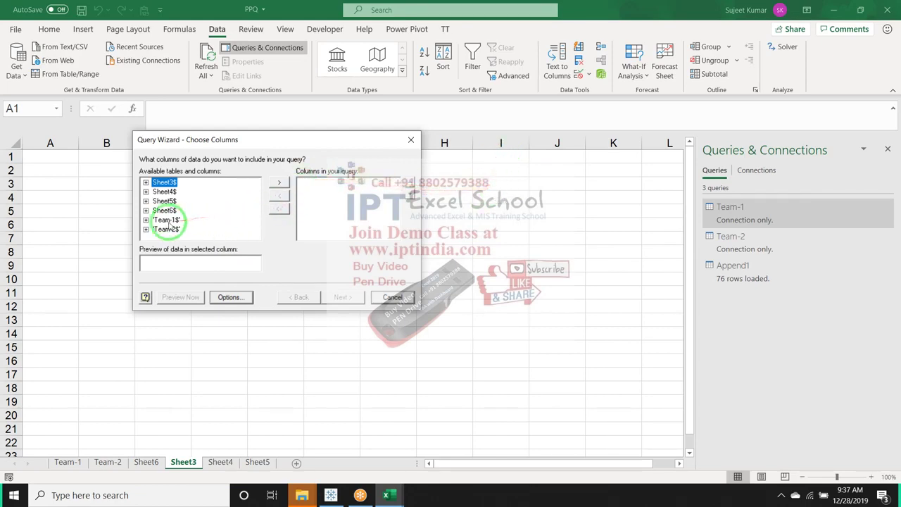
Add all Team-1$ and Team-2$ columns to the query and continue past Choose Columns
{"action": "left_click", "coordinate": [169, 220]}
{"action": "double_click", "coordinate": [151, 221]}
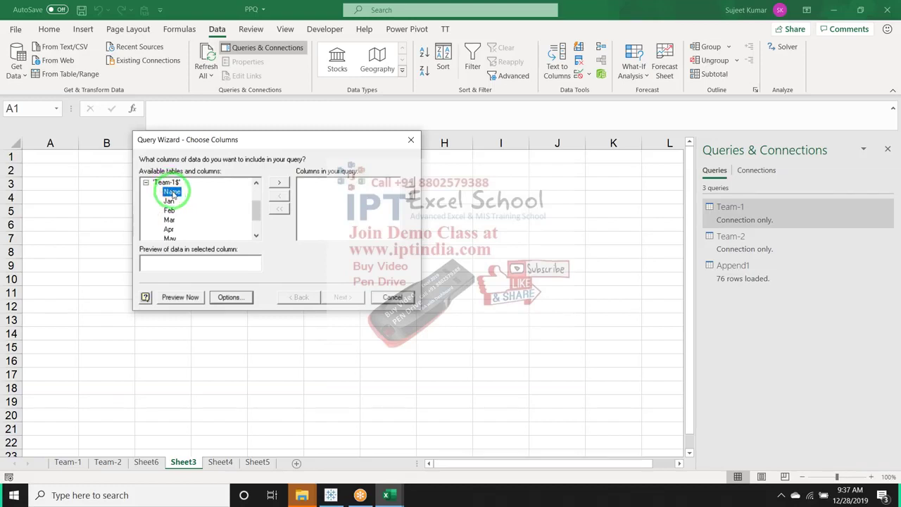
{"action": "left_click", "coordinate": [277, 183]}
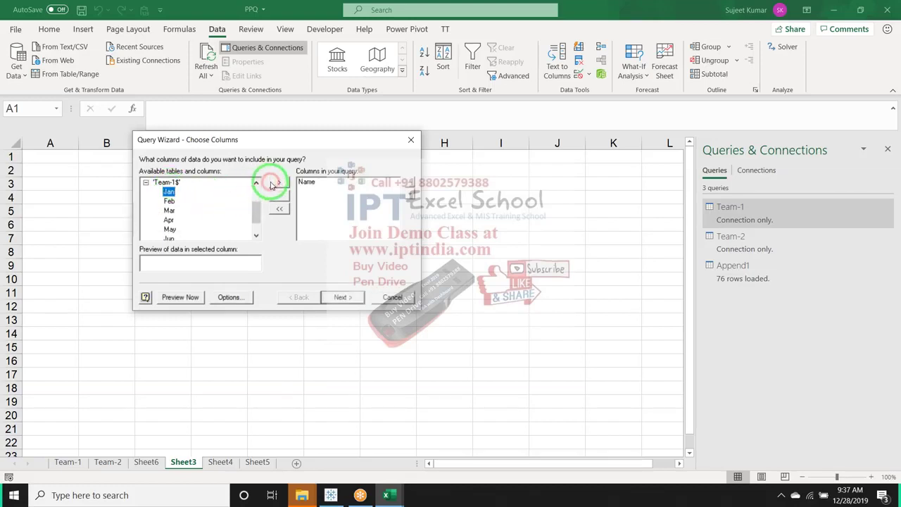
{"action": "left_click", "coordinate": [167, 182]}
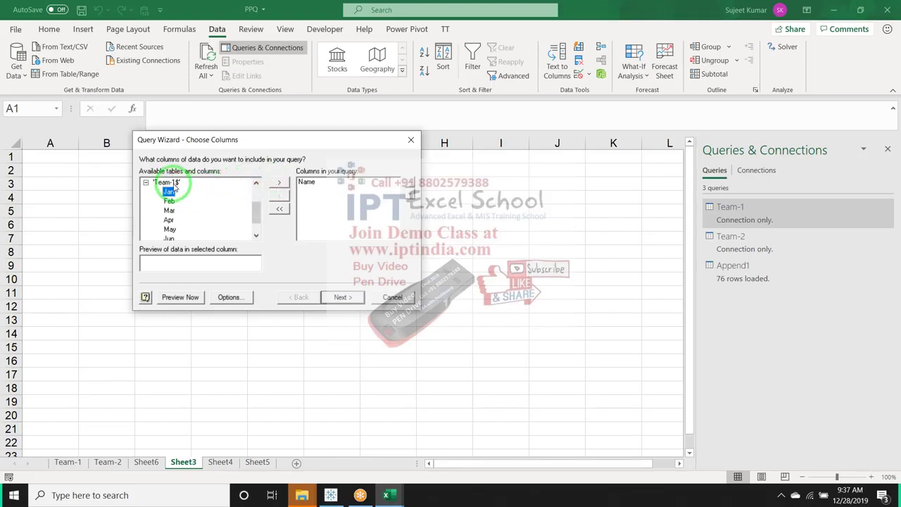
{"action": "left_click", "coordinate": [279, 183]}
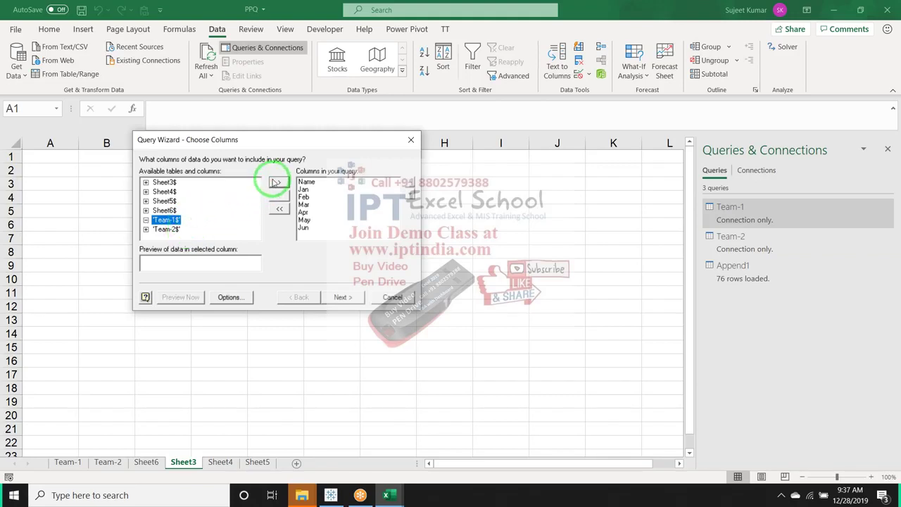
{"action": "left_click", "coordinate": [163, 229]}
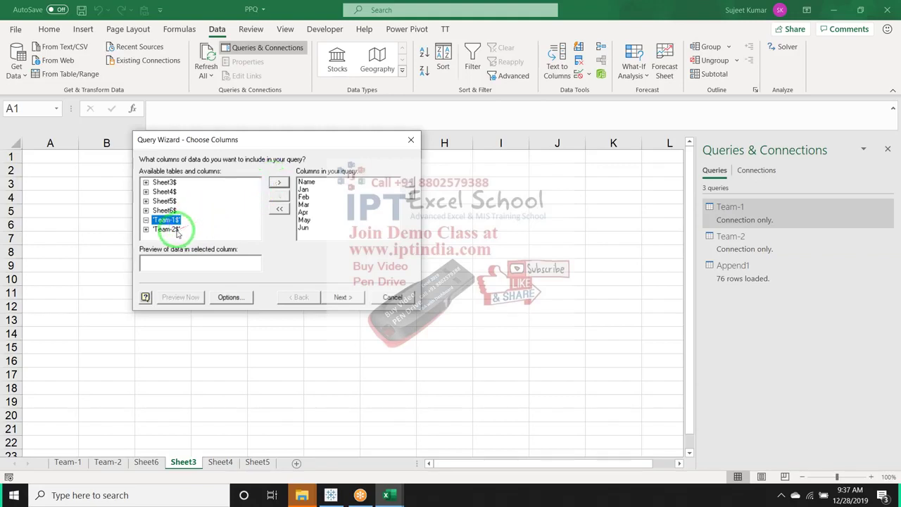
{"action": "left_click", "coordinate": [279, 182]}
{"action": "scroll", "coordinate": [329, 222], "scroll_direction": "down", "scroll_amount": 2}
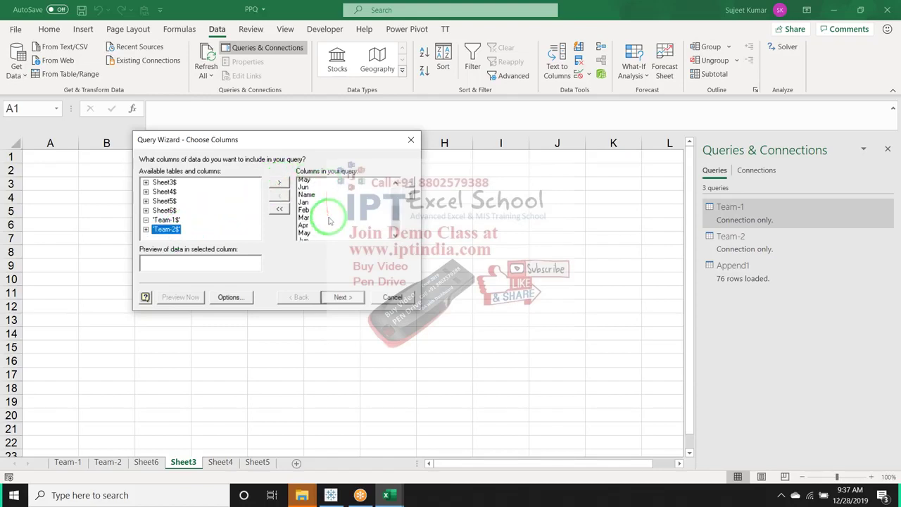
{"action": "scroll", "coordinate": [310, 204], "scroll_direction": "up", "scroll_amount": 2}
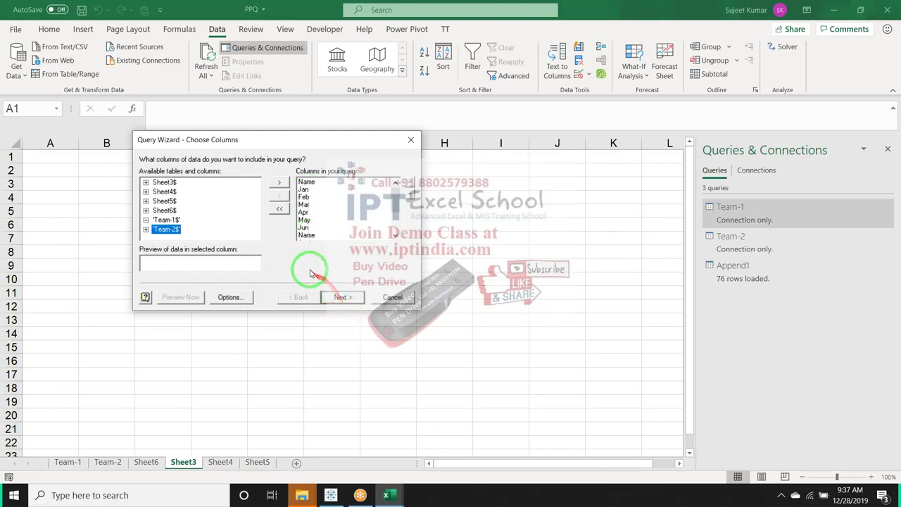
{"action": "left_click", "coordinate": [343, 298]}
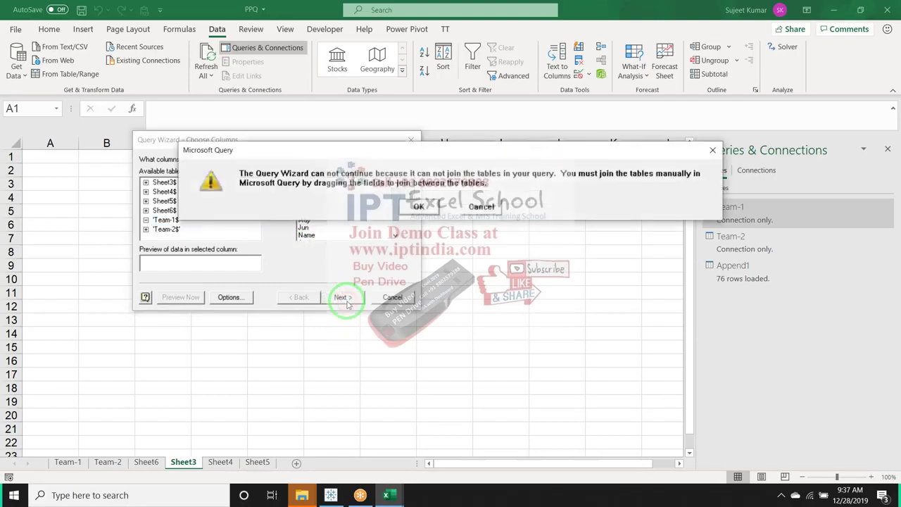
Accept the join warning and scroll through the combined Team-1 and Team-2 results grid
{"action": "left_click", "coordinate": [414, 207]}
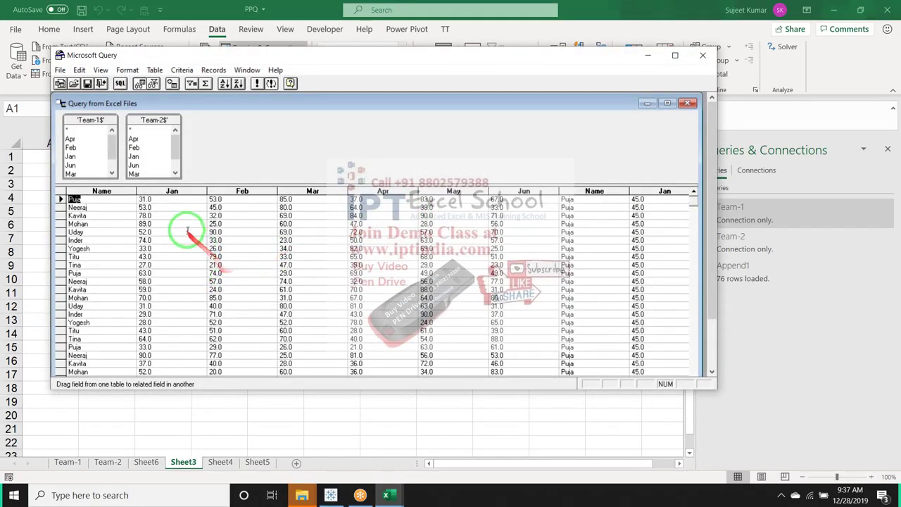
{"action": "left_click", "coordinate": [132, 223]}
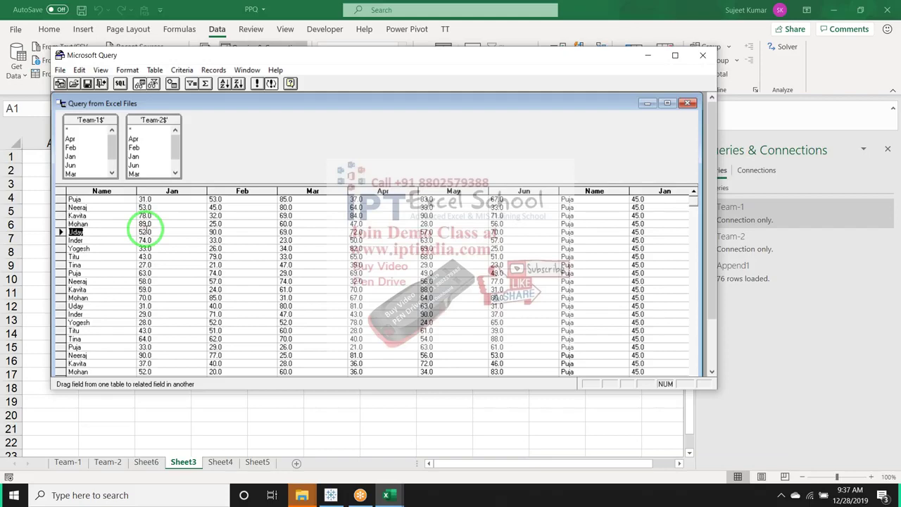
{"action": "scroll", "coordinate": [144, 227], "scroll_direction": "down", "scroll_amount": 1}
{"action": "scroll", "coordinate": [145, 227], "scroll_direction": "down", "scroll_amount": 2}
{"action": "scroll", "coordinate": [144, 227], "scroll_direction": "down", "scroll_amount": 1}
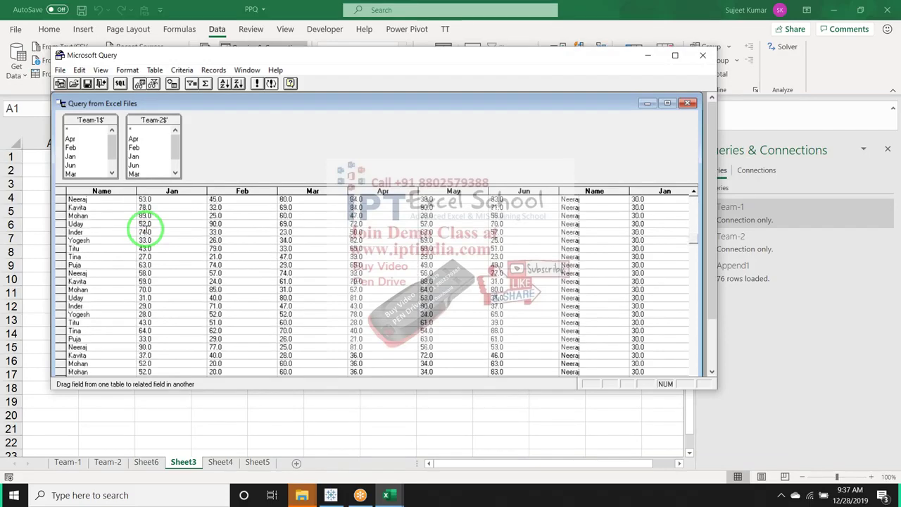
{"action": "scroll", "coordinate": [145, 227], "scroll_direction": "down", "scroll_amount": 1}
{"action": "scroll", "coordinate": [145, 227], "scroll_direction": "down", "scroll_amount": 2}
{"action": "scroll", "coordinate": [144, 227], "scroll_direction": "down", "scroll_amount": 2}
{"action": "scroll", "coordinate": [145, 227], "scroll_direction": "down", "scroll_amount": 1}
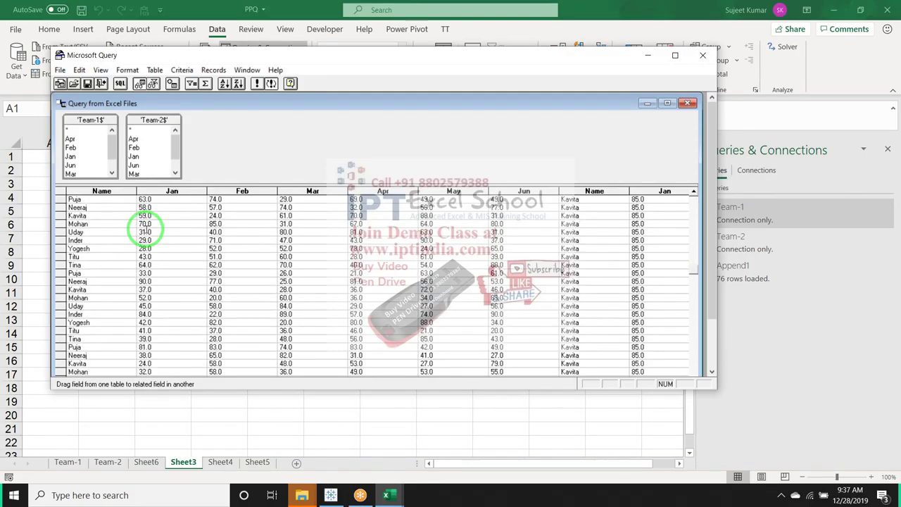
{"action": "scroll", "coordinate": [145, 227], "scroll_direction": "up", "scroll_amount": 1}
{"action": "scroll", "coordinate": [145, 226], "scroll_direction": "up", "scroll_amount": 1}
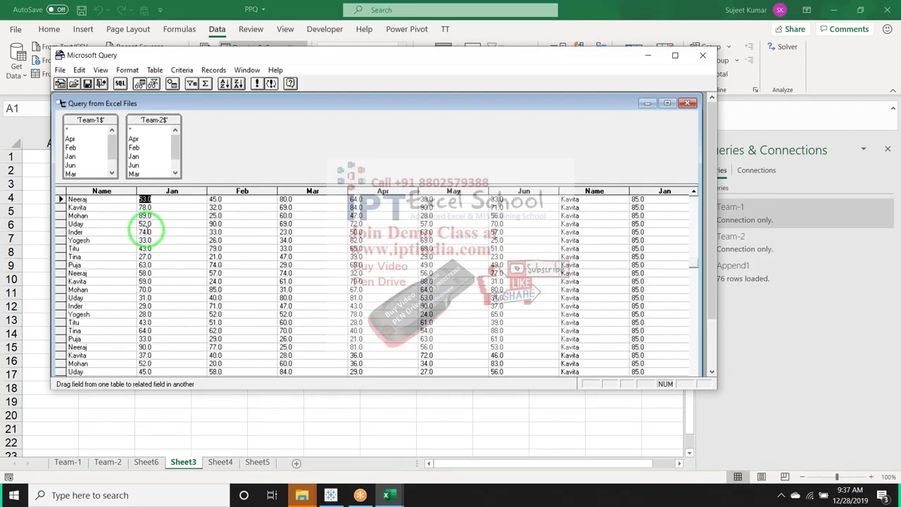
{"action": "scroll", "coordinate": [144, 227], "scroll_direction": "up", "scroll_amount": 1}
Step back through the result records toward the Feb field, then view and close the SQL statement
{"action": "key", "text": "Tab"}
{"action": "key", "text": "Tab"}
{"action": "key", "text": "Tab"}
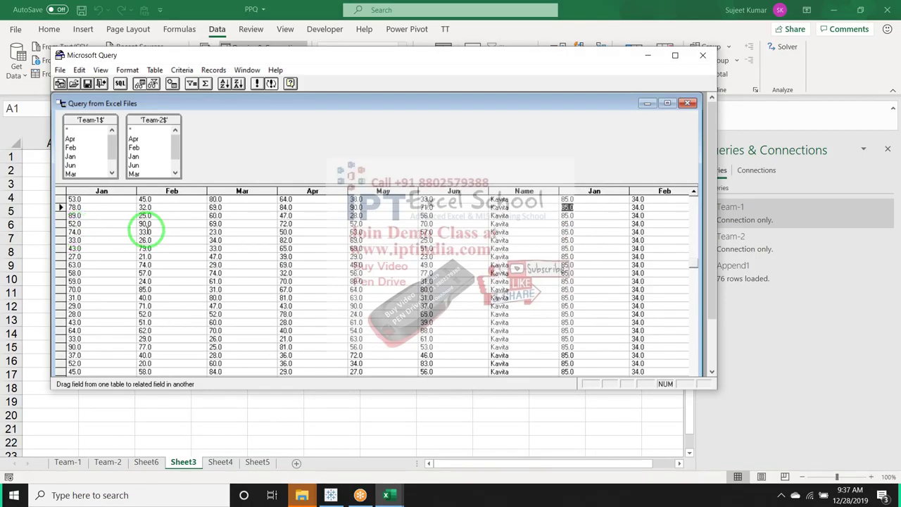
{"action": "key", "text": "Tab"}
{"action": "key", "text": "Tab"}
{"action": "key", "text": "Tab"}
{"action": "key", "text": "Tab"}
{"action": "key", "text": "Tab"}
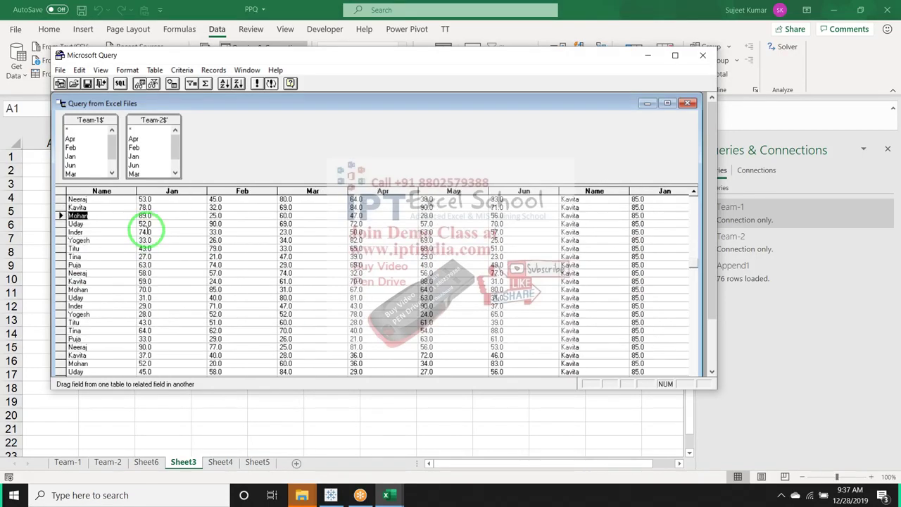
{"action": "key", "text": "shift+Tab"}
{"action": "key", "text": "Up"}
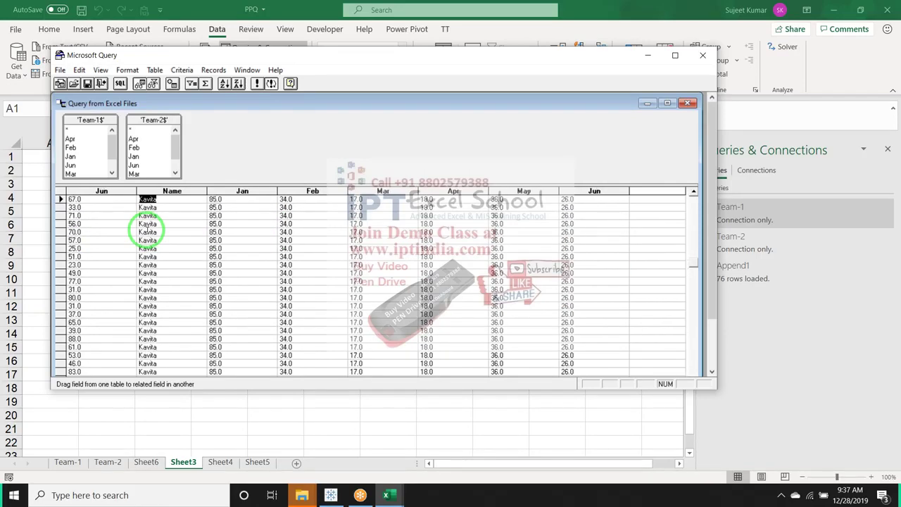
{"action": "key", "text": "shift+Tab"}
{"action": "key", "text": "Up"}
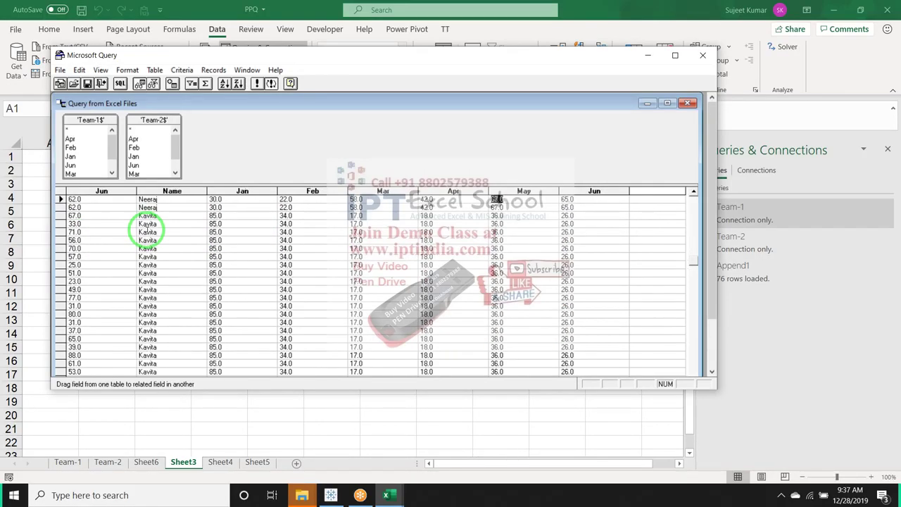
{"action": "key", "text": "shift+Tab"}
{"action": "key", "text": "shift+Tab"}
{"action": "key", "text": "shift+Tab"}
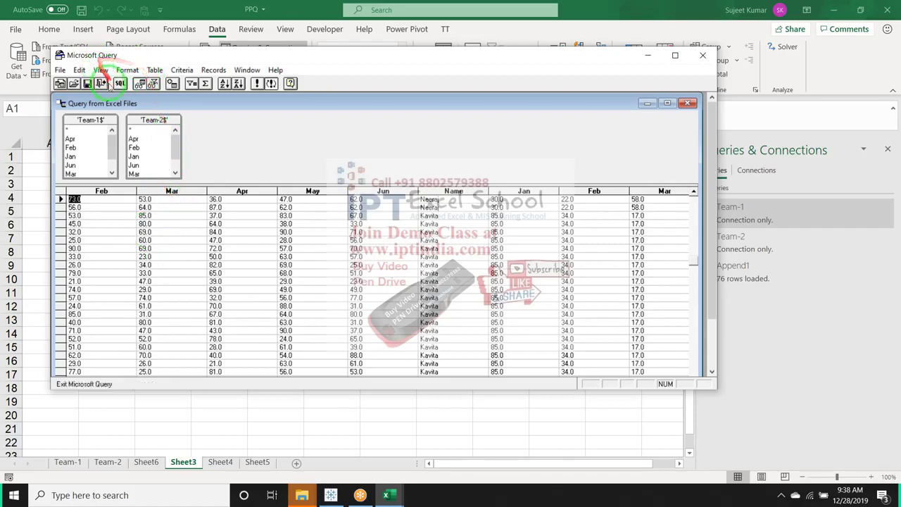
{"action": "left_click", "coordinate": [120, 84]}
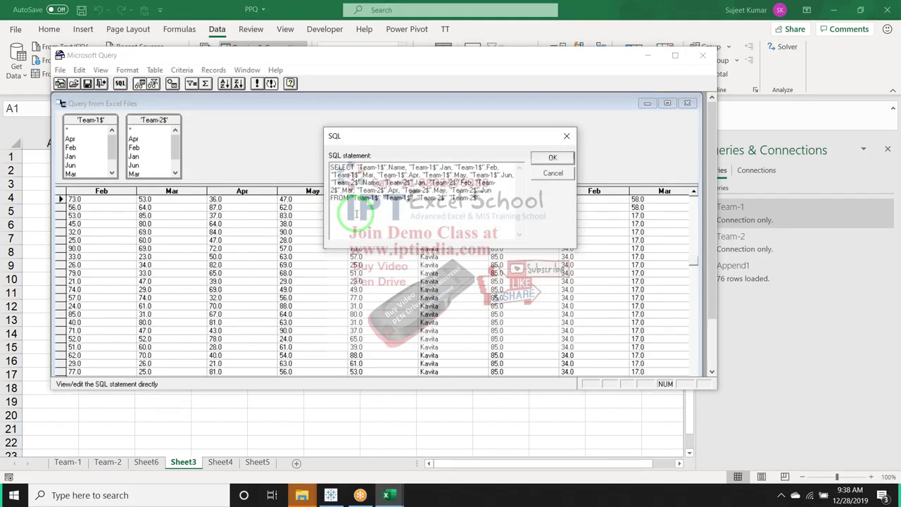
{"action": "left_click", "coordinate": [553, 157]}
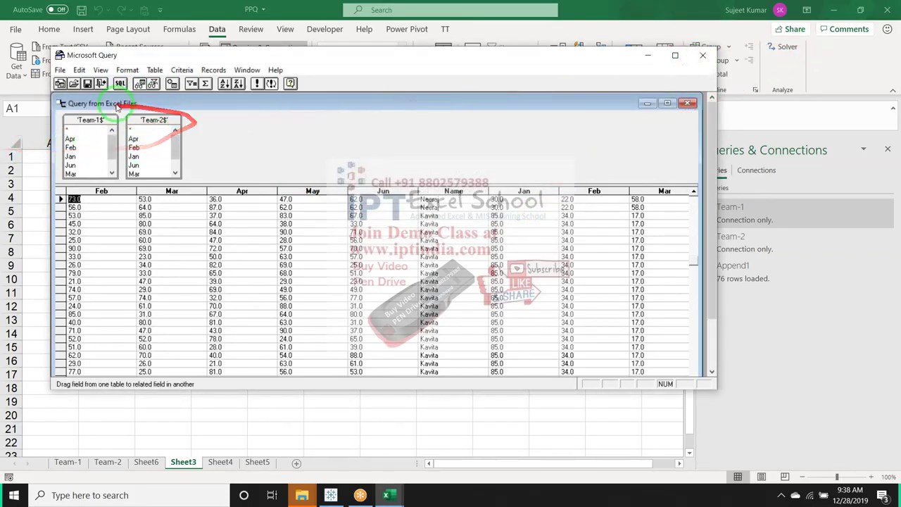
Exit Microsoft Query and cancel the pending Import Data dialog
{"action": "left_click", "coordinate": [101, 84]}
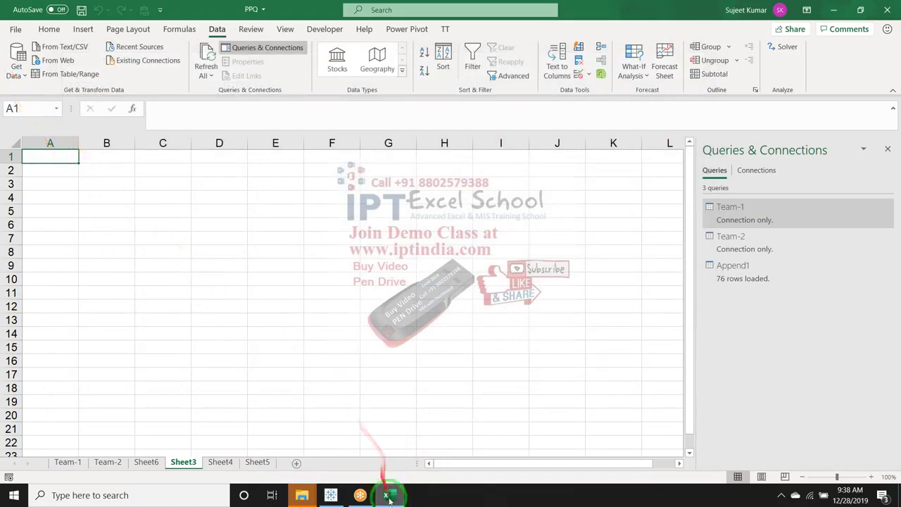
{"action": "left_click", "coordinate": [389, 497]}
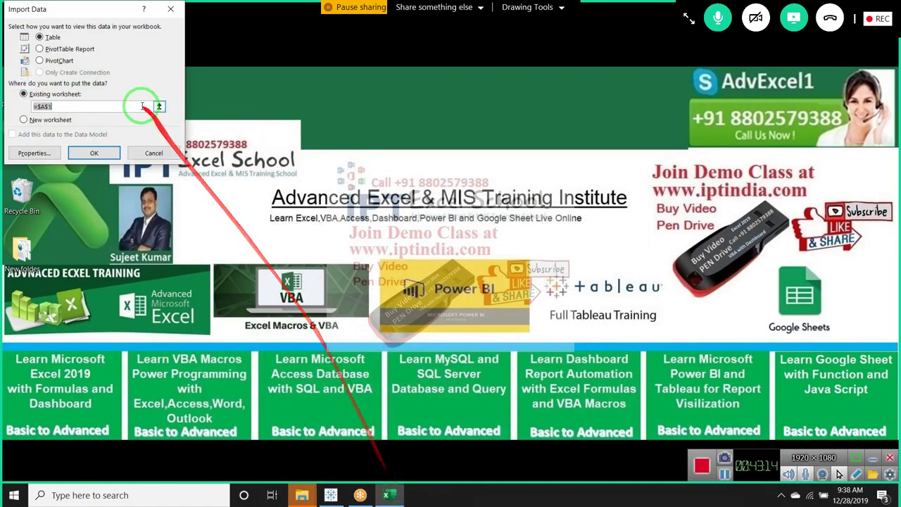
{"action": "left_click", "coordinate": [152, 151]}
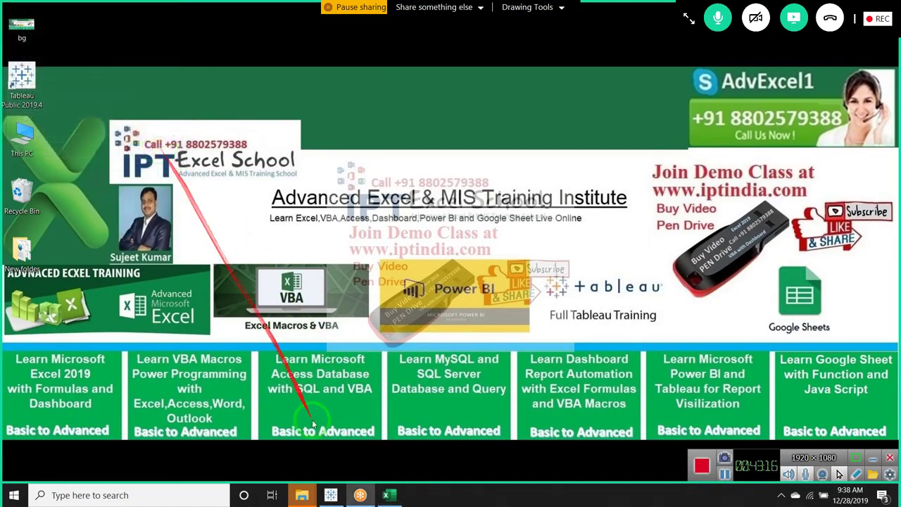
Restore the workbook, select cell A1, and open Get Data > From Other Sources
{"action": "left_click", "coordinate": [386, 495]}
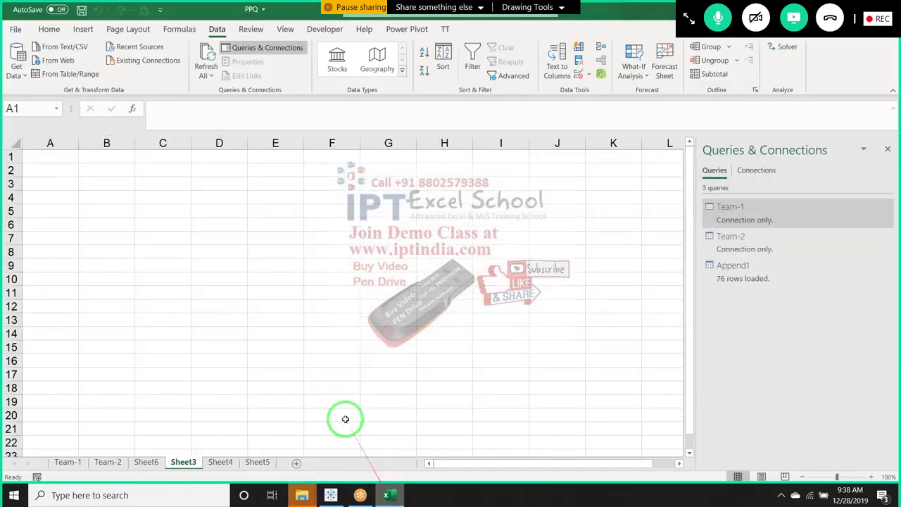
{"action": "left_click", "coordinate": [88, 143]}
{"action": "left_click", "coordinate": [31, 154]}
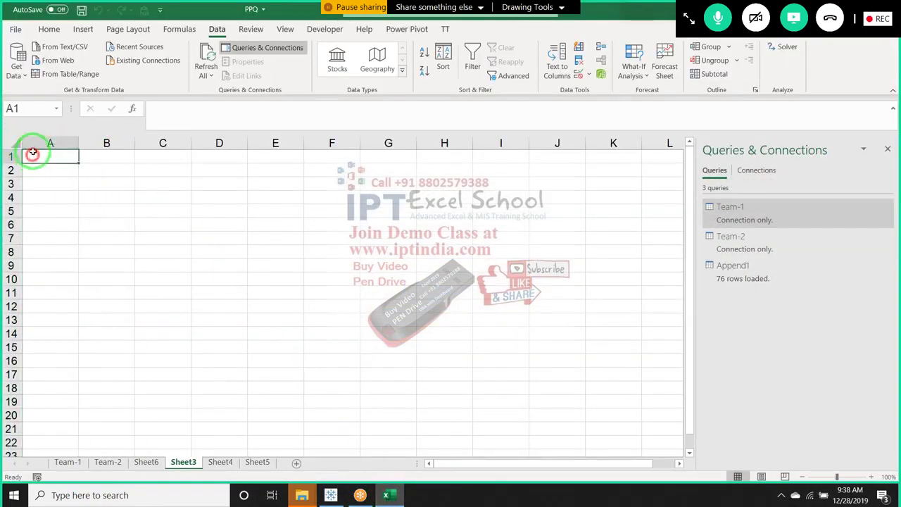
{"action": "left_click", "coordinate": [17, 67]}
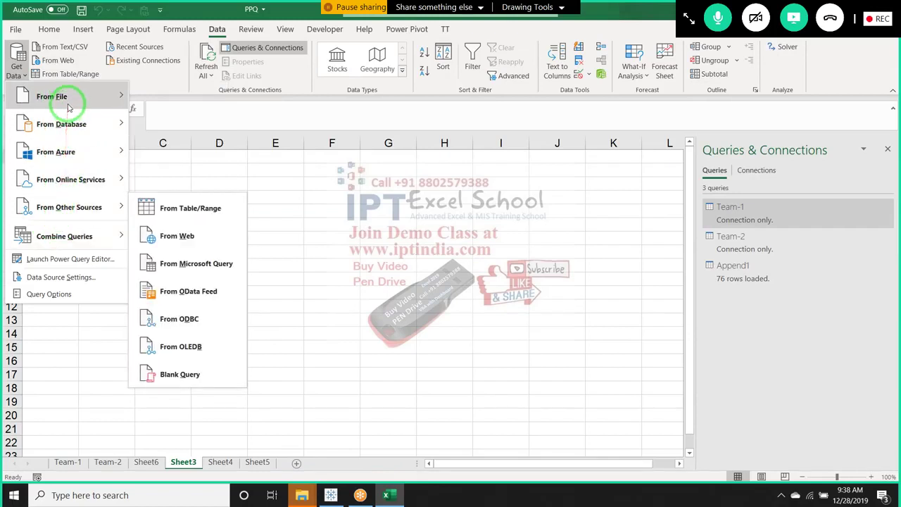
{"action": "mouse_move", "coordinate": [69, 207]}
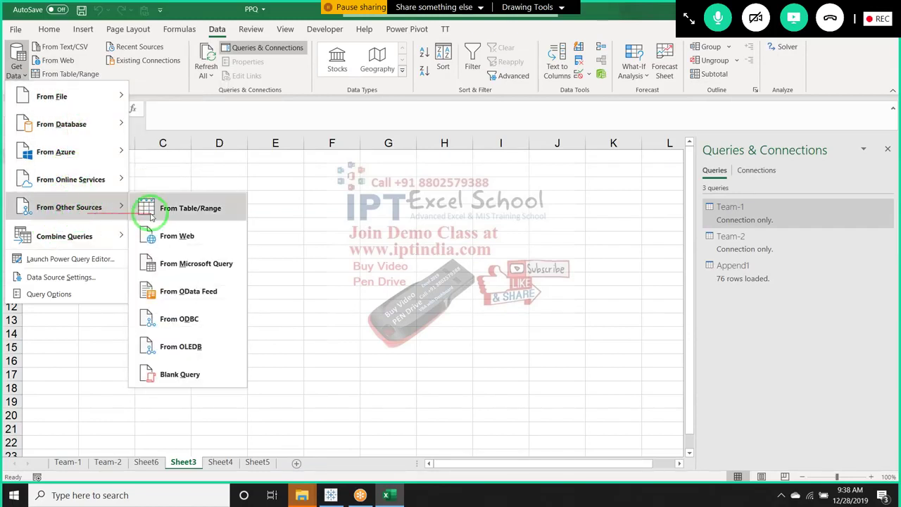
Start a Microsoft Query source using Excel Files and pick the PPQ.xlsm workbook
{"action": "left_click", "coordinate": [169, 262]}
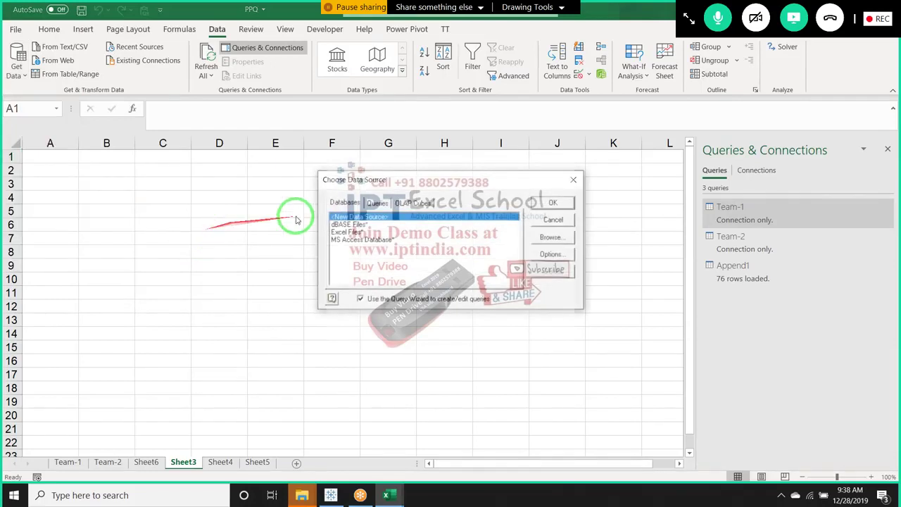
{"action": "left_click", "coordinate": [349, 232]}
{"action": "left_click", "coordinate": [553, 203]}
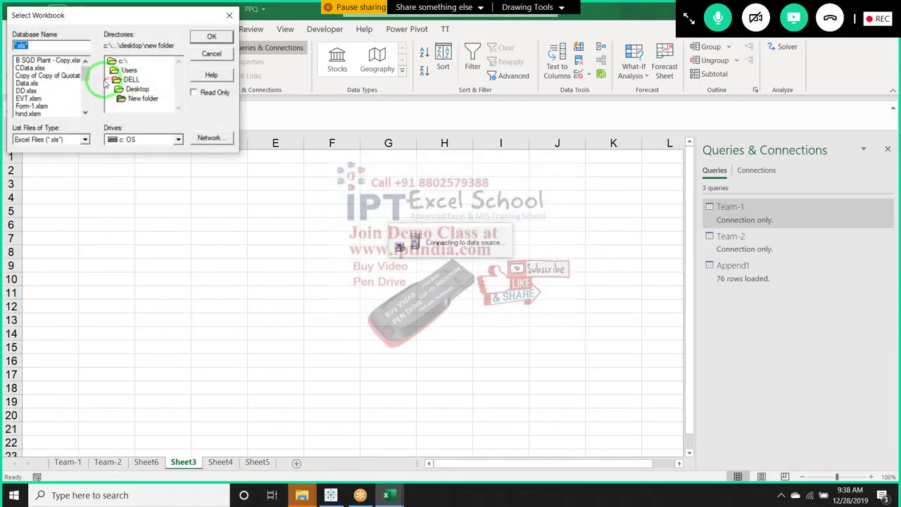
{"action": "left_click", "coordinate": [49, 86]}
{"action": "key", "text": "p"}
{"action": "key", "text": "p"}
{"action": "key", "text": "p"}
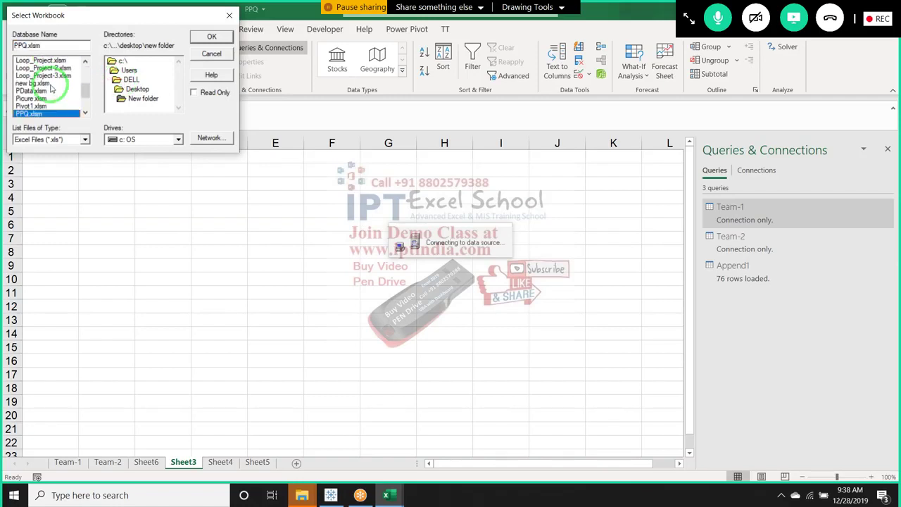
{"action": "left_click", "coordinate": [222, 37]}
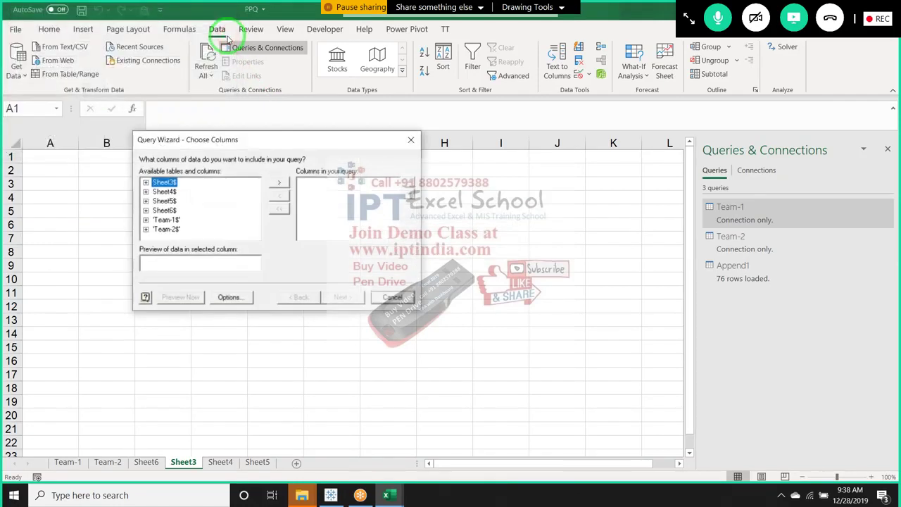
Add all Team-1$ columns, skip filtering and sorting, and choose to edit in Microsoft Query
{"action": "left_click", "coordinate": [166, 220]}
{"action": "left_click", "coordinate": [280, 182]}
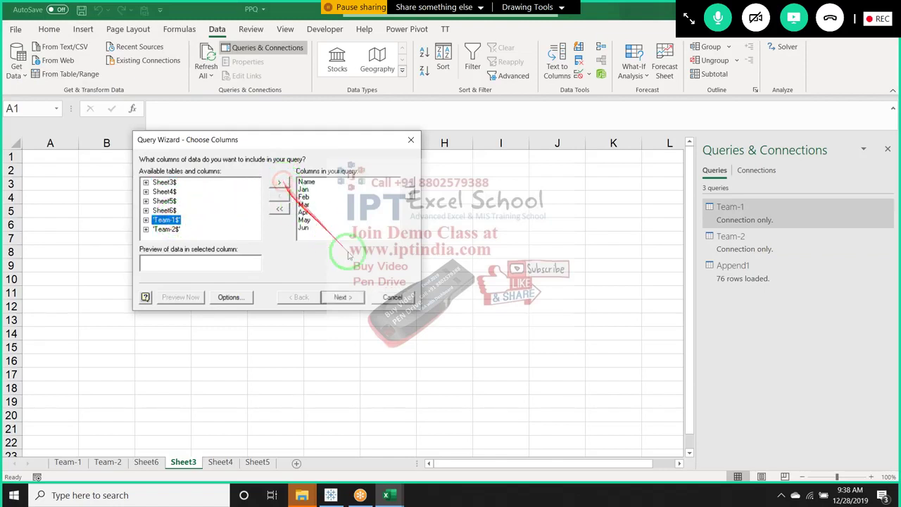
{"action": "left_click", "coordinate": [343, 298]}
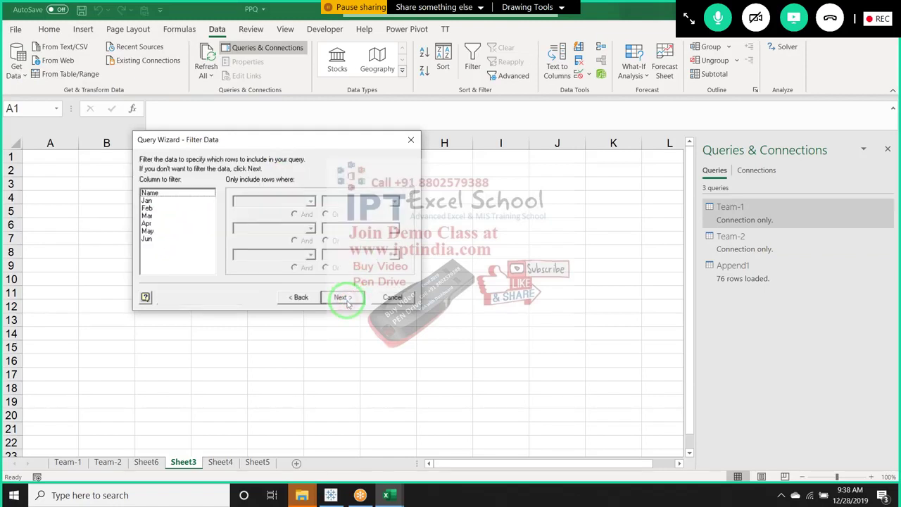
{"action": "left_click", "coordinate": [177, 201]}
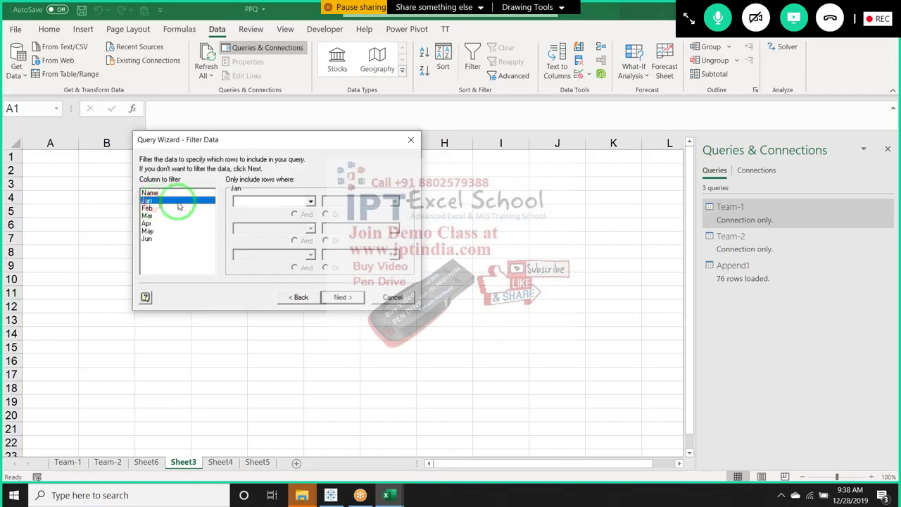
{"action": "left_click", "coordinate": [343, 299]}
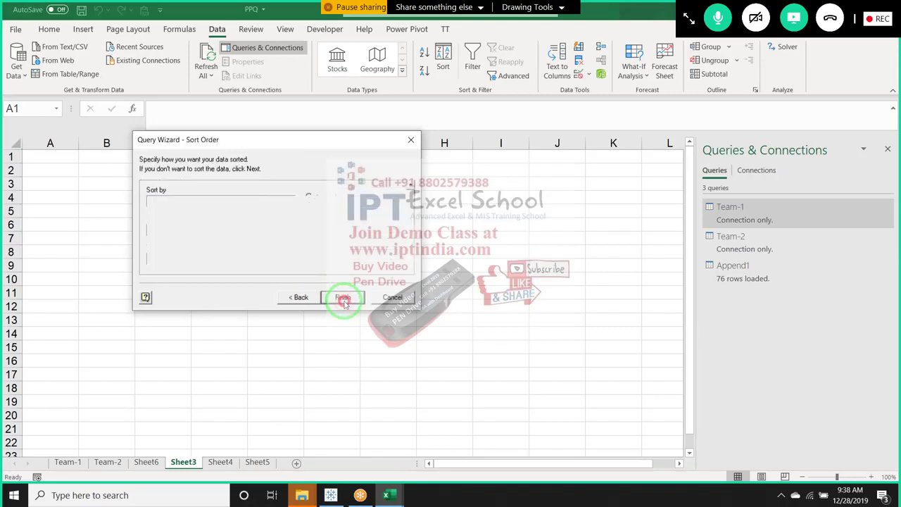
{"action": "left_click", "coordinate": [343, 299]}
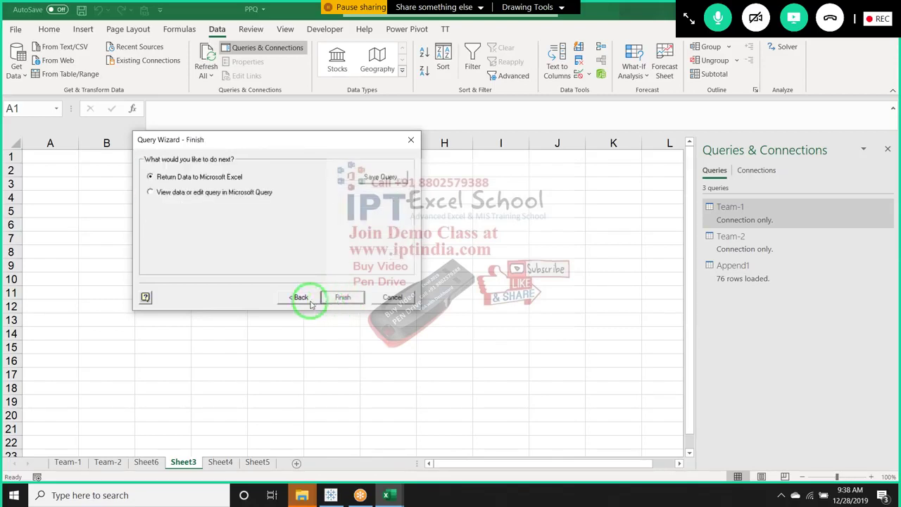
{"action": "left_click", "coordinate": [166, 197]}
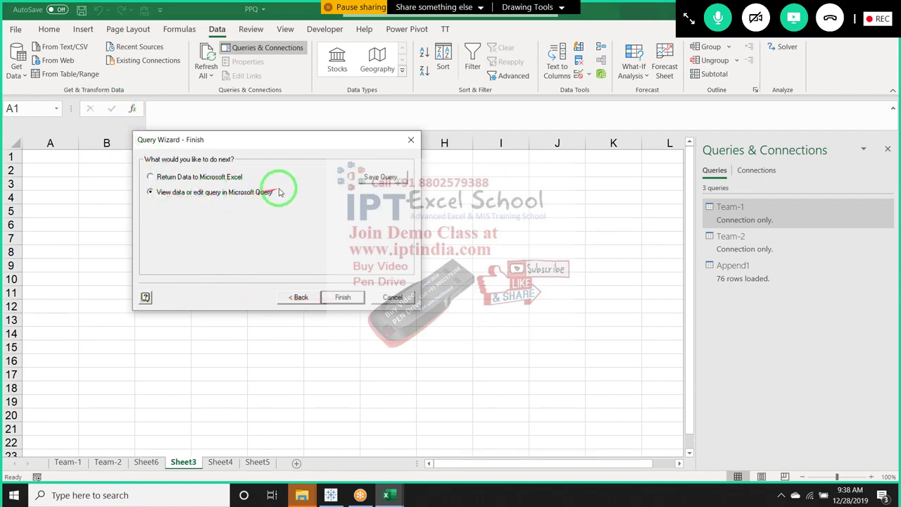
Finish the wizard, open the SQL statement, and replace the column list with *
{"action": "left_click", "coordinate": [343, 297]}
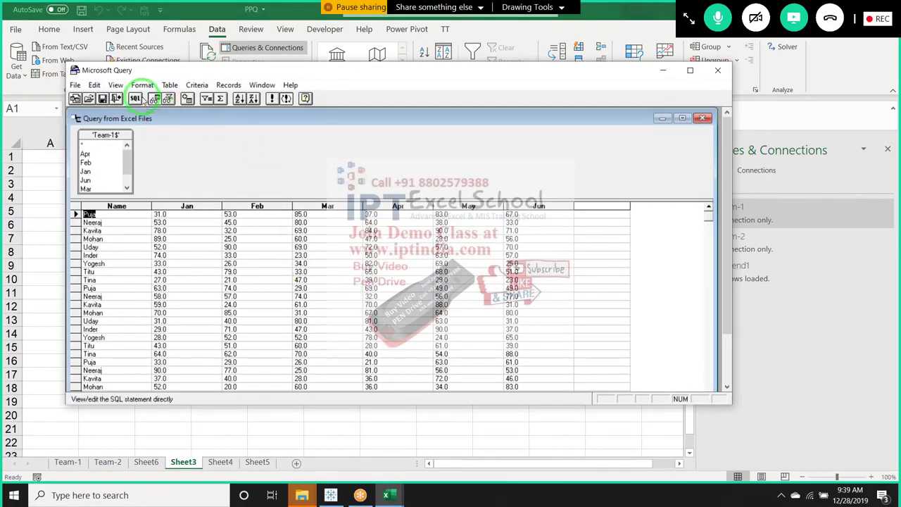
{"action": "left_click", "coordinate": [136, 99]}
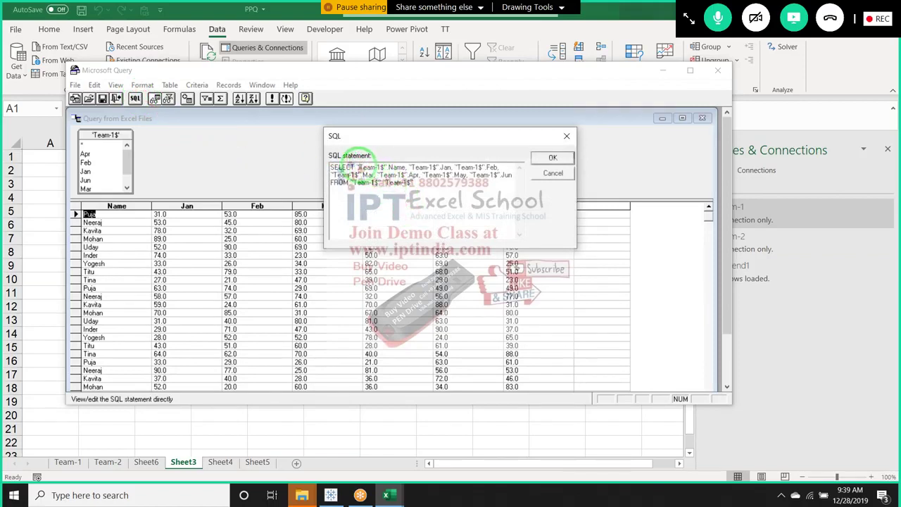
{"action": "left_click_drag", "start_coordinate": [358, 167], "coordinate": [510, 175]}
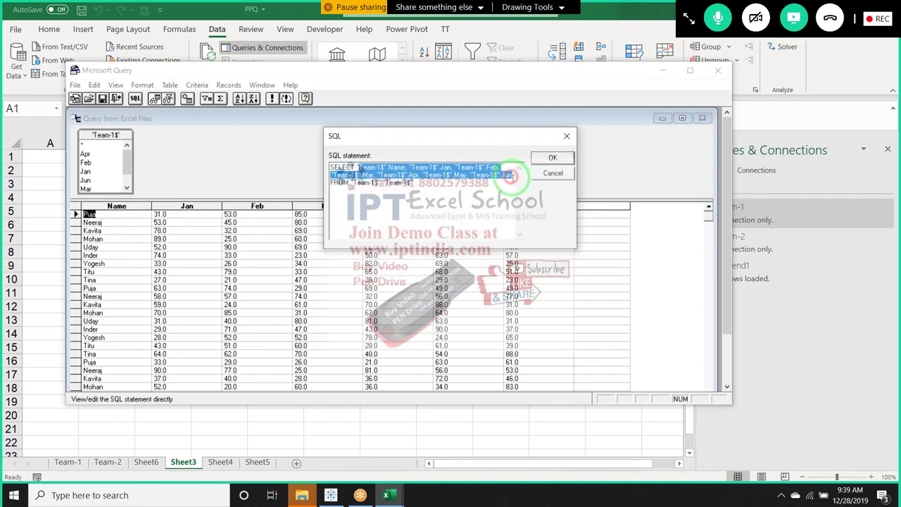
{"action": "type", "text": "1"}
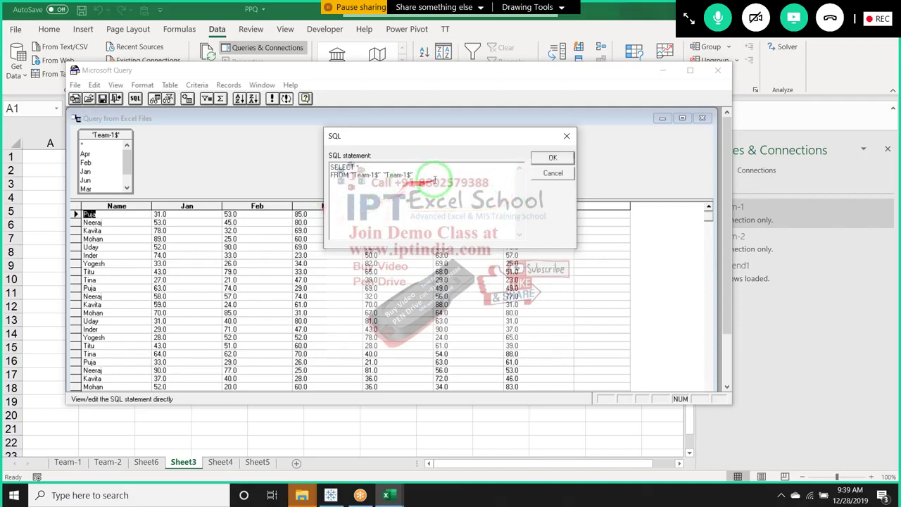
Append a UNION ALL copy of the statement with Team-1$ changed to Team-2$, and apply it
{"action": "left_click_drag", "start_coordinate": [435, 180], "coordinate": [261, 150]}
{"action": "key", "text": "ctrl+c"}
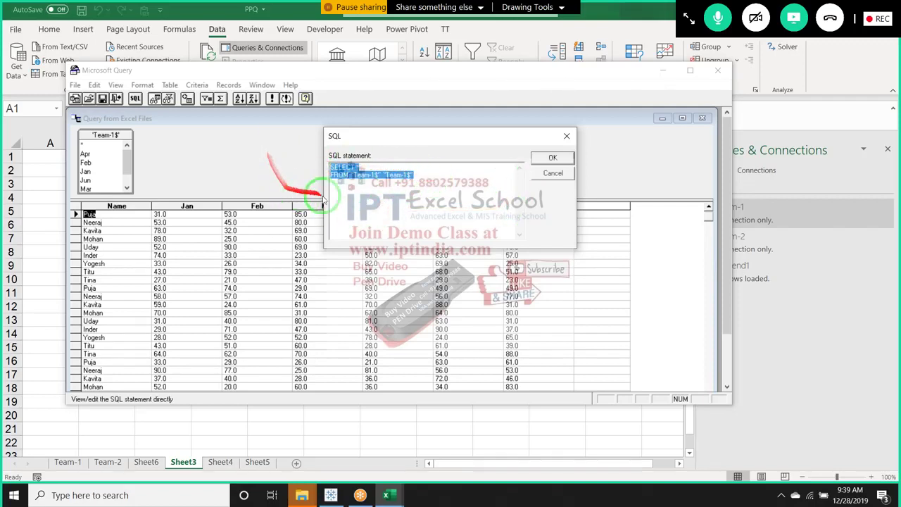
{"action": "left_click", "coordinate": [343, 195]}
{"action": "type", "text": "union all"}
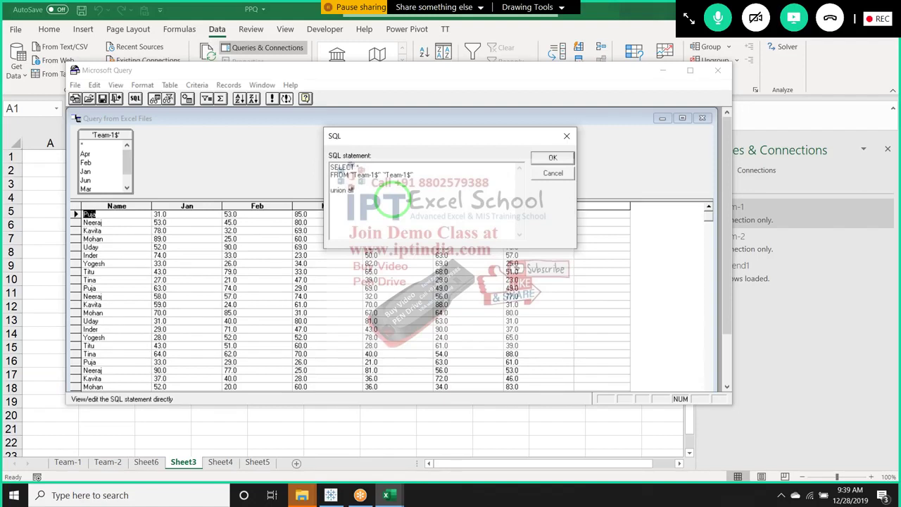
{"action": "key", "text": "ctrl+v"}
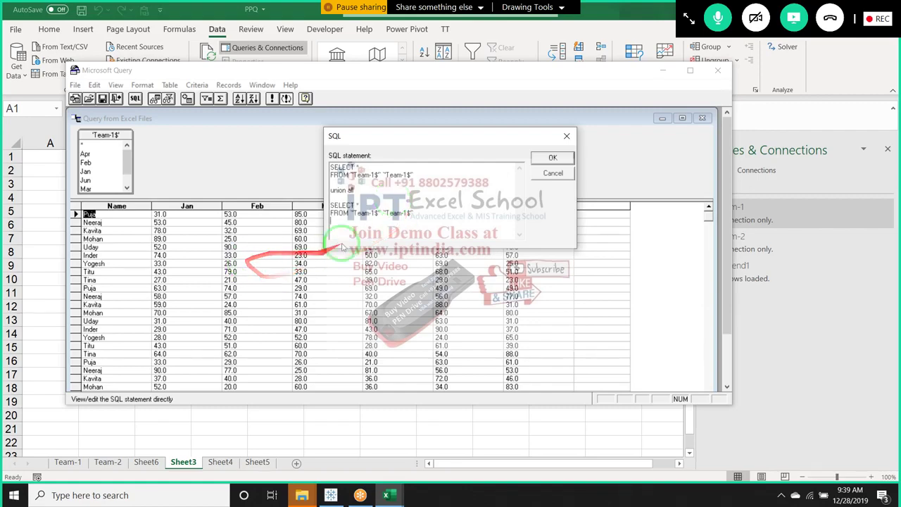
{"action": "left_click", "coordinate": [378, 213]}
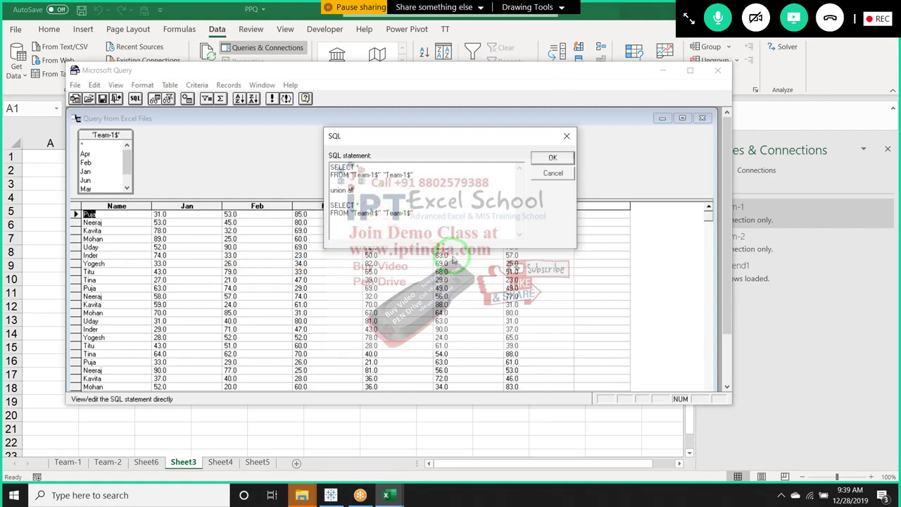
{"action": "key", "text": "BackSpace"}
{"action": "type", "text": "2"}
{"action": "left_click", "coordinate": [405, 213]}
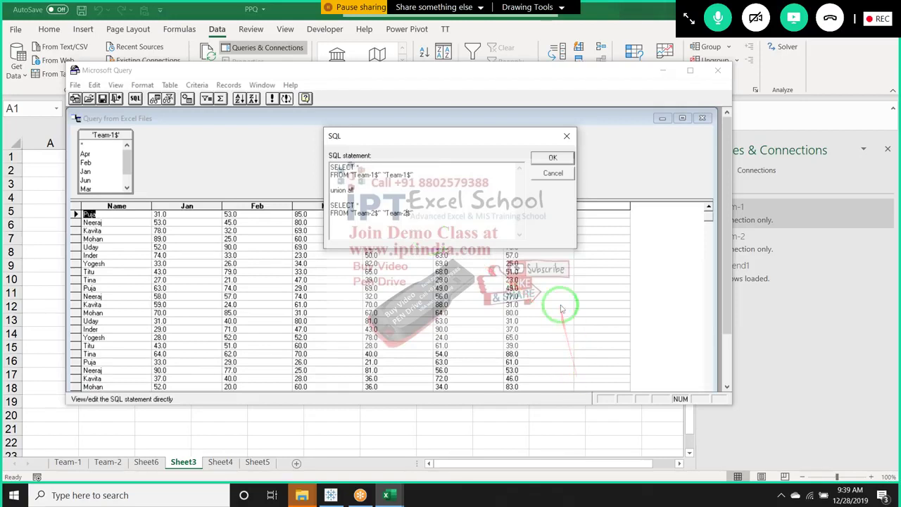
{"action": "left_click", "coordinate": [554, 158]}
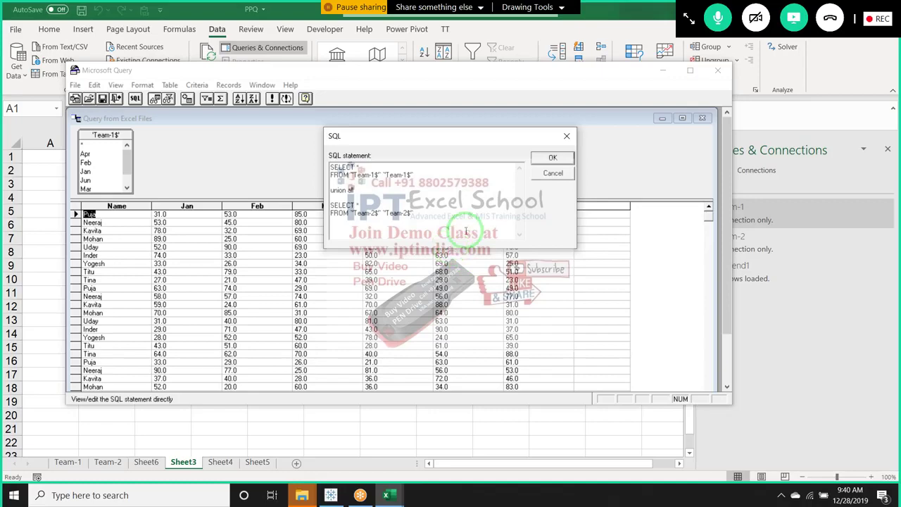
{"action": "left_click", "coordinate": [536, 157]}
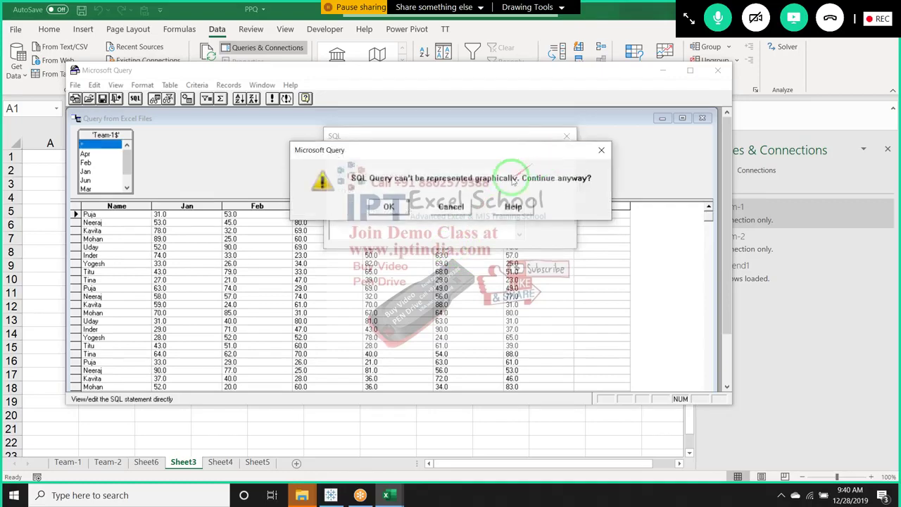
Continue past the graphical-representation warning and return the combined UNION ALL data to Excel
{"action": "left_click", "coordinate": [389, 206]}
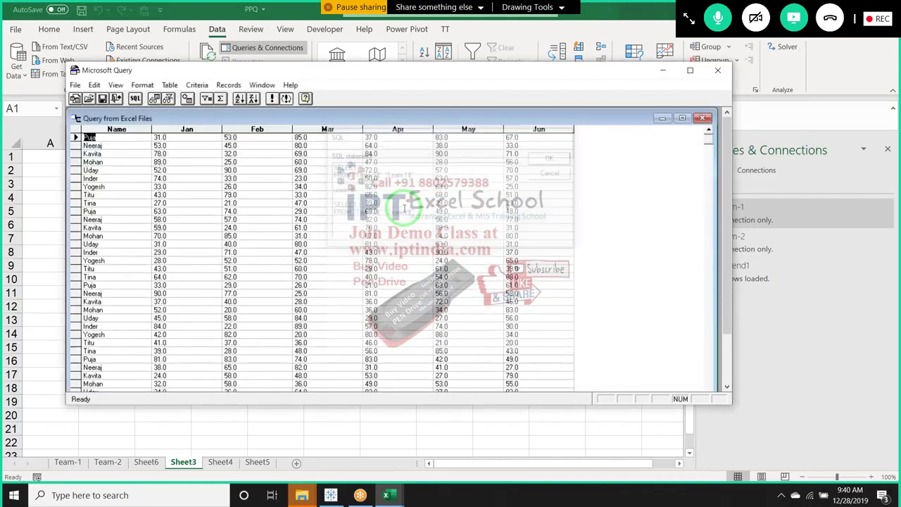
{"action": "left_click_drag", "start_coordinate": [369, 202], "coordinate": [230, 209]}
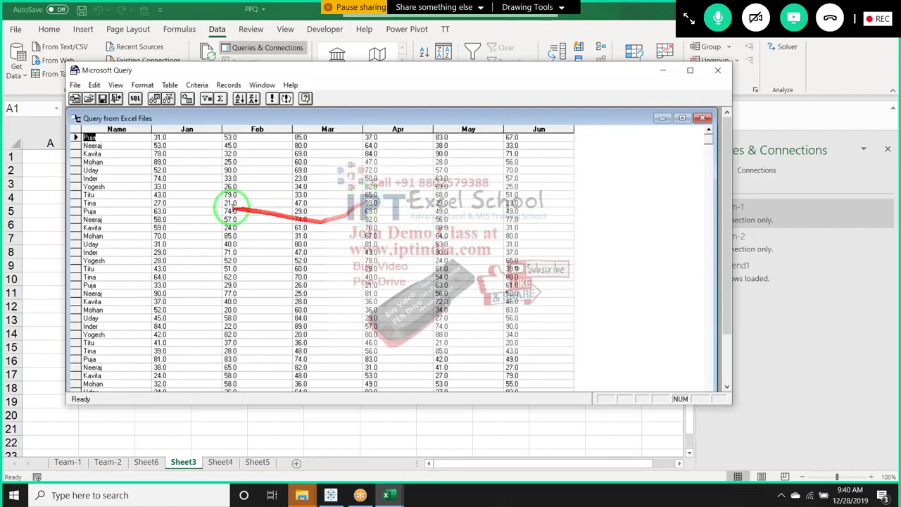
{"action": "left_click", "coordinate": [230, 204]}
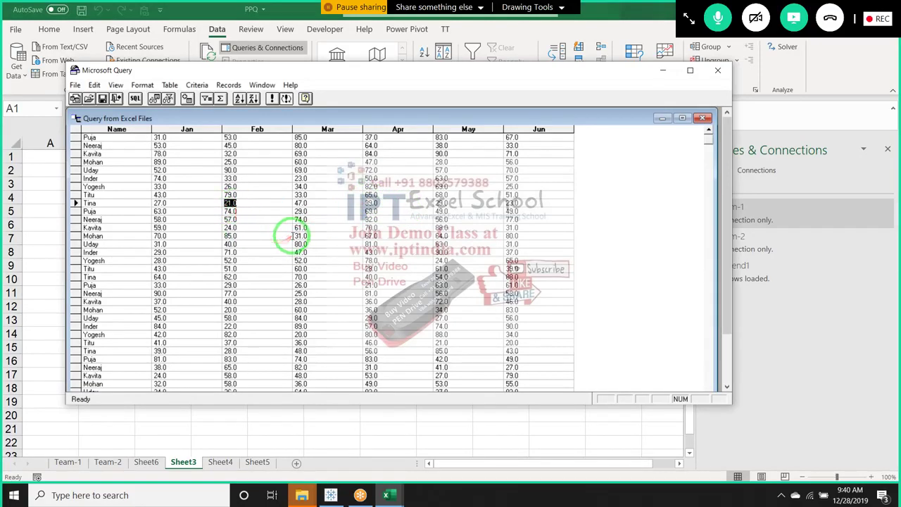
{"action": "left_click_drag", "start_coordinate": [281, 227], "coordinate": [14, 71]}
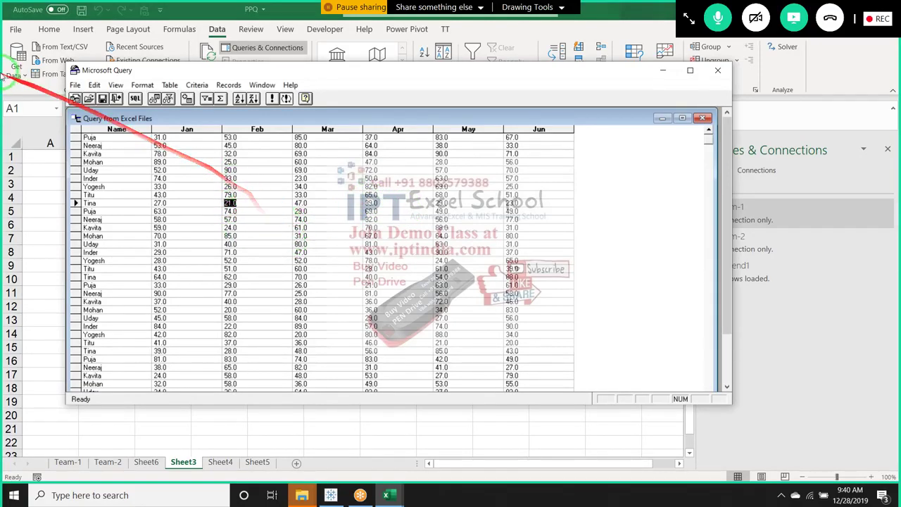
{"action": "left_click", "coordinate": [74, 86]}
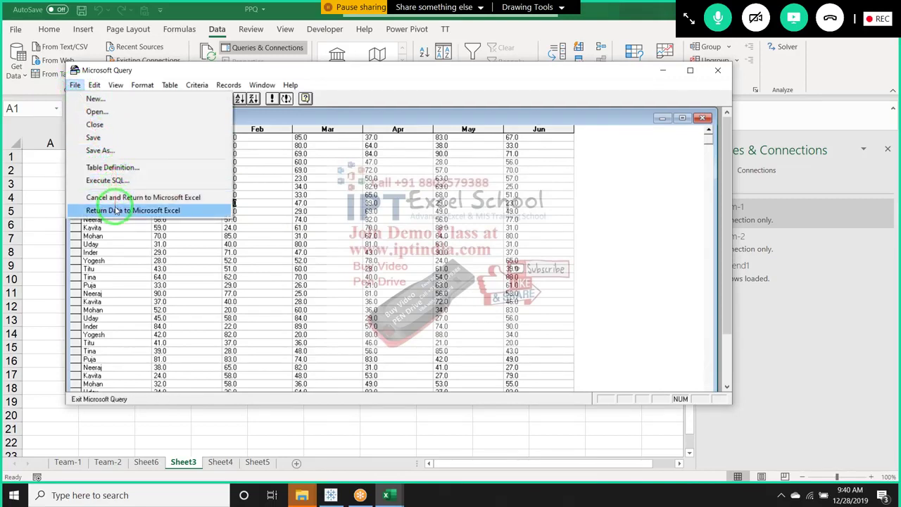
{"action": "left_click", "coordinate": [116, 213]}
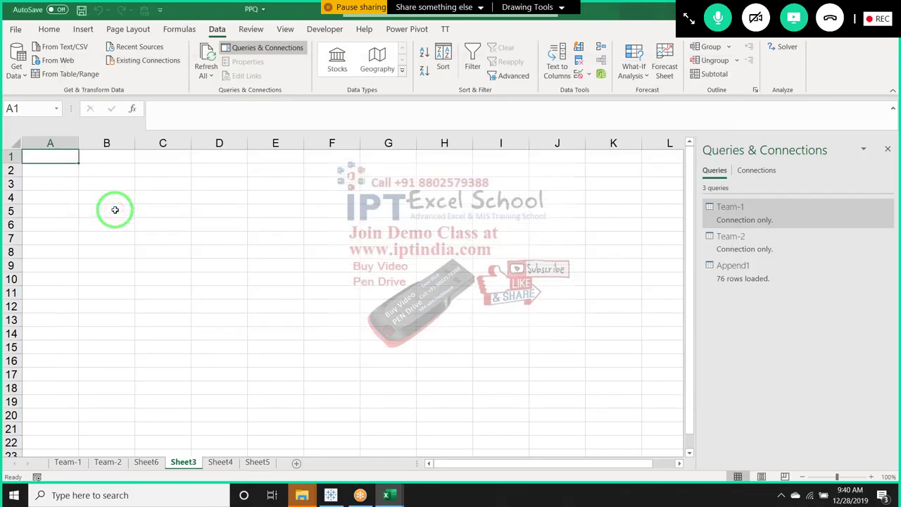
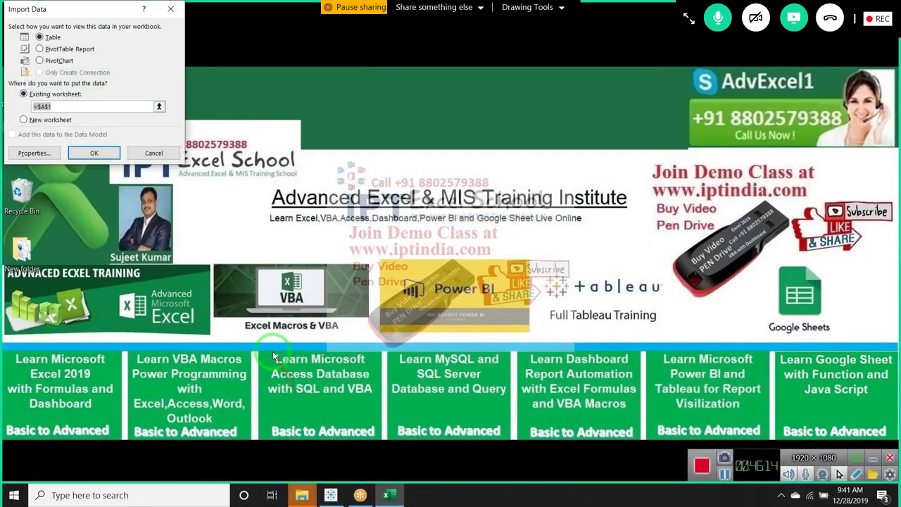
Import the appended data as a PivotTable report starting at cell A1
{"action": "left_click", "coordinate": [27, 48]}
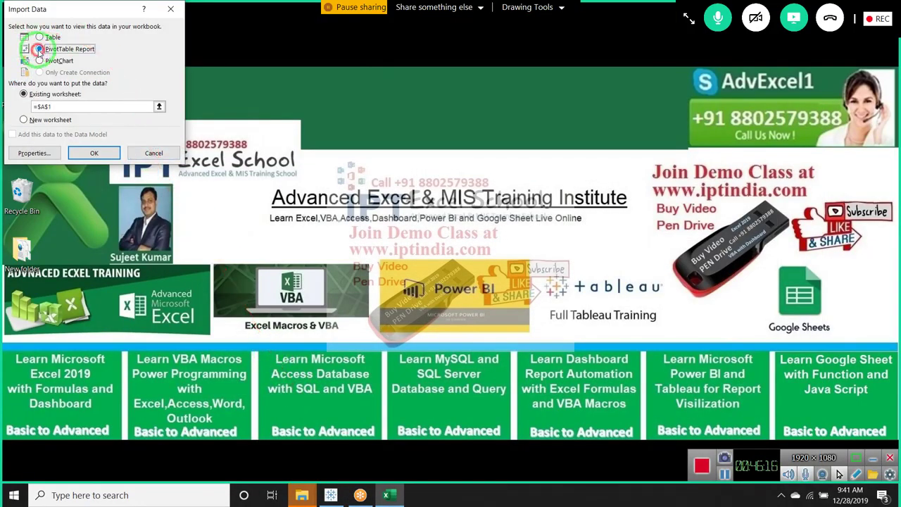
{"action": "left_click", "coordinate": [90, 153]}
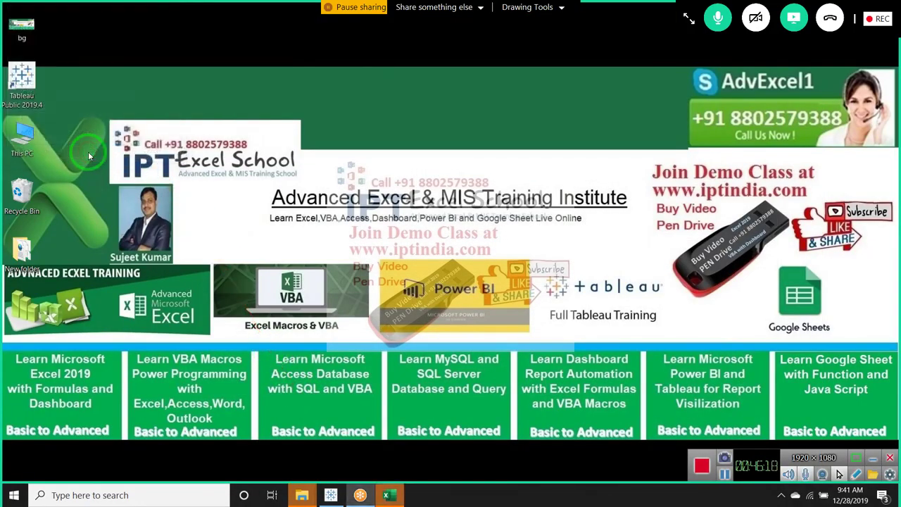
{"action": "left_click", "coordinate": [386, 495]}
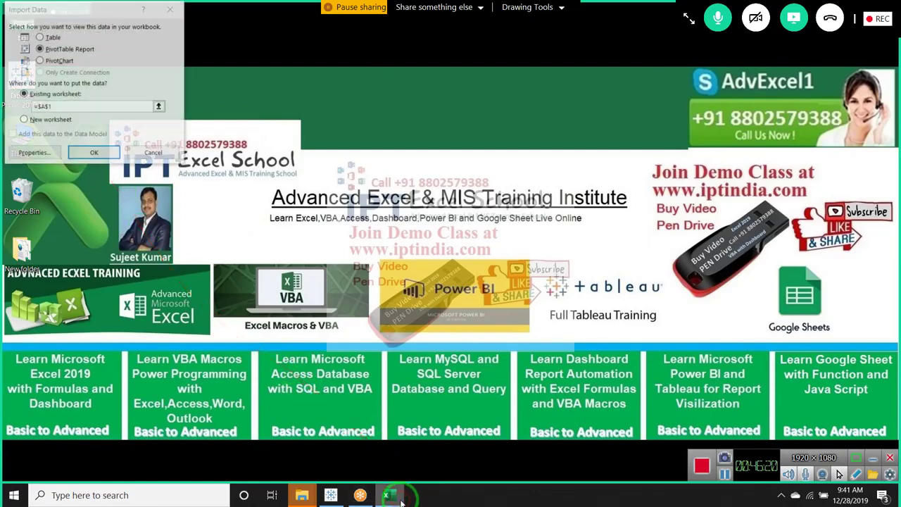
{"action": "left_click", "coordinate": [96, 160]}
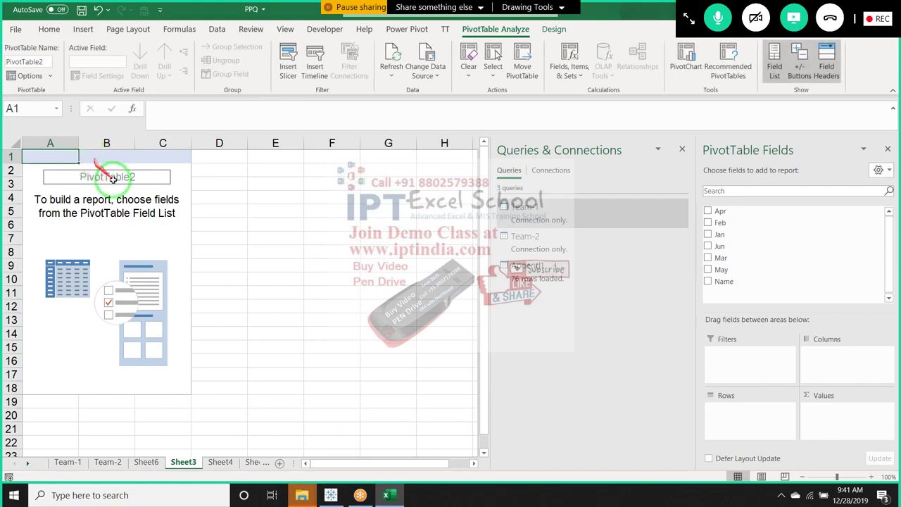
{"action": "left_click_drag", "start_coordinate": [112, 183], "coordinate": [394, 252]}
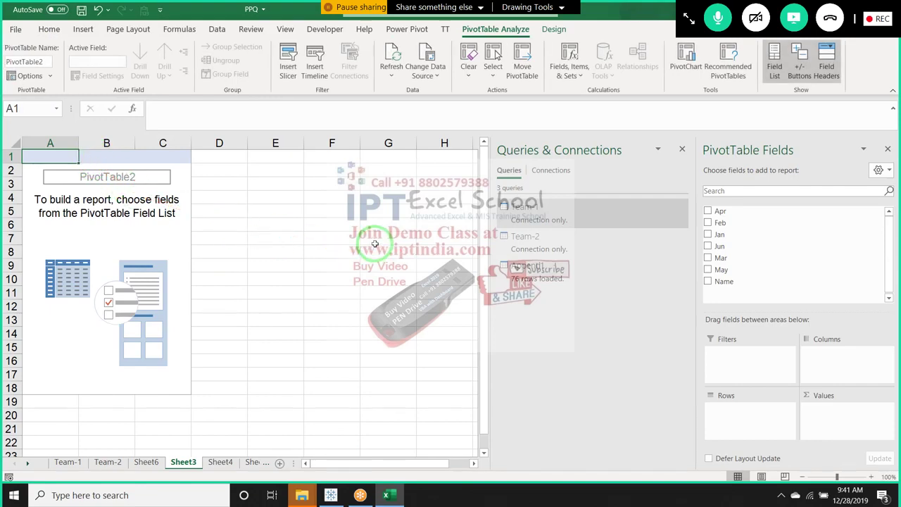
Put Name in Rows and Sum of Apr in Values, totalling 3924
{"action": "mouse_move", "coordinate": [729, 281]}
{"action": "left_mouse_down"}
{"action": "mouse_move", "coordinate": [753, 374]}
{"action": "mouse_move", "coordinate": [748, 407]}
{"action": "left_mouse_up"}
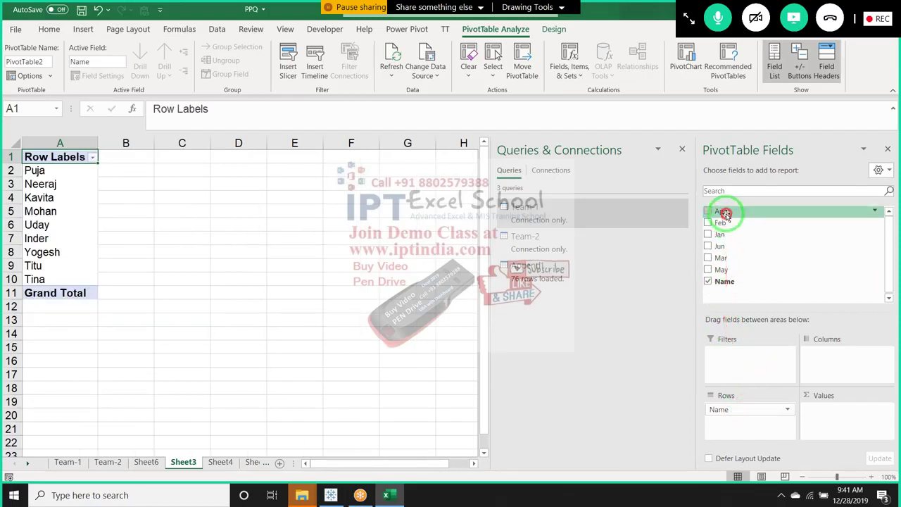
{"action": "left_click_drag", "start_coordinate": [725, 213], "coordinate": [838, 440]}
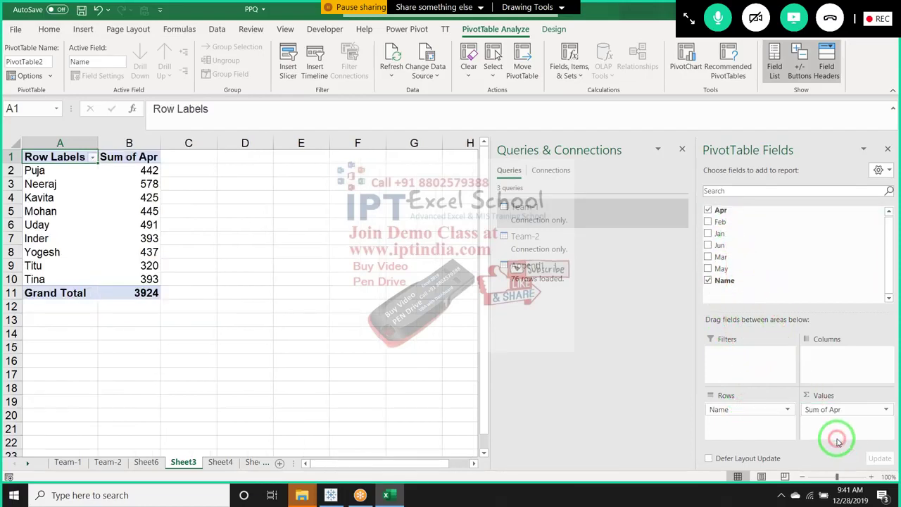
{"action": "left_click", "coordinate": [333, 254]}
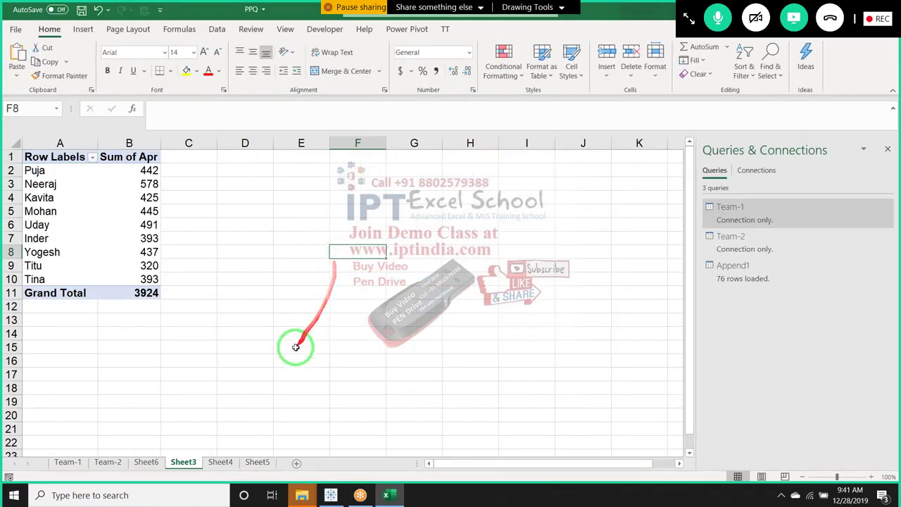
Delete Sheet6, Sheet3, Sheet4 and Sheet5, leaving only Team-1 and Team-2
{"action": "left_click", "coordinate": [156, 462]}
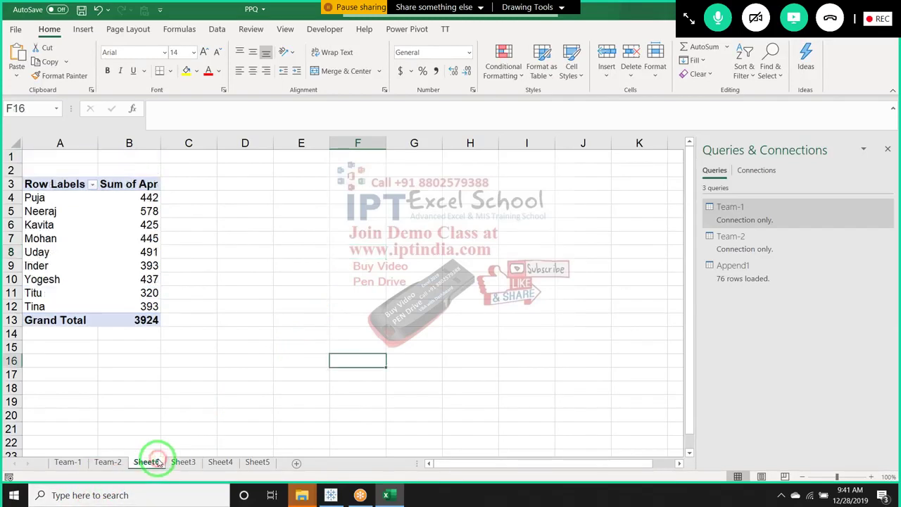
{"action": "left_click_drag", "start_coordinate": [158, 462], "coordinate": [275, 465]}
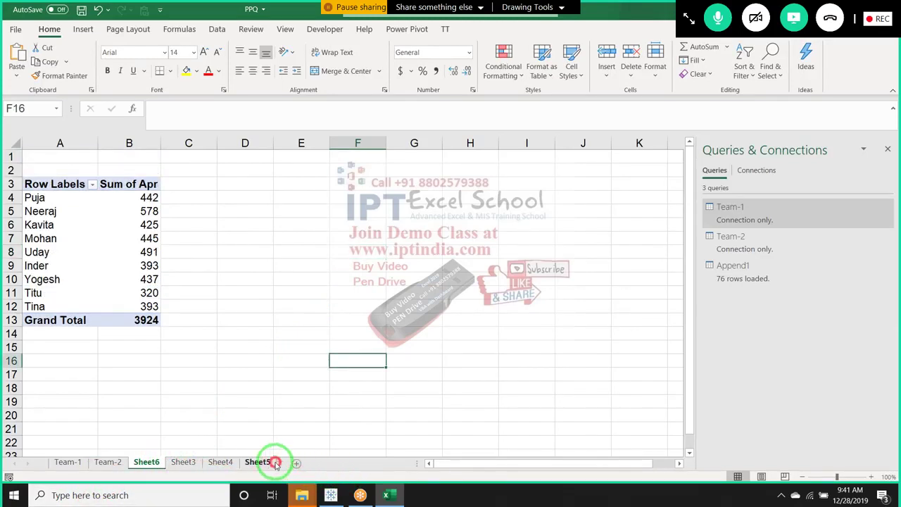
{"action": "left_click", "coordinate": [275, 463], "text": "shift"}
{"action": "right_click", "coordinate": [275, 464]}
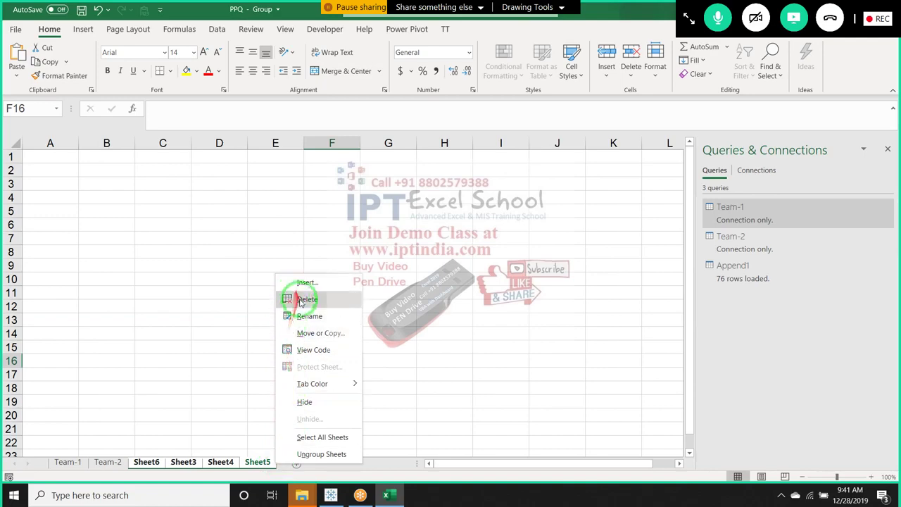
{"action": "left_click", "coordinate": [300, 299]}
{"action": "left_click", "coordinate": [432, 281]}
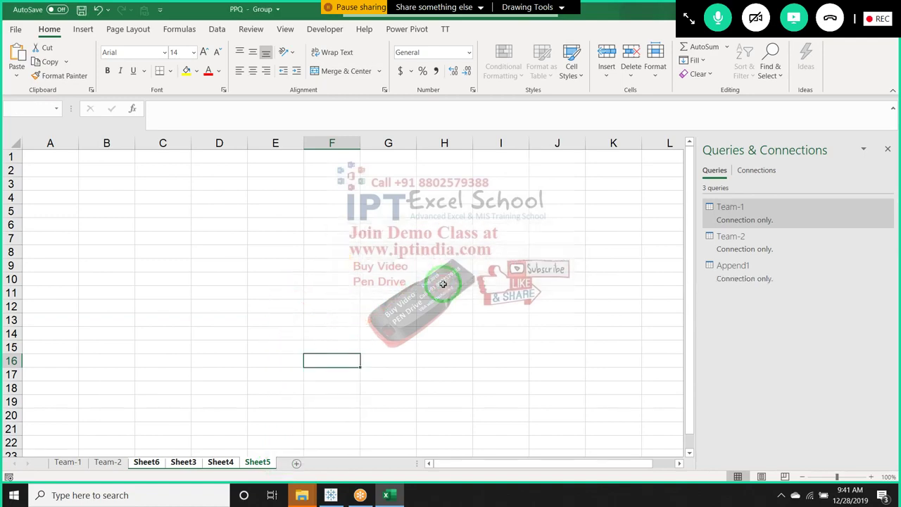
Deselect the Team-2 data and return to the top of the sheet
{"action": "mouse_move", "coordinate": [382, 291]}
{"action": "left_mouse_down"}
{"action": "mouse_move", "coordinate": [211, 344]}
{"action": "mouse_move", "coordinate": [350, 229]}
{"action": "left_mouse_up"}
{"action": "left_click", "coordinate": [350, 227]}
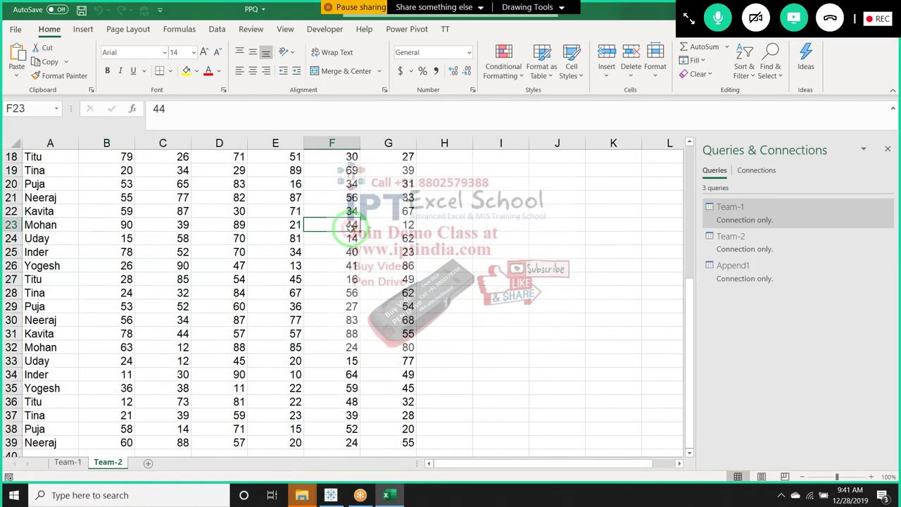
{"action": "key", "text": "ctrl+Up"}
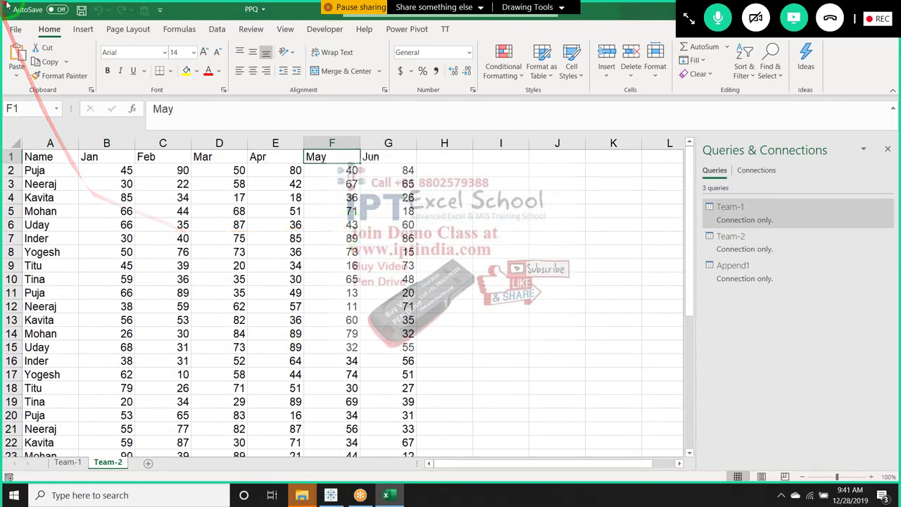
Save the workbook as FPQ in Excel 97-2003 Workbook format, accepting the compatibility warning
{"action": "left_click", "coordinate": [14, 29]}
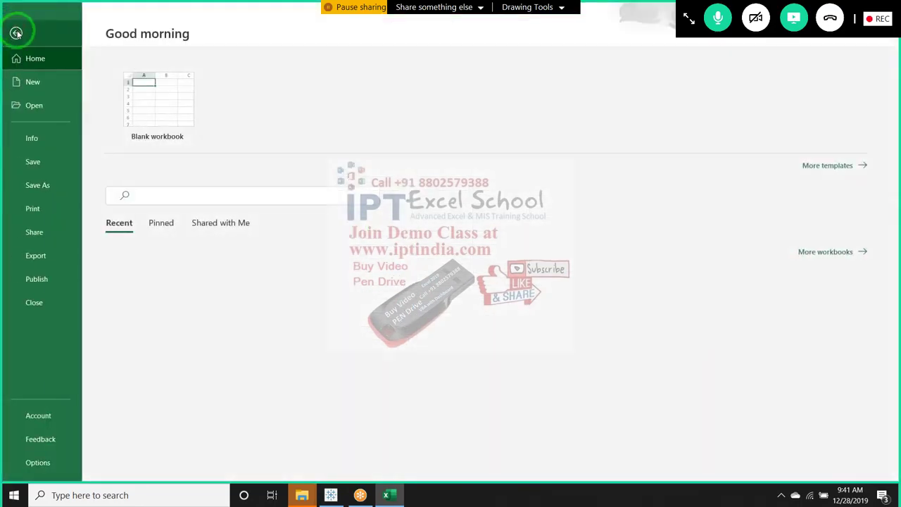
{"action": "left_click", "coordinate": [55, 184]}
{"action": "left_click", "coordinate": [227, 242]}
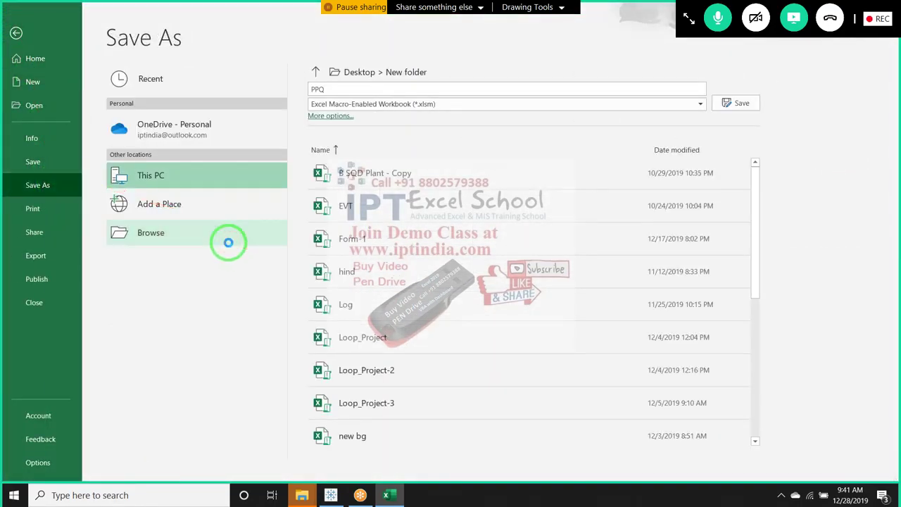
{"action": "left_click", "coordinate": [229, 242]}
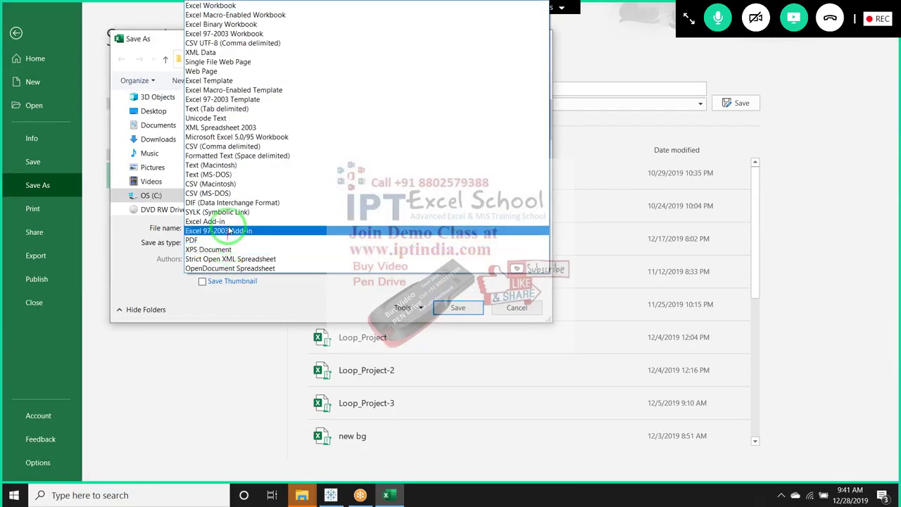
{"action": "left_click", "coordinate": [240, 33]}
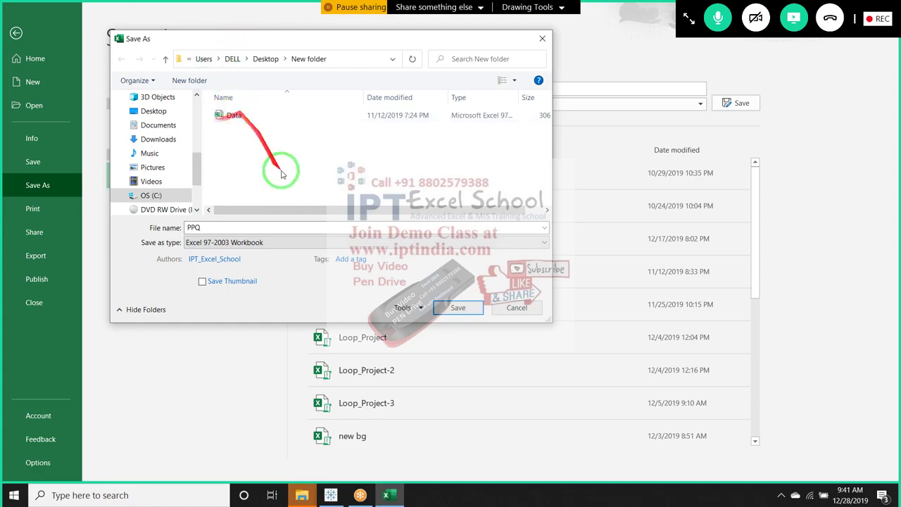
{"action": "double_click", "coordinate": [239, 229]}
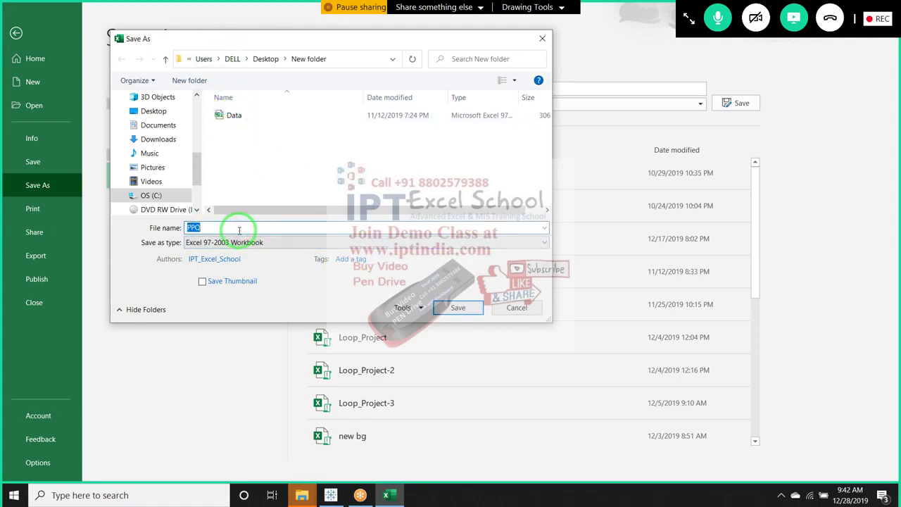
{"action": "type", "text": "F"}
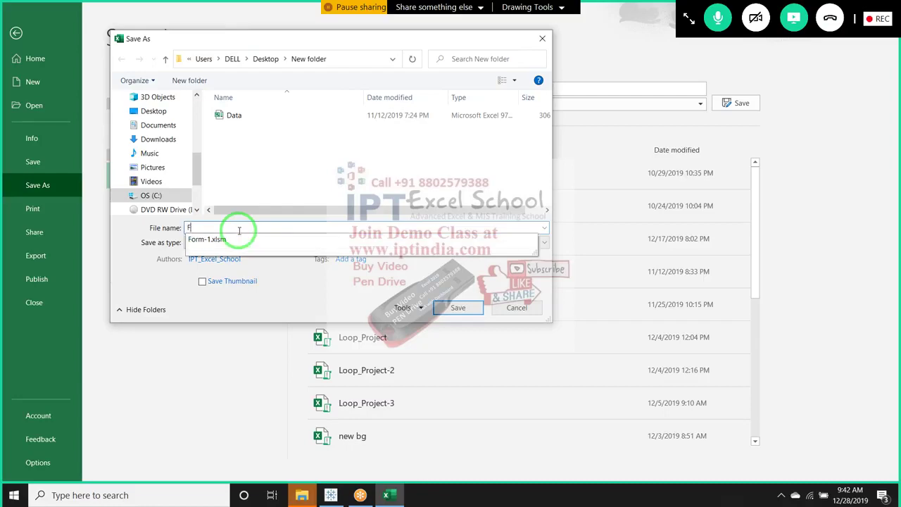
{"action": "type", "text": "PQ"}
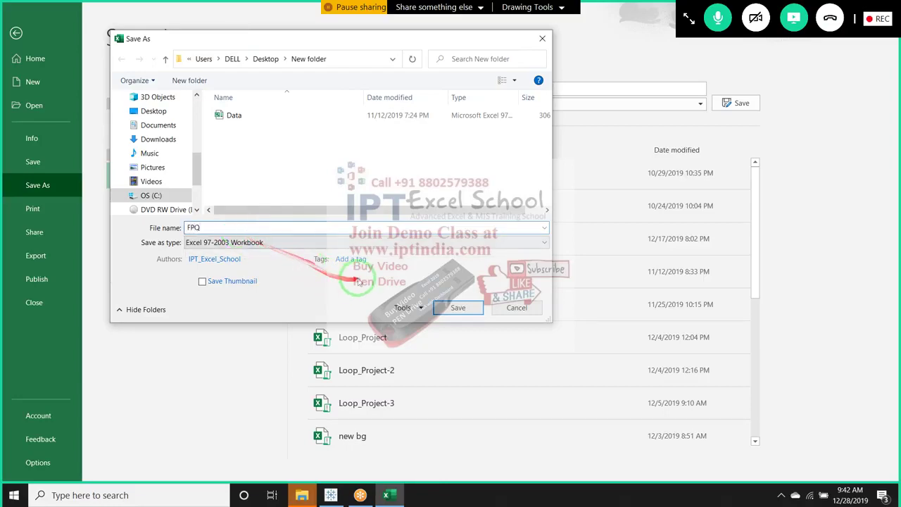
{"action": "left_click", "coordinate": [461, 305]}
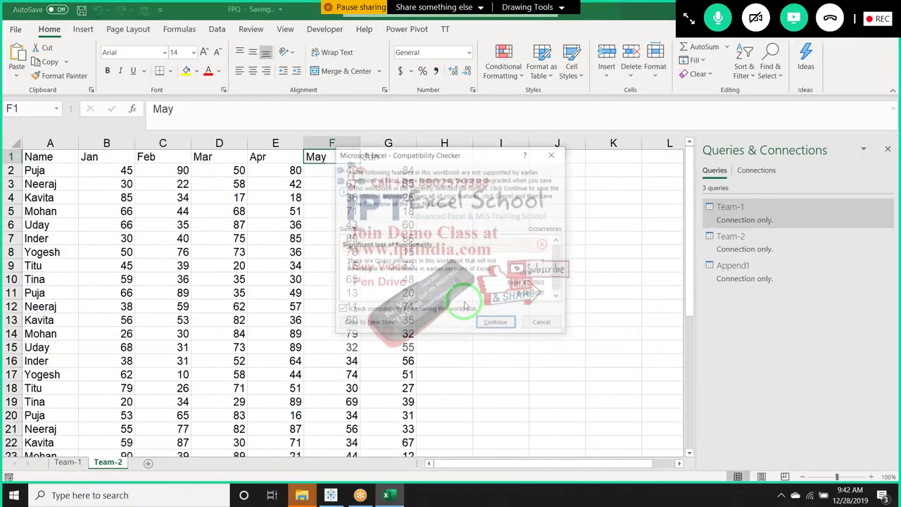
{"action": "left_click", "coordinate": [497, 322]}
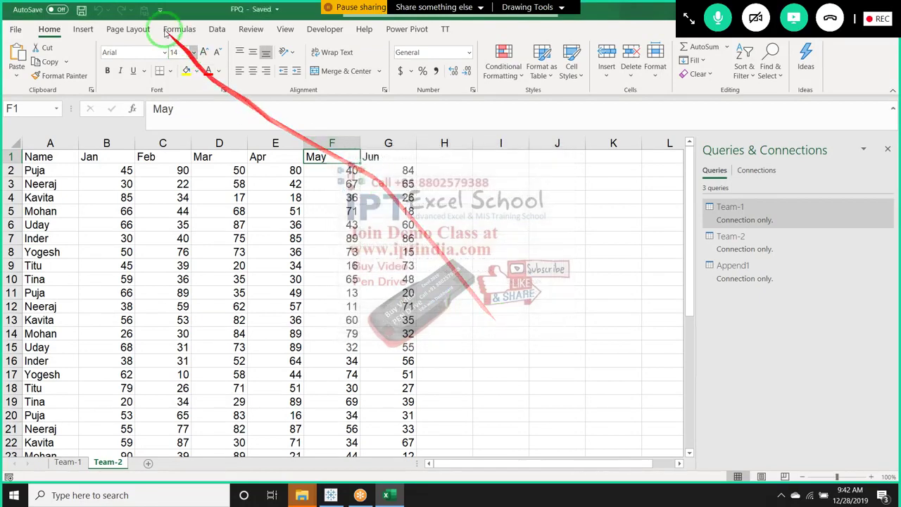
Add a new blank worksheet, Sheet8, after Team-2
{"action": "left_click_drag", "start_coordinate": [207, 12], "coordinate": [185, 45]}
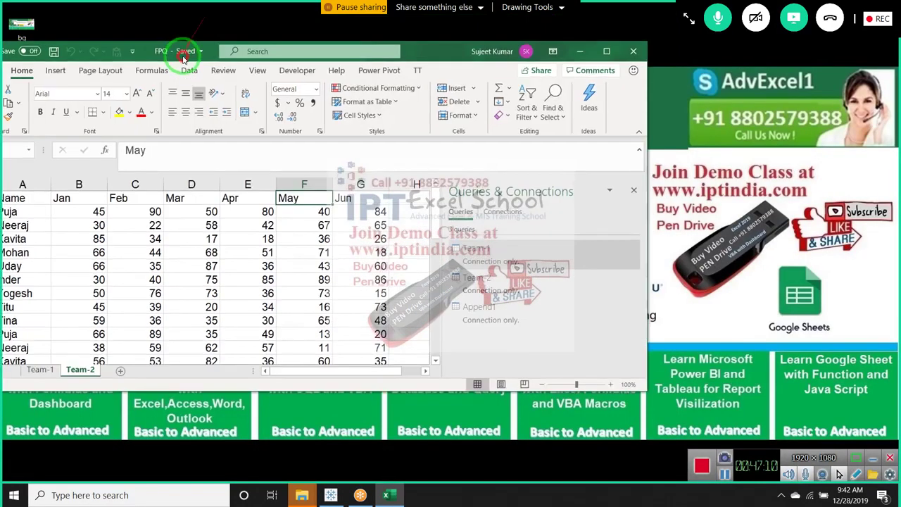
{"action": "left_click", "coordinate": [607, 51]}
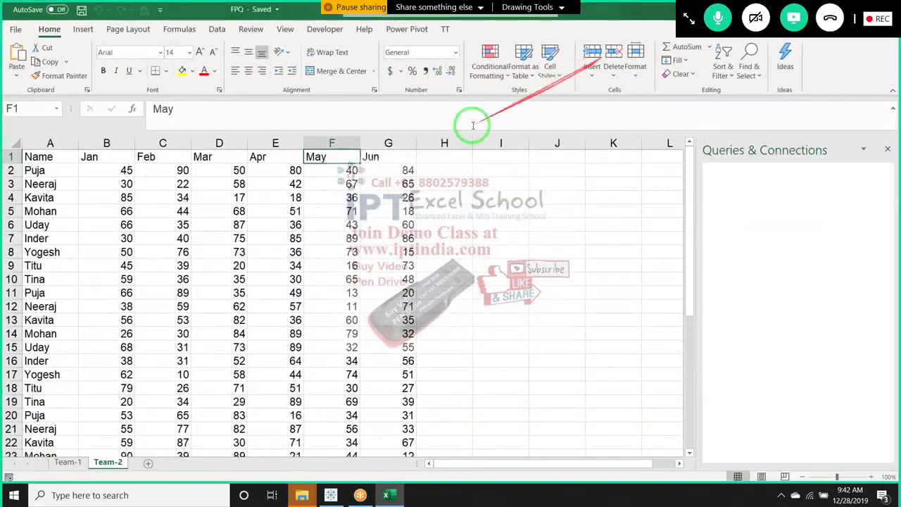
{"action": "left_click", "coordinate": [147, 463]}
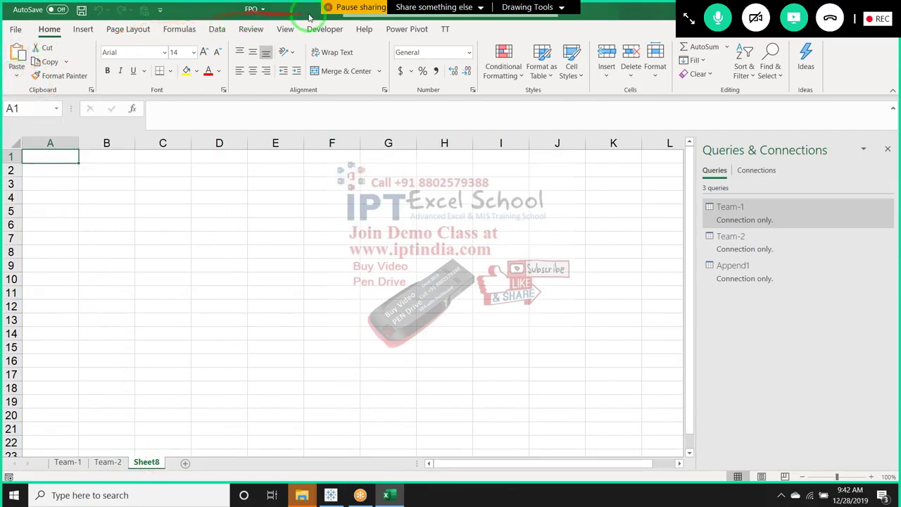
{"action": "left_click_drag", "start_coordinate": [300, 9], "coordinate": [275, 43]}
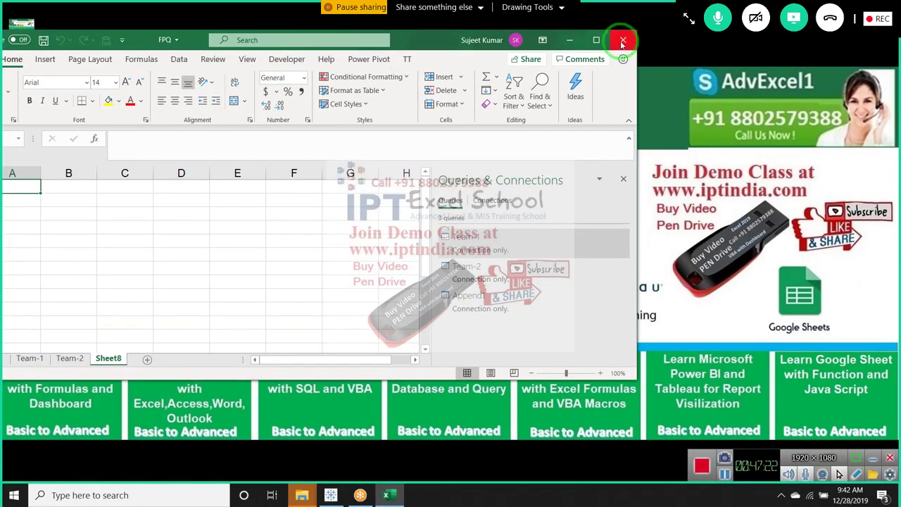
Close the FPQ workbook, saving changes despite compatibility issues
{"action": "left_click", "coordinate": [623, 40]}
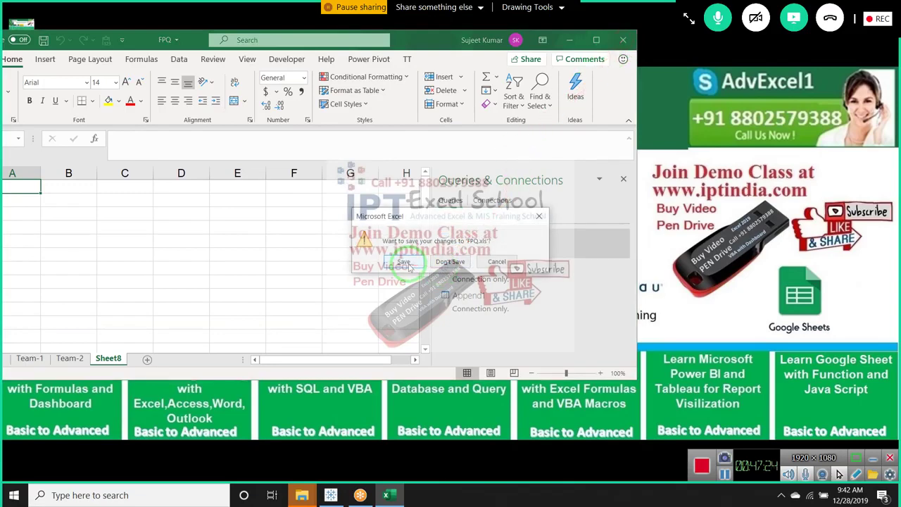
{"action": "left_click", "coordinate": [404, 261]}
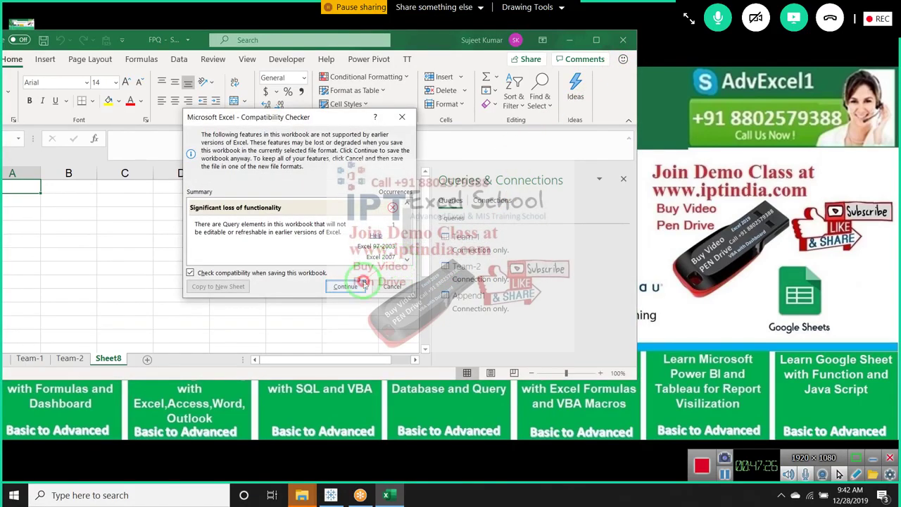
{"action": "left_click", "coordinate": [357, 284]}
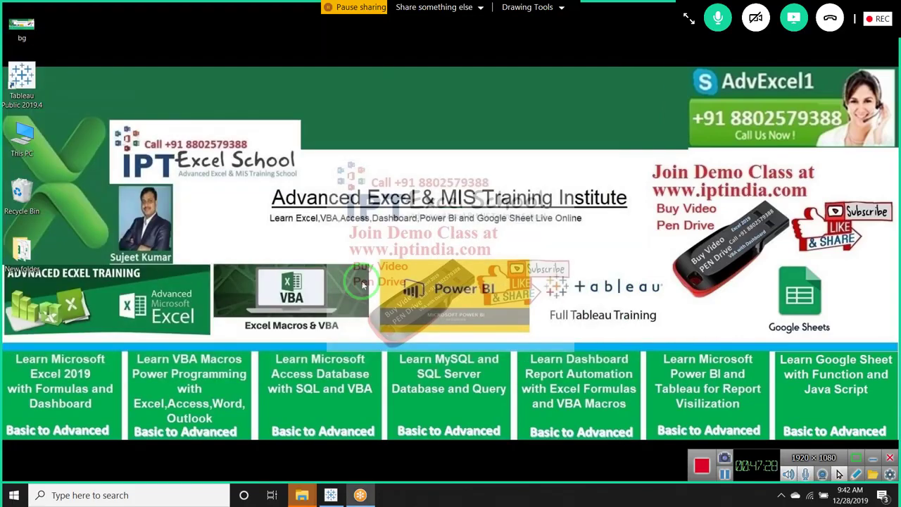
Launch Excel by searching 'ex' from the Windows Start menu
{"action": "key", "text": "super"}
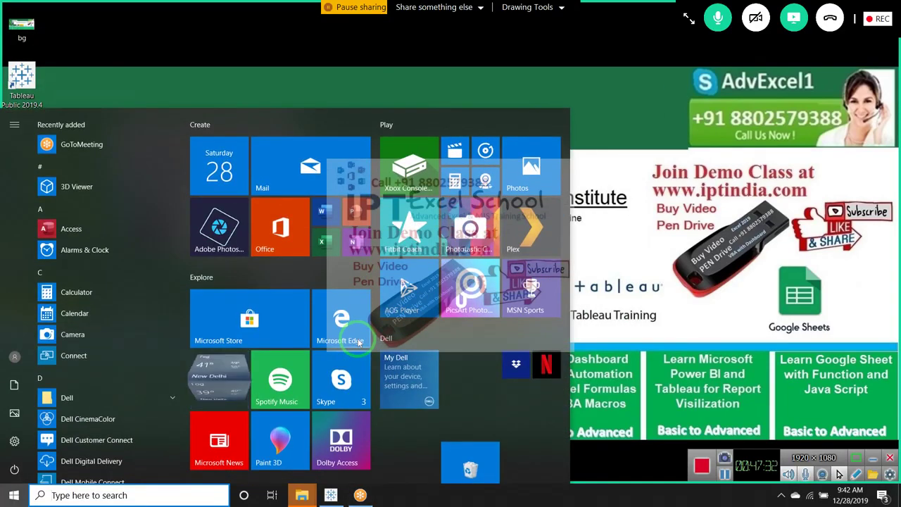
{"action": "type", "text": "e"}
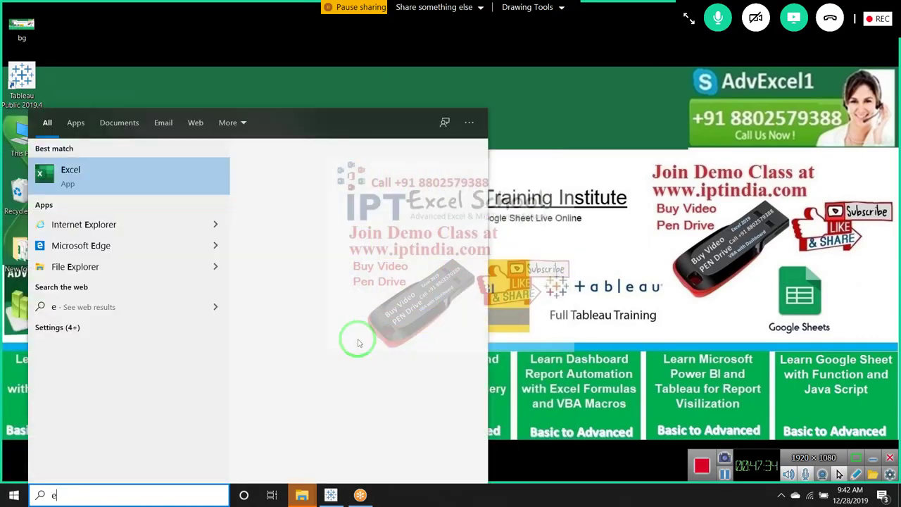
{"action": "type", "text": "x"}
{"action": "key", "text": "Return"}
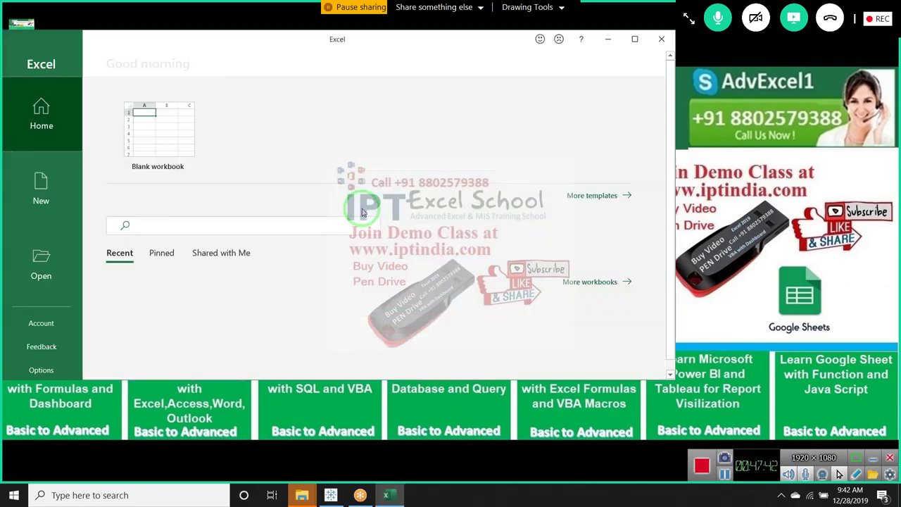
Create a maximized blank workbook and show its Data commands
{"action": "left_click", "coordinate": [159, 143]}
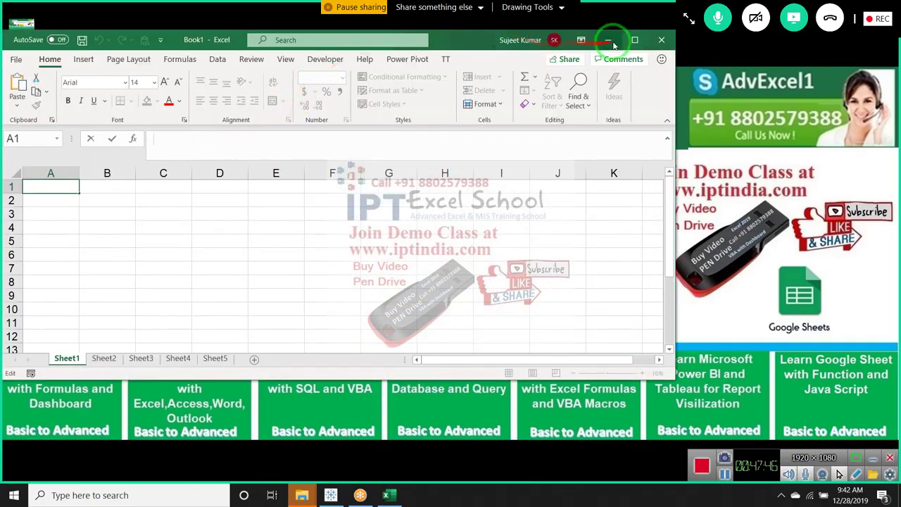
{"action": "left_click", "coordinate": [635, 39]}
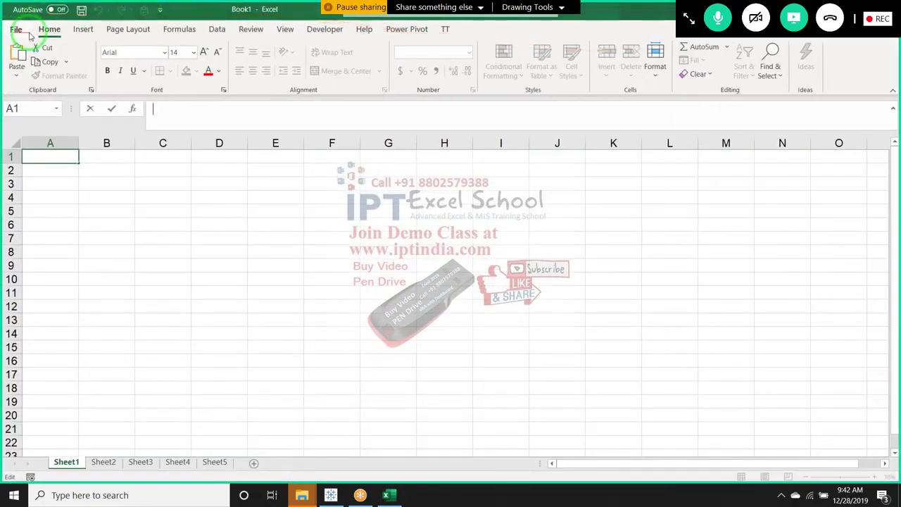
{"action": "left_click", "coordinate": [217, 29]}
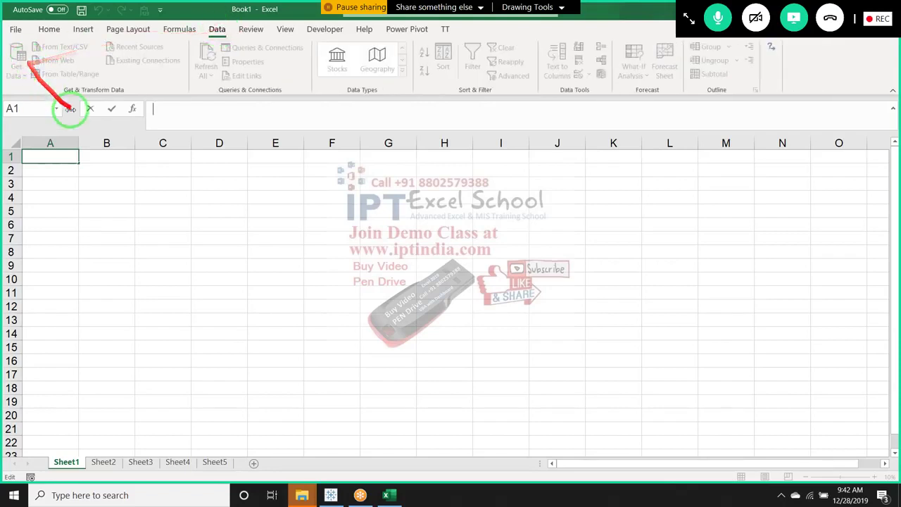
{"action": "left_click", "coordinate": [116, 170]}
Start a new Microsoft Query via Get Data > From Other Sources
{"action": "left_click", "coordinate": [60, 154]}
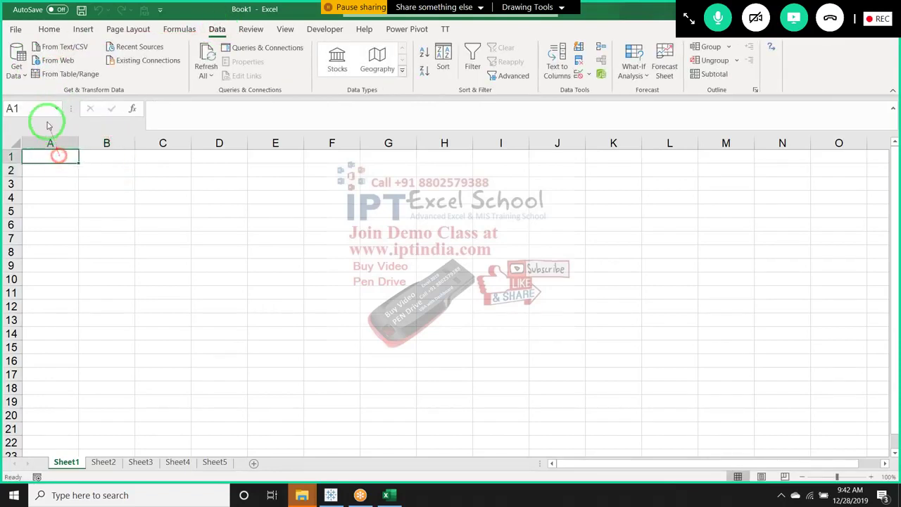
{"action": "left_click", "coordinate": [16, 62]}
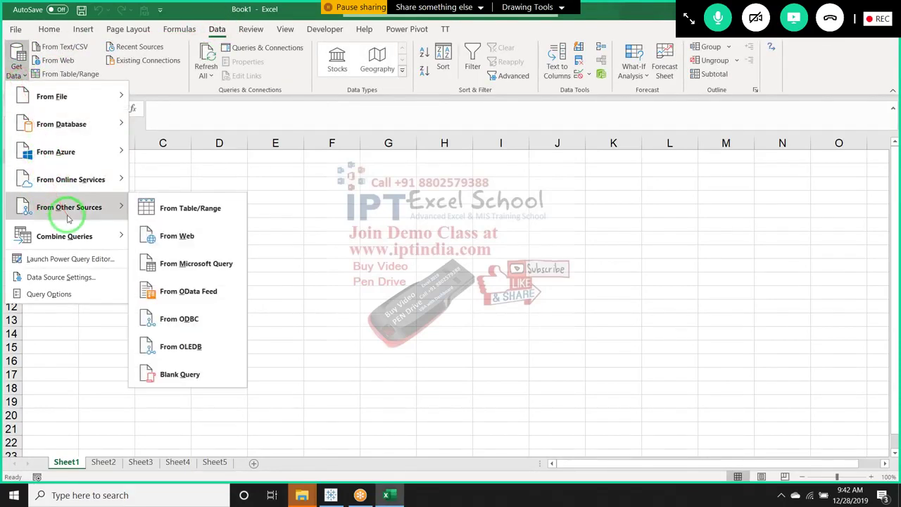
{"action": "mouse_move", "coordinate": [69, 207]}
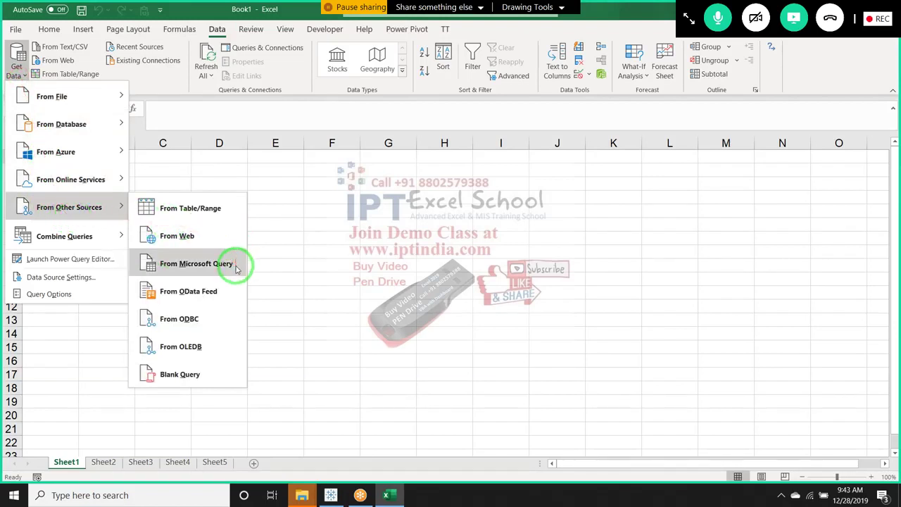
{"action": "left_click", "coordinate": [235, 265]}
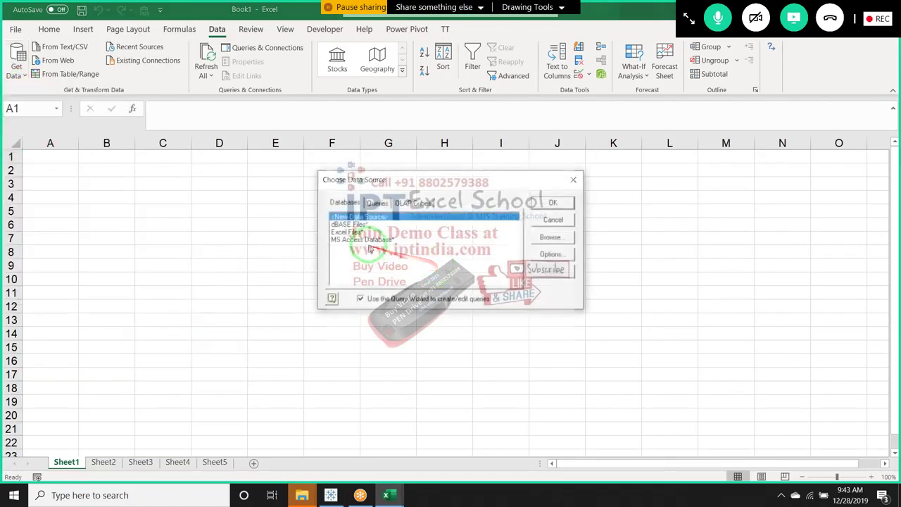
{"action": "left_click", "coordinate": [359, 239]}
Choose Excel Files as the Microsoft Query data source
{"action": "left_click", "coordinate": [358, 233]}
{"action": "left_click", "coordinate": [556, 207]}
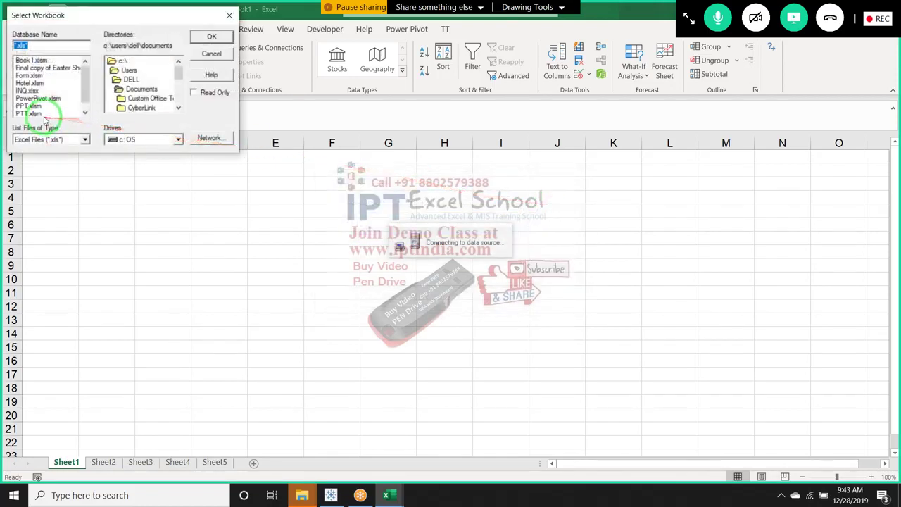
{"action": "left_click", "coordinate": [34, 105]}
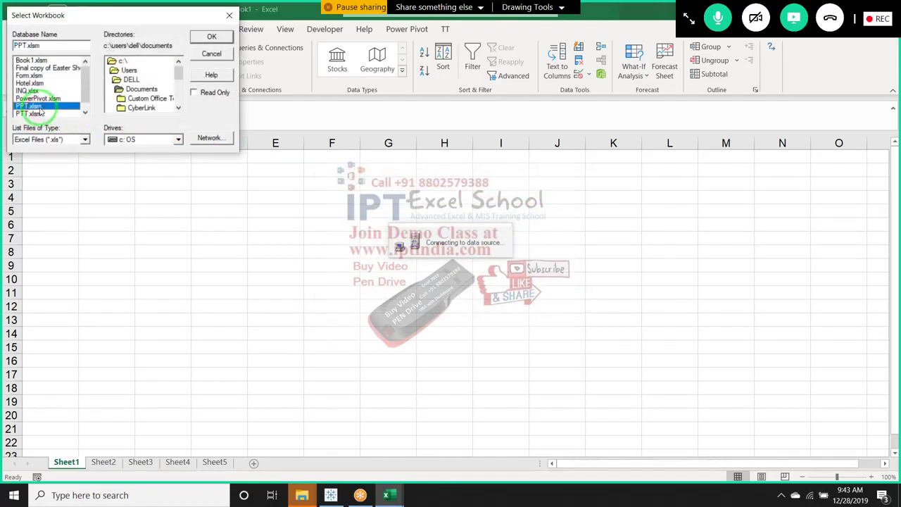
{"action": "scroll", "coordinate": [39, 104], "scroll_direction": "down", "scroll_amount": 1}
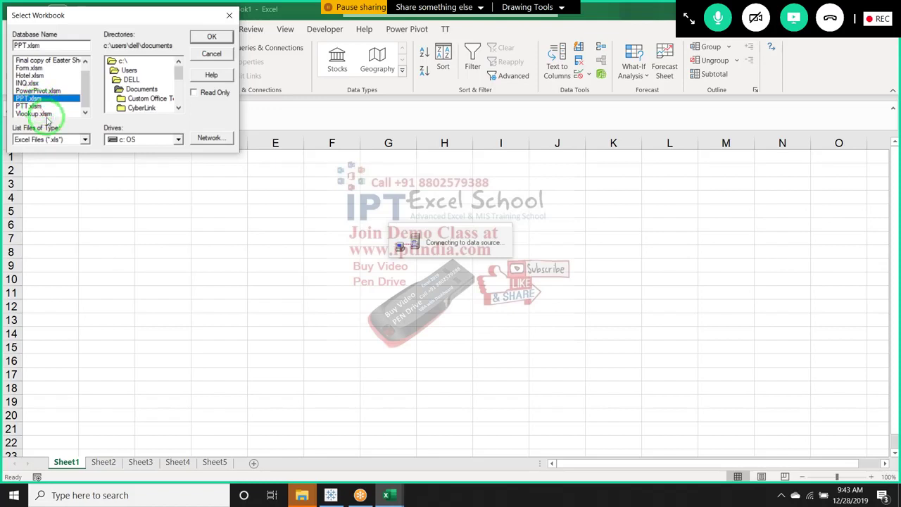
{"action": "scroll", "coordinate": [51, 98], "scroll_direction": "up", "scroll_amount": 1}
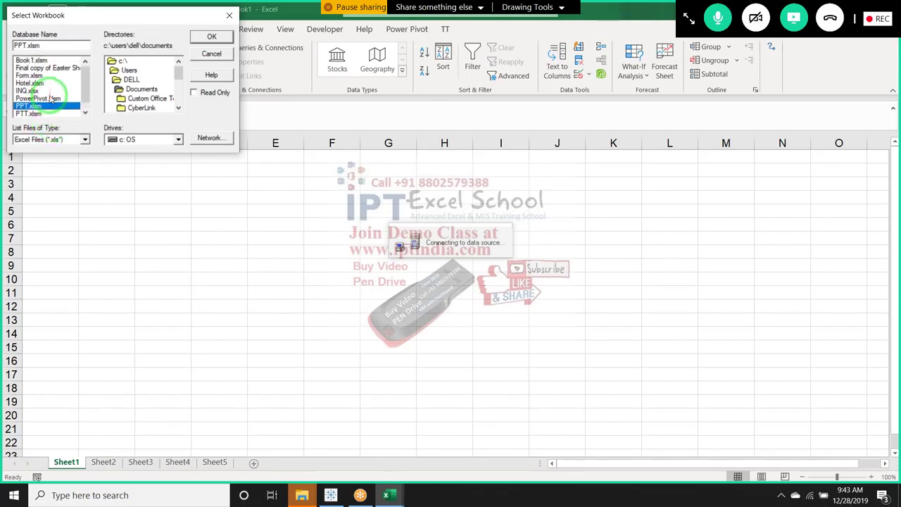
{"action": "scroll", "coordinate": [52, 99], "scroll_direction": "down", "scroll_amount": 1}
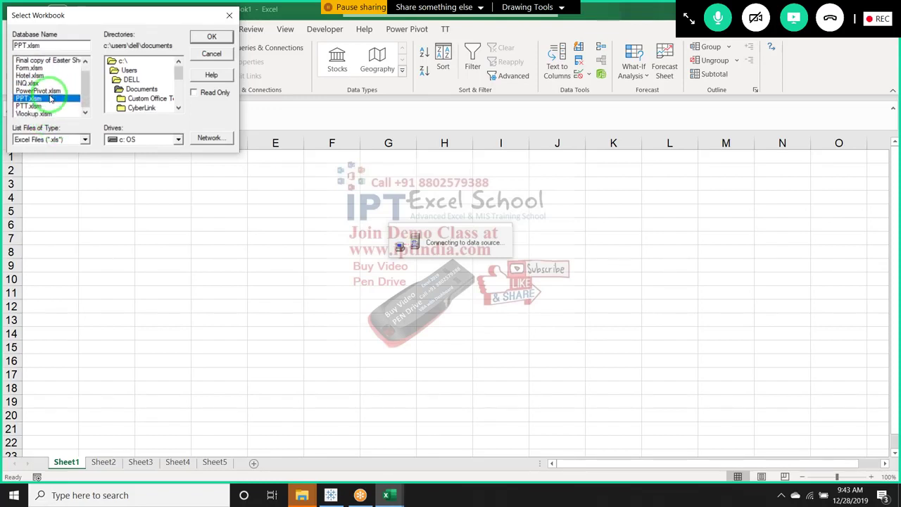
{"action": "key", "text": "Down"}
{"action": "key", "text": "Down"}
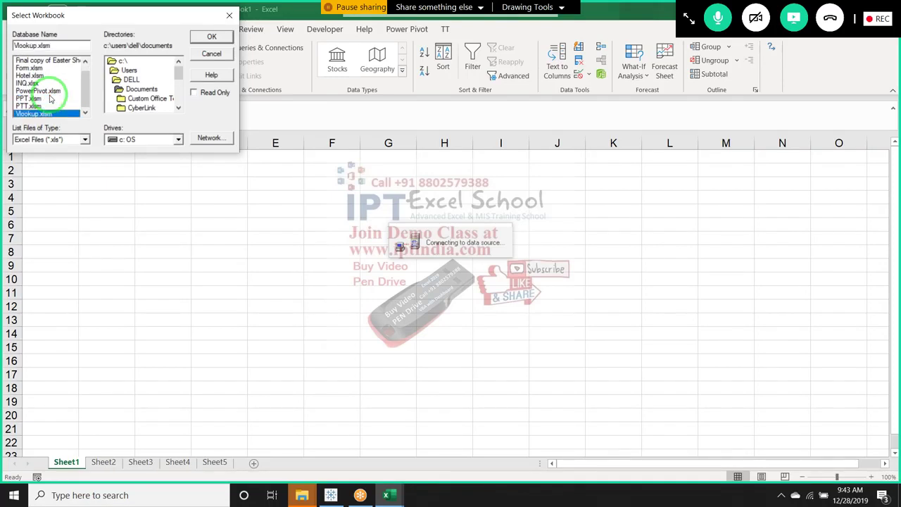
{"action": "key", "text": "Up"}
{"action": "key", "text": "Up"}
{"action": "key", "text": "Up"}
{"action": "key", "text": "Up"}
{"action": "key", "text": "Up"}
{"action": "key", "text": "Up"}
{"action": "key", "text": "Up"}
{"action": "key", "text": "Up"}
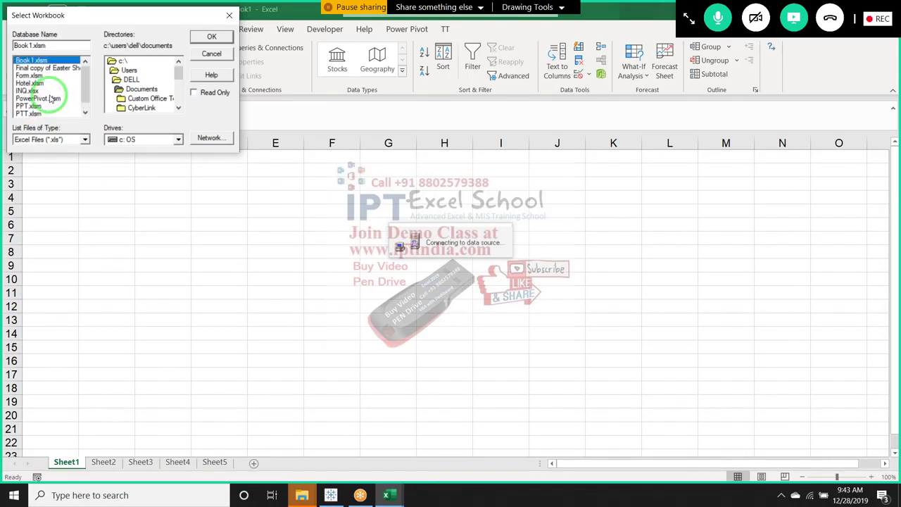
Select FPQ.xls from C:\Users\DELL\Desktop\New folder as the source workbook
{"action": "double_click", "coordinate": [126, 72]}
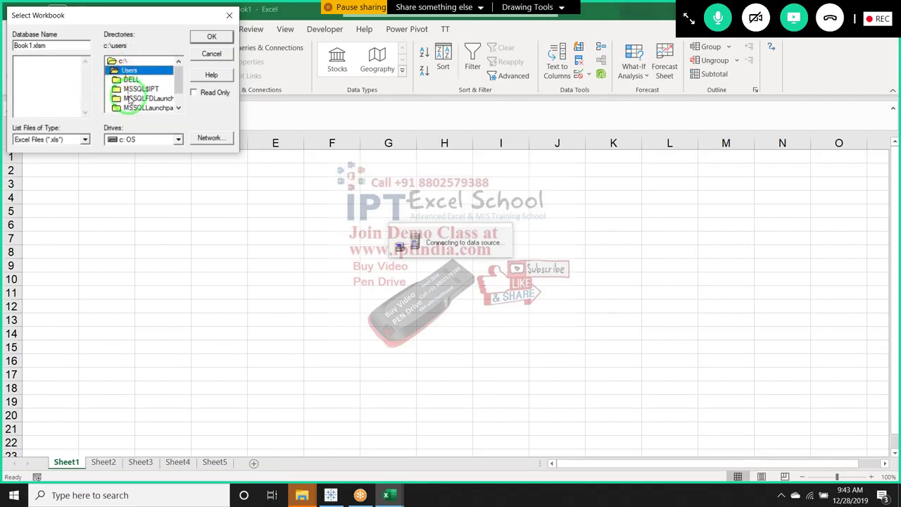
{"action": "left_click", "coordinate": [130, 81]}
{"action": "double_click", "coordinate": [129, 81]}
{"action": "scroll", "coordinate": [132, 88], "scroll_direction": "down", "scroll_amount": 2}
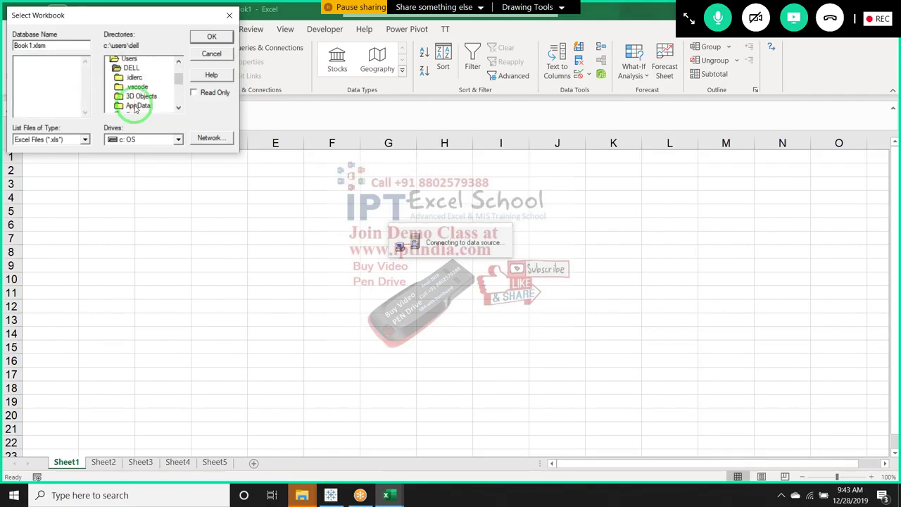
{"action": "double_click", "coordinate": [137, 70]}
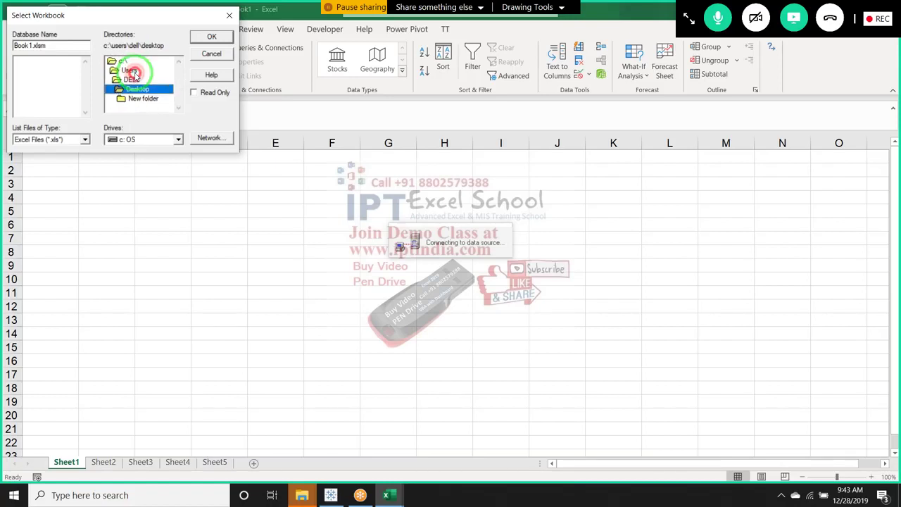
{"action": "left_click", "coordinate": [137, 99]}
{"action": "double_click", "coordinate": [137, 99]}
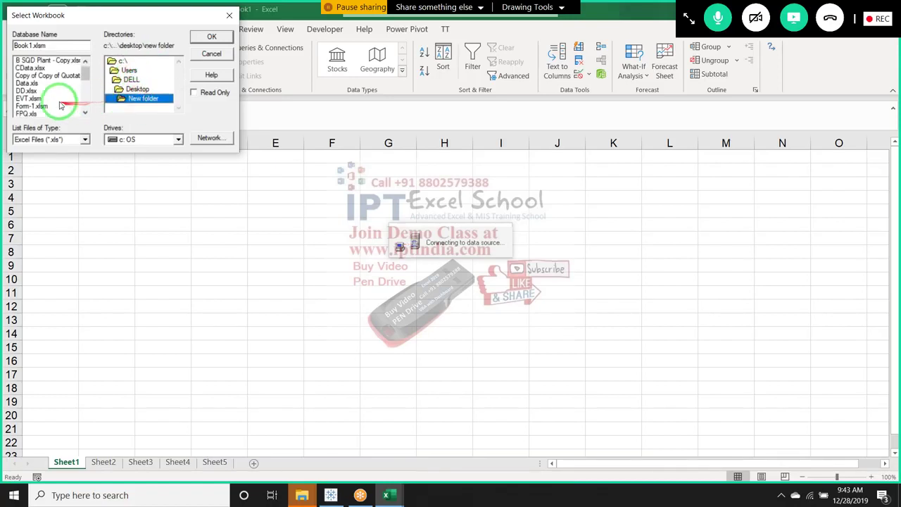
{"action": "left_click", "coordinate": [31, 98]}
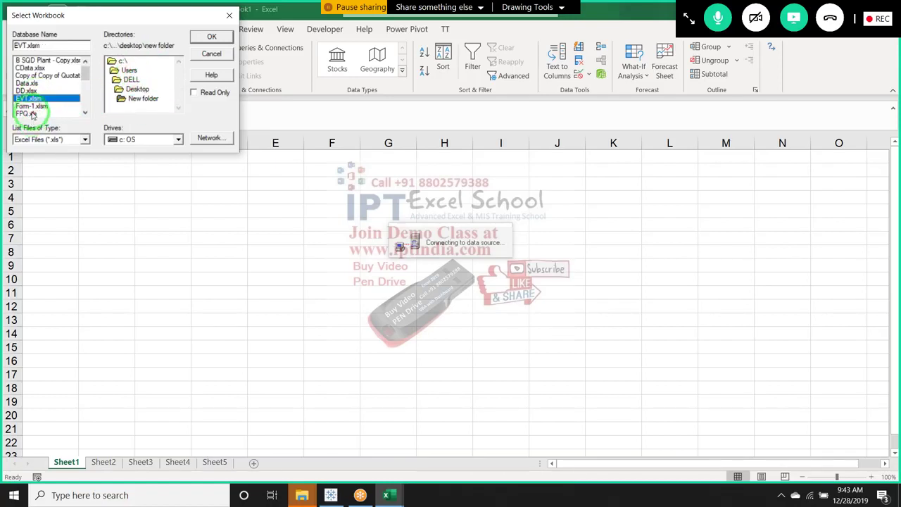
{"action": "left_click", "coordinate": [32, 114]}
{"action": "left_click", "coordinate": [211, 36]}
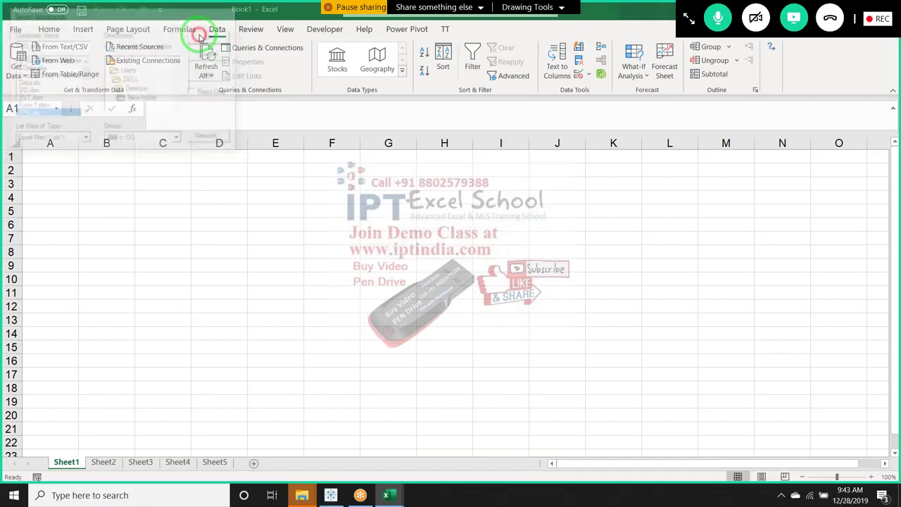
Add all Team-1$ columns, skip filter and sort, and finish into Microsoft Query
{"action": "left_click", "coordinate": [167, 192]}
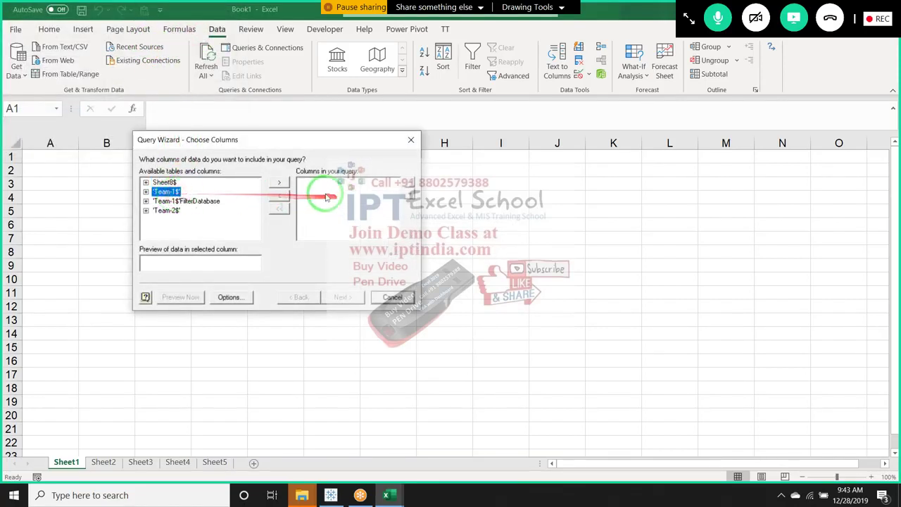
{"action": "left_click", "coordinate": [280, 182]}
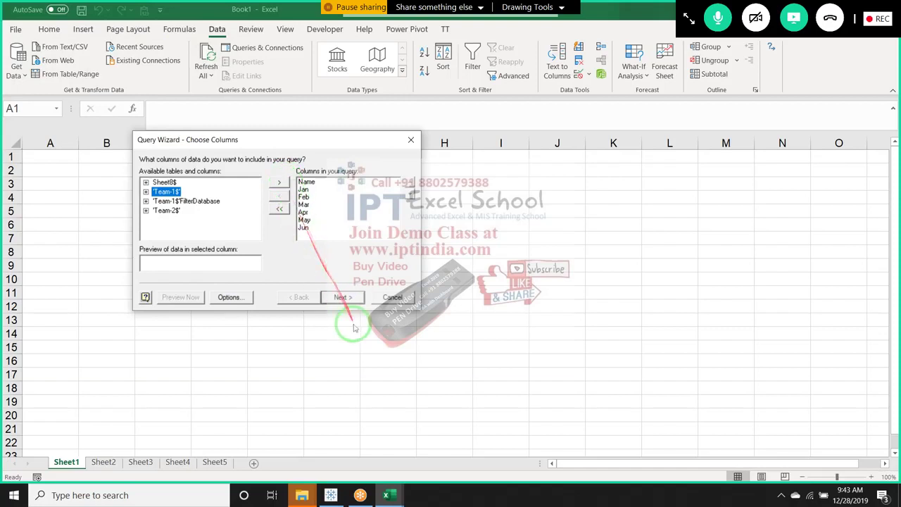
{"action": "left_click", "coordinate": [342, 303]}
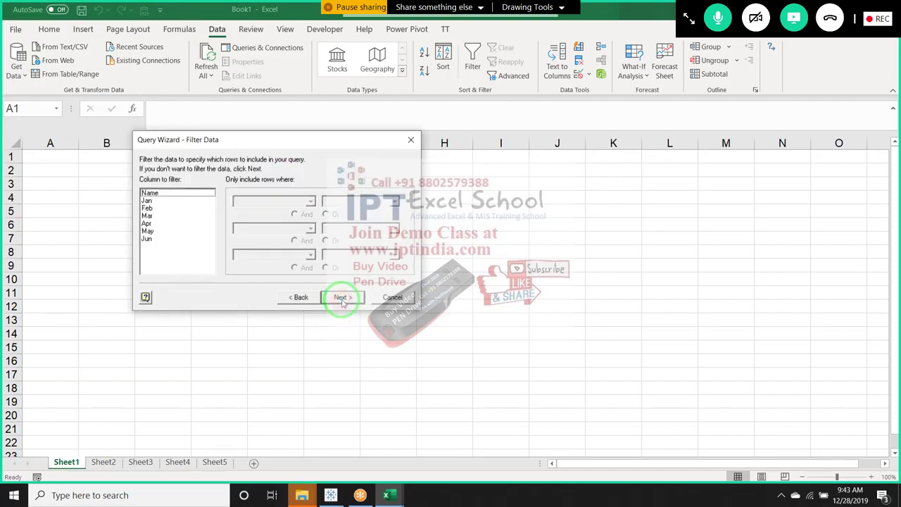
{"action": "left_click", "coordinate": [343, 299]}
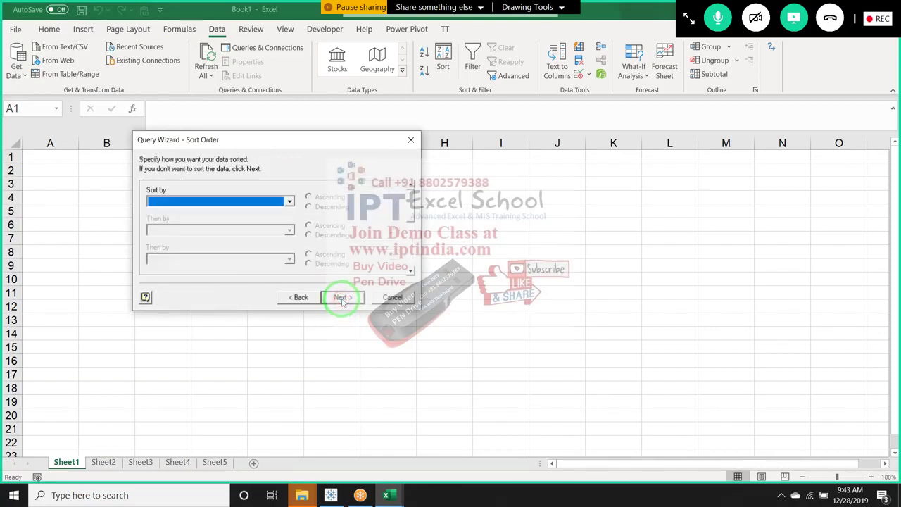
{"action": "left_click", "coordinate": [342, 297]}
{"action": "left_click", "coordinate": [271, 192]}
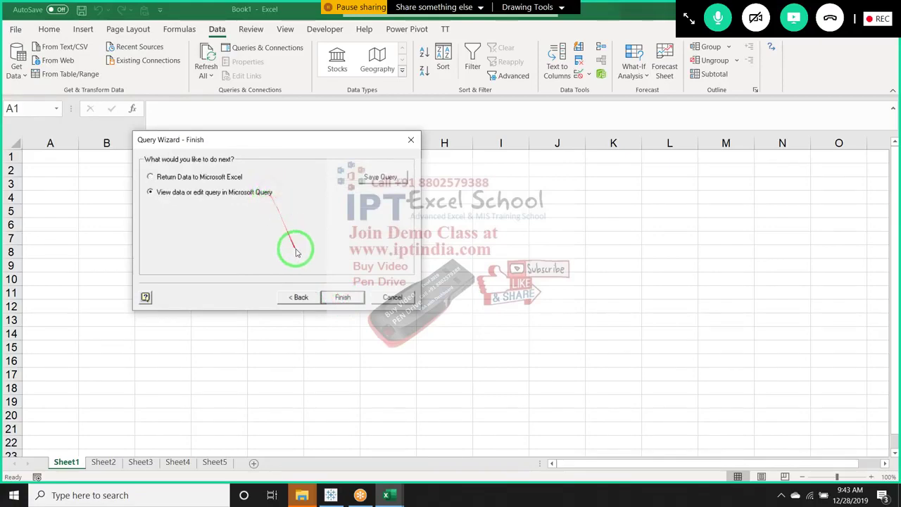
{"action": "left_click", "coordinate": [342, 298]}
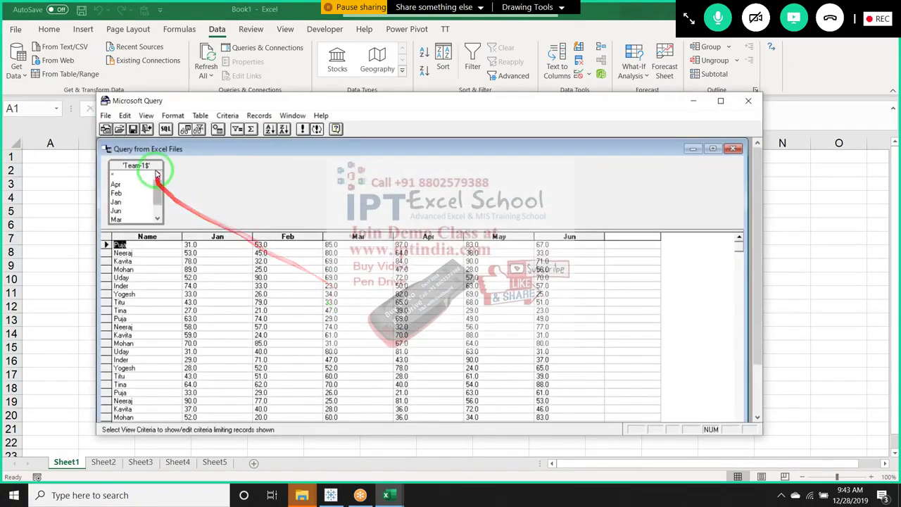
Trim the column list in the SQL statement and copy the SELECT statement
{"action": "left_click", "coordinate": [165, 128]}
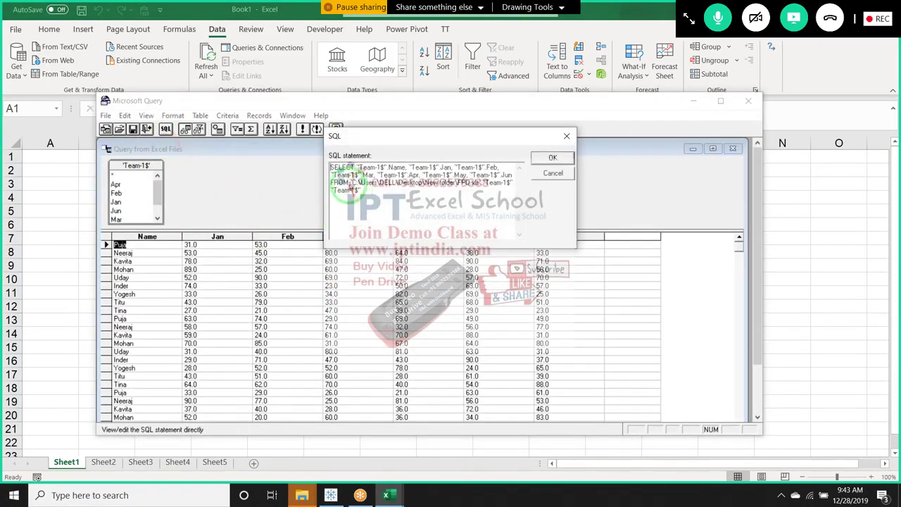
{"action": "left_click_drag", "start_coordinate": [350, 182], "coordinate": [364, 192]}
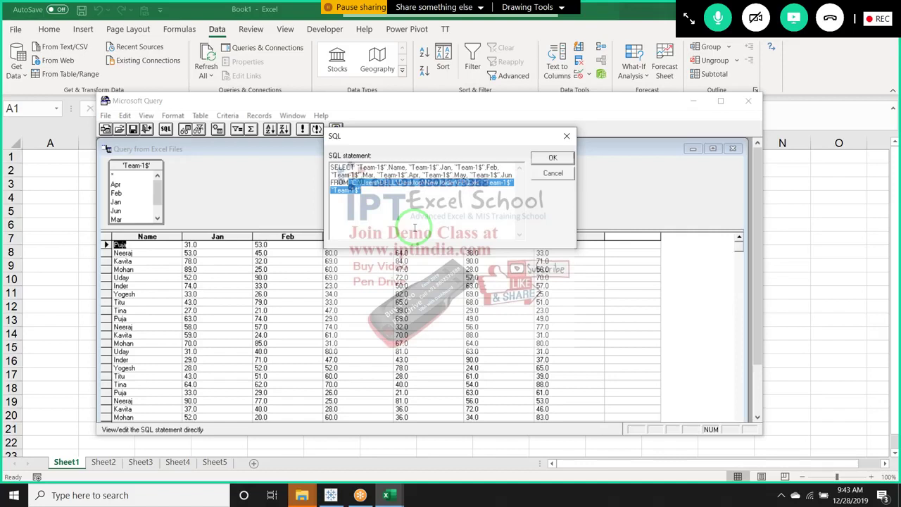
{"action": "left_click", "coordinate": [415, 227]}
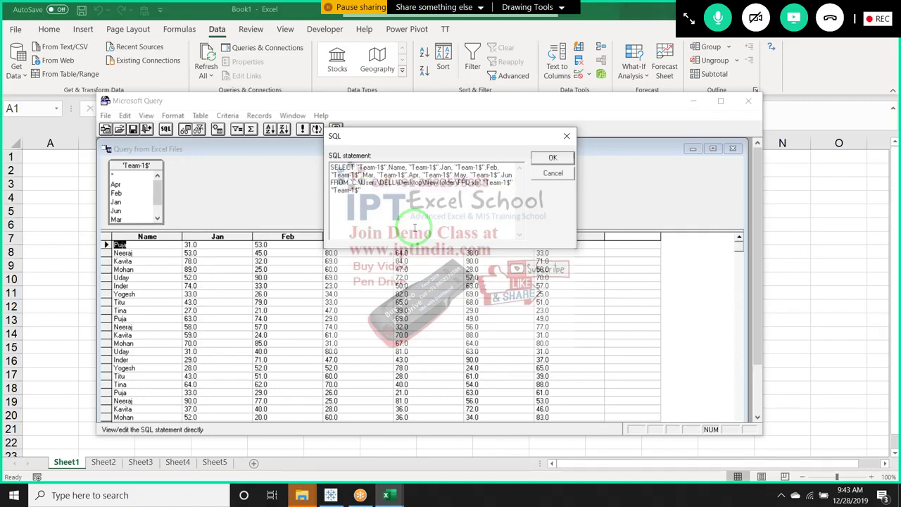
{"action": "key", "text": "shift+Down"}
{"action": "key", "text": "shift+Down"}
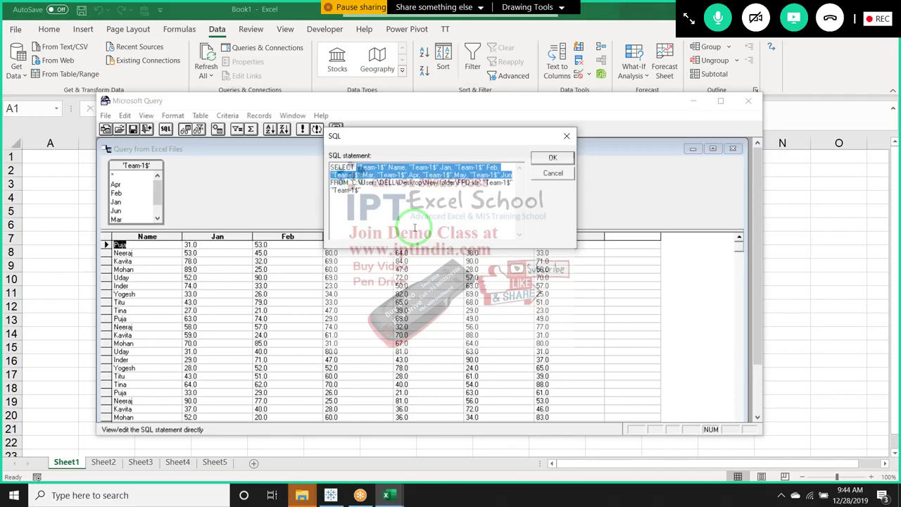
{"action": "key", "text": "Delete"}
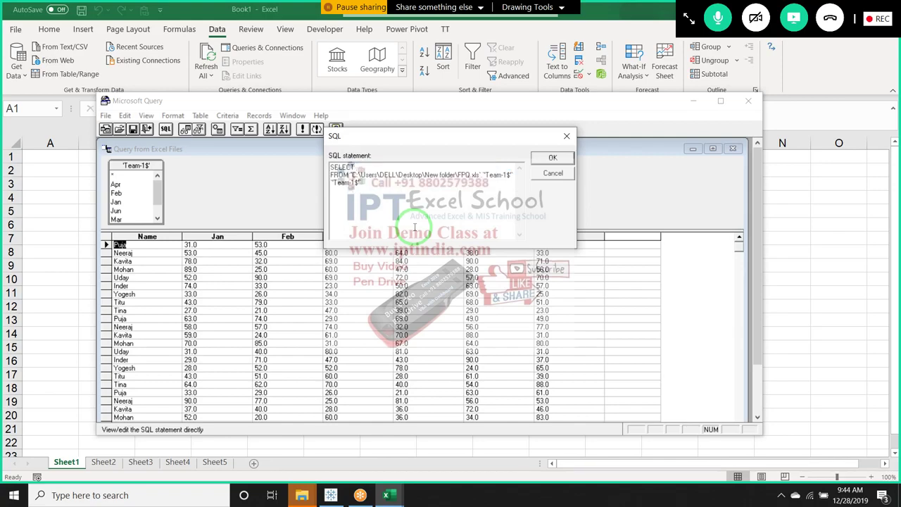
{"action": "left_click", "coordinate": [410, 212]}
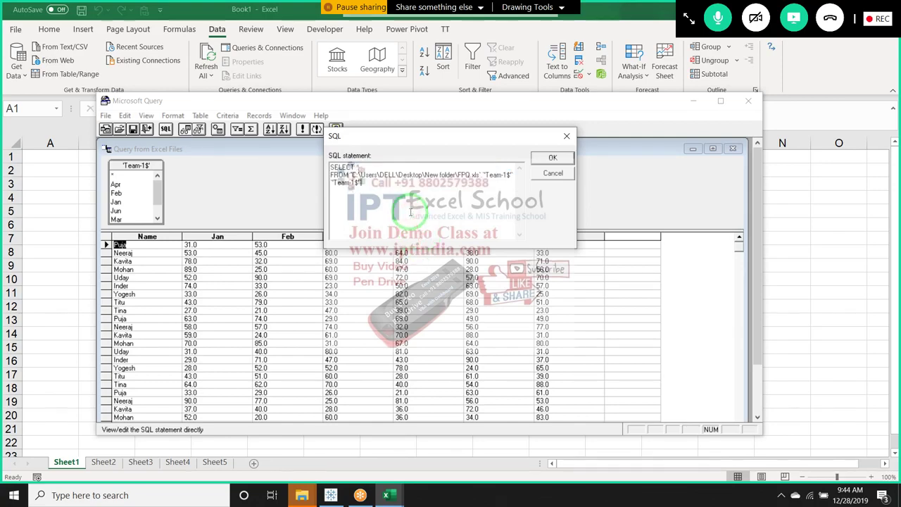
{"action": "left_click_drag", "start_coordinate": [411, 211], "coordinate": [353, 157]}
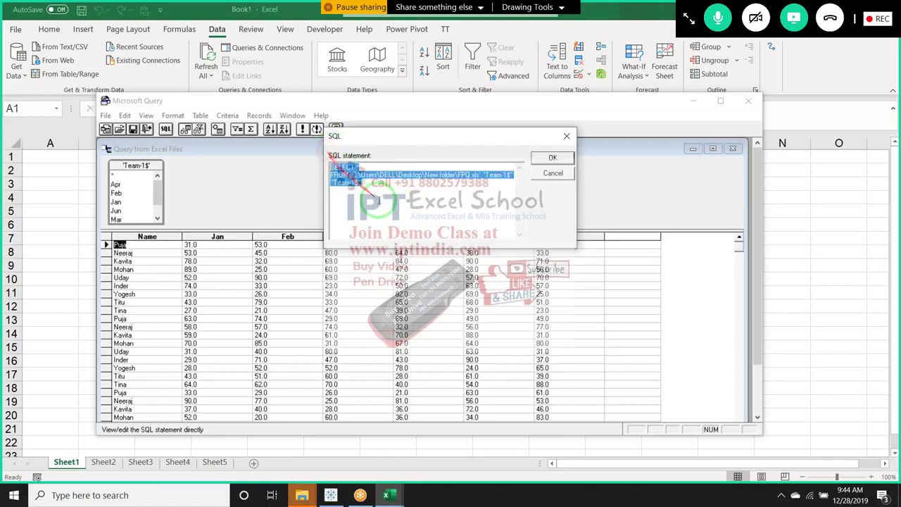
Paste it after Union All, change Team-1$ to Team-2$, and apply the SQL
{"action": "left_click", "coordinate": [368, 209]}
{"action": "type", "text": "Union All"}
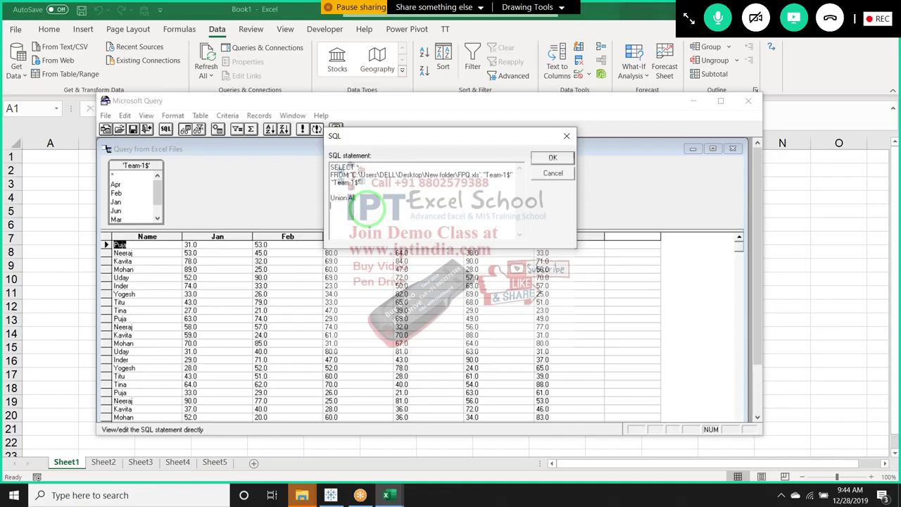
{"action": "type", "text": "SELECT * FROM `C:\\Users\\DELL\\Desktop\\New folder\\FPQ.xls`.`Team-1$` `Team-1$`"}
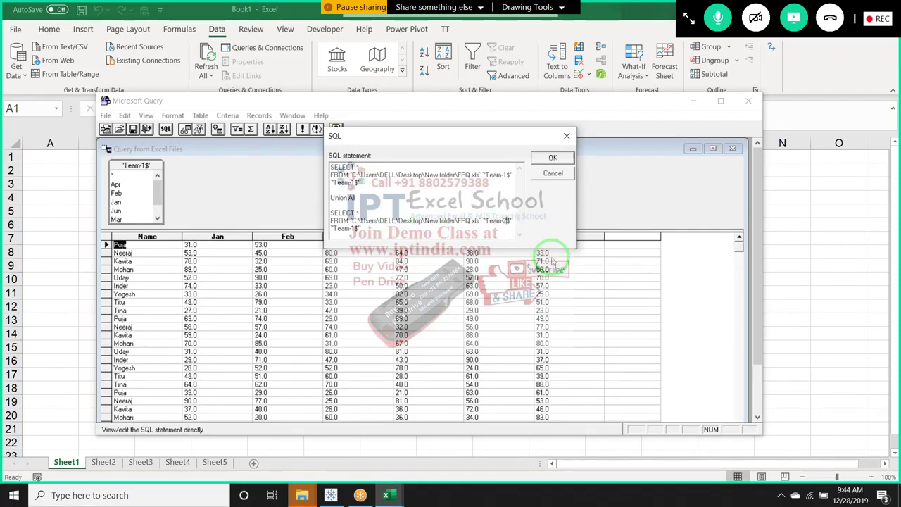
{"action": "left_click_drag", "start_coordinate": [352, 228], "coordinate": [358, 228]}
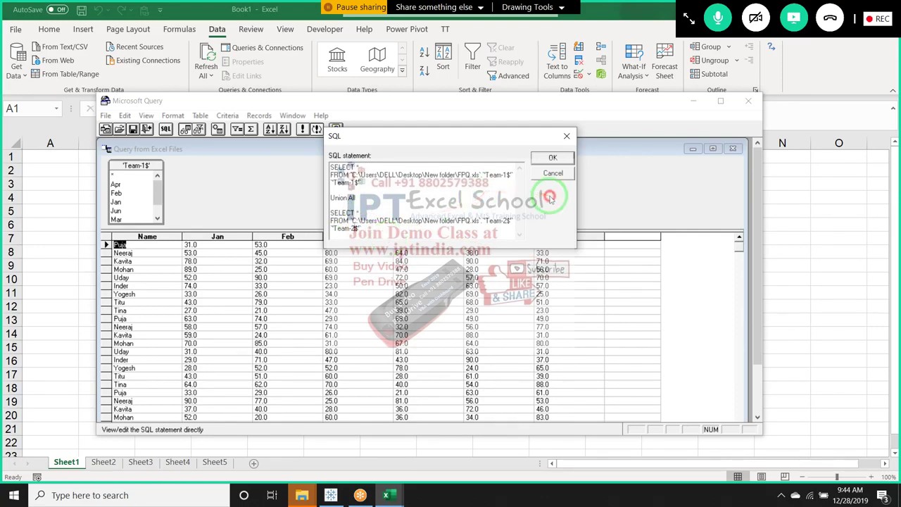
{"action": "left_click", "coordinate": [565, 158]}
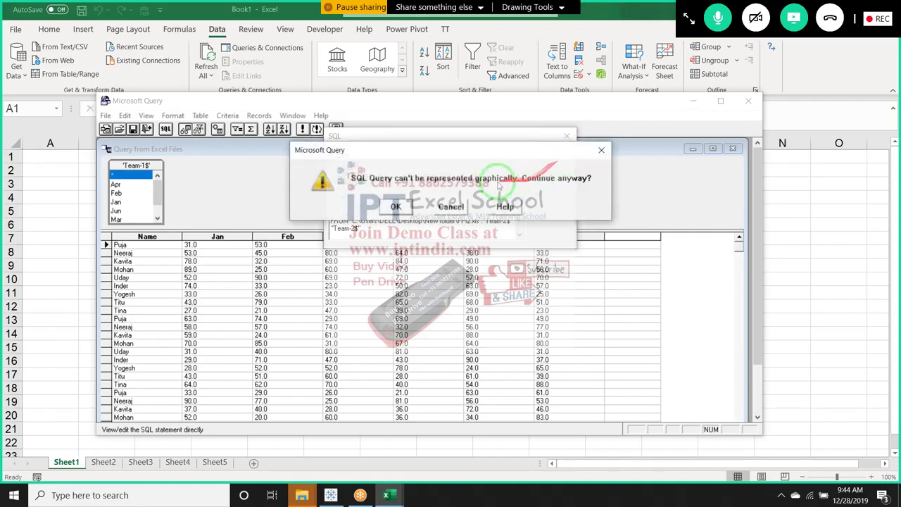
{"action": "left_click", "coordinate": [404, 209]}
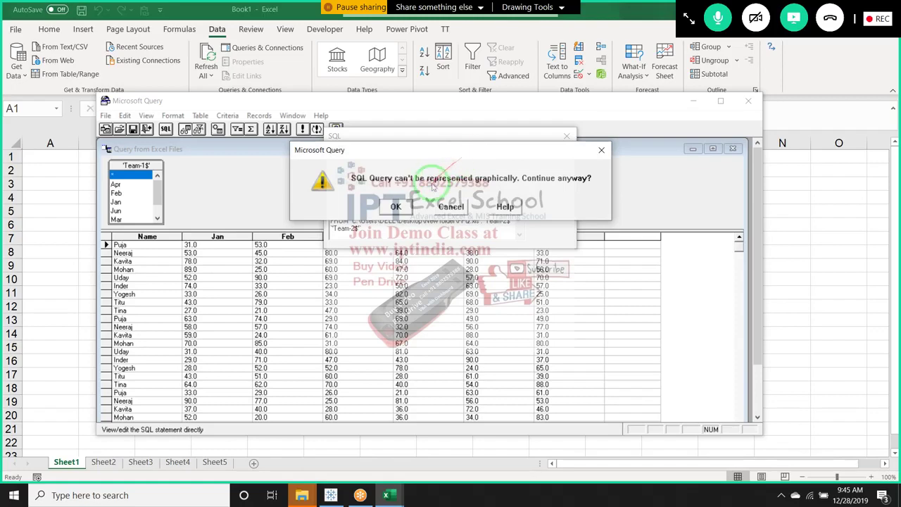
Accept the graphical-display warning, return the data to Excel, and choose PivotTable Report
{"action": "left_click", "coordinate": [408, 206]}
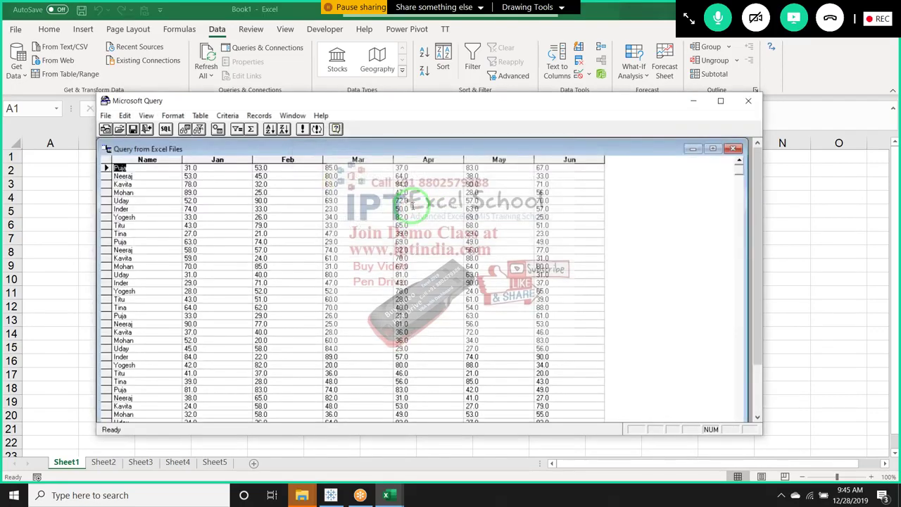
{"action": "left_click", "coordinate": [401, 226]}
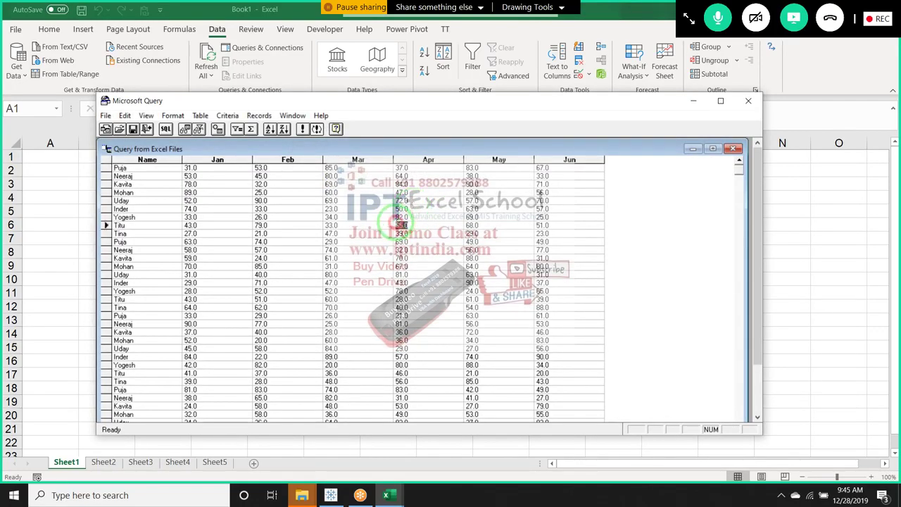
{"action": "left_click", "coordinate": [105, 115]}
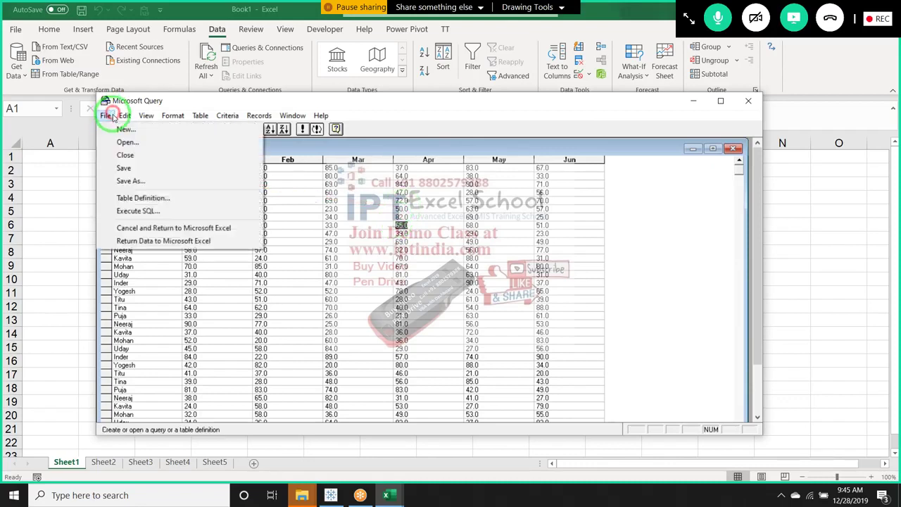
{"action": "left_click", "coordinate": [137, 243]}
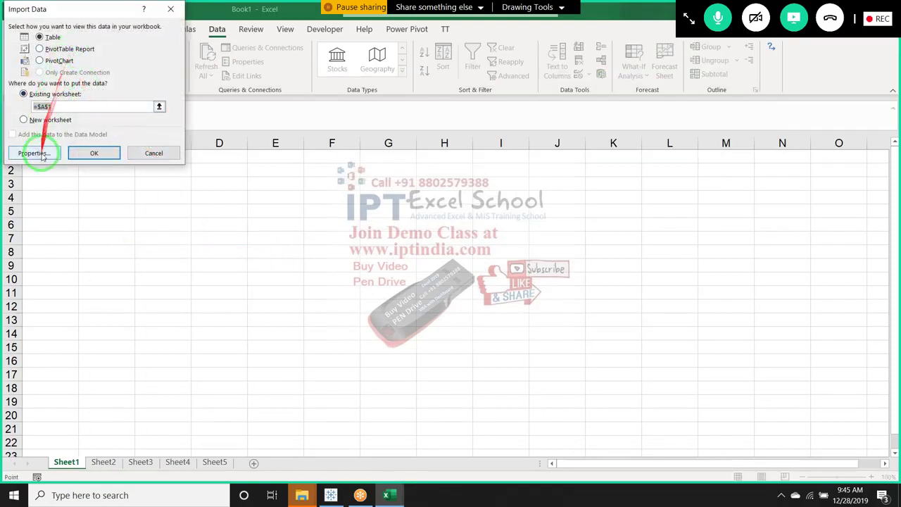
{"action": "left_click", "coordinate": [64, 49]}
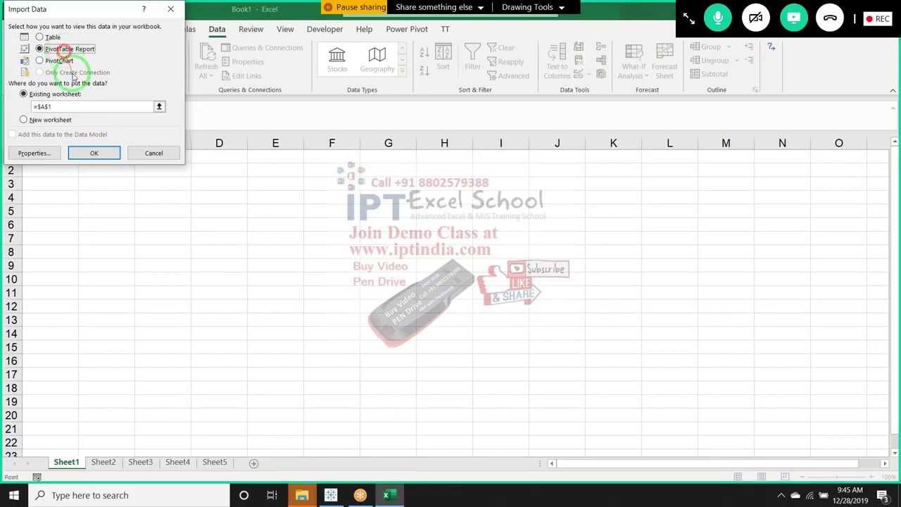
Place the PivotTable at A1 and add Name to its rows
{"action": "left_click", "coordinate": [92, 151]}
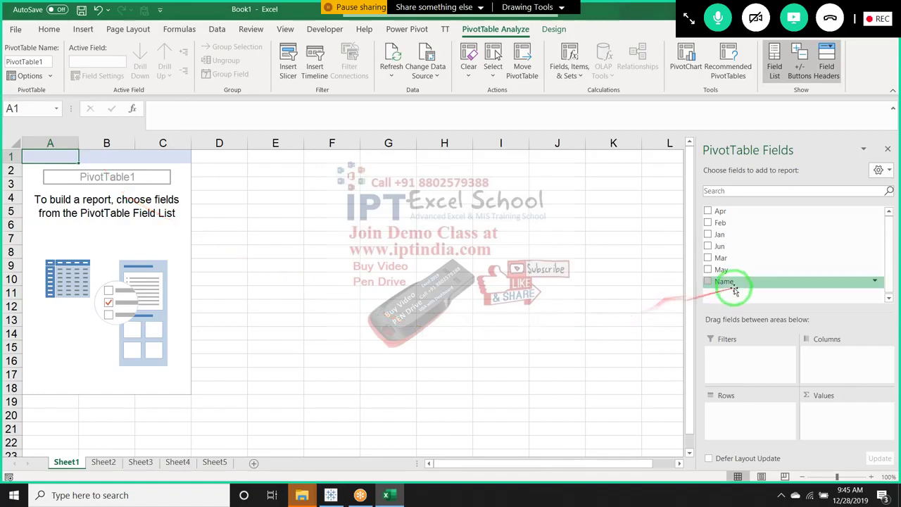
{"action": "left_click", "coordinate": [769, 422]}
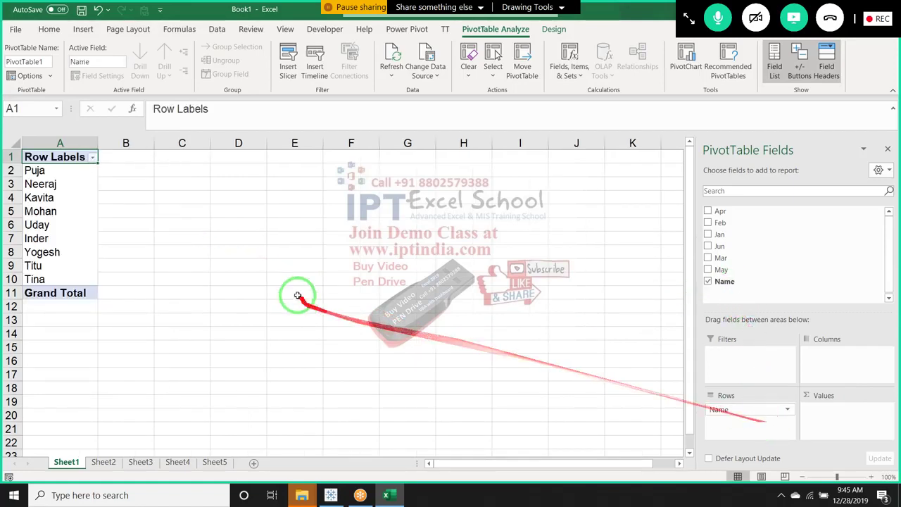
{"action": "left_click", "coordinate": [47, 199]}
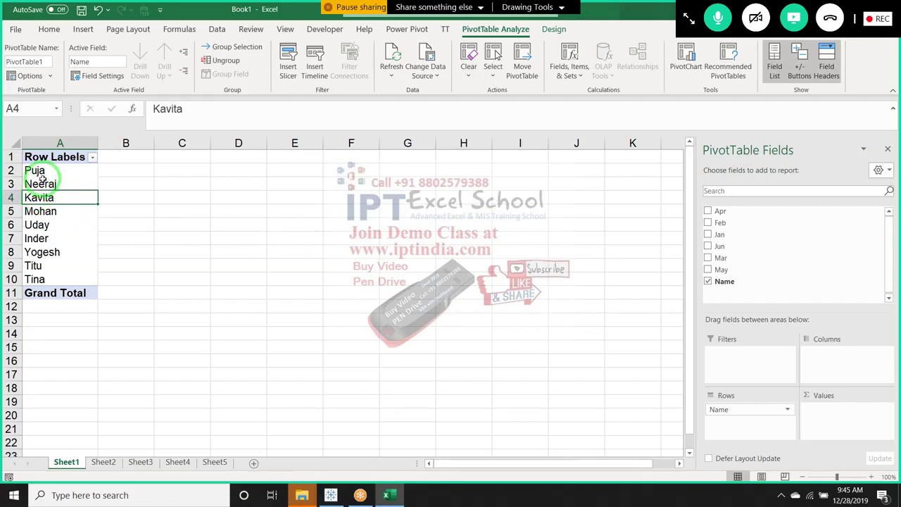
{"action": "left_click", "coordinate": [35, 172]}
{"action": "left_click", "coordinate": [38, 211]}
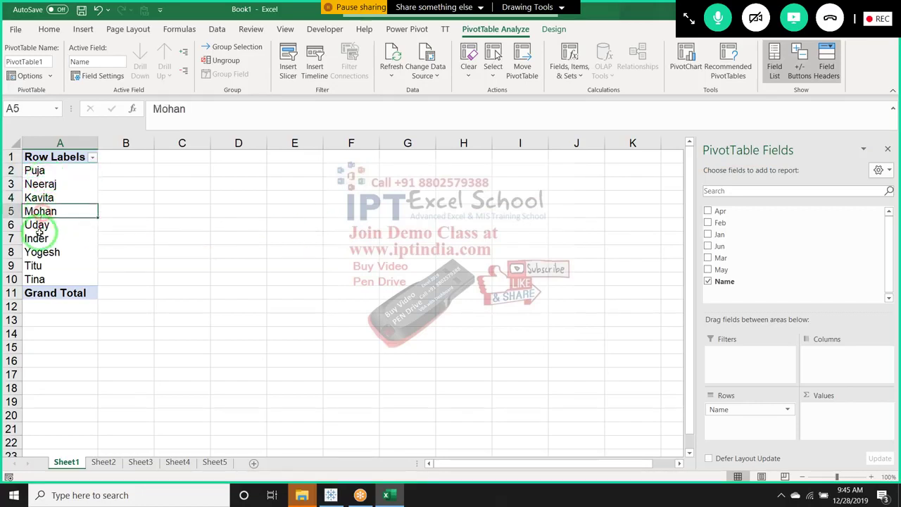
{"action": "left_click", "coordinate": [38, 238]}
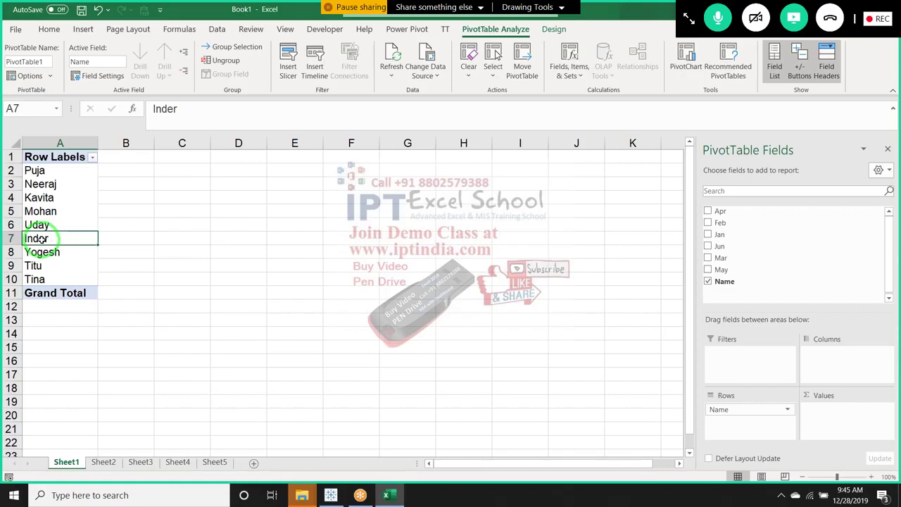
{"action": "left_click", "coordinate": [52, 171]}
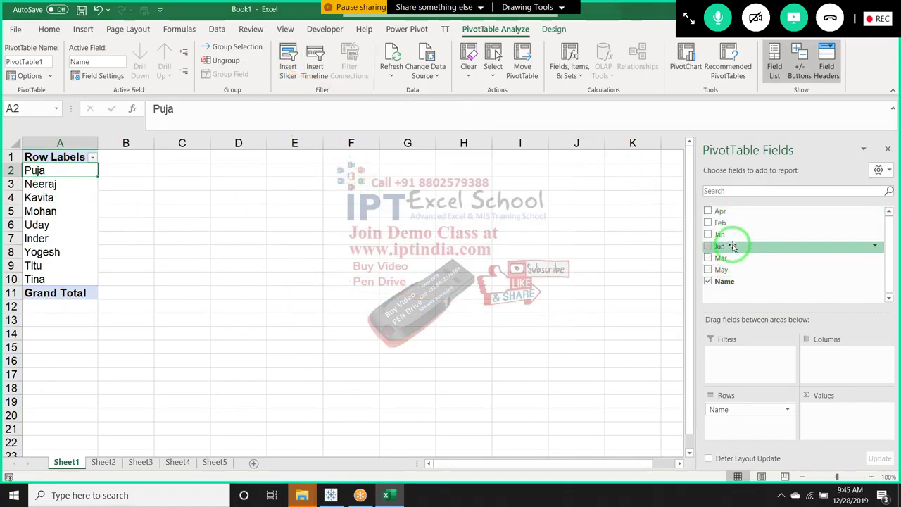
Close the field list and review the names from Puja down to Tina
{"action": "left_click", "coordinate": [887, 150]}
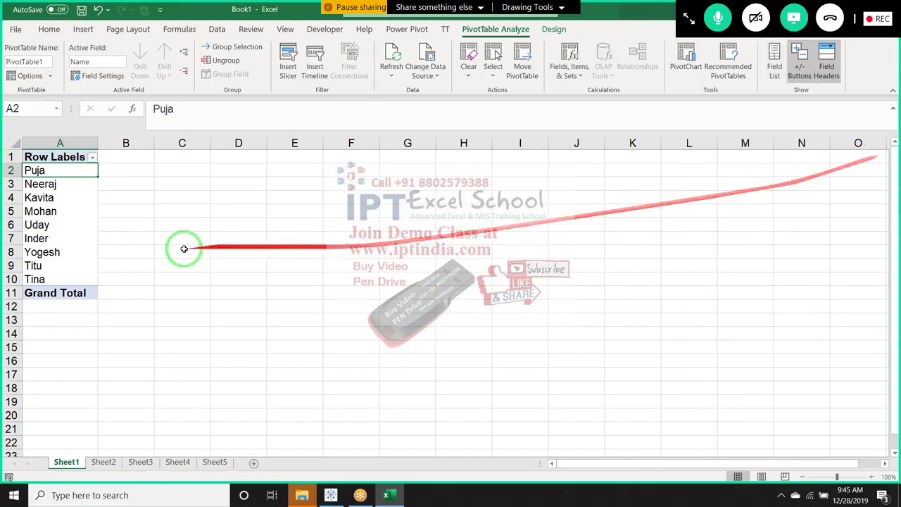
{"action": "left_click", "coordinate": [56, 184]}
{"action": "left_click", "coordinate": [58, 211]}
{"action": "left_click", "coordinate": [57, 238]}
{"action": "left_click", "coordinate": [55, 265]}
{"action": "left_click", "coordinate": [53, 280]}
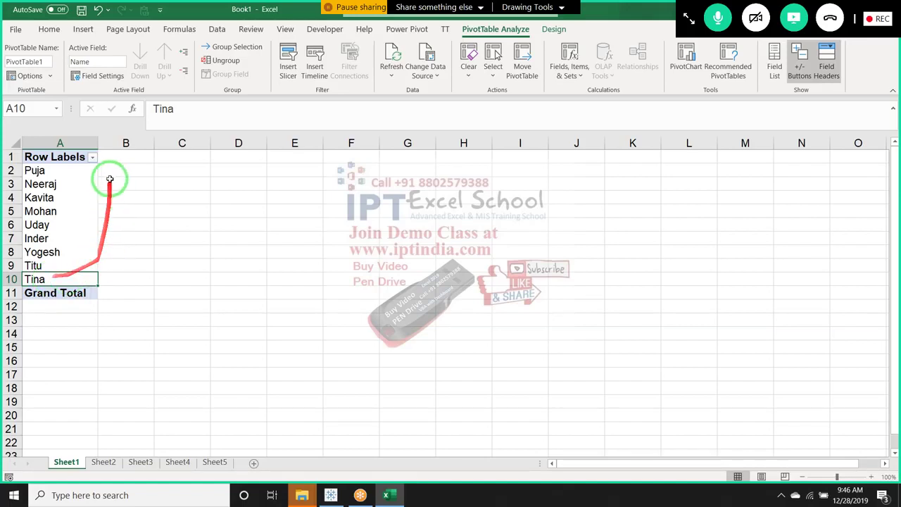
Delete Sheet1 and its PivotTable, then bring up the Get Data import sources
{"action": "left_click", "coordinate": [320, 30]}
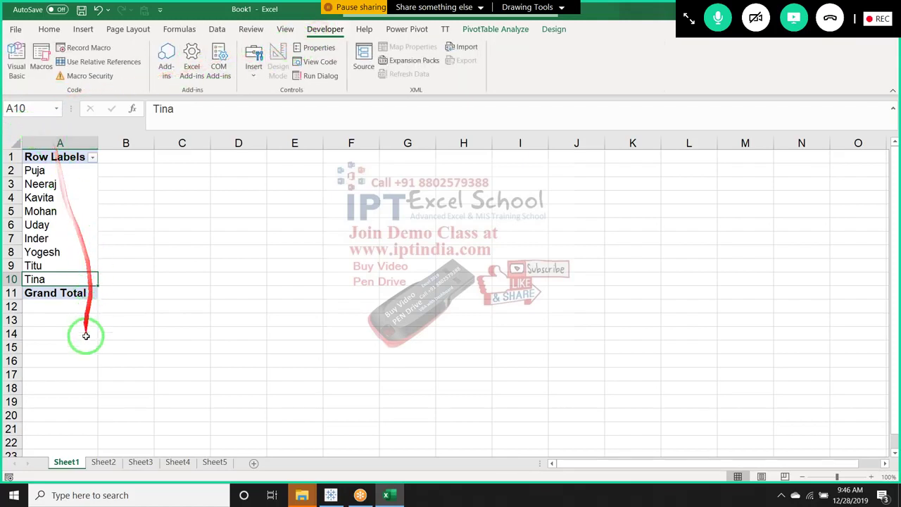
{"action": "right_click", "coordinate": [62, 462]}
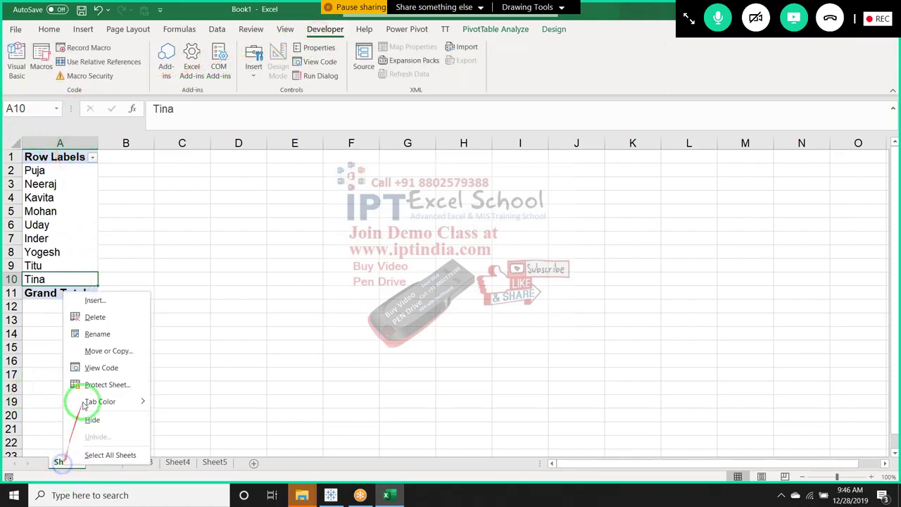
{"action": "left_click", "coordinate": [84, 317]}
{"action": "left_click", "coordinate": [430, 281]}
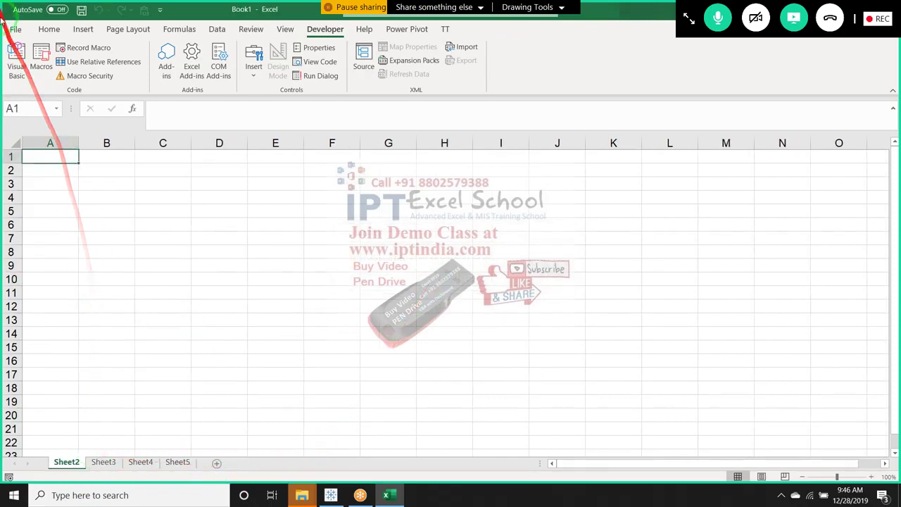
{"action": "left_click", "coordinate": [218, 29]}
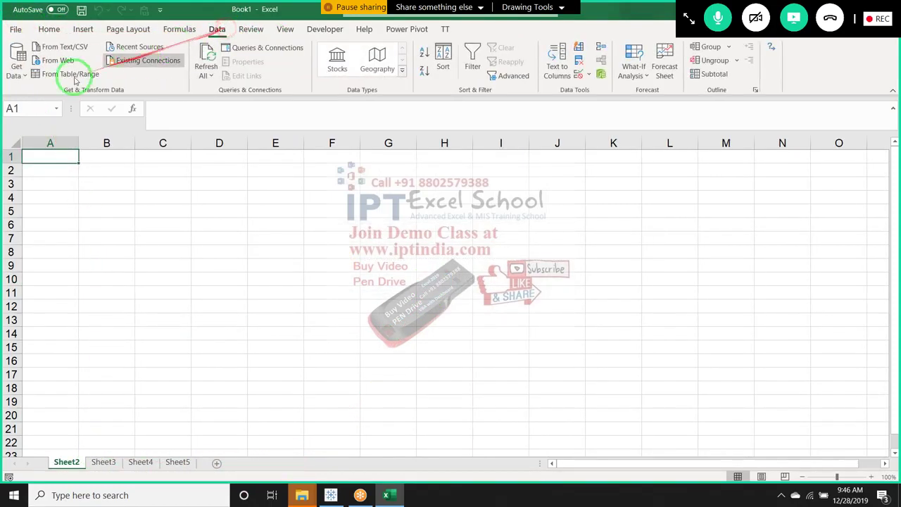
{"action": "left_click", "coordinate": [16, 70]}
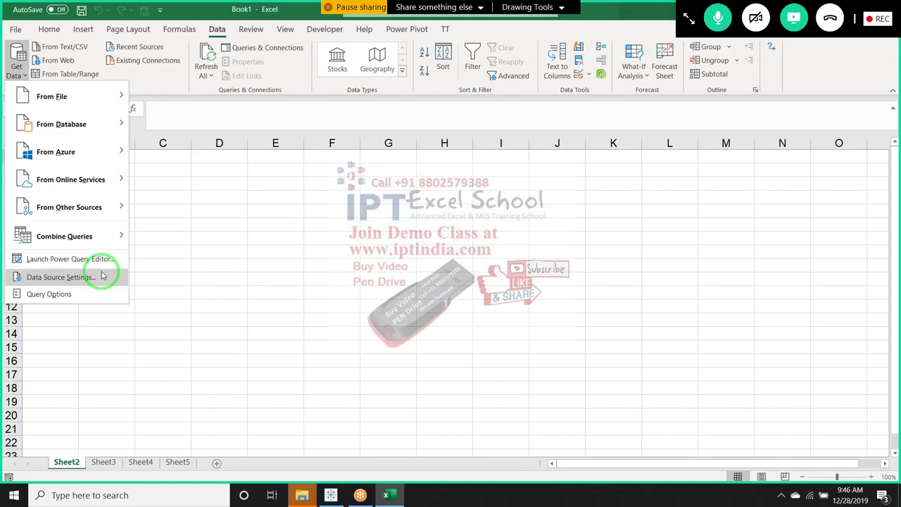
{"action": "mouse_move", "coordinate": [69, 207]}
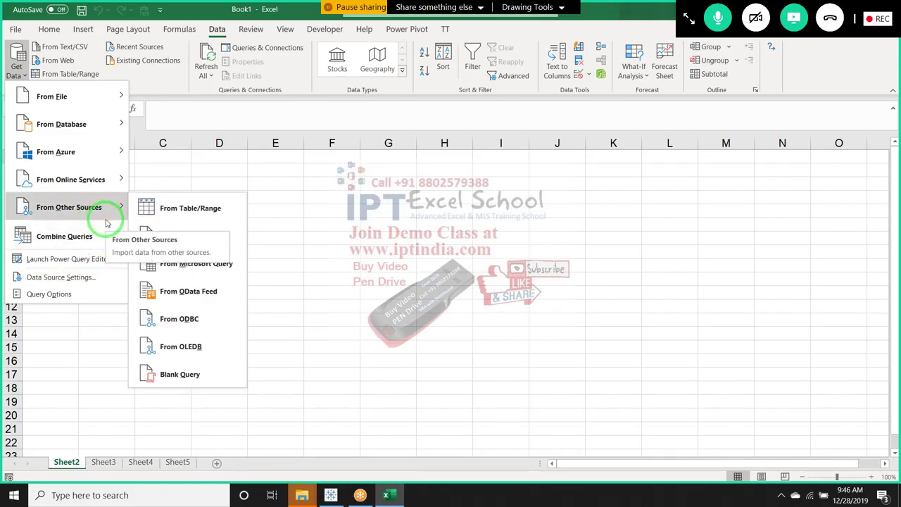
Start a Microsoft Query import from Excel Files, choosing FPQ.xls in Desktop\New folder
{"action": "left_click", "coordinate": [202, 263]}
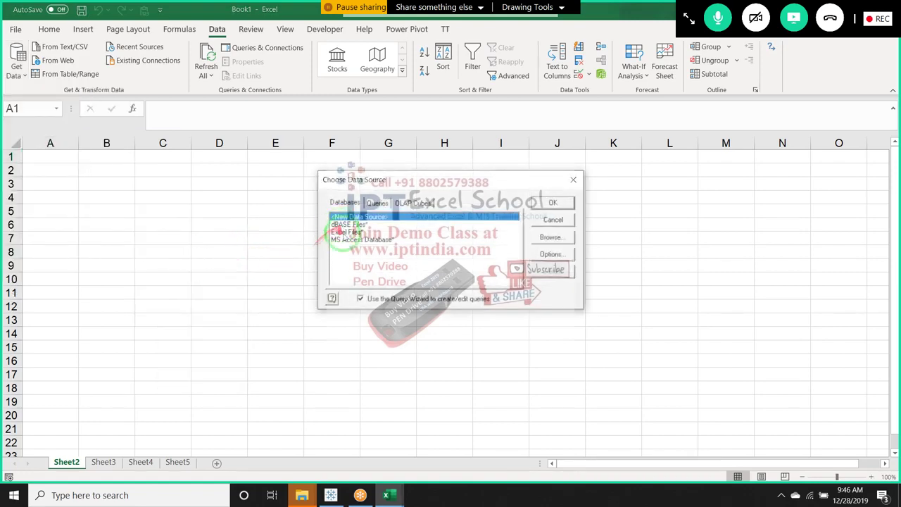
{"action": "left_click", "coordinate": [345, 232]}
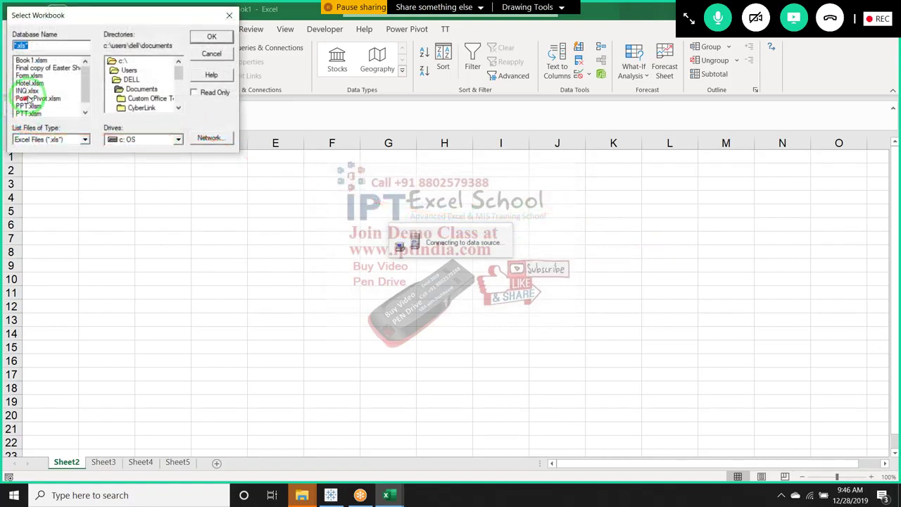
{"action": "double_click", "coordinate": [119, 79]}
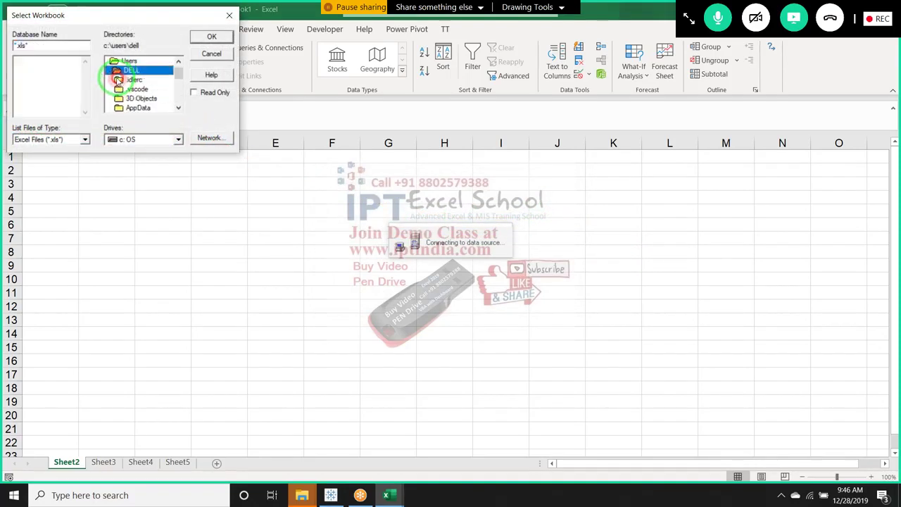
{"action": "left_click", "coordinate": [122, 92]}
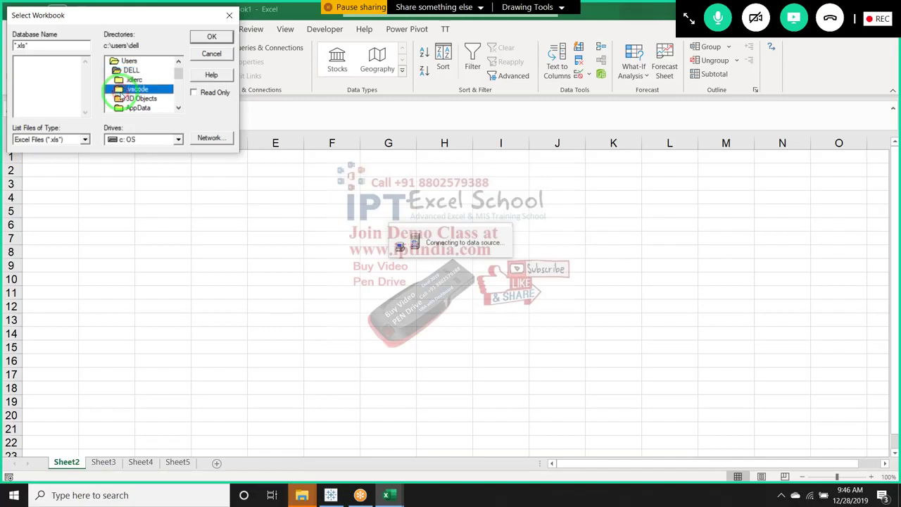
{"action": "scroll", "coordinate": [122, 94], "scroll_direction": "down", "scroll_amount": 1}
{"action": "double_click", "coordinate": [126, 98]}
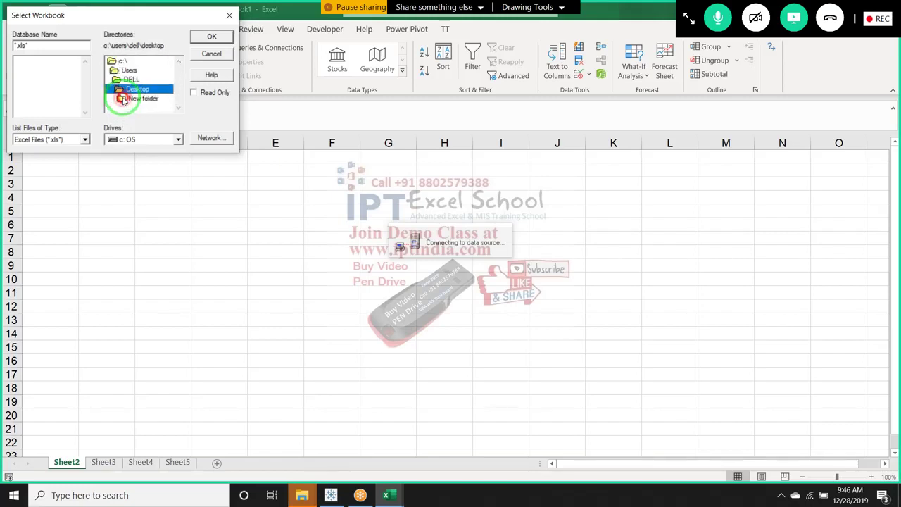
{"action": "double_click", "coordinate": [126, 98]}
{"action": "left_click", "coordinate": [40, 115]}
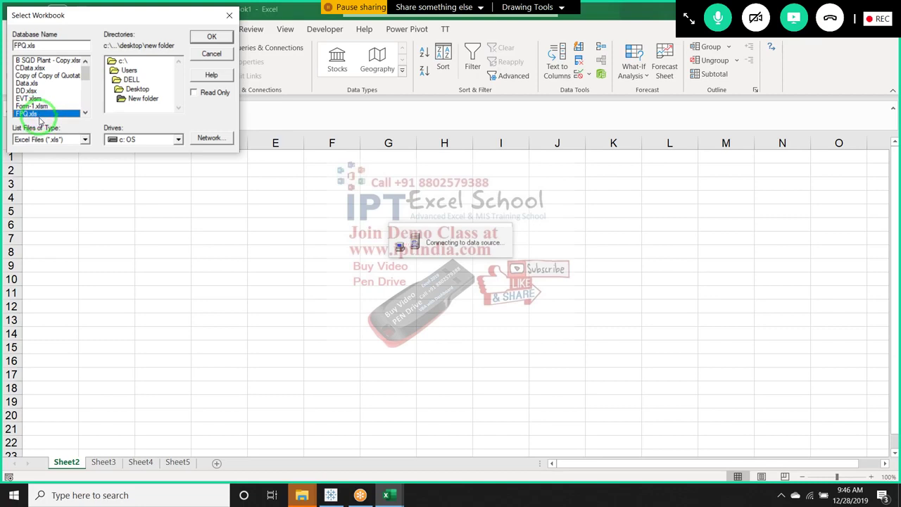
Add all Team-1$ columns to the query
{"action": "scroll", "coordinate": [31, 121], "scroll_direction": "down", "scroll_amount": 2}
{"action": "scroll", "coordinate": [31, 121], "scroll_direction": "down", "scroll_amount": 1}
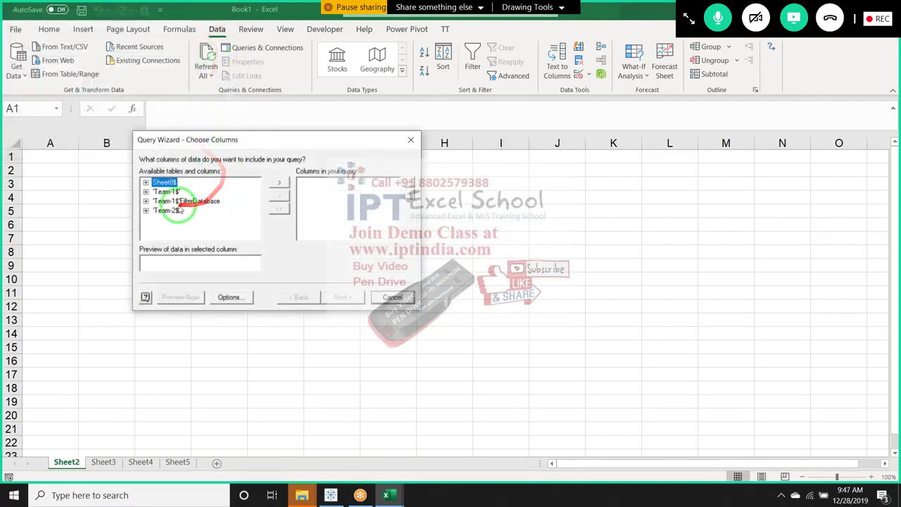
{"action": "left_click", "coordinate": [169, 191]}
{"action": "left_click", "coordinate": [279, 182]}
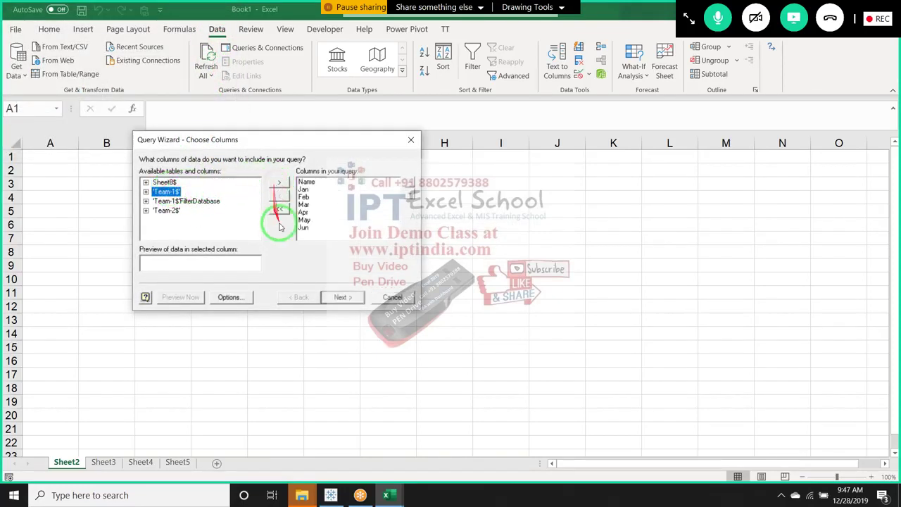
{"action": "left_click", "coordinate": [342, 297]}
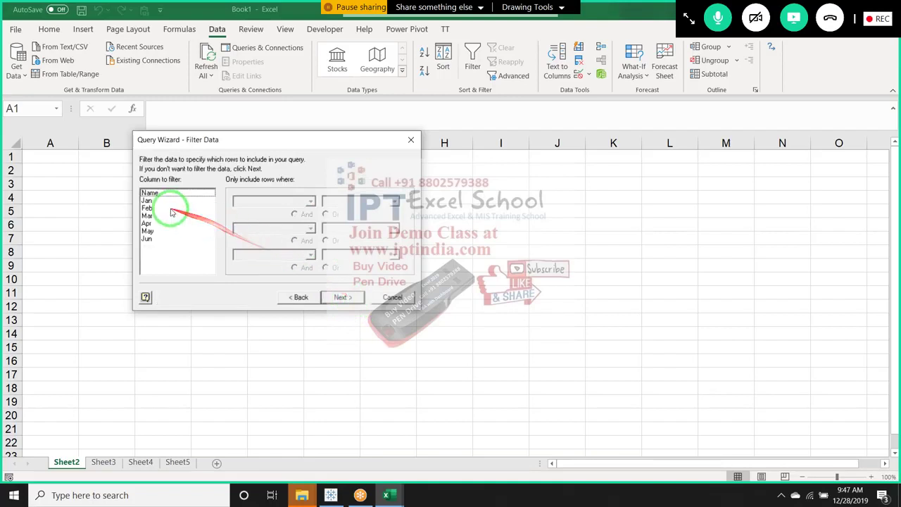
Filter the Name column to equal Inder or Kavita
{"action": "left_click", "coordinate": [151, 193]}
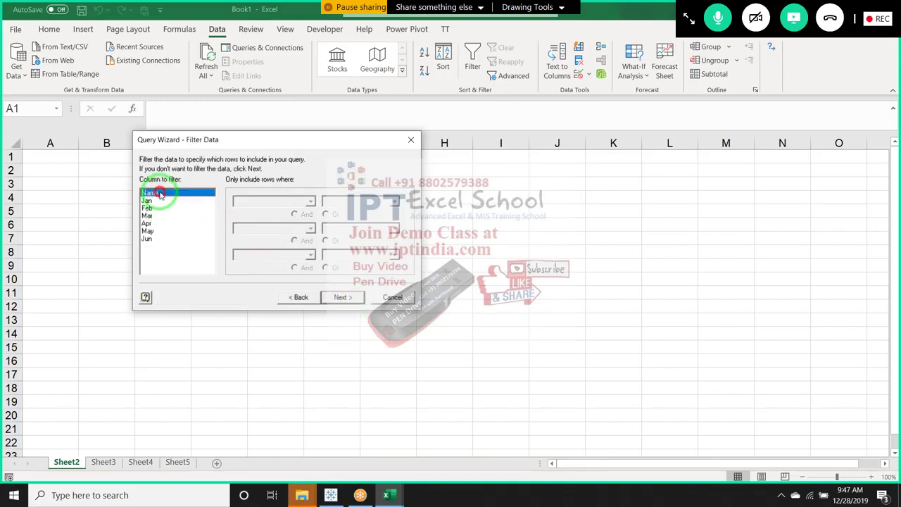
{"action": "left_click", "coordinate": [310, 203]}
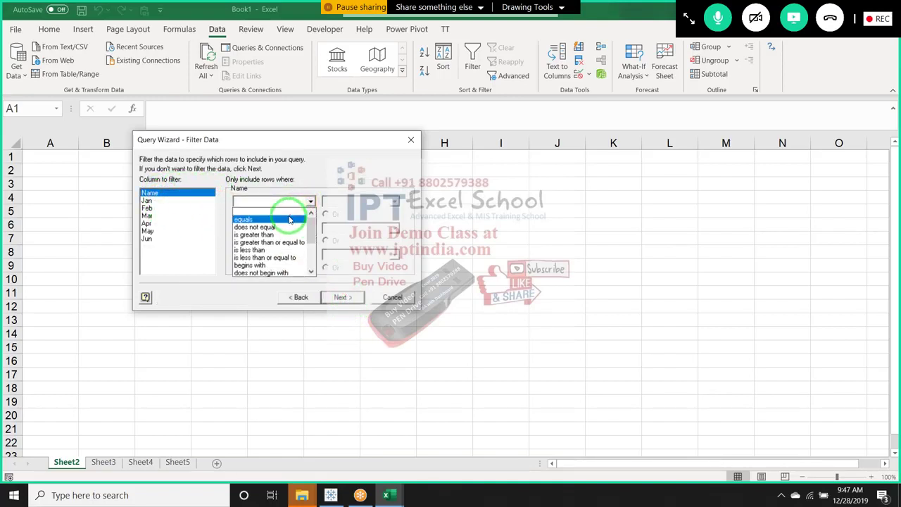
{"action": "left_click", "coordinate": [257, 216]}
{"action": "left_click", "coordinate": [395, 202]}
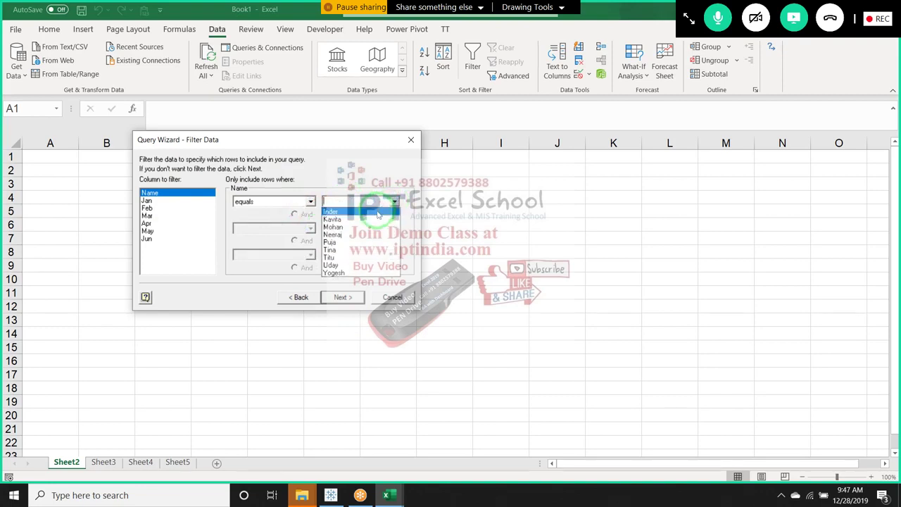
{"action": "left_click", "coordinate": [345, 211]}
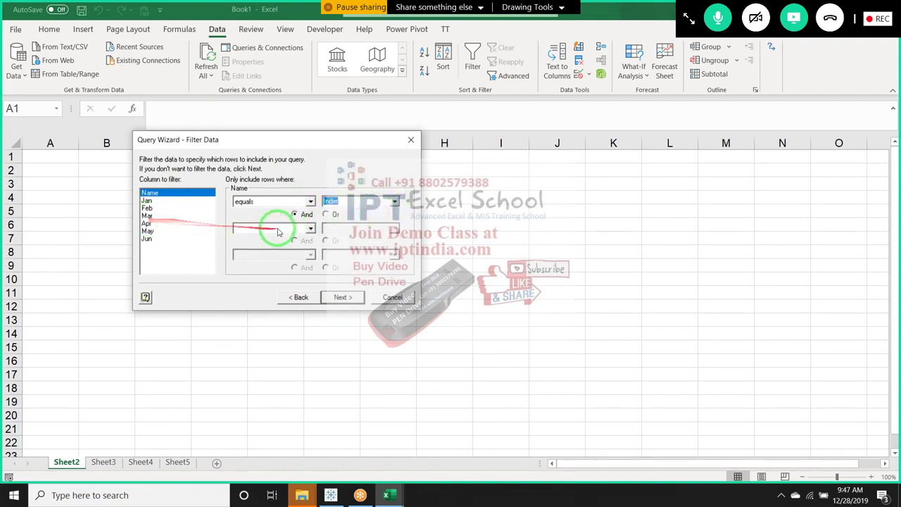
{"action": "left_click", "coordinate": [326, 215]}
{"action": "left_click", "coordinate": [312, 229]}
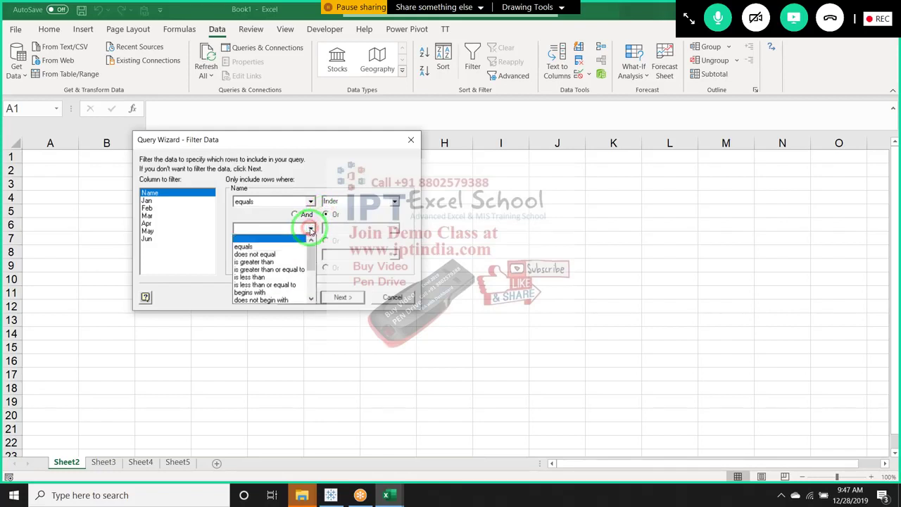
{"action": "left_click", "coordinate": [300, 236]}
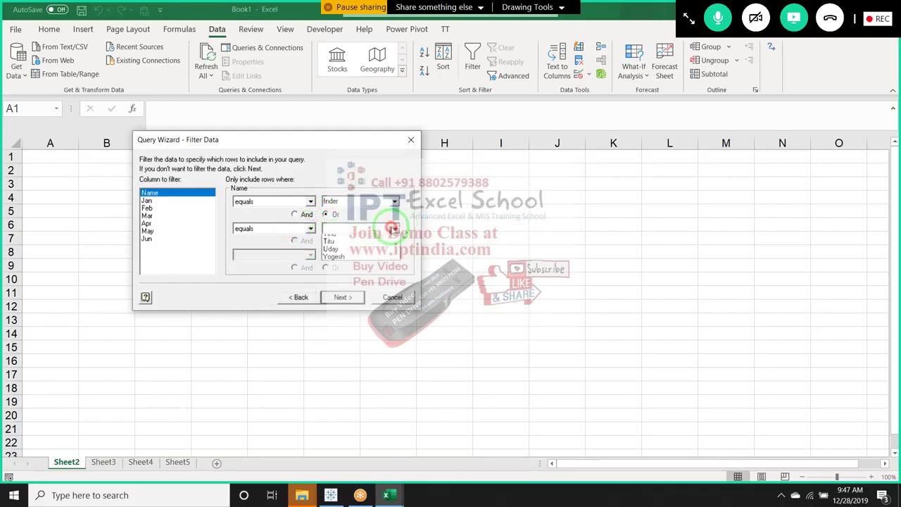
{"action": "left_click", "coordinate": [395, 229]}
{"action": "left_click", "coordinate": [376, 248]}
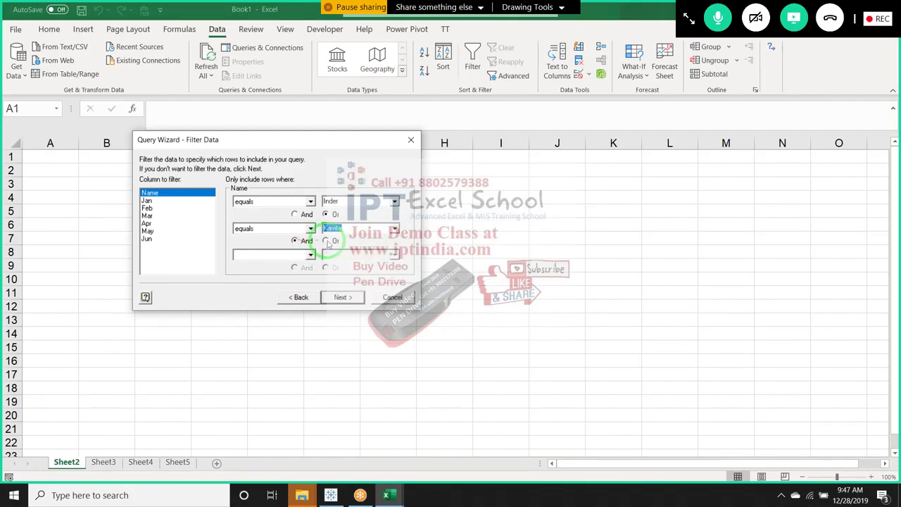
{"action": "left_click", "coordinate": [325, 241]}
Add a third Name condition equal to Mohan
{"action": "left_click", "coordinate": [310, 254]}
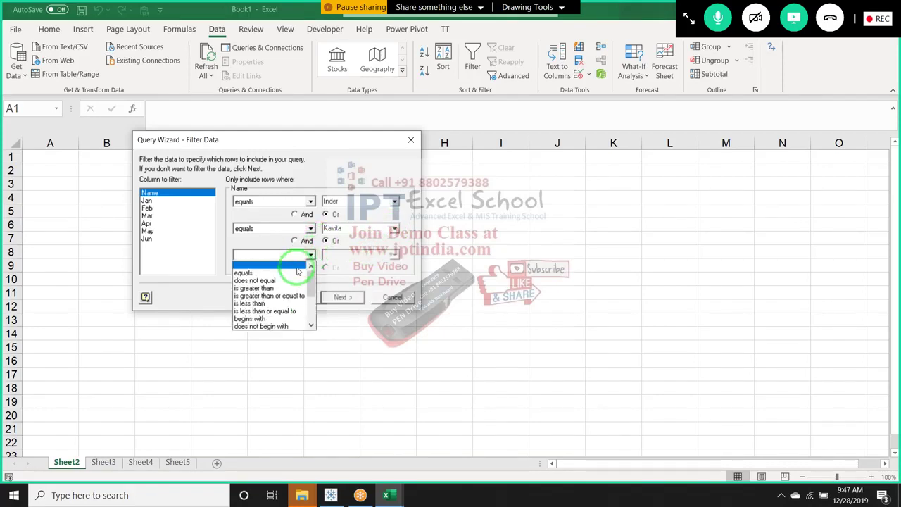
{"action": "left_click", "coordinate": [296, 265]}
{"action": "left_click", "coordinate": [395, 255]}
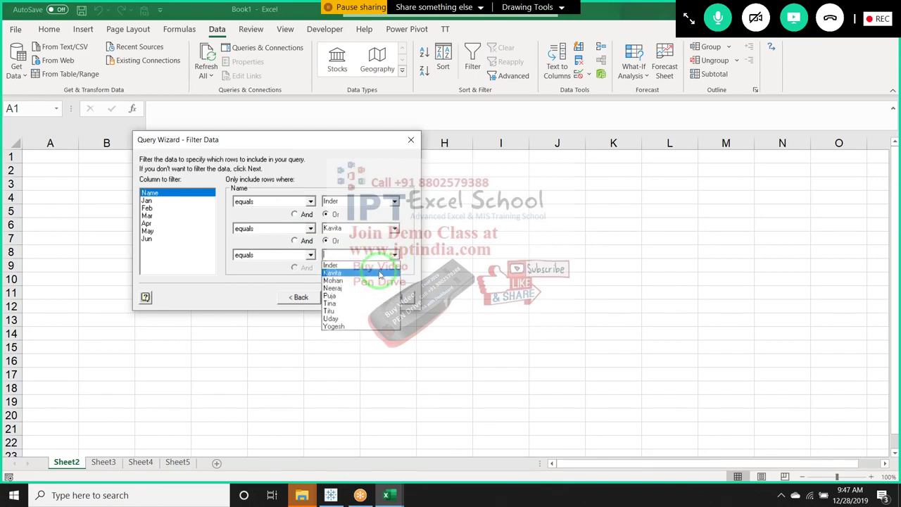
{"action": "left_click", "coordinate": [333, 280]}
{"action": "left_click", "coordinate": [294, 268]}
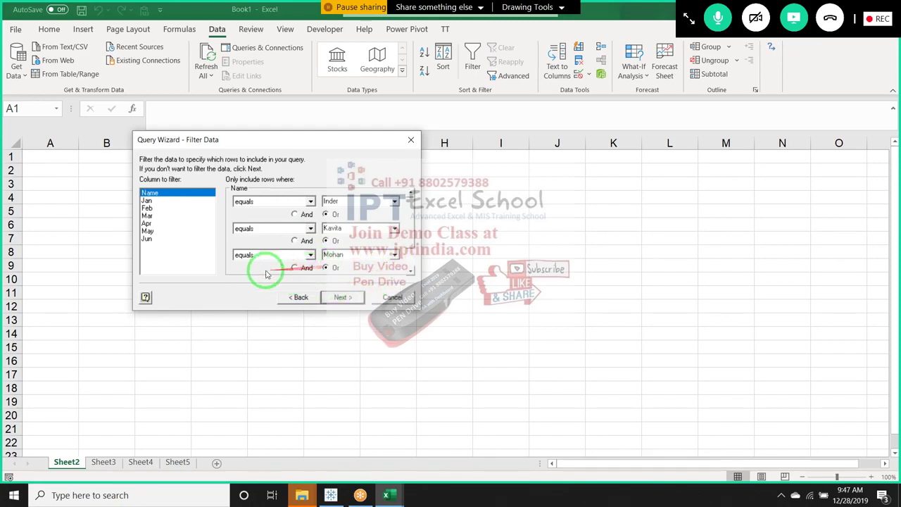
{"action": "left_click", "coordinate": [412, 270]}
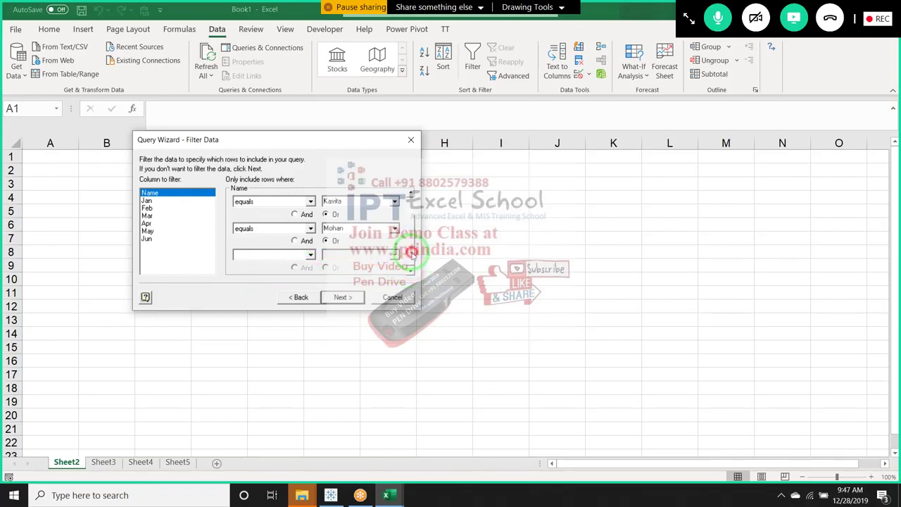
{"action": "left_click_drag", "start_coordinate": [412, 254], "coordinate": [413, 216]}
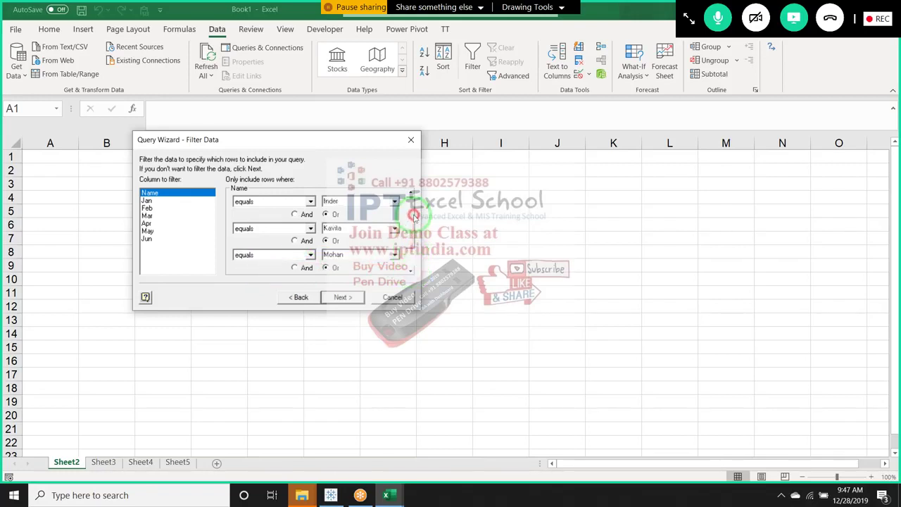
Skip sorting and choose to view and edit the data in Microsoft Query
{"action": "left_click", "coordinate": [352, 297]}
{"action": "left_click", "coordinate": [352, 297]}
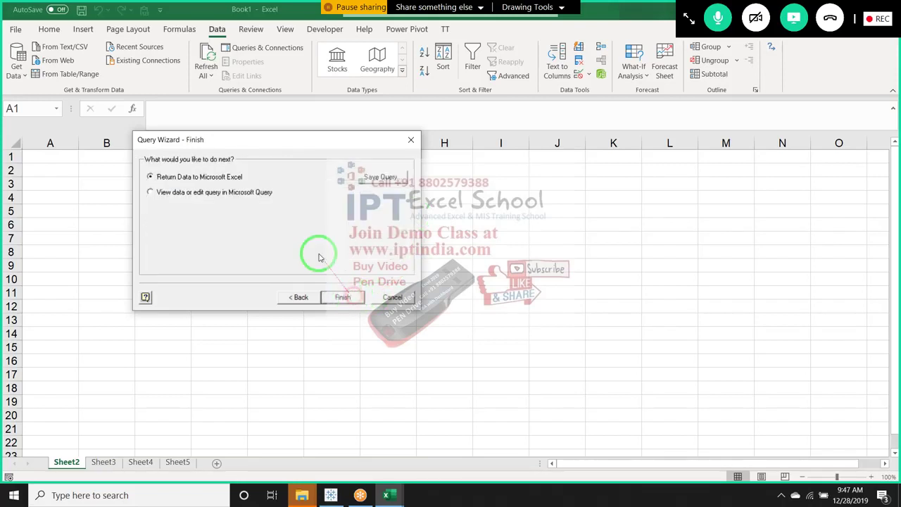
{"action": "left_click", "coordinate": [191, 192]}
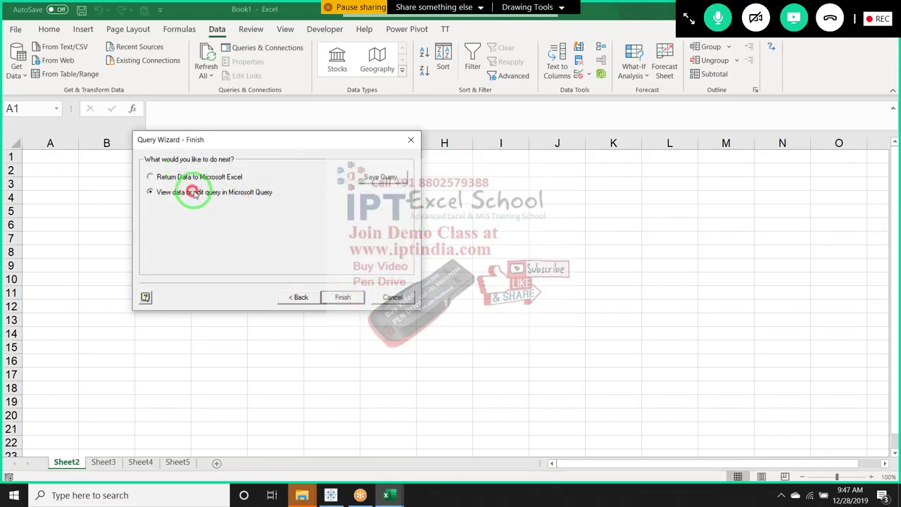
Open the query in Microsoft Query and try adding a Total column, dismissing the parameter error
{"action": "left_click", "coordinate": [343, 298]}
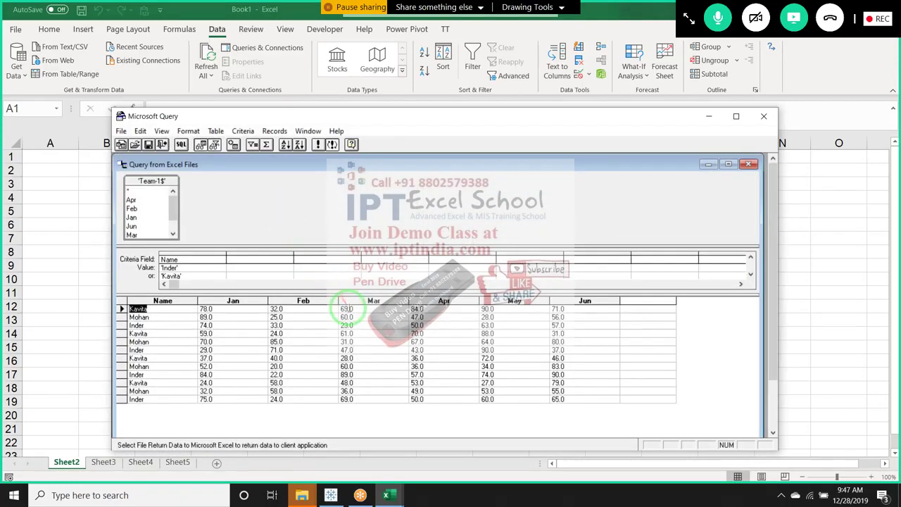
{"action": "left_click", "coordinate": [643, 303]}
{"action": "type", "text": "Total"}
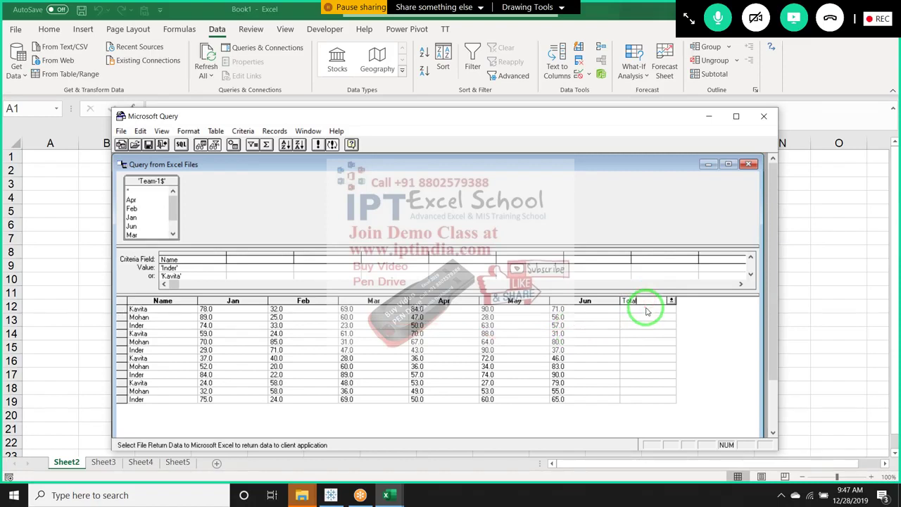
{"action": "left_click", "coordinate": [647, 311]}
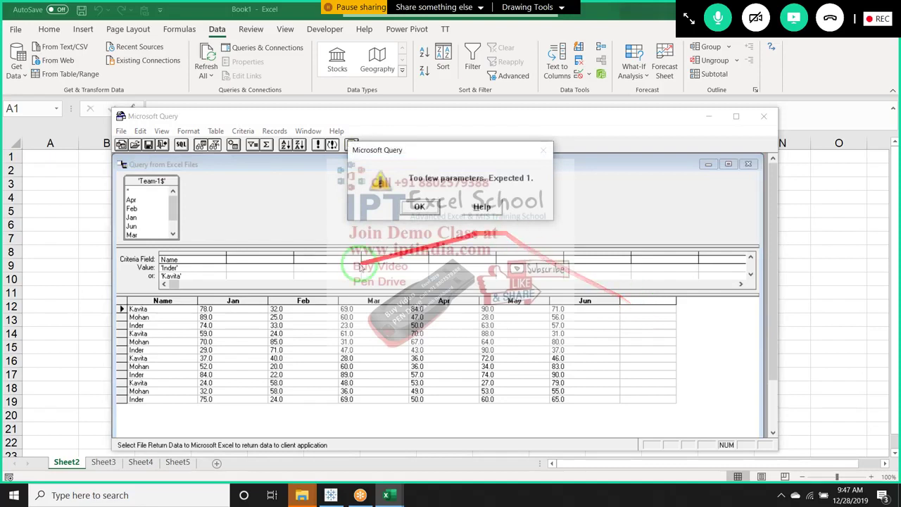
{"action": "left_click", "coordinate": [418, 208]}
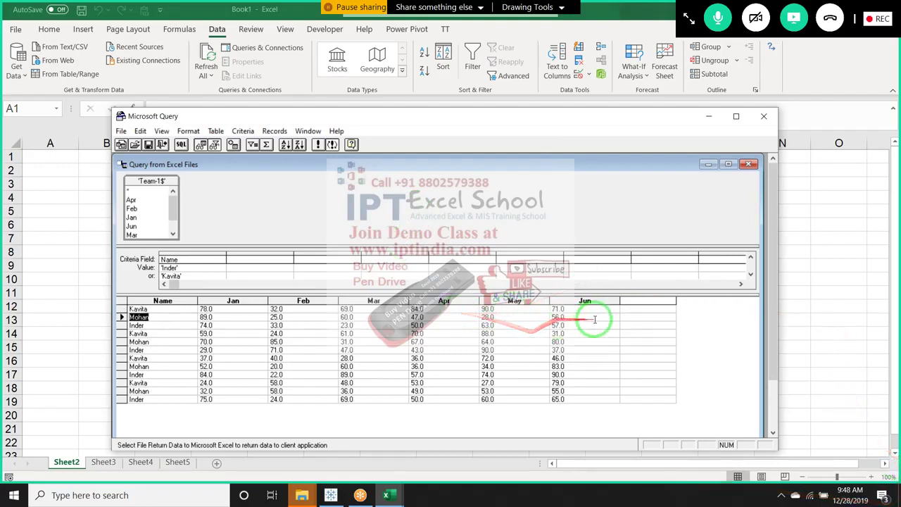
Check the field list for the new column beside Jun and close it unused
{"action": "left_click", "coordinate": [646, 300]}
{"action": "left_click_drag", "start_coordinate": [646, 300], "coordinate": [768, 380]}
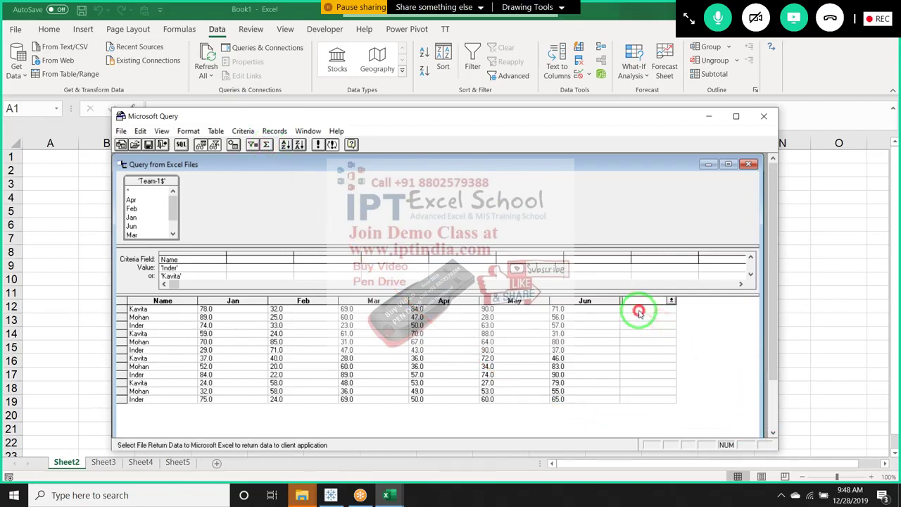
{"action": "left_click", "coordinate": [671, 300]}
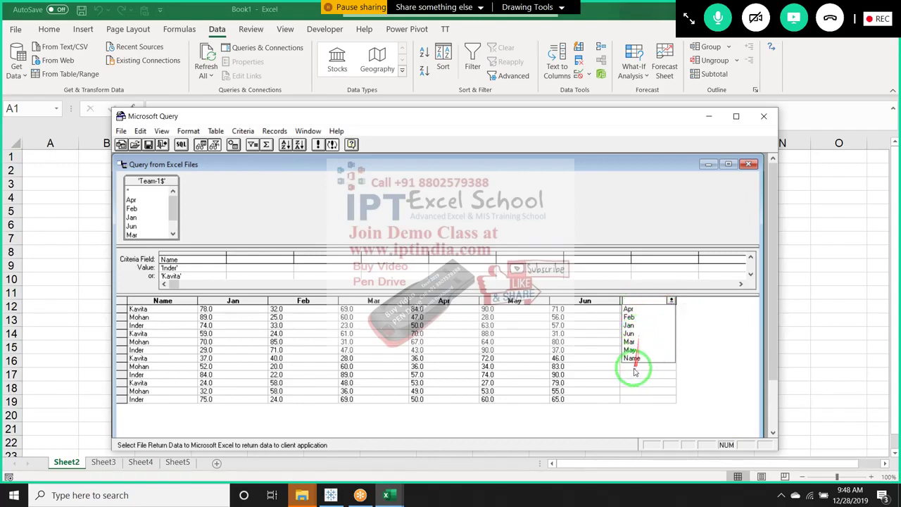
{"action": "left_click", "coordinate": [607, 312]}
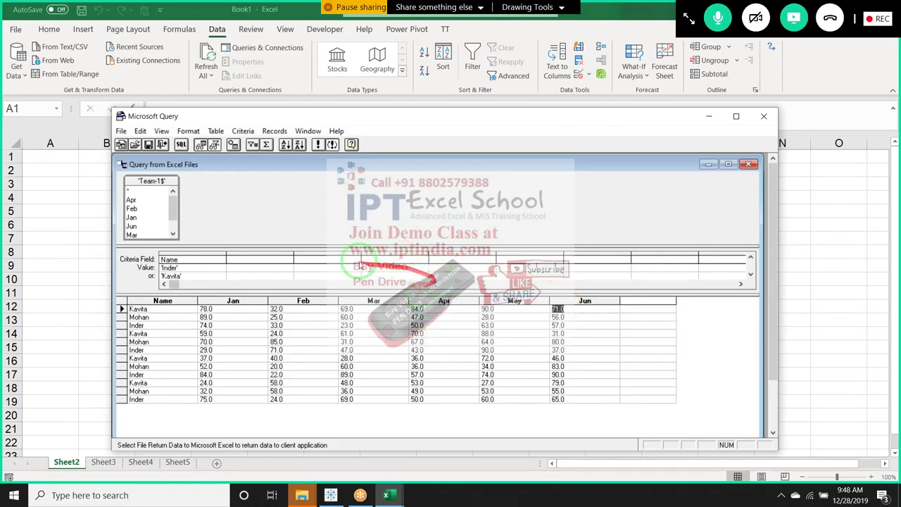
Add ,Sum( of the Jan–Jun columns ) As Total before FROM in the SQL statement
{"action": "left_click", "coordinate": [181, 145]}
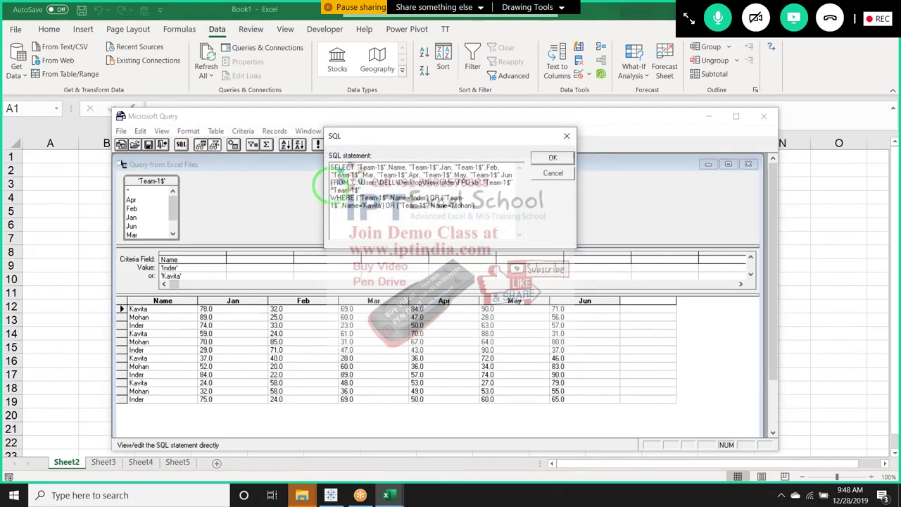
{"action": "key", "text": "Return"}
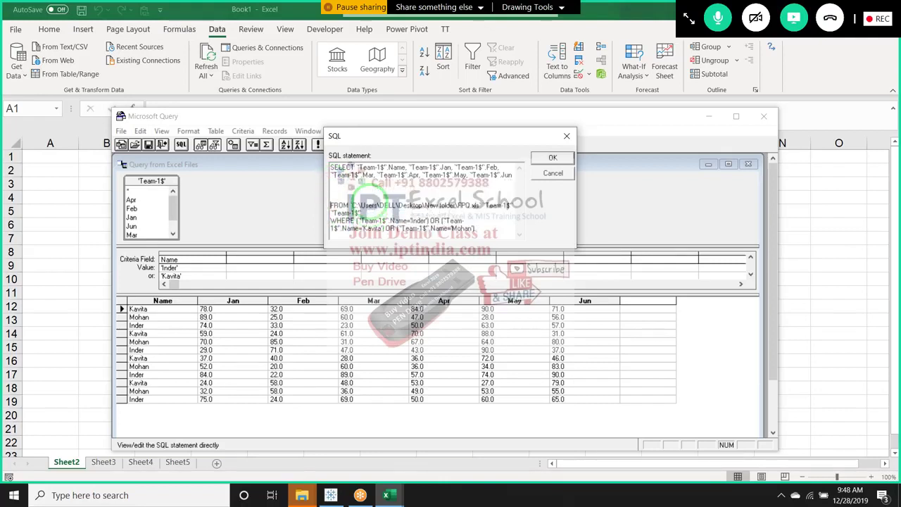
{"action": "key", "text": "Return"}
{"action": "key", "text": "Return"}
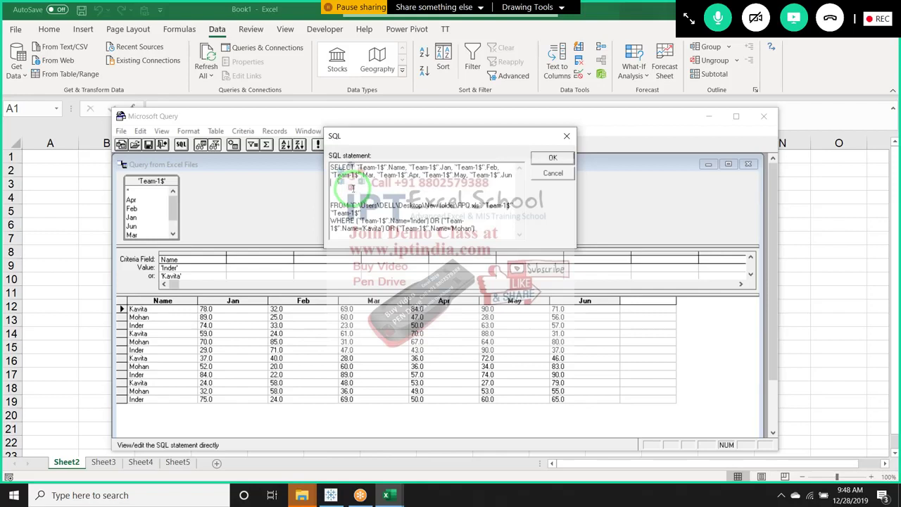
{"action": "type", "text": ",S"}
{"action": "type", "text": "um("}
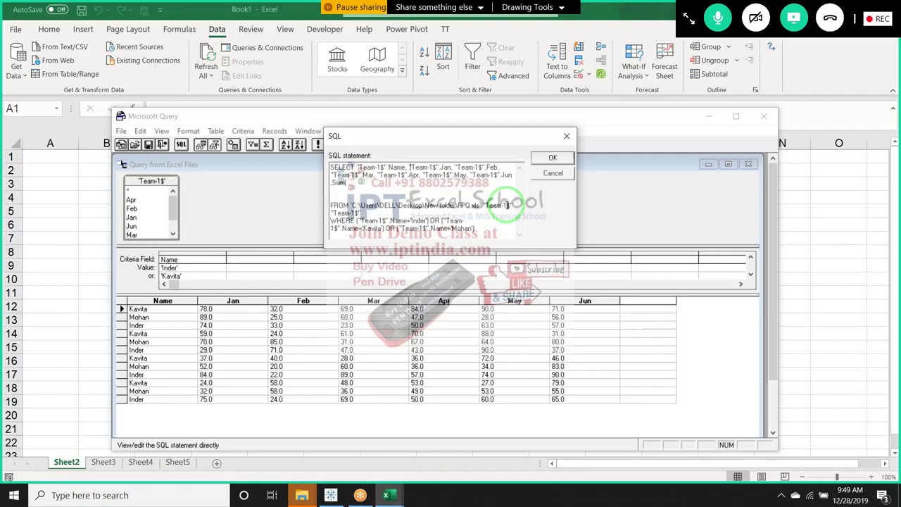
{"action": "key", "text": "shift+Down"}
{"action": "key", "text": "shift+Down"}
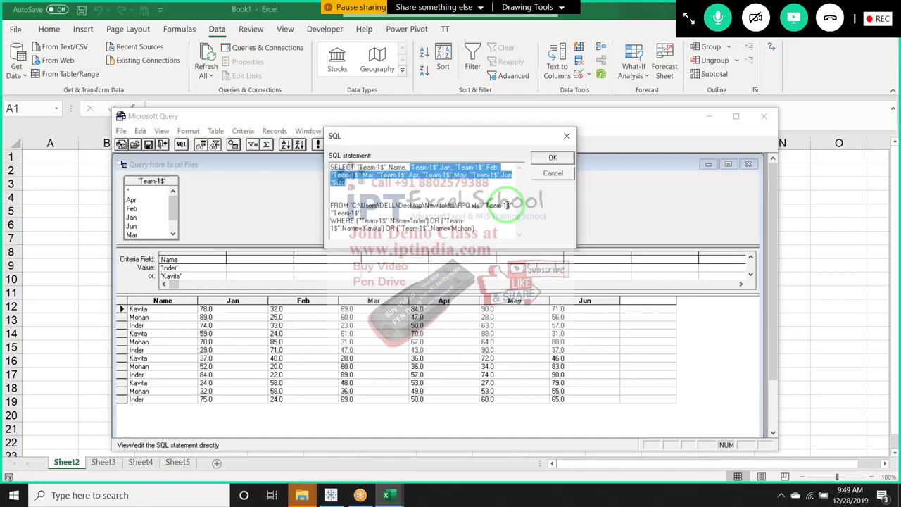
{"action": "key", "text": "shift+Left"}
{"action": "key", "text": "shift+Left"}
{"action": "key", "text": "shift+Left"}
{"action": "key", "text": "shift+Left"}
{"action": "key", "text": "shift+Left"}
{"action": "key", "text": "ctrl+c"}
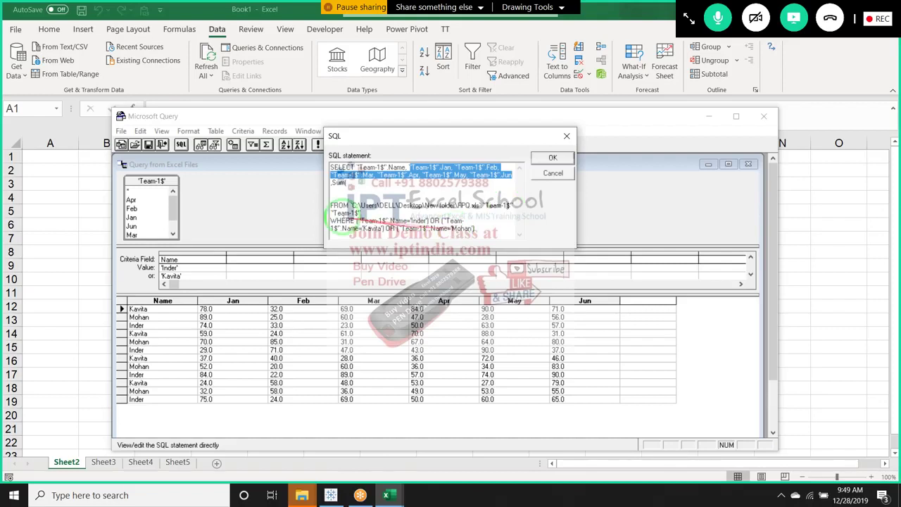
{"action": "left_click", "coordinate": [349, 183]}
{"action": "key", "text": "ctrl+v"}
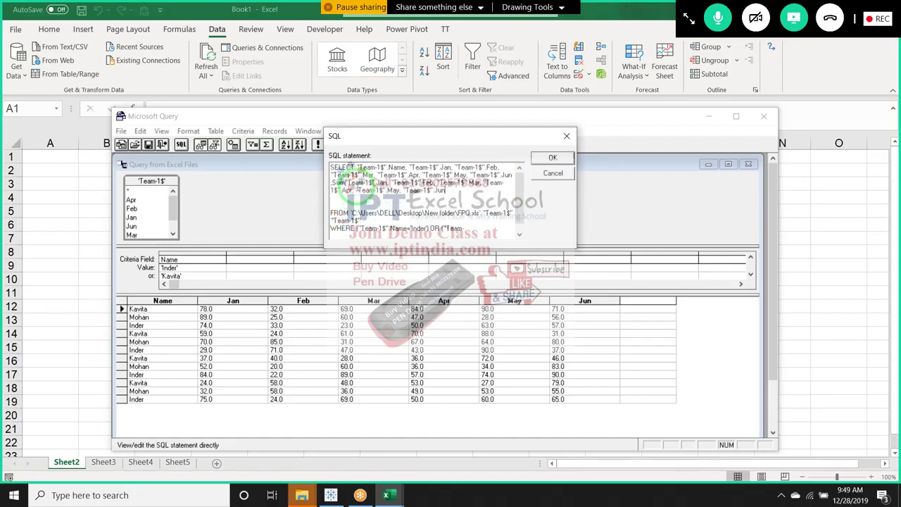
{"action": "type", "text": ")"}
{"action": "type", "text": " As"}
{"action": "type", "text": " Tota"}
{"action": "type", "text": "l"}
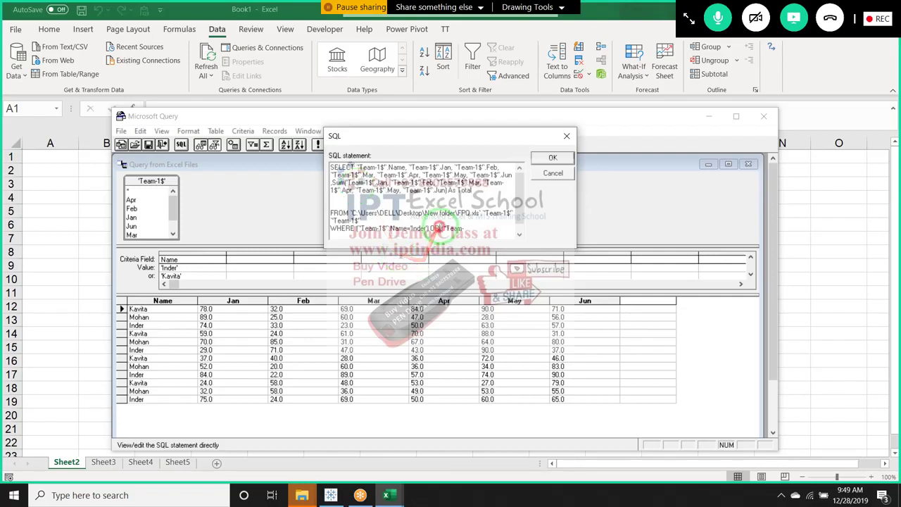
{"action": "left_click", "coordinate": [498, 199]}
Run the edited SQL twice, continuing past the graphical-display warning and dismissing the syntax errors
{"action": "left_click", "coordinate": [553, 157]}
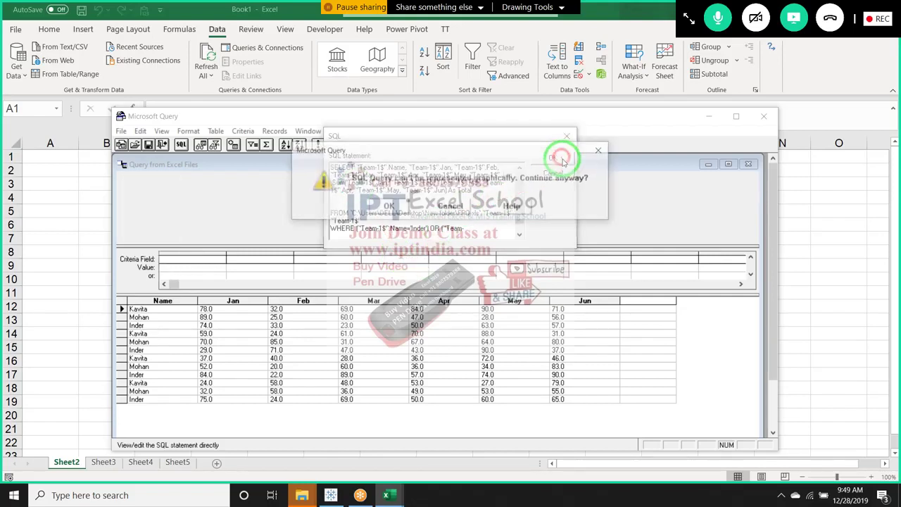
{"action": "left_click", "coordinate": [387, 206]}
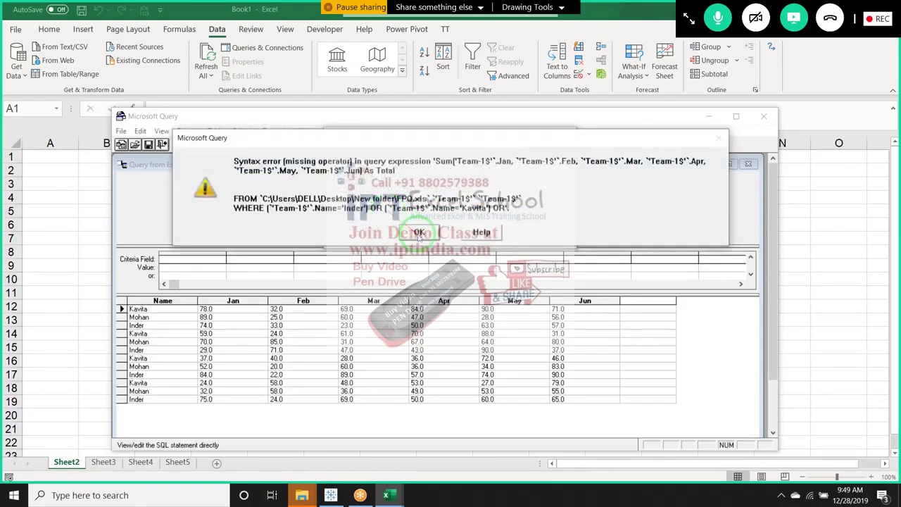
{"action": "left_click", "coordinate": [417, 233]}
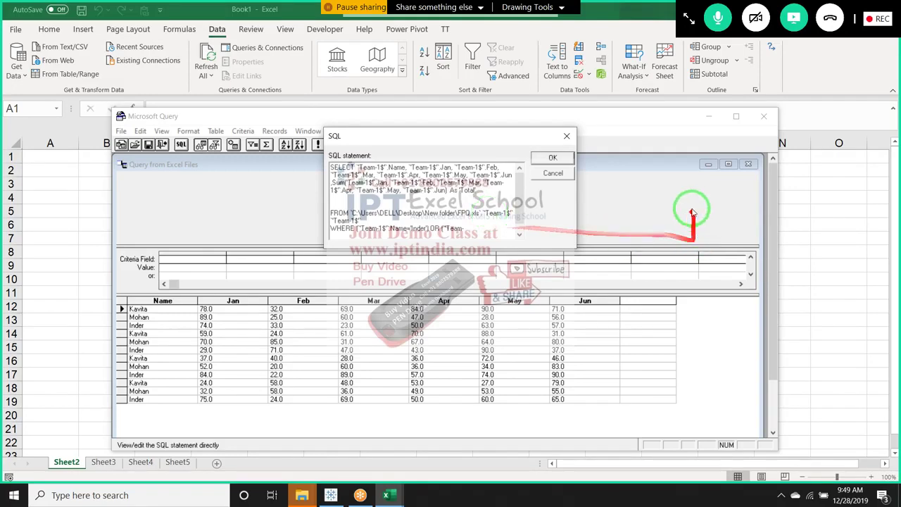
{"action": "left_click", "coordinate": [565, 160]}
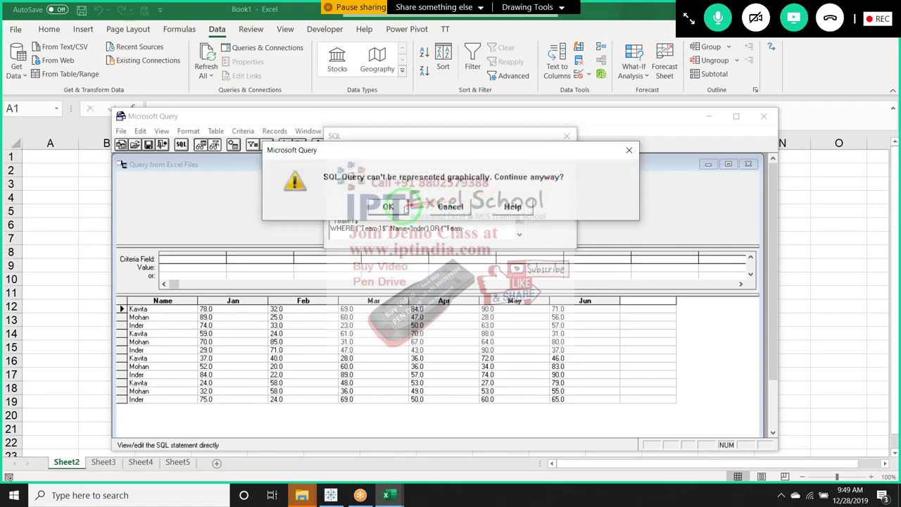
{"action": "left_click", "coordinate": [398, 204]}
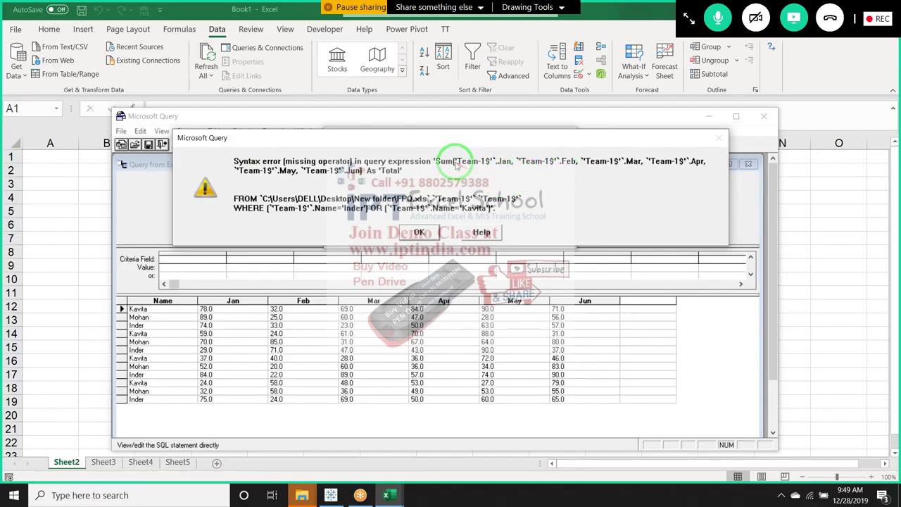
{"action": "left_click", "coordinate": [420, 233]}
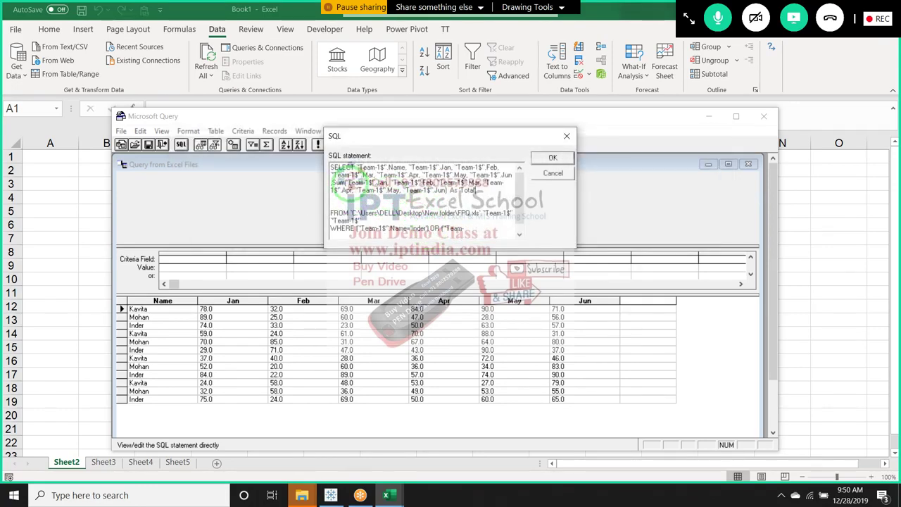
Insert a comma before Sum( in the SQL statement
{"action": "left_click", "coordinate": [331, 182]}
{"action": "type", "text": ","}
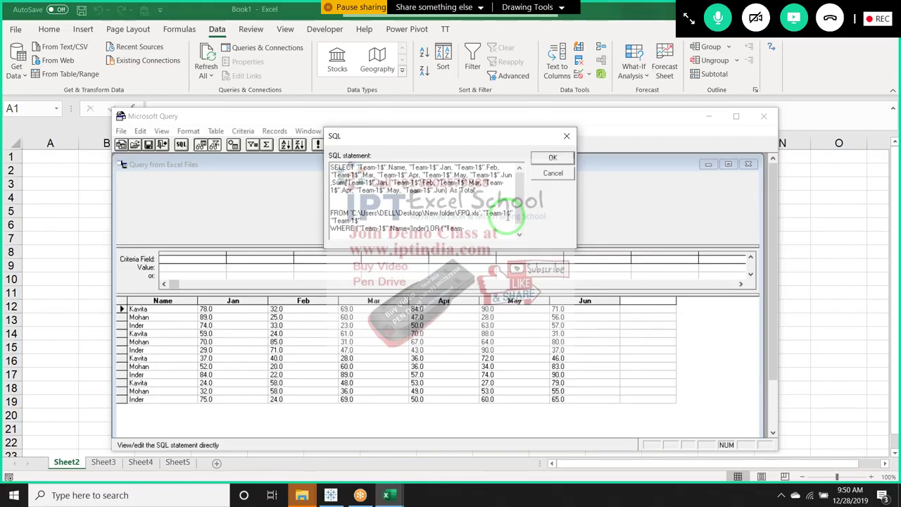
{"action": "key", "text": "Delete"}
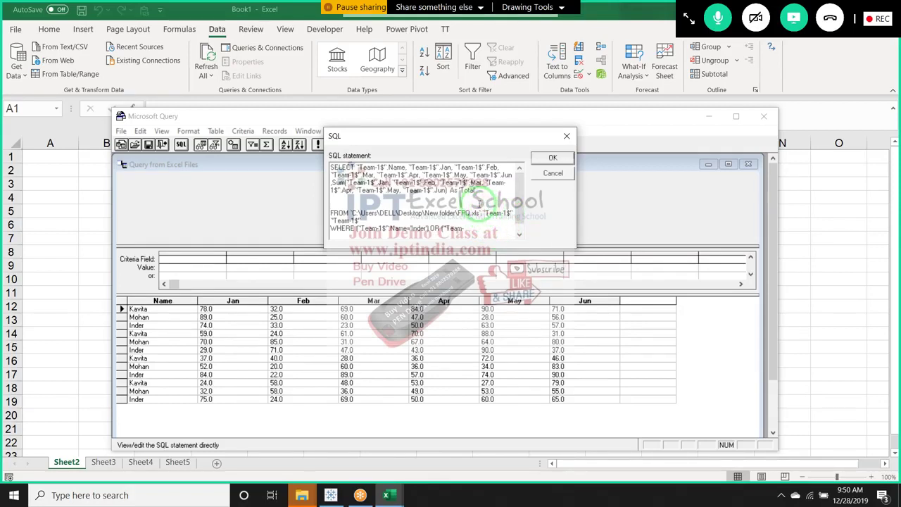
Run the revised SQL twice, continuing past the graphical-display warning each time
{"action": "left_click", "coordinate": [553, 157]}
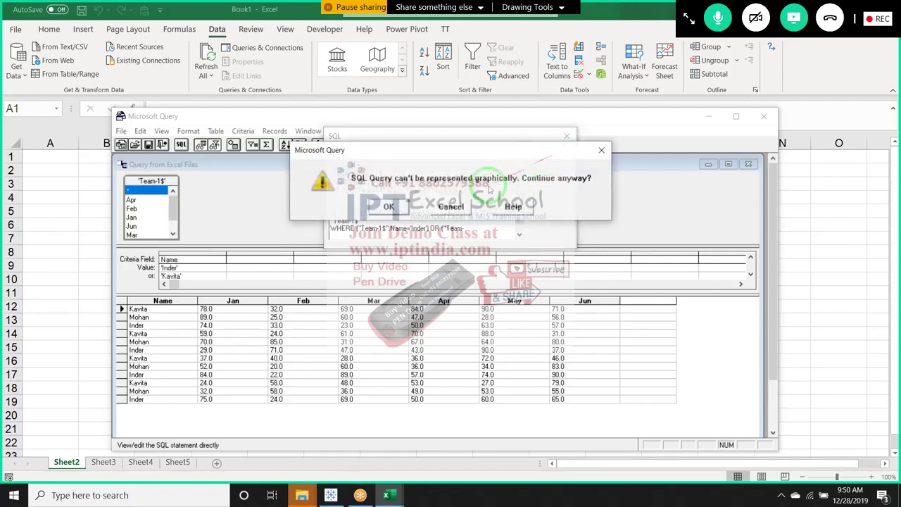
{"action": "left_click", "coordinate": [405, 209]}
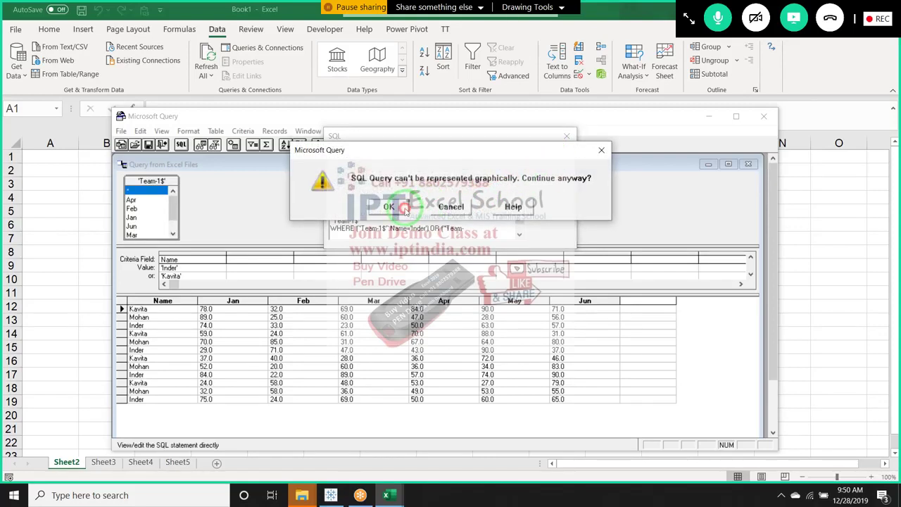
{"action": "left_click", "coordinate": [405, 210]}
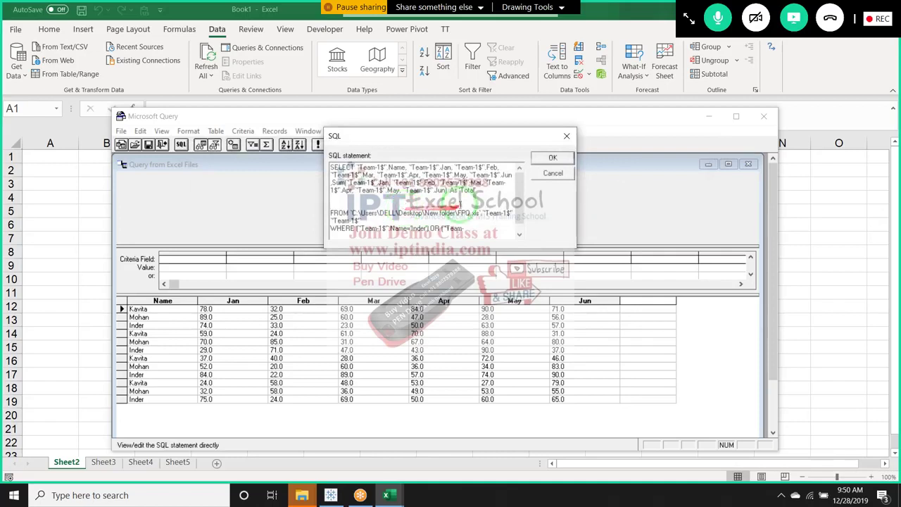
{"action": "left_click", "coordinate": [556, 156]}
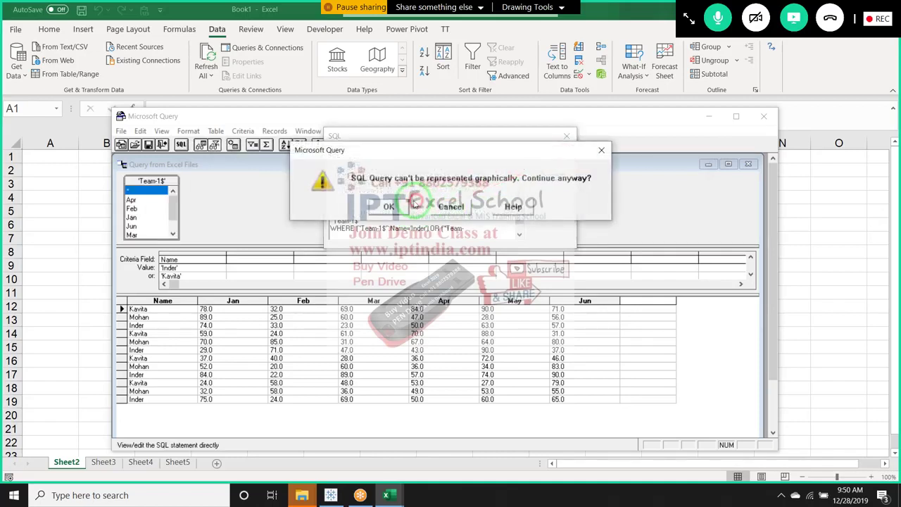
{"action": "left_click", "coordinate": [421, 209]}
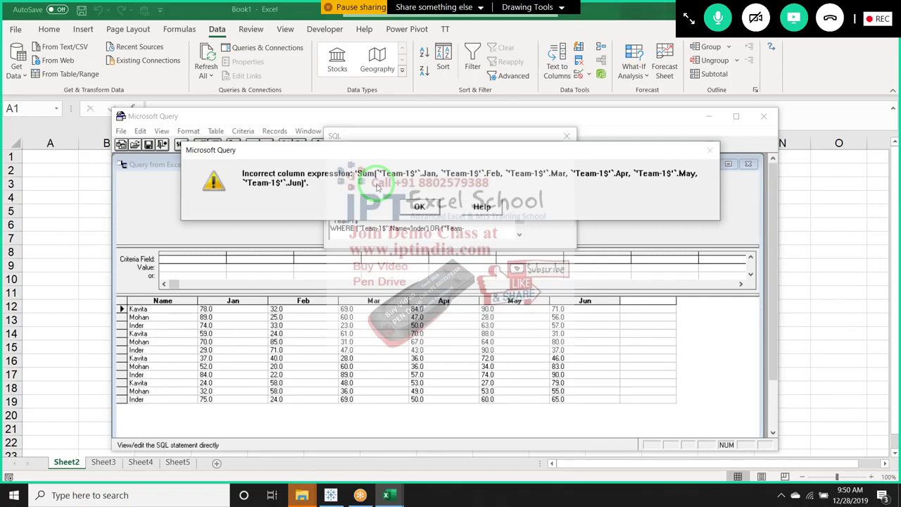
Add a comma and parenthesis to the Sum expression and rerun, hitting an unexpected parenthesis error
{"action": "left_click", "coordinate": [416, 207]}
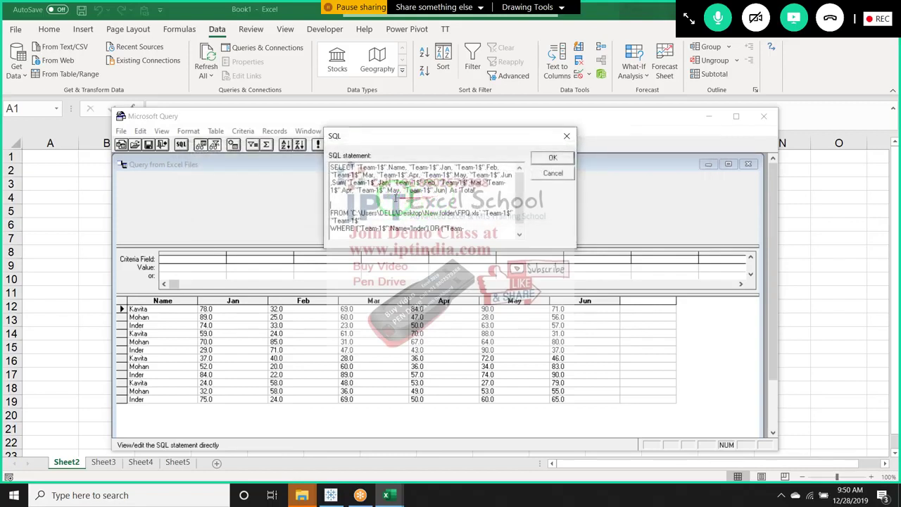
{"action": "left_click", "coordinate": [331, 183]}
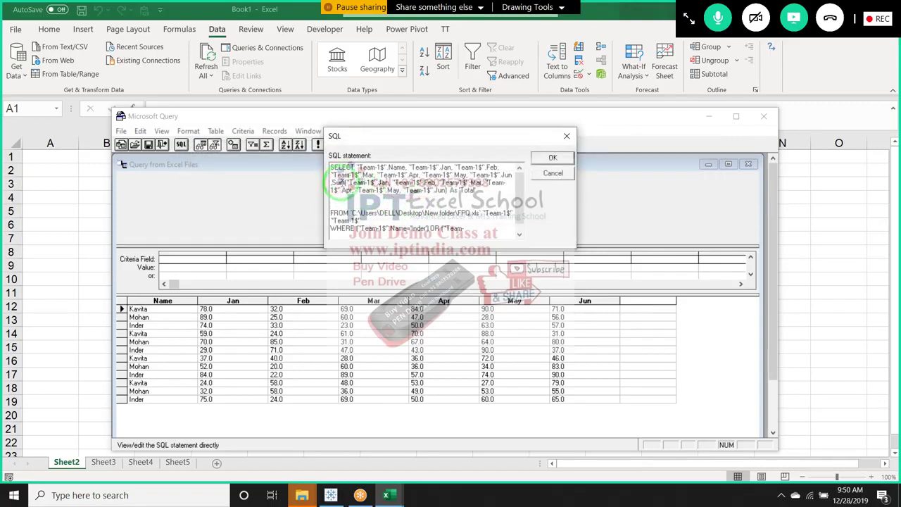
{"action": "type", "text": ","}
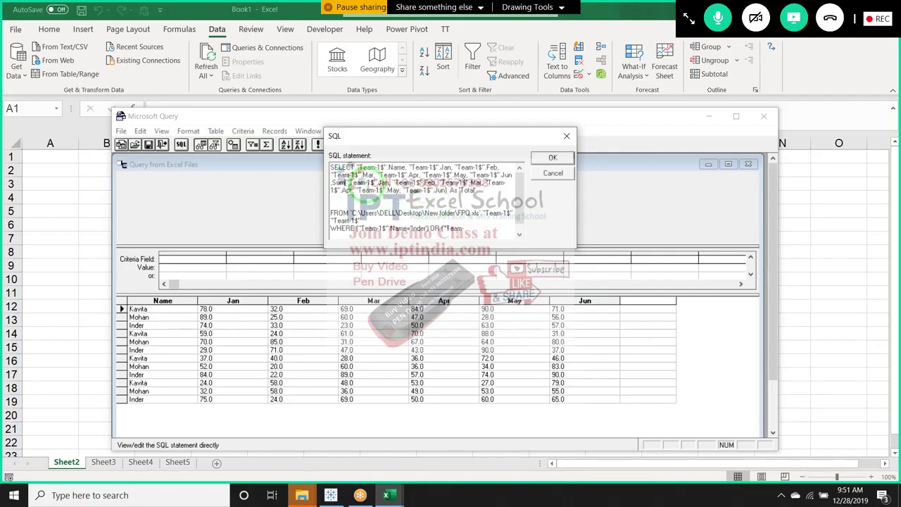
{"action": "type", "text": "("}
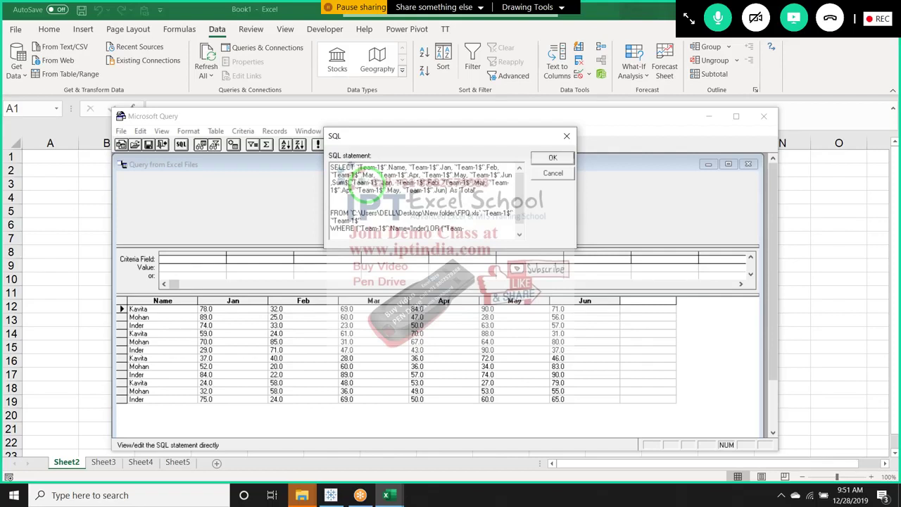
{"action": "left_click", "coordinate": [549, 158]}
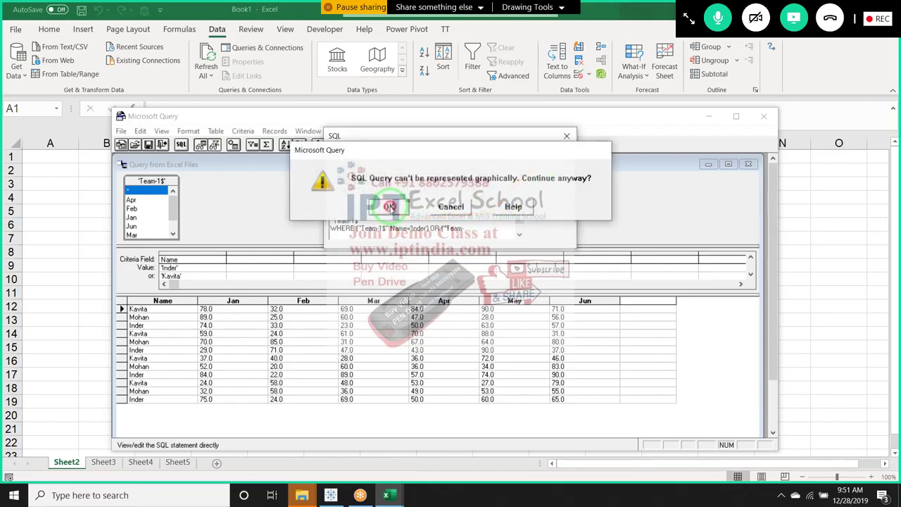
{"action": "left_click", "coordinate": [395, 210]}
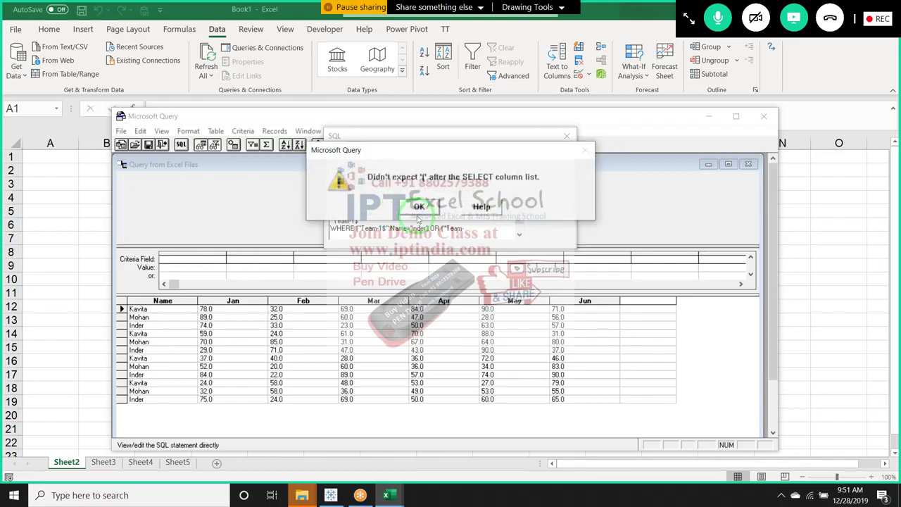
{"action": "left_click", "coordinate": [419, 209]}
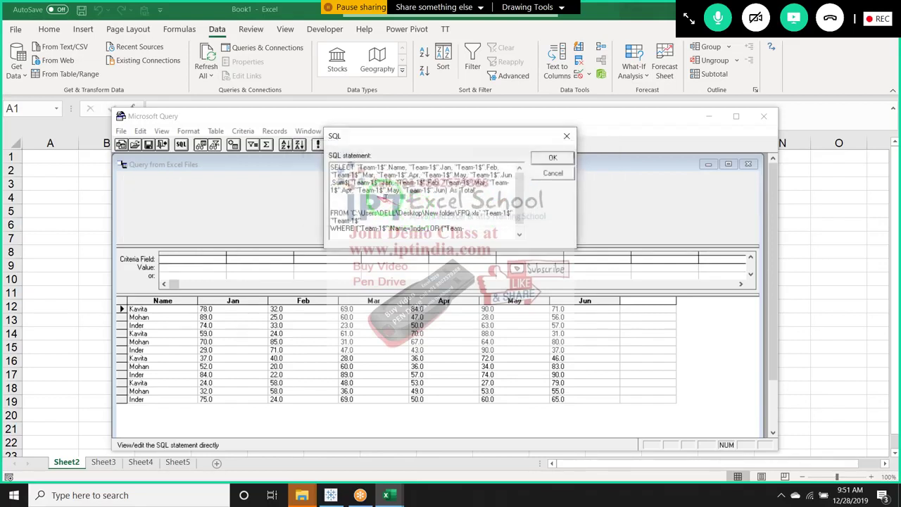
Rerun the SQL statement, getting the incorrect column expression error again
{"action": "left_click", "coordinate": [412, 205]}
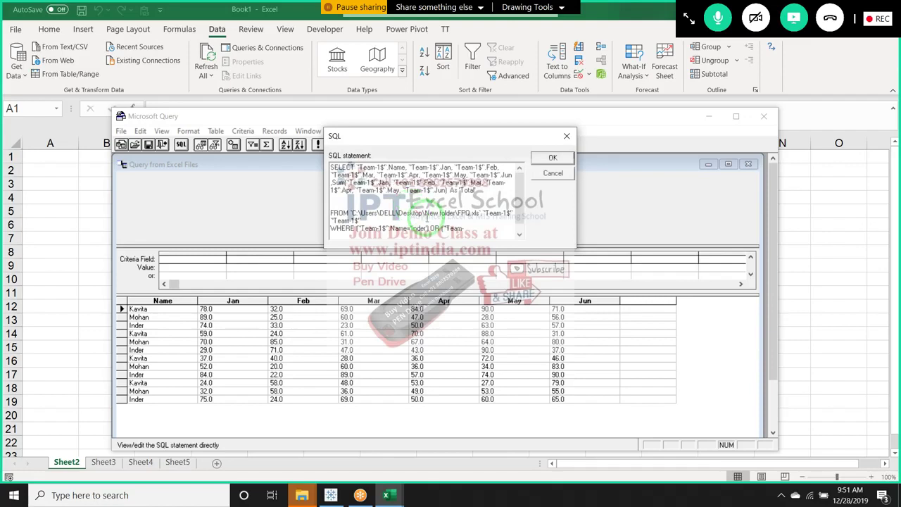
{"action": "left_click", "coordinate": [551, 158]}
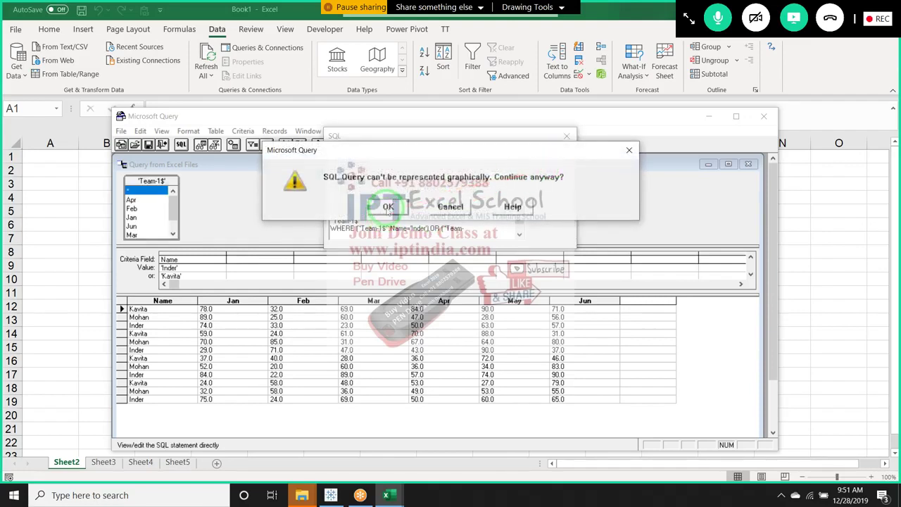
{"action": "left_click", "coordinate": [388, 208]}
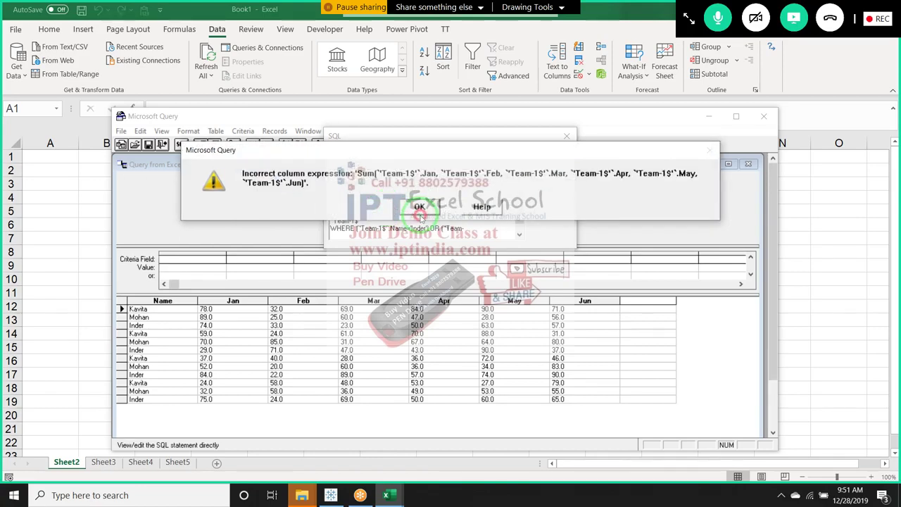
{"action": "left_click", "coordinate": [420, 206]}
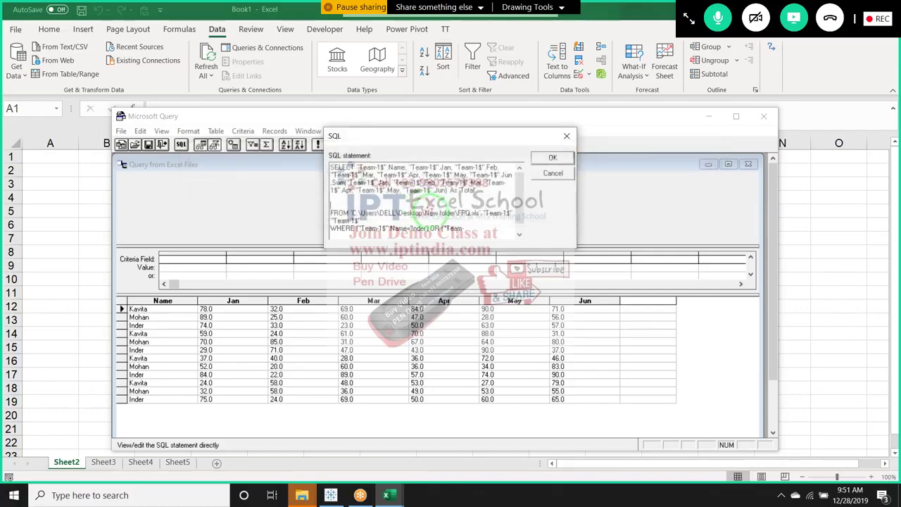
{"action": "left_click", "coordinate": [553, 157]}
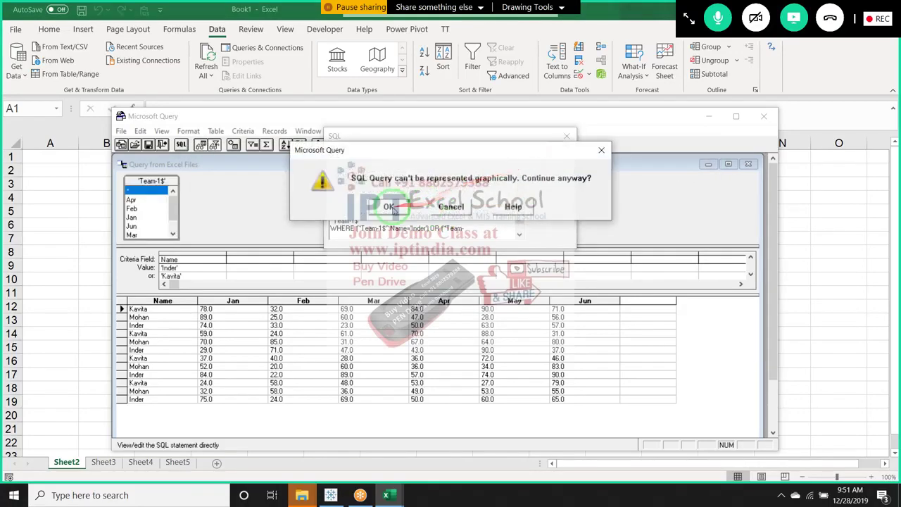
{"action": "key", "text": "Return"}
Read the help topic on the column expression error, then close it
{"action": "left_click", "coordinate": [484, 209]}
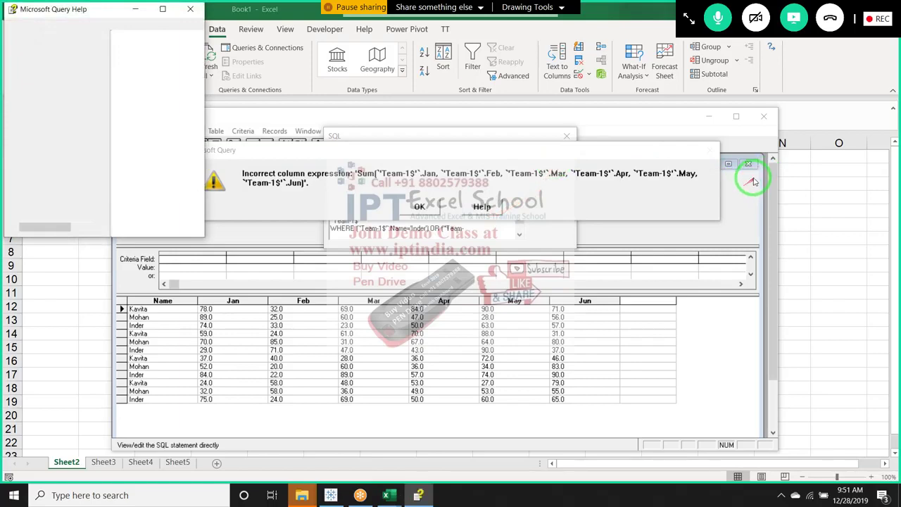
{"action": "key", "text": "Return"}
{"action": "left_click_drag", "start_coordinate": [365, 200], "coordinate": [93, 12]}
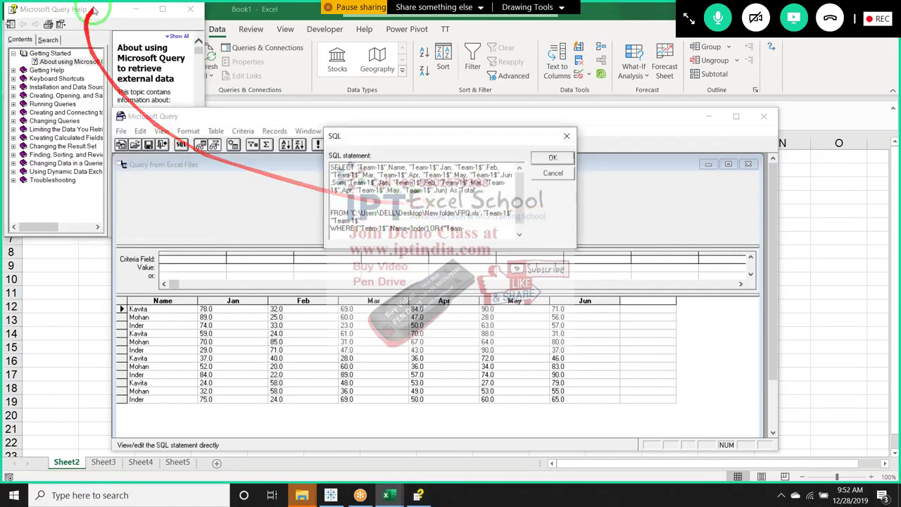
{"action": "double_click", "coordinate": [94, 12]}
{"action": "left_click_drag", "start_coordinate": [169, 18], "coordinate": [278, 321]}
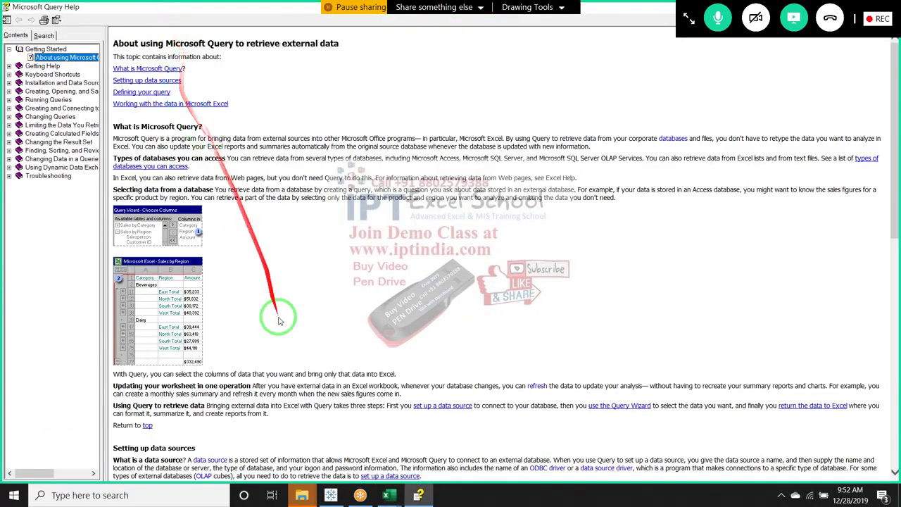
{"action": "scroll", "coordinate": [278, 321], "scroll_direction": "down", "scroll_amount": 1}
{"action": "scroll", "coordinate": [271, 379], "scroll_direction": "down", "scroll_amount": 4}
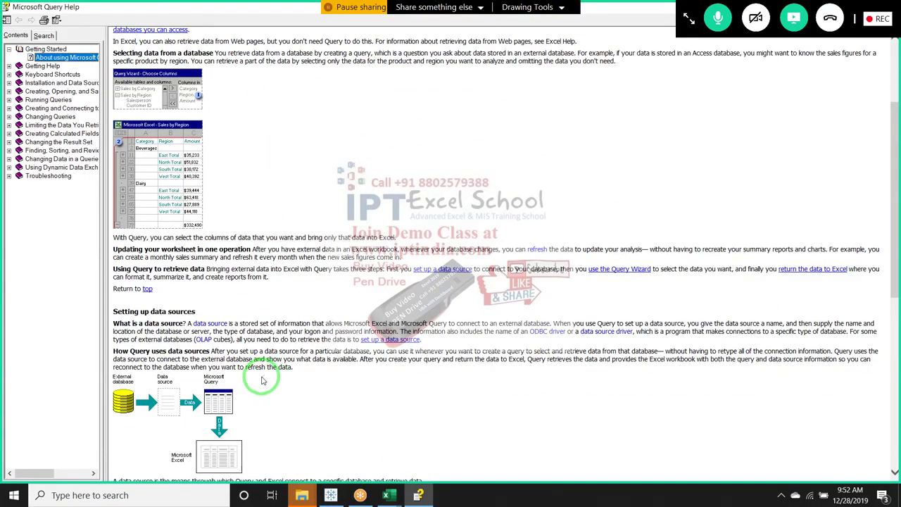
{"action": "scroll", "coordinate": [262, 384], "scroll_direction": "down", "scroll_amount": 5}
{"action": "scroll", "coordinate": [262, 384], "scroll_direction": "down", "scroll_amount": 5}
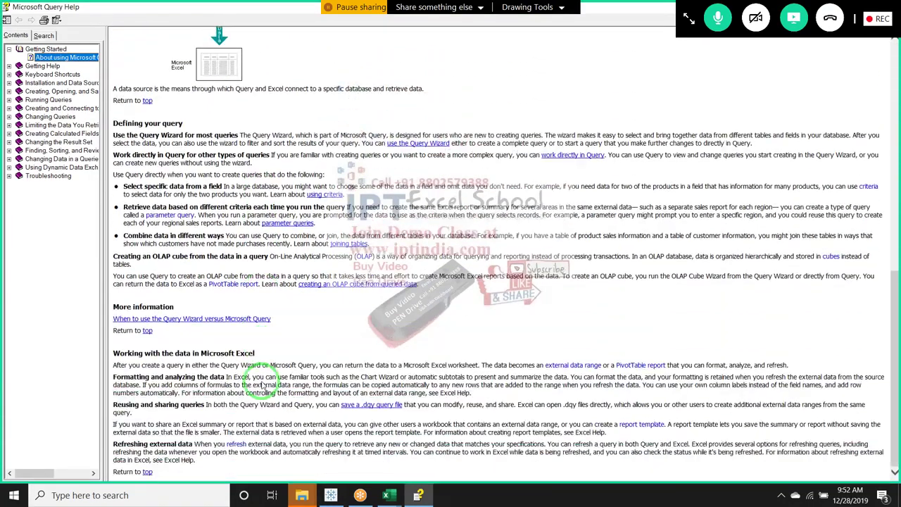
{"action": "scroll", "coordinate": [232, 105], "scroll_direction": "up", "scroll_amount": 10}
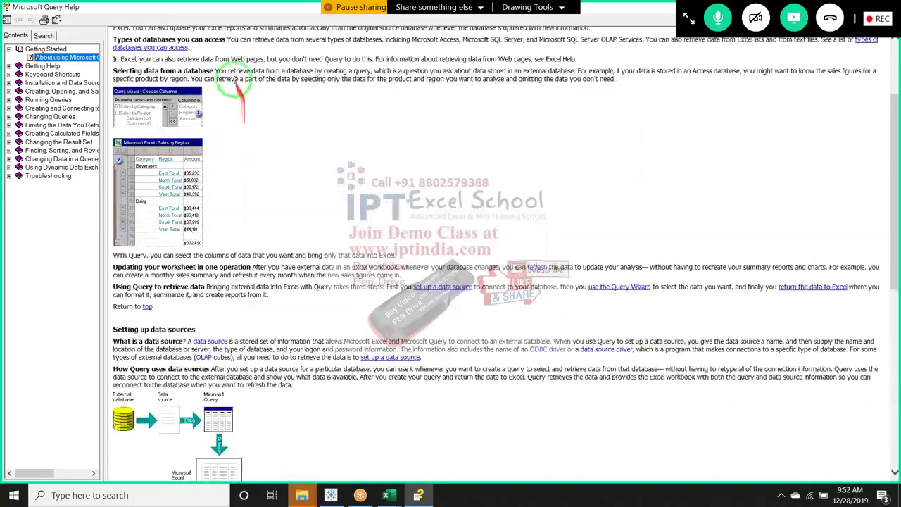
{"action": "double_click", "coordinate": [201, 7]}
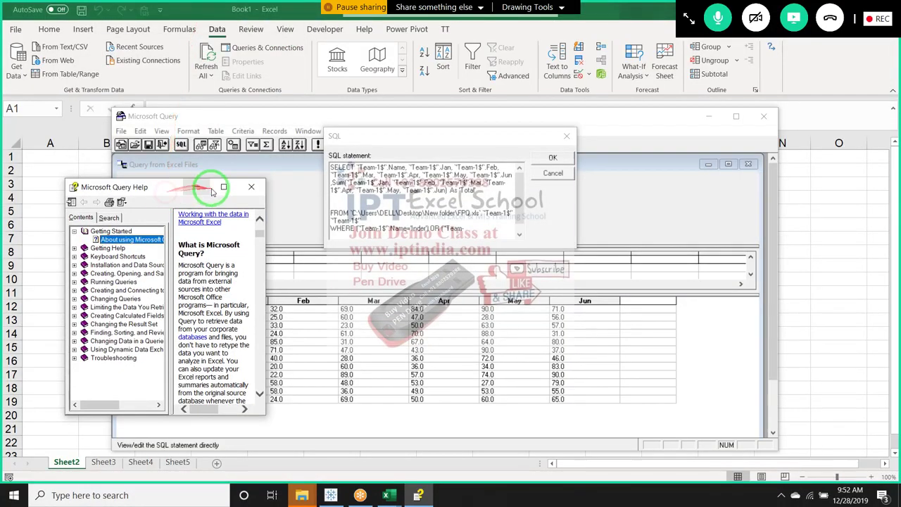
{"action": "left_click", "coordinate": [250, 187]}
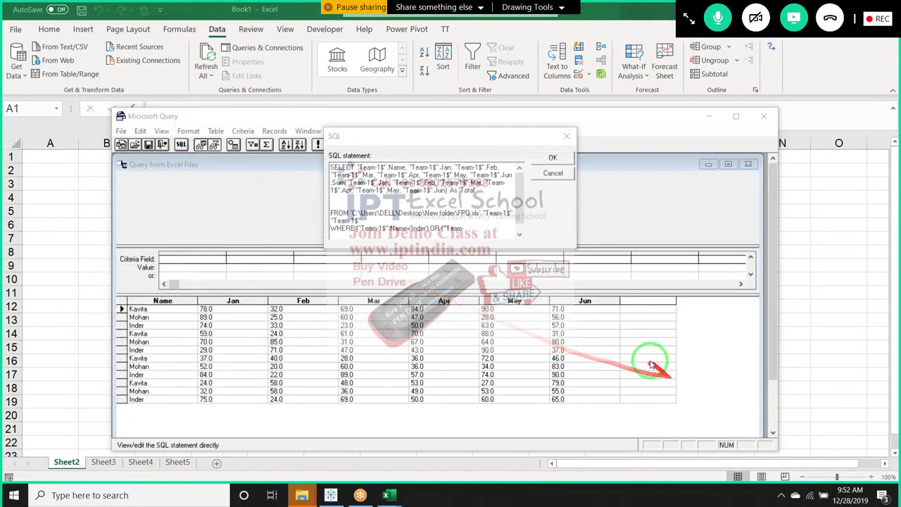
Close the SQL dialog and try a Total column after Jun, dismissing the Too few parameters error
{"action": "left_click", "coordinate": [553, 157]}
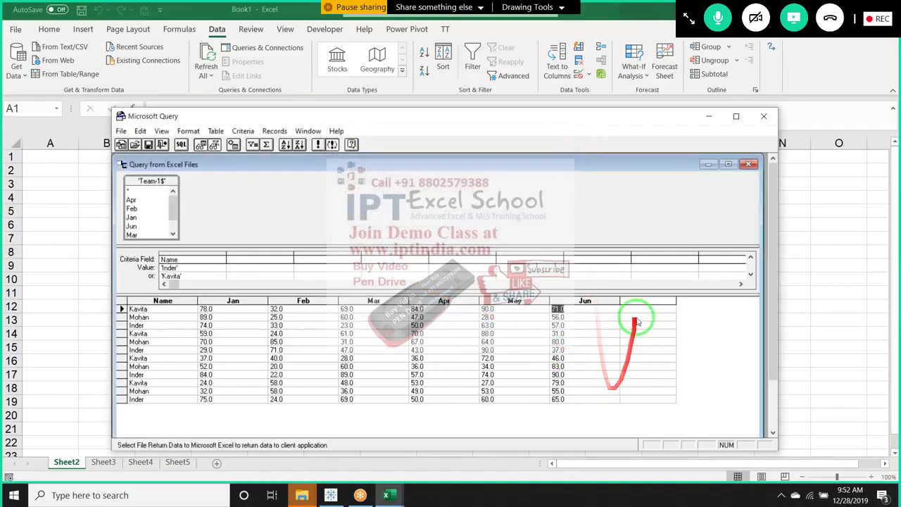
{"action": "left_click", "coordinate": [616, 302]}
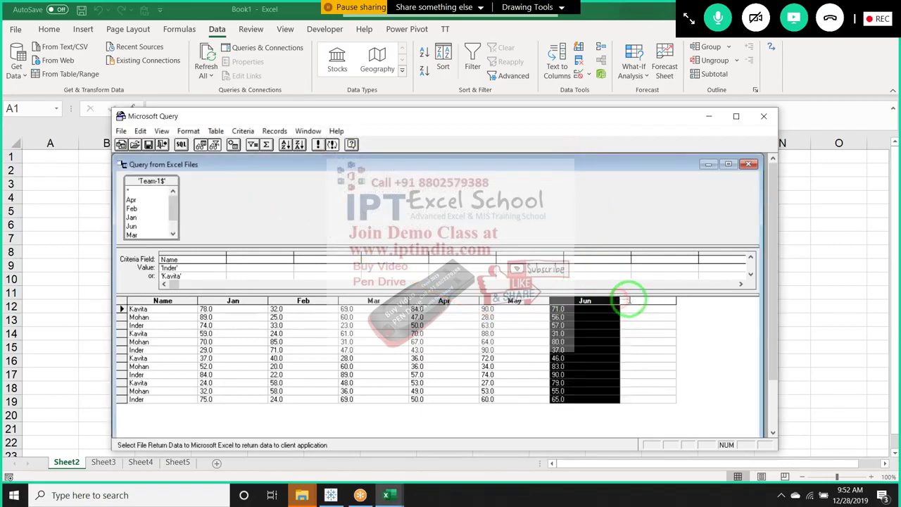
{"action": "left_click", "coordinate": [640, 303]}
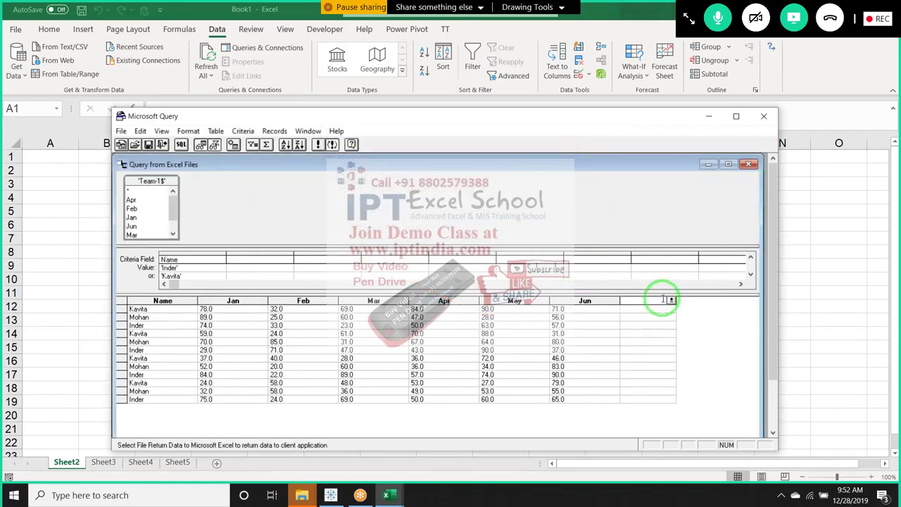
{"action": "left_click", "coordinate": [671, 302]}
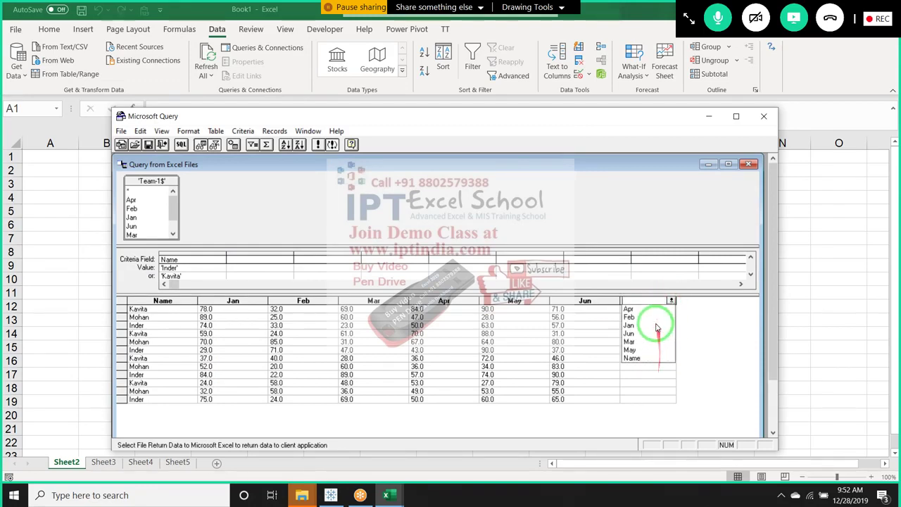
{"action": "left_click", "coordinate": [655, 302]}
{"action": "type", "text": "Total"}
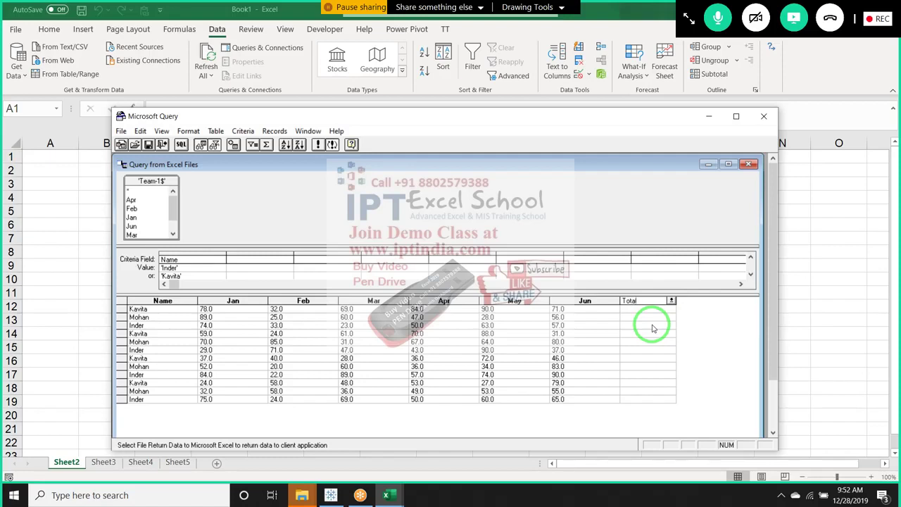
{"action": "key", "text": "Return"}
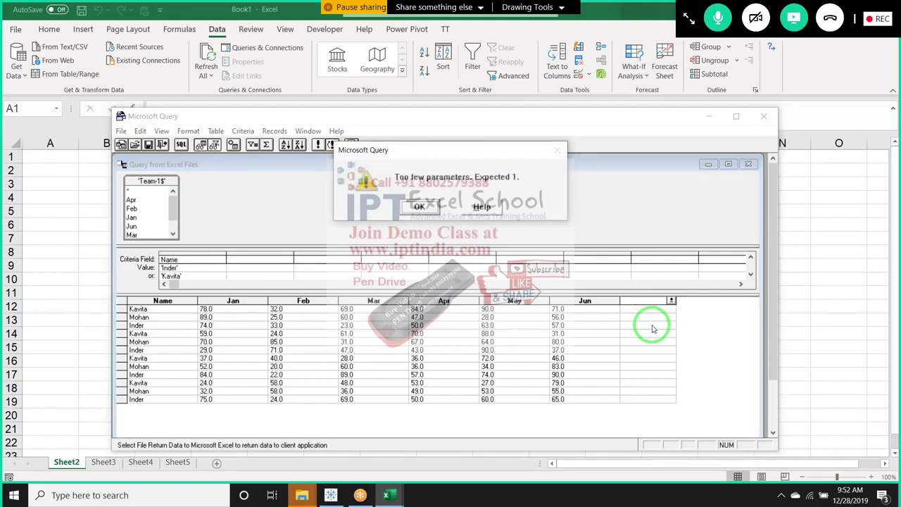
{"action": "key", "text": "Return"}
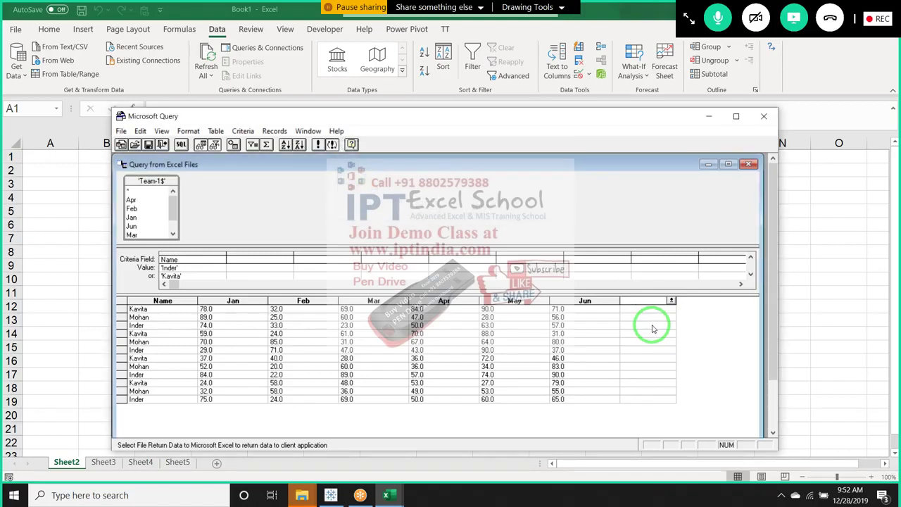
{"action": "scroll", "coordinate": [84, 240], "scroll_direction": "down", "scroll_amount": 4}
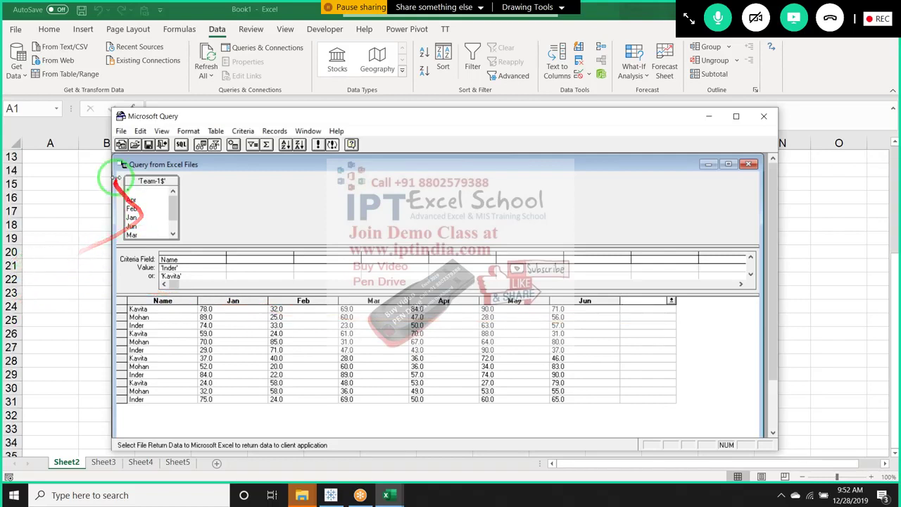
Return the query data to Excel as a PivotTable report
{"action": "left_click", "coordinate": [122, 131]}
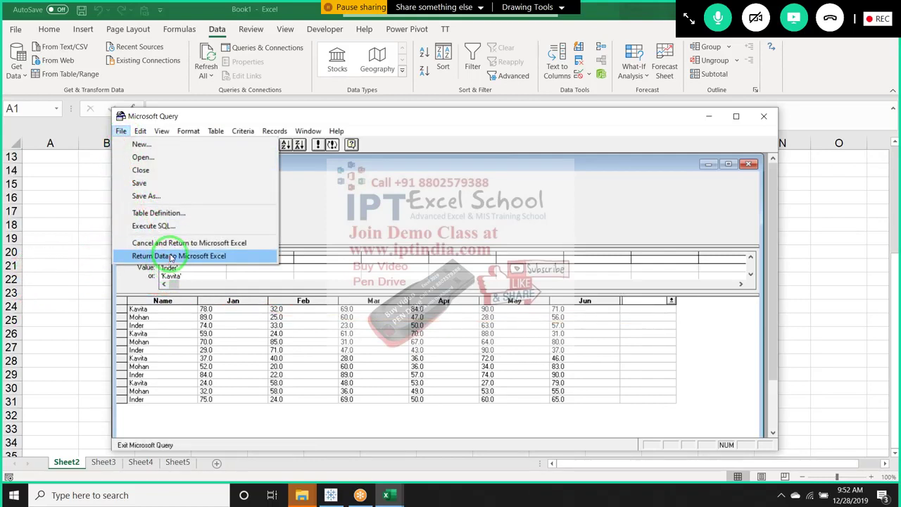
{"action": "left_click", "coordinate": [171, 258]}
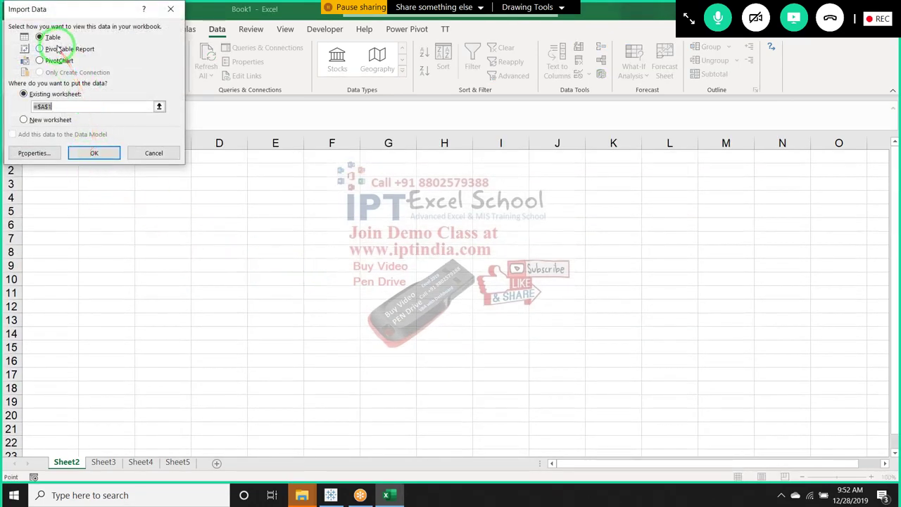
{"action": "left_click", "coordinate": [58, 49]}
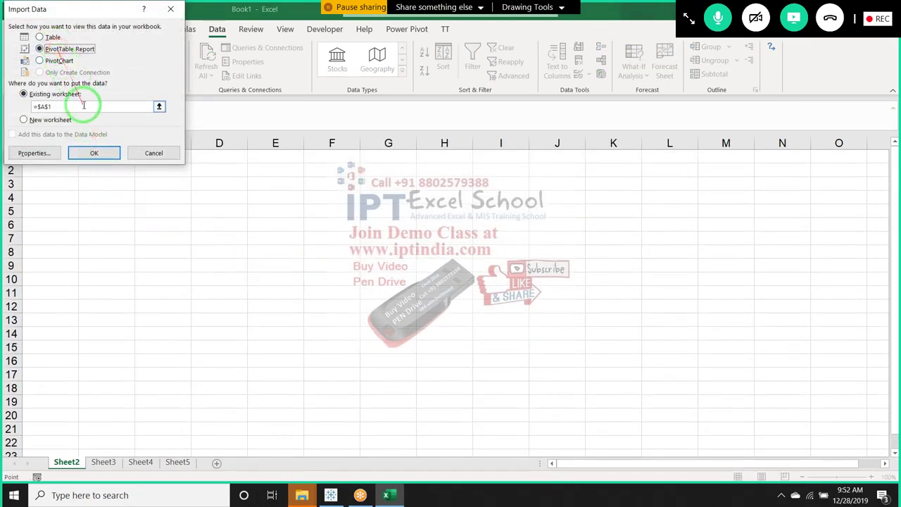
{"action": "left_click", "coordinate": [105, 154]}
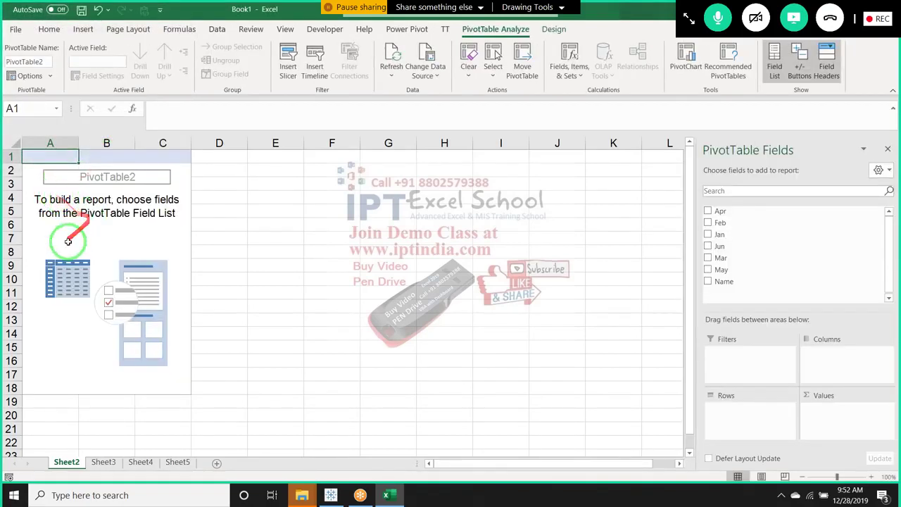
Put Name in Rows and Sum of Apr in Values, then hide the field list
{"action": "left_click_drag", "start_coordinate": [732, 282], "coordinate": [750, 412]}
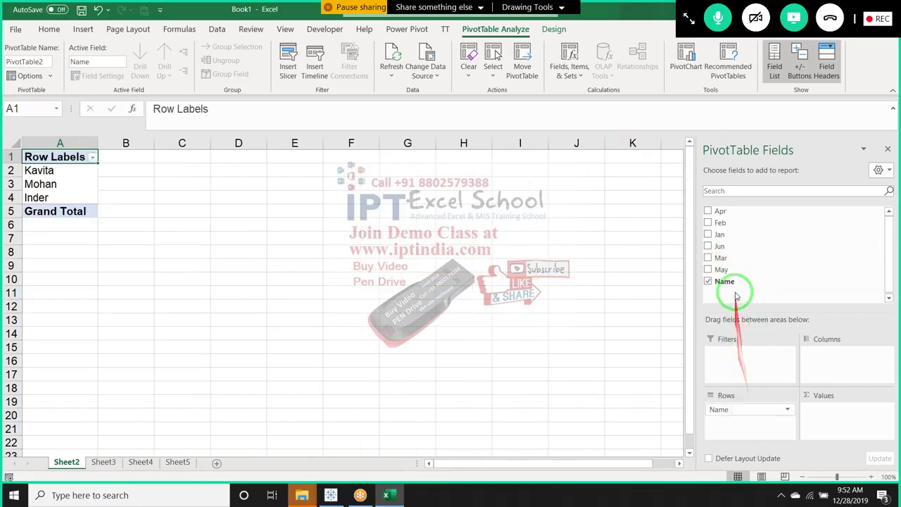
{"action": "left_click_drag", "start_coordinate": [721, 211], "coordinate": [839, 438]}
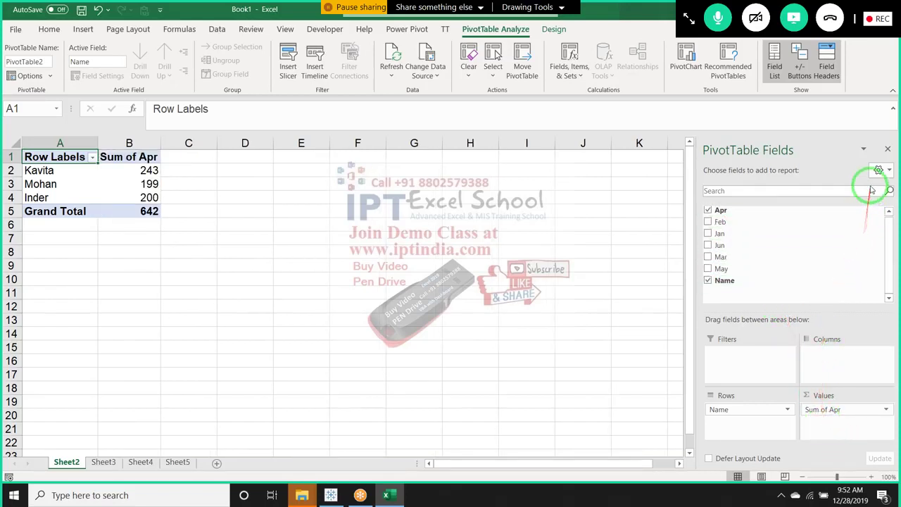
{"action": "left_click", "coordinate": [889, 149]}
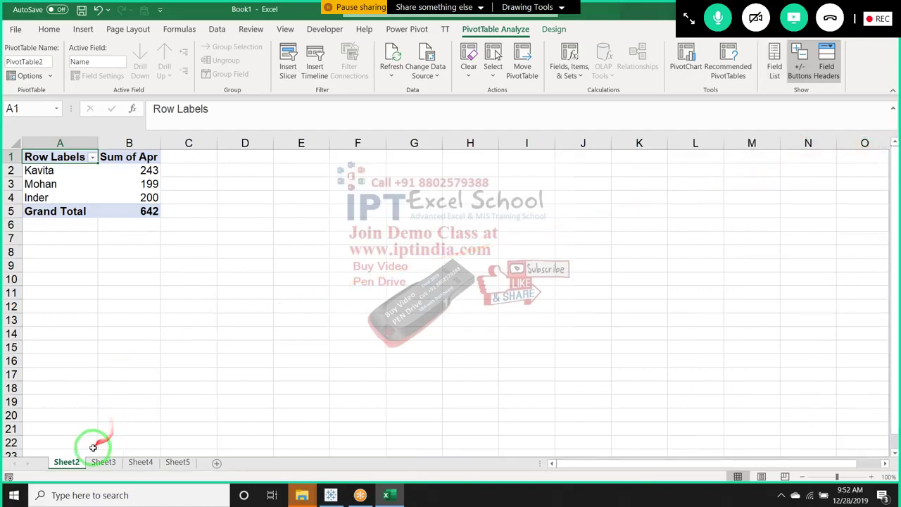
Delete Sheet2 from the workbook
{"action": "right_click", "coordinate": [66, 459]}
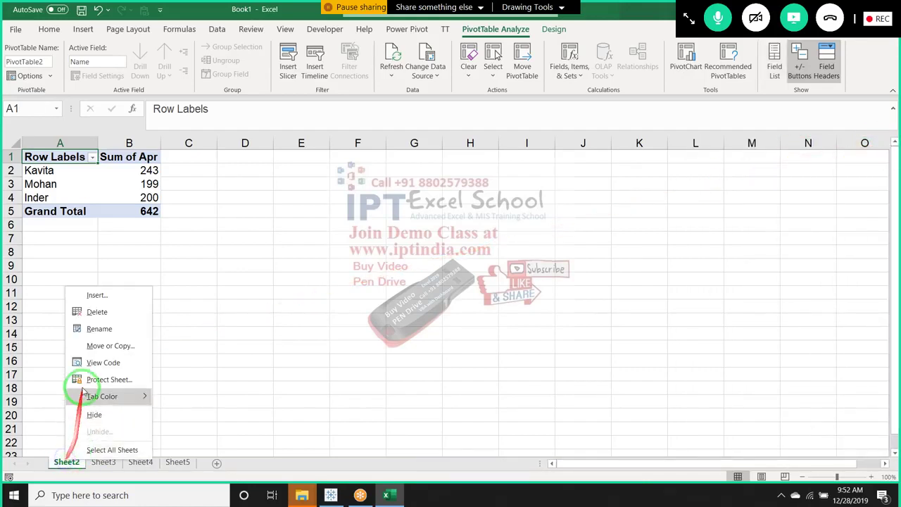
{"action": "left_click", "coordinate": [96, 313]}
{"action": "left_click", "coordinate": [438, 279]}
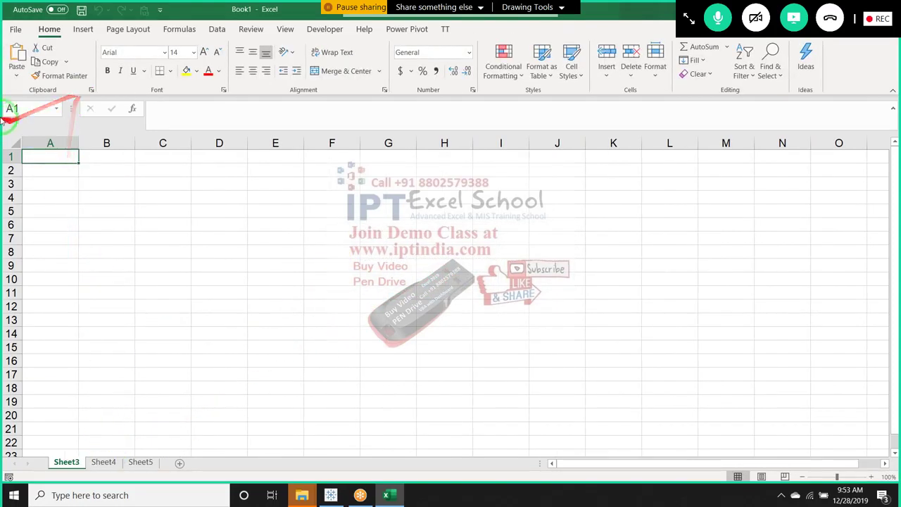
Import the PPQ workbook from Desktop\New folder using Get Data > From Workbook
{"action": "left_click", "coordinate": [217, 29]}
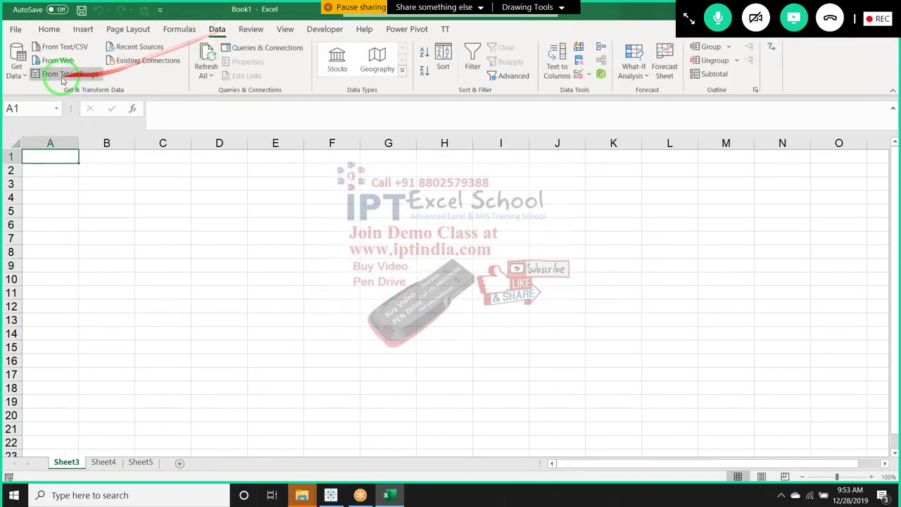
{"action": "left_click", "coordinate": [17, 64]}
{"action": "mouse_move", "coordinate": [53, 97]}
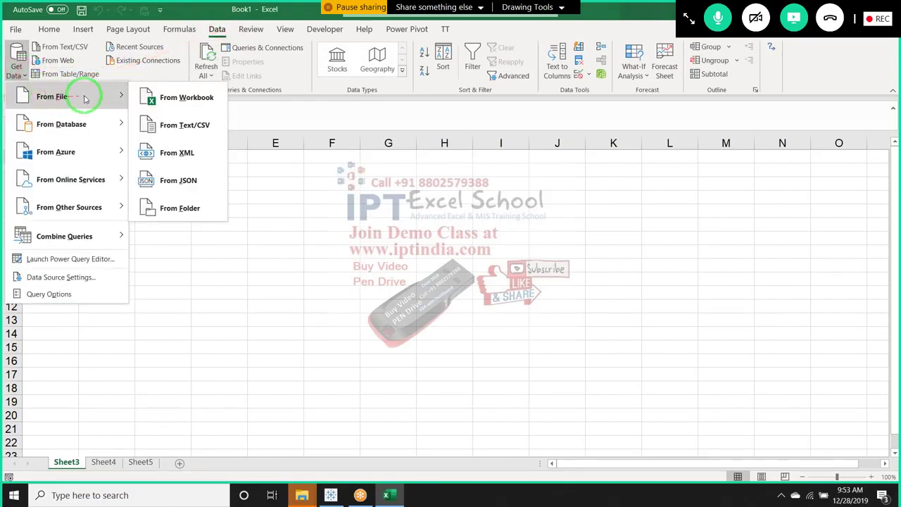
{"action": "left_click", "coordinate": [147, 98]}
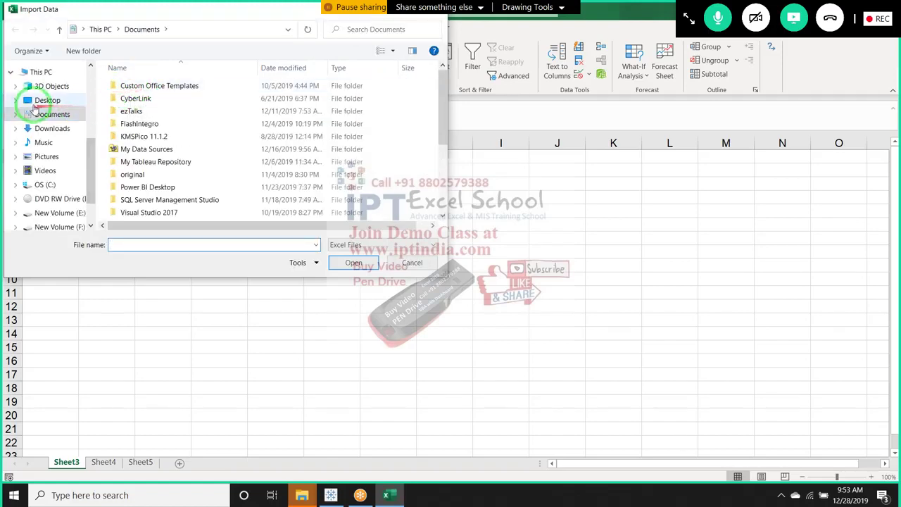
{"action": "left_click", "coordinate": [47, 100]}
{"action": "double_click", "coordinate": [126, 88]}
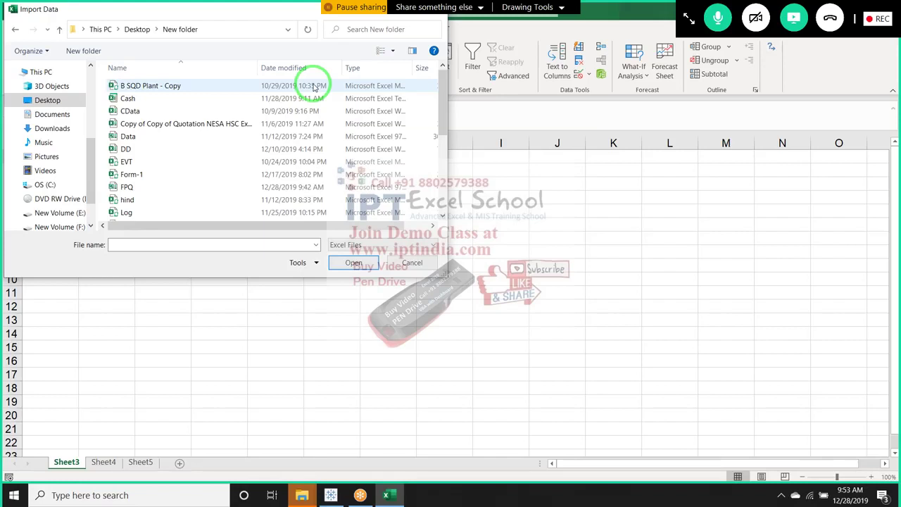
{"action": "scroll", "coordinate": [163, 200], "scroll_direction": "down", "scroll_amount": 1}
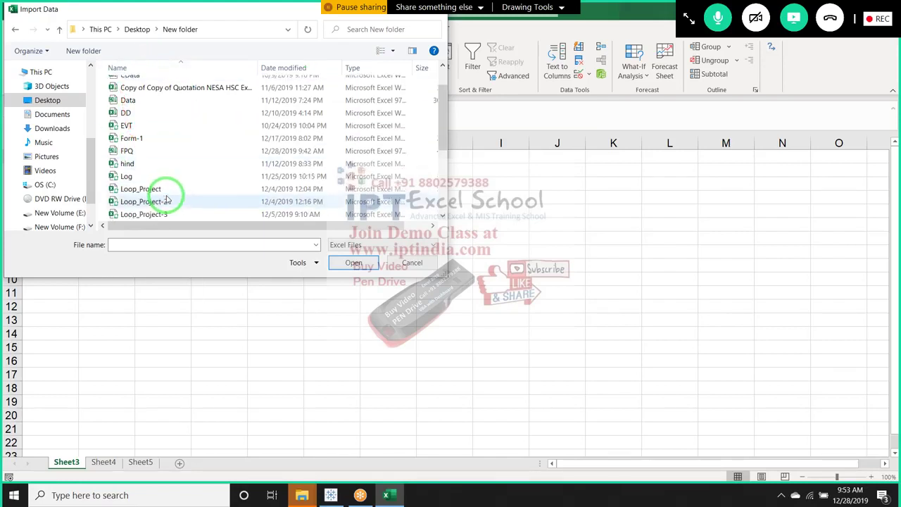
{"action": "scroll", "coordinate": [165, 200], "scroll_direction": "down", "scroll_amount": 1}
{"action": "scroll", "coordinate": [167, 199], "scroll_direction": "down", "scroll_amount": 1}
{"action": "scroll", "coordinate": [167, 200], "scroll_direction": "down", "scroll_amount": 1}
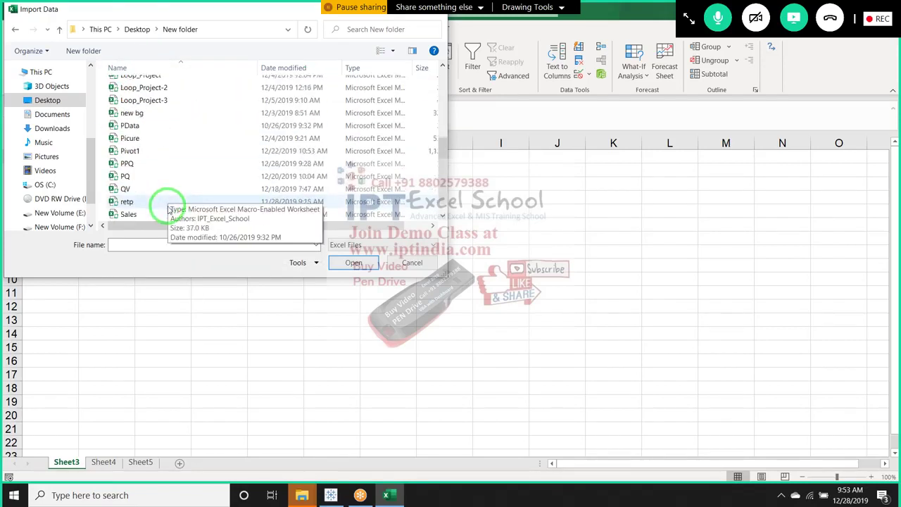
{"action": "left_click", "coordinate": [167, 165]}
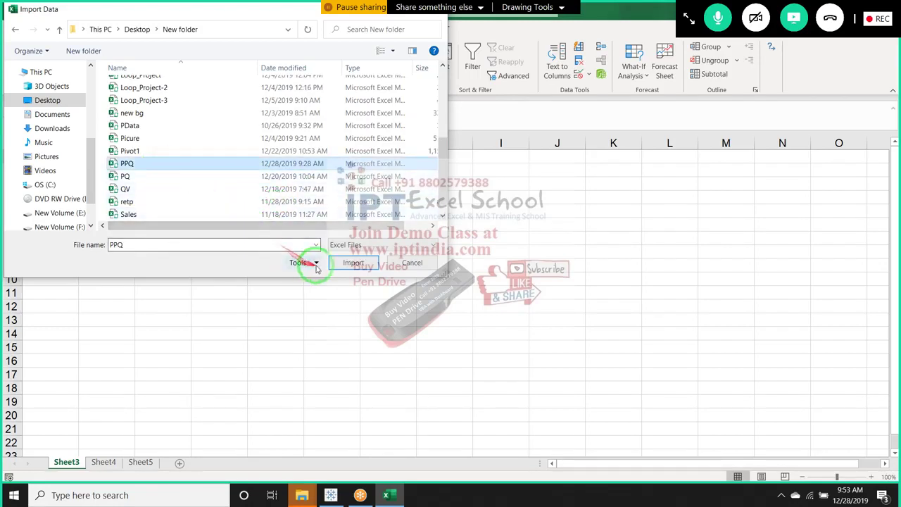
{"action": "left_click", "coordinate": [359, 266]}
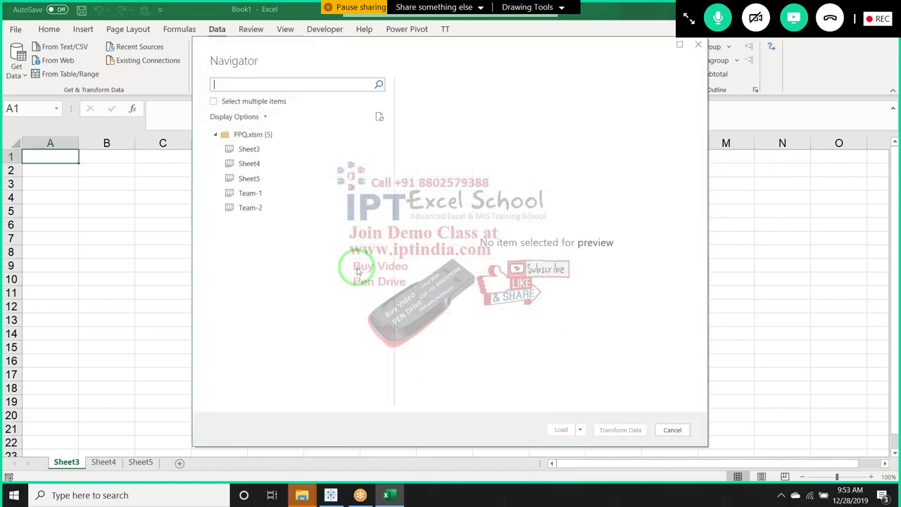
Preview the Team-1 sheet in the Navigator and load it into the Power Query Editor
{"action": "left_click", "coordinate": [274, 192]}
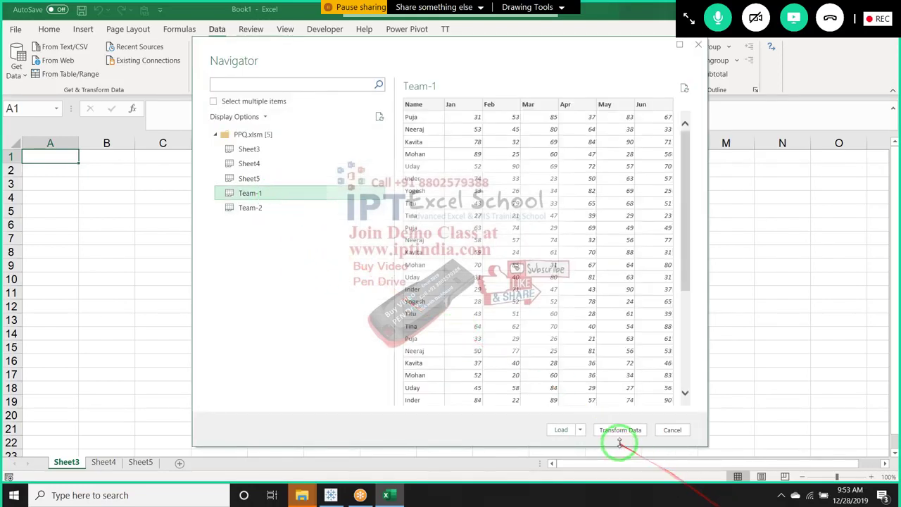
{"action": "left_click", "coordinate": [622, 437]}
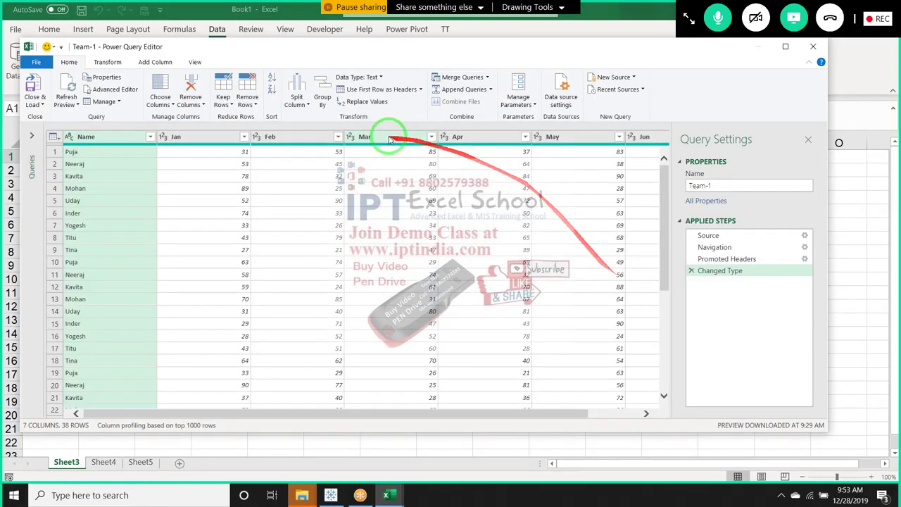
Start a custom column named Total with the formula Jan + Feb + Mar
{"action": "left_click", "coordinate": [141, 62]}
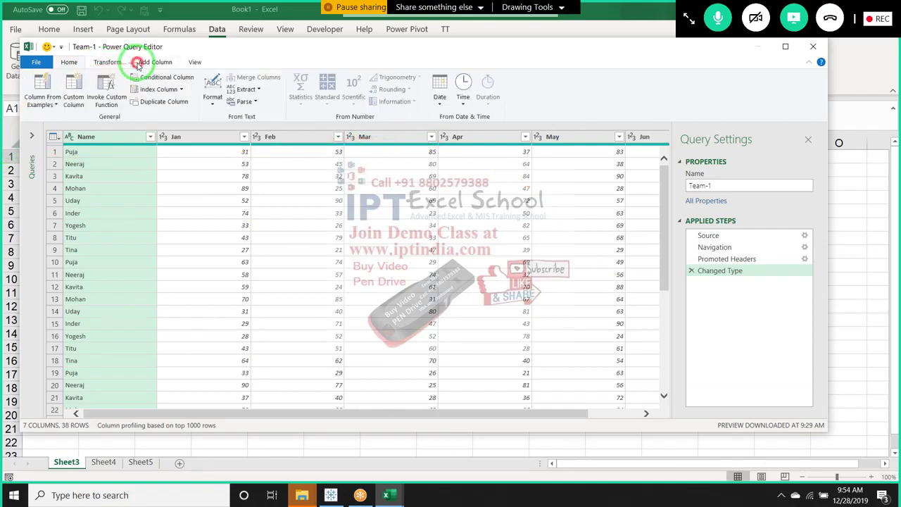
{"action": "left_click", "coordinate": [84, 95]}
{"action": "type", "text": "Total"}
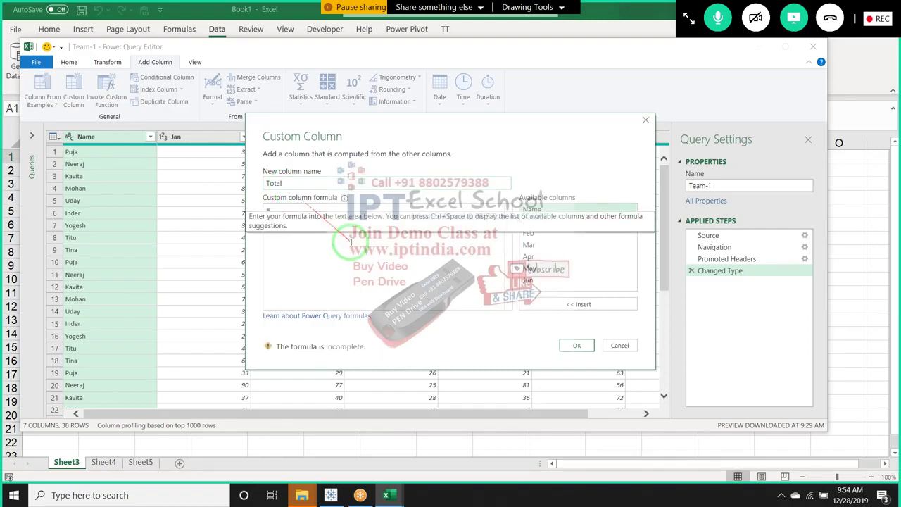
{"action": "left_click", "coordinate": [318, 224]}
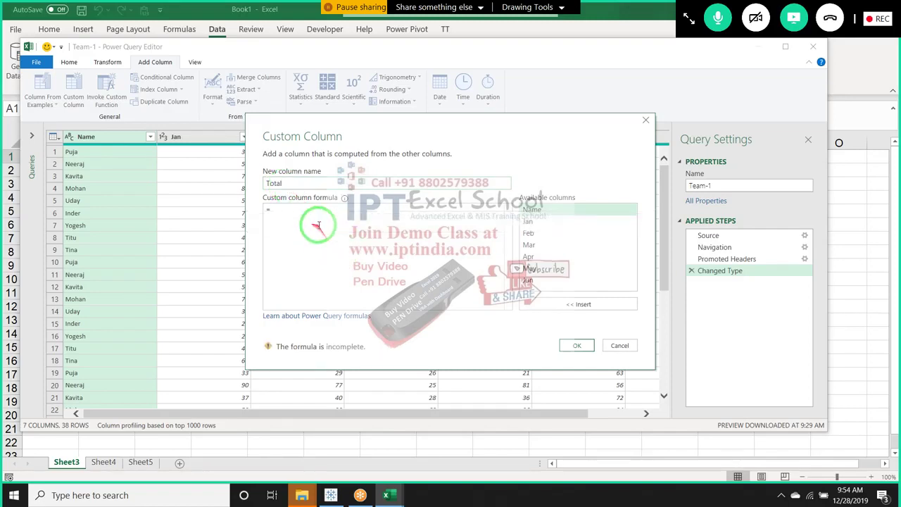
{"action": "double_click", "coordinate": [555, 222]}
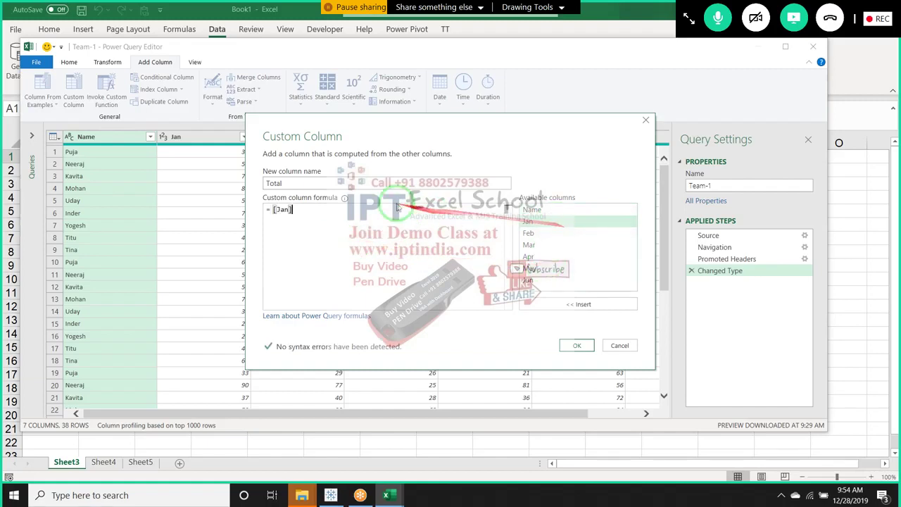
{"action": "left_click", "coordinate": [387, 207]}
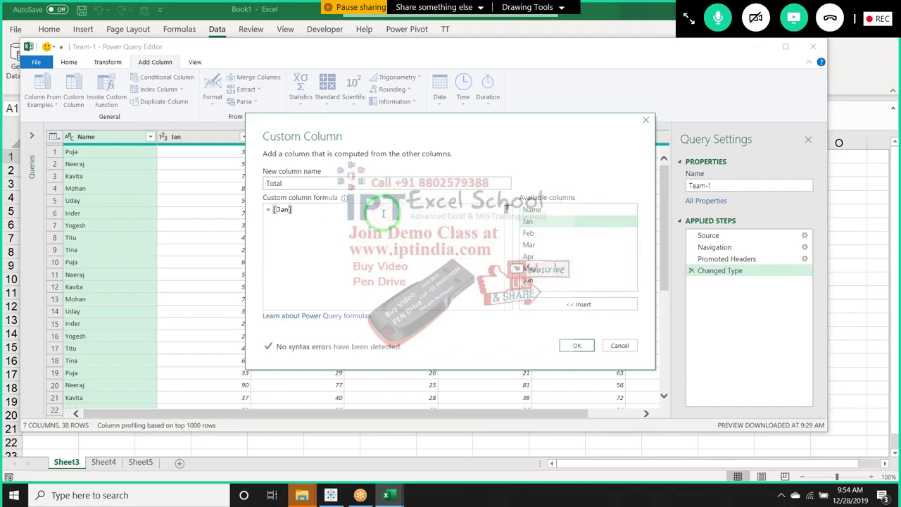
{"action": "type", "text": "+"}
{"action": "left_click", "coordinate": [529, 234]}
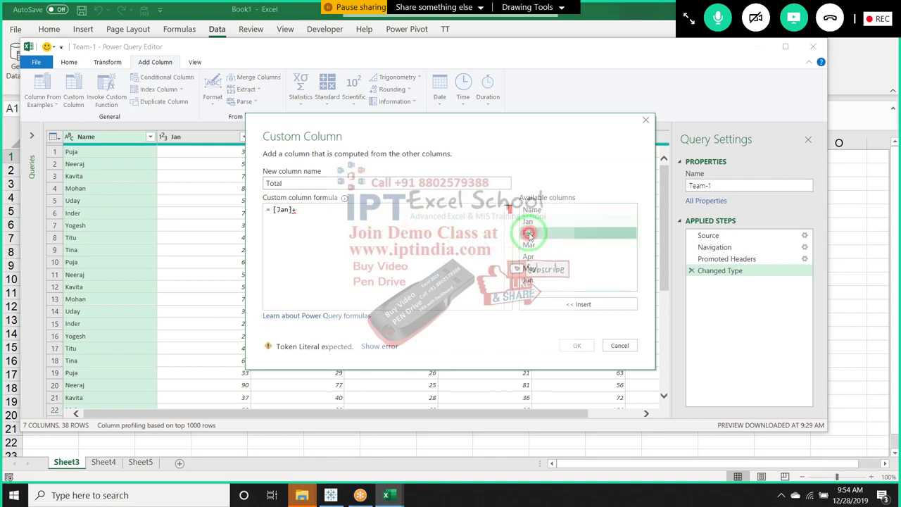
{"action": "double_click", "coordinate": [529, 235]}
{"action": "type", "text": "+"}
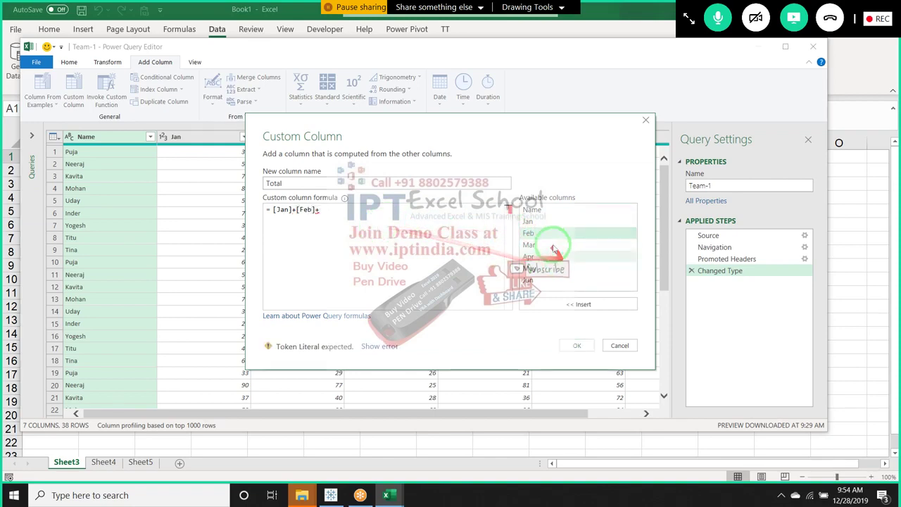
{"action": "left_click", "coordinate": [547, 246]}
{"action": "double_click", "coordinate": [545, 246]}
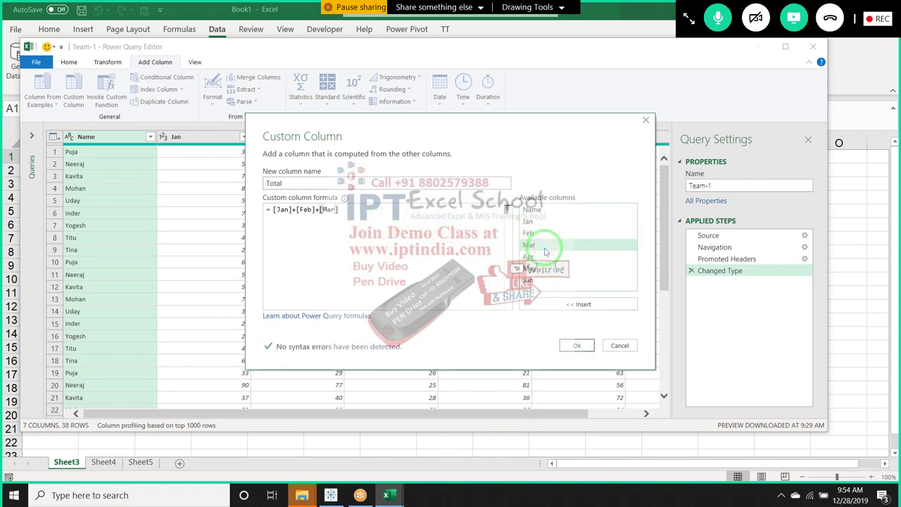
Extend the Total formula with Apr, May and Jun and create the column
{"action": "type", "text": "+"}
{"action": "left_click", "coordinate": [548, 258]}
{"action": "double_click", "coordinate": [548, 258]}
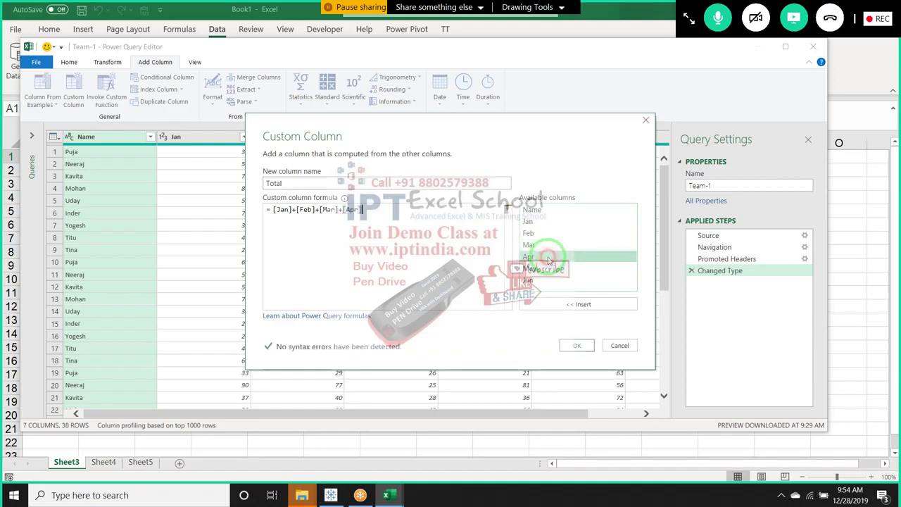
{"action": "type", "text": "+"}
{"action": "left_click", "coordinate": [551, 268]}
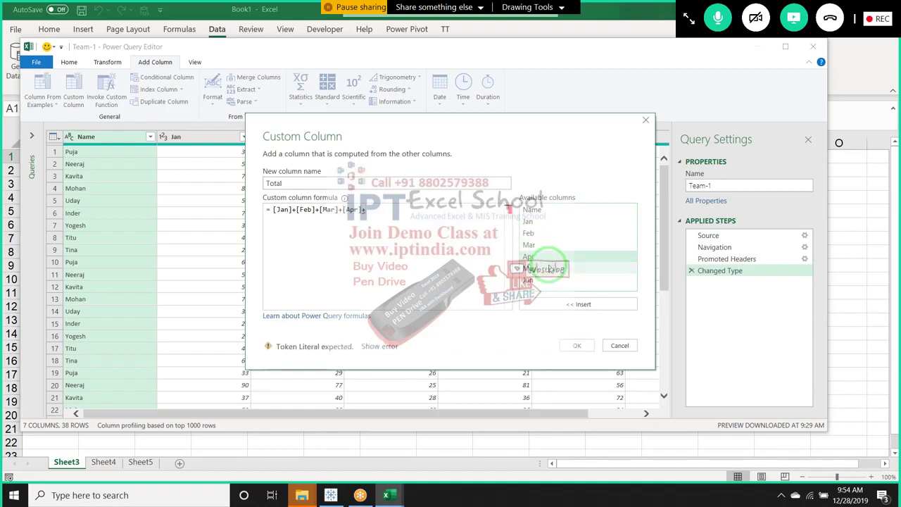
{"action": "double_click", "coordinate": [551, 268]}
{"action": "type", "text": "+"}
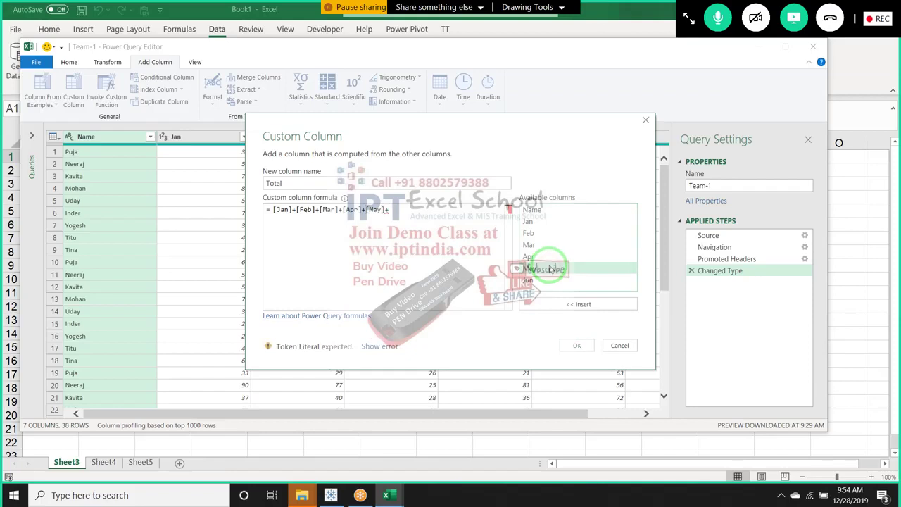
{"action": "double_click", "coordinate": [541, 282]}
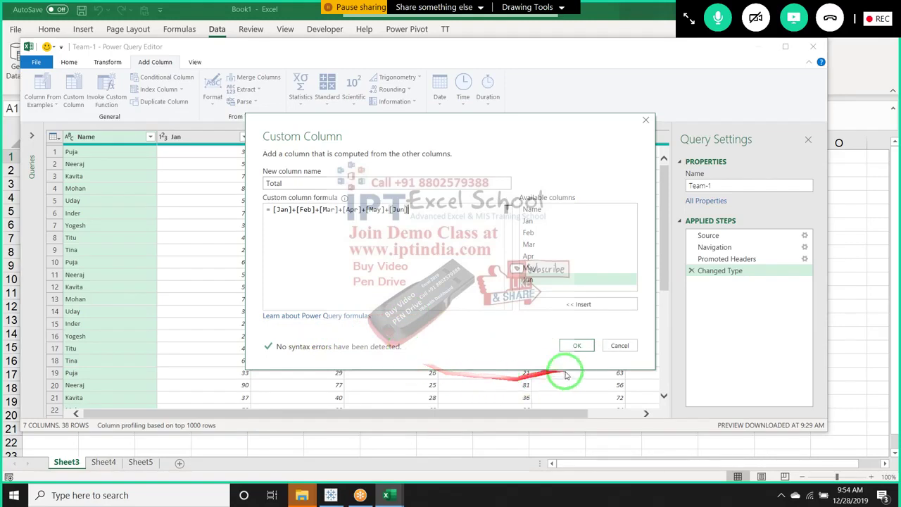
{"action": "left_click", "coordinate": [576, 344]}
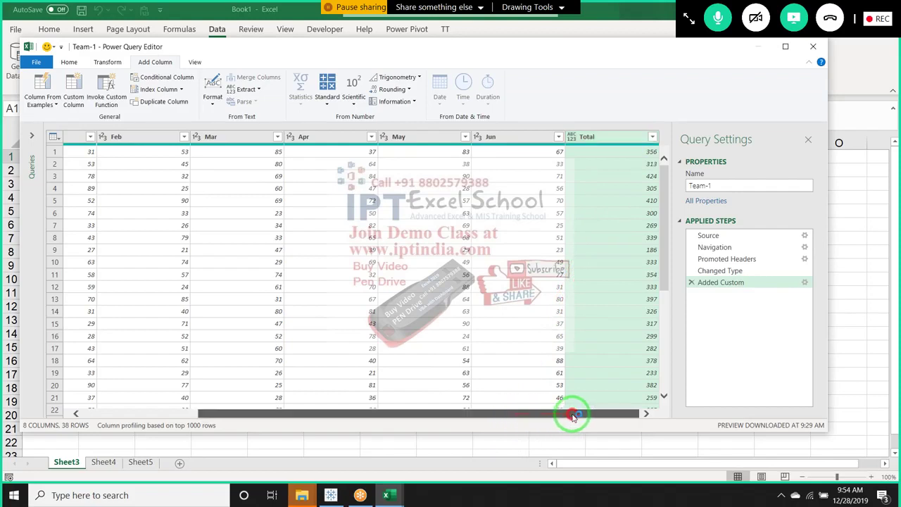
Filter the Name column to exclude Inder, Kavita and Mohan
{"action": "left_click_drag", "start_coordinate": [574, 414], "coordinate": [435, 413]}
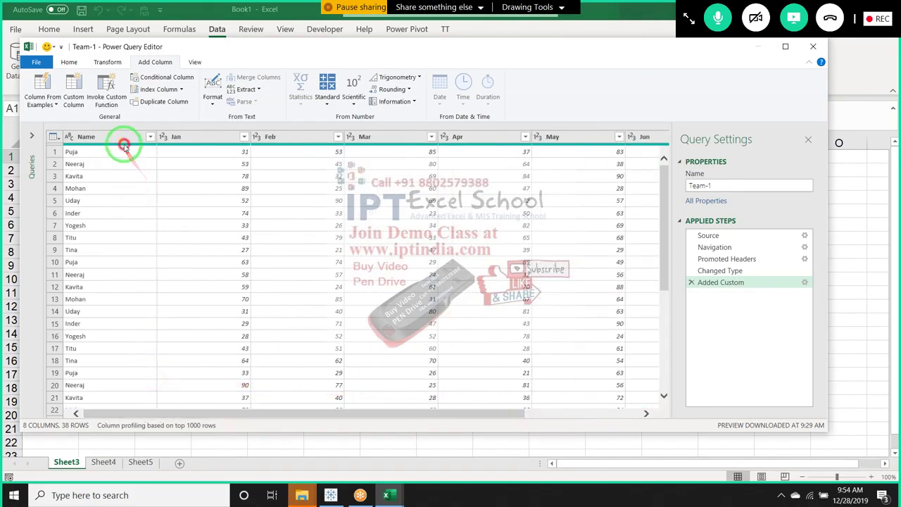
{"action": "left_click", "coordinate": [140, 138]}
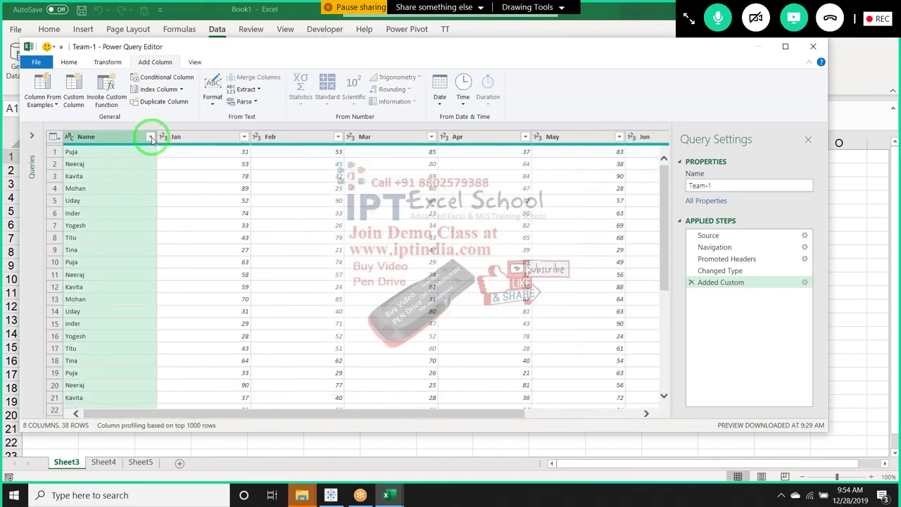
{"action": "left_click", "coordinate": [152, 138]}
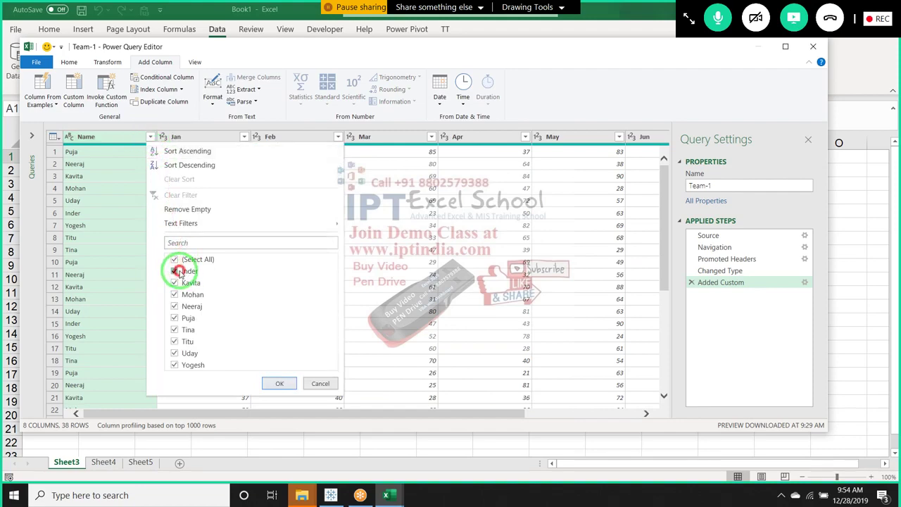
{"action": "left_click", "coordinate": [179, 274]}
{"action": "left_click", "coordinate": [174, 282]}
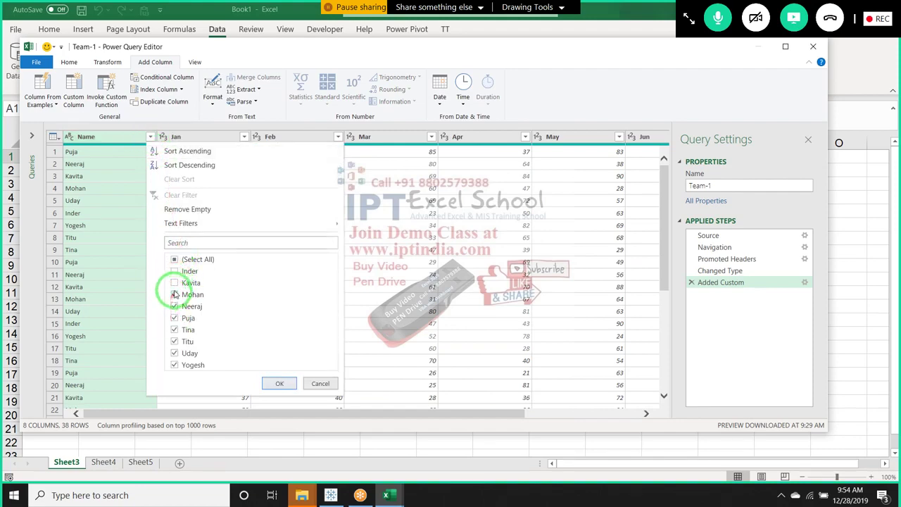
{"action": "left_click", "coordinate": [174, 294]}
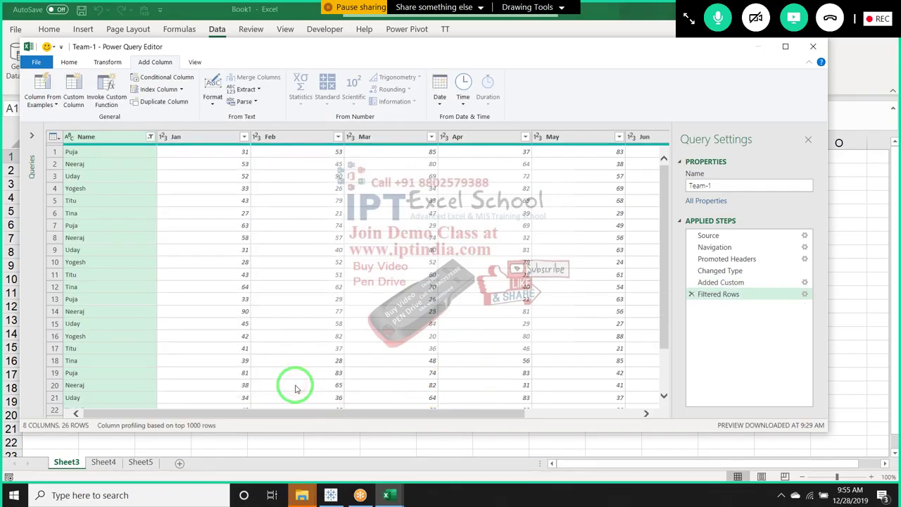
{"action": "left_click", "coordinate": [38, 63]}
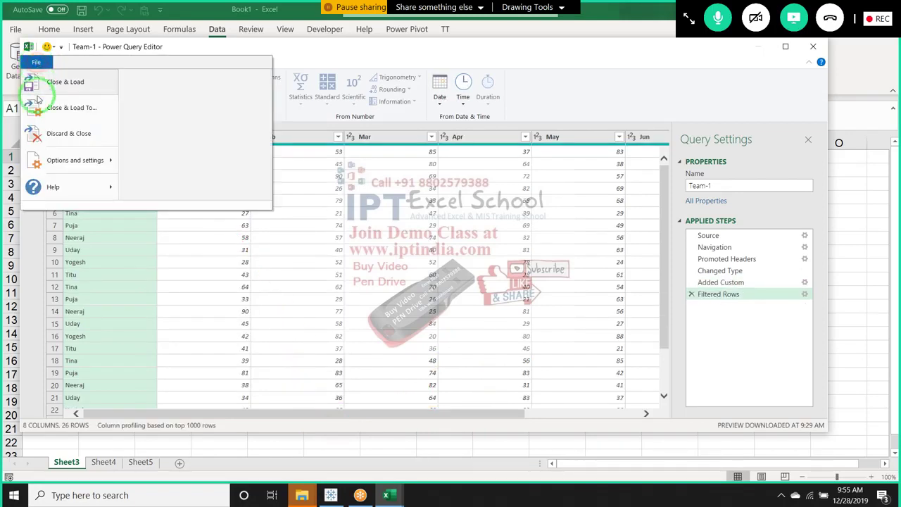
Close & Load the Team-1 query to a table on Sheet6, review it, and reopen the query
{"action": "left_click", "coordinate": [73, 84]}
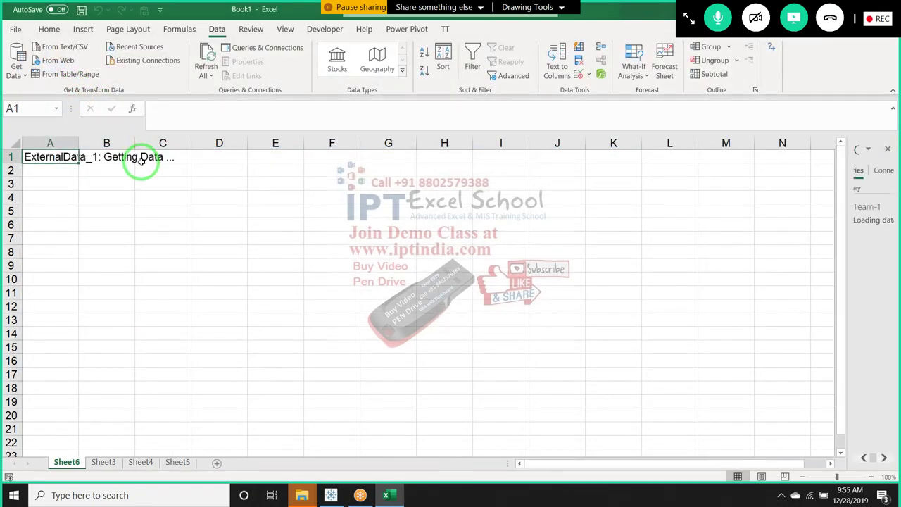
{"action": "scroll", "coordinate": [111, 227], "scroll_direction": "down", "scroll_amount": 1}
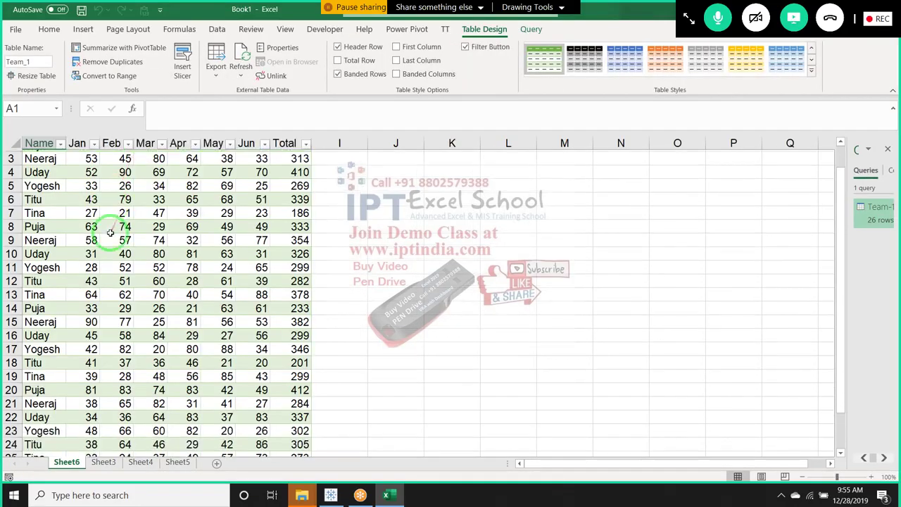
{"action": "scroll", "coordinate": [111, 228], "scroll_direction": "down", "scroll_amount": 5}
{"action": "scroll", "coordinate": [111, 234], "scroll_direction": "up", "scroll_amount": 6}
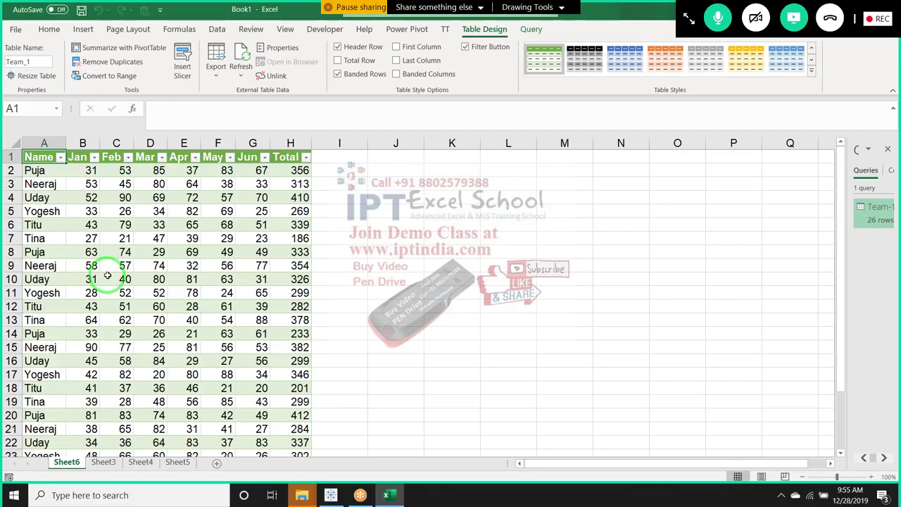
{"action": "double_click", "coordinate": [874, 227]}
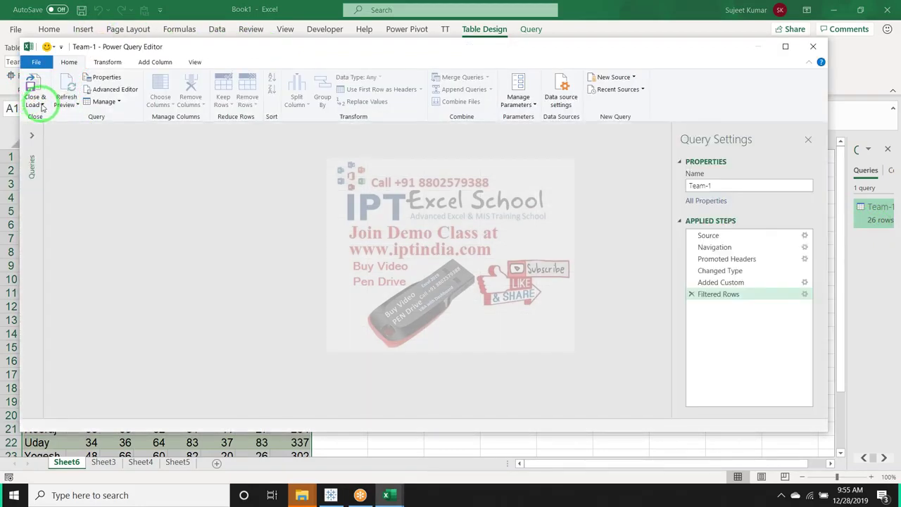
Close the editor and inspect the Sheet6 table values, such as Total 313 in H3
{"action": "left_click", "coordinate": [41, 106]}
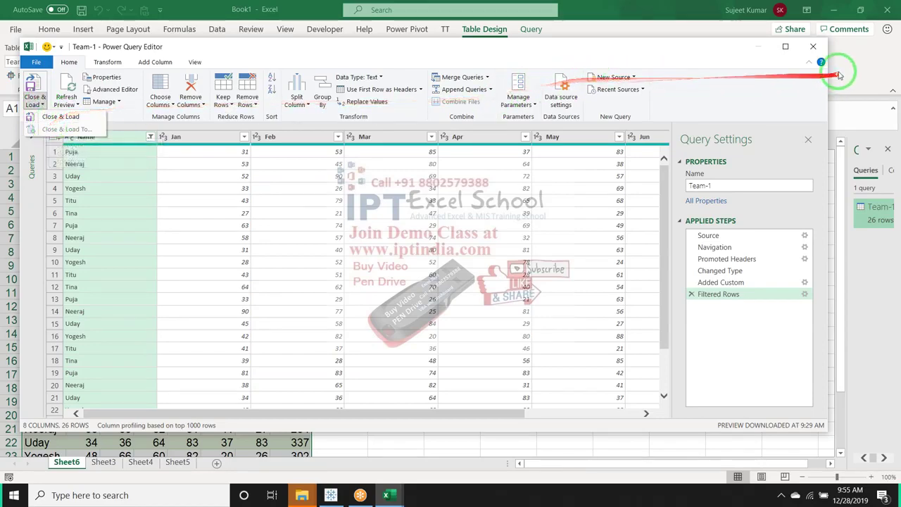
{"action": "left_click", "coordinate": [813, 47]}
{"action": "left_click", "coordinate": [296, 184]}
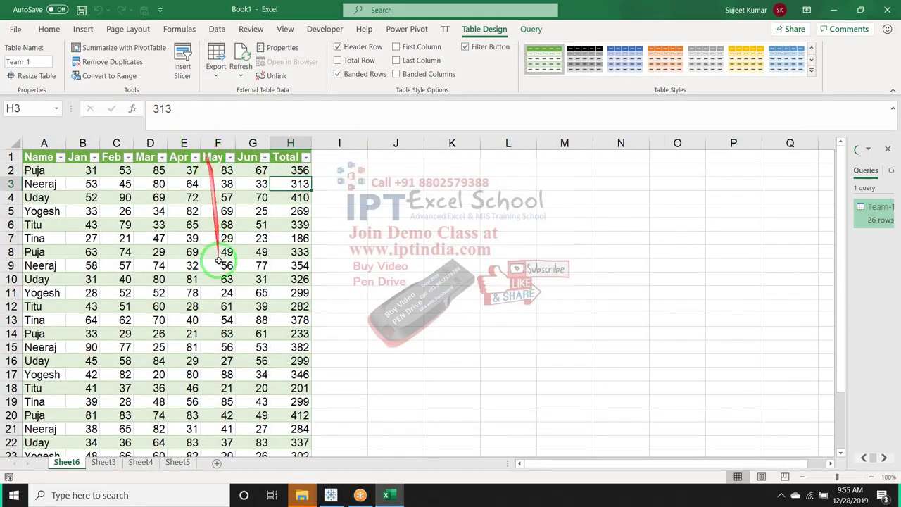
{"action": "scroll", "coordinate": [207, 310], "scroll_direction": "down", "scroll_amount": 12}
{"action": "scroll", "coordinate": [209, 309], "scroll_direction": "up", "scroll_amount": 7}
{"action": "scroll", "coordinate": [209, 309], "scroll_direction": "up", "scroll_amount": 5}
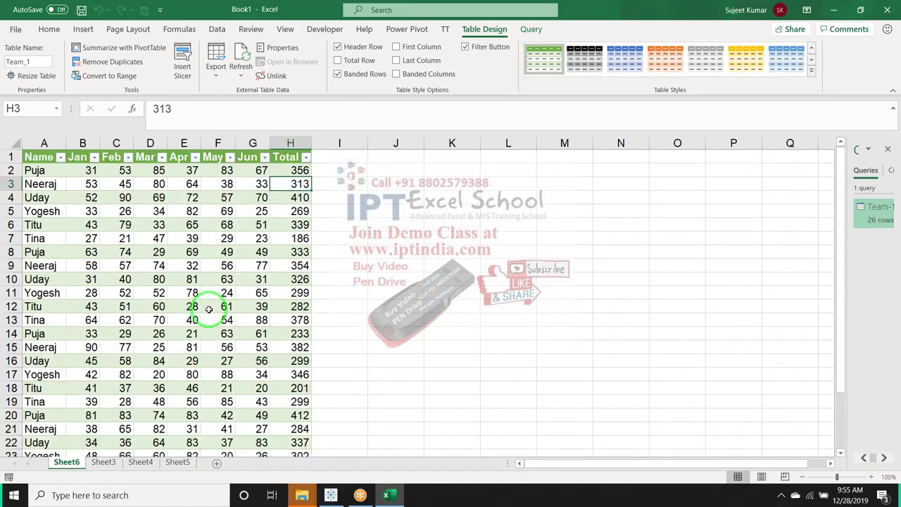
{"action": "scroll", "coordinate": [209, 309], "scroll_direction": "down", "scroll_amount": 5}
{"action": "scroll", "coordinate": [210, 309], "scroll_direction": "up", "scroll_amount": 4}
{"action": "scroll", "coordinate": [210, 310], "scroll_direction": "up", "scroll_amount": 1}
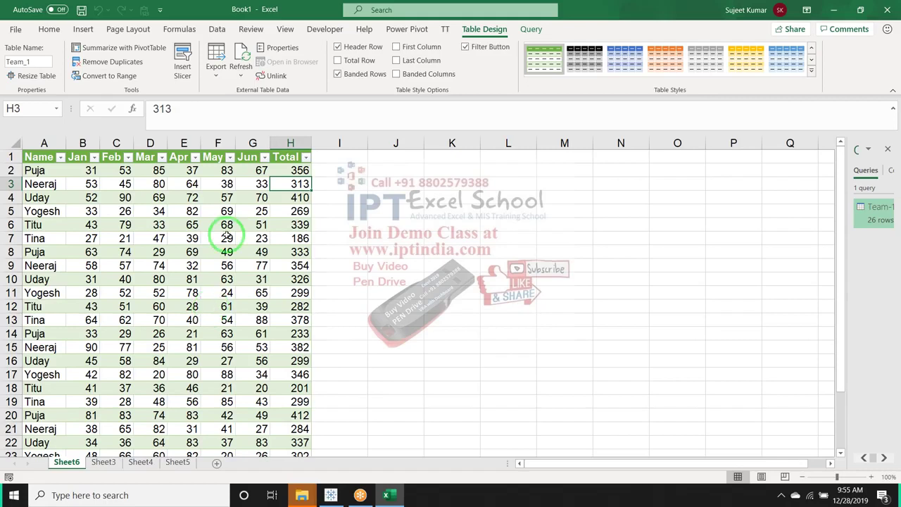
{"action": "left_click", "coordinate": [285, 141]}
{"action": "left_click", "coordinate": [171, 172]}
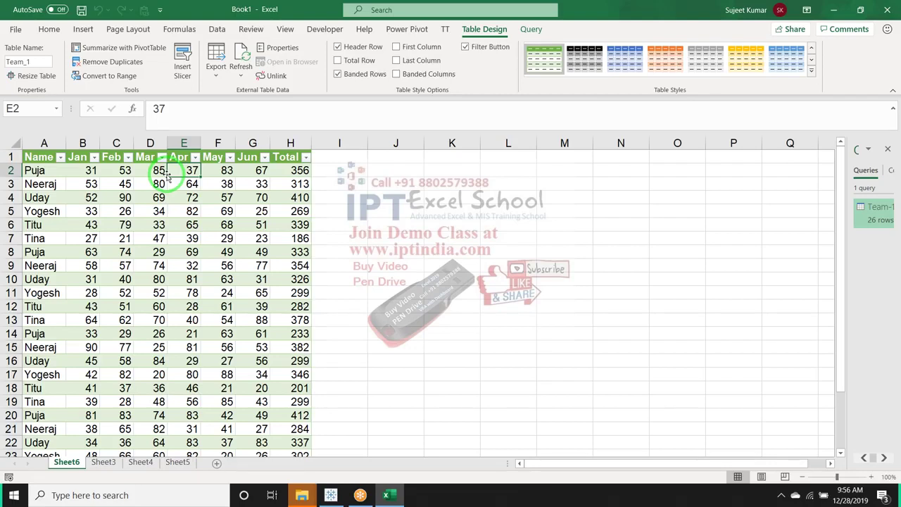
Reopen the Team-1 query, review the Name filter without changes, and close the editor
{"action": "double_click", "coordinate": [877, 212]}
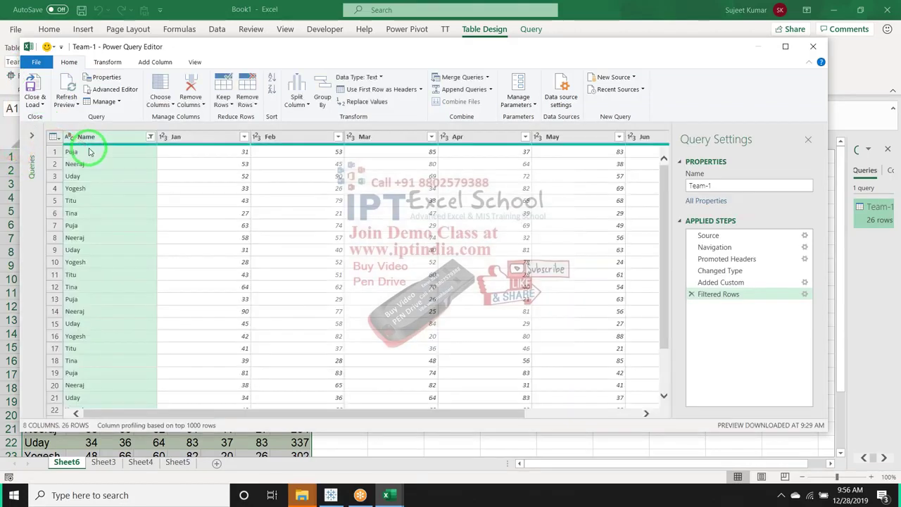
{"action": "left_click", "coordinate": [150, 136]}
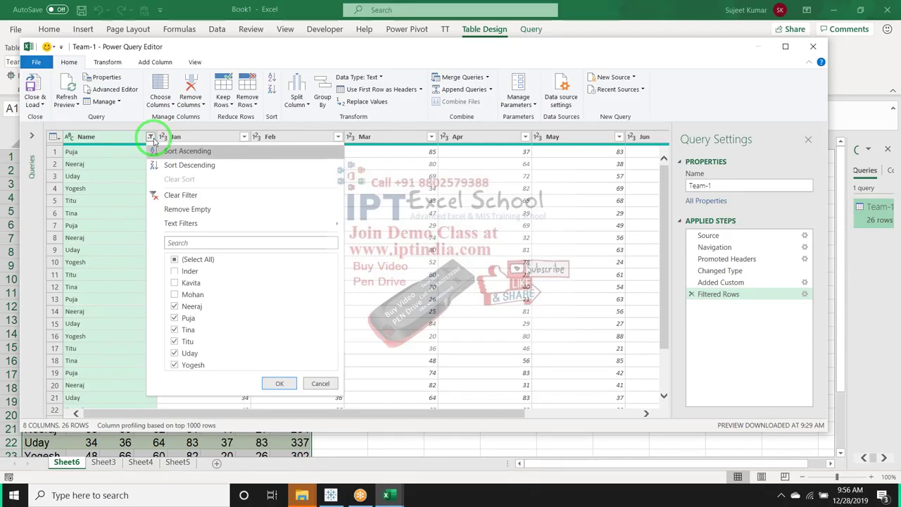
{"action": "left_click", "coordinate": [151, 137]}
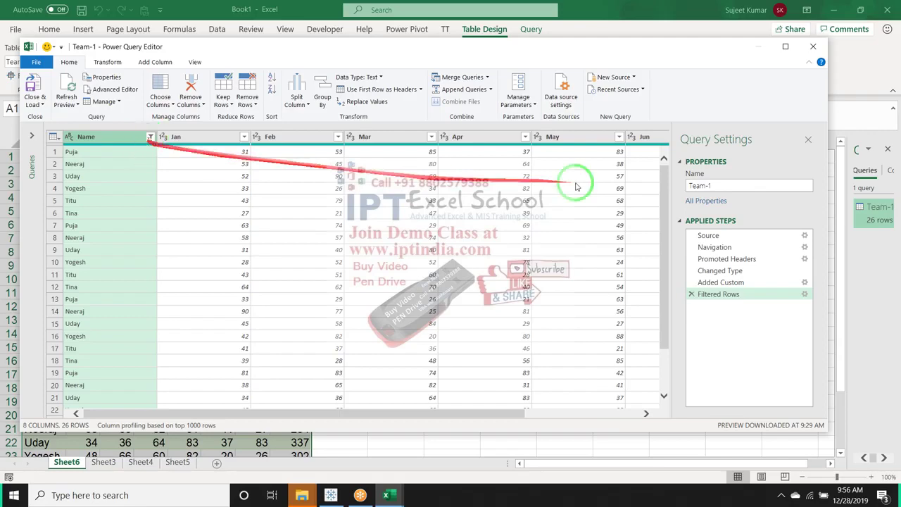
{"action": "left_click", "coordinate": [814, 47]}
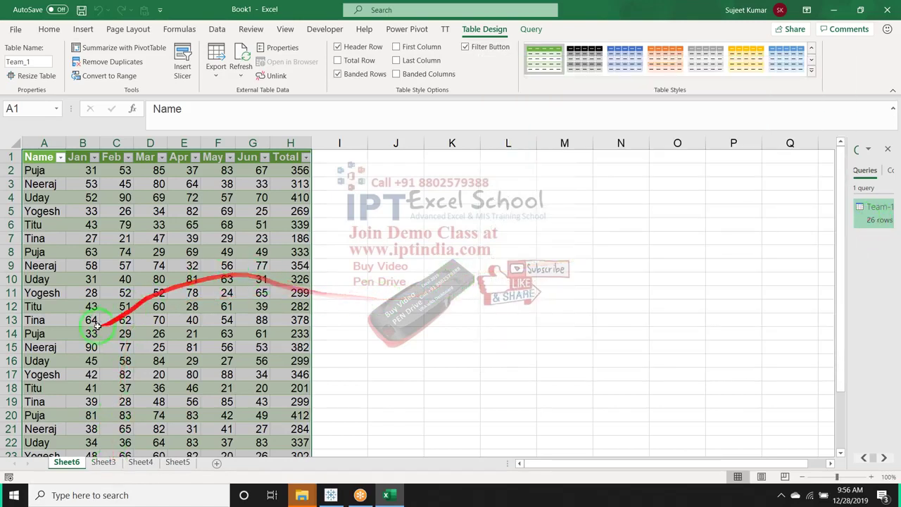
{"action": "left_click", "coordinate": [97, 467]}
{"action": "left_click", "coordinate": [507, 154]}
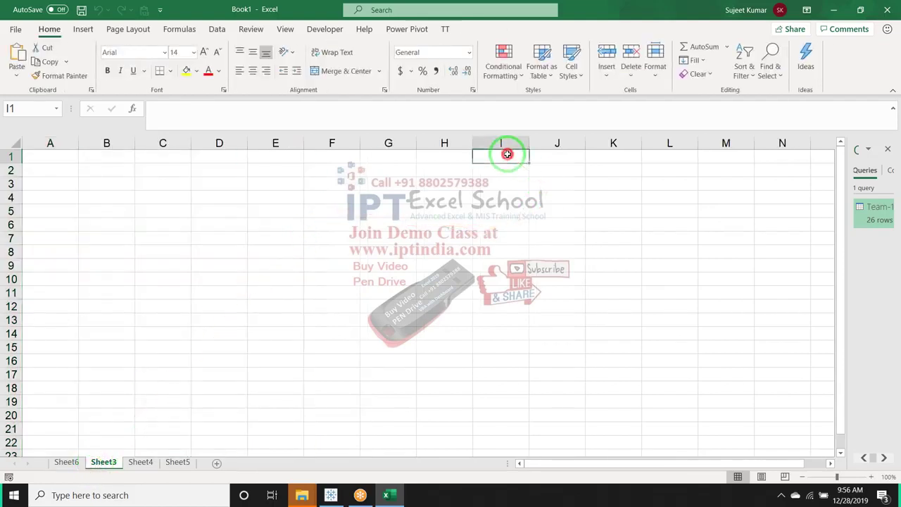
{"action": "type", "text": "Name"}
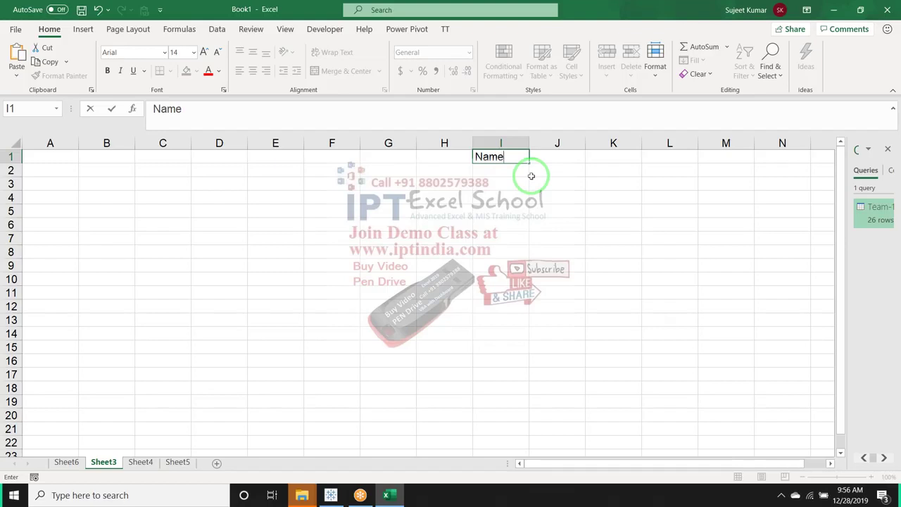
{"action": "key", "text": "Return"}
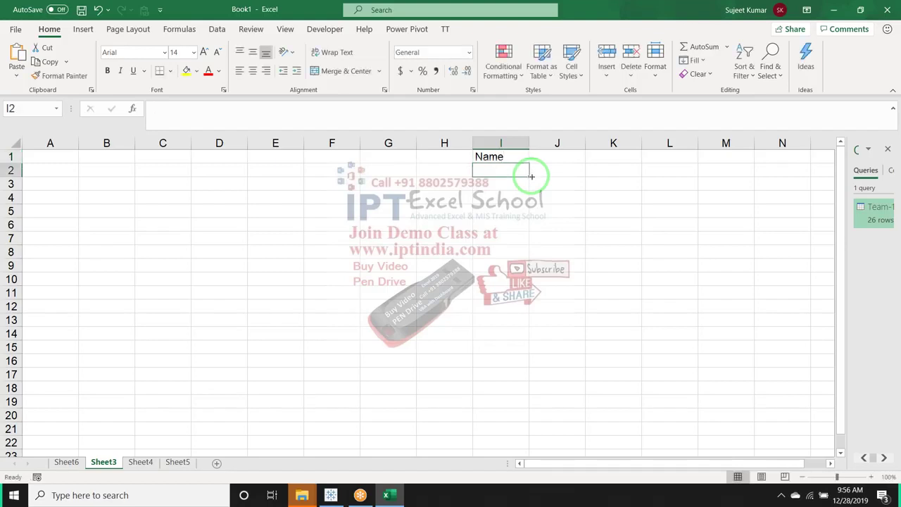
{"action": "type", "text": "Puja"}
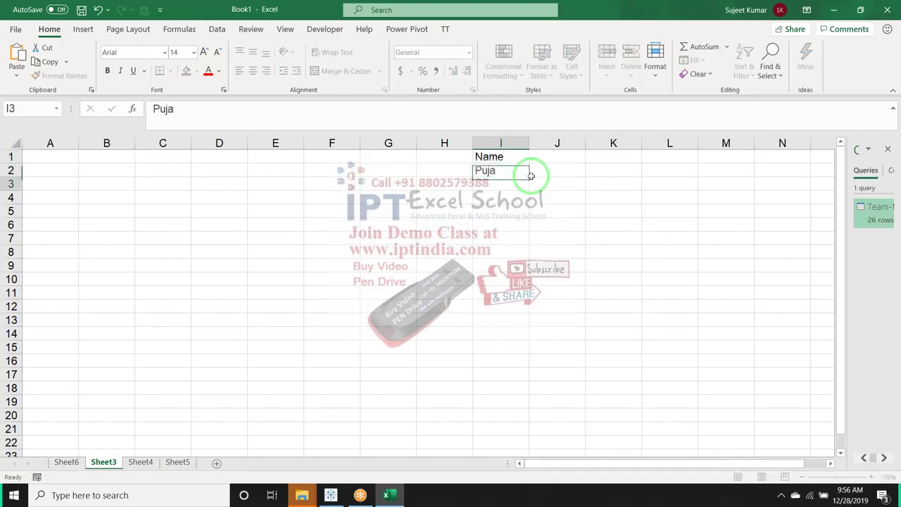
{"action": "key", "text": "Return"}
{"action": "key", "text": "Up"}
{"action": "key", "text": "Left"}
{"action": "key", "text": "Left"}
{"action": "key", "text": "Left"}
{"action": "key", "text": "Left"}
{"action": "key", "text": "Left"}
{"action": "key", "text": "Left"}
{"action": "key", "text": "Left"}
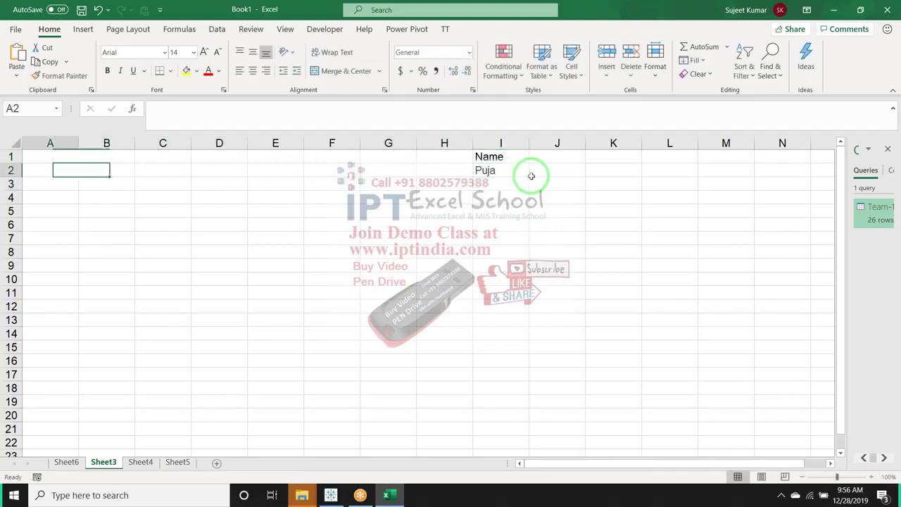
{"action": "key", "text": "Up"}
{"action": "key", "text": "shift+Right"}
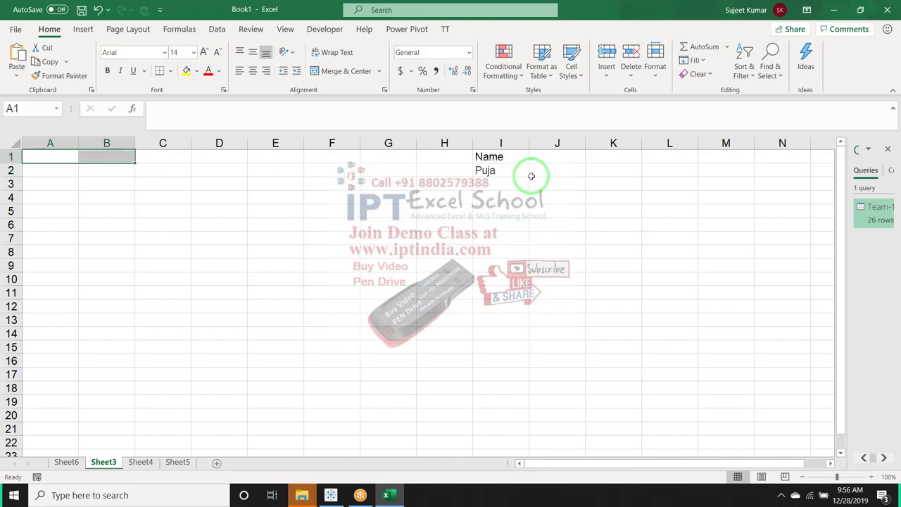
{"action": "left_click", "coordinate": [511, 172]}
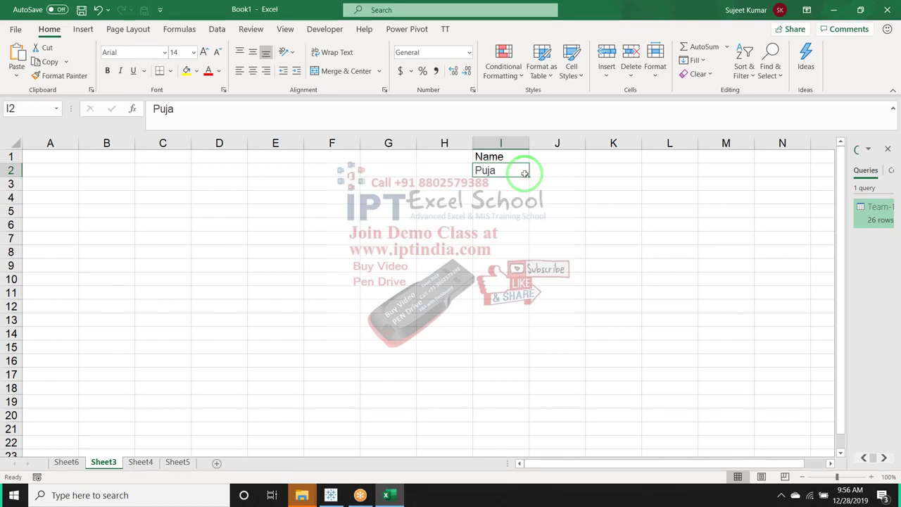
From cell A1, start a Microsoft Query import using the Excel Files data source
{"action": "left_click", "coordinate": [50, 156]}
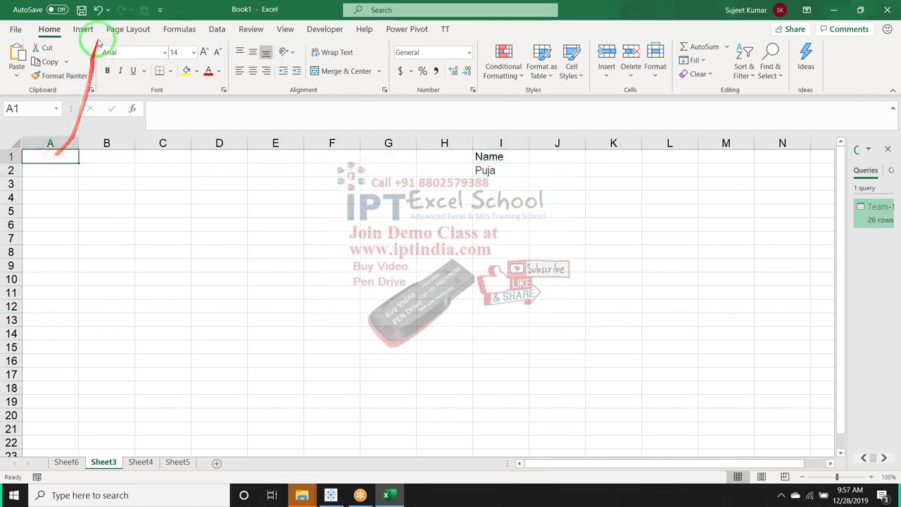
{"action": "left_click", "coordinate": [85, 29]}
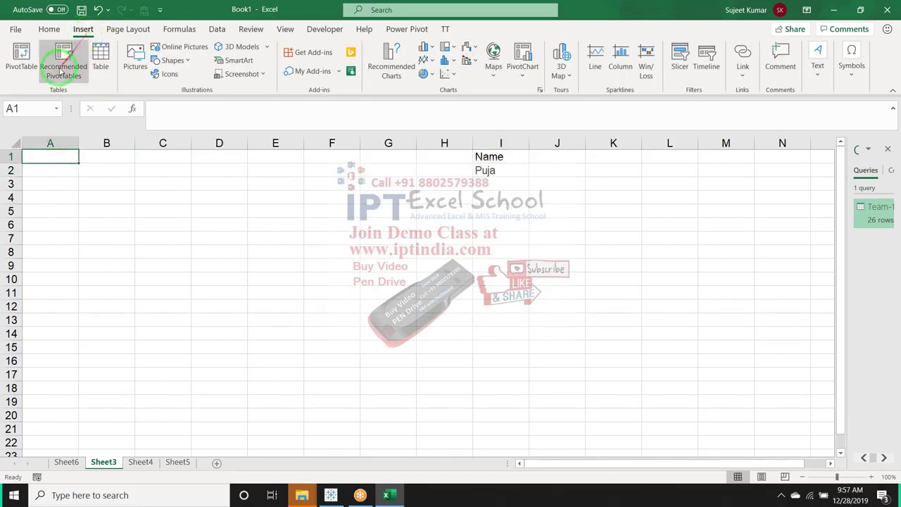
{"action": "left_click", "coordinate": [215, 29]}
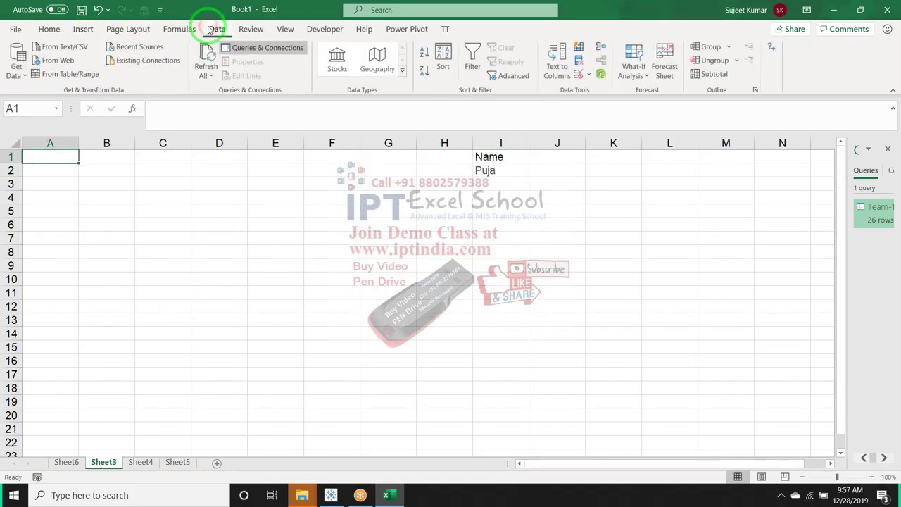
{"action": "left_click", "coordinate": [17, 63]}
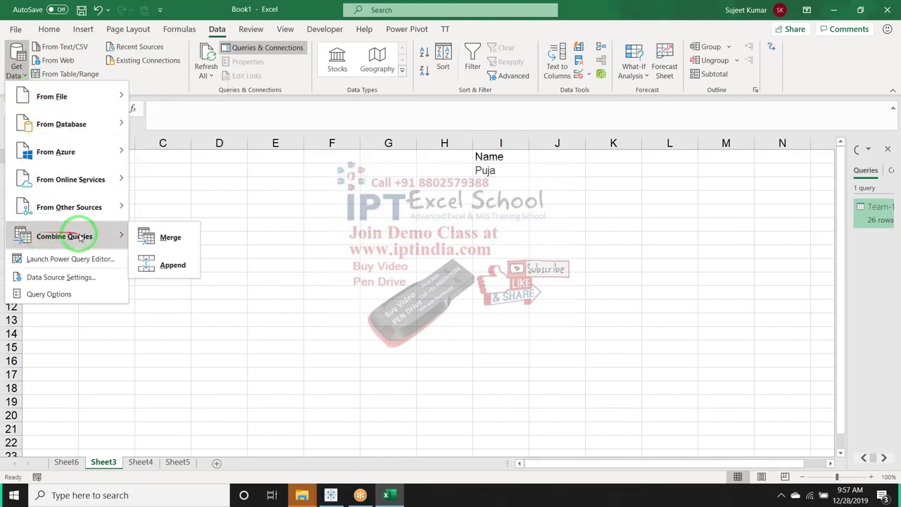
{"action": "mouse_move", "coordinate": [69, 207]}
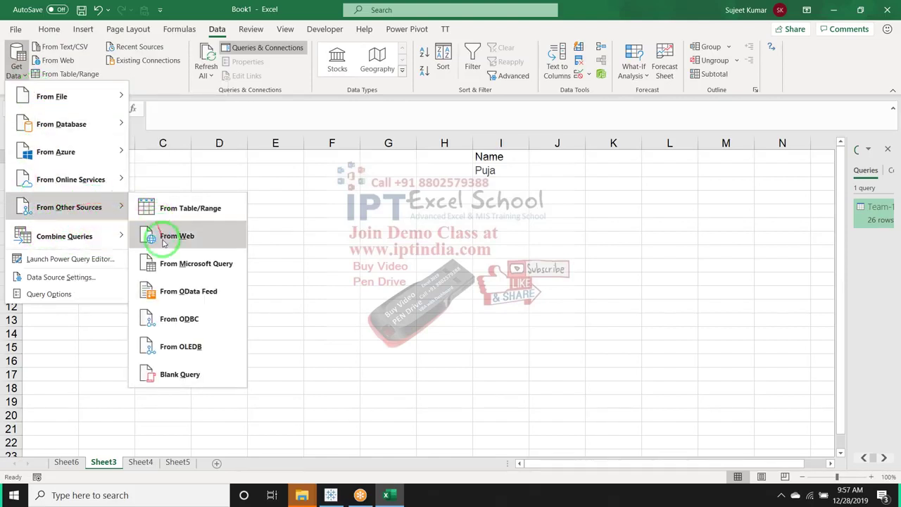
{"action": "left_click", "coordinate": [185, 264]}
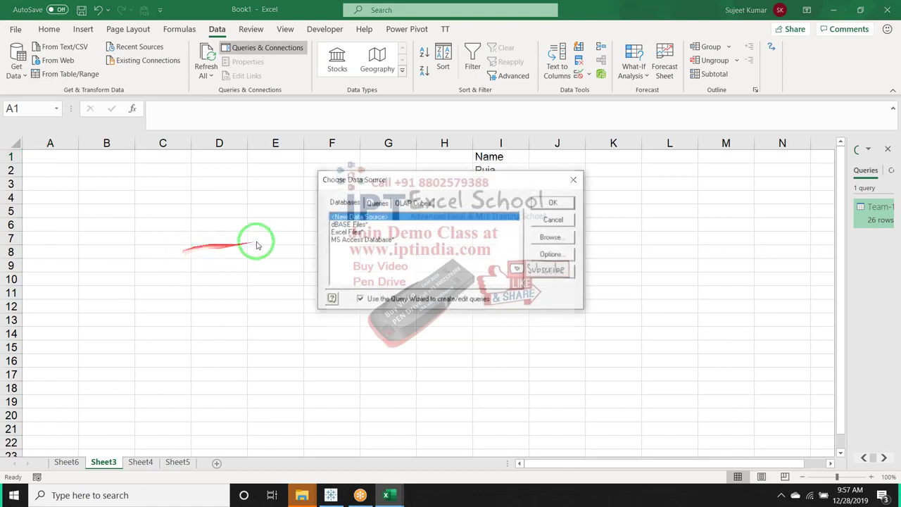
{"action": "left_click", "coordinate": [346, 232]}
{"action": "left_click", "coordinate": [552, 203]}
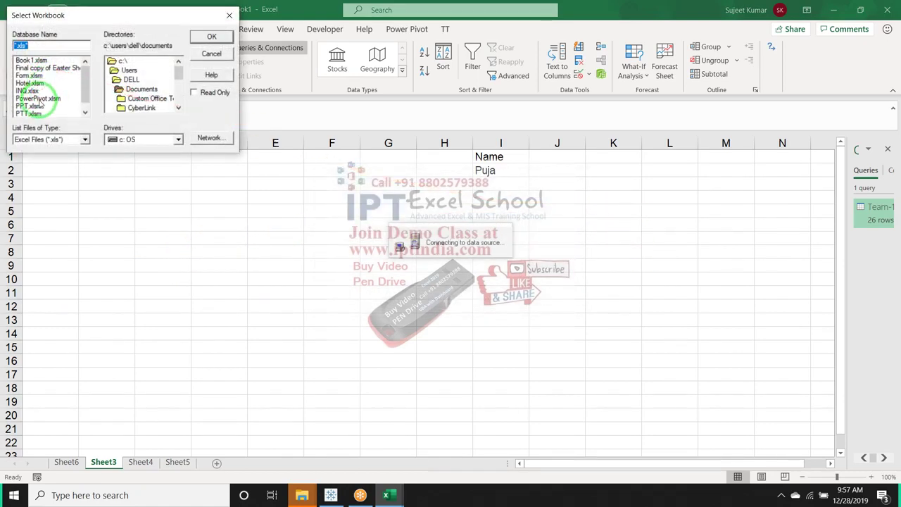
Browse to the New folder on the Desktop and pick EVT.xlsm as the source workbook
{"action": "left_click", "coordinate": [36, 106]}
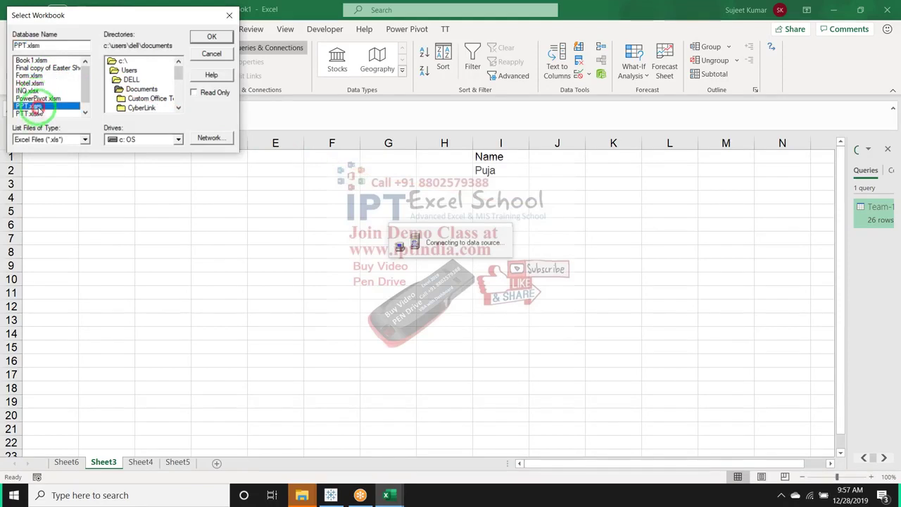
{"action": "left_click", "coordinate": [35, 98]}
{"action": "left_click", "coordinate": [40, 107]}
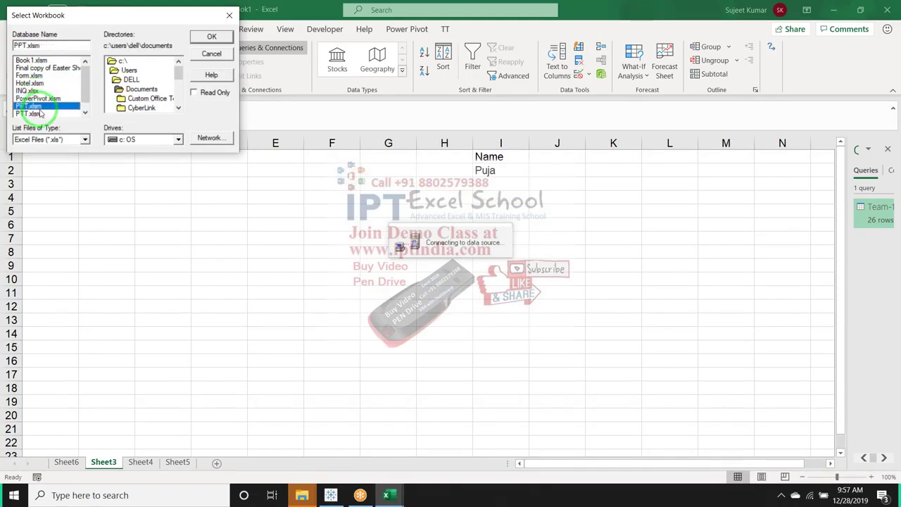
{"action": "scroll", "coordinate": [40, 112], "scroll_direction": "down", "scroll_amount": 1}
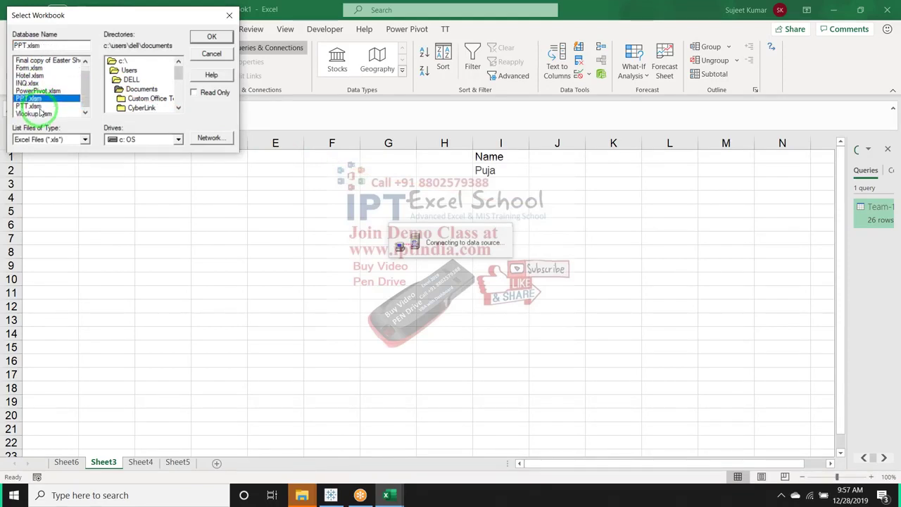
{"action": "double_click", "coordinate": [130, 79]}
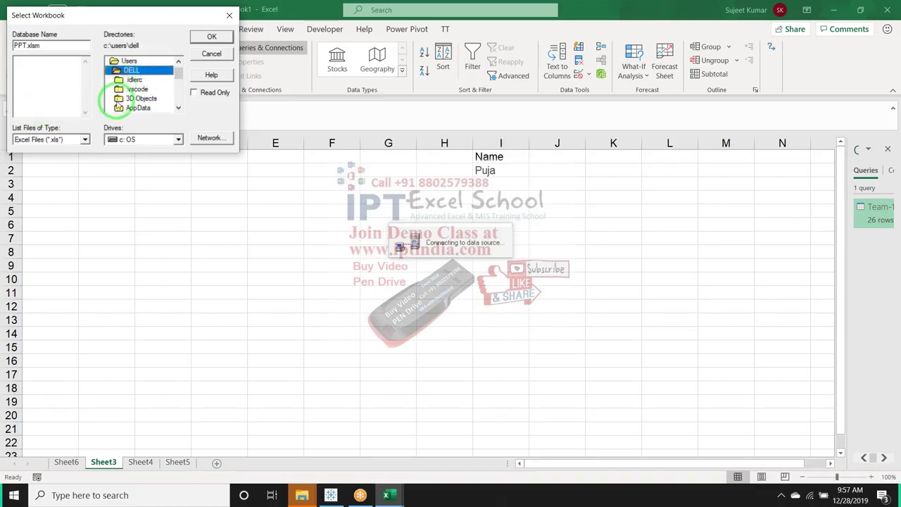
{"action": "scroll", "coordinate": [117, 91], "scroll_direction": "down", "scroll_amount": 2}
{"action": "double_click", "coordinate": [134, 70]}
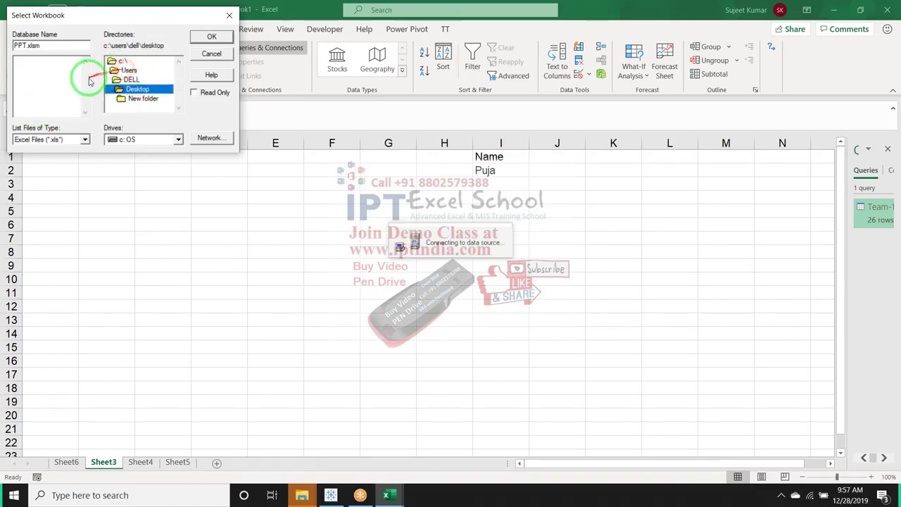
{"action": "double_click", "coordinate": [143, 98]}
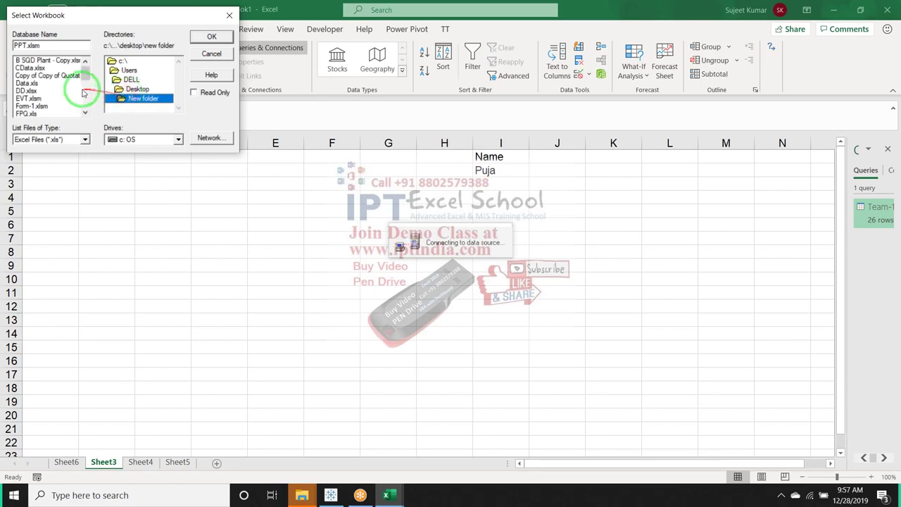
{"action": "left_click", "coordinate": [30, 98]}
{"action": "scroll", "coordinate": [30, 98], "scroll_direction": "down", "scroll_amount": 1}
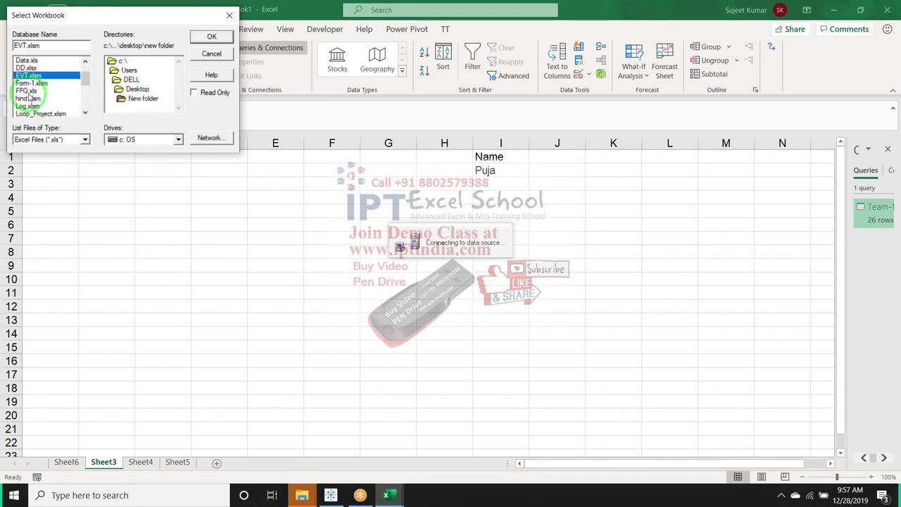
{"action": "left_click", "coordinate": [211, 36]}
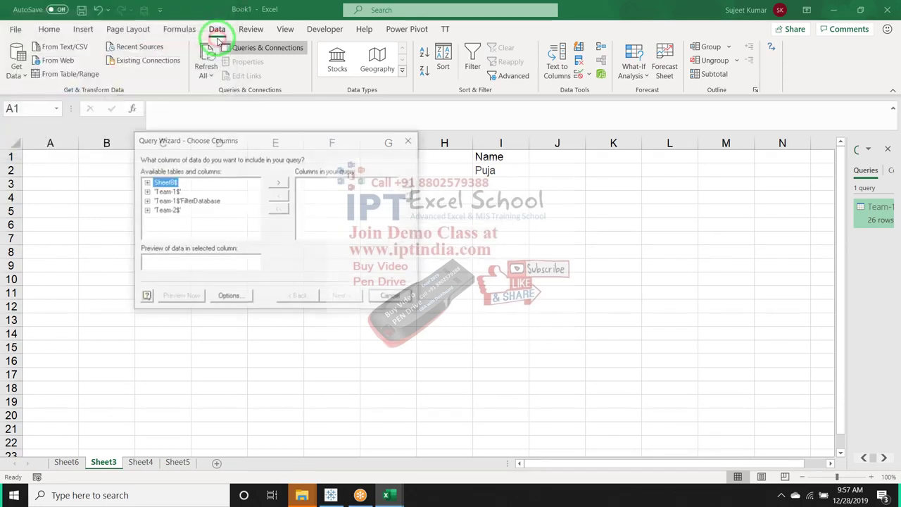
Add all Team-1$ columns and filter the rows to Name equals Inder
{"action": "left_click", "coordinate": [166, 192]}
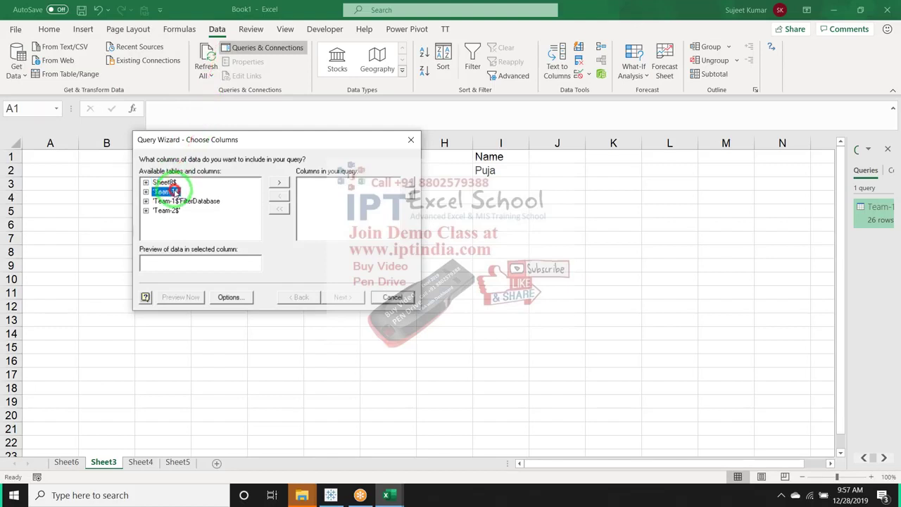
{"action": "left_click", "coordinate": [281, 185]}
{"action": "left_click", "coordinate": [342, 296]}
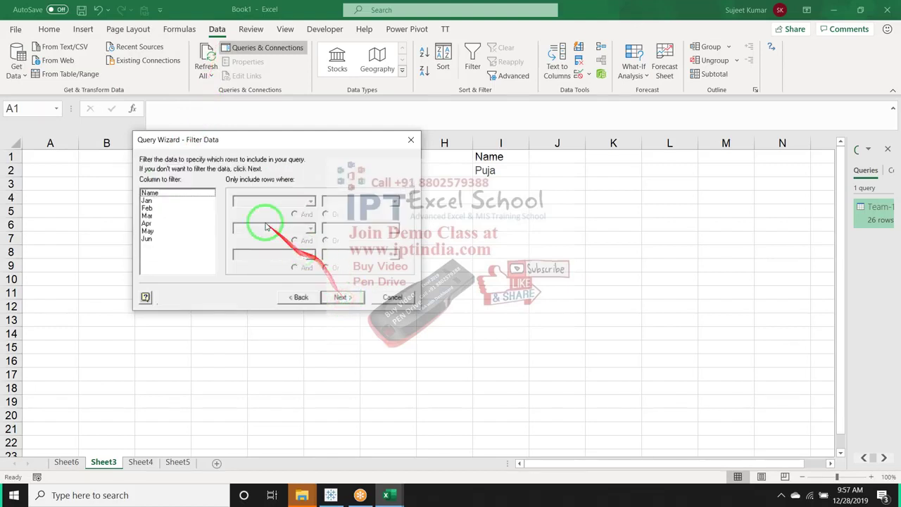
{"action": "left_click", "coordinate": [150, 192]}
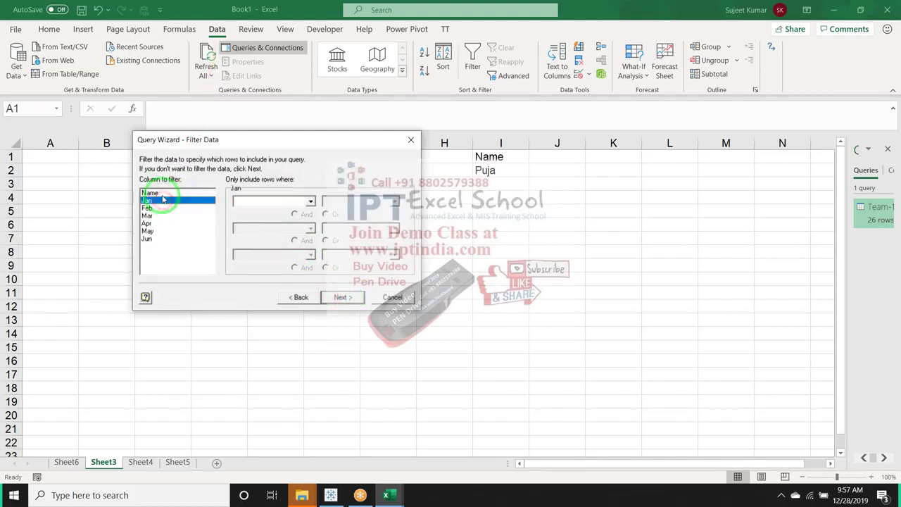
{"action": "left_click", "coordinate": [310, 202]}
{"action": "left_click", "coordinate": [303, 214]}
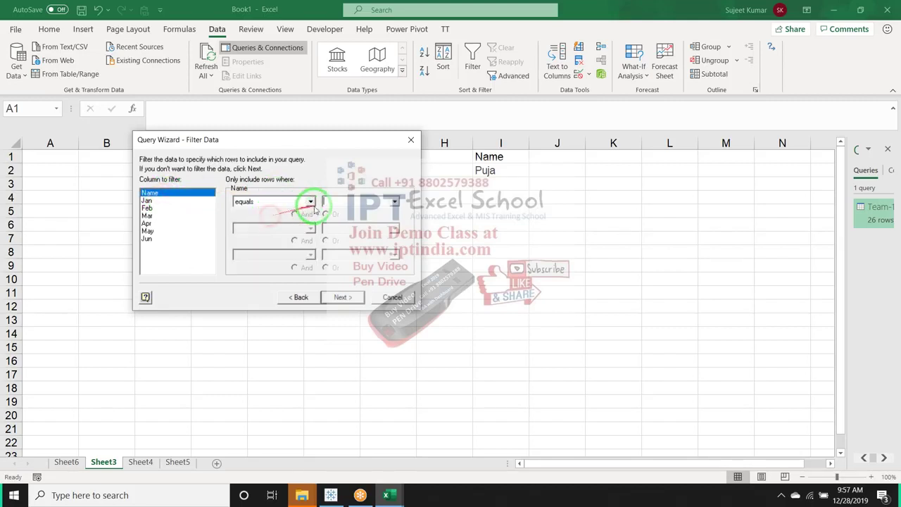
{"action": "left_click", "coordinate": [395, 203]}
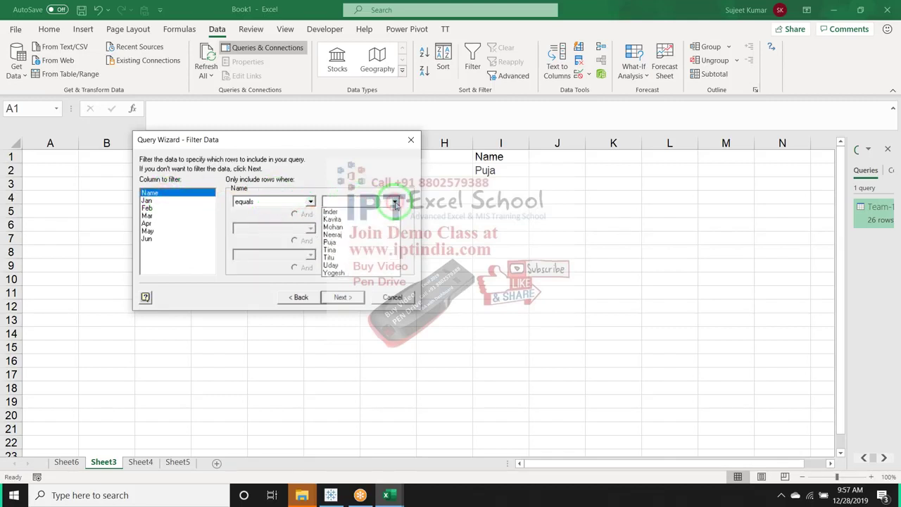
{"action": "left_click", "coordinate": [392, 211]}
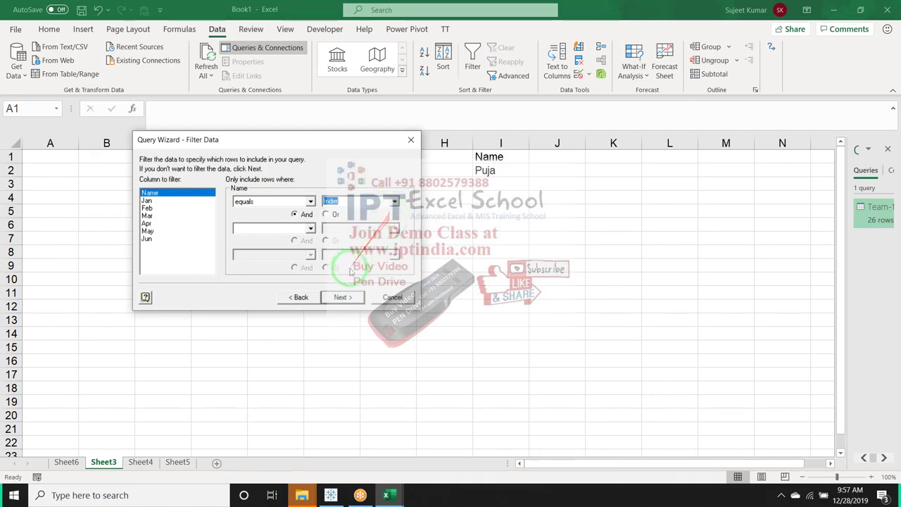
Skip sorting and finish the wizard to edit the query in Microsoft Query
{"action": "left_click", "coordinate": [341, 298]}
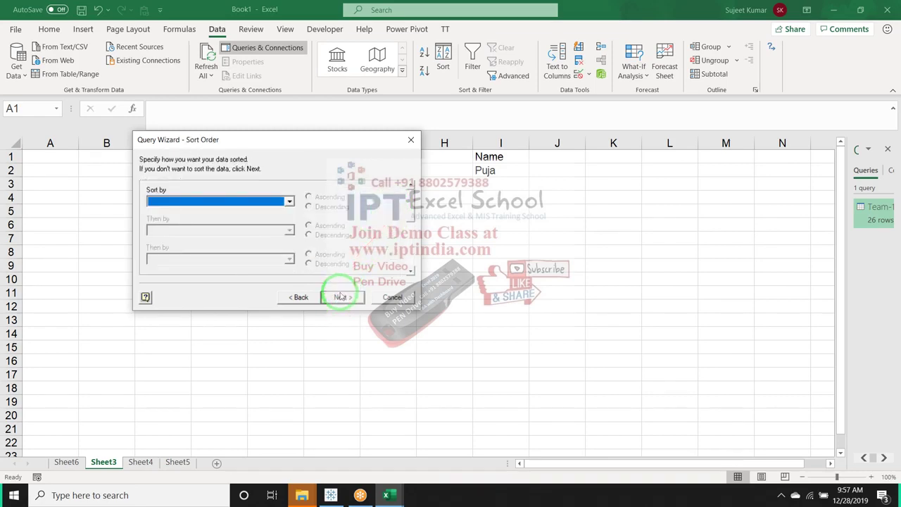
{"action": "left_click", "coordinate": [341, 298]}
{"action": "left_click", "coordinate": [170, 196]}
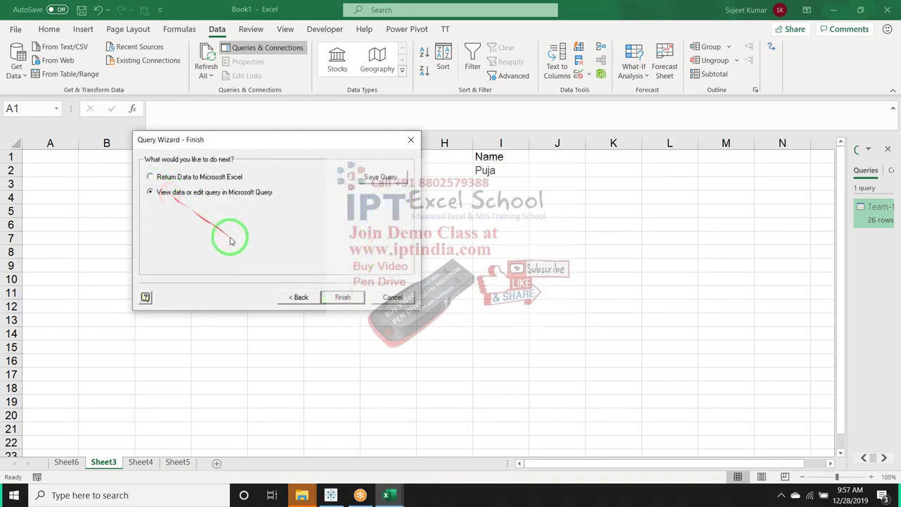
{"action": "left_click", "coordinate": [356, 296]}
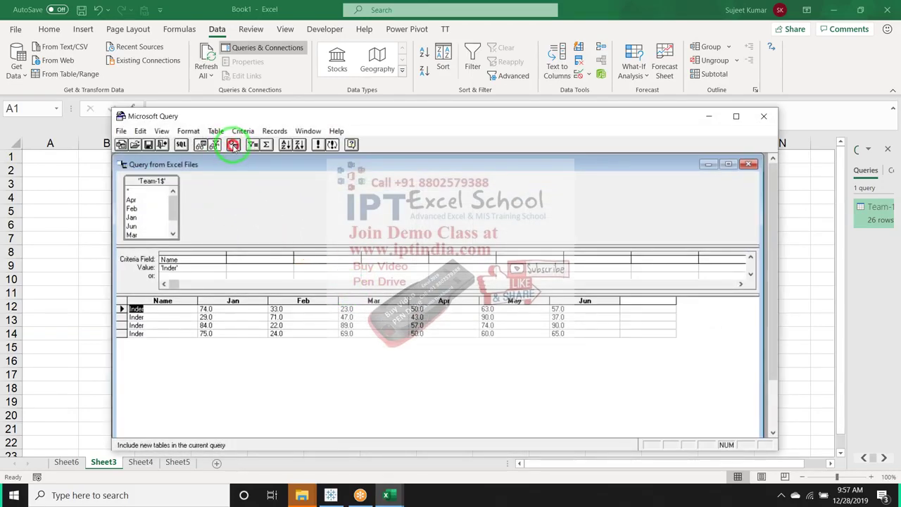
Open the query's SQL statement and insert a blank line above the FROM clause
{"action": "left_click", "coordinate": [233, 145]}
{"action": "key", "text": "Escape"}
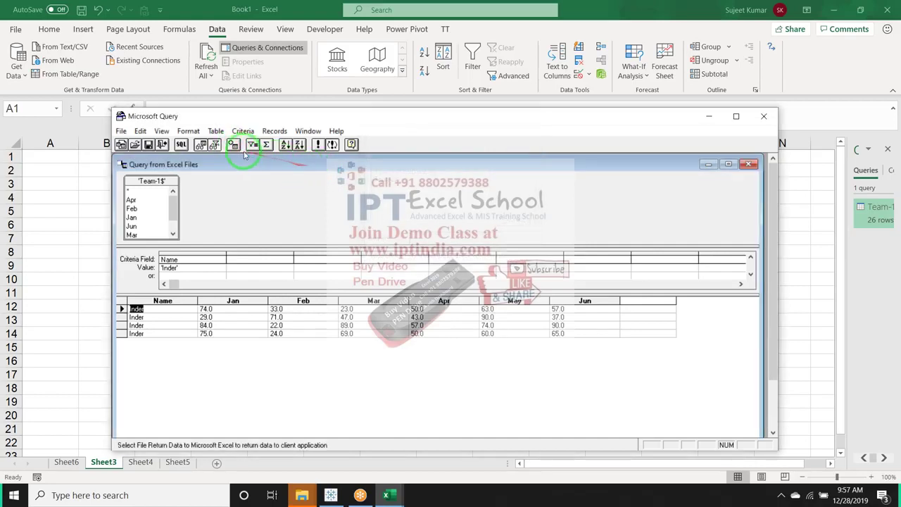
{"action": "left_click", "coordinate": [182, 145]}
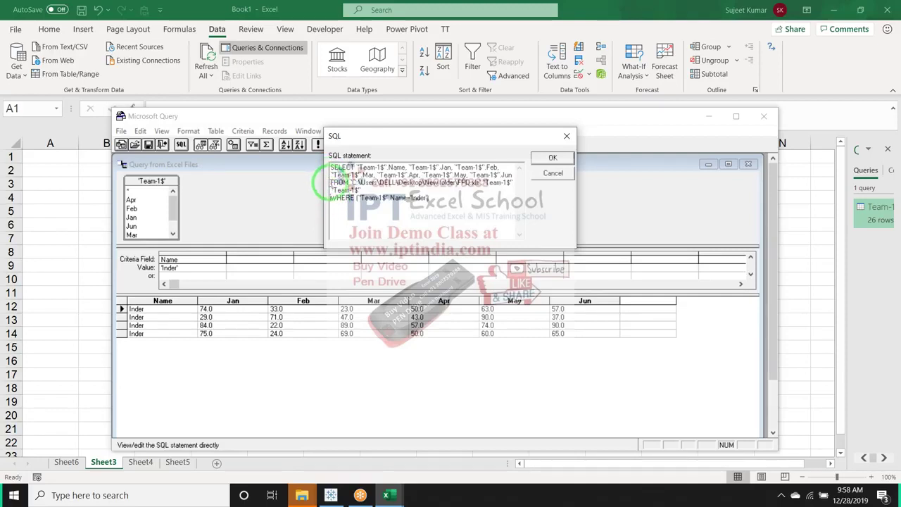
{"action": "left_click", "coordinate": [338, 186]}
{"action": "key", "text": "Return"}
{"action": "key", "text": "Return"}
{"action": "key", "text": "Return"}
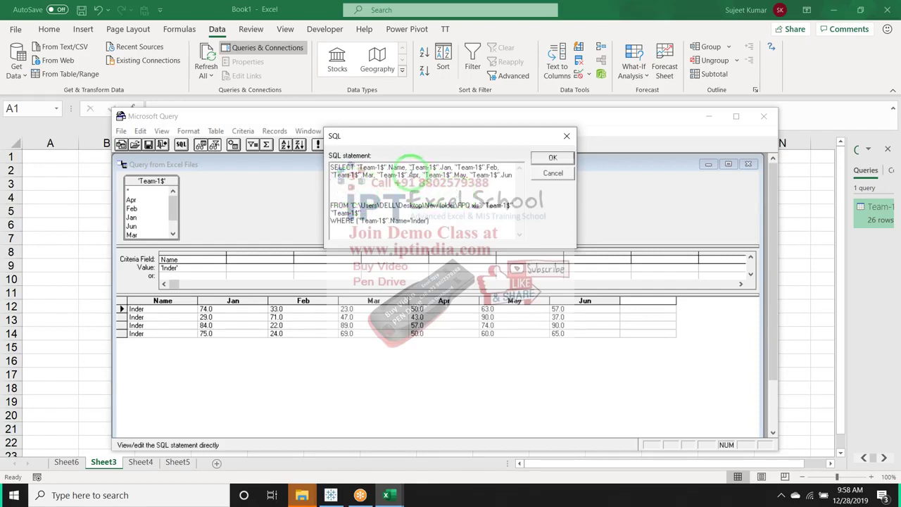
Paste the Jan and Feb fields into the SELECT list and join them with +
{"action": "left_click_drag", "start_coordinate": [409, 167], "coordinate": [499, 167]}
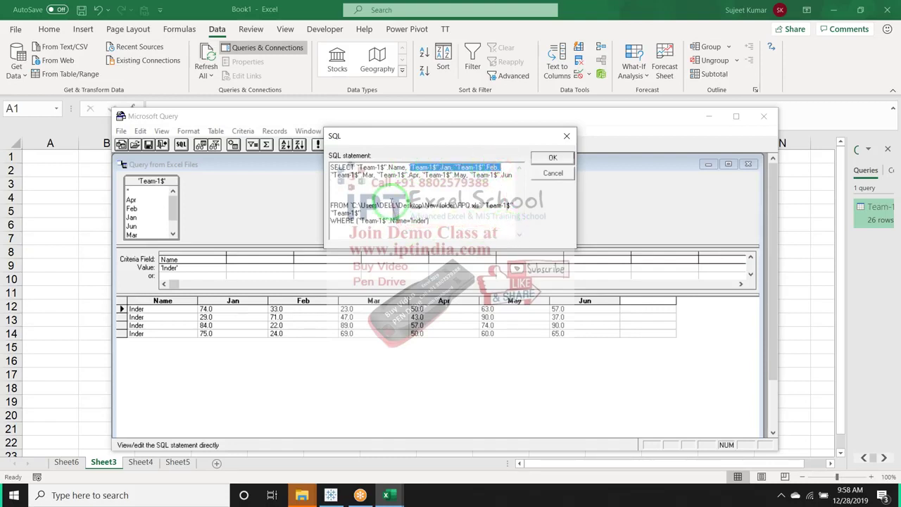
{"action": "left_click", "coordinate": [407, 168]}
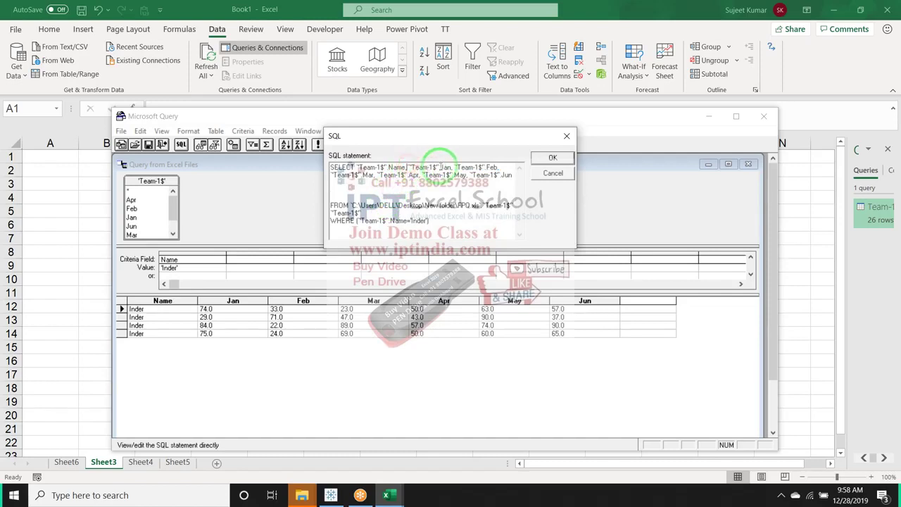
{"action": "left_click", "coordinate": [505, 168]}
{"action": "left_click", "coordinate": [504, 168], "text": "shift"}
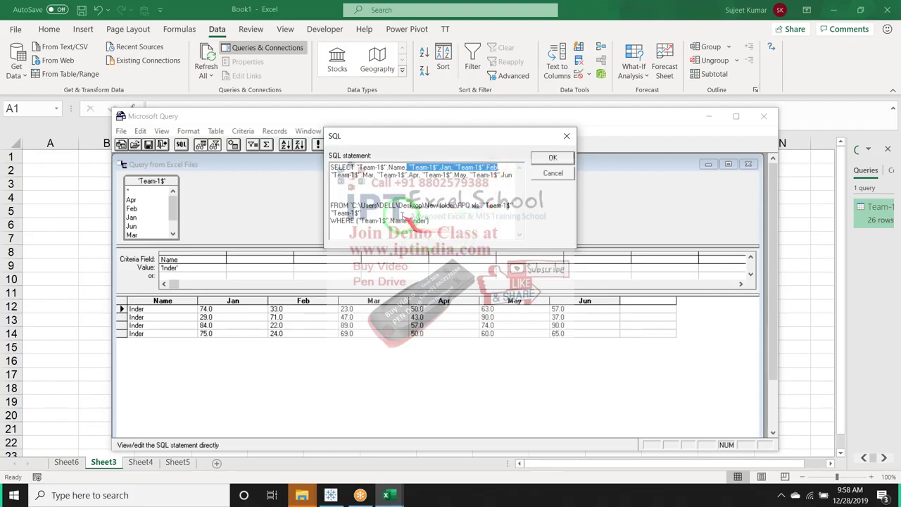
{"action": "left_click", "coordinate": [386, 185]}
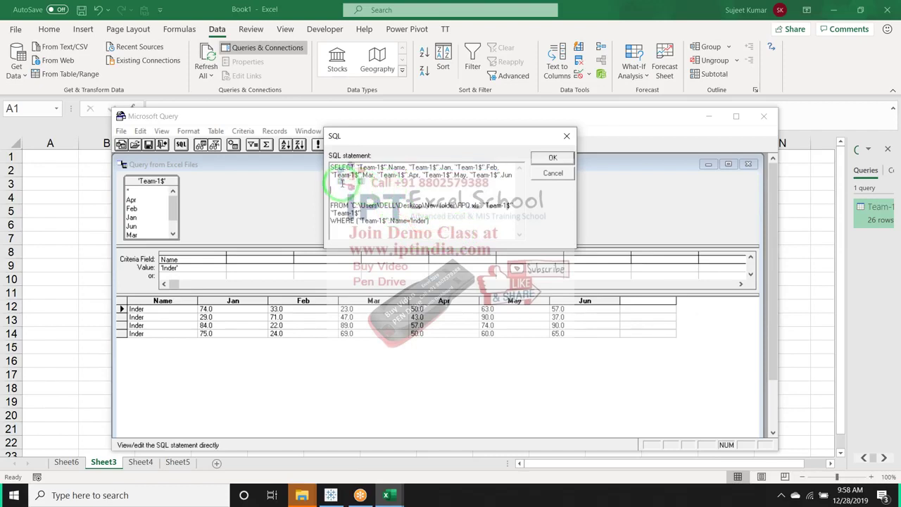
{"action": "left_click", "coordinate": [342, 181]}
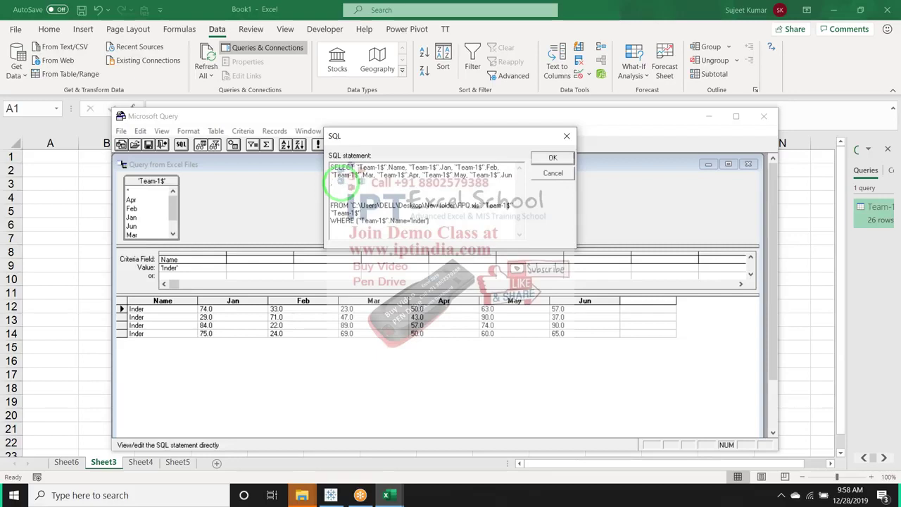
{"action": "key", "text": "ctrl+v"}
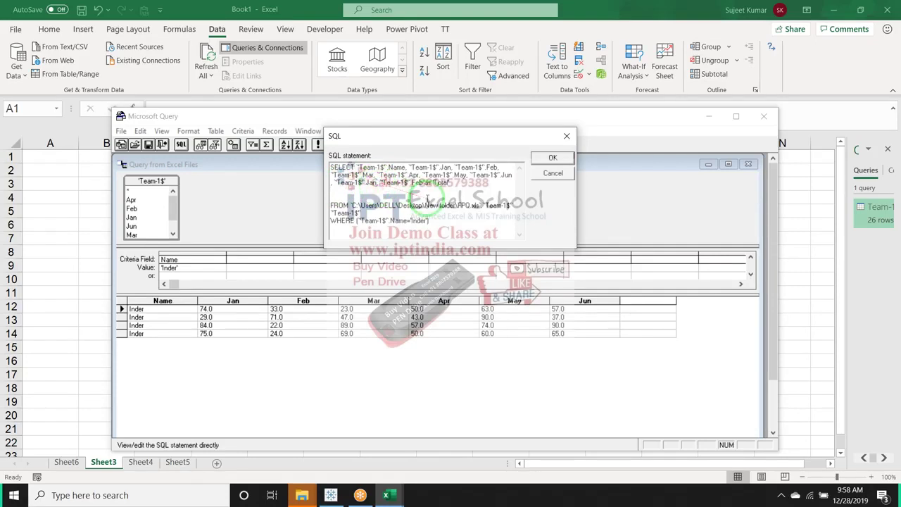
{"action": "key", "text": "BackSpace"}
{"action": "type", "text": "+"}
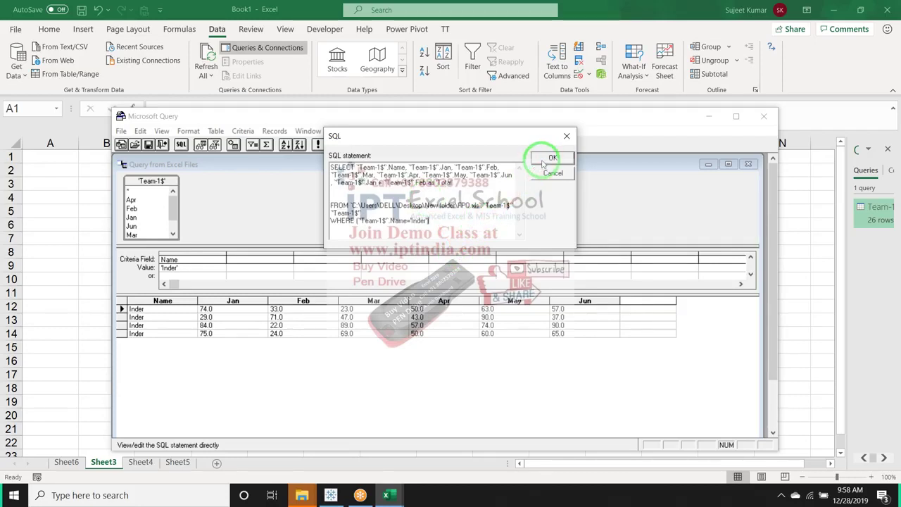
Apply the SQL with the Total column and return the results to Microsoft Excel
{"action": "left_click", "coordinate": [543, 164]}
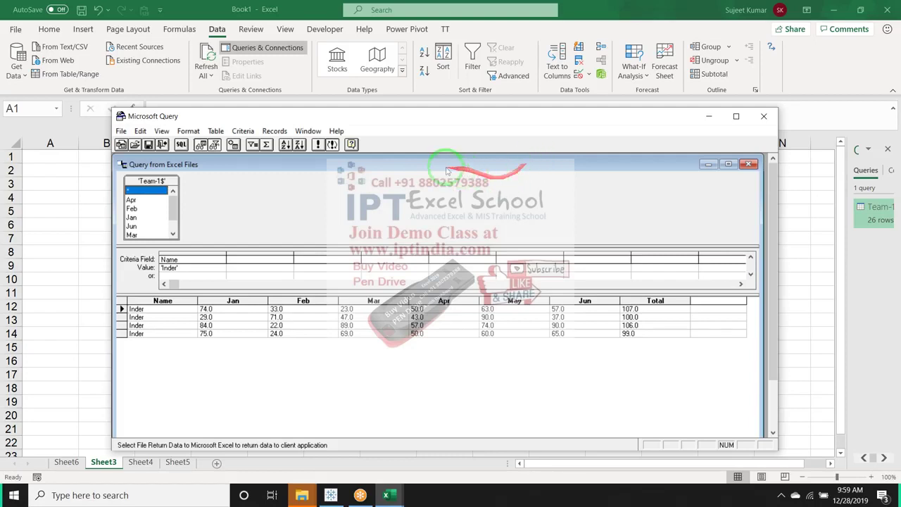
{"action": "left_click", "coordinate": [181, 144]}
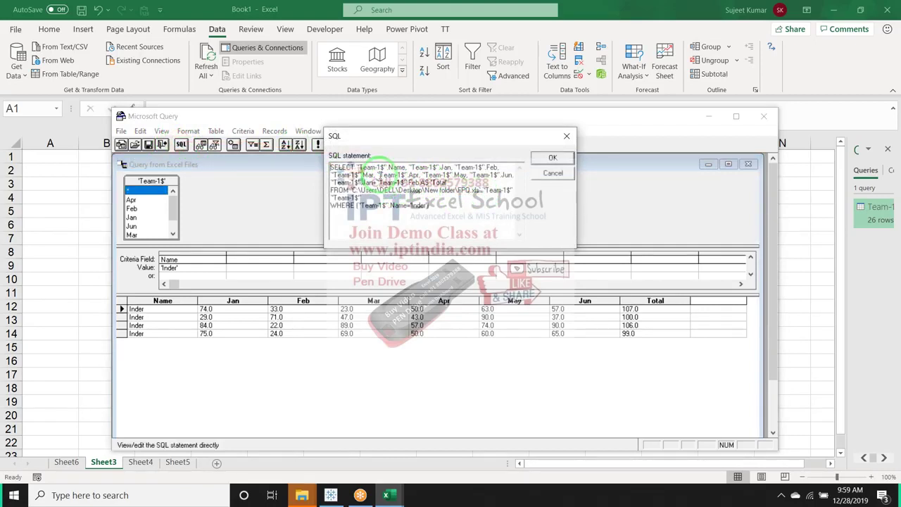
{"action": "left_click", "coordinate": [781, 495]}
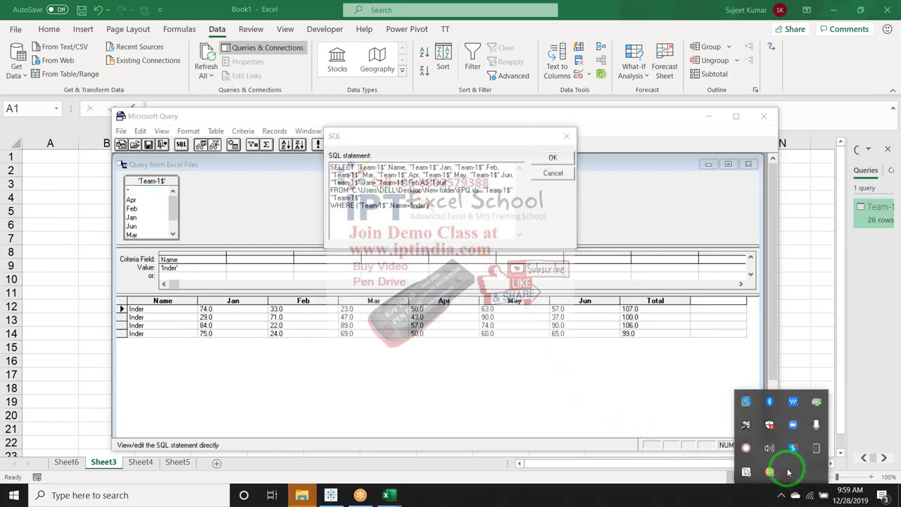
{"action": "left_click", "coordinate": [539, 208]}
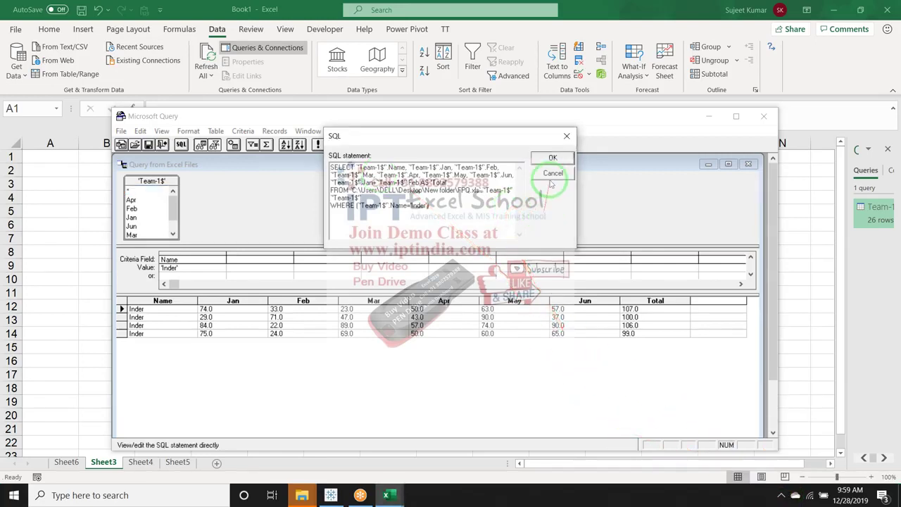
{"action": "left_click", "coordinate": [552, 157]}
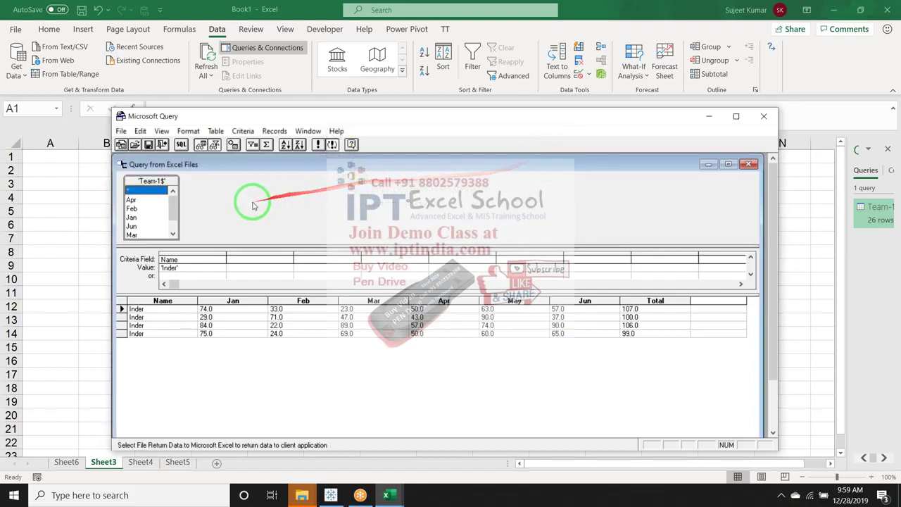
{"action": "left_click", "coordinate": [121, 131]}
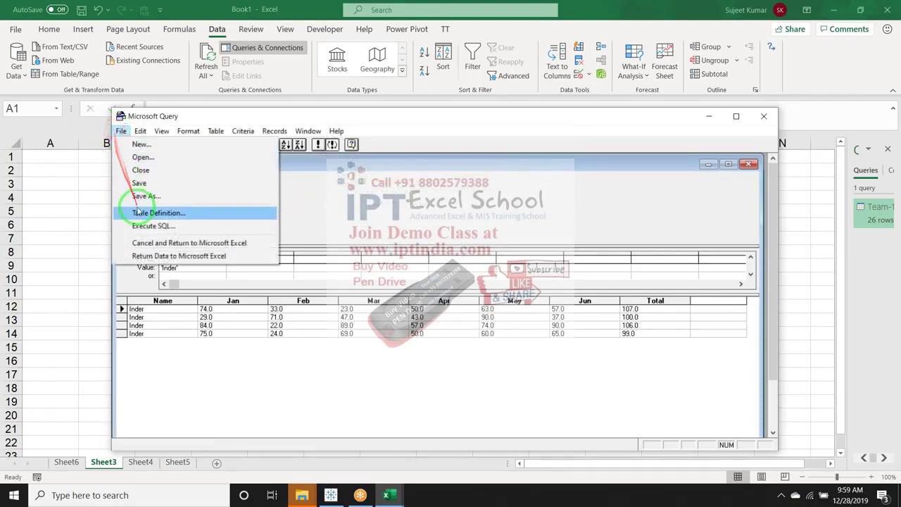
{"action": "left_click", "coordinate": [150, 255]}
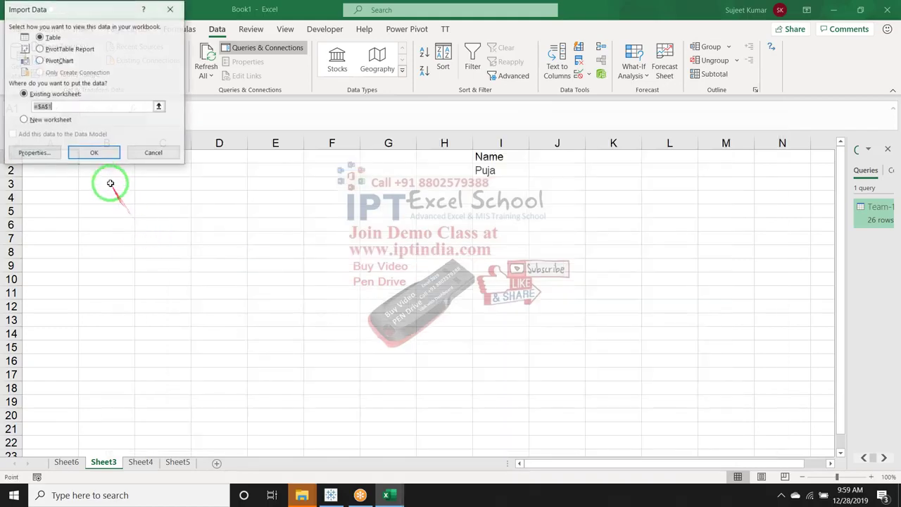
Import the results as a table at Sheet3 $A$1 and check the external data range properties
{"action": "left_click", "coordinate": [76, 153]}
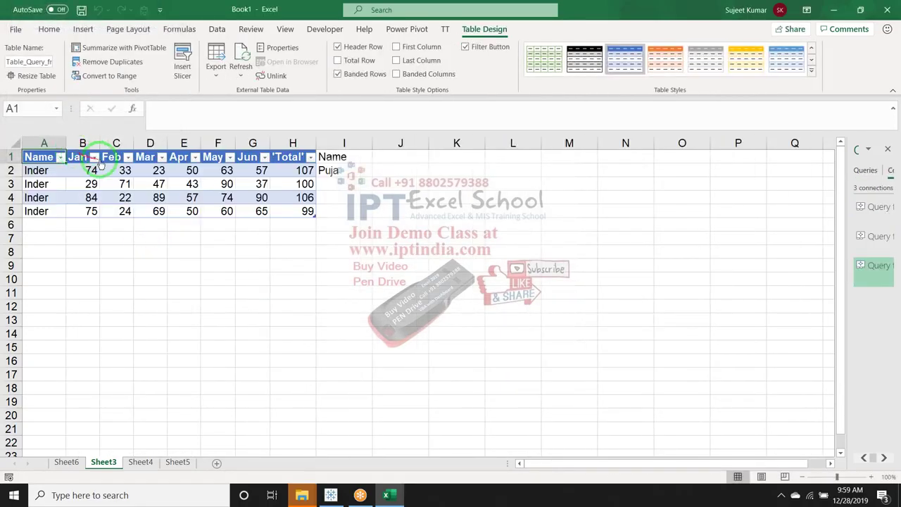
{"action": "left_click_drag", "start_coordinate": [106, 169], "coordinate": [290, 171]}
{"action": "left_click", "coordinate": [345, 171]}
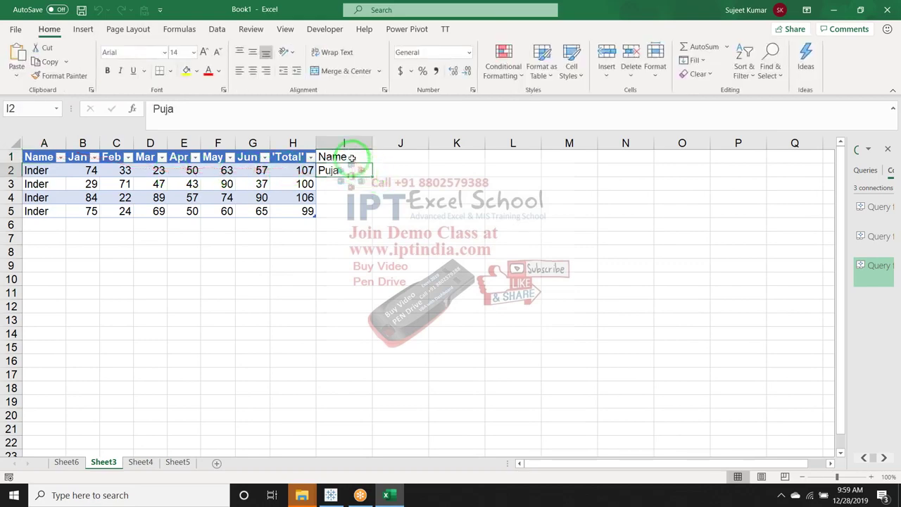
{"action": "left_click", "coordinate": [313, 169]}
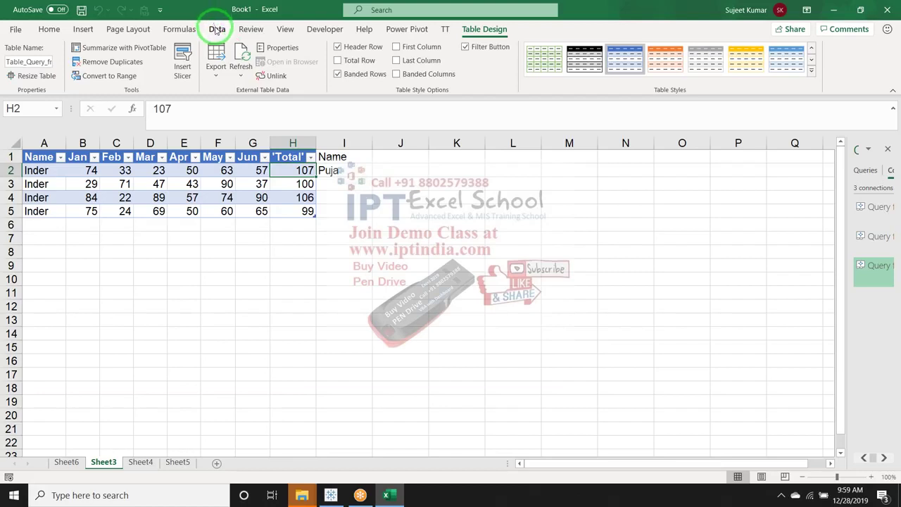
{"action": "mouse_move", "coordinate": [191, 48]}
{"action": "left_mouse_down"}
{"action": "mouse_move", "coordinate": [261, 51]}
{"action": "mouse_move", "coordinate": [265, 41]}
{"action": "left_mouse_up"}
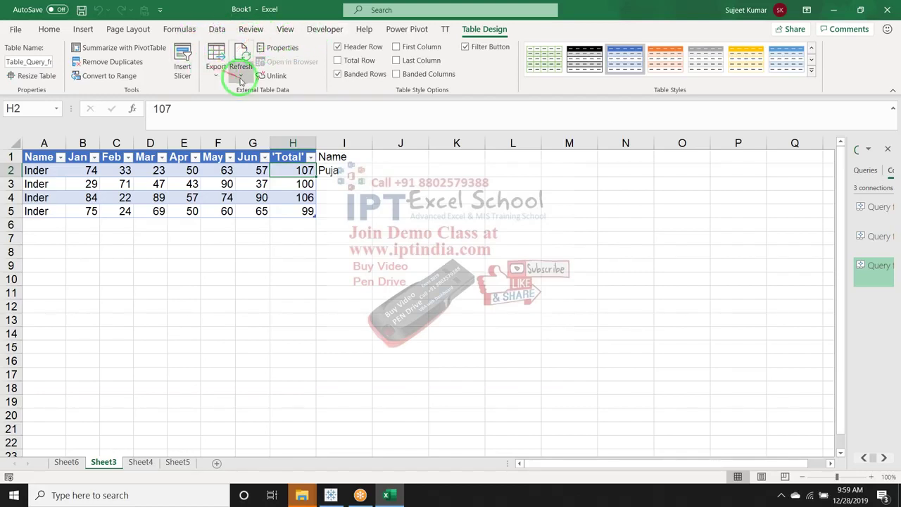
{"action": "left_click", "coordinate": [271, 50]}
{"action": "key", "text": "Escape"}
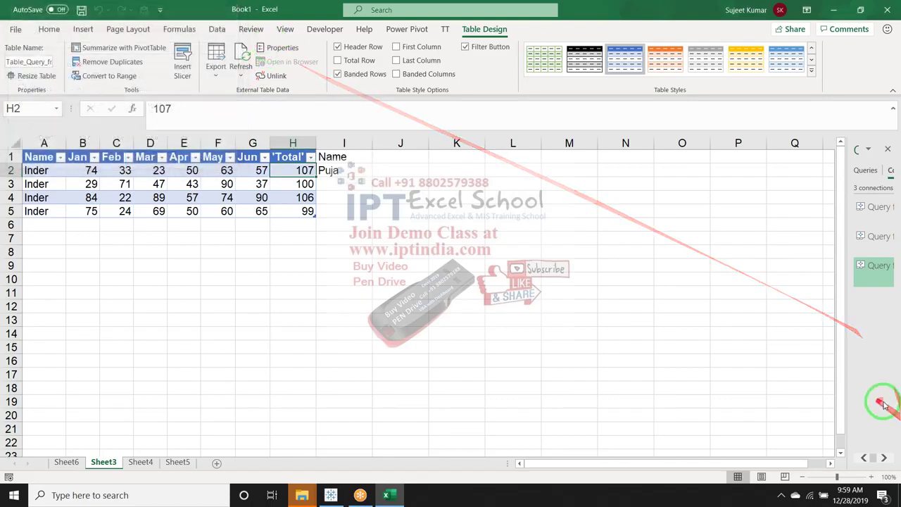
In Connection Properties, replace the WHERE clause's fixed name with a ? parameter
{"action": "double_click", "coordinate": [867, 282]}
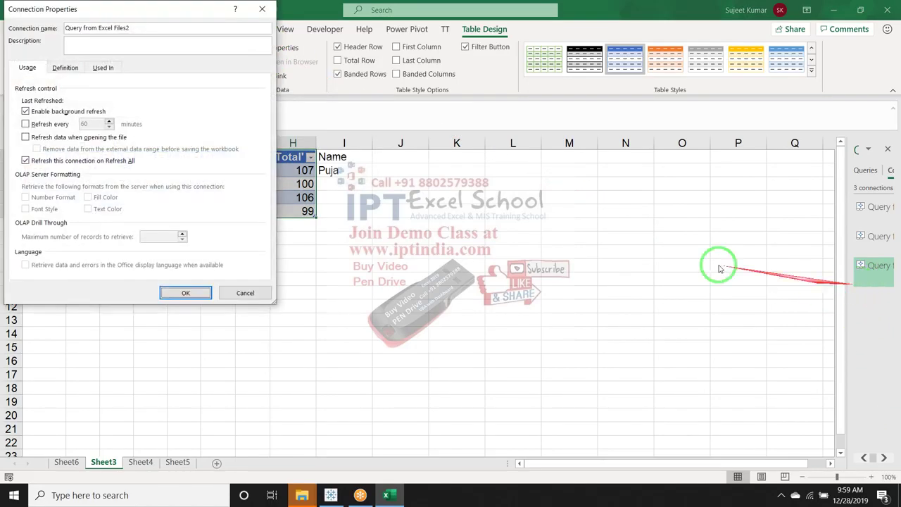
{"action": "left_click_drag", "start_coordinate": [90, 19], "coordinate": [401, 80]}
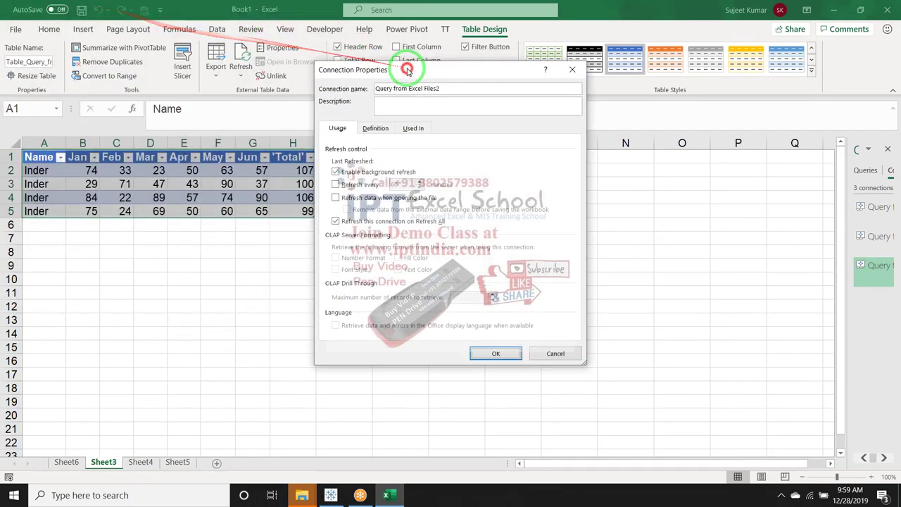
{"action": "left_click", "coordinate": [383, 129]}
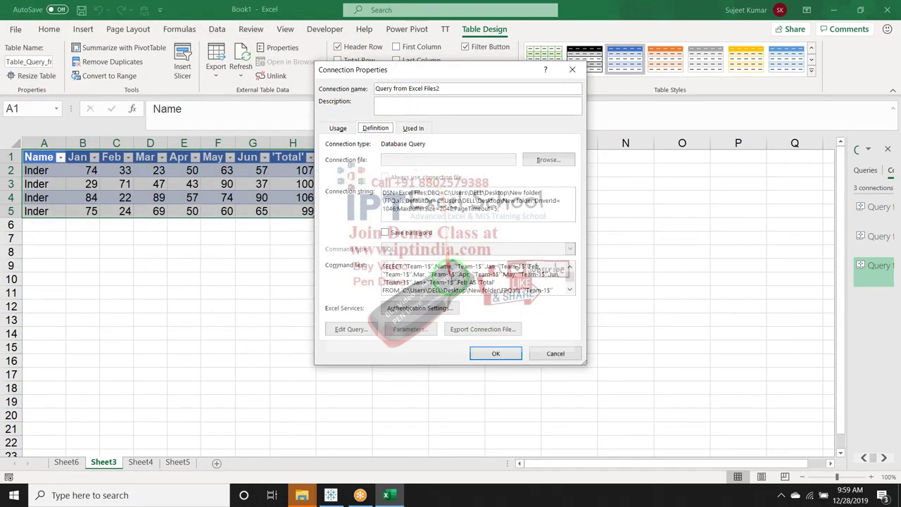
{"action": "left_click", "coordinate": [452, 277]}
{"action": "scroll", "coordinate": [452, 277], "scroll_direction": "down", "scroll_amount": 1}
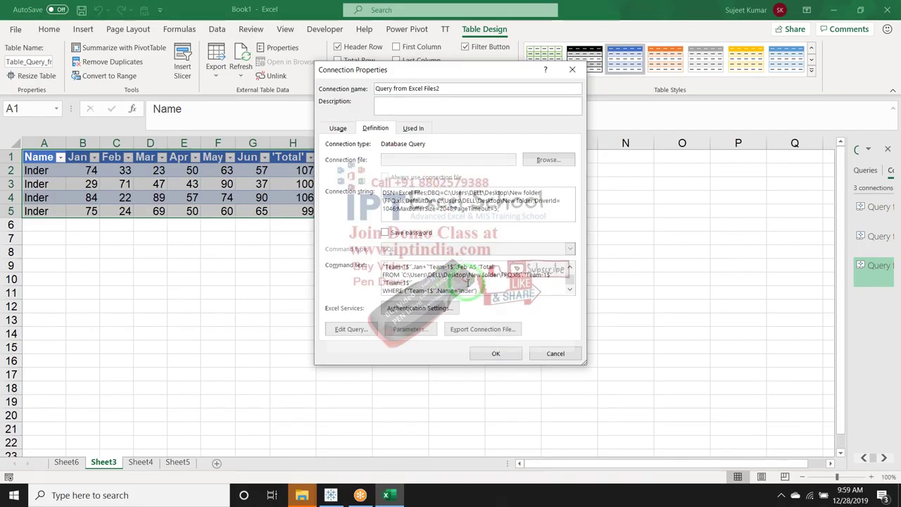
{"action": "left_click", "coordinate": [465, 290]}
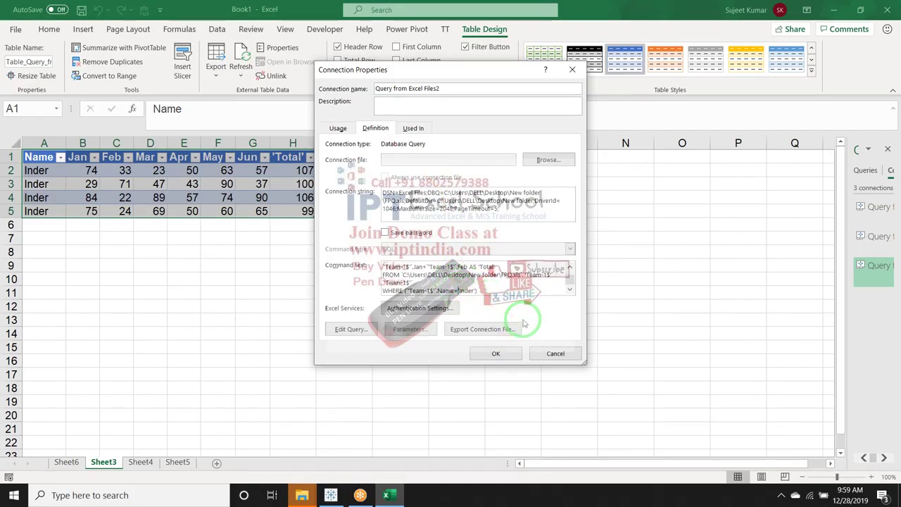
{"action": "key", "text": "Delete"}
{"action": "key", "text": "Delete"}
{"action": "key", "text": "Delete"}
{"action": "key", "text": "Delete"}
{"action": "type", "text": "?"}
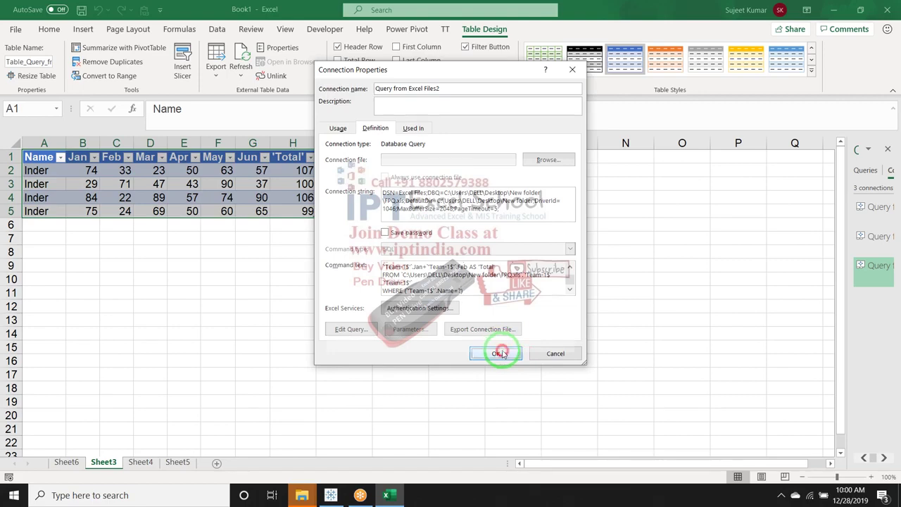
{"action": "left_click", "coordinate": [498, 353]}
Link Parameter1 to =Sheet3!$I$2 with automatic refresh when the cell changes
{"action": "left_click", "coordinate": [409, 221]}
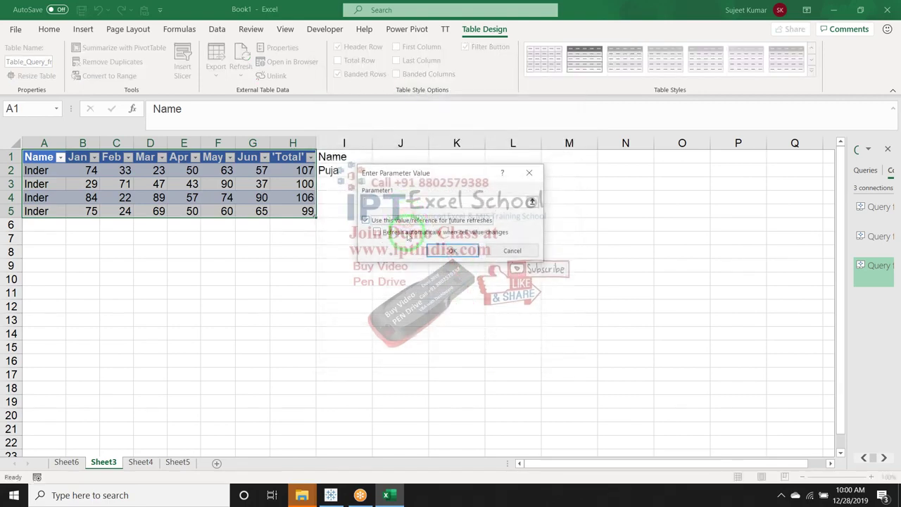
{"action": "left_click_drag", "start_coordinate": [432, 172], "coordinate": [544, 197]}
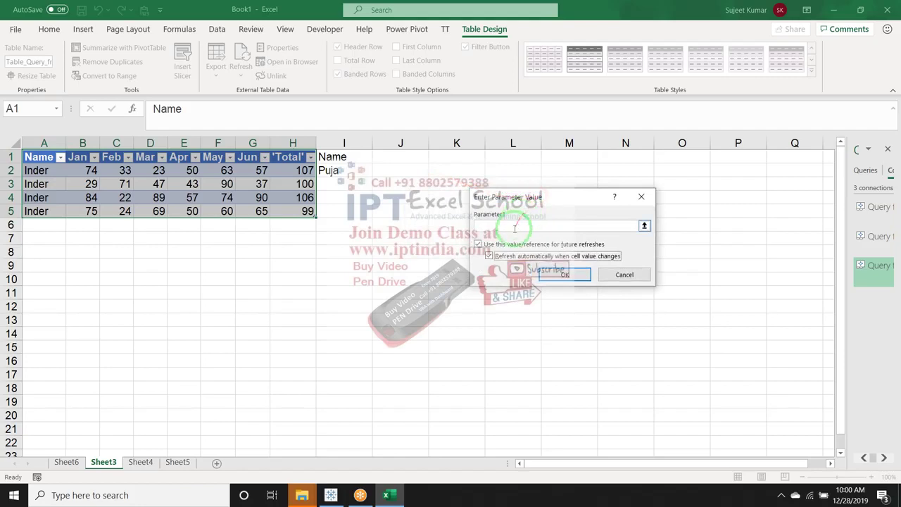
{"action": "left_click", "coordinate": [518, 225]}
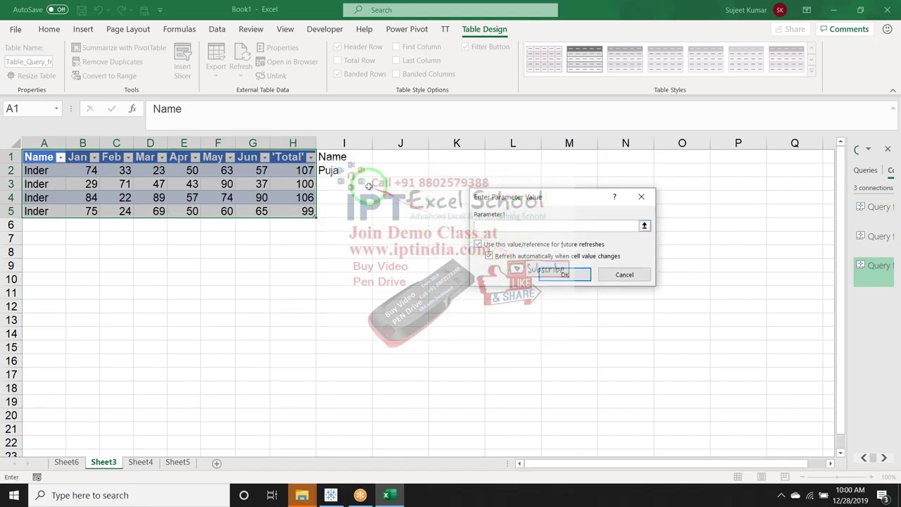
{"action": "left_click", "coordinate": [345, 171]}
{"action": "left_click", "coordinate": [560, 274]}
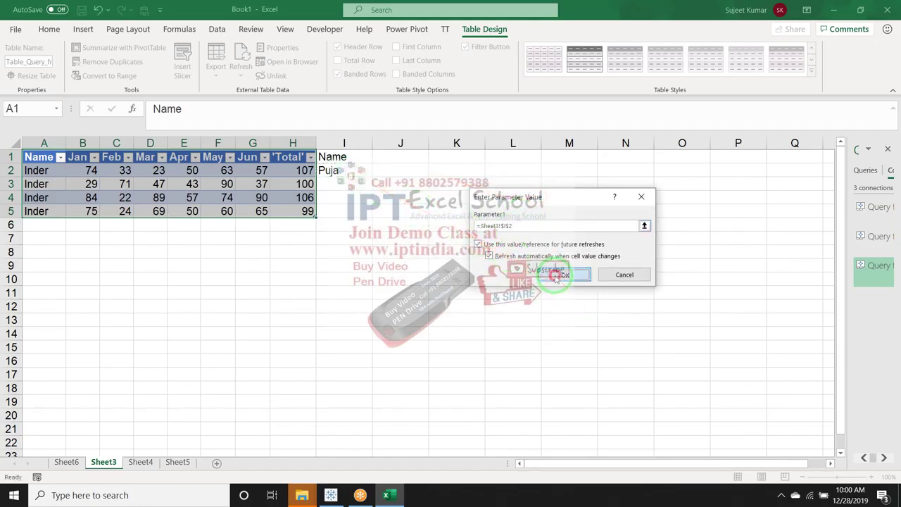
Enter two different names in cell I2 in turn, so the query table refreshes to each name's rows
{"action": "left_click", "coordinate": [401, 212]}
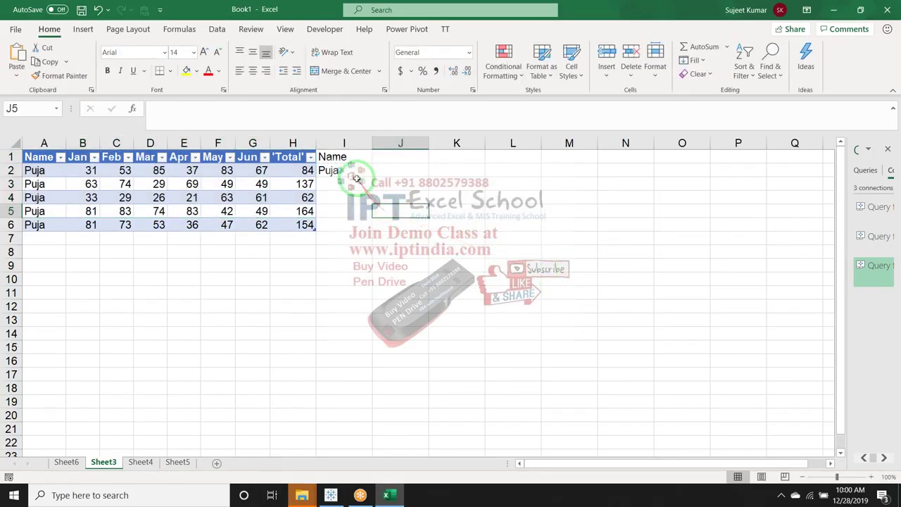
{"action": "left_click", "coordinate": [345, 170]}
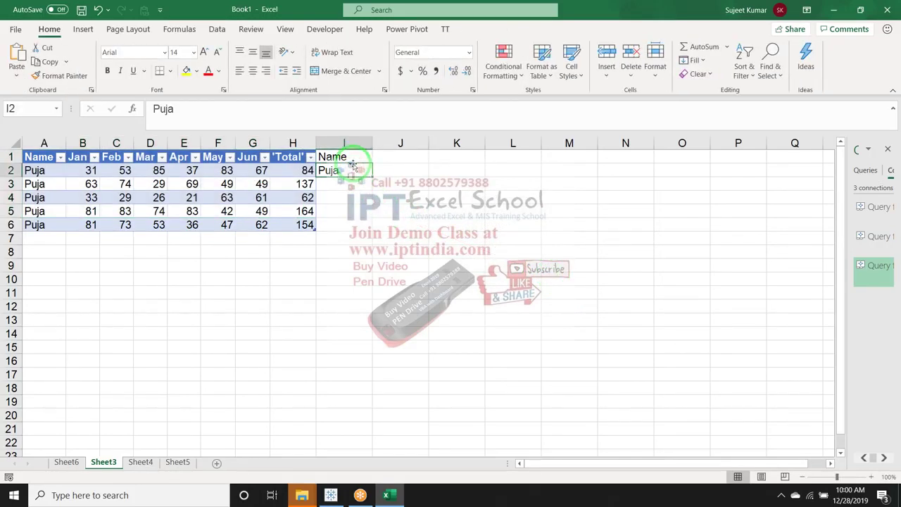
{"action": "type", "text": "Inder"}
{"action": "key", "text": "Return"}
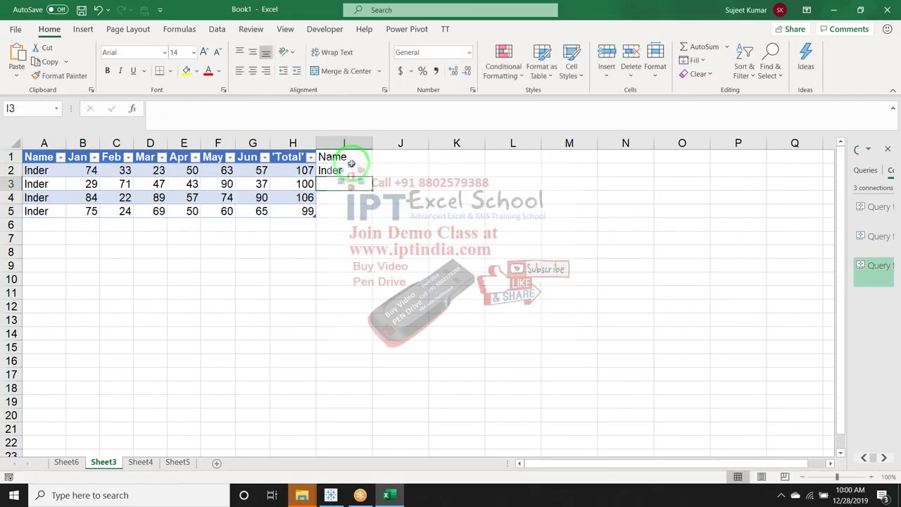
{"action": "left_click", "coordinate": [351, 165]}
{"action": "type", "text": "Mo"}
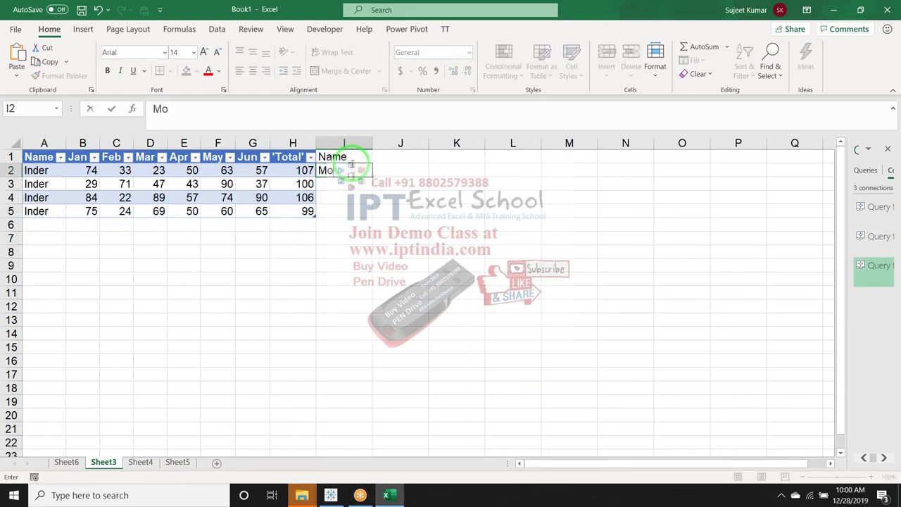
{"action": "type", "text": "t"}
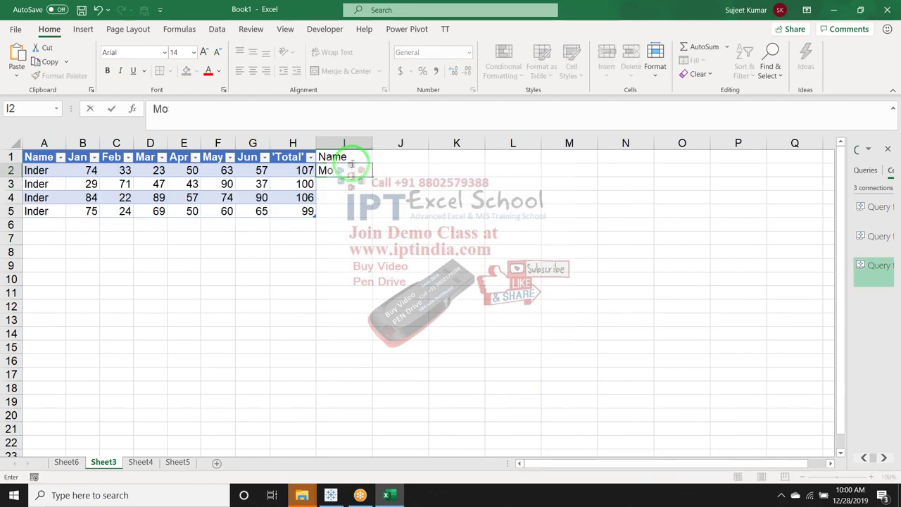
{"action": "type", "text": "an"}
{"action": "key", "text": "Return"}
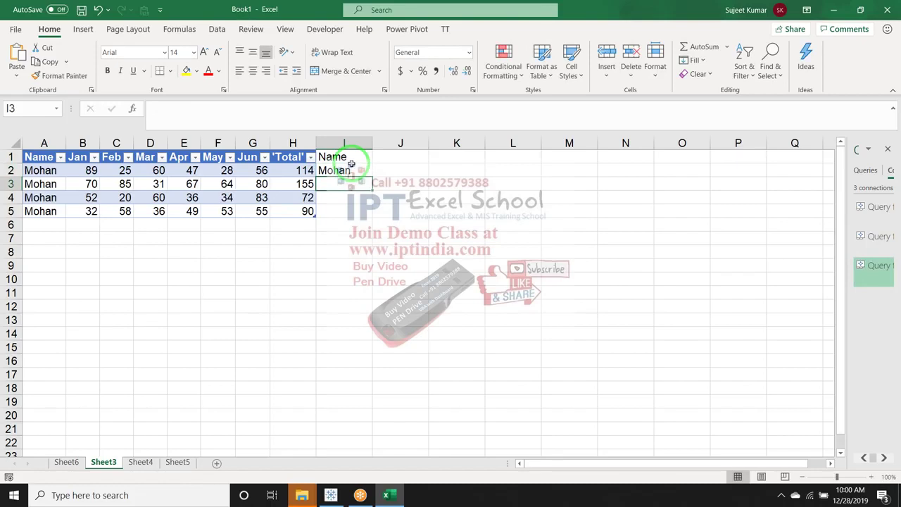
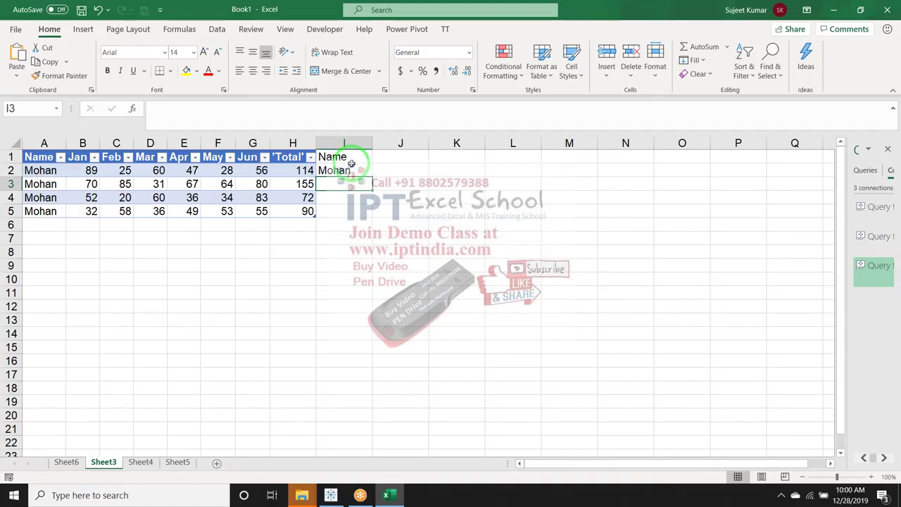
Close the current workbook without saving and open a new blank Excel workbook
{"action": "left_click", "coordinate": [888, 9]}
{"action": "left_click", "coordinate": [500, 329]}
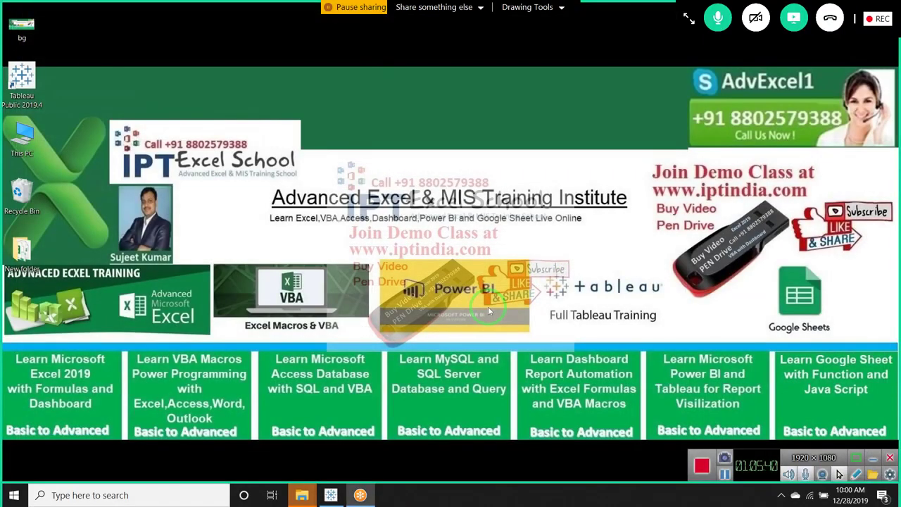
{"action": "key", "text": "super"}
{"action": "type", "text": "e"}
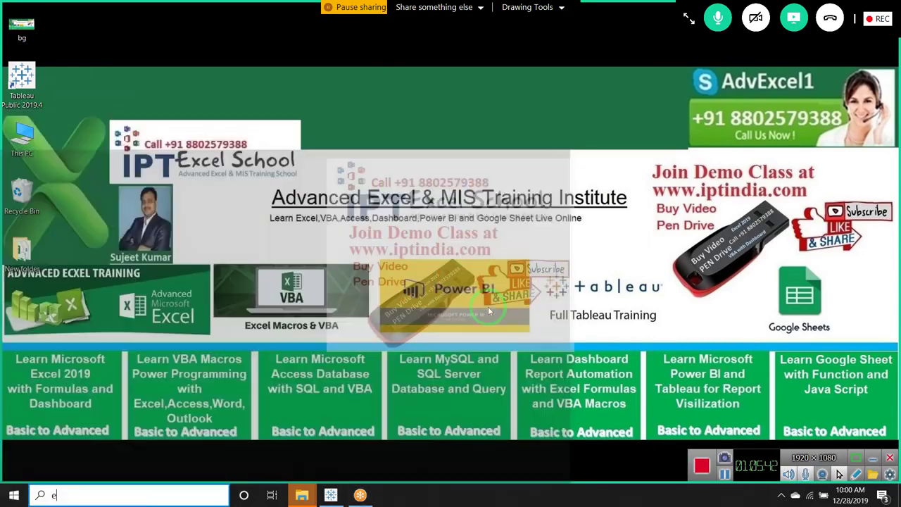
{"action": "type", "text": "xce"}
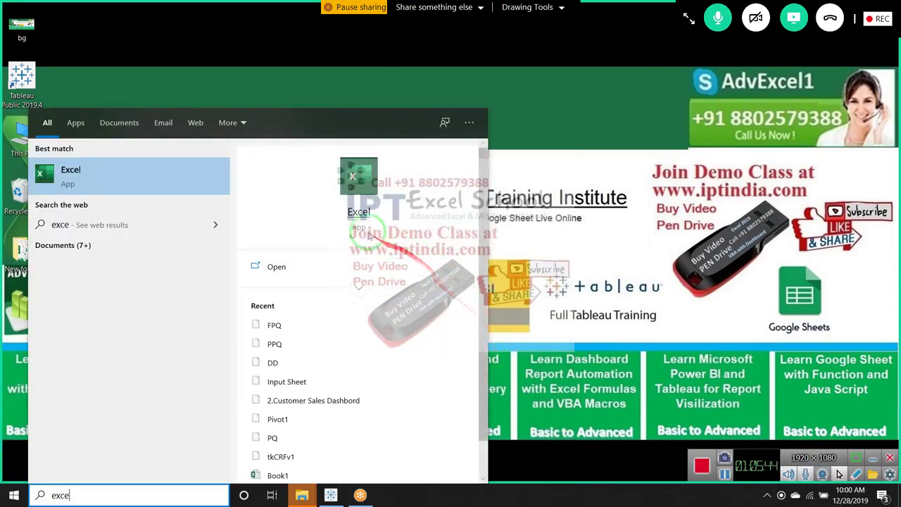
{"action": "left_click", "coordinate": [361, 215]}
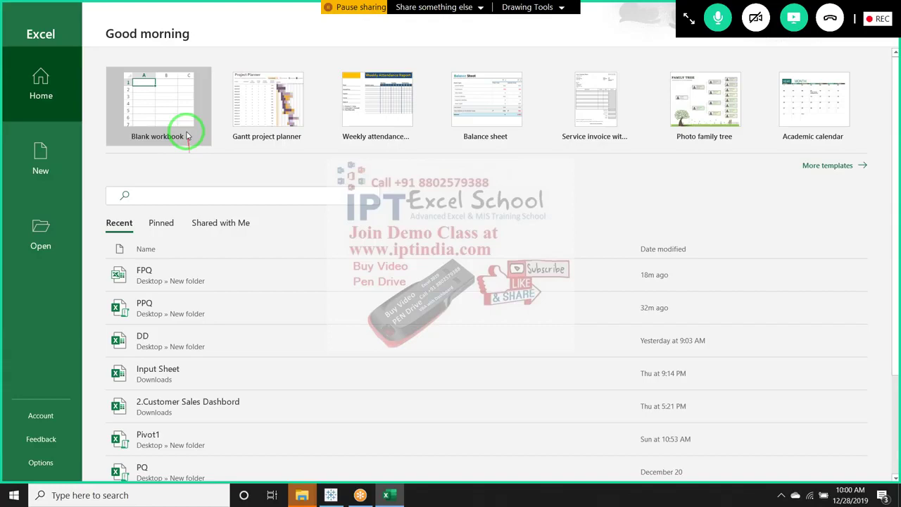
{"action": "left_click", "coordinate": [188, 136]}
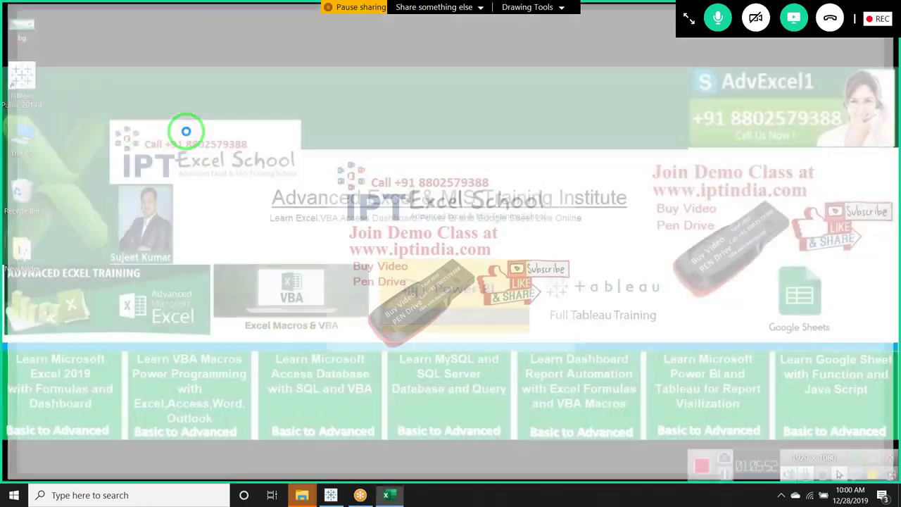
Show the desktop and search Start for Google Chrome
{"action": "key", "text": "super+d"}
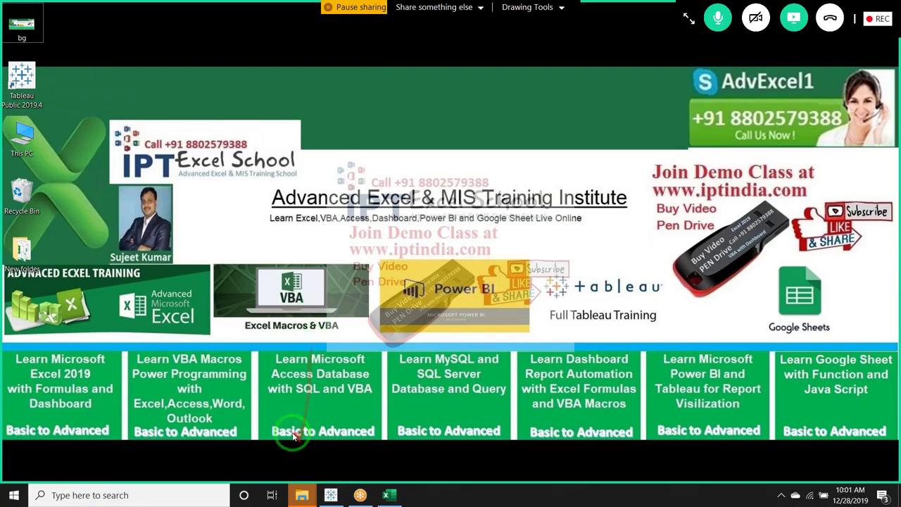
{"action": "key", "text": "super"}
{"action": "type", "text": "c"}
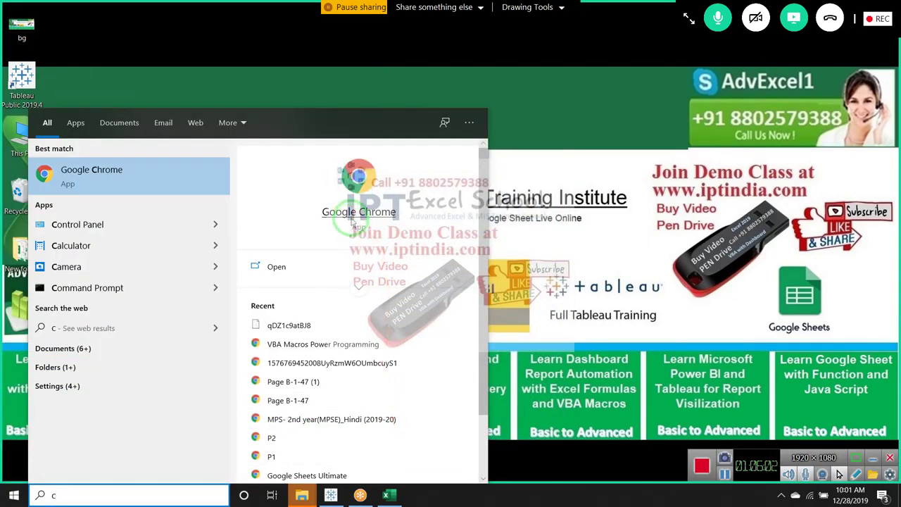
Launch Google Chrome and go to google.com
{"action": "left_click", "coordinate": [352, 214]}
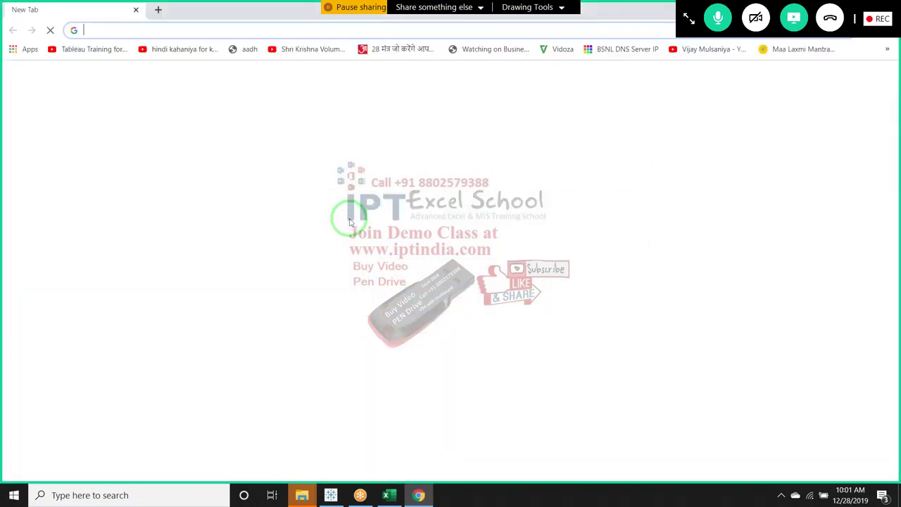
{"action": "type", "text": "goo"}
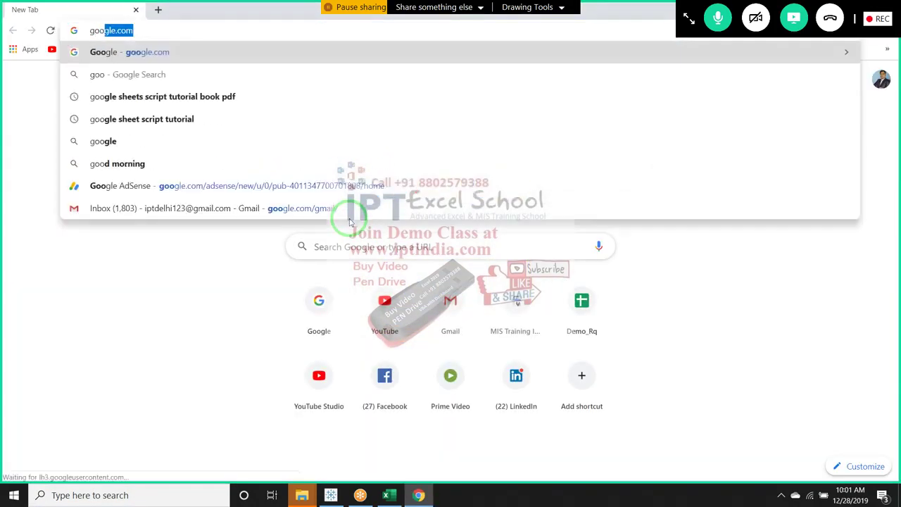
{"action": "key", "text": "Return"}
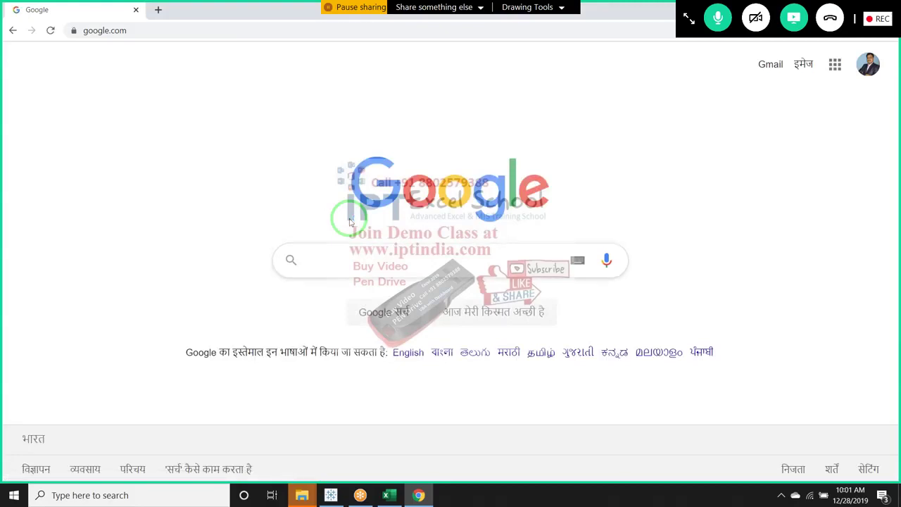
Search Google for 'world mobile users by country' and scroll to the Wikipedia result
{"action": "type", "text": "goo"}
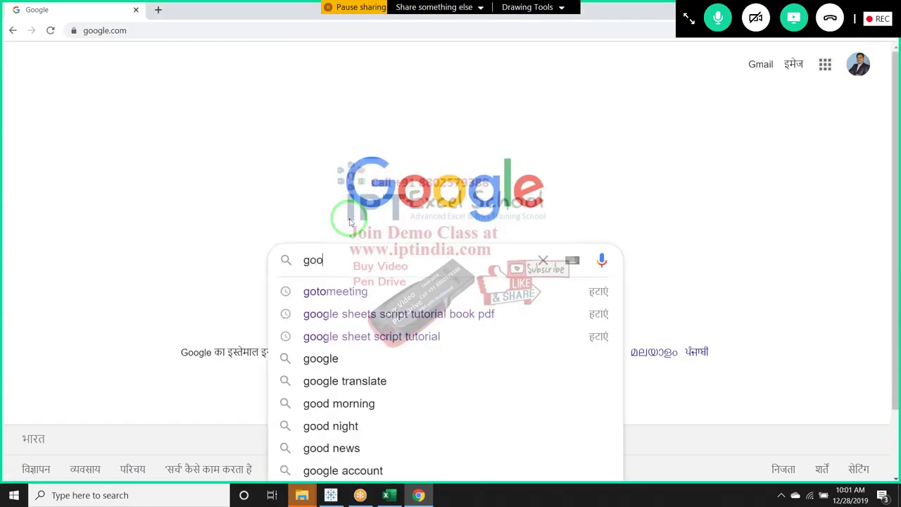
{"action": "type", "text": "gl"}
{"action": "key", "text": "BackSpace"}
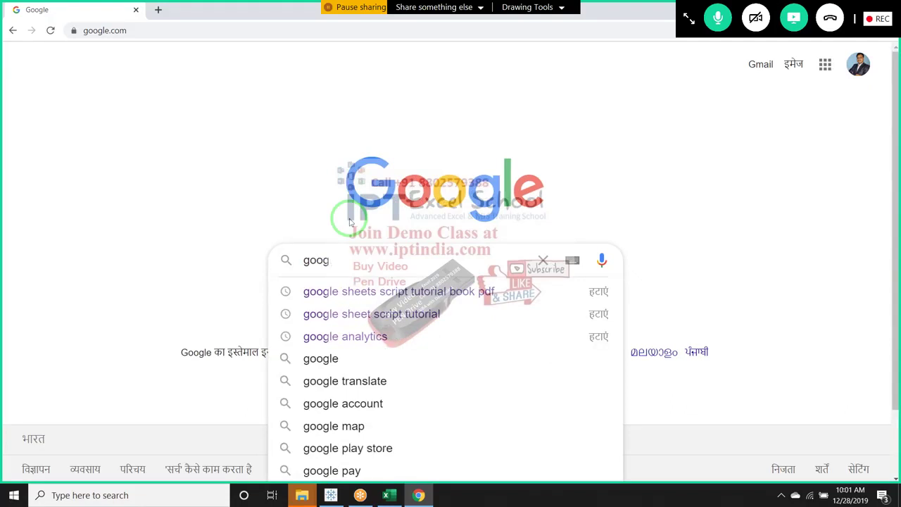
{"action": "key", "text": "BackSpace"}
{"action": "key", "text": "BackSpace"}
{"action": "key", "text": "BackSpace"}
{"action": "key", "text": "BackSpace"}
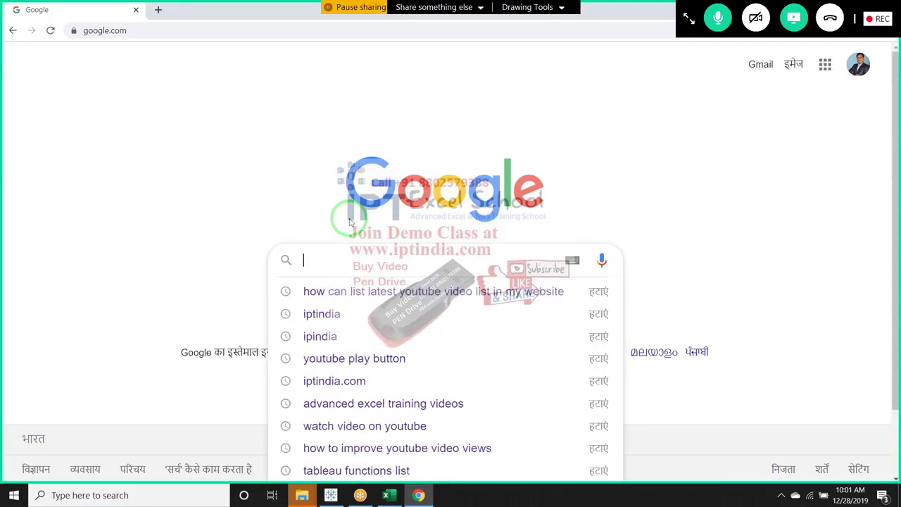
{"action": "type", "text": "wor"}
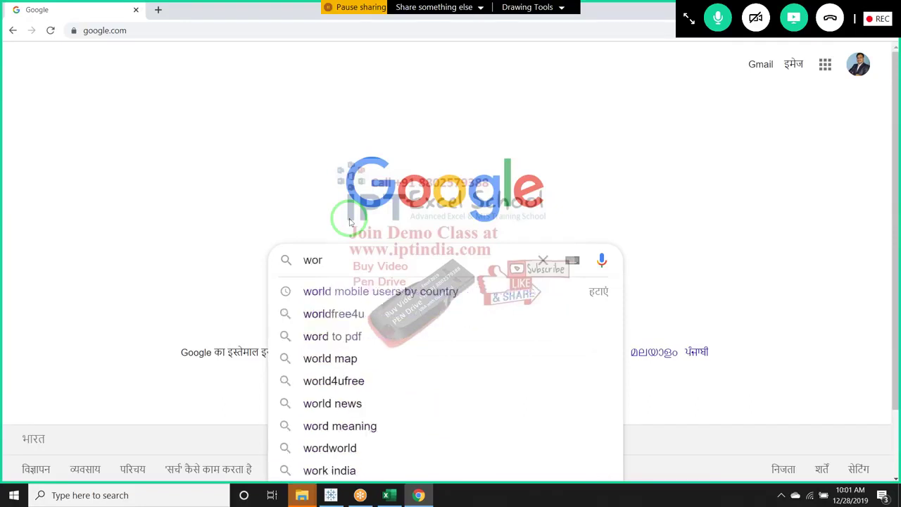
{"action": "type", "text": "ld"}
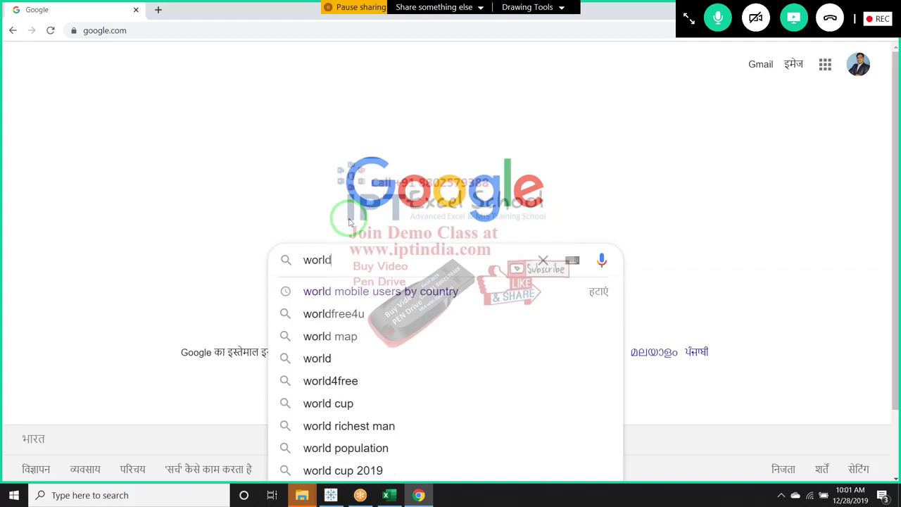
{"action": "key", "text": "Down"}
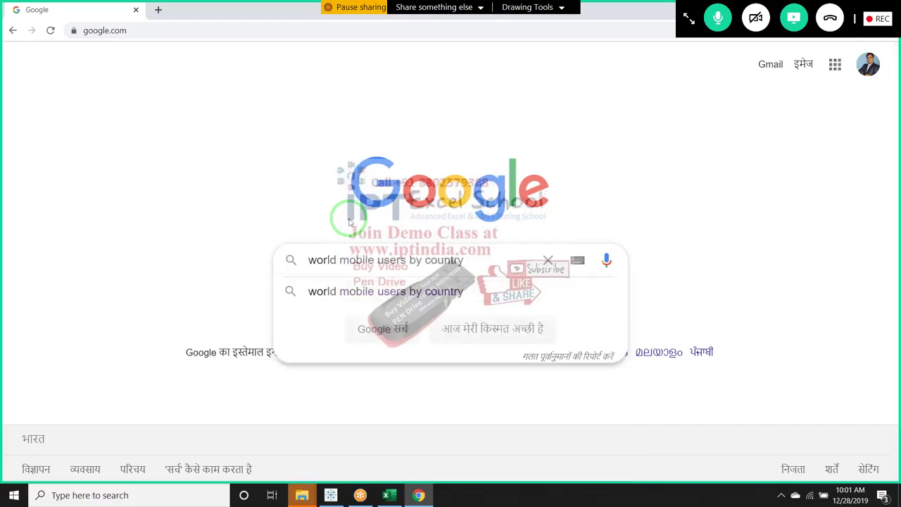
{"action": "type", "text": " by"}
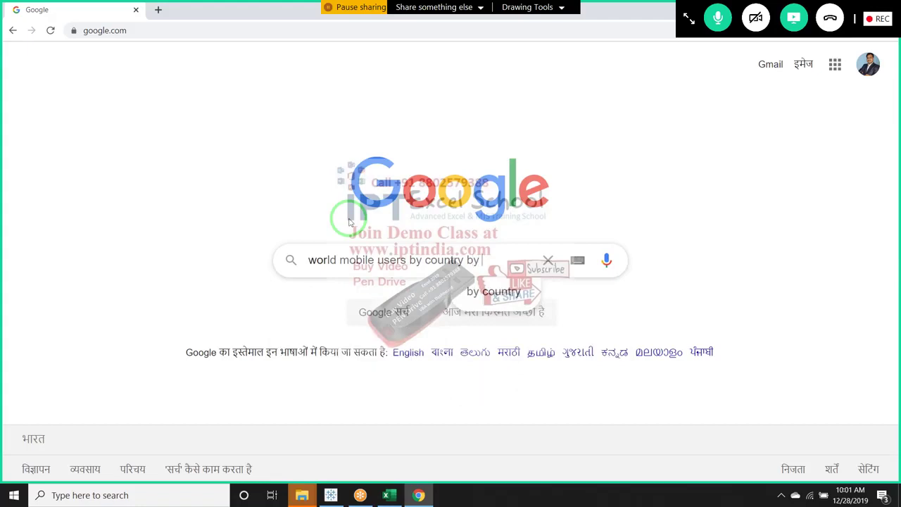
{"action": "key", "text": "BackSpace"}
{"action": "key", "text": "BackSpace"}
{"action": "key", "text": "BackSpace"}
{"action": "key", "text": "Escape"}
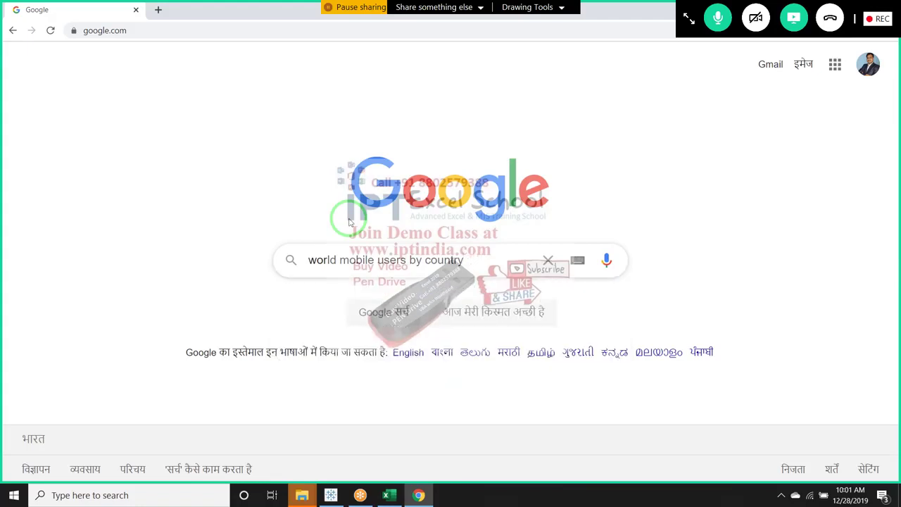
{"action": "key", "text": "Return"}
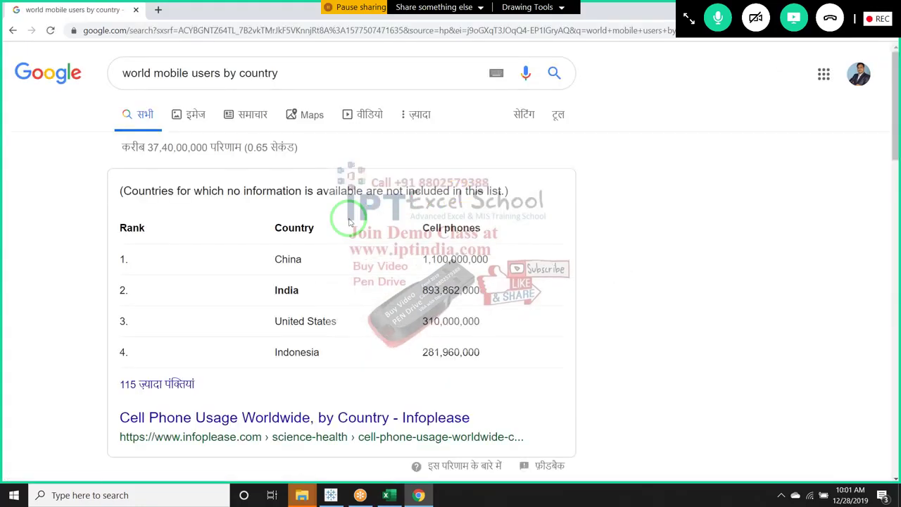
{"action": "scroll", "coordinate": [286, 303], "scroll_direction": "down", "scroll_amount": 3}
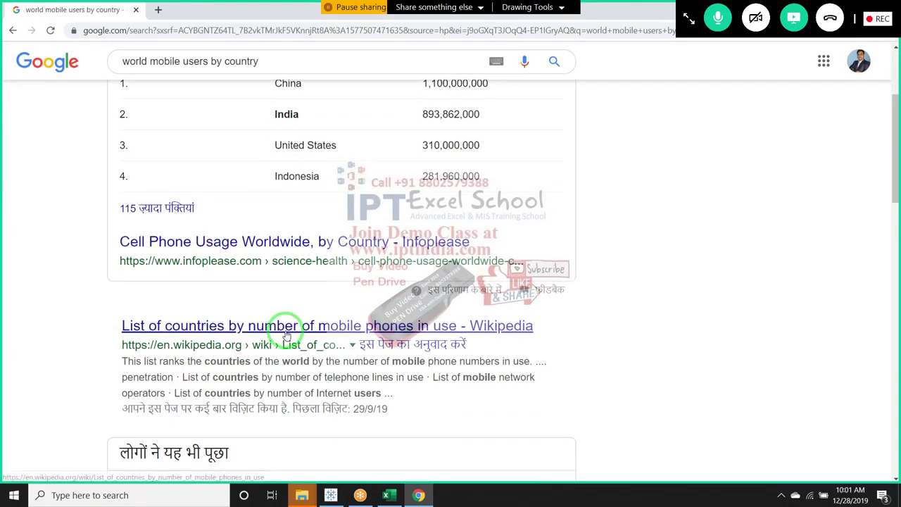
Open Wikipedia's 'List of countries by number of mobile phones in use', browse its table, and select its URL before returning to Excel
{"action": "left_click", "coordinate": [285, 326]}
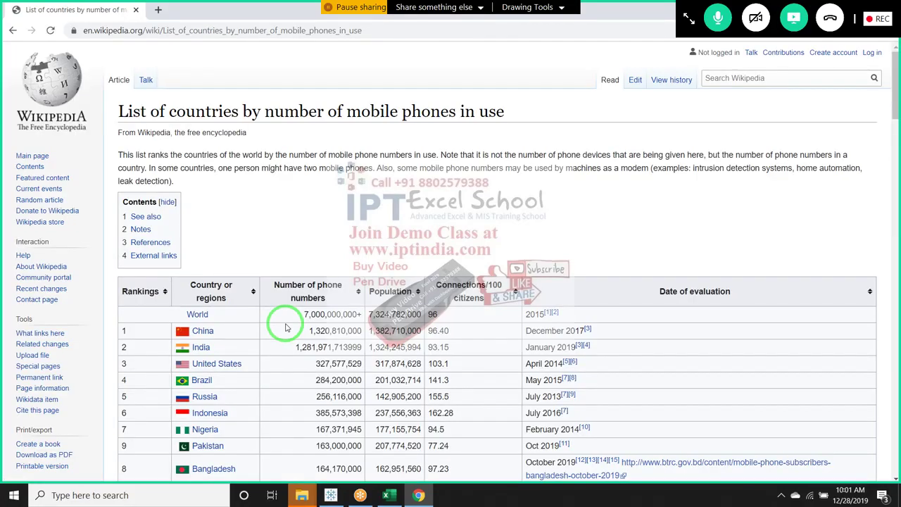
{"action": "scroll", "coordinate": [288, 326], "scroll_direction": "down", "scroll_amount": 1}
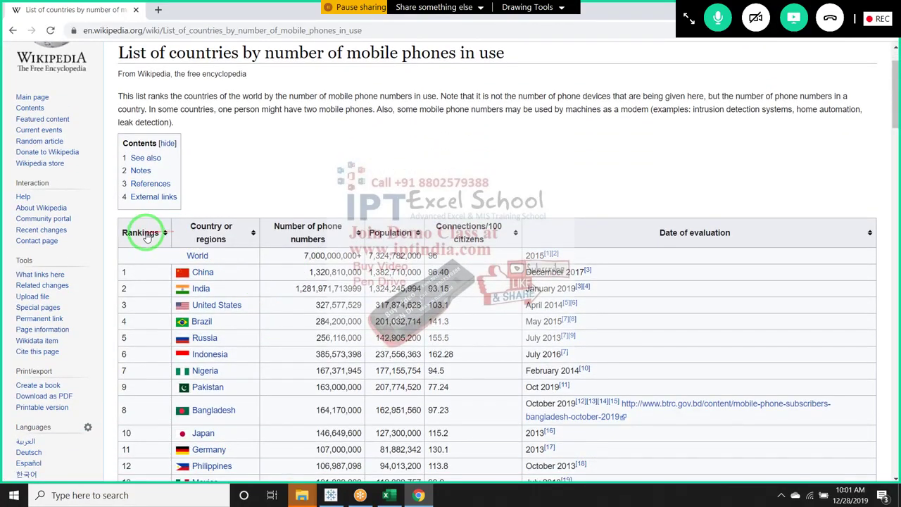
{"action": "scroll", "coordinate": [134, 243], "scroll_direction": "down", "scroll_amount": 3}
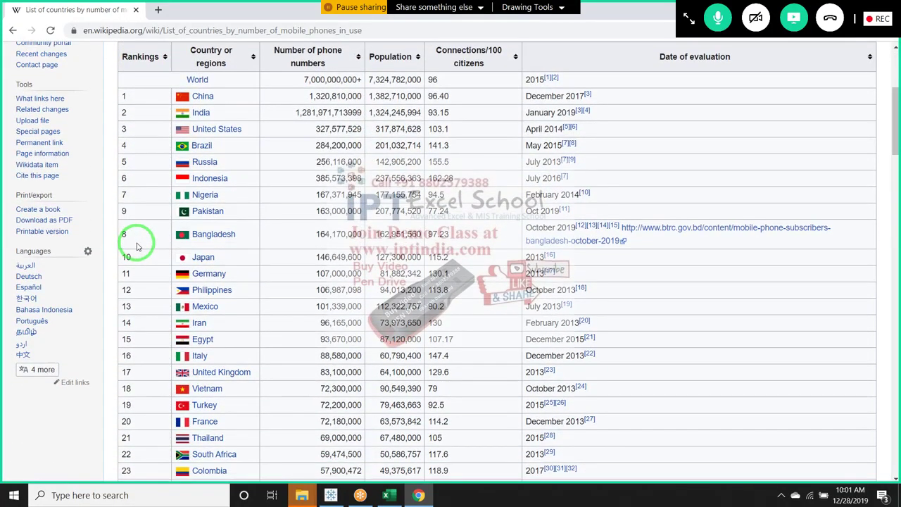
{"action": "scroll", "coordinate": [137, 247], "scroll_direction": "down", "scroll_amount": 3}
{"action": "scroll", "coordinate": [139, 249], "scroll_direction": "down", "scroll_amount": 3}
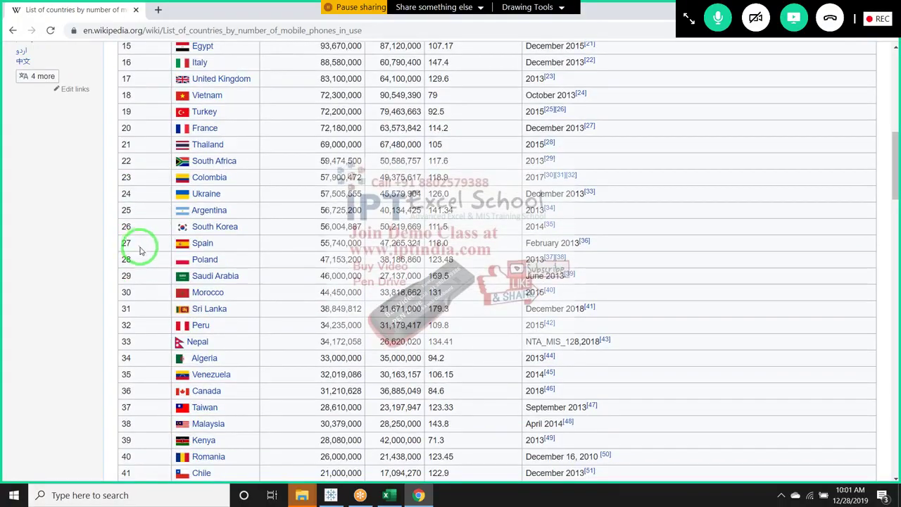
{"action": "scroll", "coordinate": [139, 249], "scroll_direction": "down", "scroll_amount": 5}
{"action": "scroll", "coordinate": [145, 248], "scroll_direction": "down", "scroll_amount": 7}
{"action": "scroll", "coordinate": [148, 246], "scroll_direction": "down", "scroll_amount": 3}
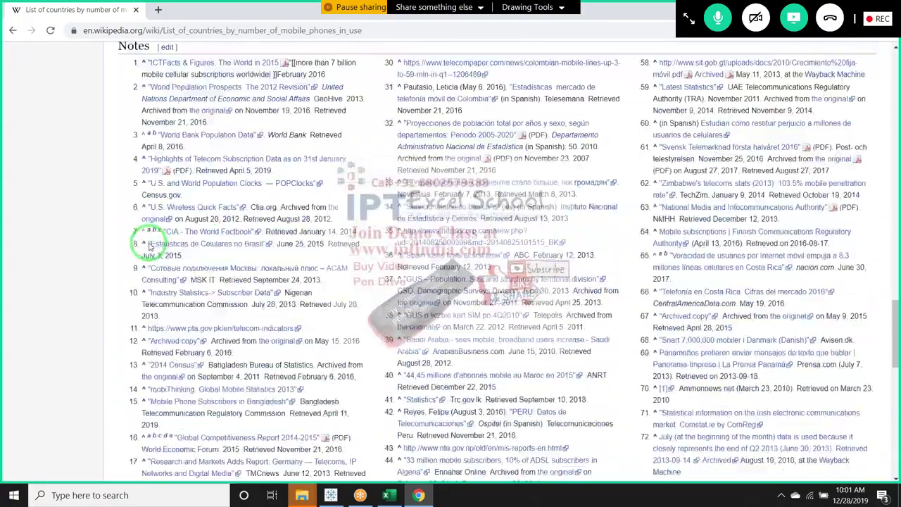
{"action": "scroll", "coordinate": [148, 246], "scroll_direction": "up", "scroll_amount": 5}
{"action": "scroll", "coordinate": [148, 246], "scroll_direction": "up", "scroll_amount": 5}
{"action": "scroll", "coordinate": [149, 246], "scroll_direction": "up", "scroll_amount": 10}
{"action": "scroll", "coordinate": [150, 246], "scroll_direction": "up", "scroll_amount": 5}
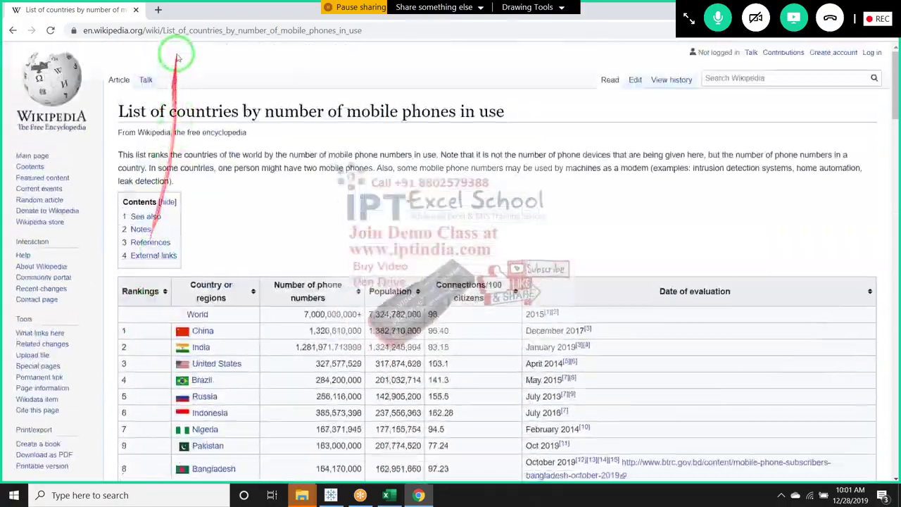
{"action": "left_click", "coordinate": [181, 30]}
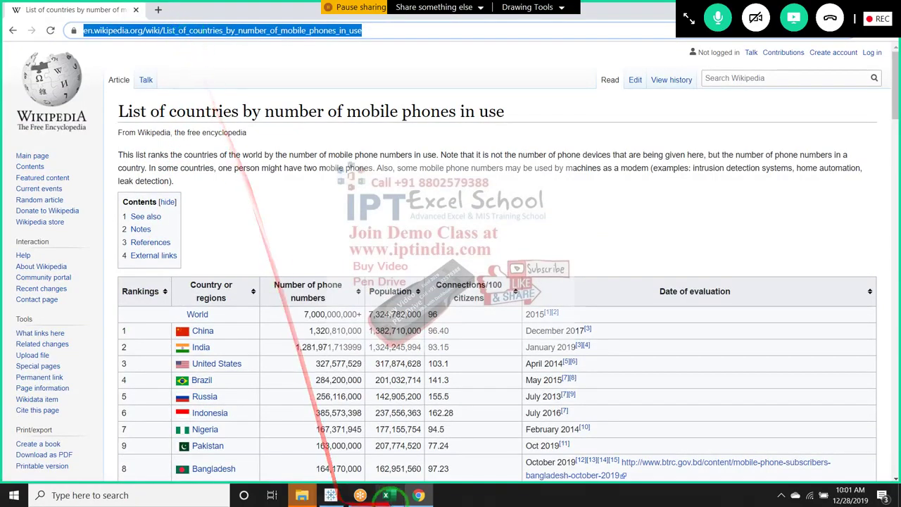
{"action": "left_click", "coordinate": [386, 495]}
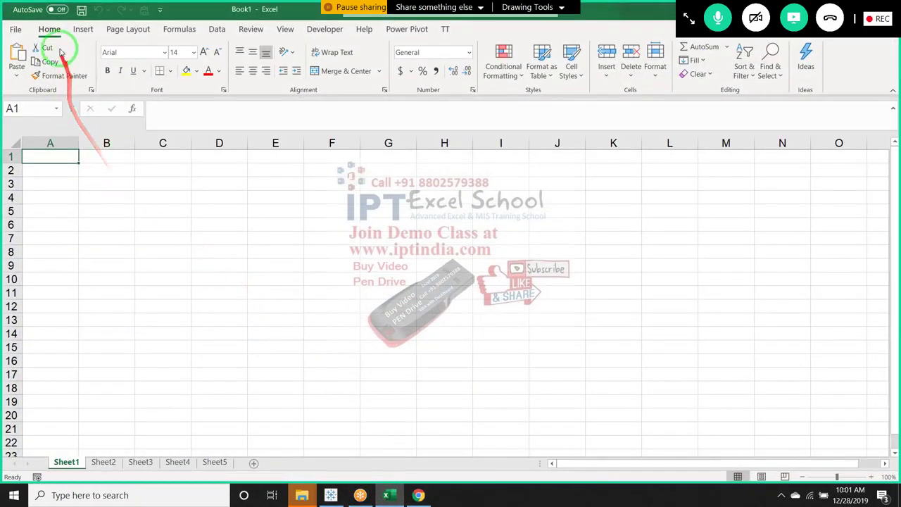
Create a Data > From Web connection to the pasted Wikipedia URL using Anonymous access
{"action": "left_click", "coordinate": [85, 31]}
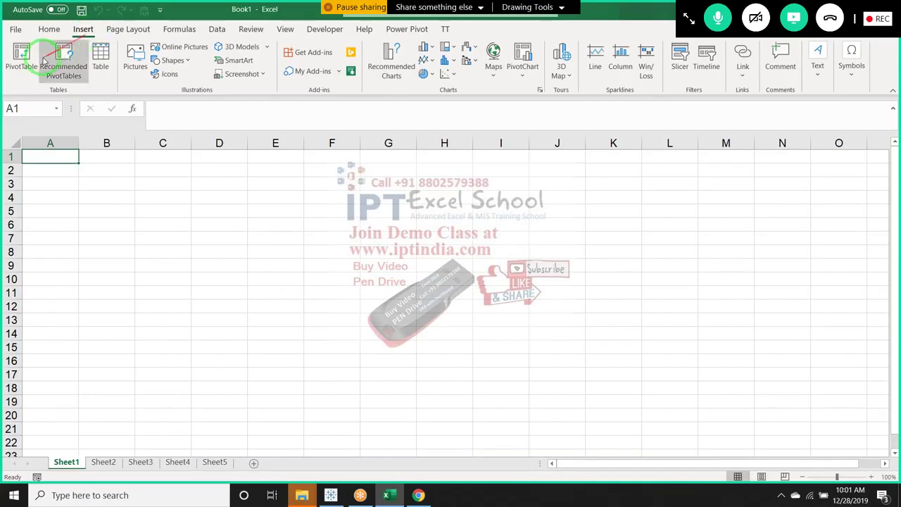
{"action": "left_click", "coordinate": [224, 31]}
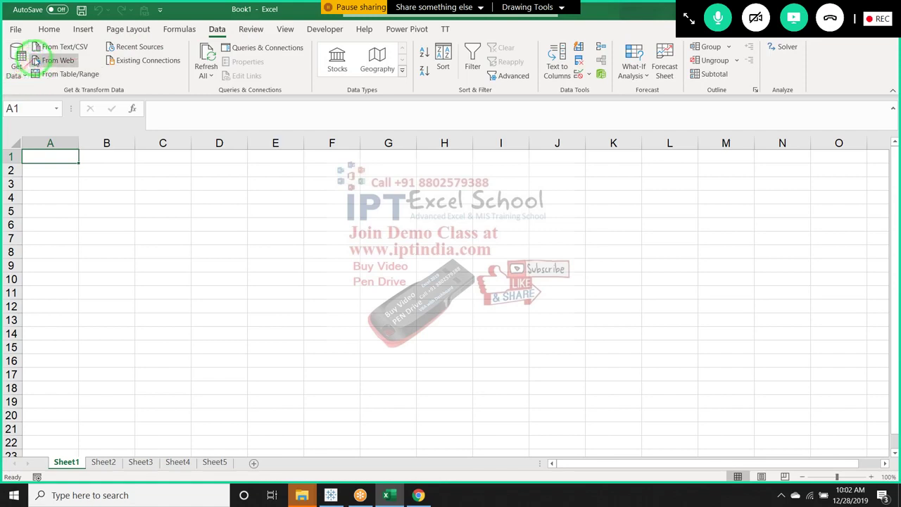
{"action": "left_click", "coordinate": [83, 74]}
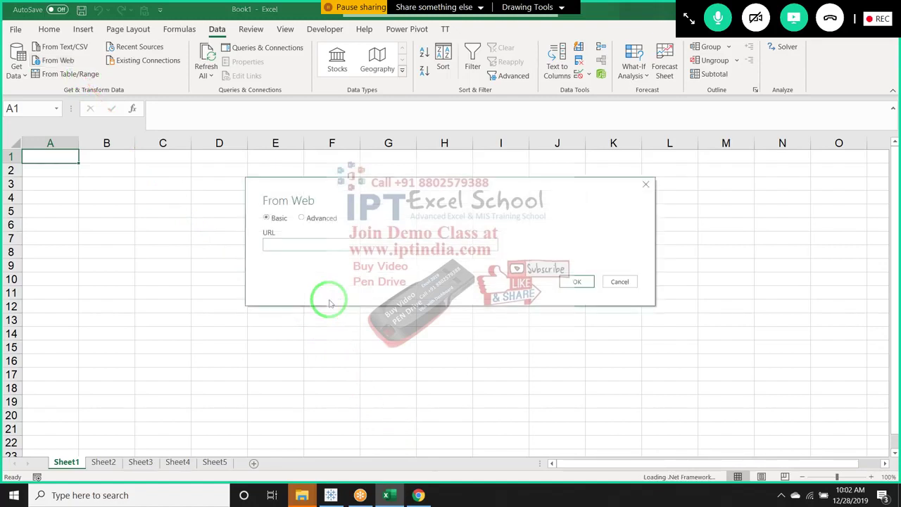
{"action": "key", "text": "ctrl+v"}
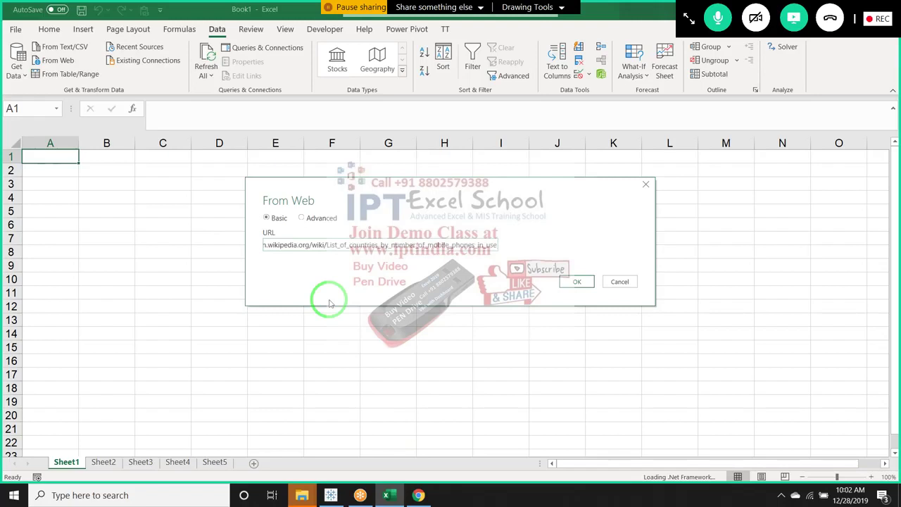
{"action": "left_click", "coordinate": [570, 282]}
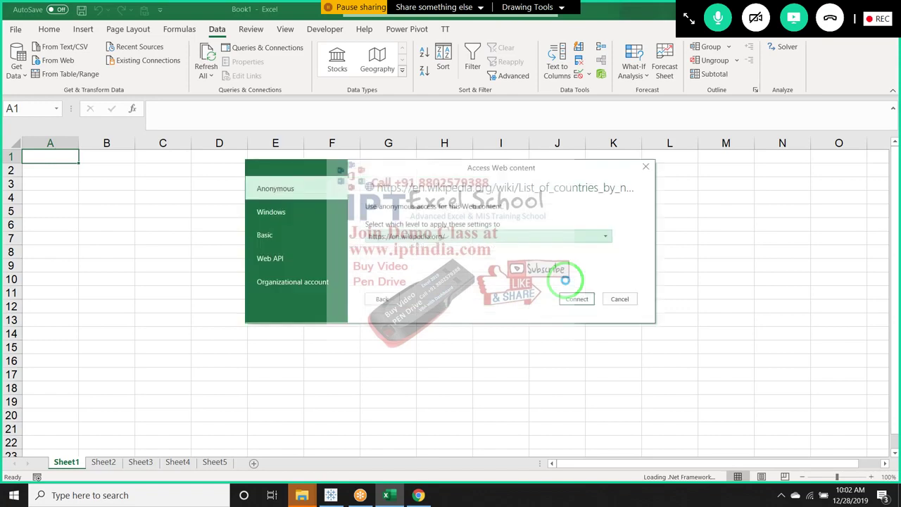
{"action": "left_click", "coordinate": [577, 299]}
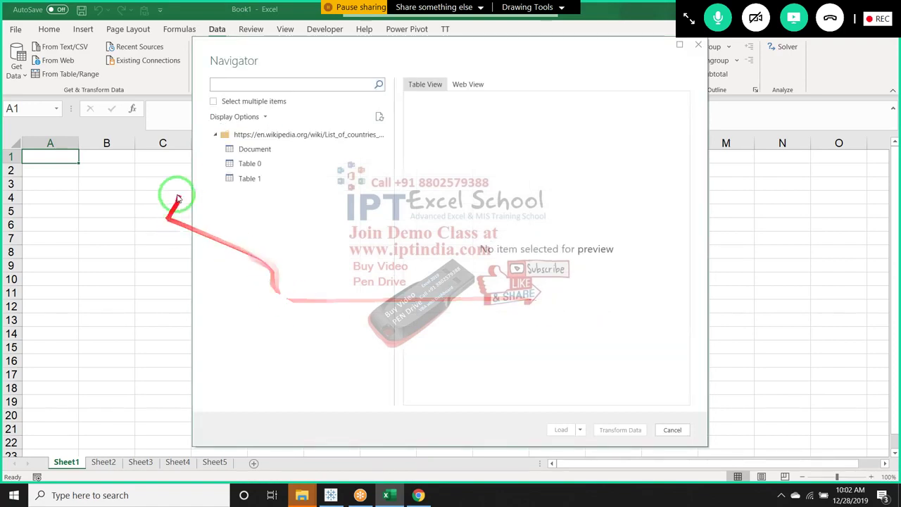
Compare Table 1 and Document in the Navigator, then select Table 0 and scroll through its columns
{"action": "left_click", "coordinate": [236, 165]}
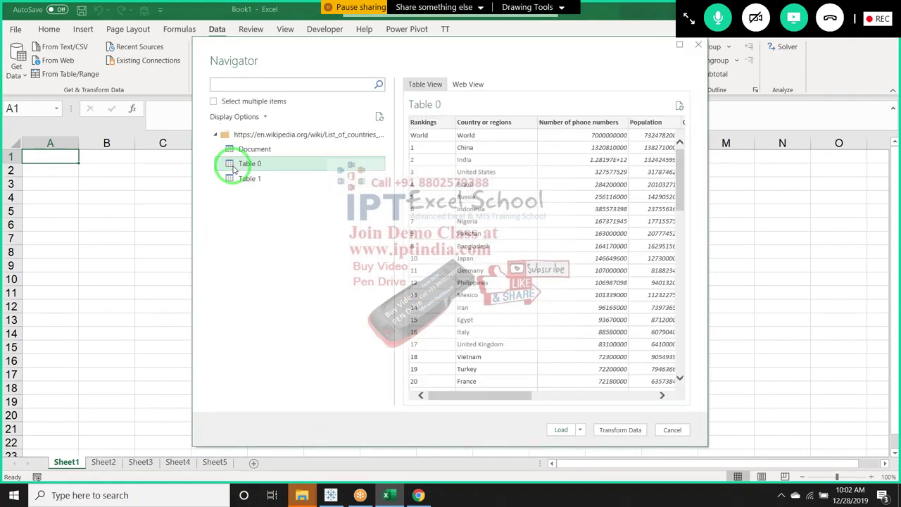
{"action": "left_click", "coordinate": [237, 179]}
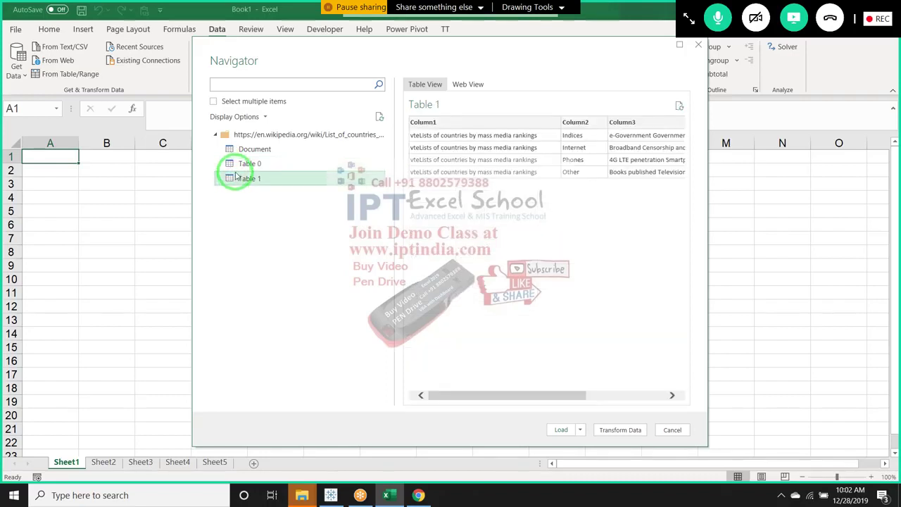
{"action": "left_click", "coordinate": [243, 163]}
{"action": "left_click", "coordinate": [250, 151]}
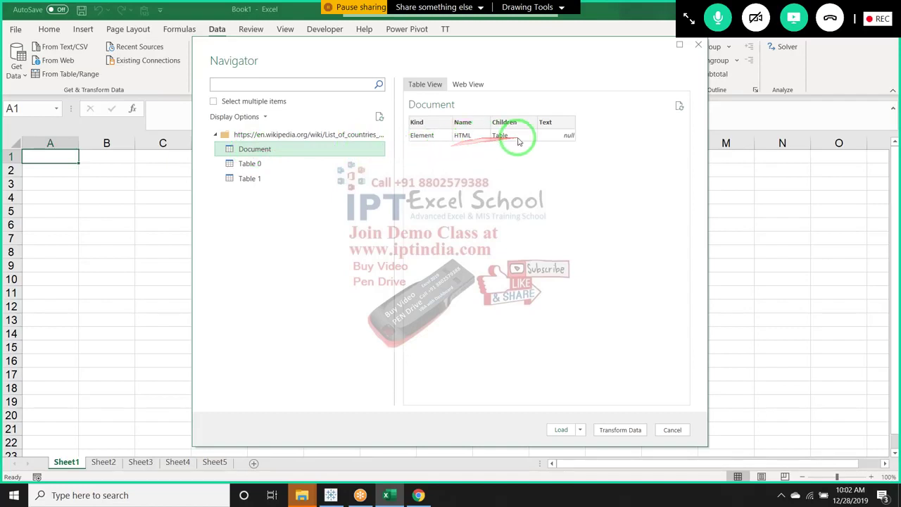
{"action": "left_click", "coordinate": [324, 163]}
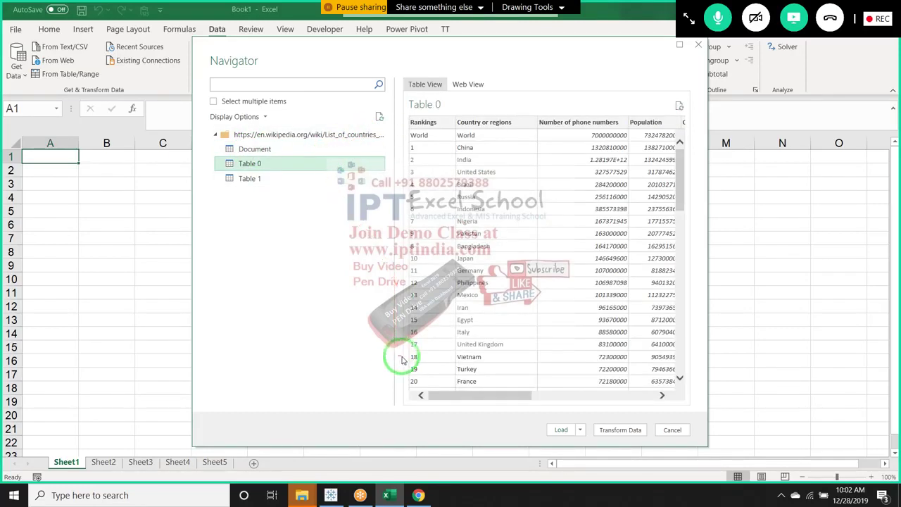
{"action": "left_click", "coordinate": [487, 400]}
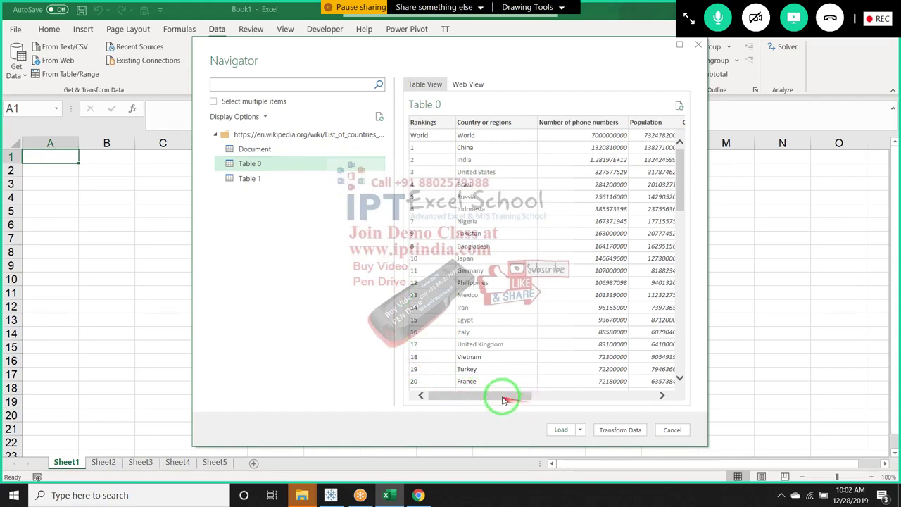
{"action": "left_click_drag", "start_coordinate": [488, 400], "coordinate": [636, 402]}
{"action": "left_click", "coordinate": [617, 432]}
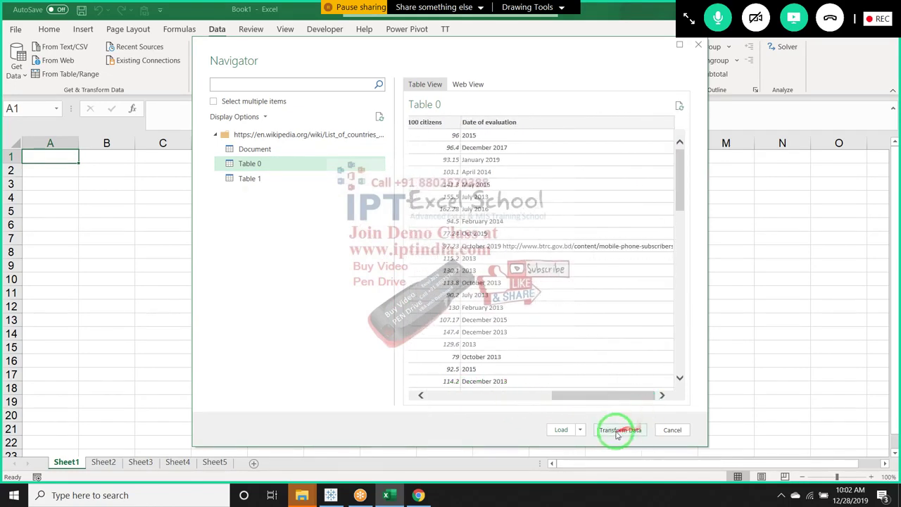
{"action": "left_click", "coordinate": [563, 431]}
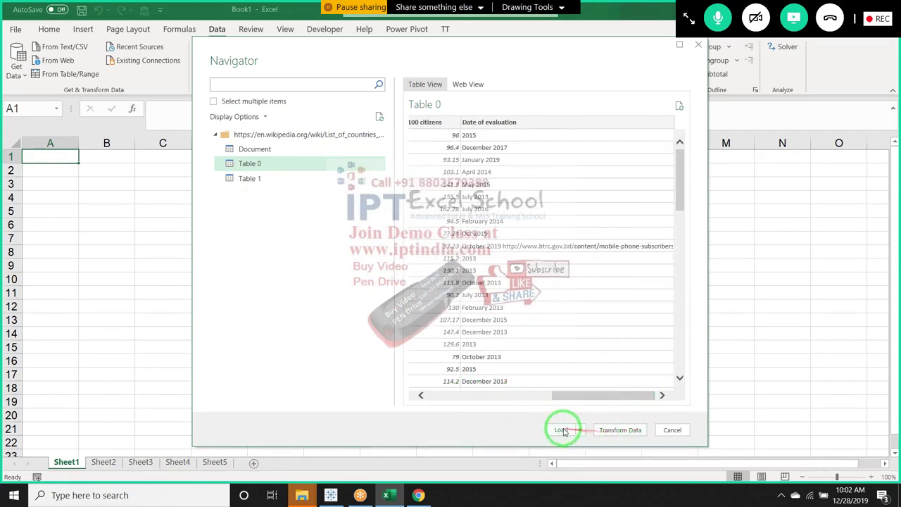
Open Table 0 in the Power Query Editor, check its Date of evaluation values, and start a Custom Column
{"action": "left_click", "coordinate": [610, 431]}
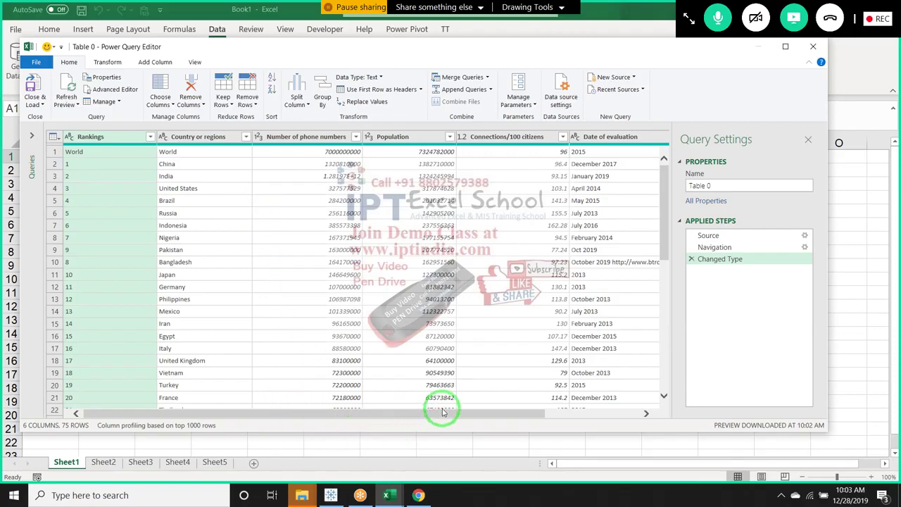
{"action": "left_click_drag", "start_coordinate": [456, 414], "coordinate": [533, 416]}
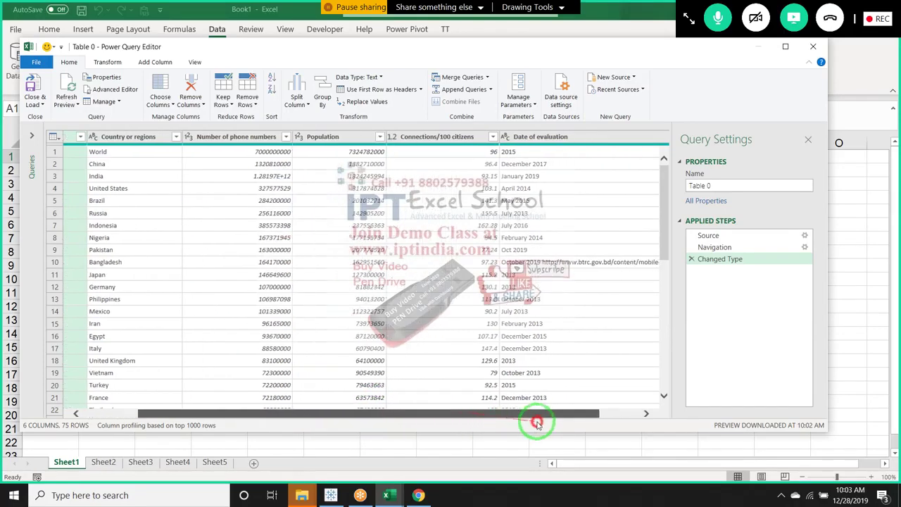
{"action": "left_click", "coordinate": [535, 343]}
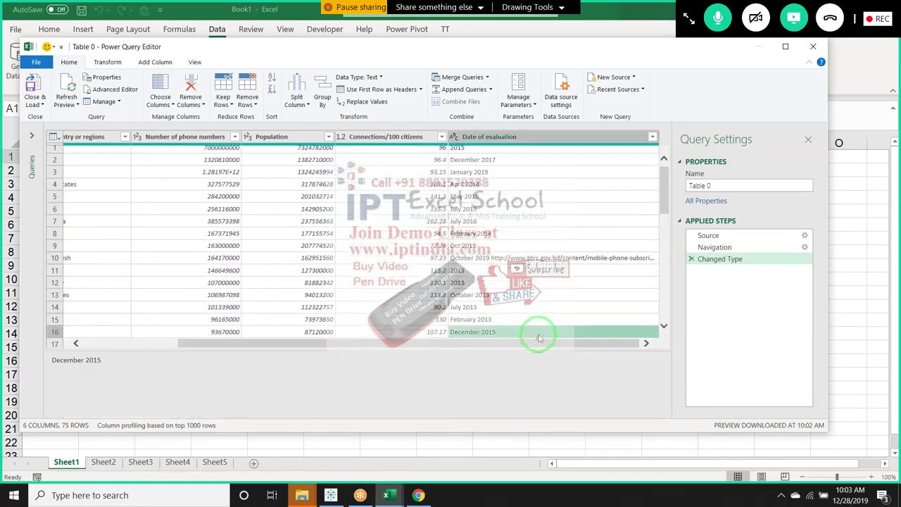
{"action": "left_click", "coordinate": [496, 184]}
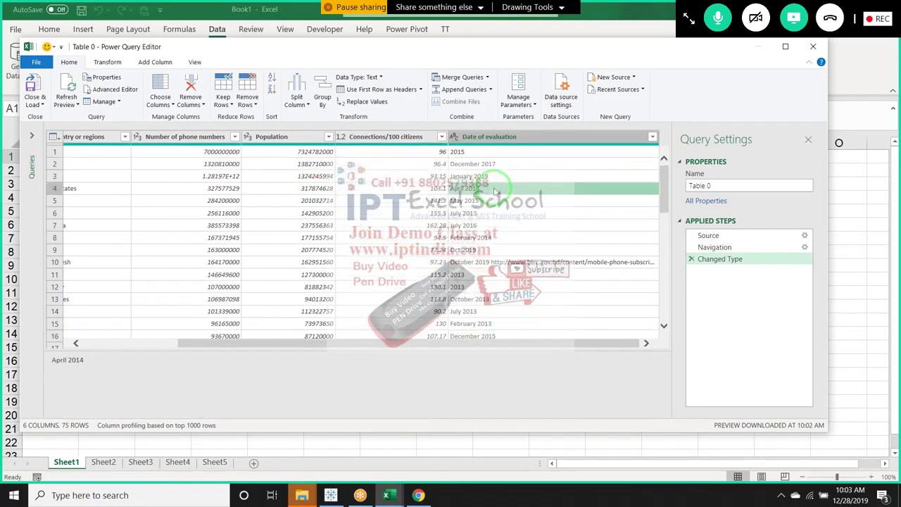
{"action": "left_click", "coordinate": [488, 164]}
{"action": "left_click", "coordinate": [488, 153]}
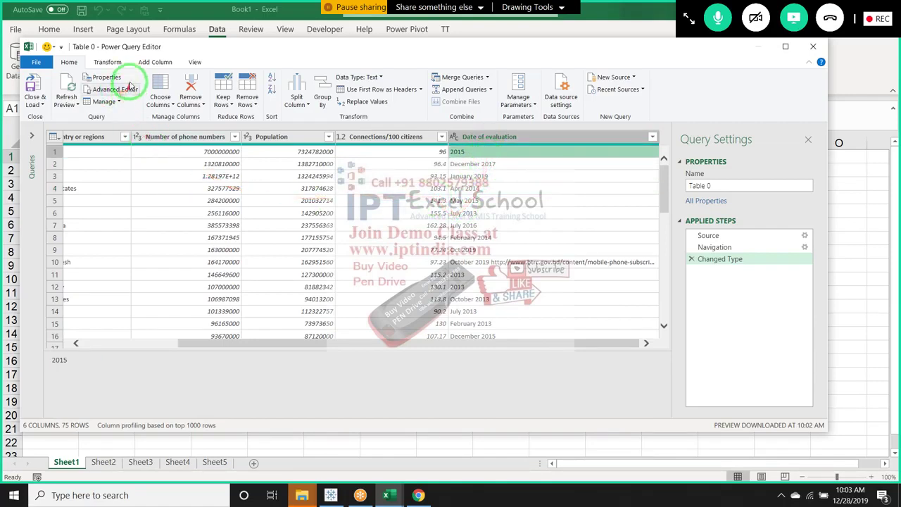
{"action": "left_click", "coordinate": [155, 62]}
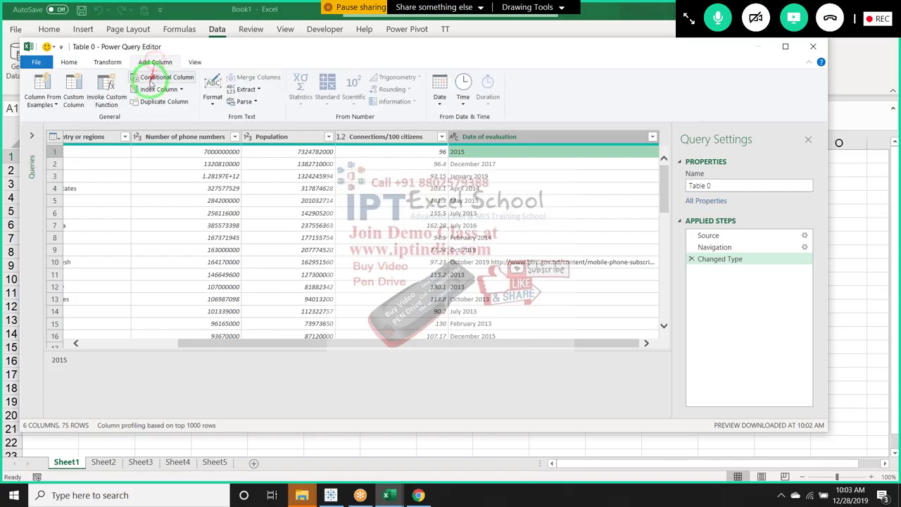
{"action": "left_click", "coordinate": [71, 102]}
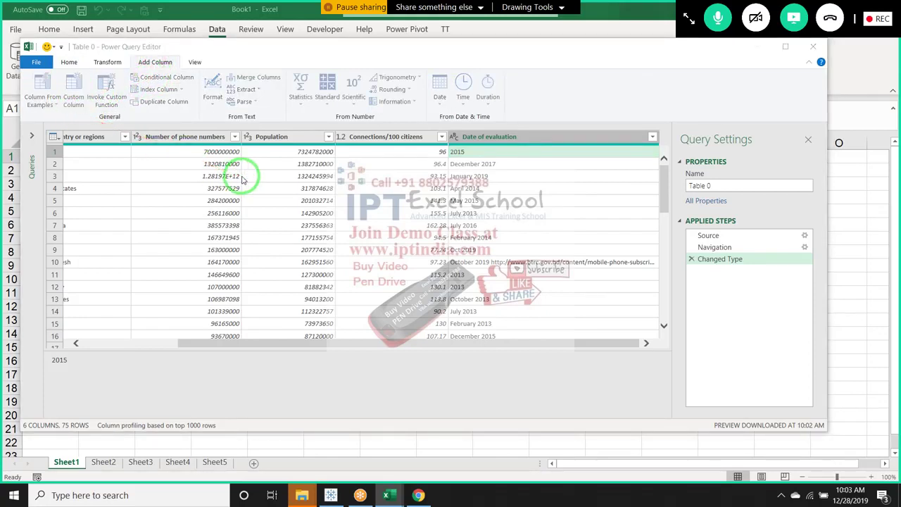
Name the custom column and begin its formula with Date.Year(
{"action": "double_click", "coordinate": [334, 185]}
{"action": "type", "text": "Yea"}
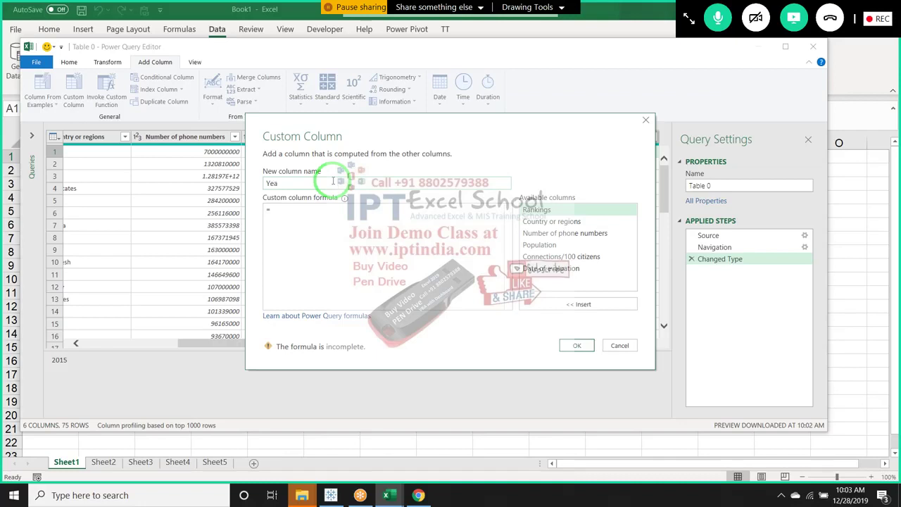
{"action": "type", "text": "r"}
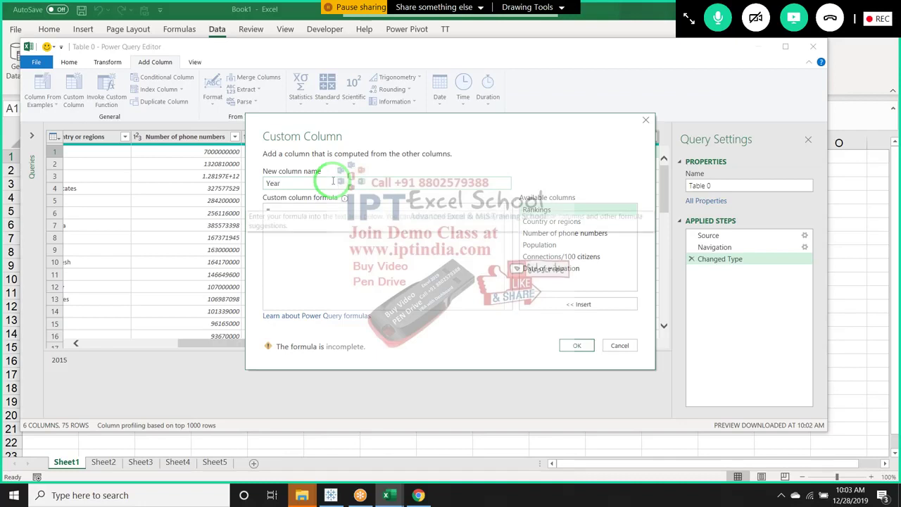
{"action": "type", "text": "y"}
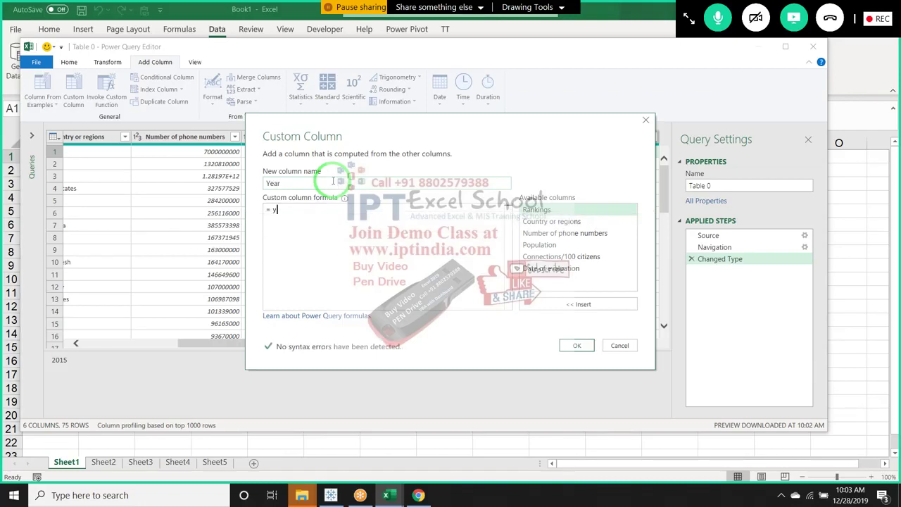
{"action": "type", "text": "ear"}
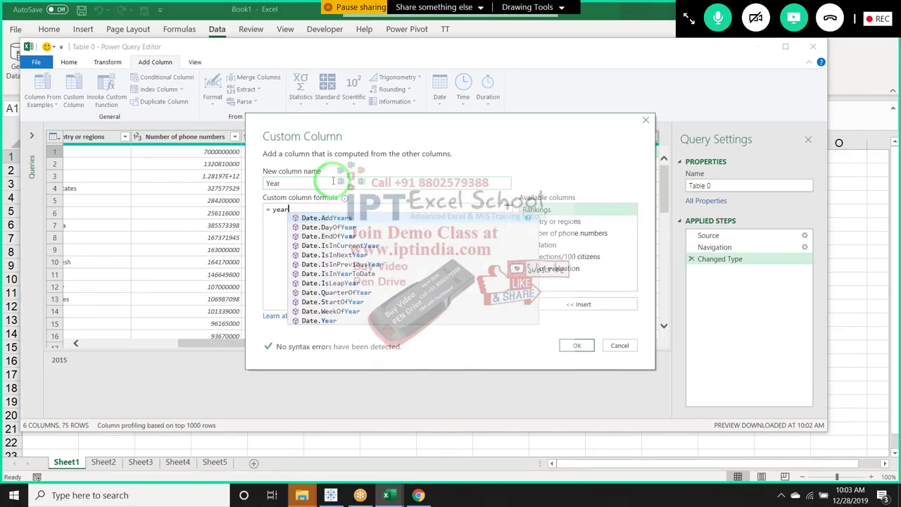
{"action": "key", "text": "Tab"}
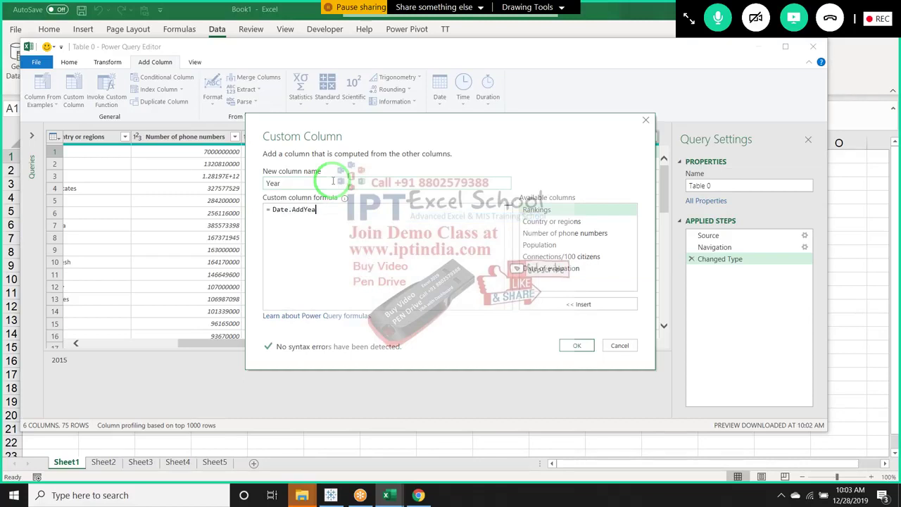
{"action": "key", "text": "BackSpace"}
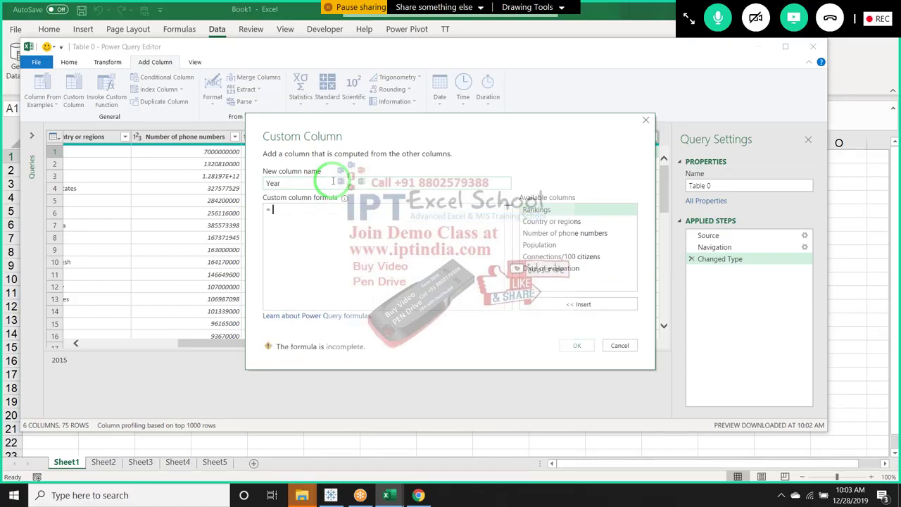
{"action": "type", "text": "year"}
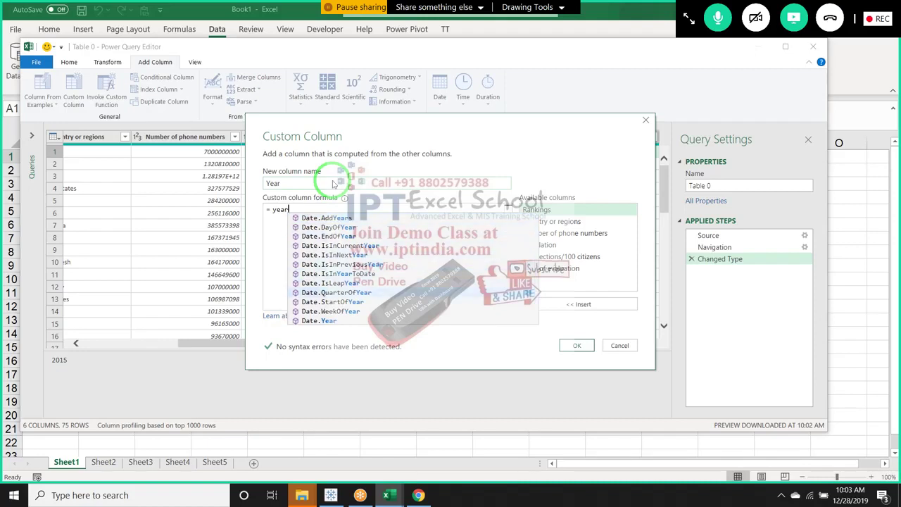
{"action": "key", "text": "Tab"}
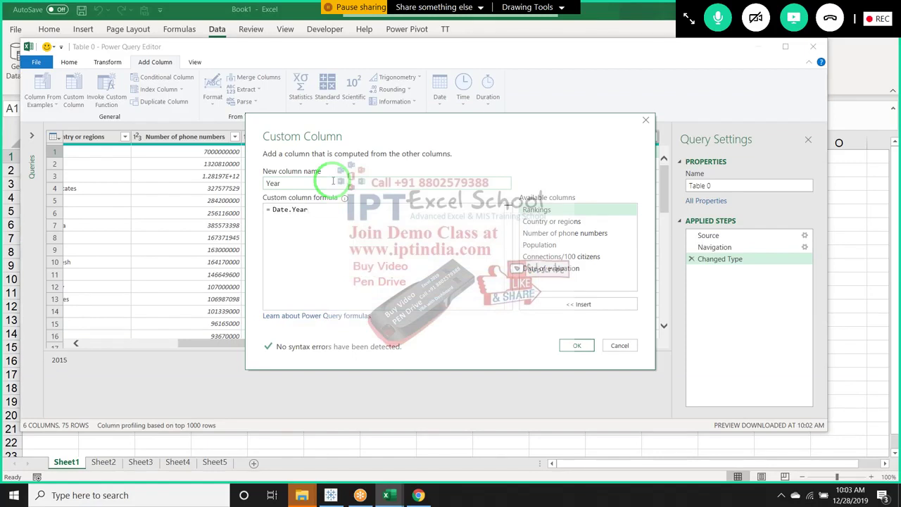
{"action": "type", "text": "("}
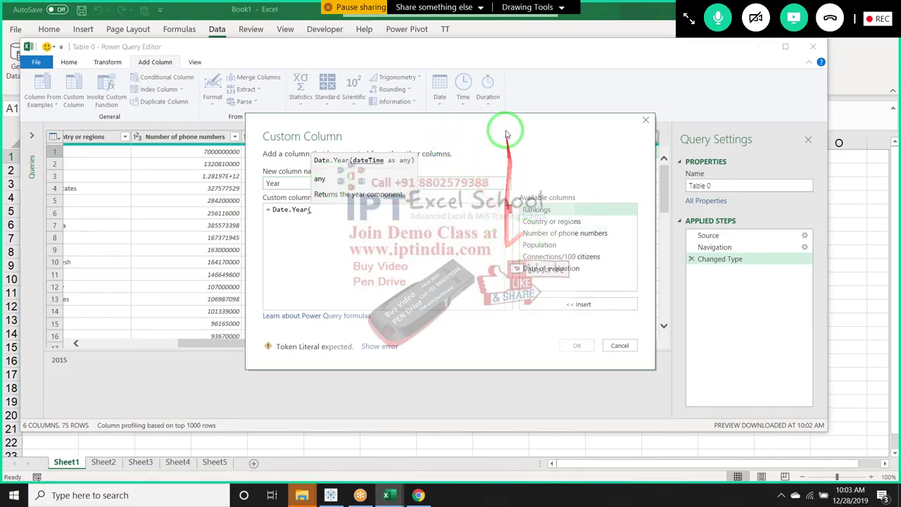
Complete the formula as Date.Year([Date of evaluation]) and confirm the new Year column
{"action": "left_click_drag", "start_coordinate": [490, 119], "coordinate": [458, 148]}
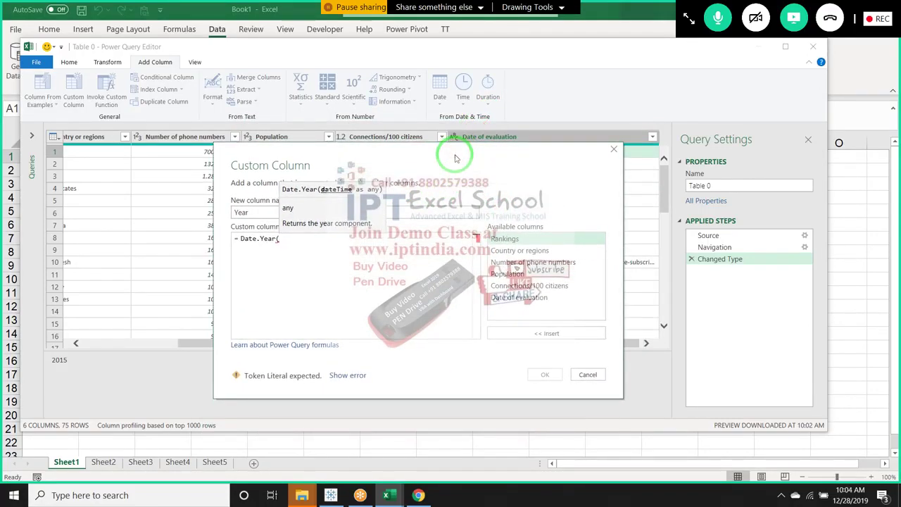
{"action": "left_click", "coordinate": [295, 251]}
{"action": "type", "text": "da"}
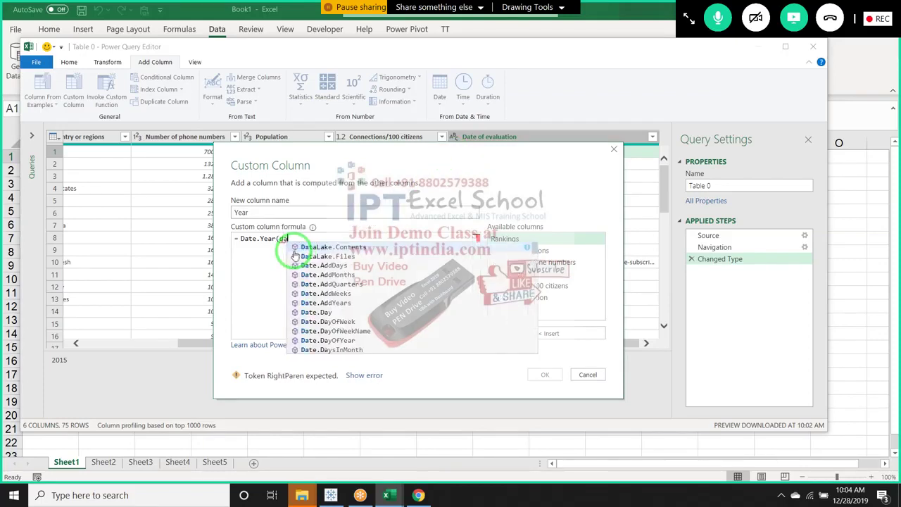
{"action": "type", "text": "te"}
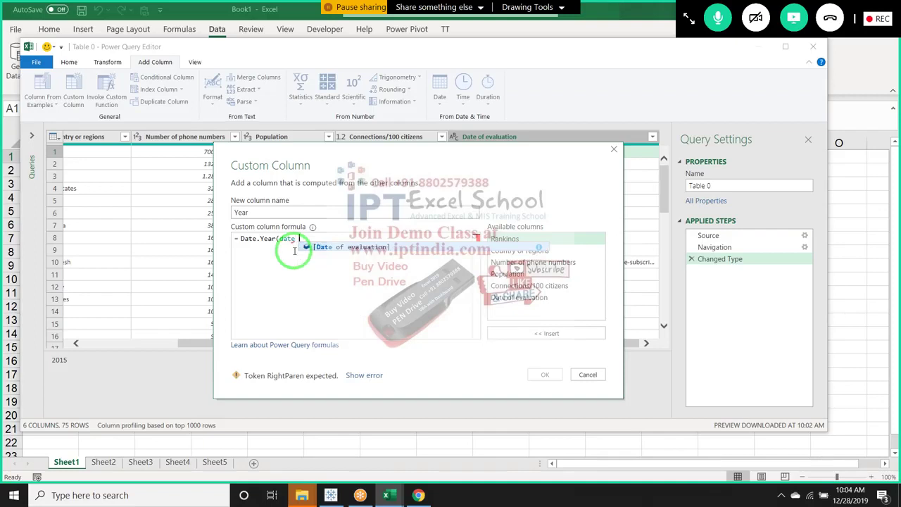
{"action": "type", "text": " o"}
{"action": "key", "text": "BackSpace"}
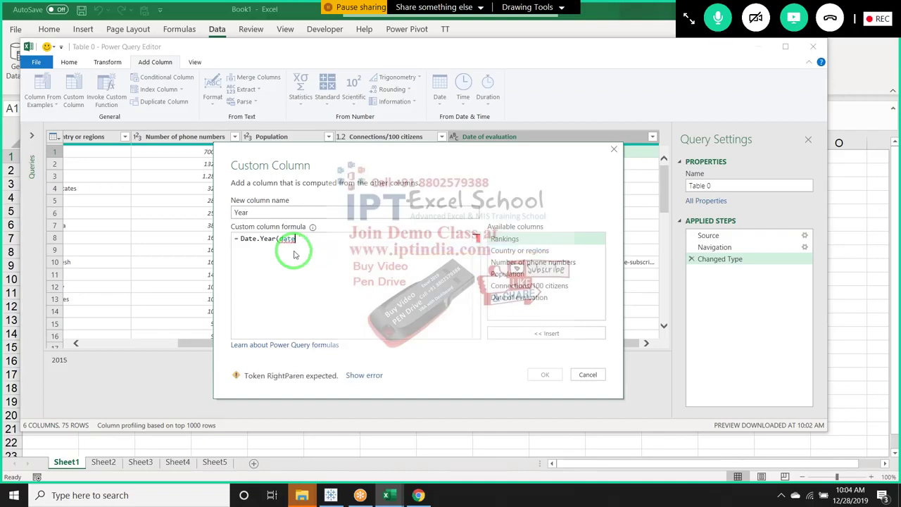
{"action": "type", "text": "of"}
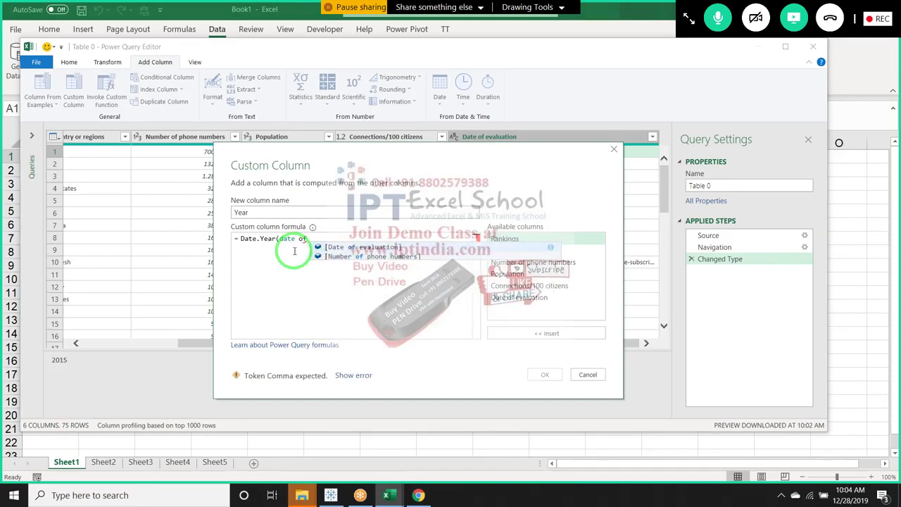
{"action": "key", "text": "Tab"}
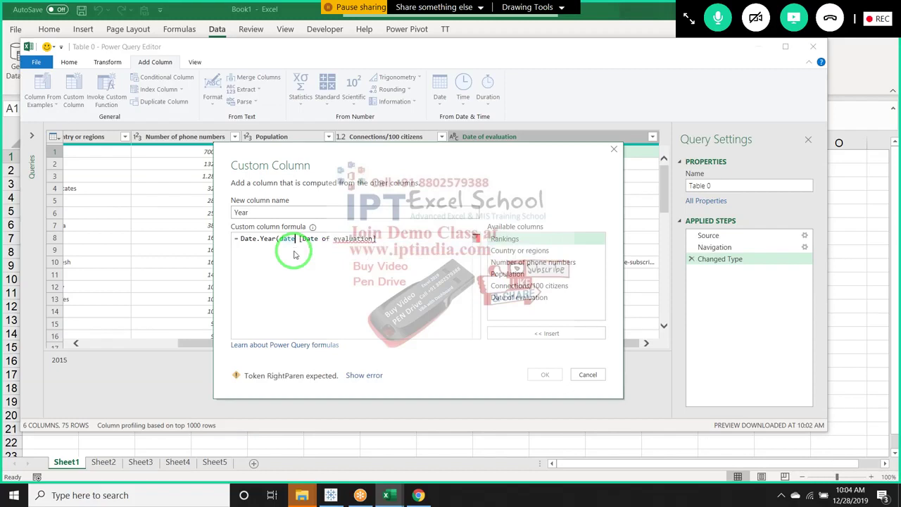
{"action": "key", "text": "BackSpace"}
{"action": "key", "text": "BackSpace"}
{"action": "key", "text": "BackSpace"}
{"action": "key", "text": "BackSpace"}
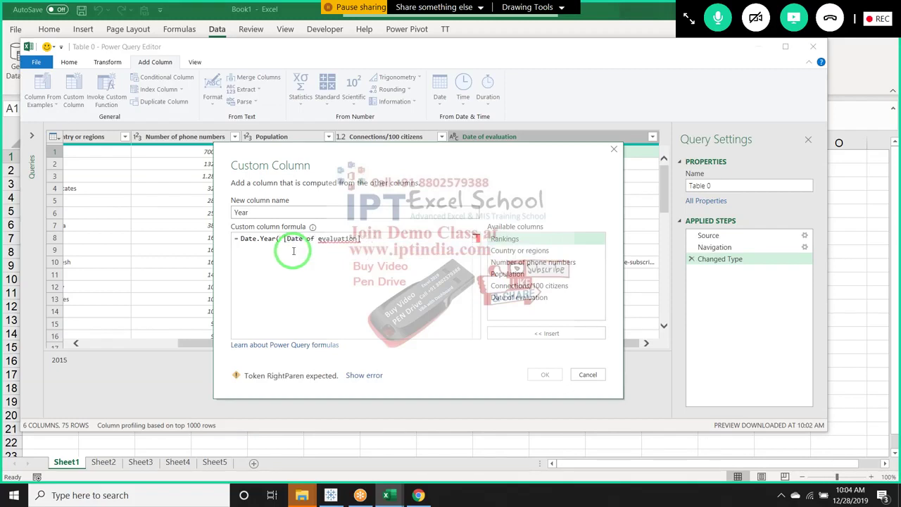
{"action": "key", "text": "BackSpace"}
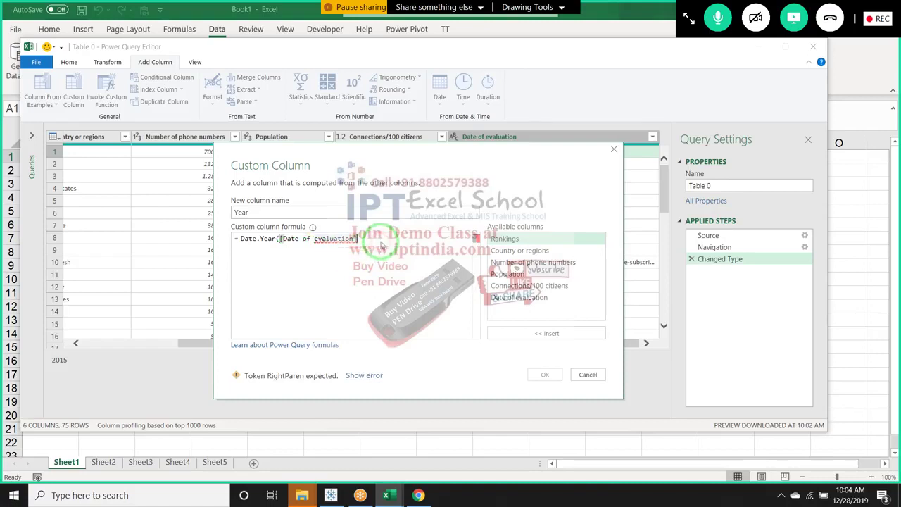
{"action": "type", "text": ")"}
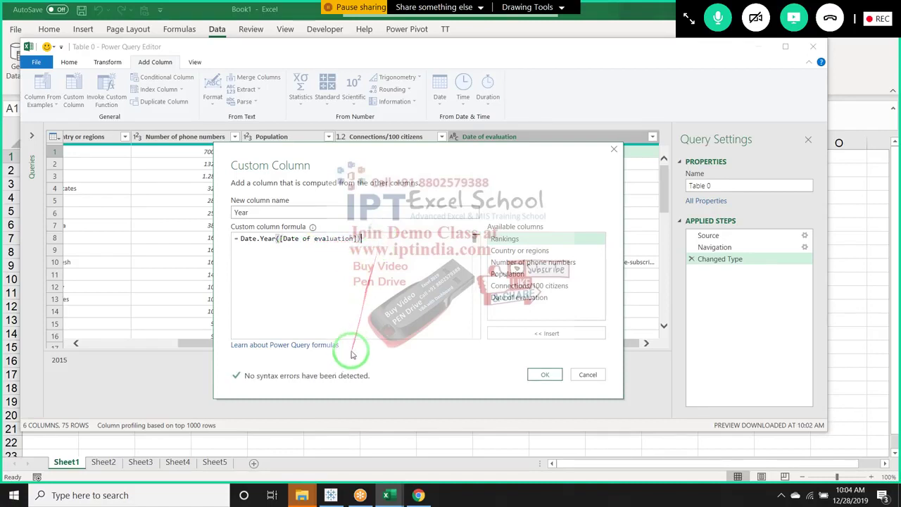
{"action": "left_click", "coordinate": [542, 375]}
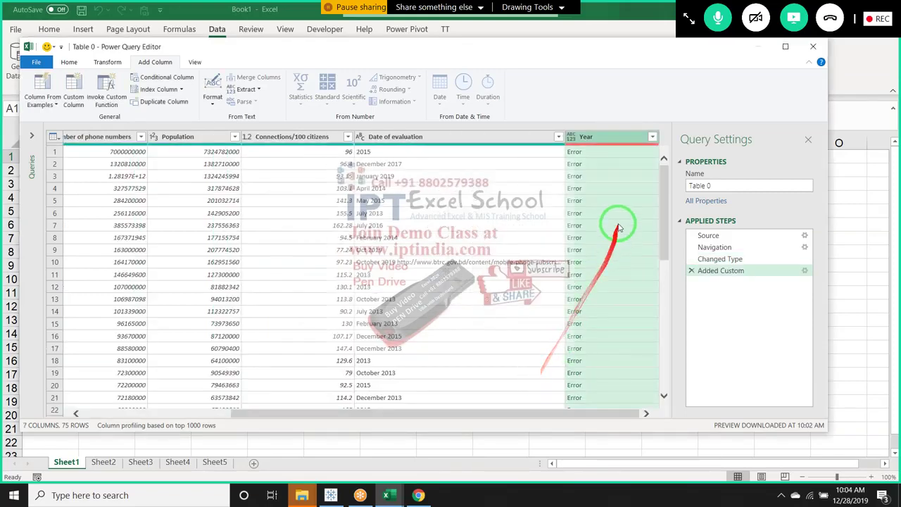
Remove the erroring Year column from the query, leaving six columns
{"action": "left_click", "coordinate": [399, 153]}
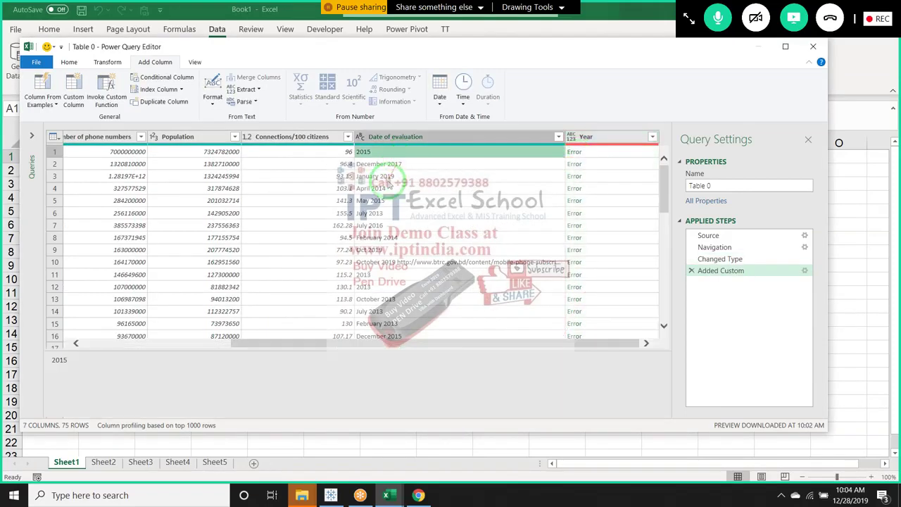
{"action": "left_click", "coordinate": [594, 139]}
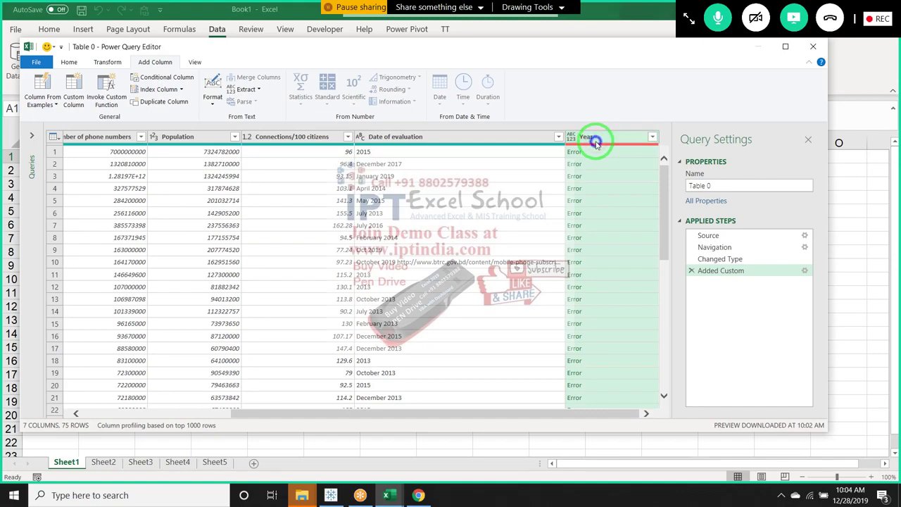
{"action": "right_click", "coordinate": [595, 140]}
{"action": "left_click", "coordinate": [611, 163]}
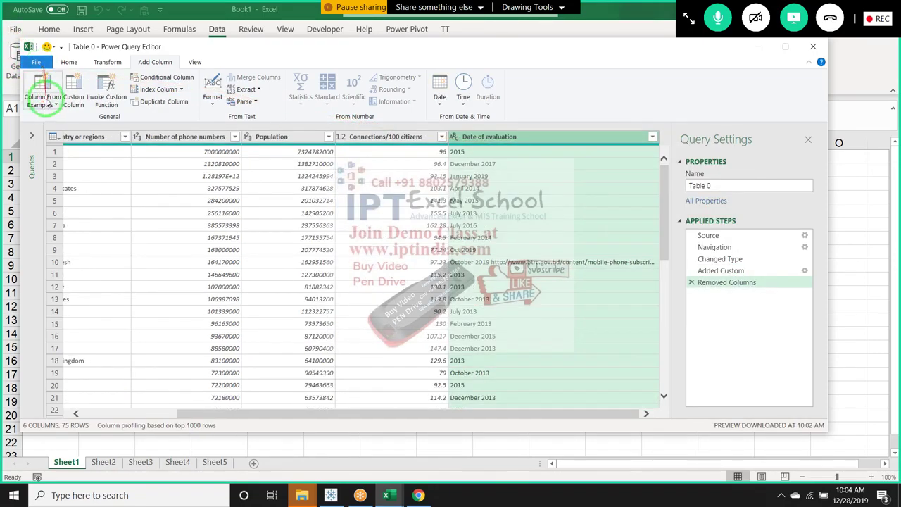
{"action": "left_click", "coordinate": [126, 201]}
{"action": "left_click", "coordinate": [69, 62]}
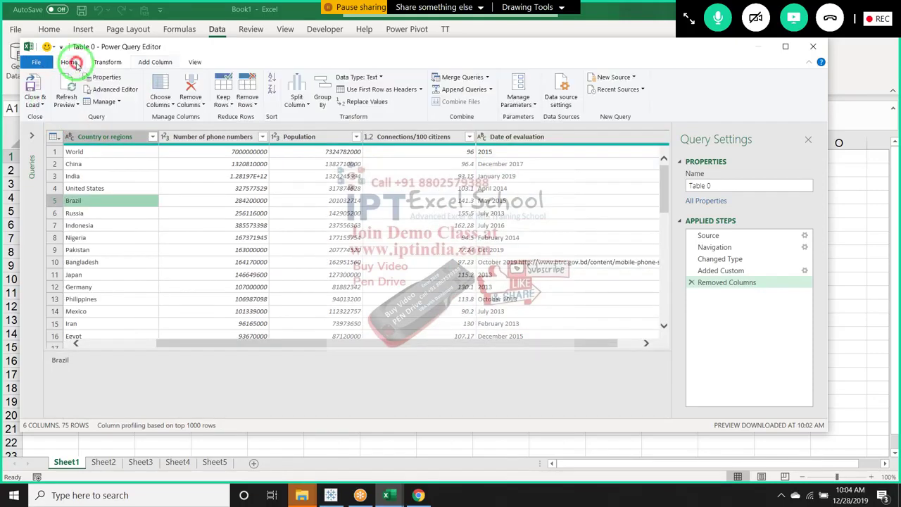
Use Close & Load To to load Table 0 as a PivotTable Report on a new worksheet
{"action": "left_click", "coordinate": [34, 103]}
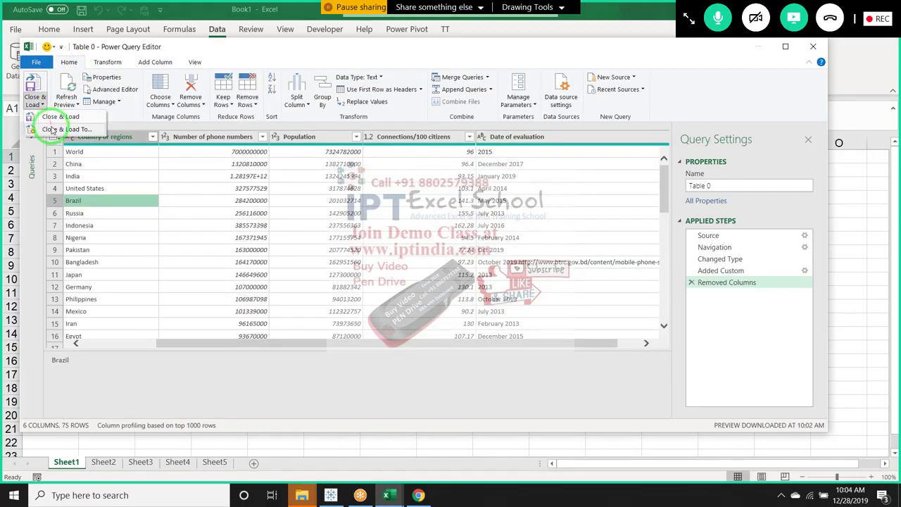
{"action": "left_click", "coordinate": [49, 128]}
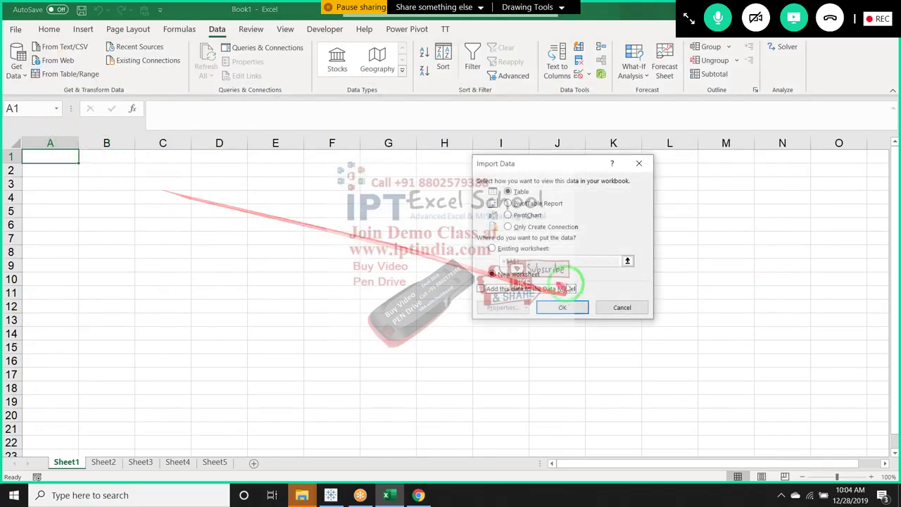
{"action": "left_click", "coordinate": [557, 308]}
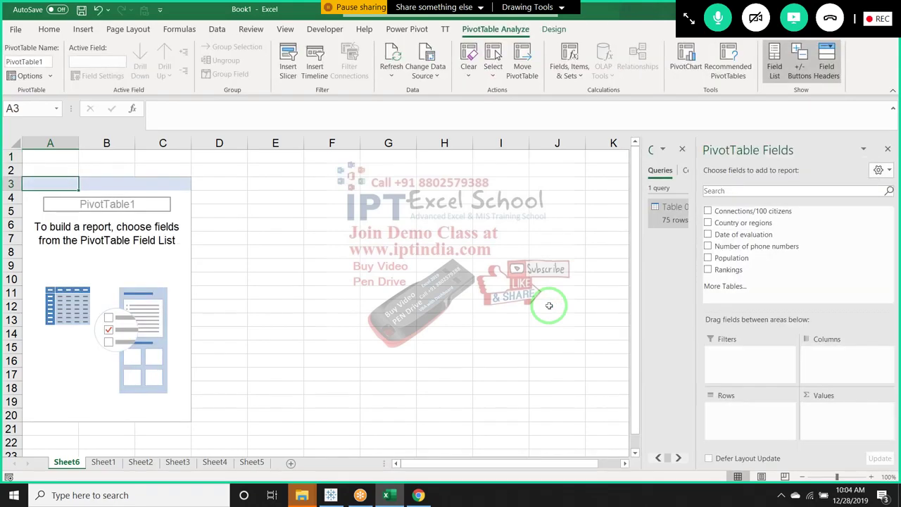
Click around the new PivotTable sheet, then switch to the blank Sheet1
{"action": "left_click", "coordinate": [141, 323]}
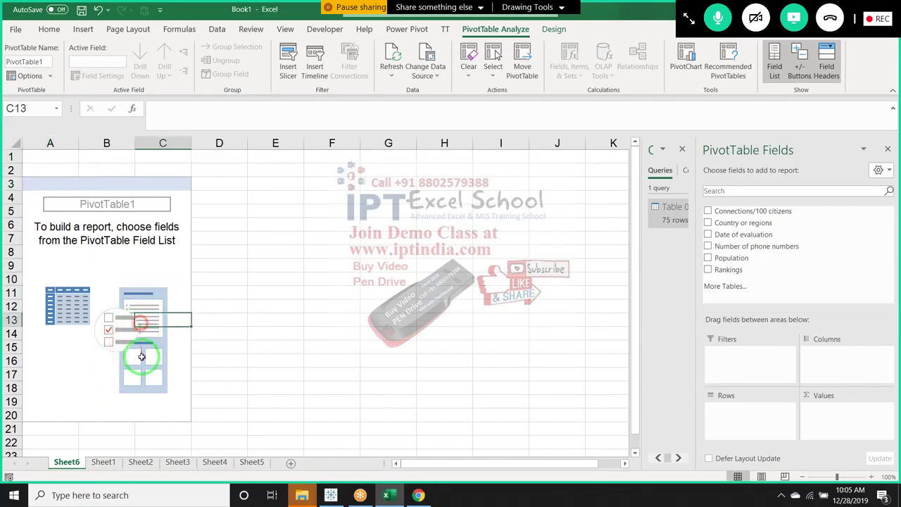
{"action": "left_click_drag", "start_coordinate": [78, 400], "coordinate": [79, 386]}
{"action": "left_click", "coordinate": [94, 255]}
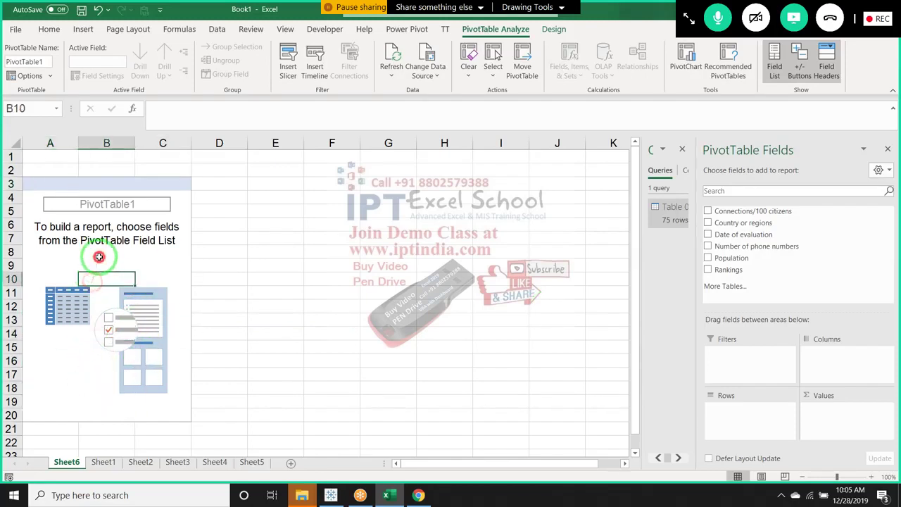
{"action": "left_click_drag", "start_coordinate": [182, 261], "coordinate": [640, 272]}
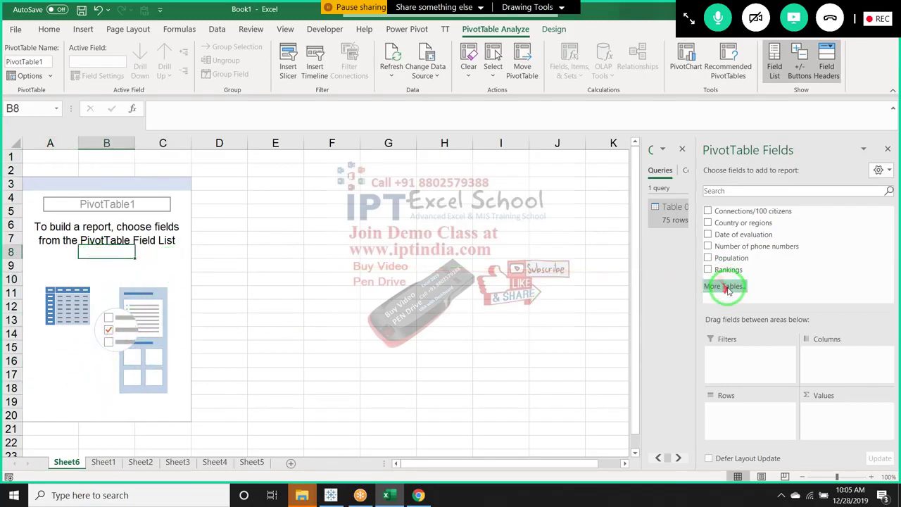
{"action": "left_click_drag", "start_coordinate": [725, 280], "coordinate": [395, 436]}
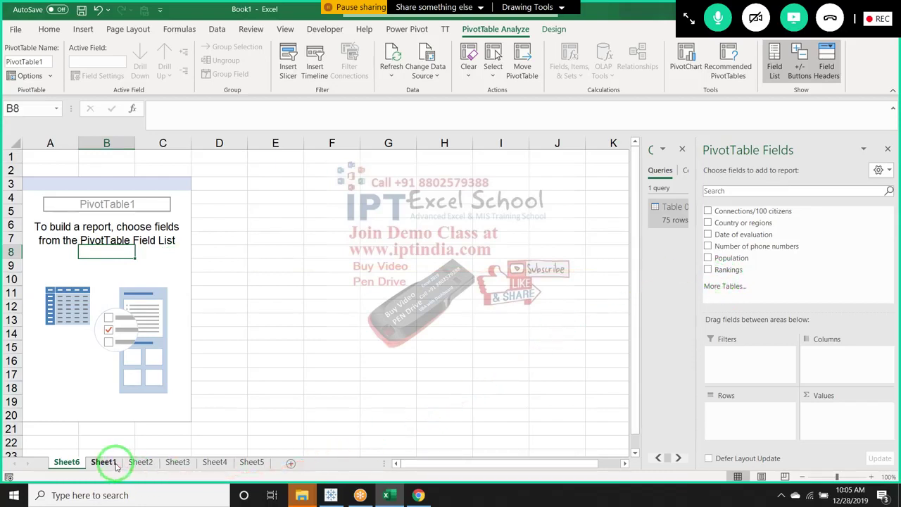
{"action": "mouse_move", "coordinate": [103, 462]}
{"action": "left_mouse_down"}
{"action": "mouse_move", "coordinate": [144, 315]}
{"action": "mouse_move", "coordinate": [84, 31]}
{"action": "left_mouse_up"}
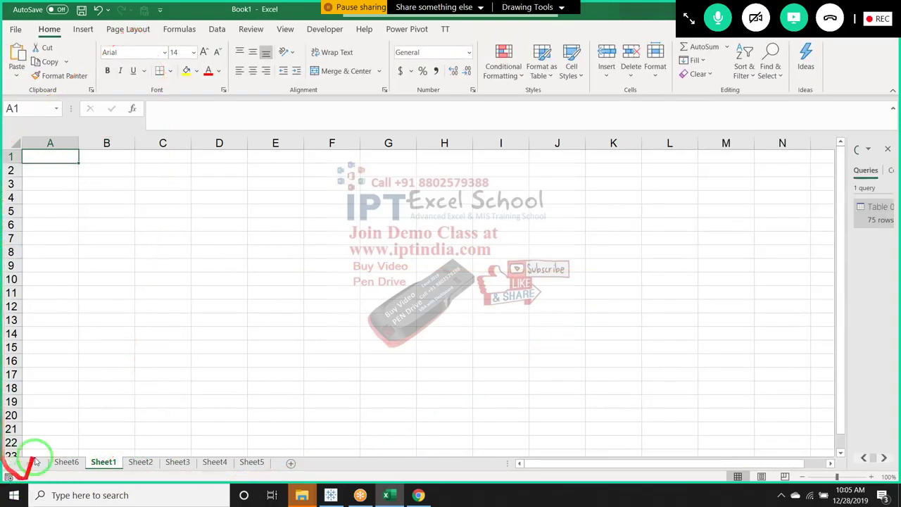
{"action": "left_click_drag", "start_coordinate": [24, 451], "coordinate": [88, 31]}
{"action": "left_click", "coordinate": [85, 29]}
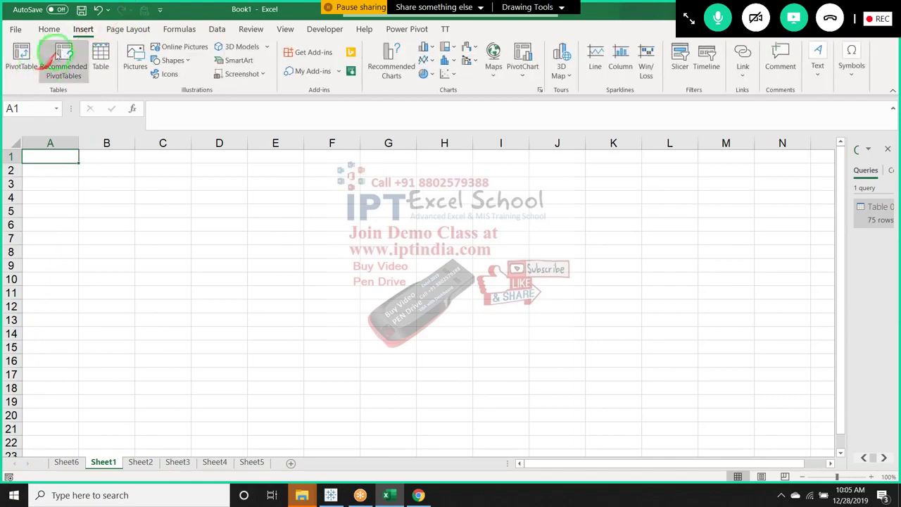
{"action": "left_click", "coordinate": [51, 30]}
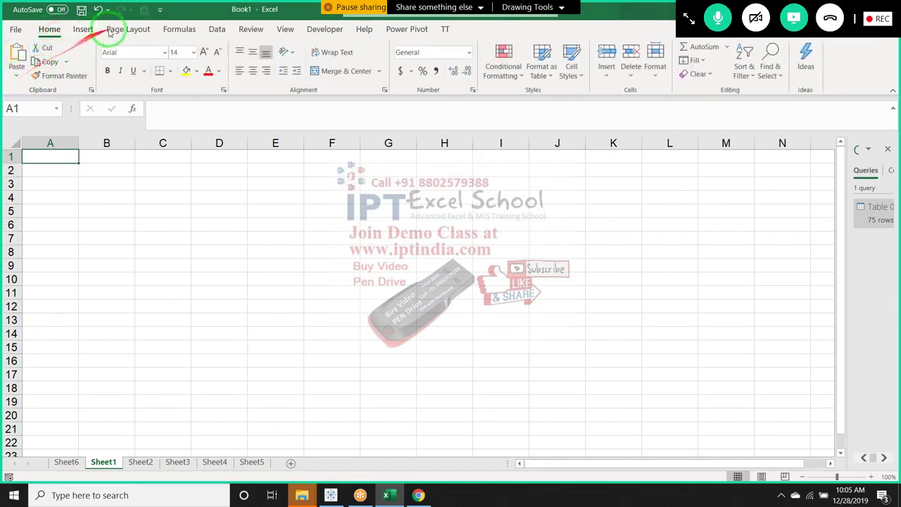
{"action": "left_click", "coordinate": [218, 32]}
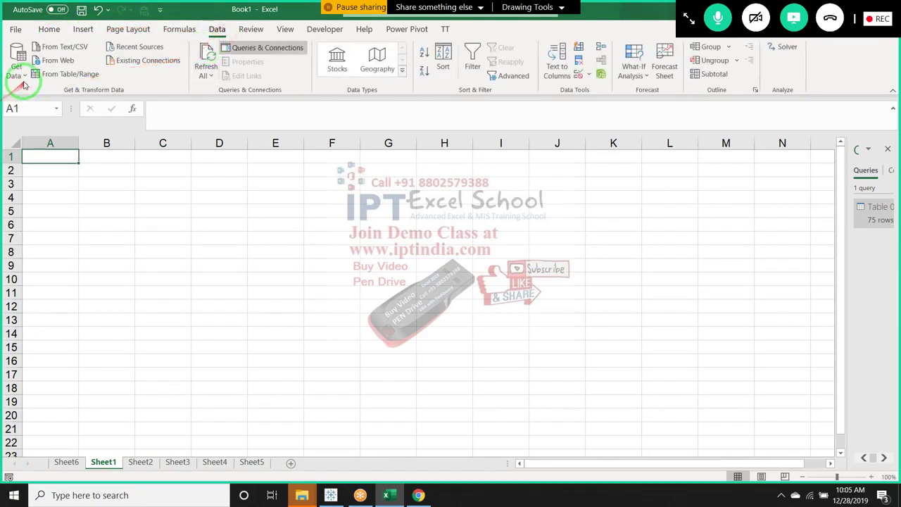
{"action": "left_click", "coordinate": [16, 67]}
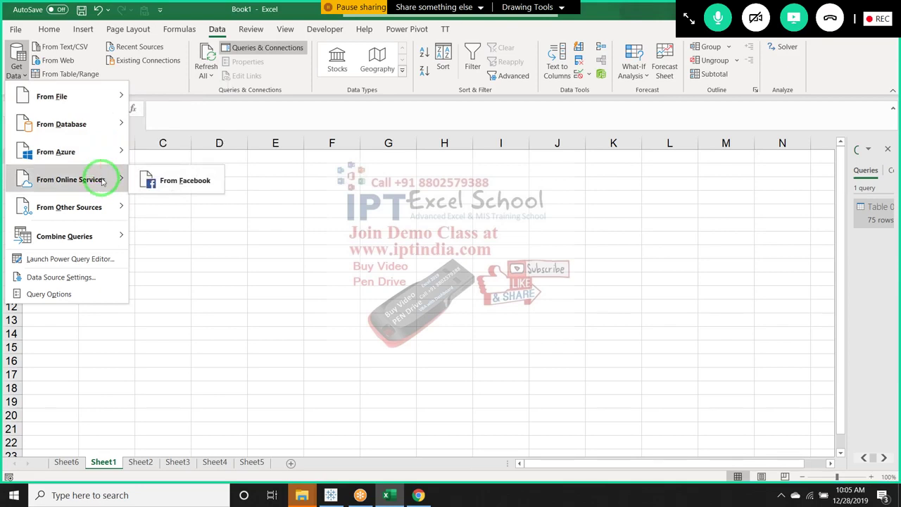
{"action": "mouse_move", "coordinate": [70, 180]}
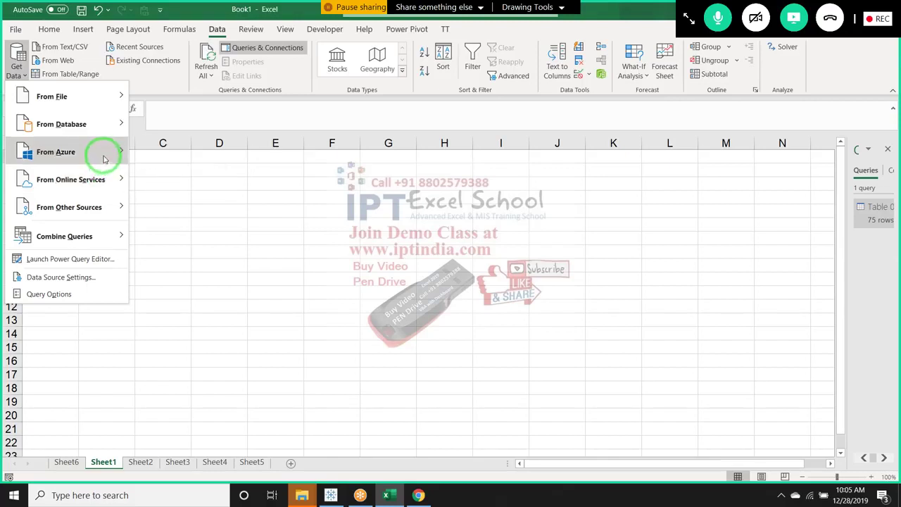
{"action": "mouse_move", "coordinate": [64, 151]}
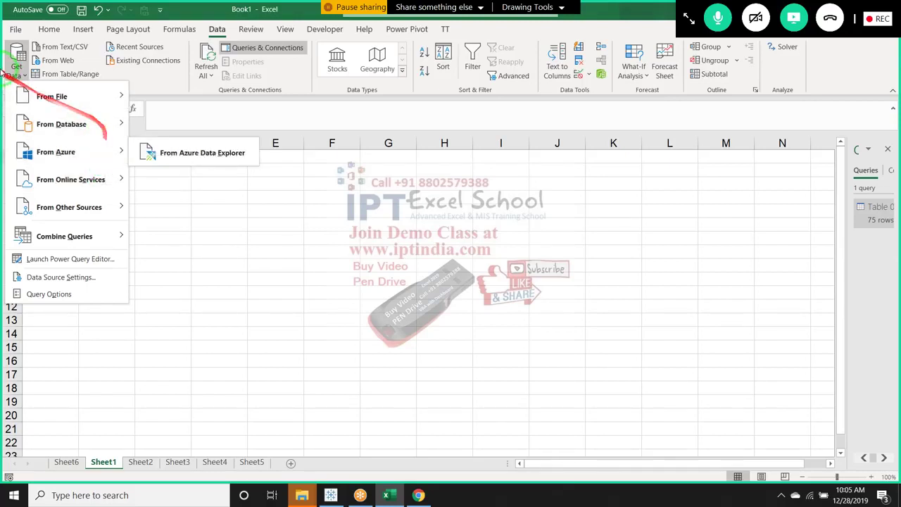
{"action": "left_click", "coordinate": [16, 29]}
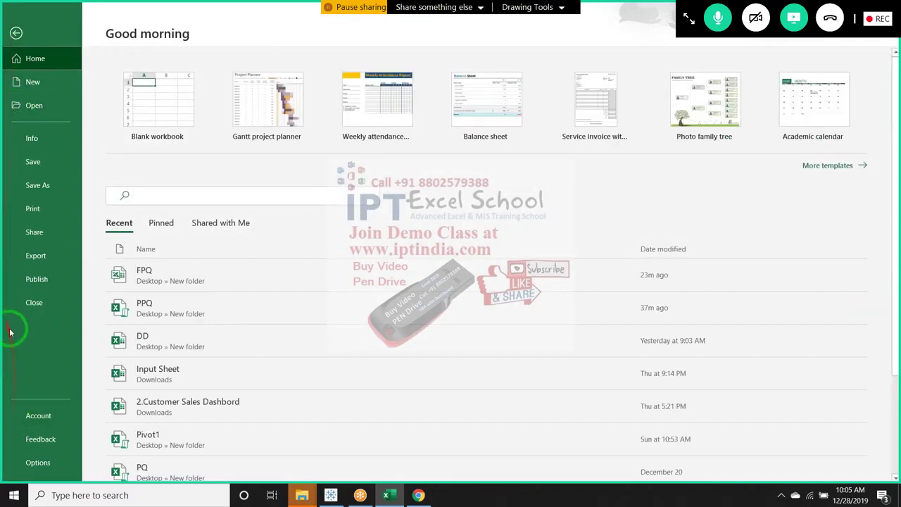
{"action": "left_click", "coordinate": [29, 258]}
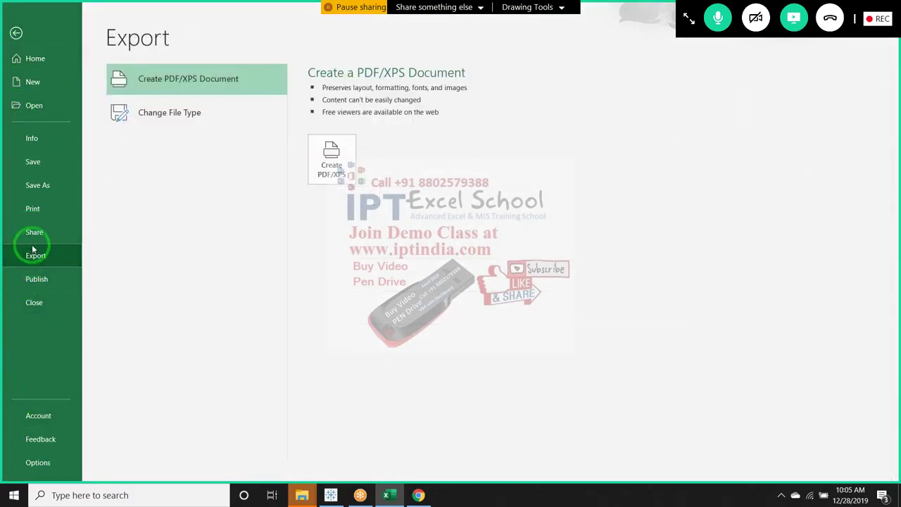
{"action": "left_click", "coordinate": [16, 33]}
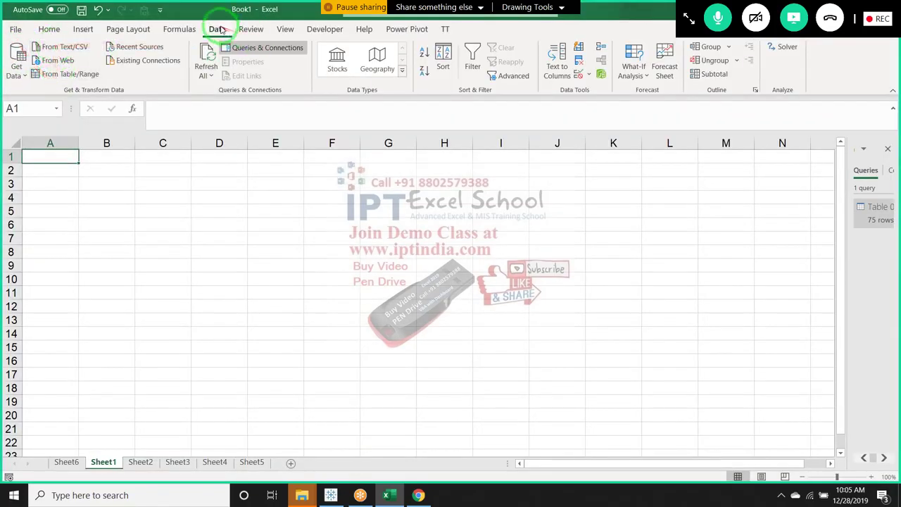
Start a Get Data import from another Excel workbook, then cancel the file browser without choosing a file
{"action": "left_click", "coordinate": [51, 166]}
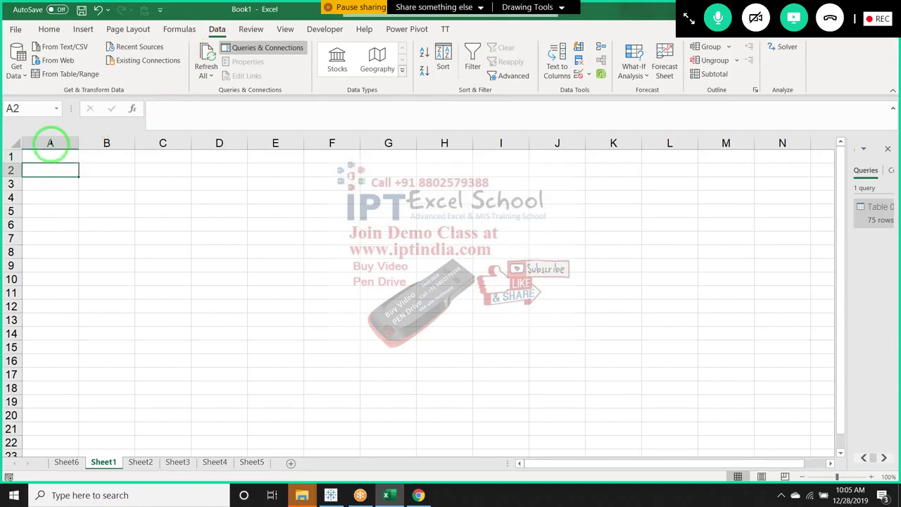
{"action": "left_click", "coordinate": [16, 68]}
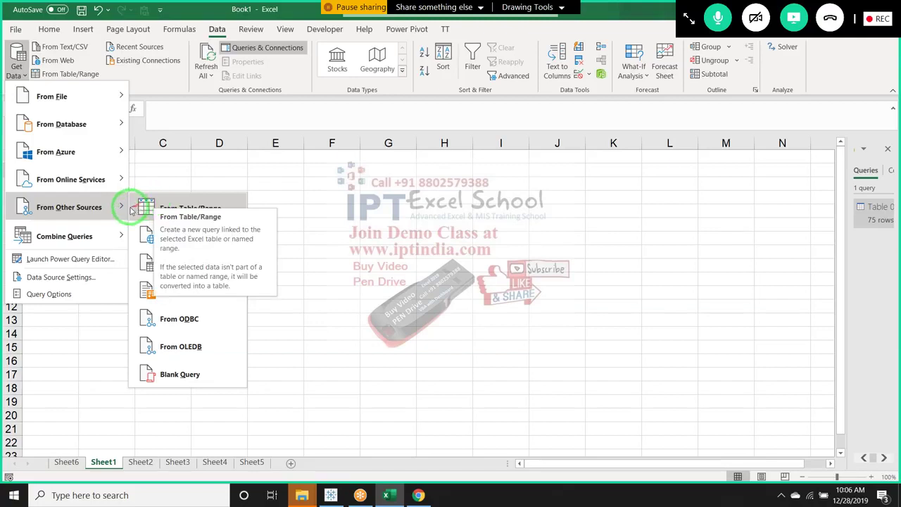
{"action": "mouse_move", "coordinate": [70, 97]}
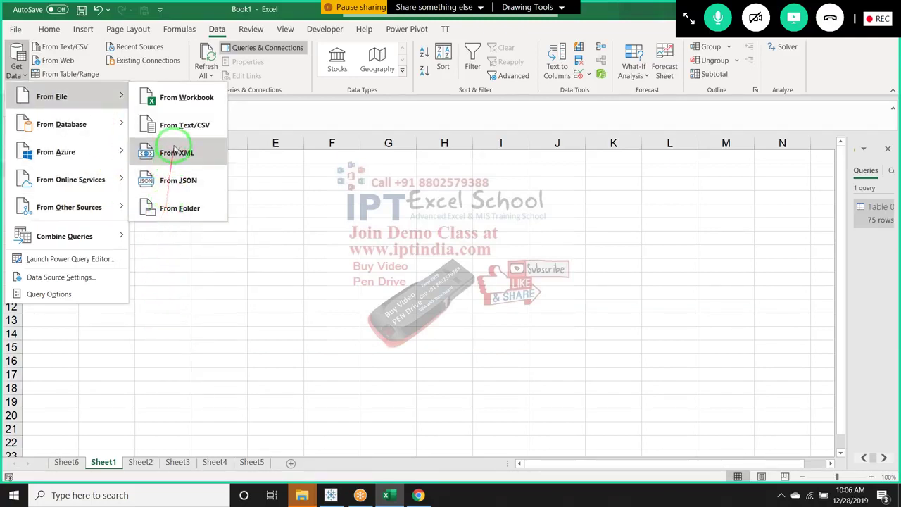
{"action": "left_click", "coordinate": [186, 102]}
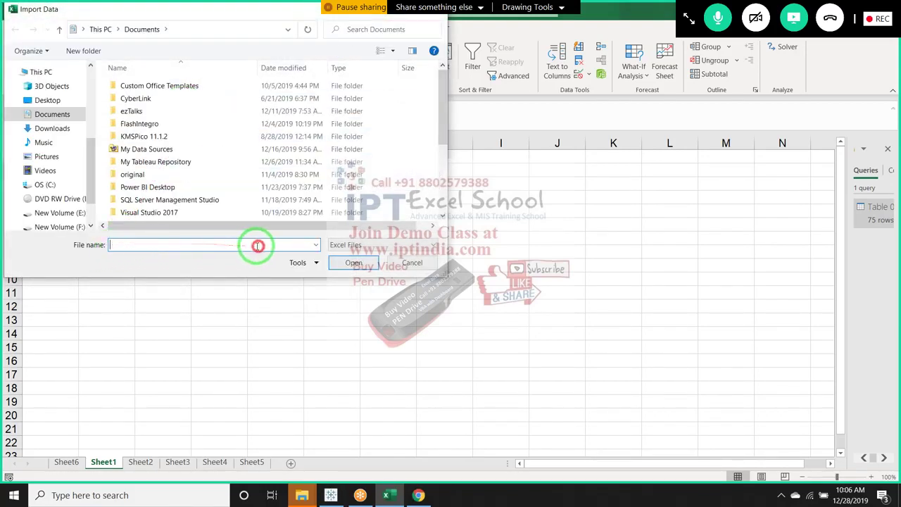
{"action": "left_click_drag", "start_coordinate": [112, 244], "coordinate": [256, 244]}
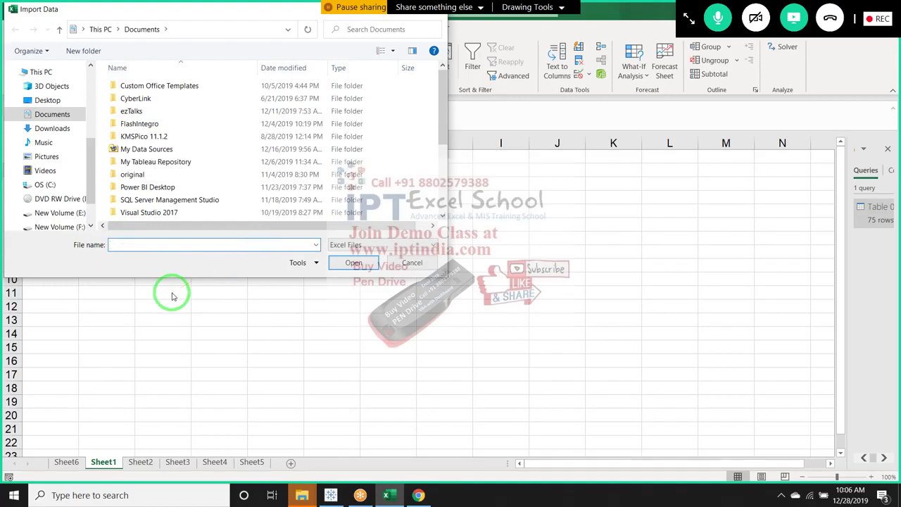
{"action": "left_click_drag", "start_coordinate": [173, 296], "coordinate": [399, 273]}
{"action": "left_click", "coordinate": [409, 263]}
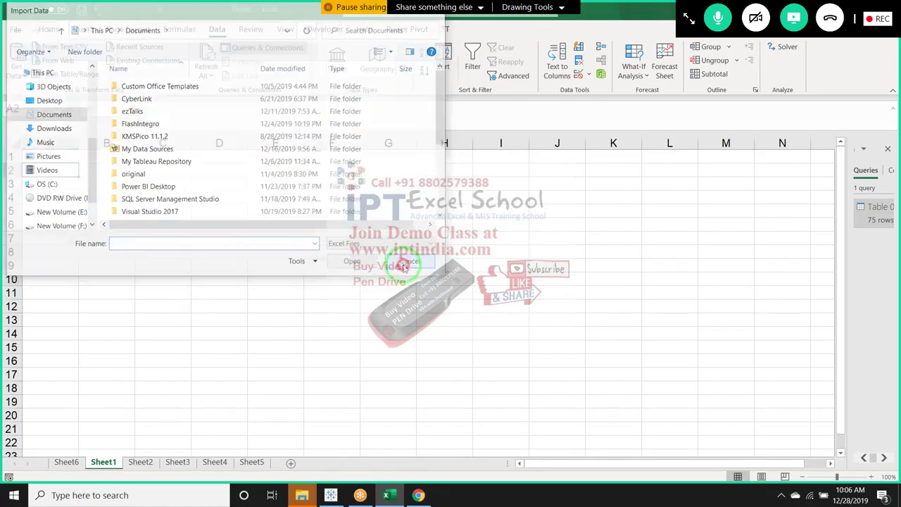
Browse the workbooks available on personal OneDrive from the File Open page
{"action": "left_click", "coordinate": [16, 29]}
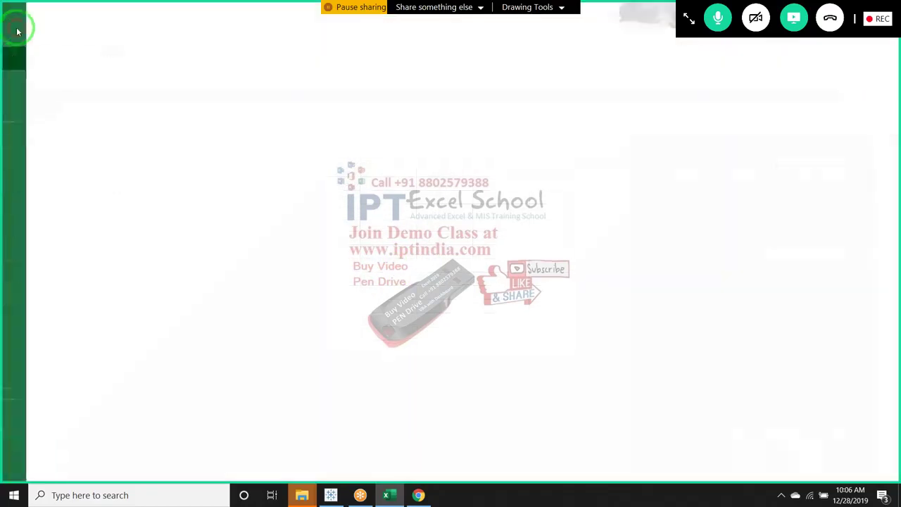
{"action": "left_click_drag", "start_coordinate": [16, 30], "coordinate": [893, 100]}
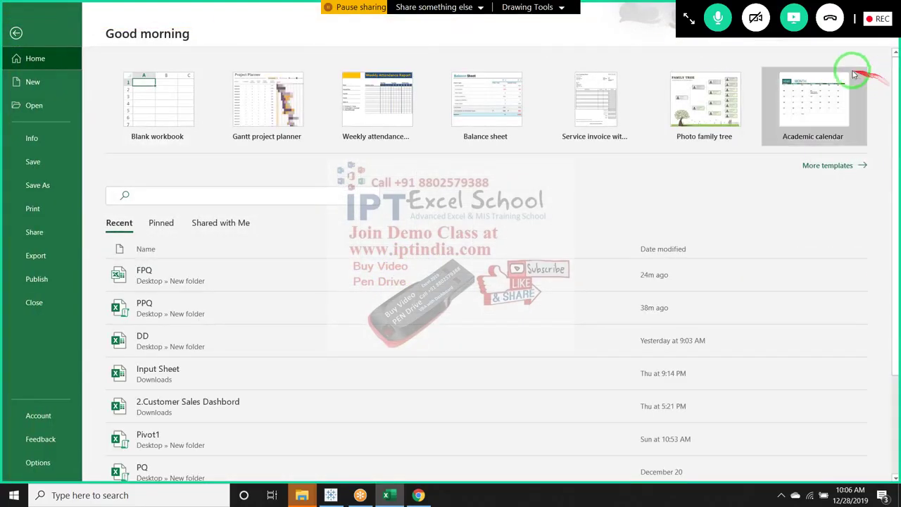
{"action": "left_click", "coordinate": [57, 114]}
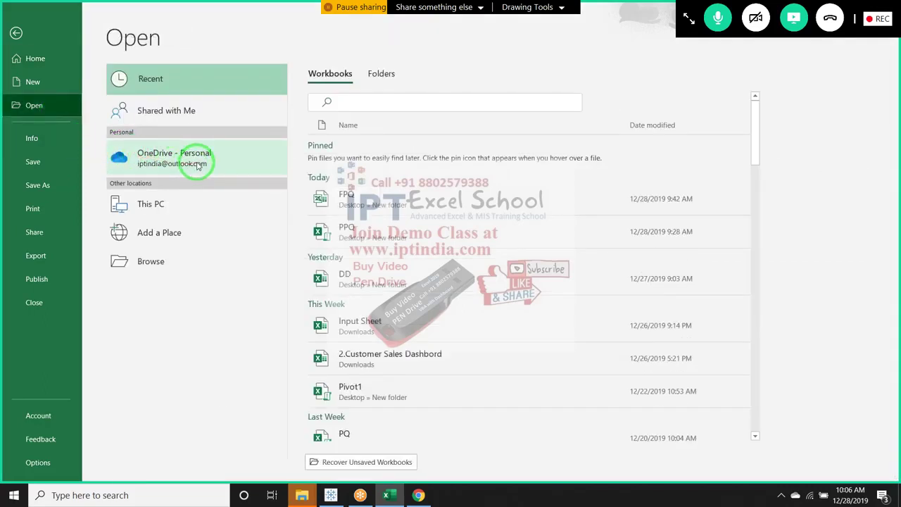
{"action": "left_click", "coordinate": [198, 165]}
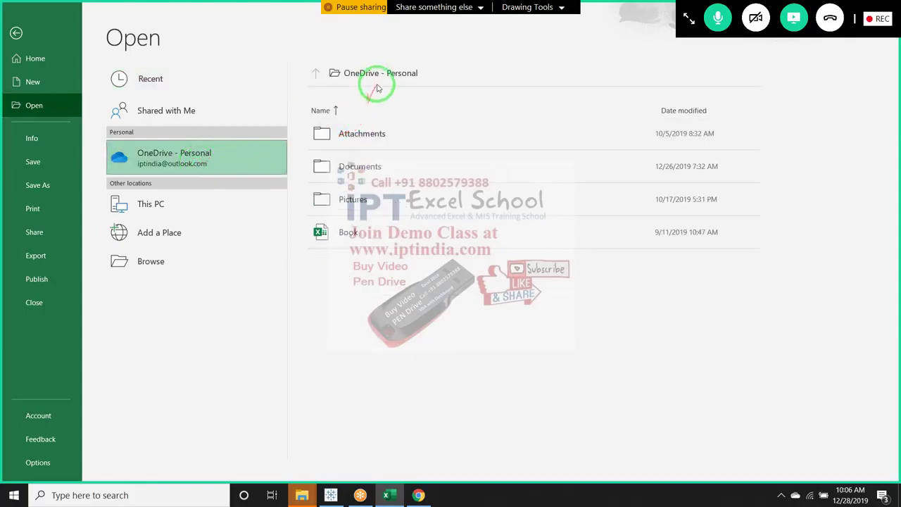
Return to the worksheet and review the Get Data From Other Sources options, then close the list
{"action": "left_click", "coordinate": [16, 34]}
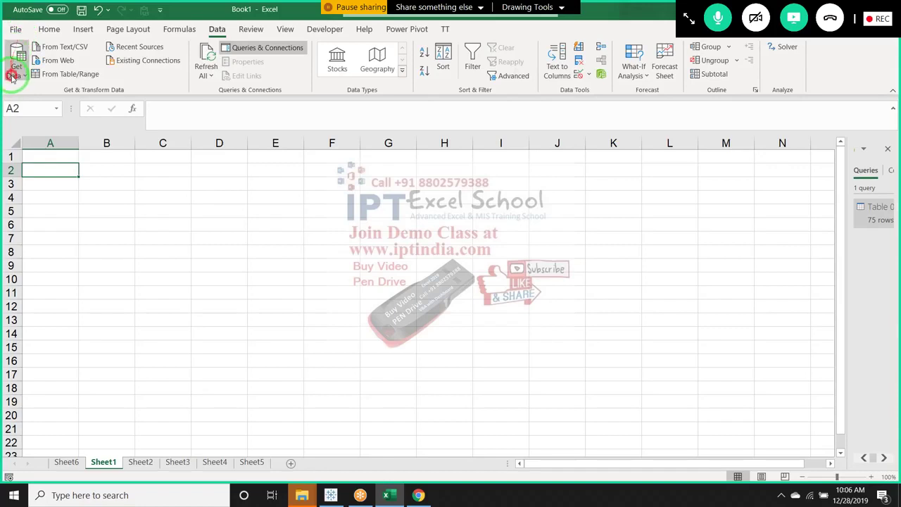
{"action": "left_click", "coordinate": [16, 60]}
{"action": "left_click", "coordinate": [42, 97]}
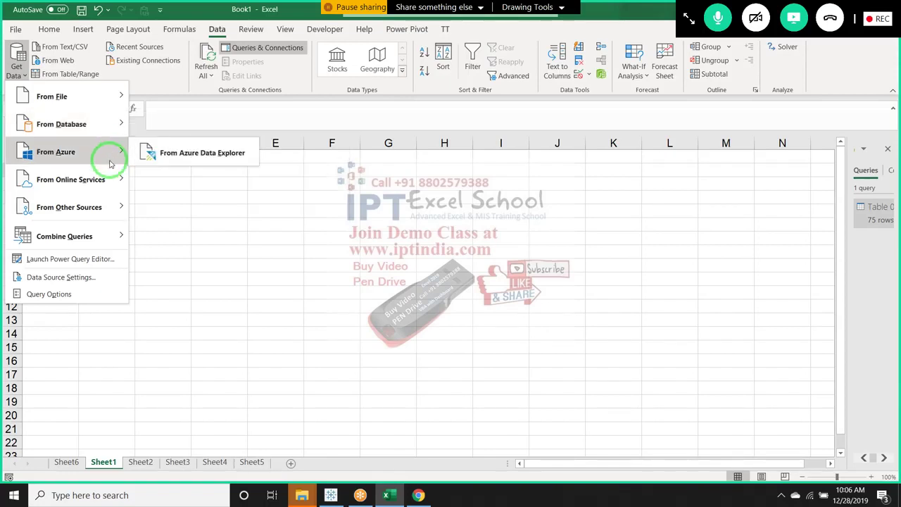
{"action": "mouse_move", "coordinate": [69, 207]}
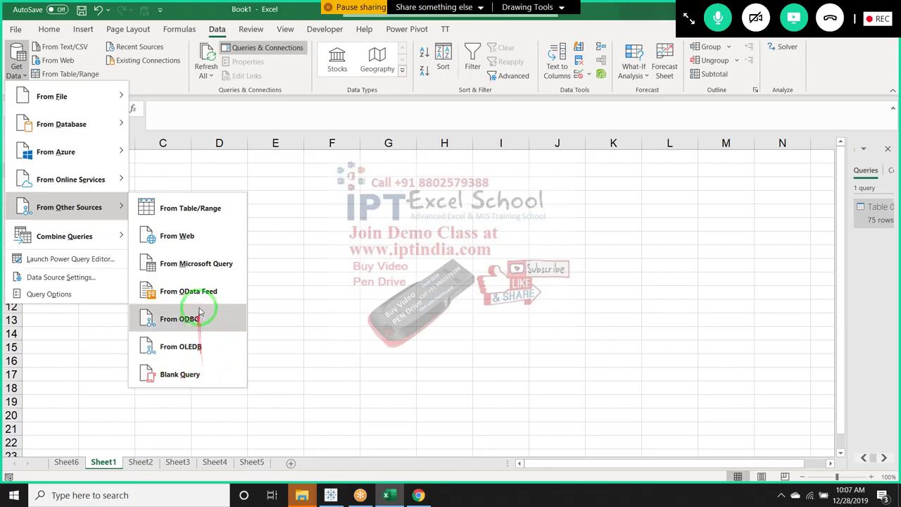
{"action": "left_click", "coordinate": [192, 236]}
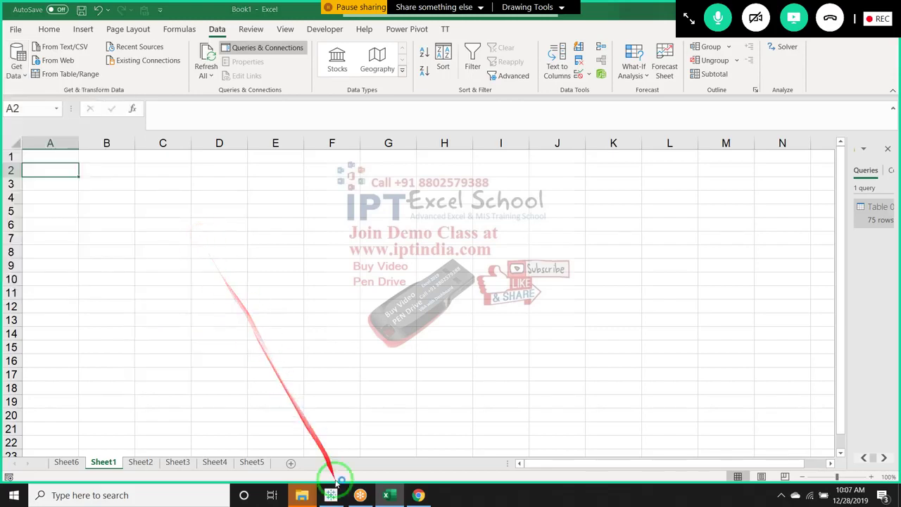
In Chrome, open drive.google.com in a new tab to reach My Drive
{"action": "left_click", "coordinate": [429, 496]}
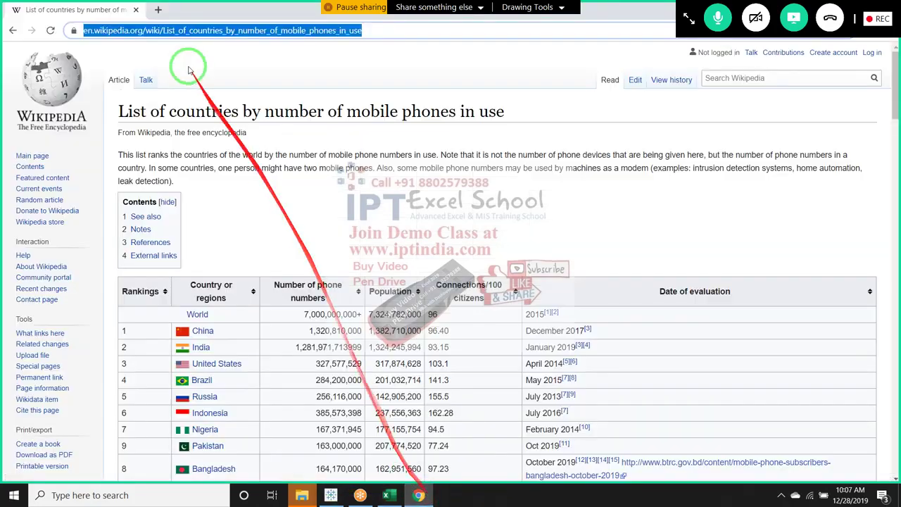
{"action": "left_click", "coordinate": [161, 9]}
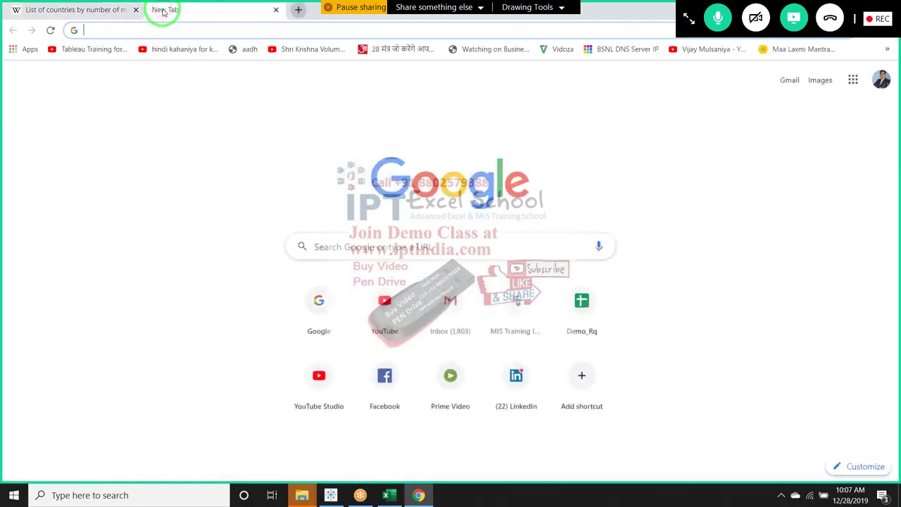
{"action": "type", "text": "d"}
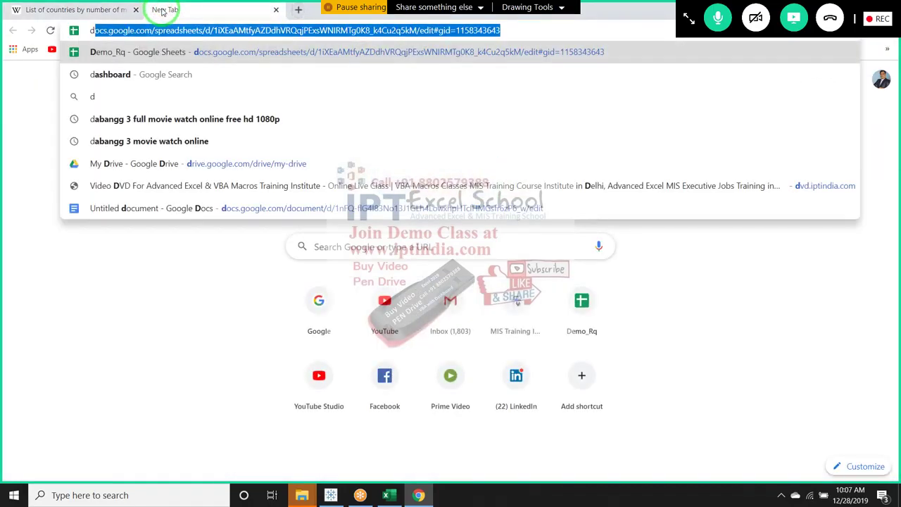
{"action": "key", "text": "BackSpace"}
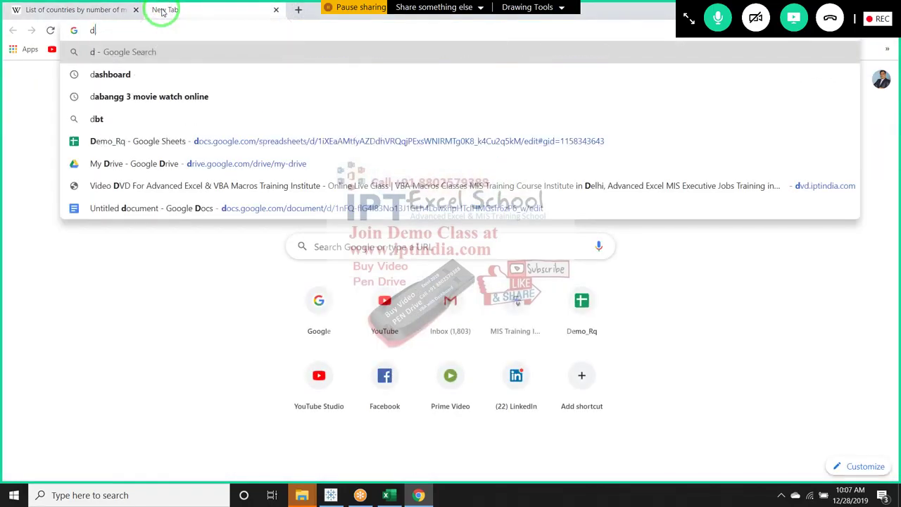
{"action": "key", "text": "BackSpace"}
{"action": "type", "text": "dri"}
{"action": "key", "text": "Return"}
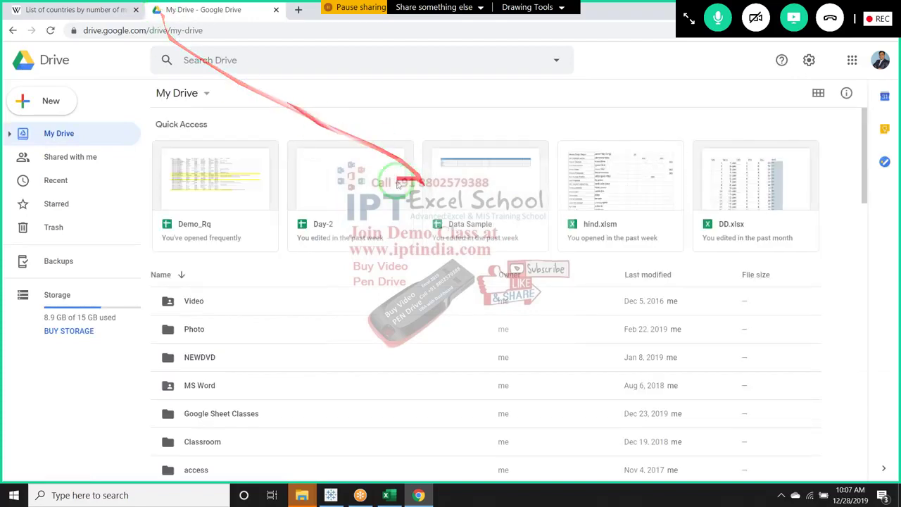
Copy a shareable link to DD.xlsx from its right-click menu
{"action": "left_click", "coordinate": [722, 192]}
{"action": "right_click", "coordinate": [722, 191]}
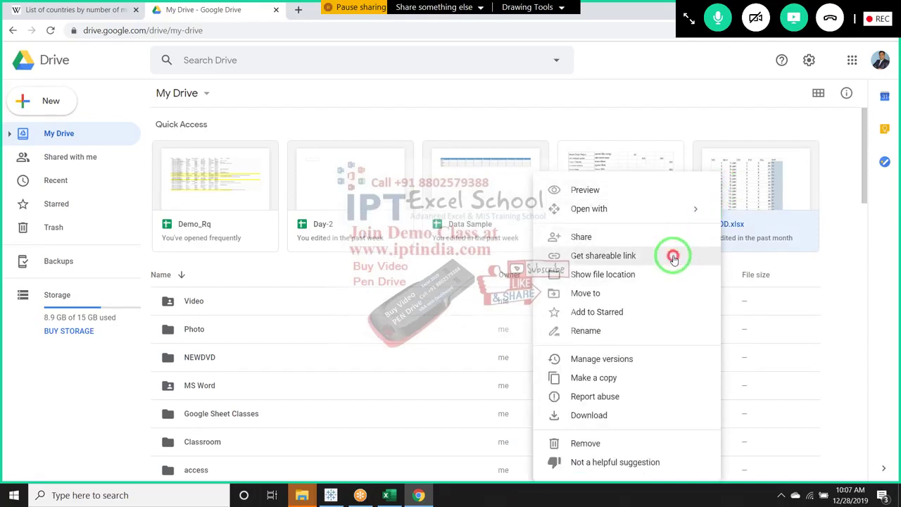
{"action": "left_click", "coordinate": [674, 257]}
{"action": "left_click_drag", "start_coordinate": [674, 191], "coordinate": [557, 464]}
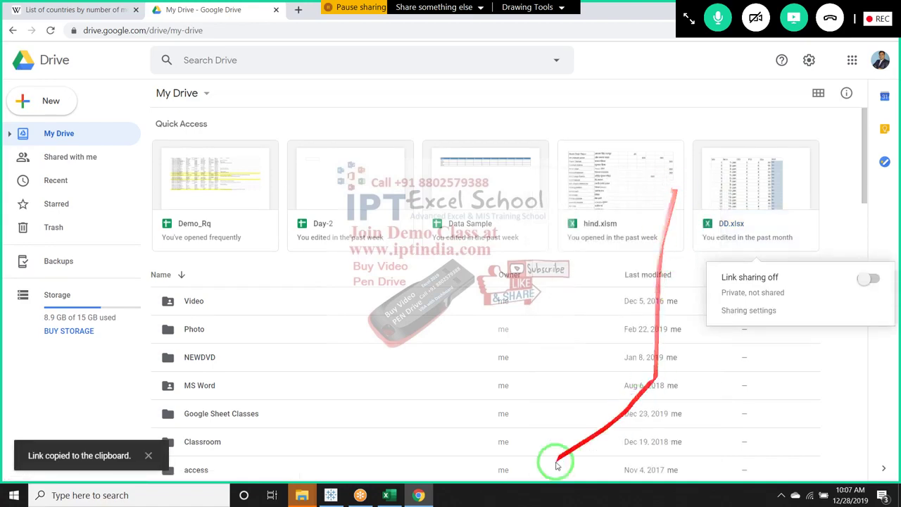
Paste the DD.xlsx Drive link as the From Web URL and connect with Anonymous access
{"action": "left_click", "coordinate": [387, 495]}
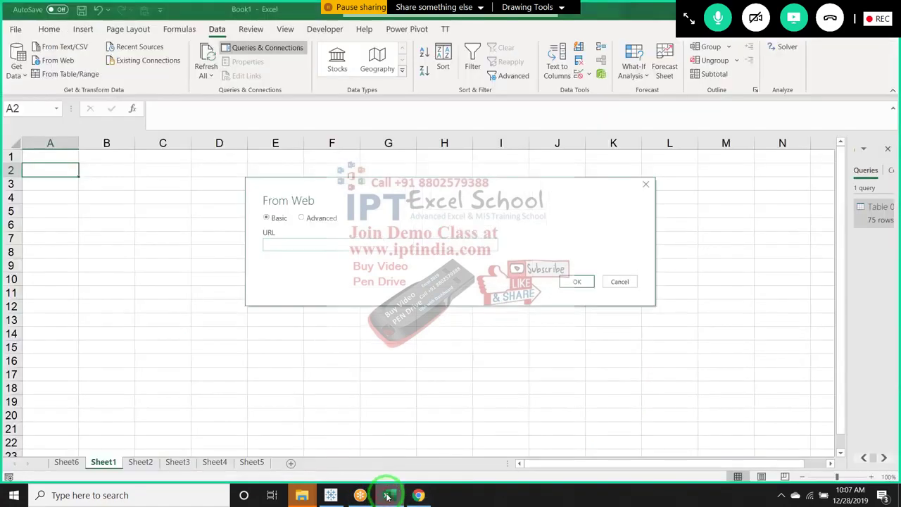
{"action": "left_click", "coordinate": [362, 274]}
{"action": "key", "text": "ctrl+v"}
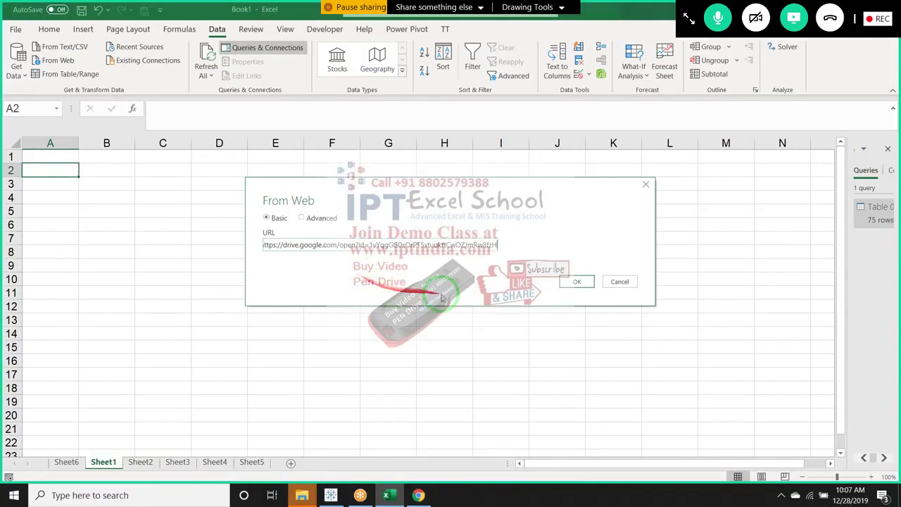
{"action": "left_click", "coordinate": [578, 281]}
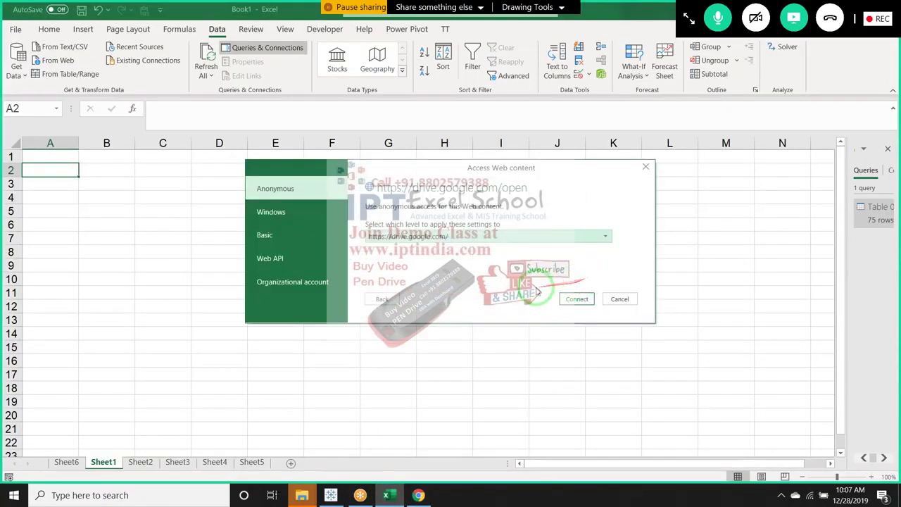
{"action": "left_click", "coordinate": [586, 303]}
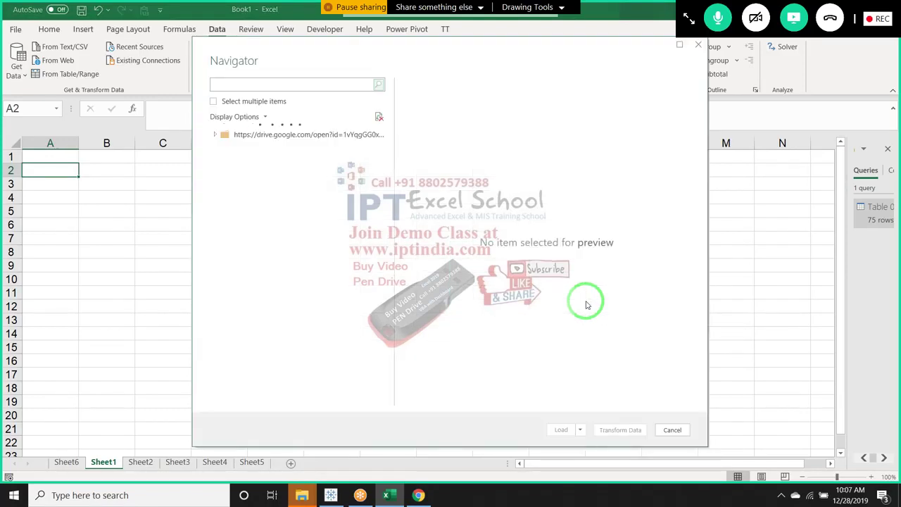
Preview the Navigator's Document item in Web View, then load it into a new Sheet7
{"action": "left_click_drag", "start_coordinate": [412, 303], "coordinate": [256, 130]}
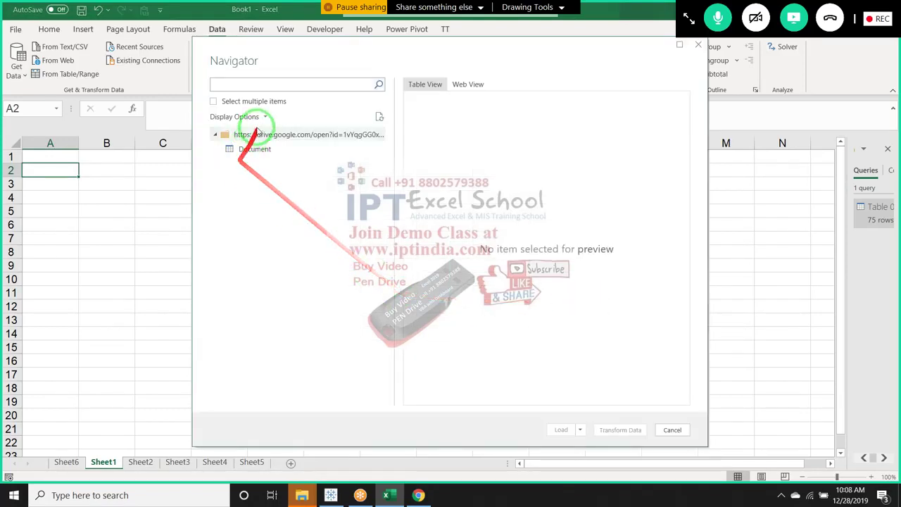
{"action": "left_click", "coordinate": [255, 150]}
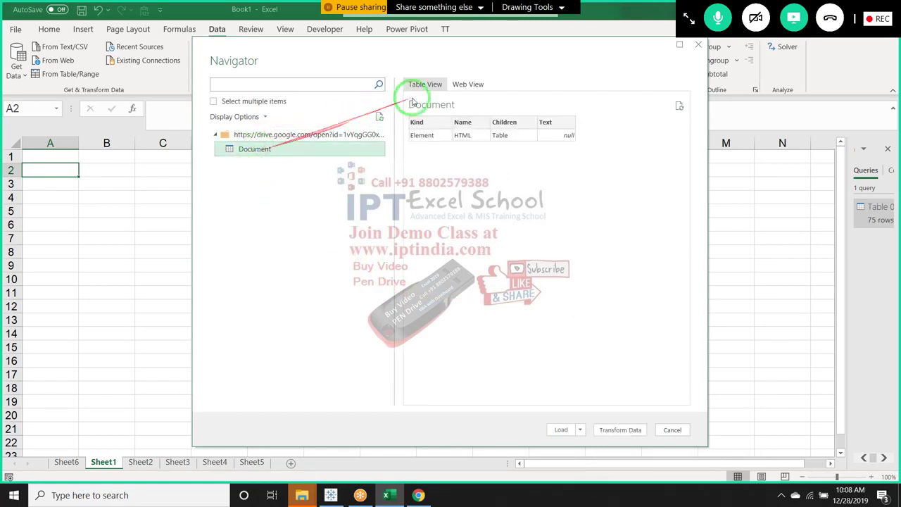
{"action": "left_click", "coordinate": [475, 85]}
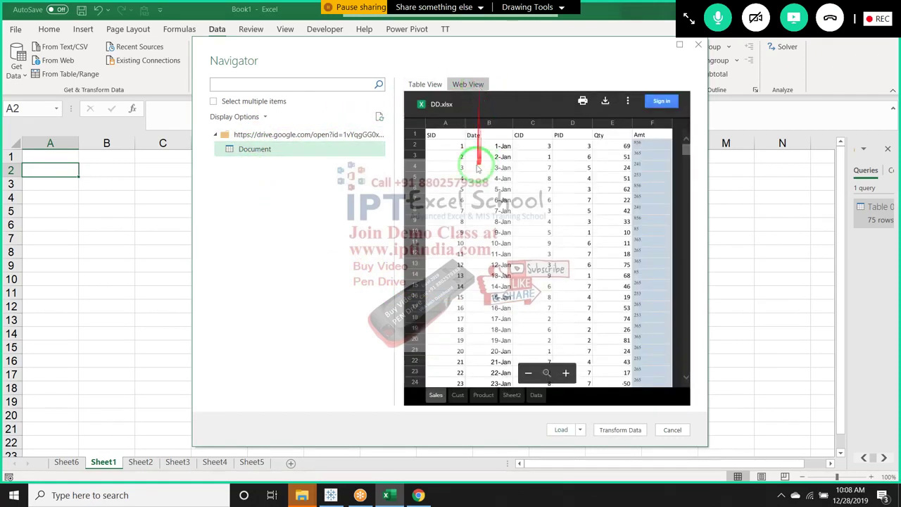
{"action": "mouse_move", "coordinate": [473, 160]}
{"action": "left_mouse_down"}
{"action": "mouse_move", "coordinate": [626, 169]}
{"action": "mouse_move", "coordinate": [330, 145]}
{"action": "left_mouse_up"}
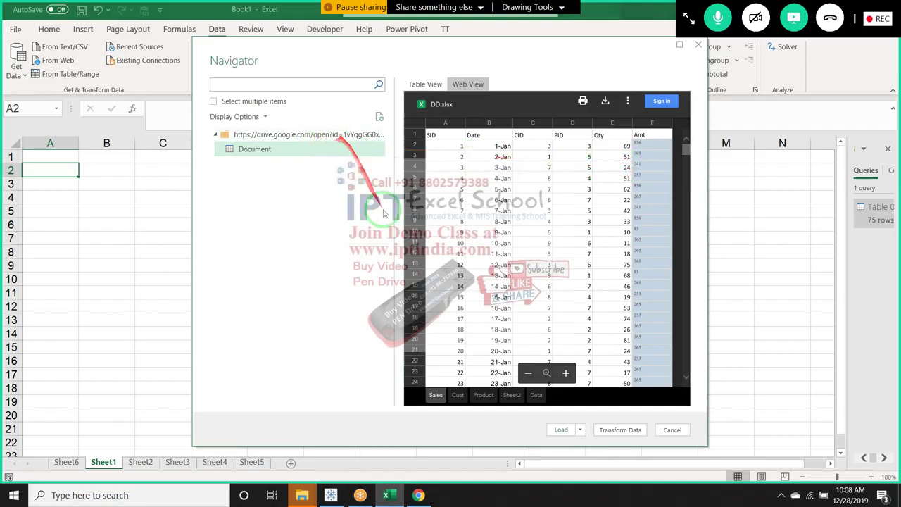
{"action": "left_click_drag", "start_coordinate": [466, 296], "coordinate": [438, 391]}
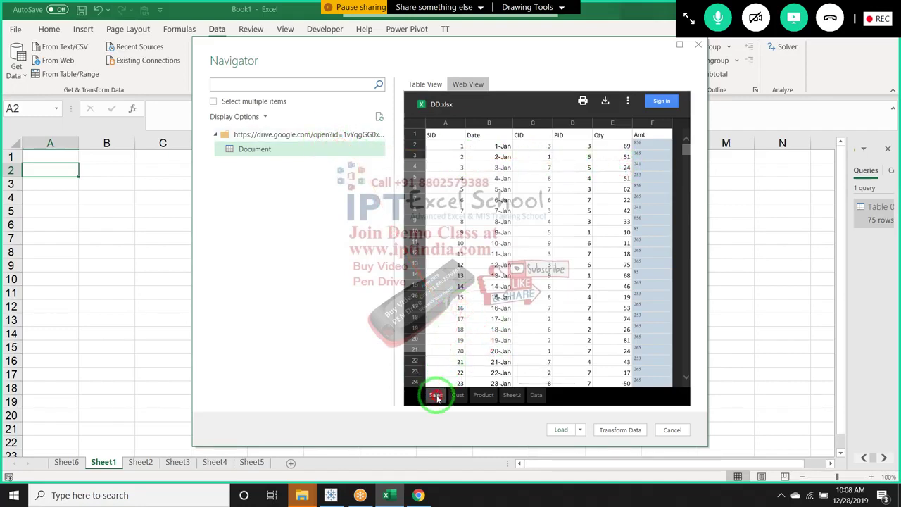
{"action": "left_click_drag", "start_coordinate": [478, 154], "coordinate": [500, 422]}
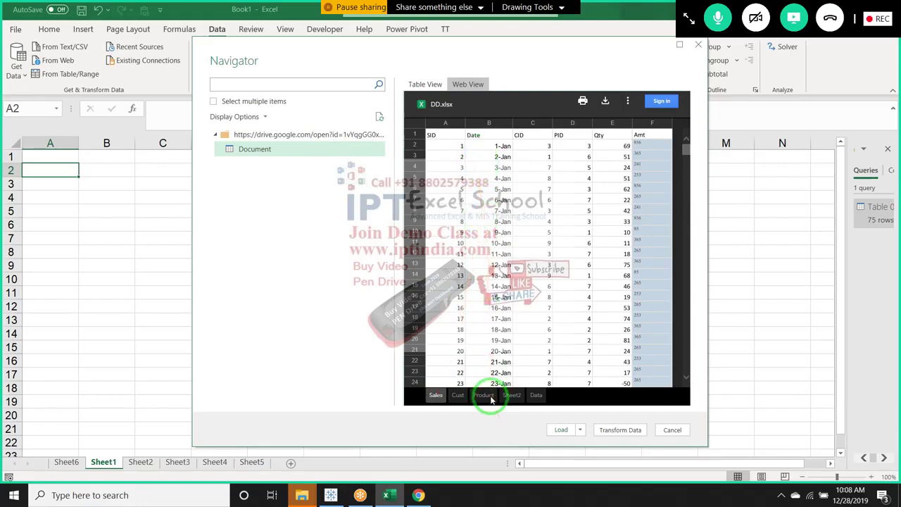
{"action": "left_click_drag", "start_coordinate": [447, 399], "coordinate": [553, 431]}
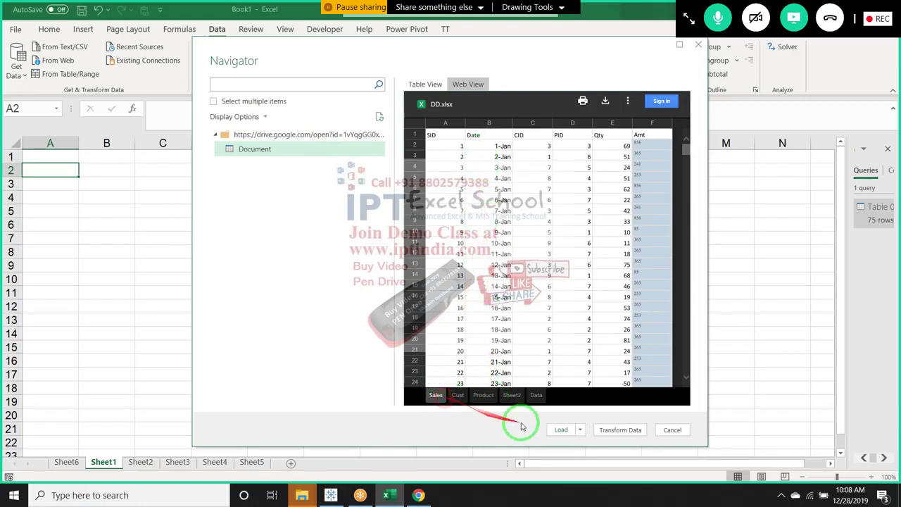
{"action": "left_click", "coordinate": [560, 433]}
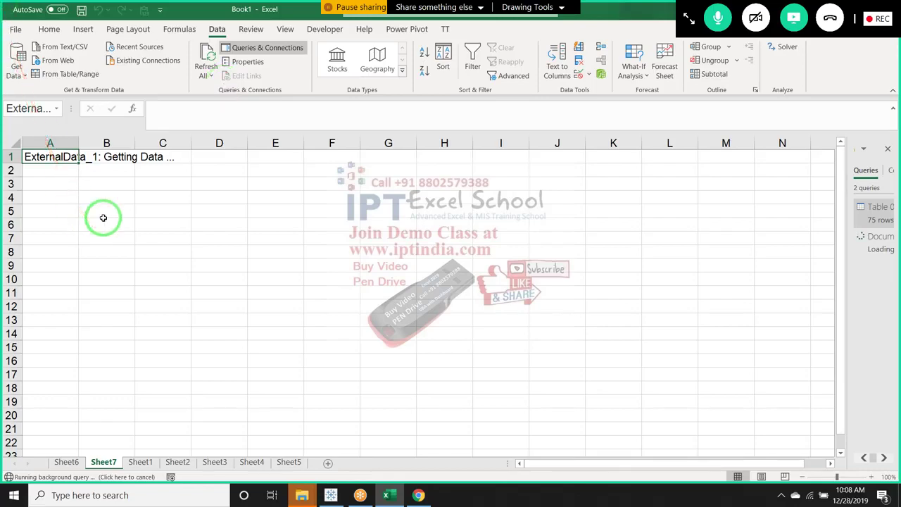
Use Windows+D to hide Excel and reveal the training-institute desktop wallpaper
{"action": "key", "text": "super+d"}
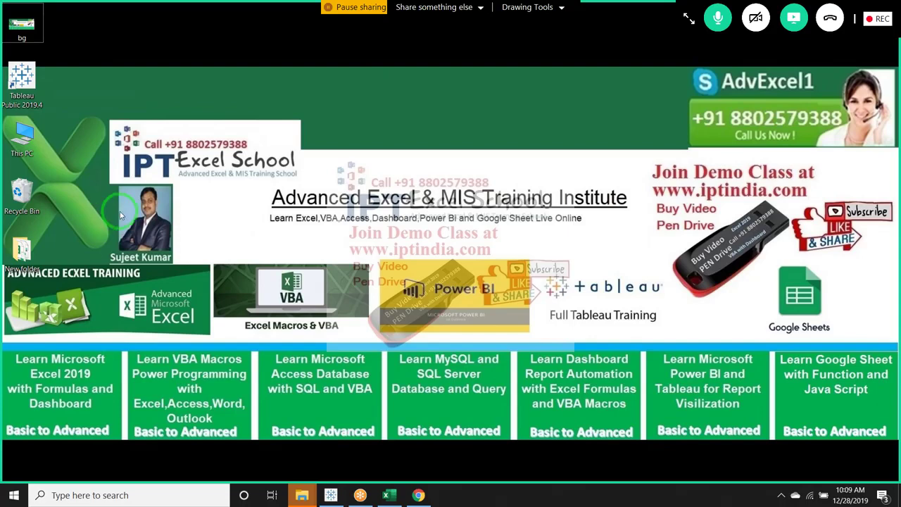
Show the GoToMeeting participants list, then bring up the Leave or end meeting prompt
{"action": "left_click", "coordinate": [690, 22]}
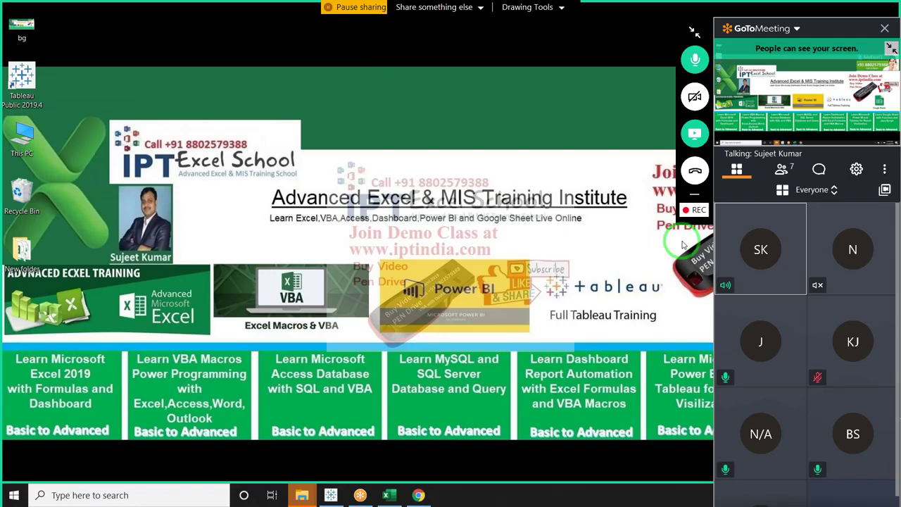
{"action": "left_click", "coordinate": [783, 171]}
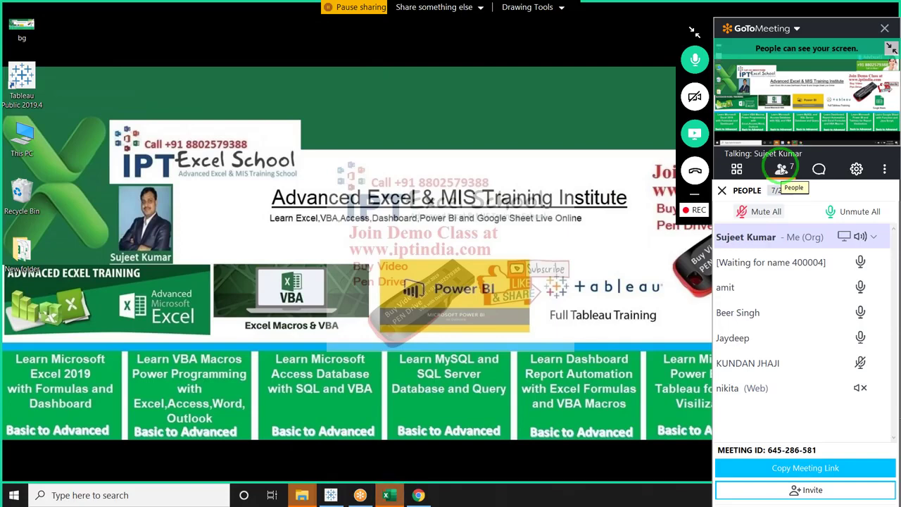
{"action": "left_click", "coordinate": [884, 29]}
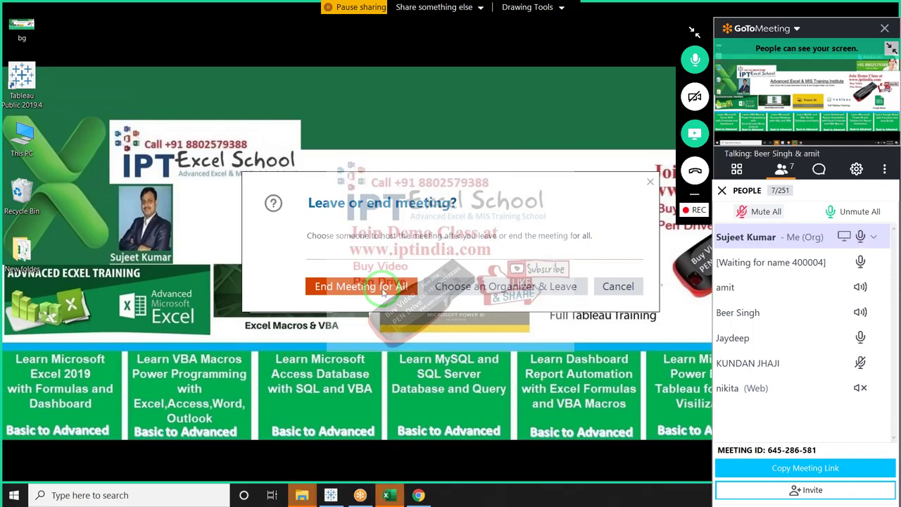
End the meeting for everyone, dismiss Excel's web timeout error, and close the stray browser window
{"action": "left_click", "coordinate": [384, 293]}
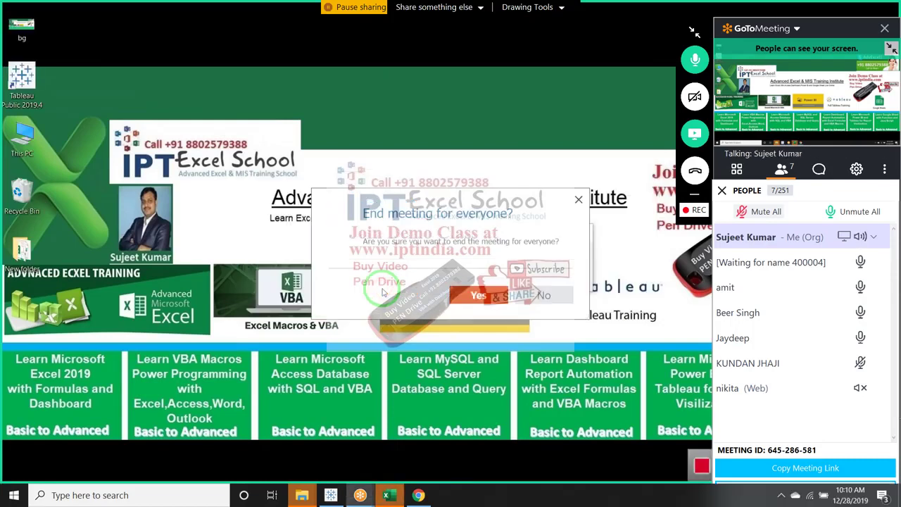
{"action": "left_click", "coordinate": [476, 298]}
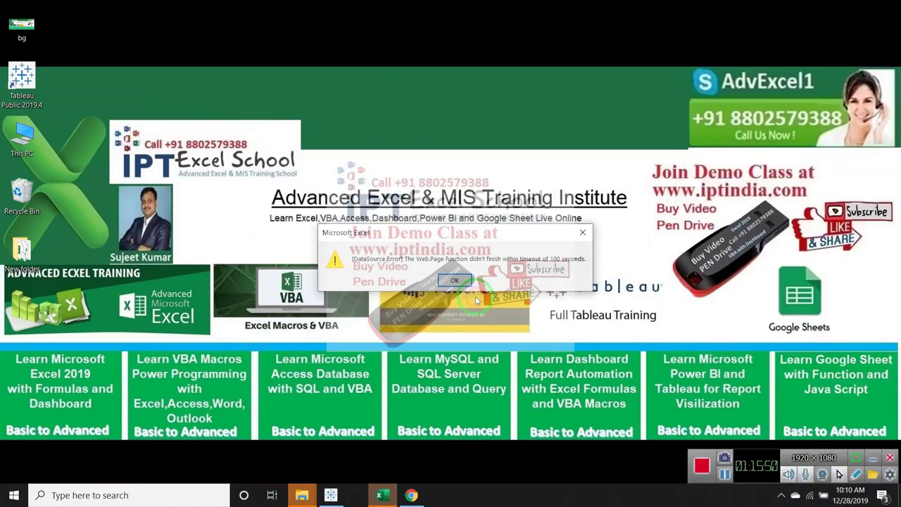
{"action": "left_click", "coordinate": [455, 281]}
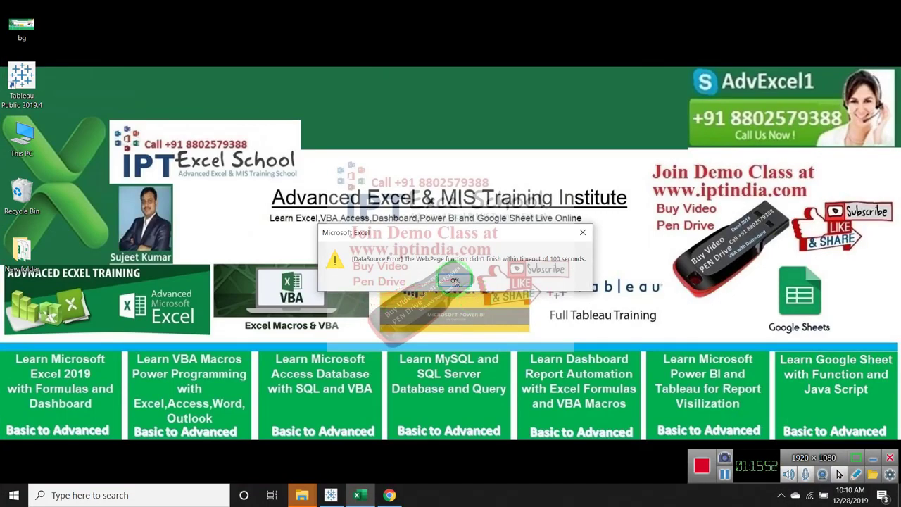
{"action": "left_click", "coordinate": [703, 466]}
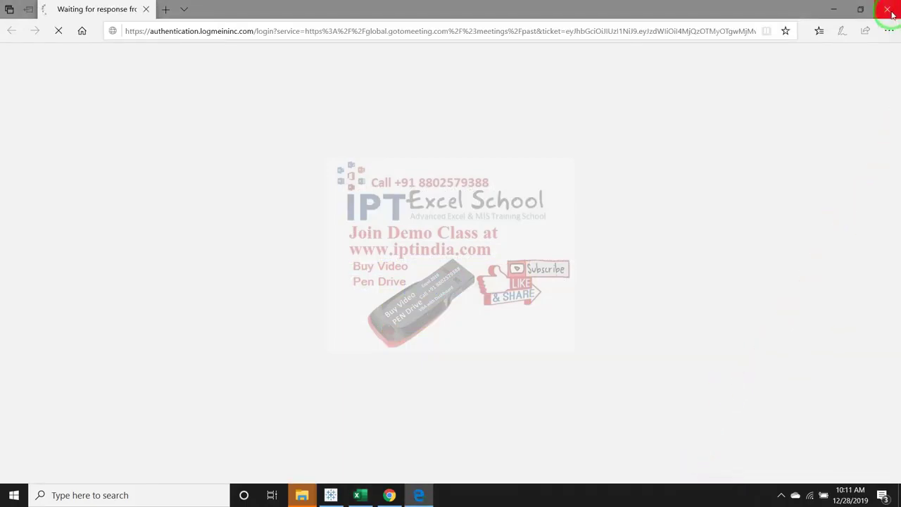
{"action": "left_click", "coordinate": [860, 10]}
{"action": "left_click", "coordinate": [834, 10]}
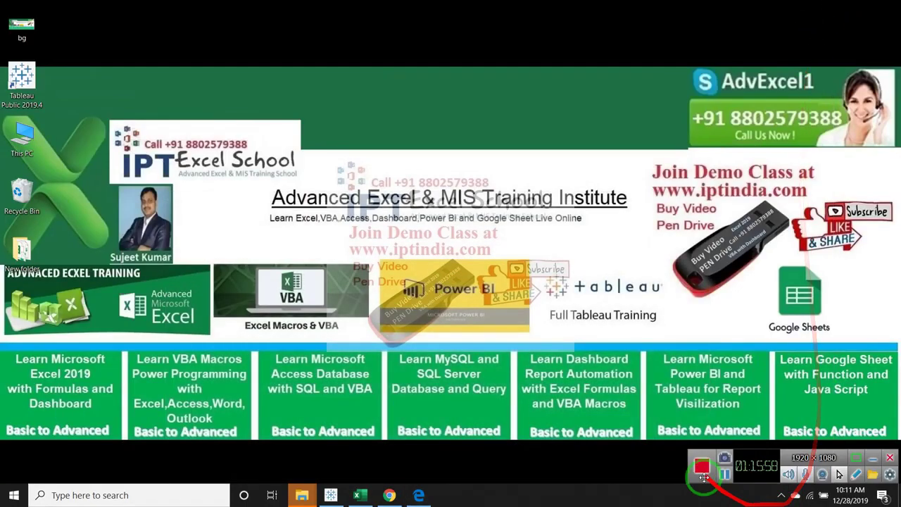